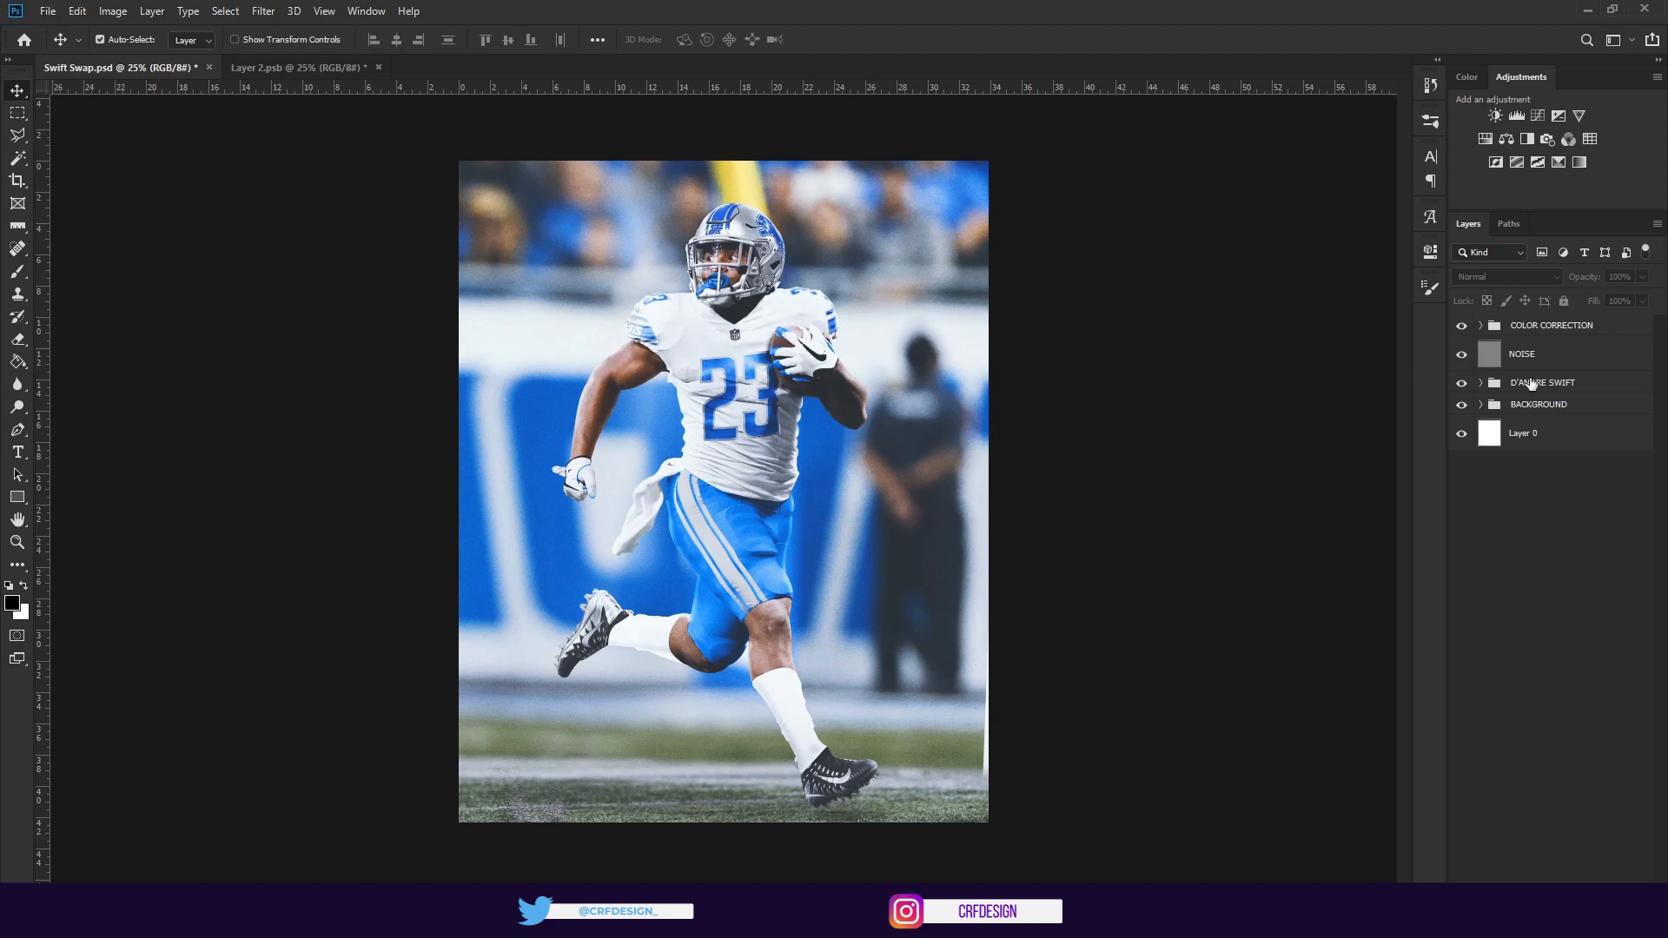
Expand the player group and open the contents of its Player smart object for editing
click(1527, 336)
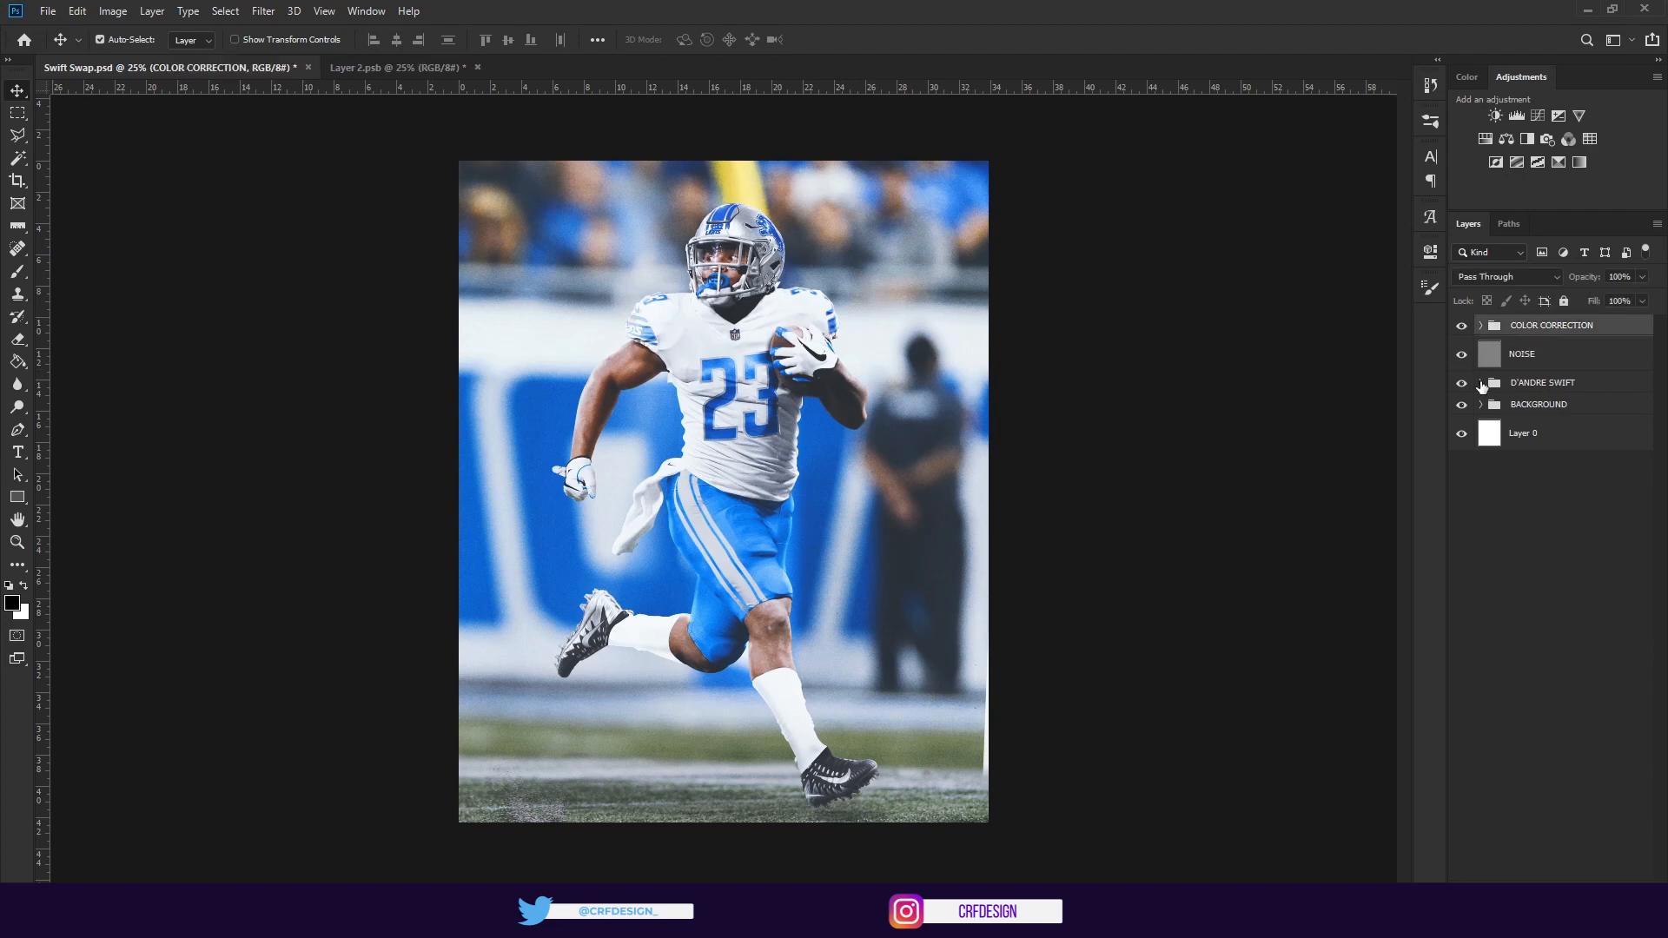
click(1480, 383)
click(1577, 672)
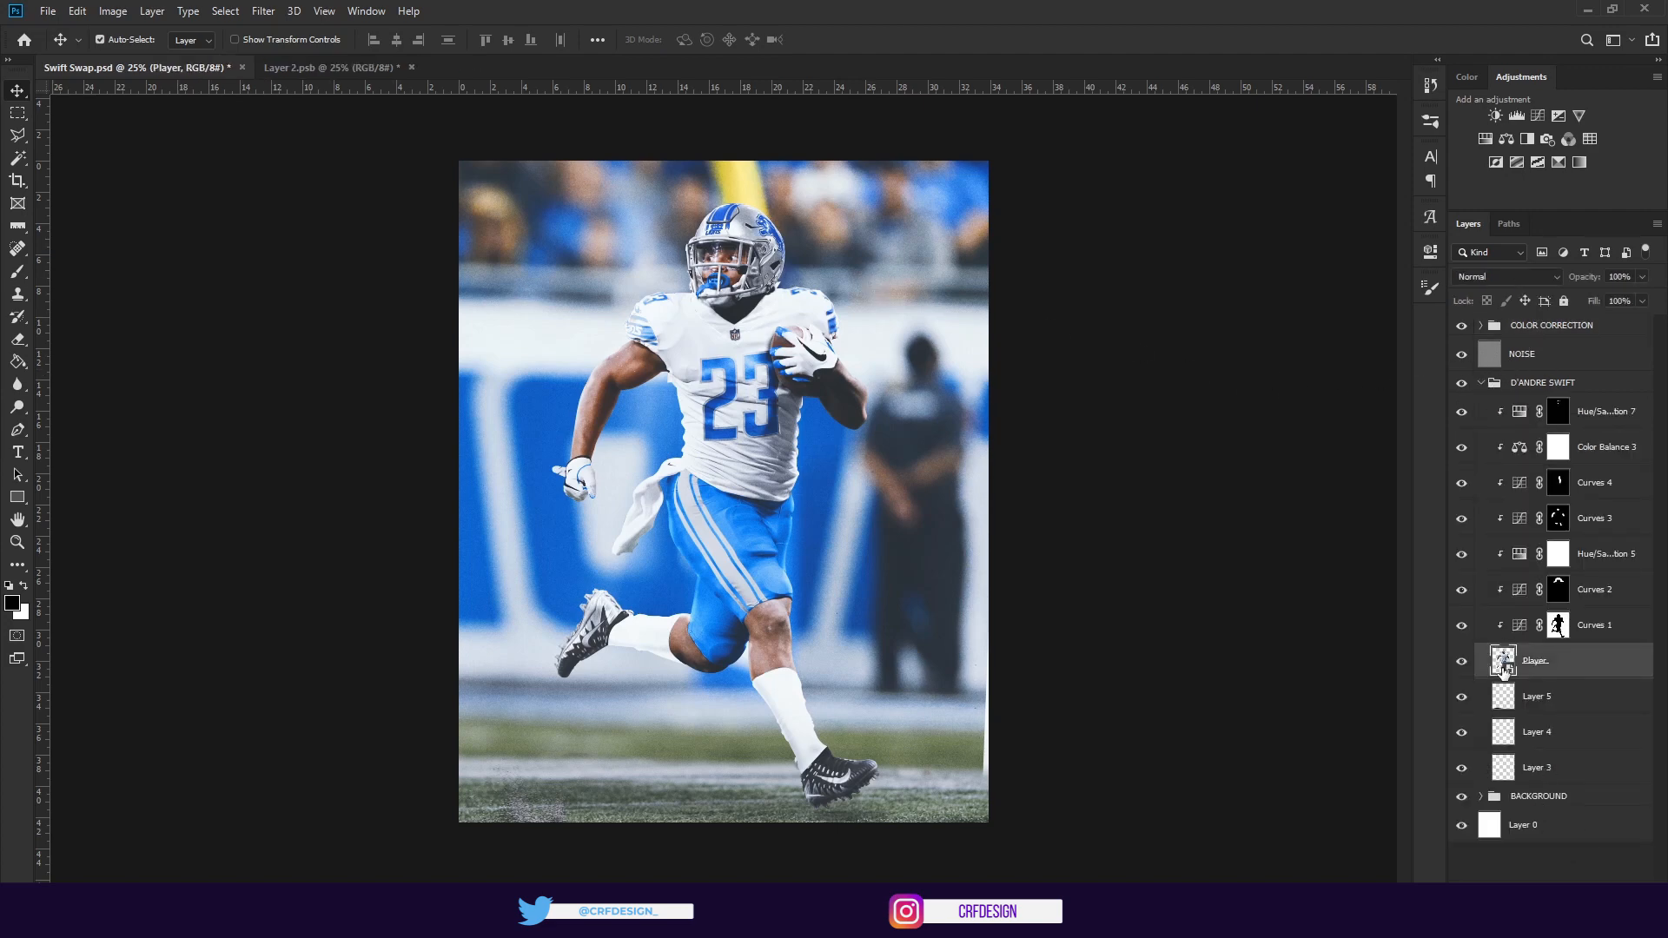
double_click(1503, 673)
click(147, 67)
click(353, 66)
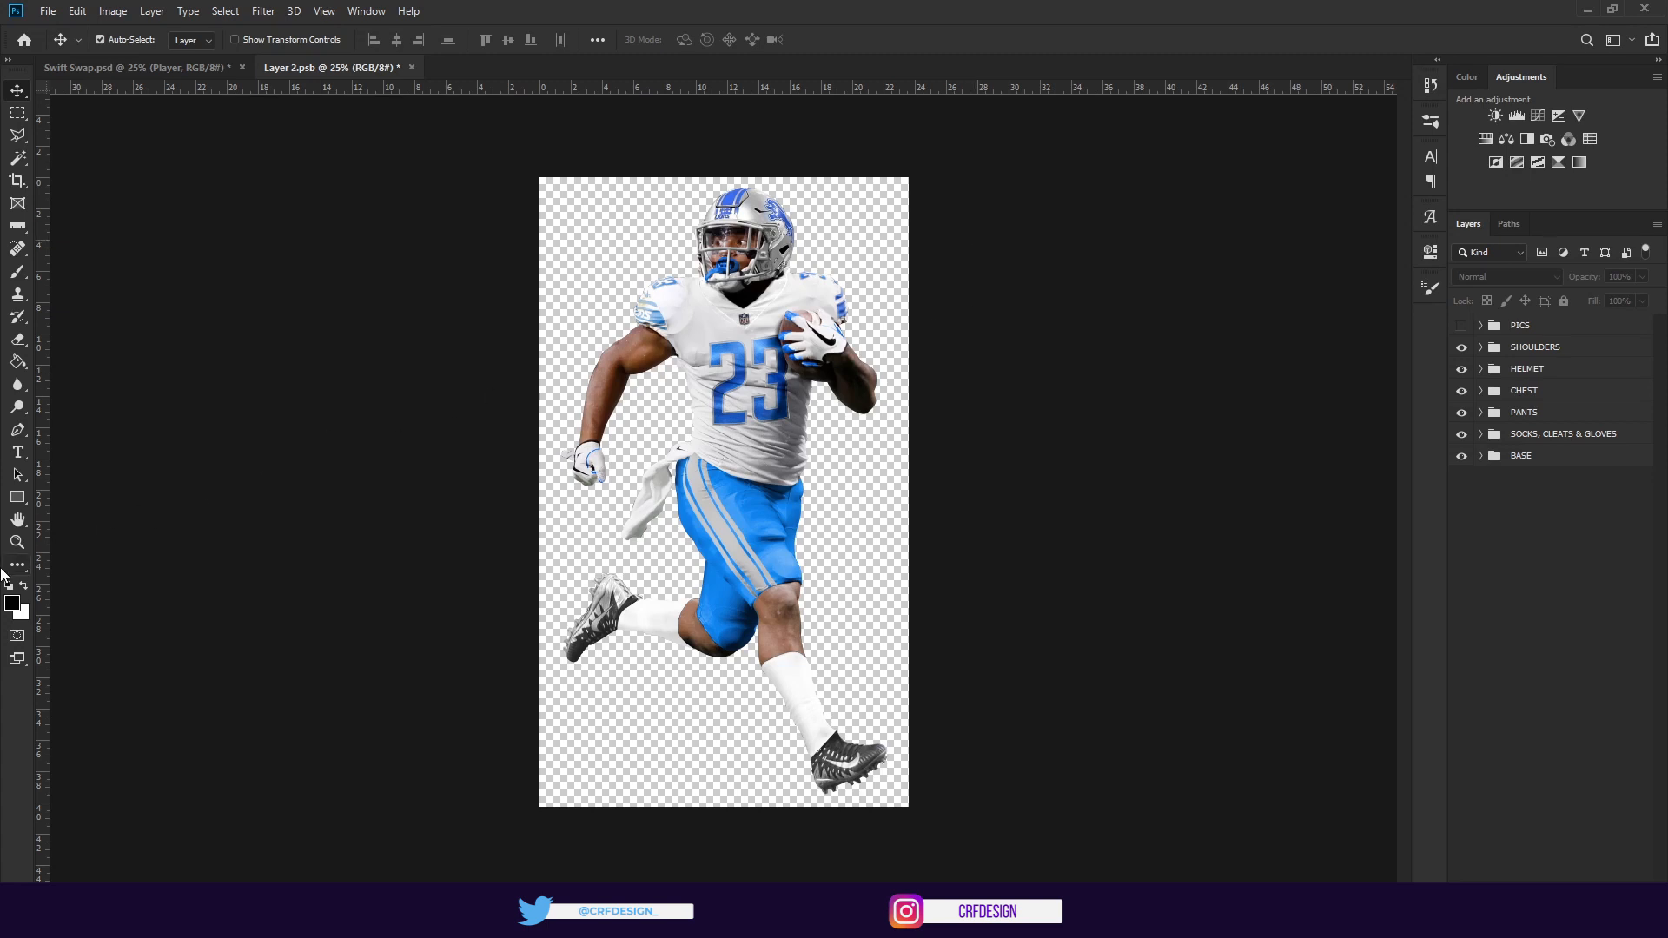
Show only the BASE group, expand it, and hide its No Objects layer
click(18, 541)
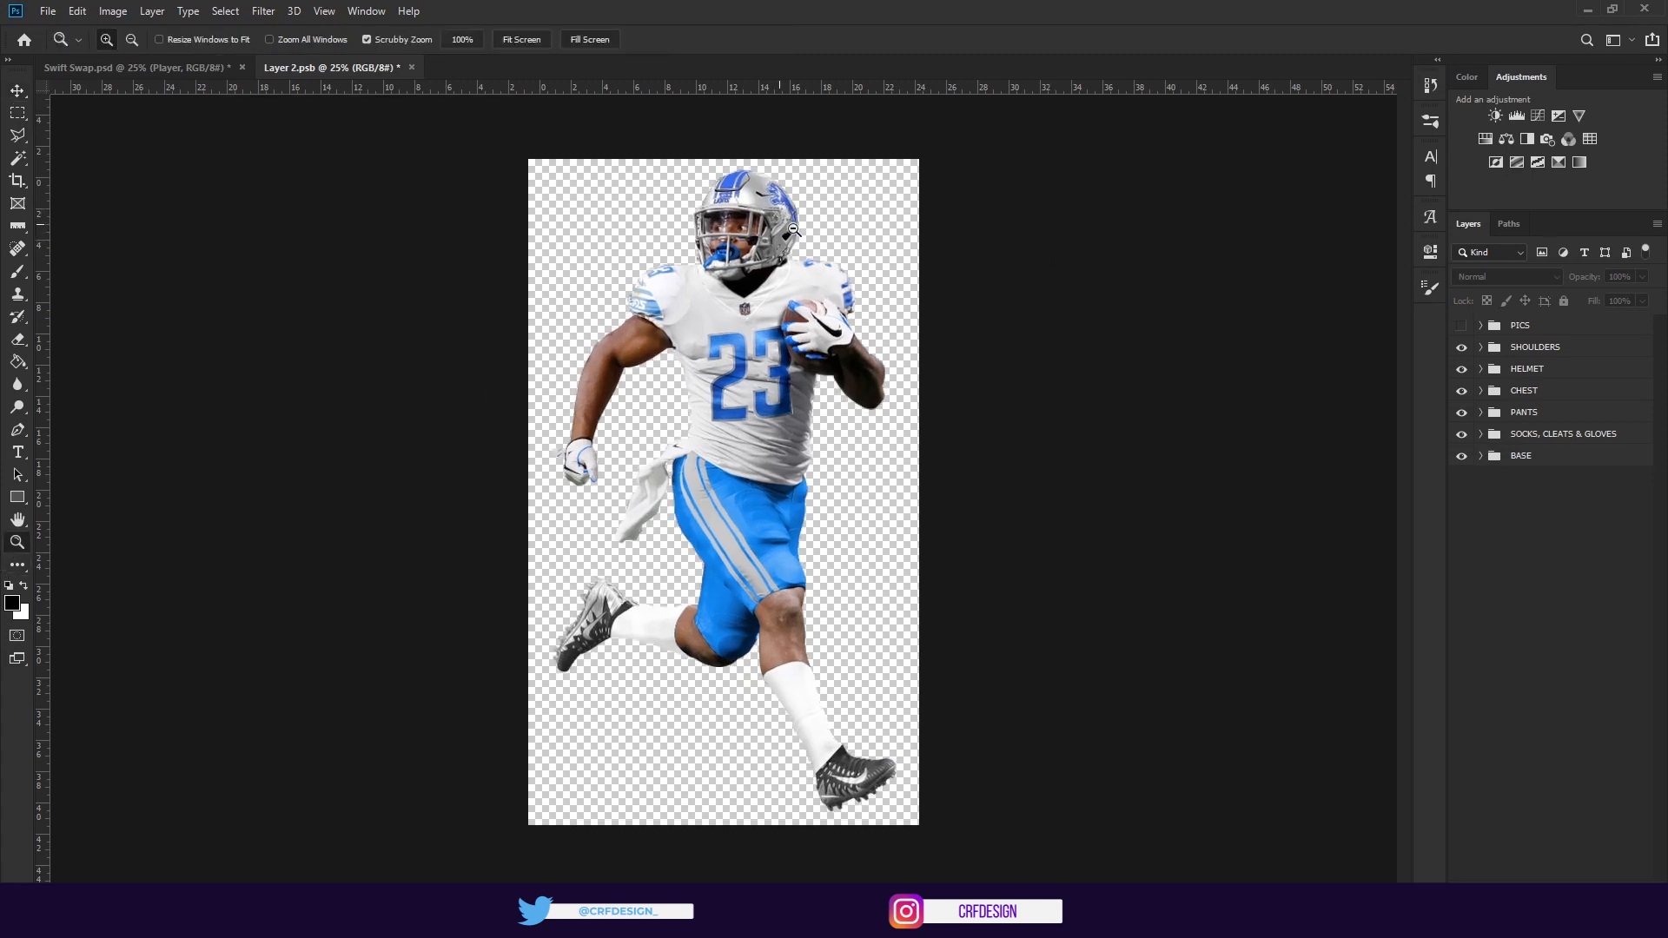
drag(788, 229, 803, 231)
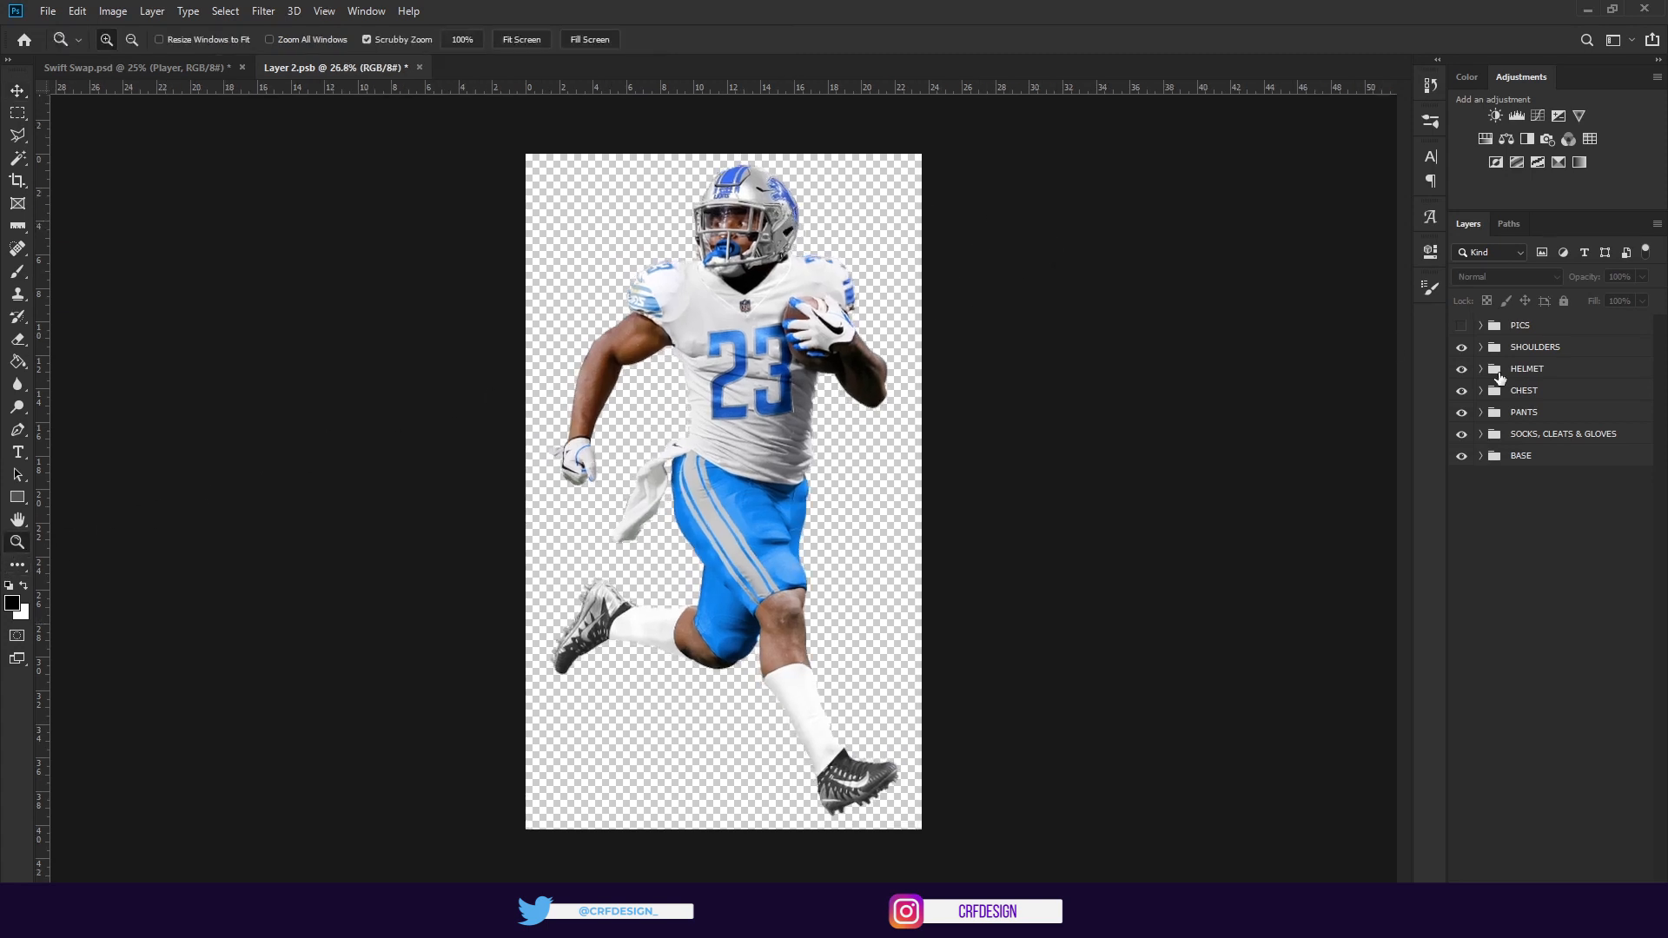
alt+click(1461, 455)
click(1480, 455)
click(1461, 484)
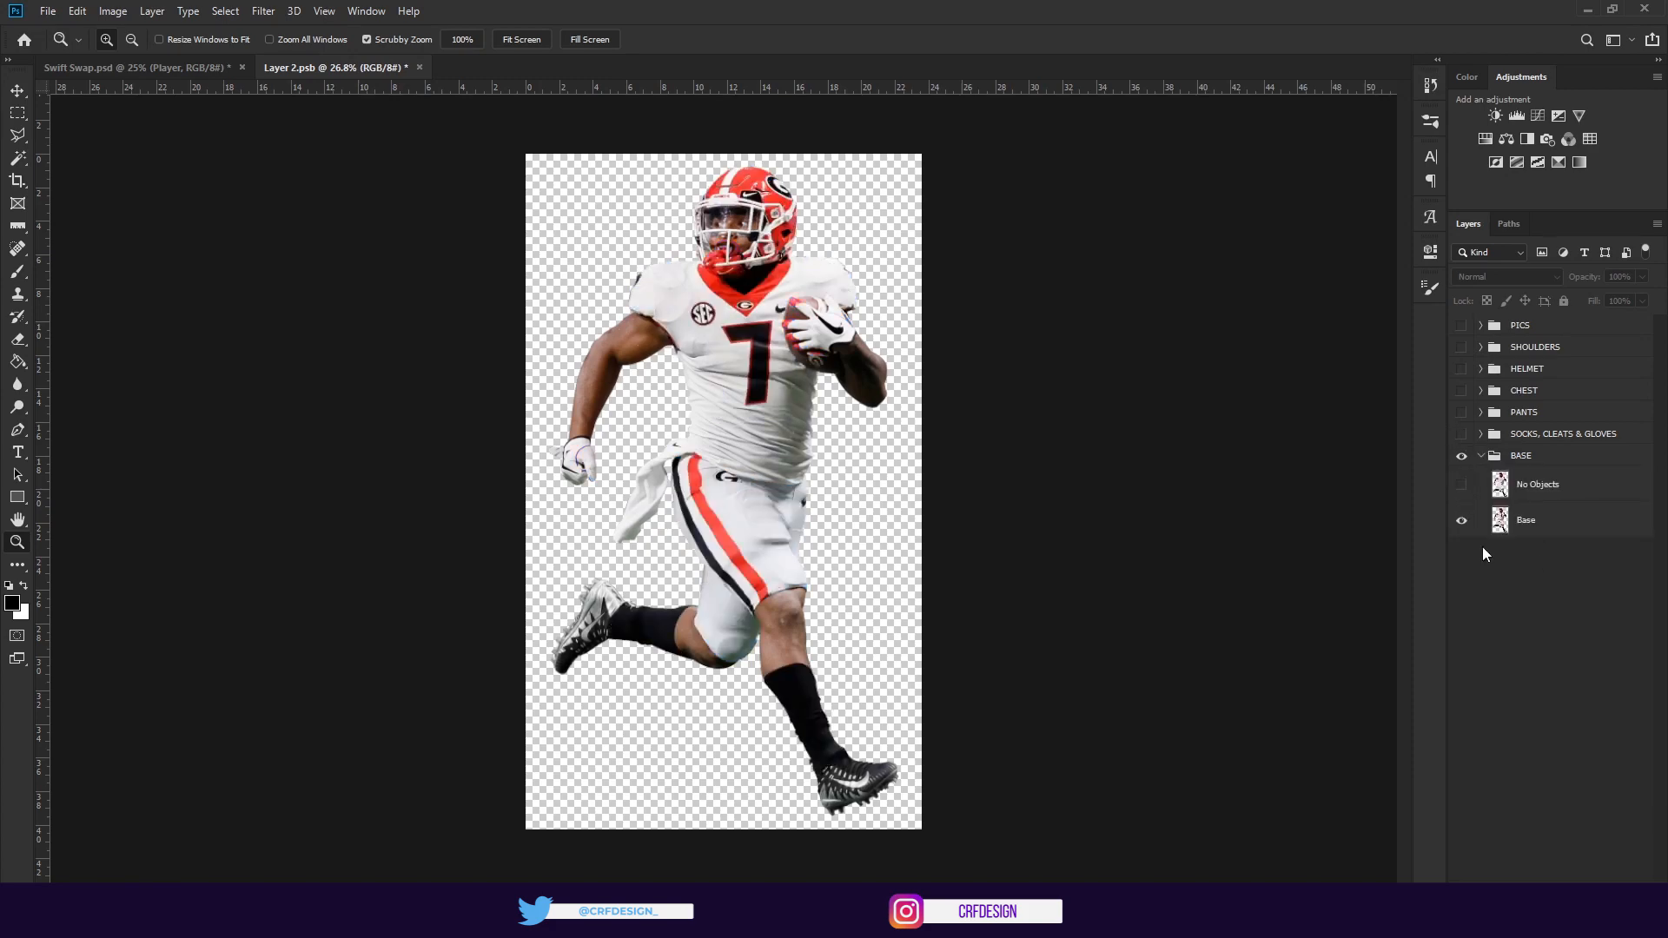
Compare the Base layer with the No Objects layer around the jersey by toggling the No Objects layer's visibility
click(1537, 520)
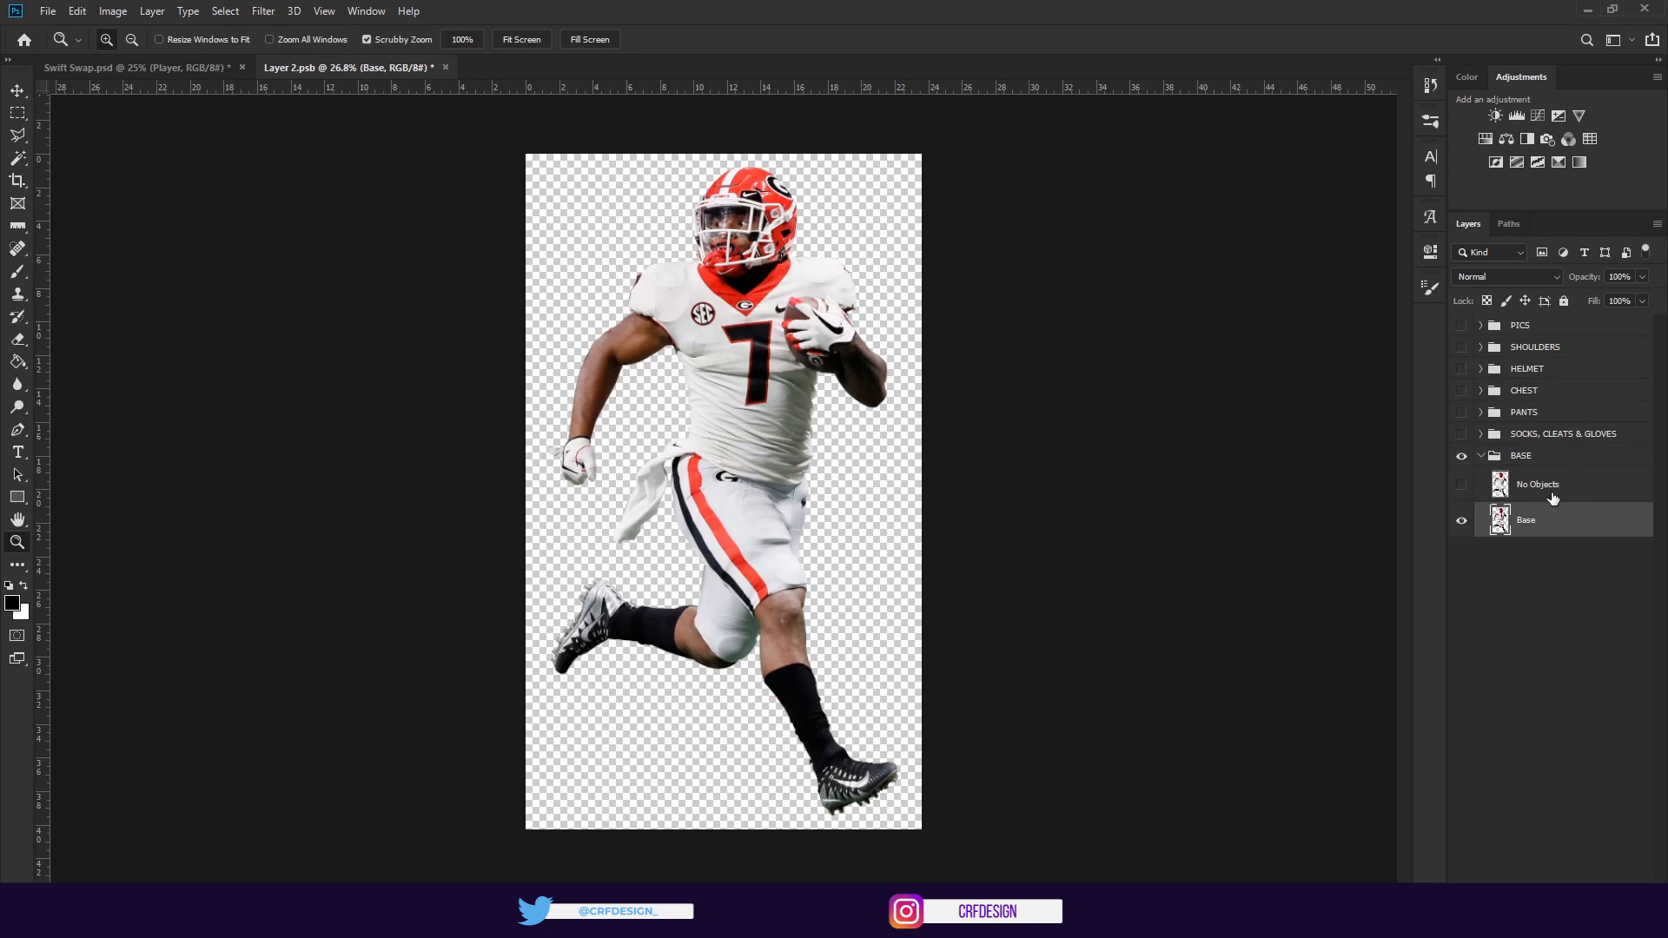
click(1555, 489)
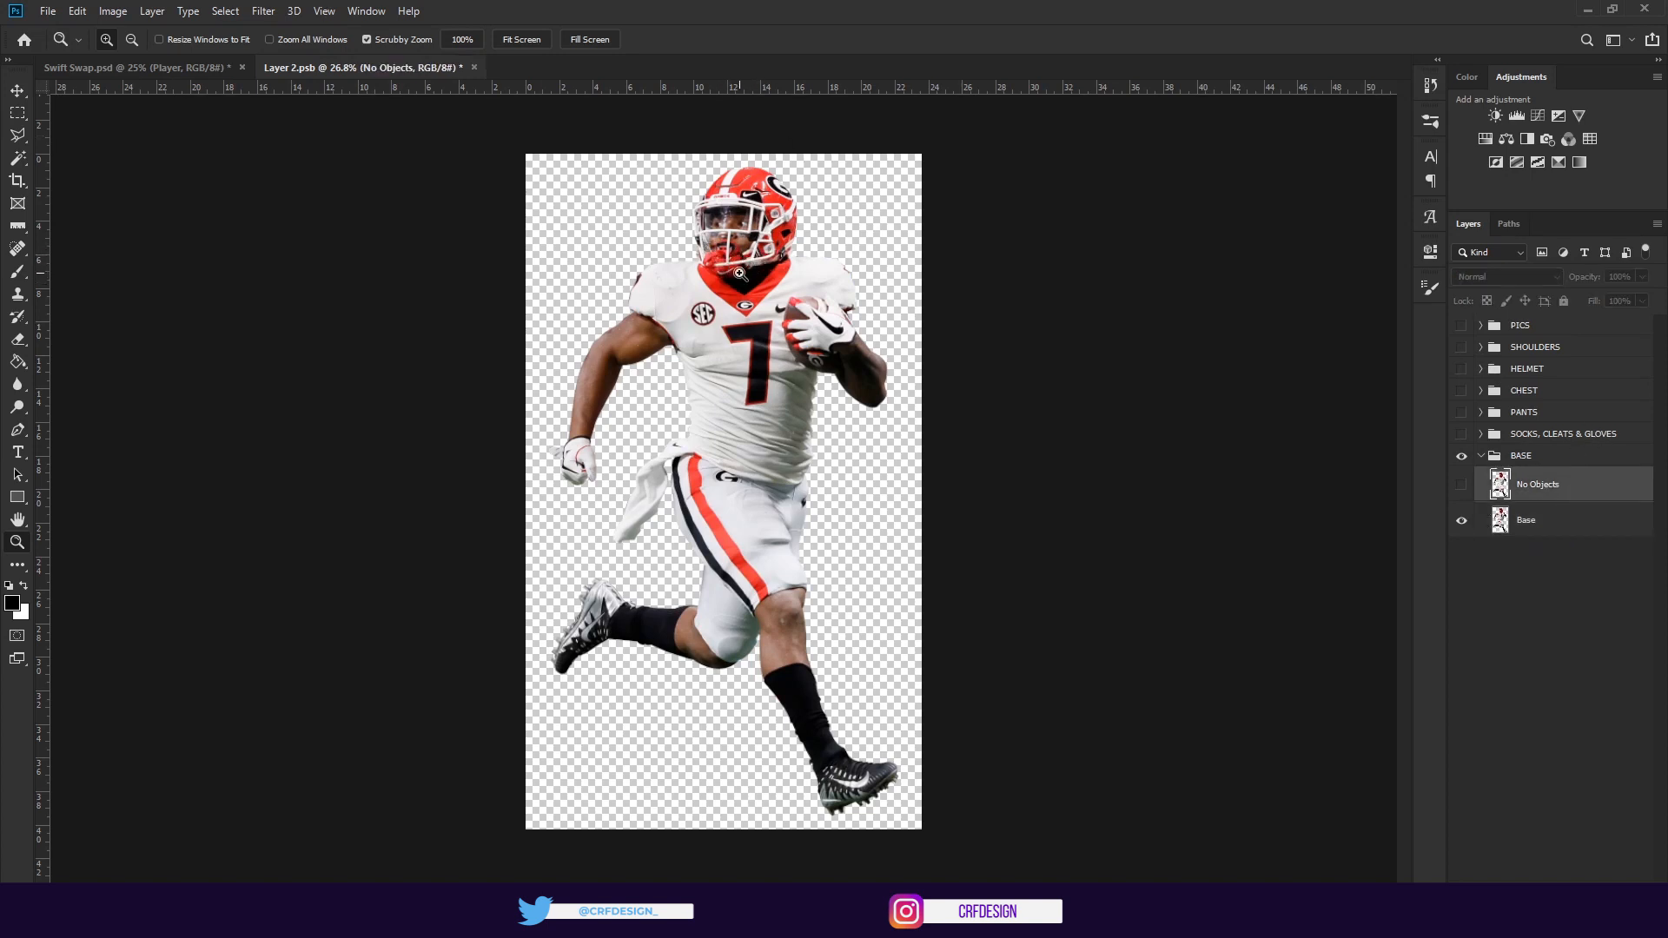
click(1461, 485)
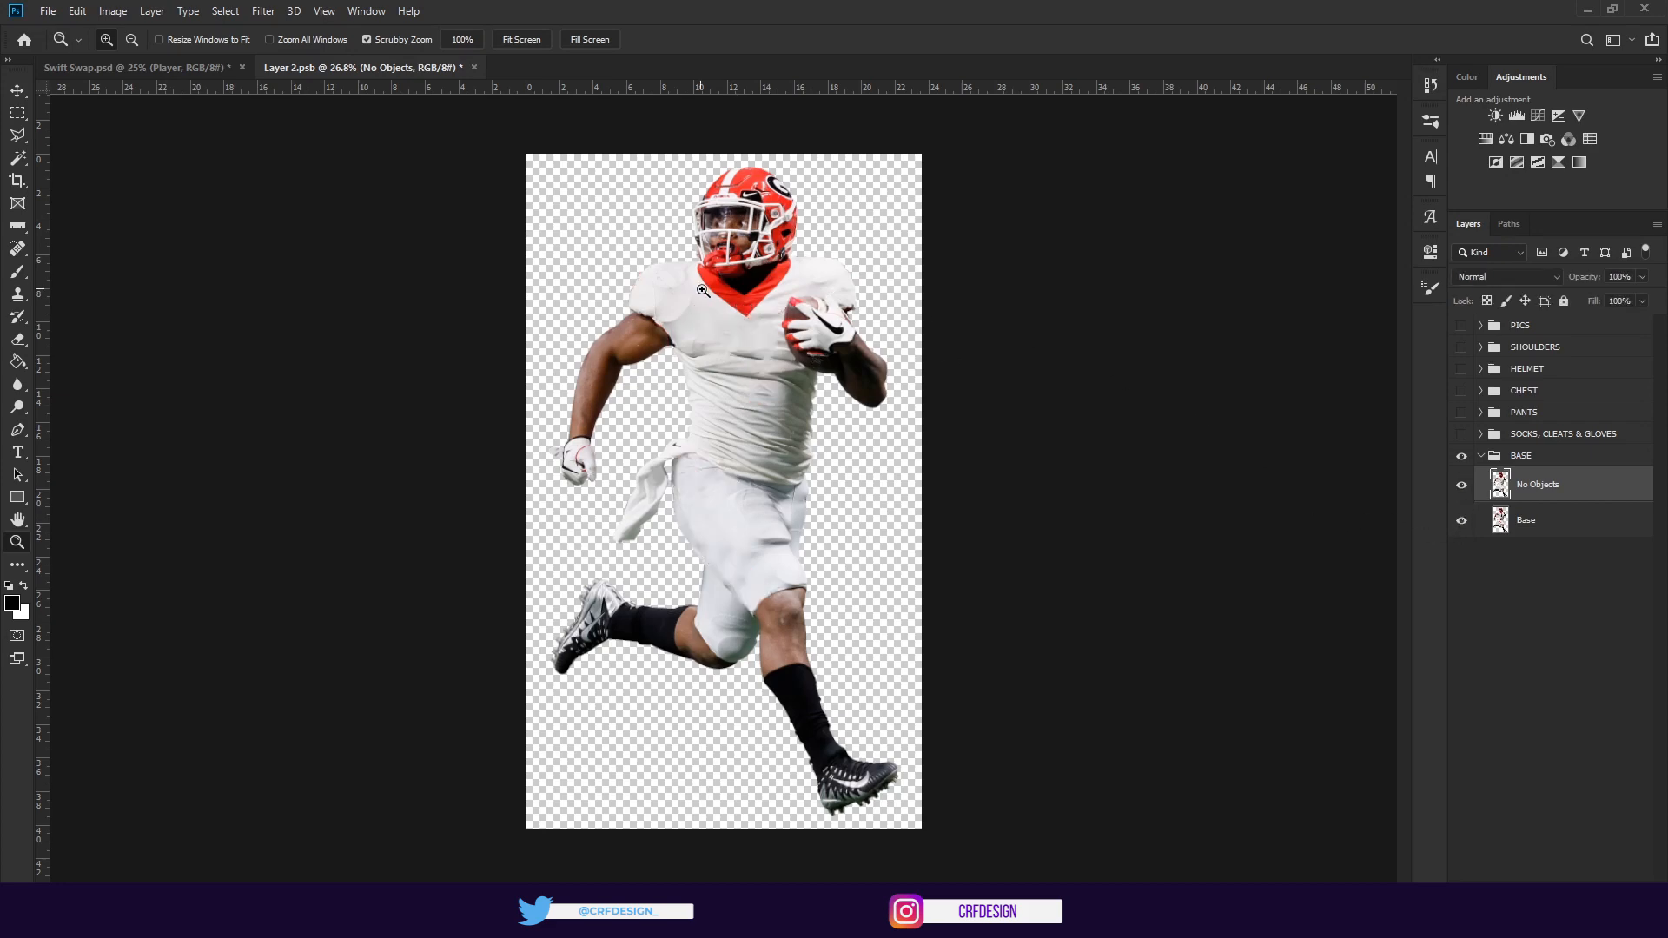
key(ctrl+plus)
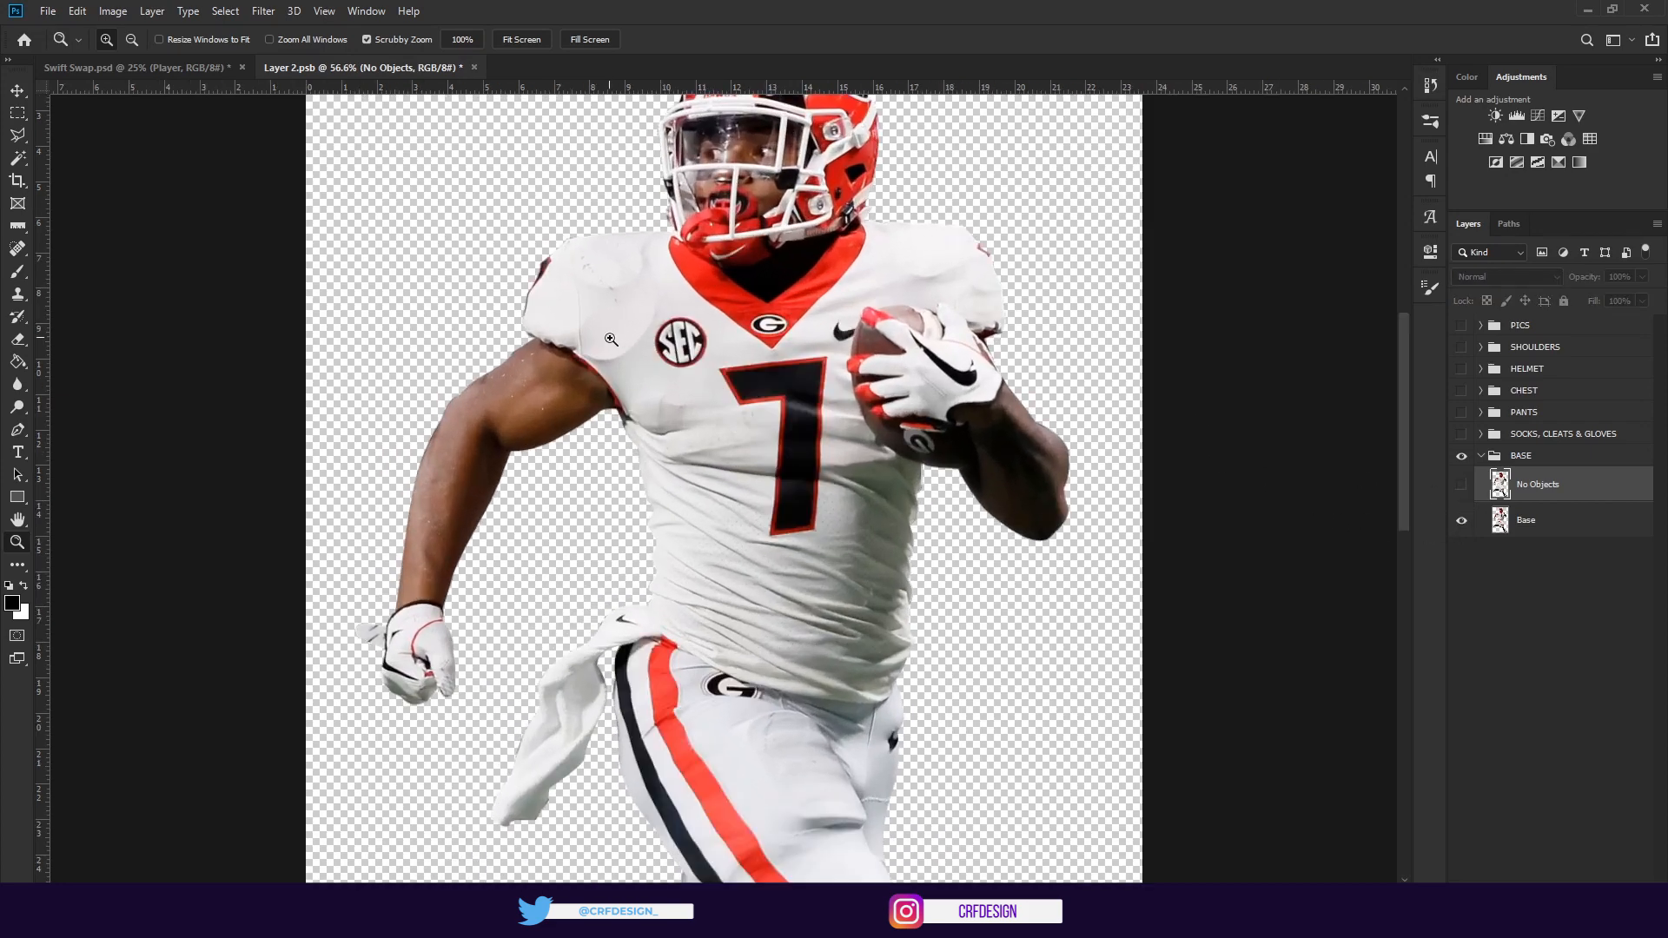
drag(611, 339, 669, 350)
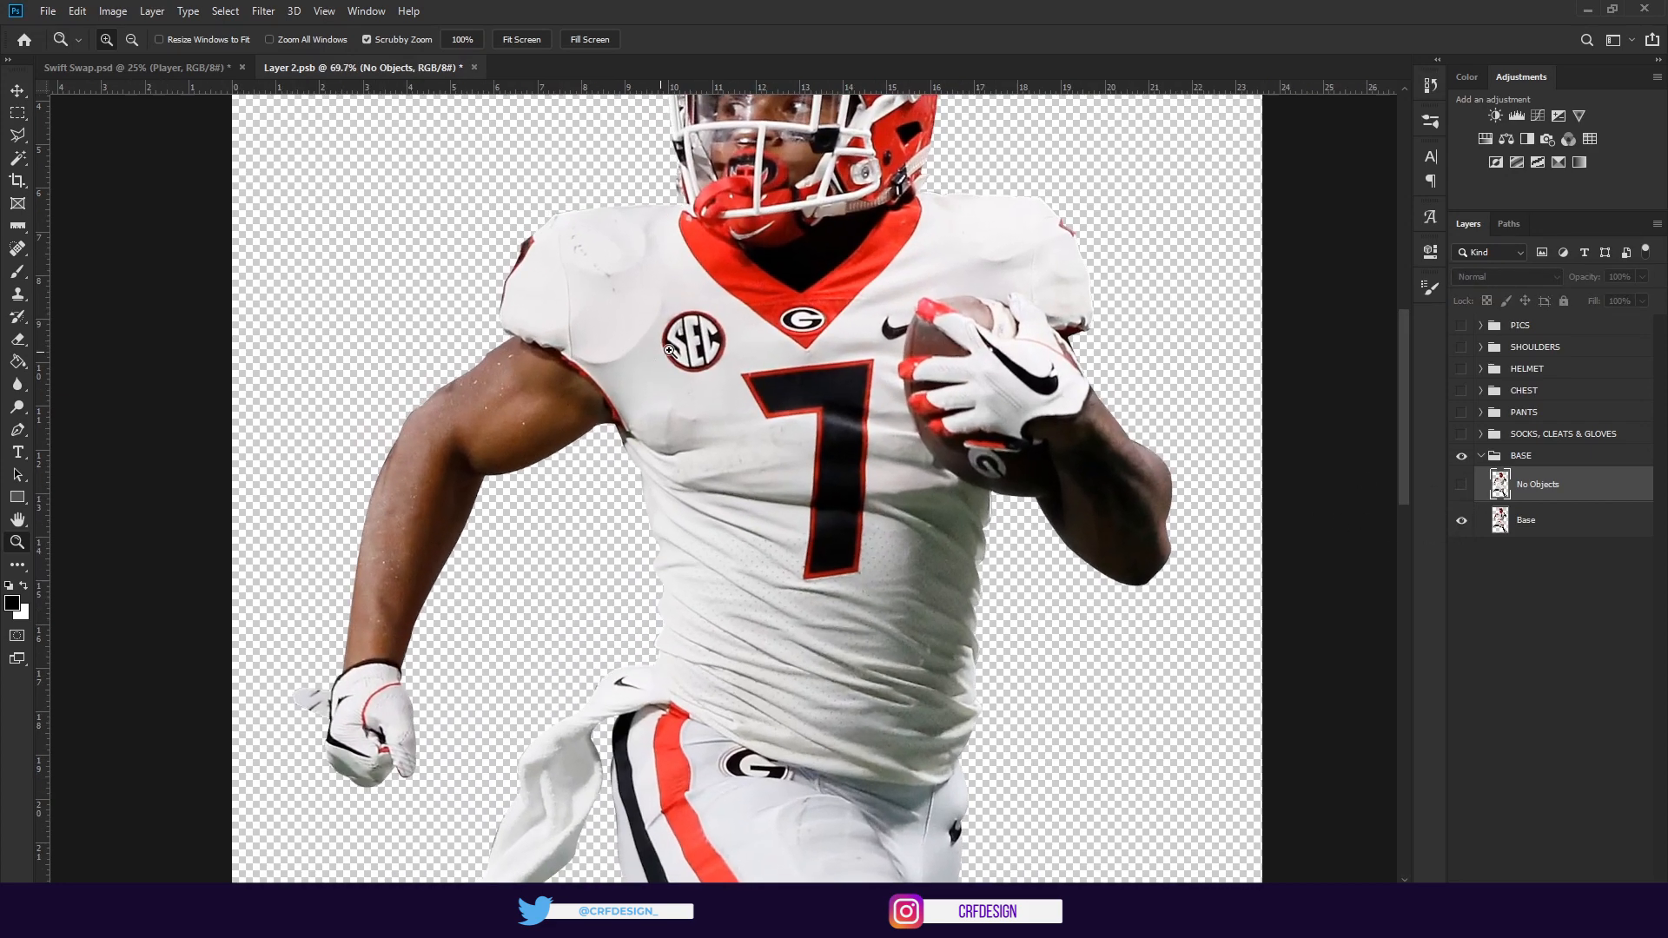
click(1462, 485)
click(1465, 484)
Add a new layer above No Objects and set the Brush tool's foreground color to ff0000
key(b)
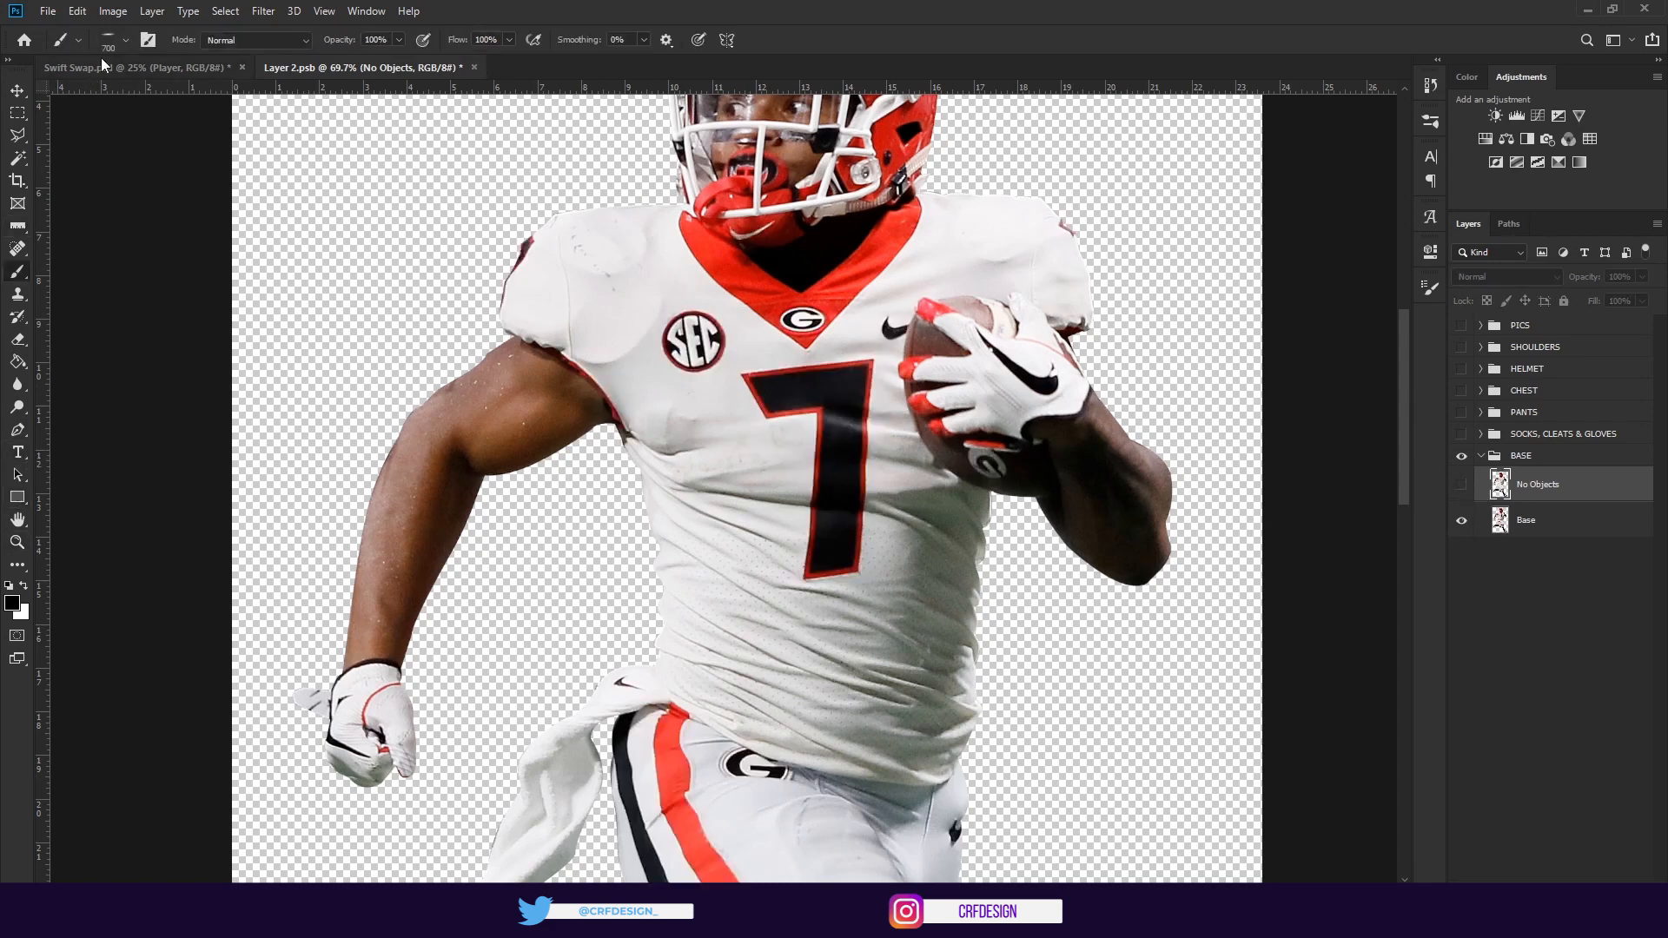
click(121, 40)
click(1558, 496)
key(ctrl+shift+alt+n)
click(12, 602)
text(ff0000)
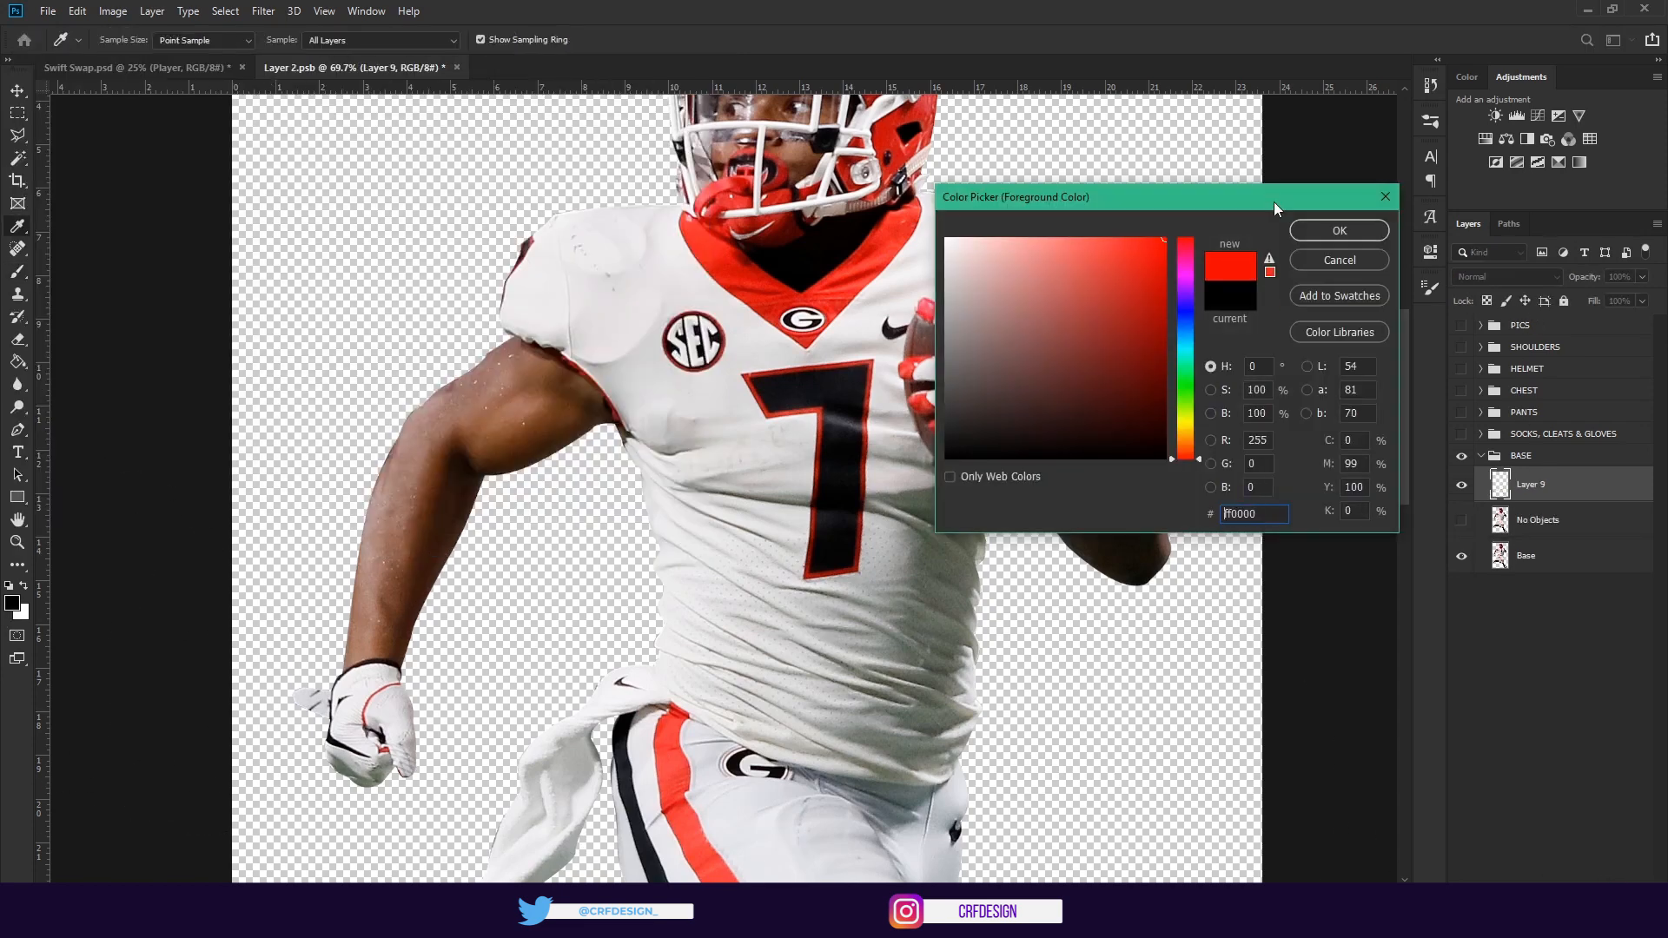
click(1338, 231)
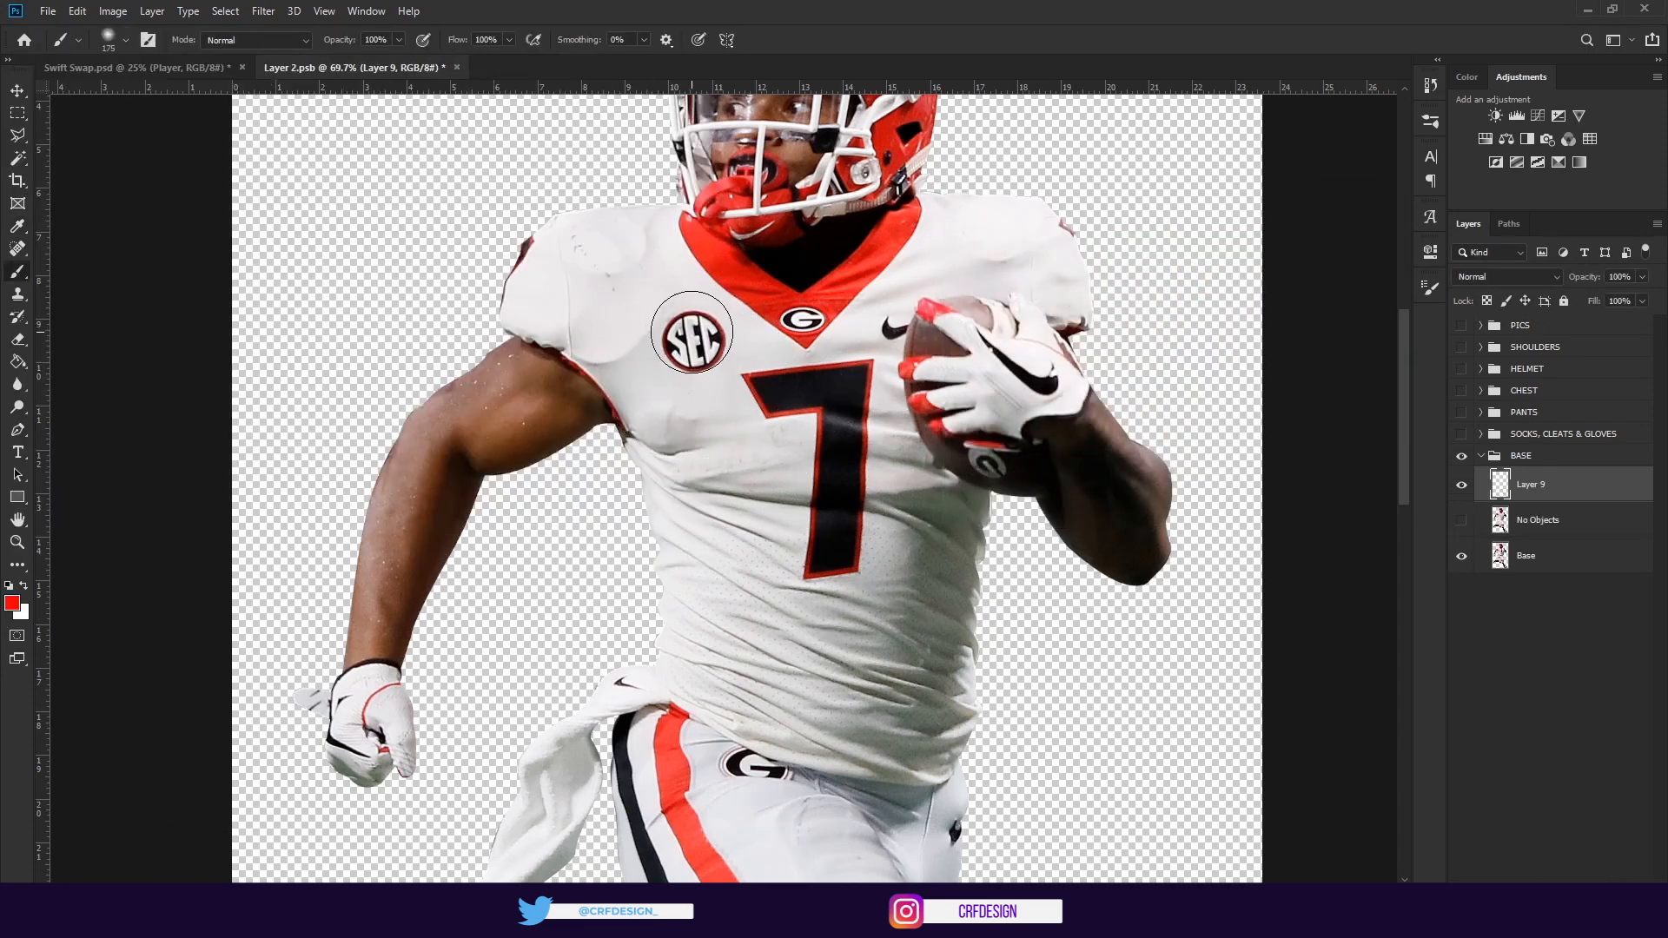
With a size 40 brush, circle the SEC patch, collar logo, swoosh, number 7, ball logo, shoulder marks and pants logo in red
key(bracketleft)
key(bracketleft)
key(bracketleft)
key(bracketleft)
key(bracketleft)
key(bracketleft)
key(bracketleft)
key(bracketleft)
key(bracketleft)
mouse_move(676, 294)
mouse_down()
mouse_move(776, 386)
mouse_move(686, 289)
mouse_up()
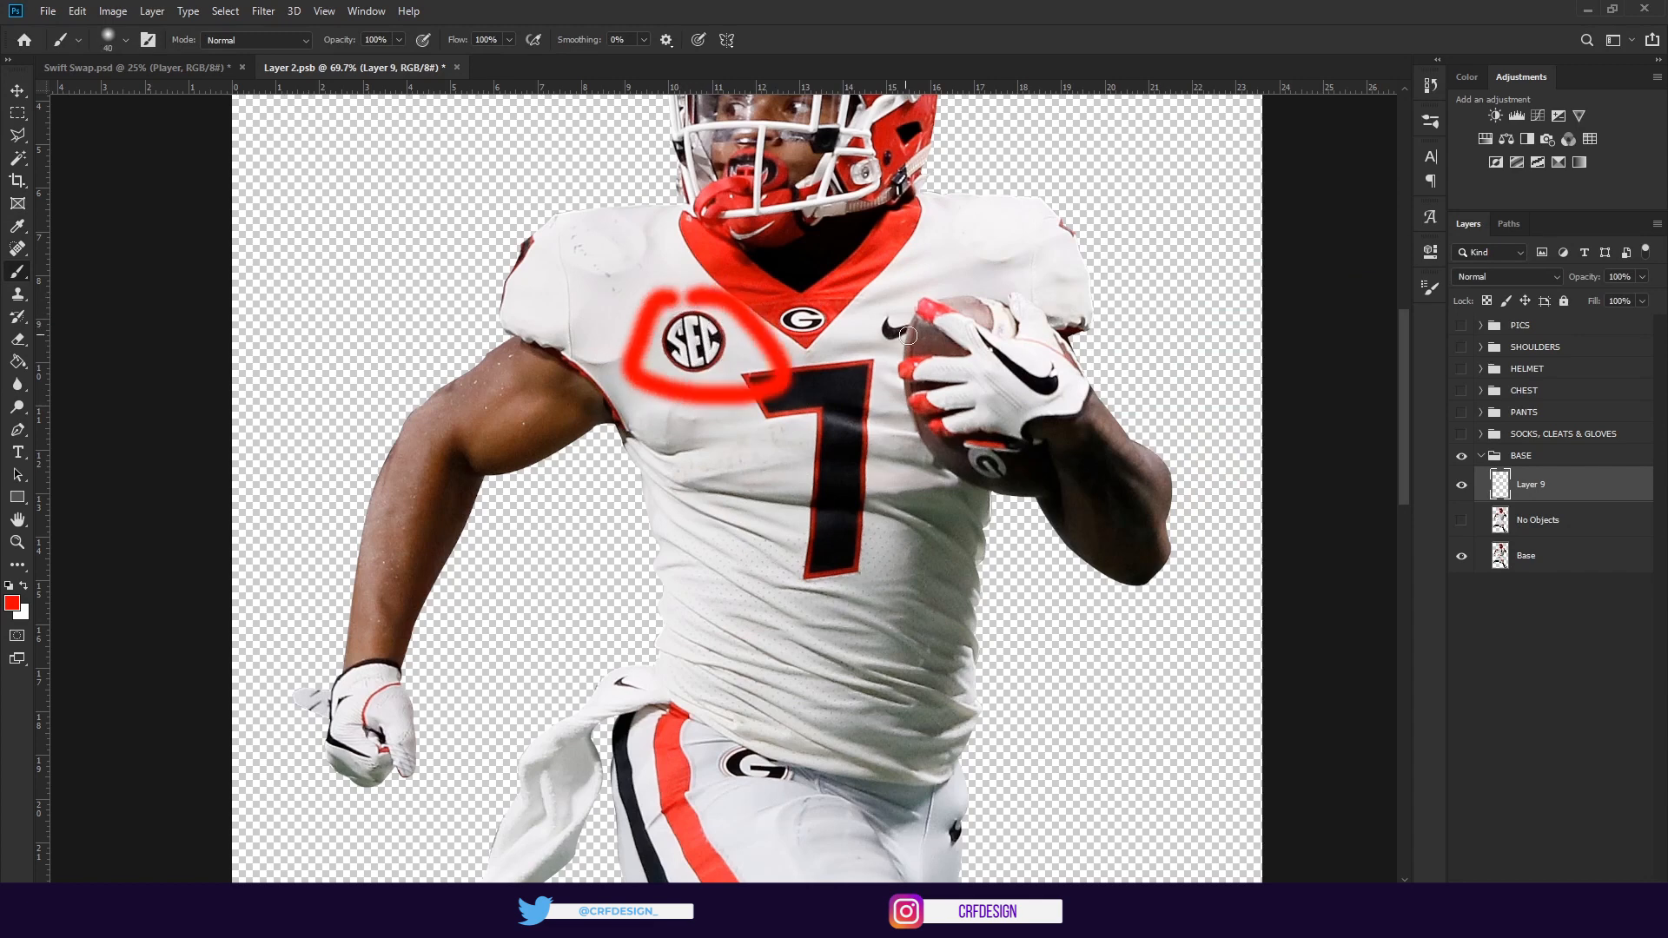
drag(816, 296, 946, 311)
mouse_move(844, 353)
mouse_down()
mouse_move(721, 448)
mouse_move(908, 477)
mouse_up()
mouse_move(999, 434)
mouse_down()
mouse_move(968, 474)
mouse_move(1012, 495)
mouse_up()
mouse_move(534, 224)
mouse_down()
mouse_move(488, 257)
mouse_move(526, 224)
mouse_up()
mouse_move(1081, 198)
mouse_down()
mouse_move(1055, 217)
mouse_move(1073, 184)
mouse_up()
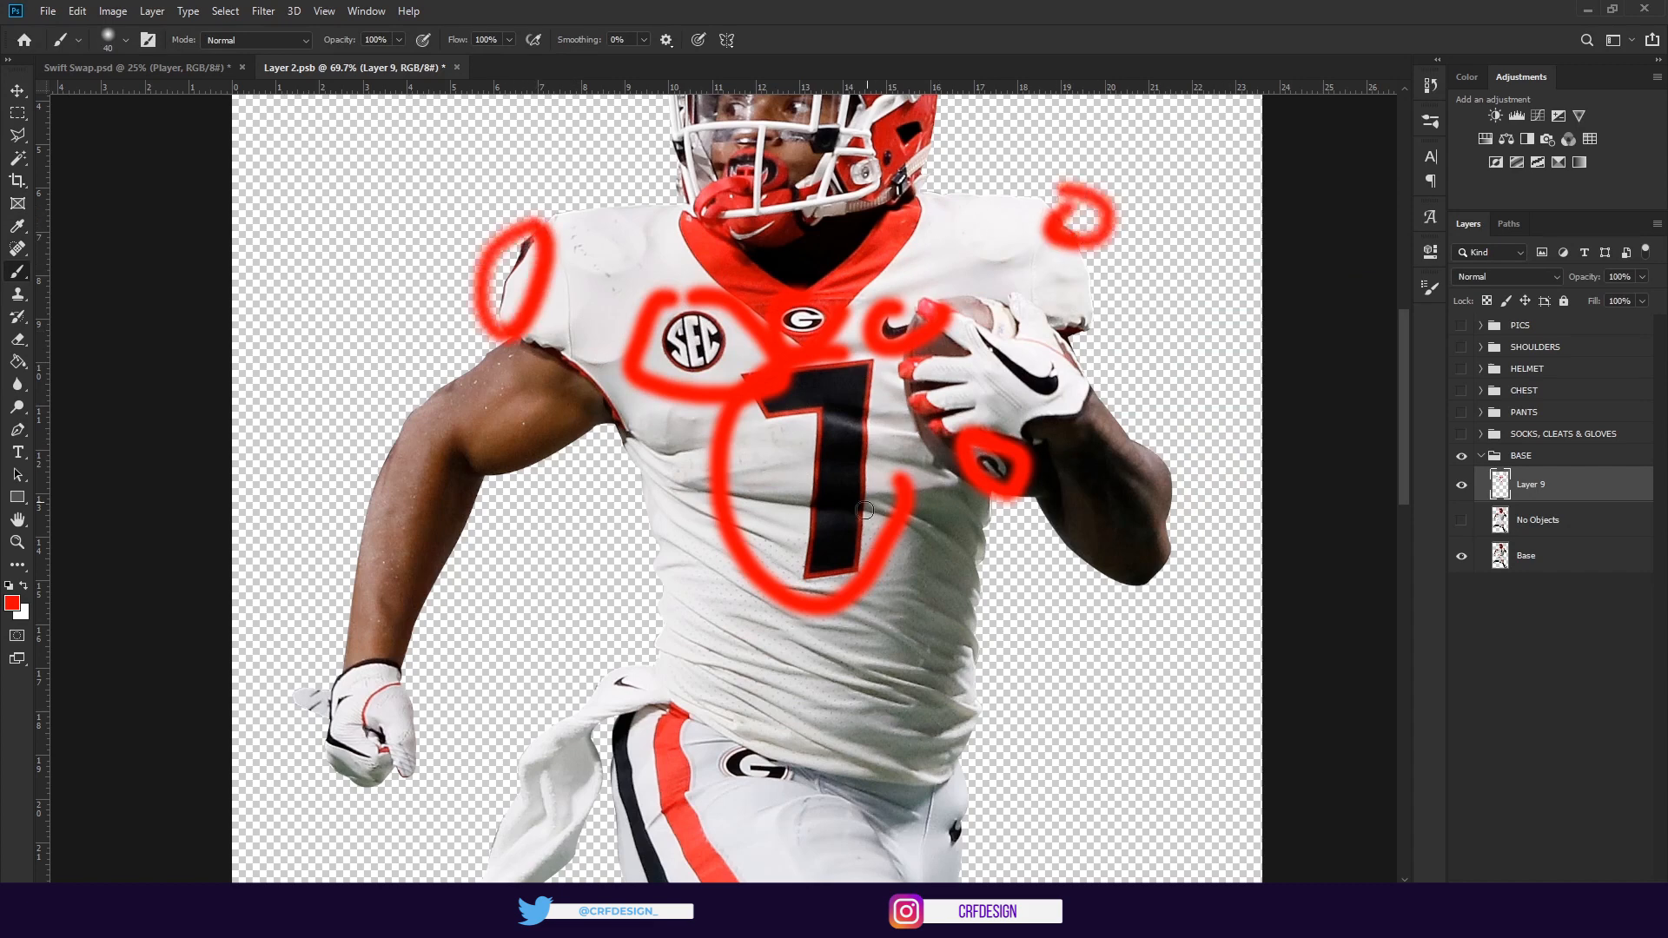
mouse_move(747, 754)
mouse_down()
mouse_move(742, 795)
mouse_move(782, 756)
mouse_up()
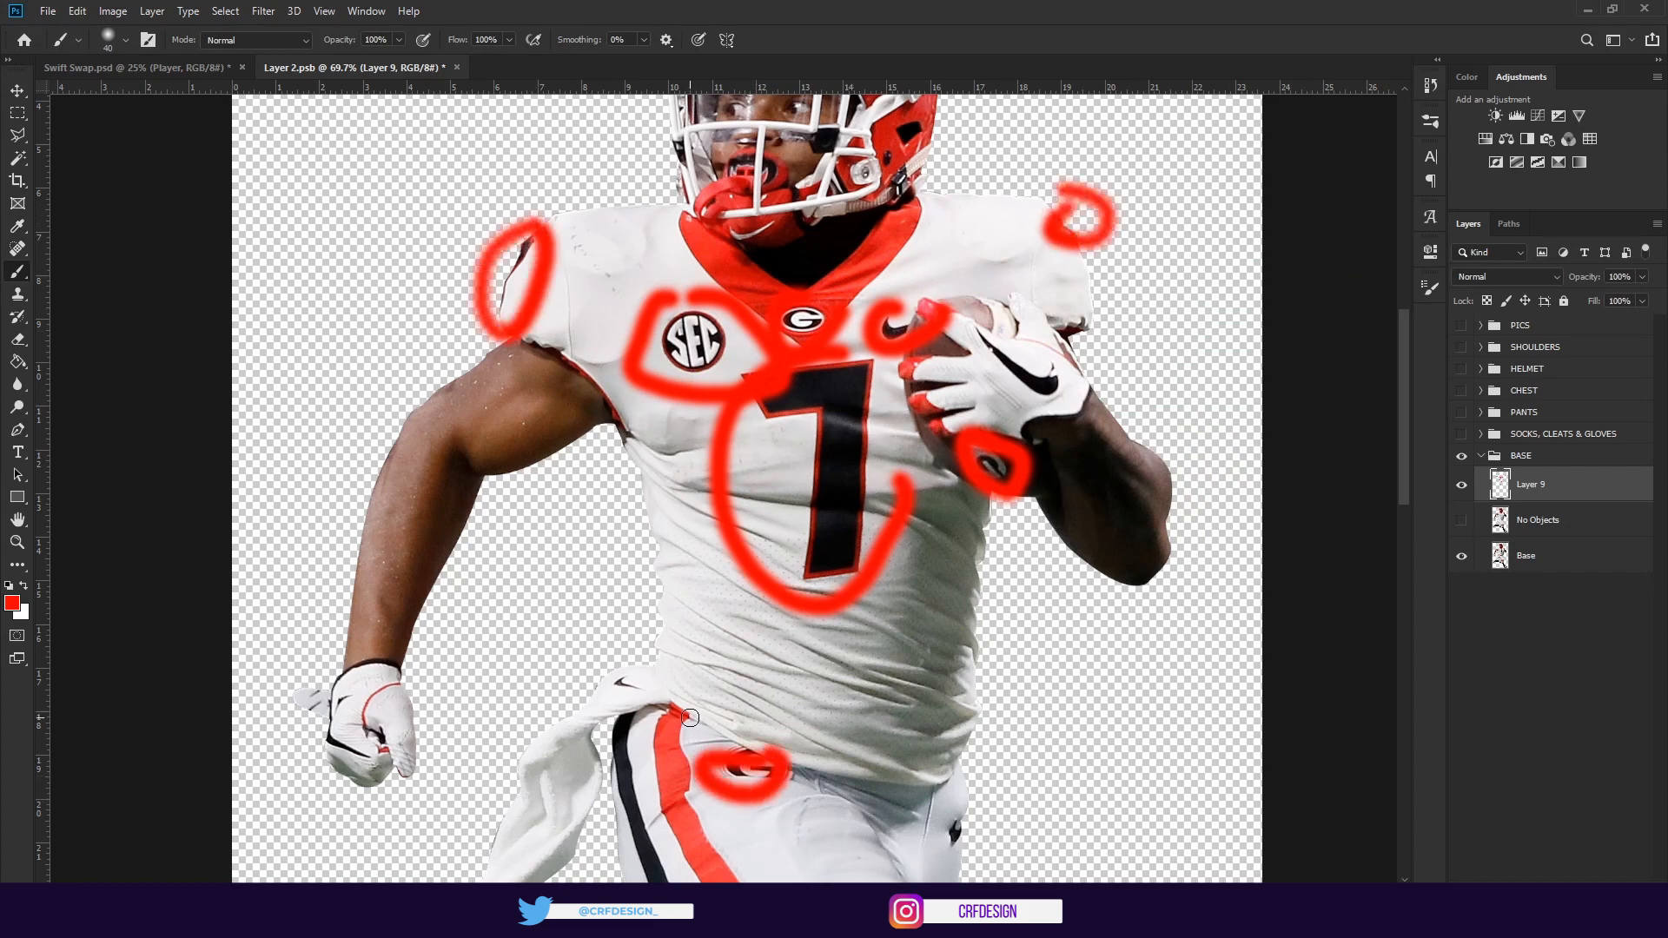
Check the circled areas against the No Objects layer, delete the red markings layer, and hide No Objects
click(1462, 522)
click(1463, 524)
click(1463, 524)
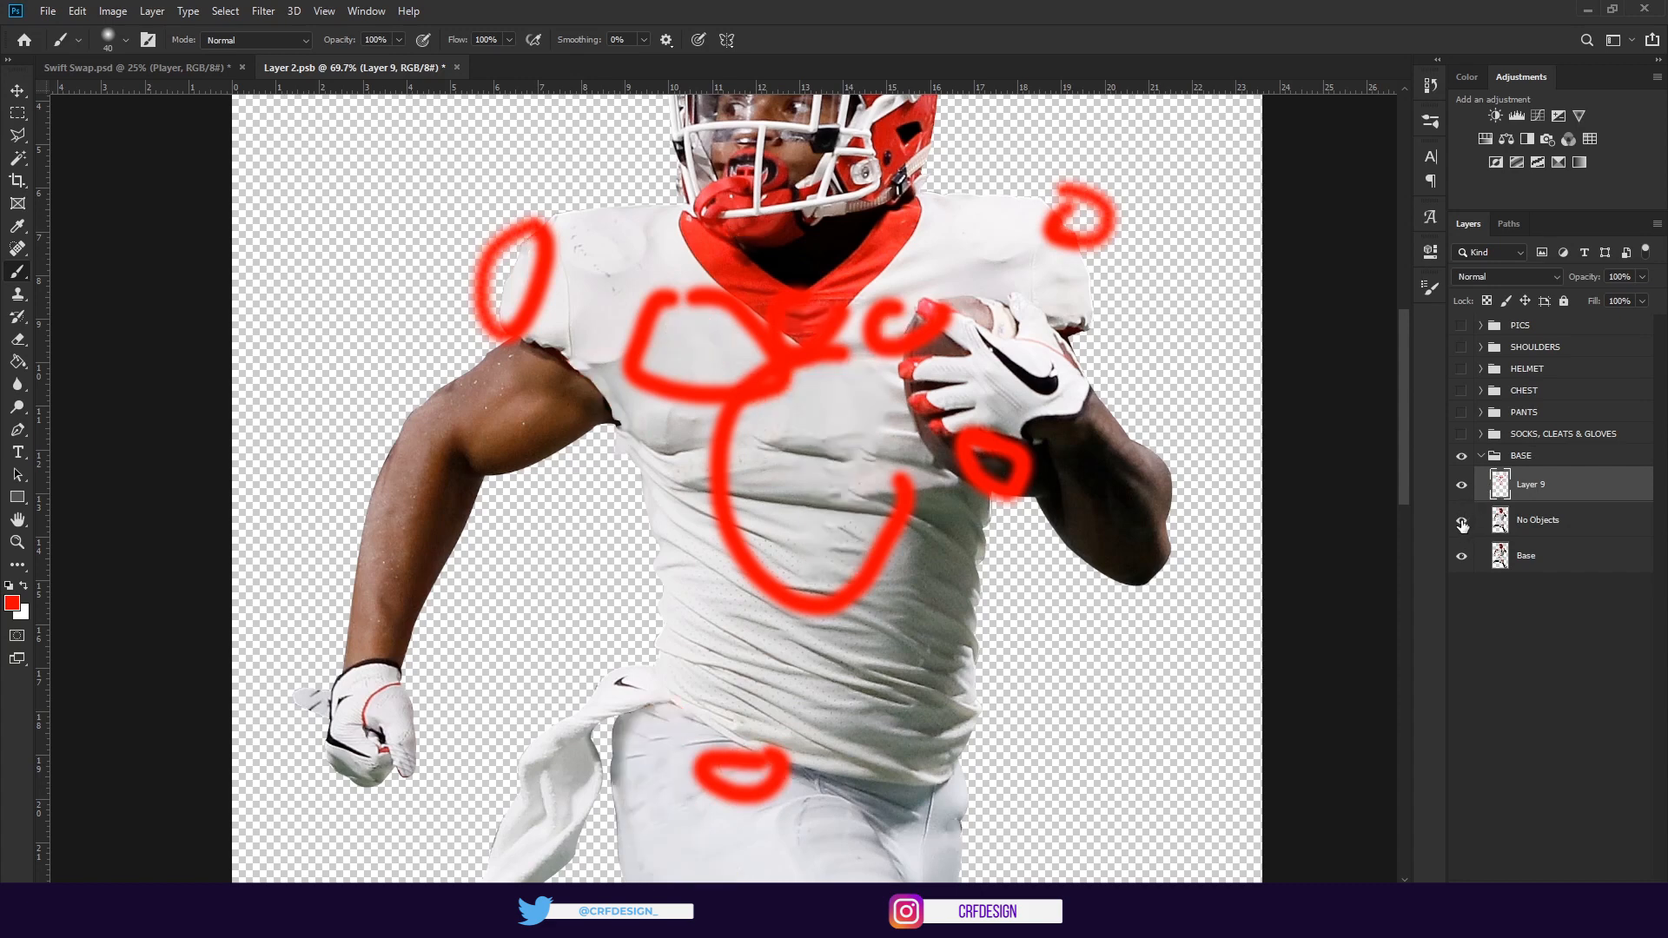
key(Delete)
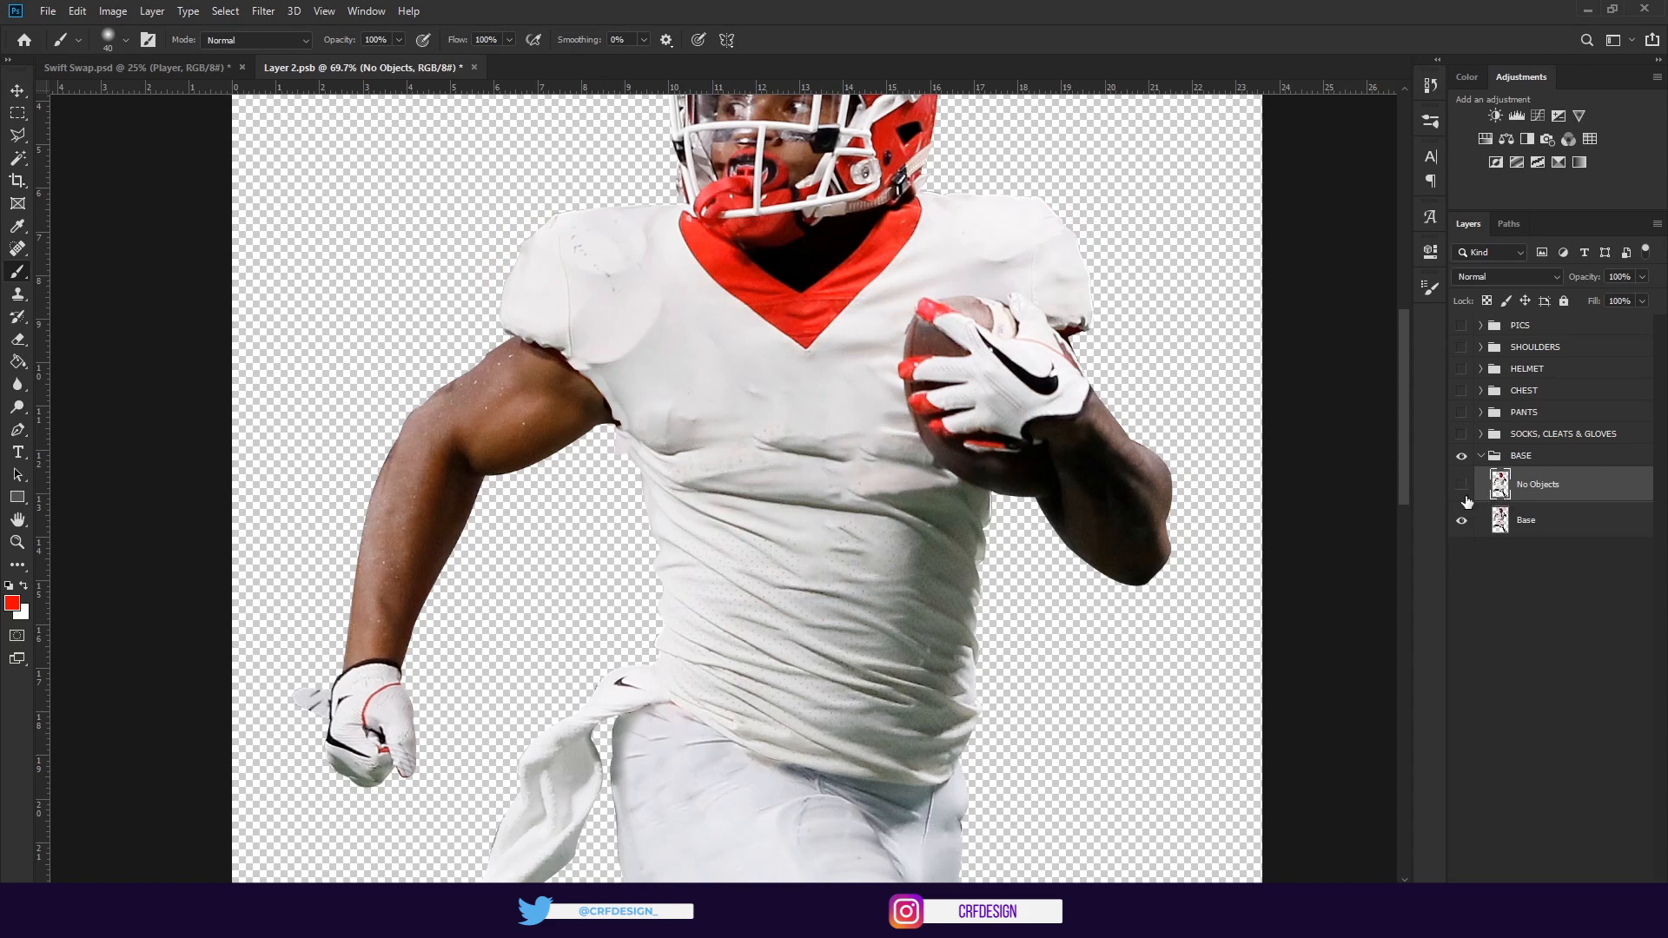
click(1462, 484)
Outline the SEC patch on the Base layer with the Polygonal Lasso and remove it using Fill
click(1529, 519)
click(16, 541)
drag(685, 291, 700, 332)
key(l)
click(652, 379)
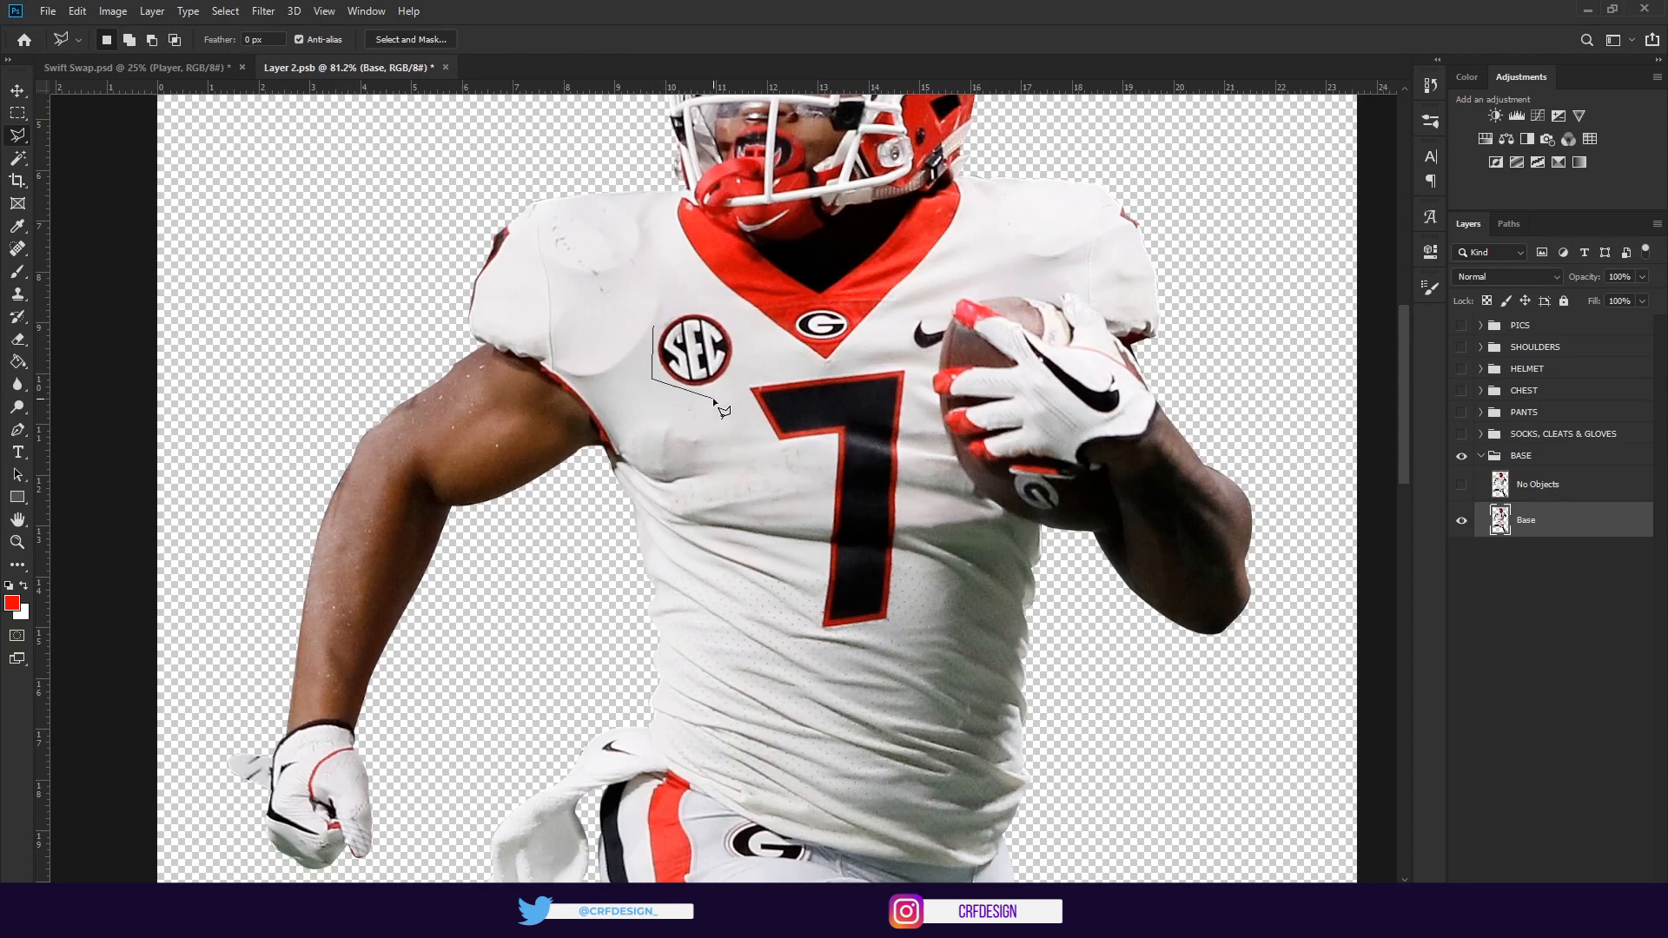
click(726, 312)
click(656, 330)
right_click(681, 331)
click(782, 524)
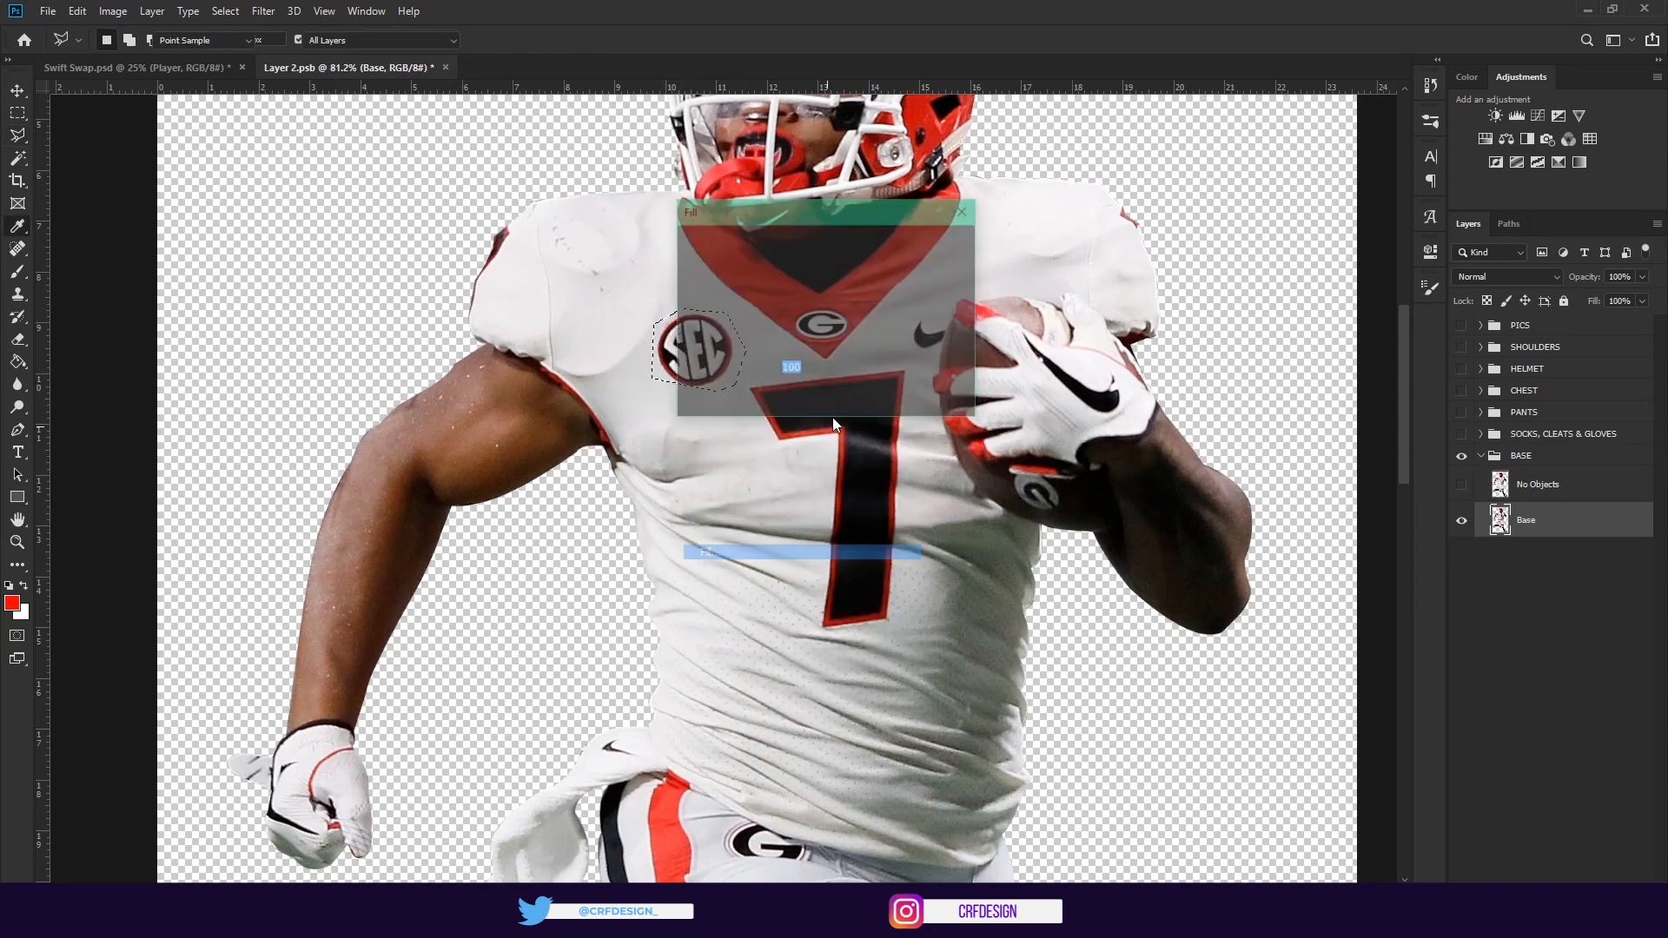
click(942, 244)
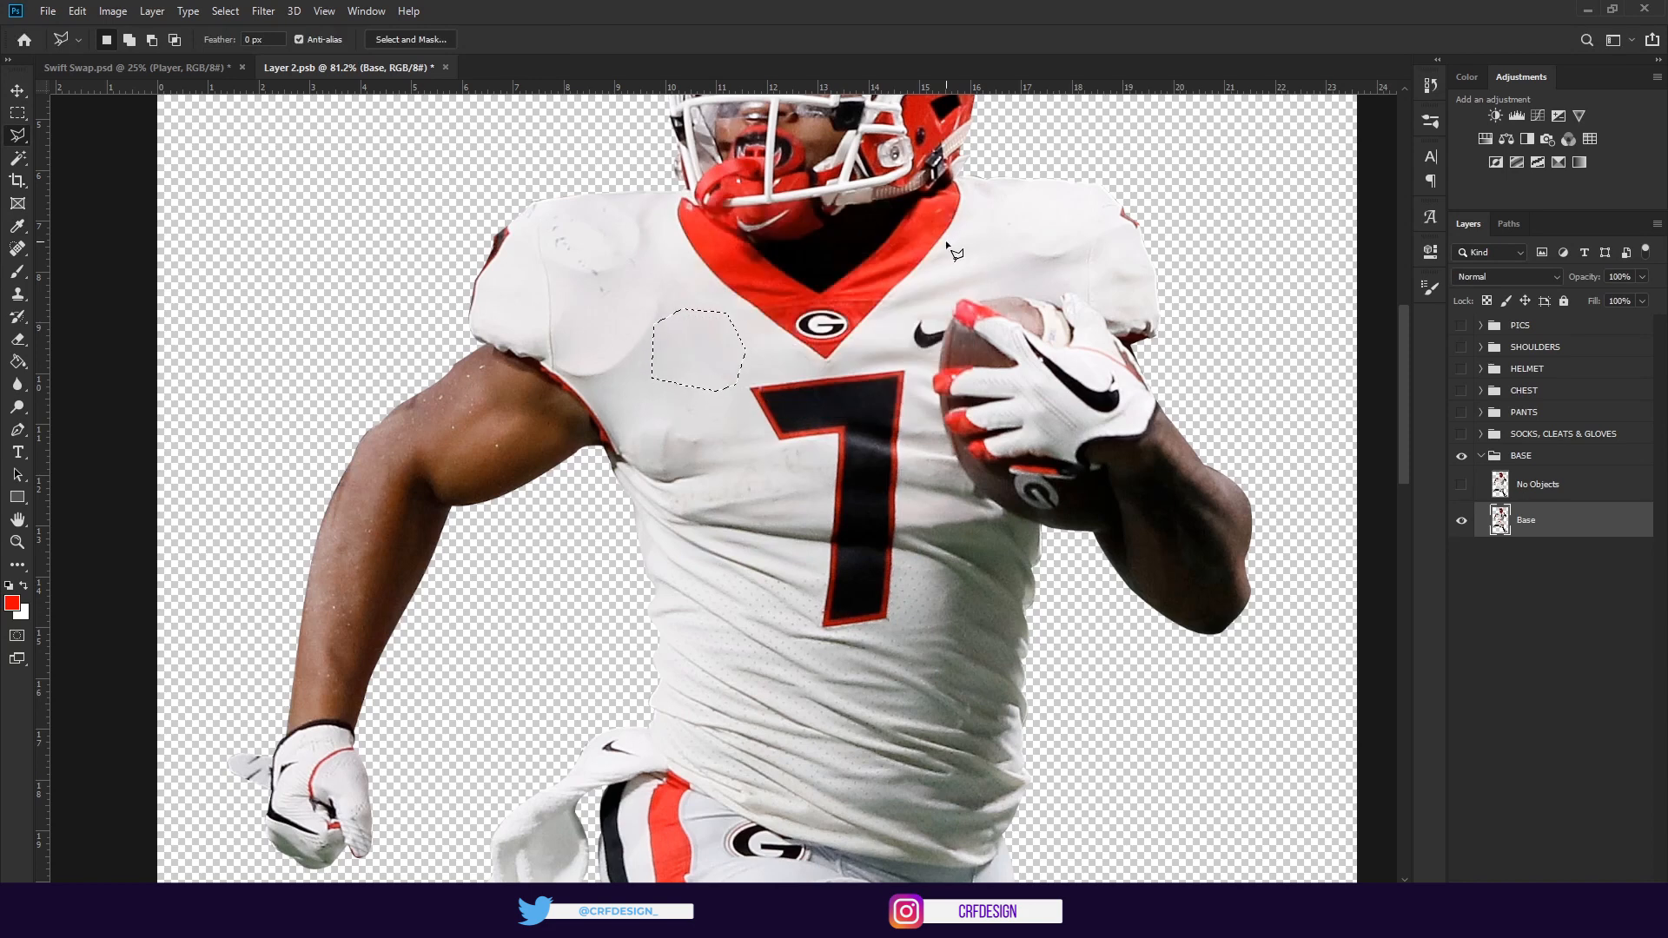
Clear the selection and undo the fill over the SEC patch
key(ctrl+d)
key(ctrl+z)
key(ctrl+z)
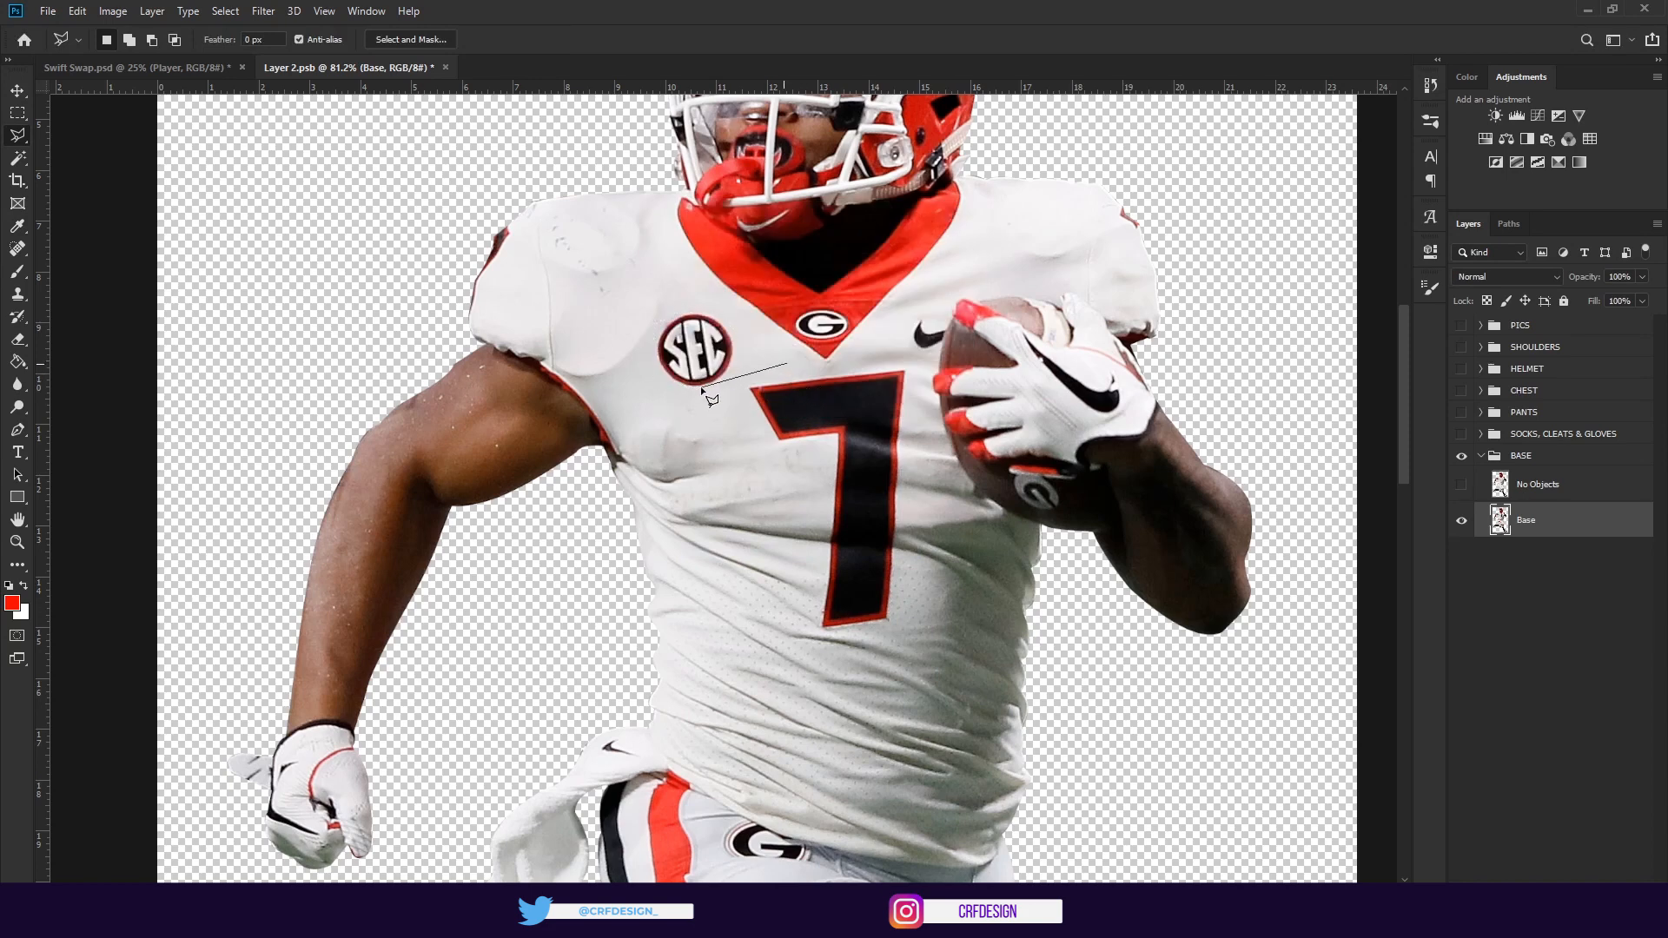
Outline the jersey's number 7 with the Polygonal Lasso, remove it using Fill, and clear the selection
click(827, 448)
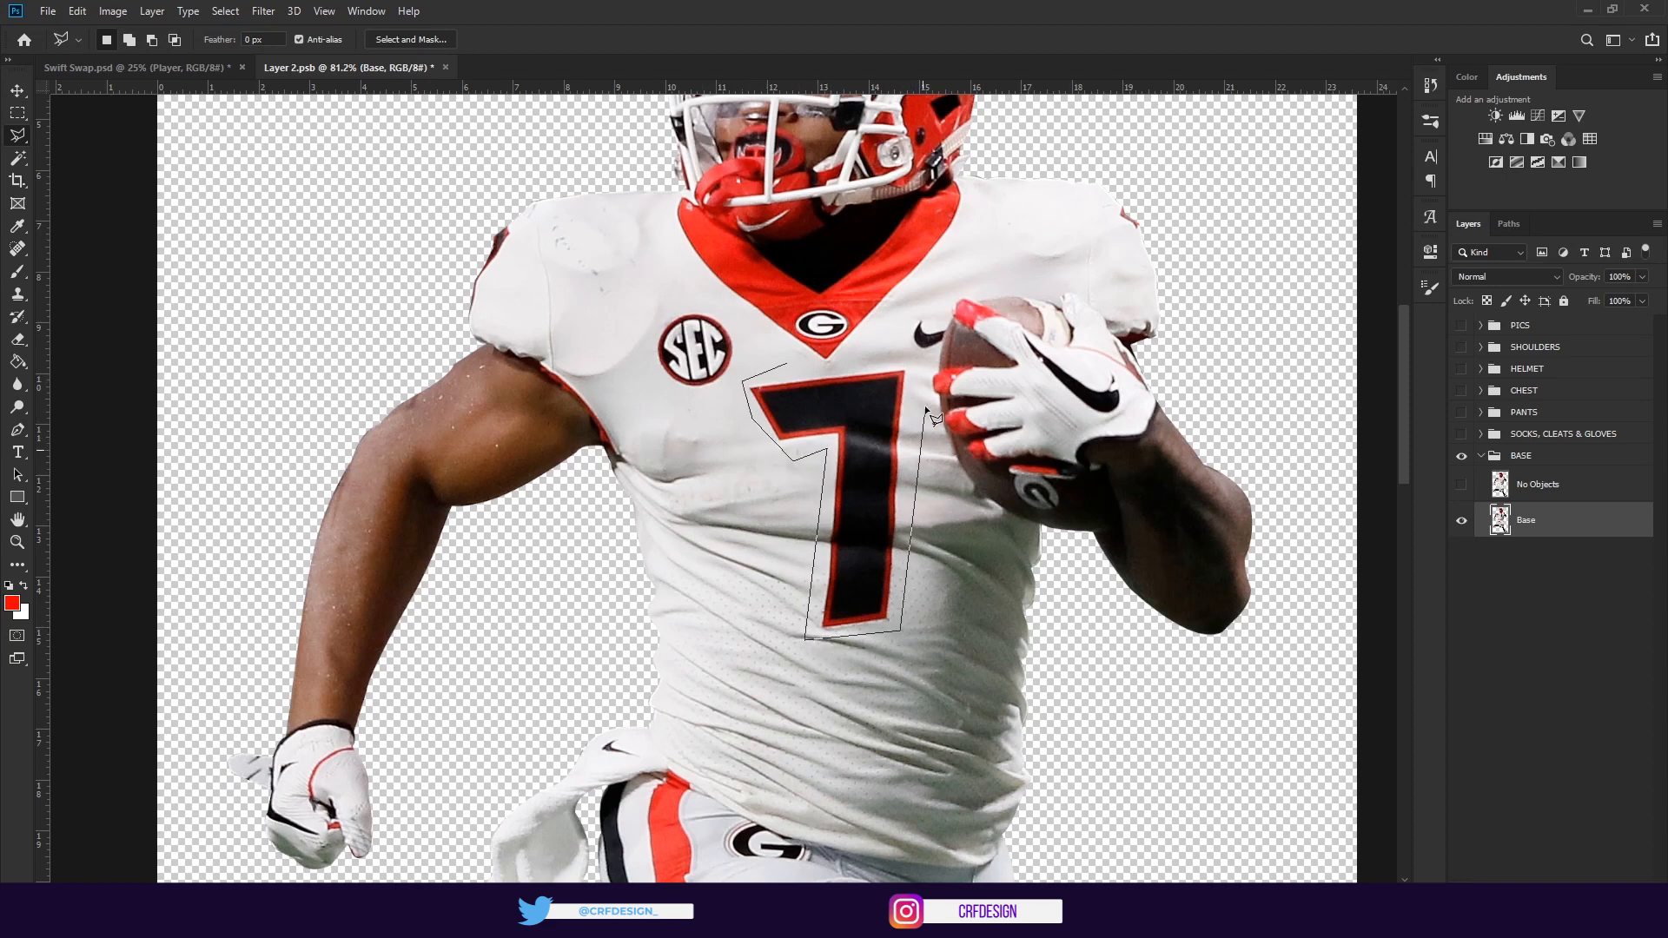
click(913, 358)
click(785, 367)
right_click(830, 401)
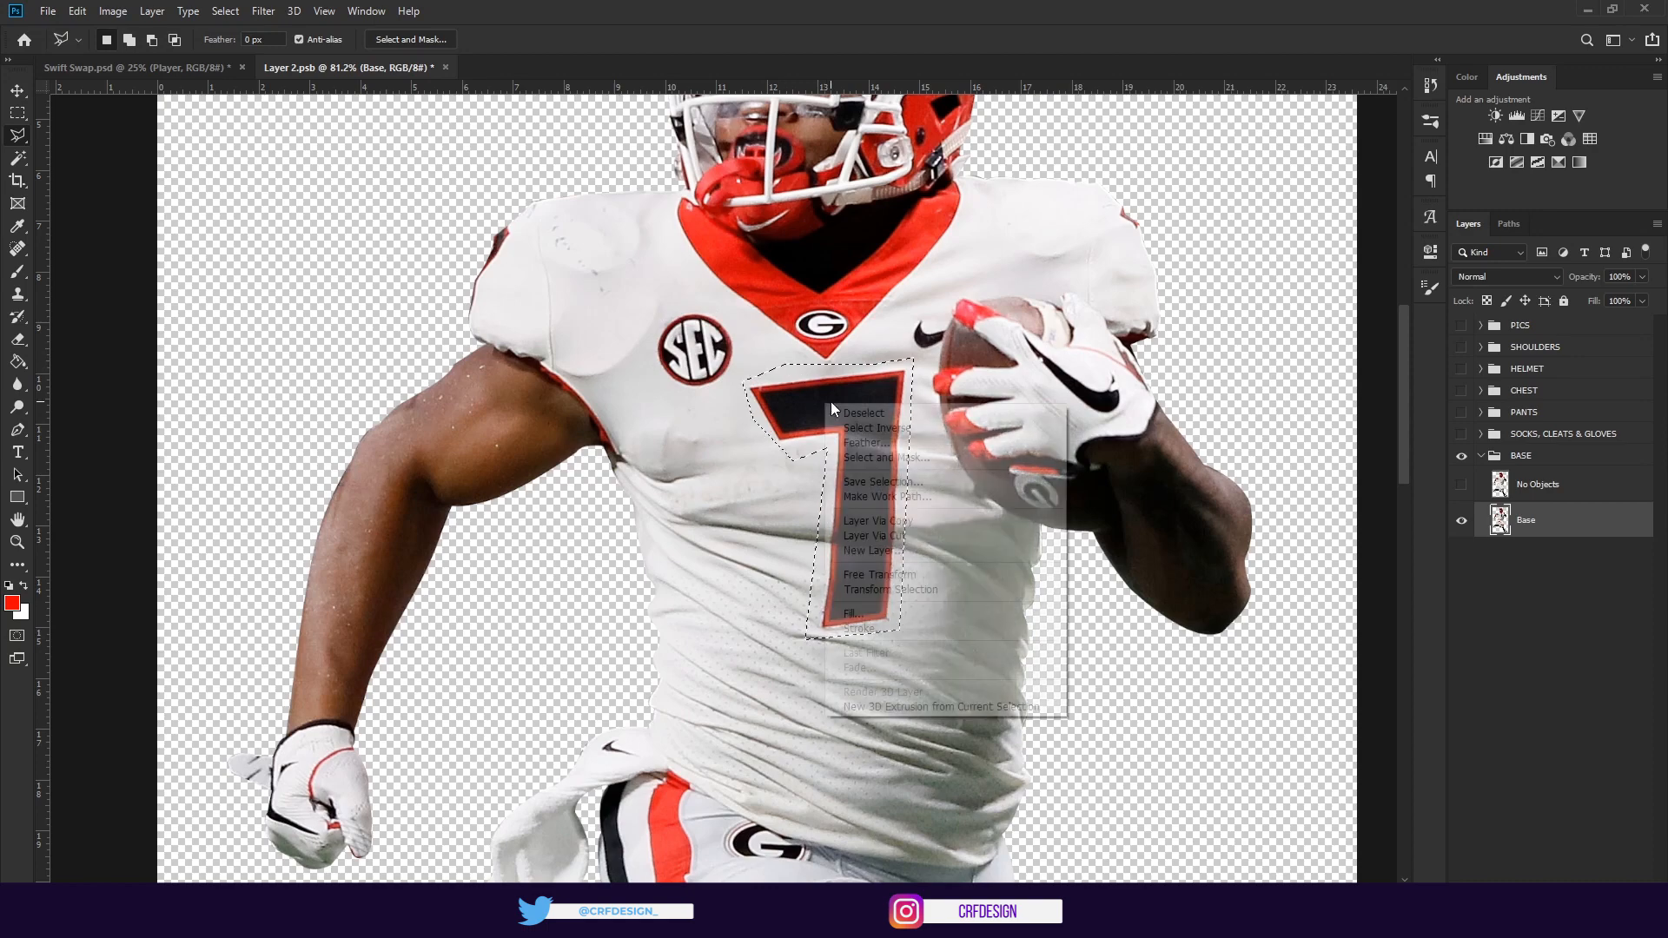
click(921, 610)
click(961, 242)
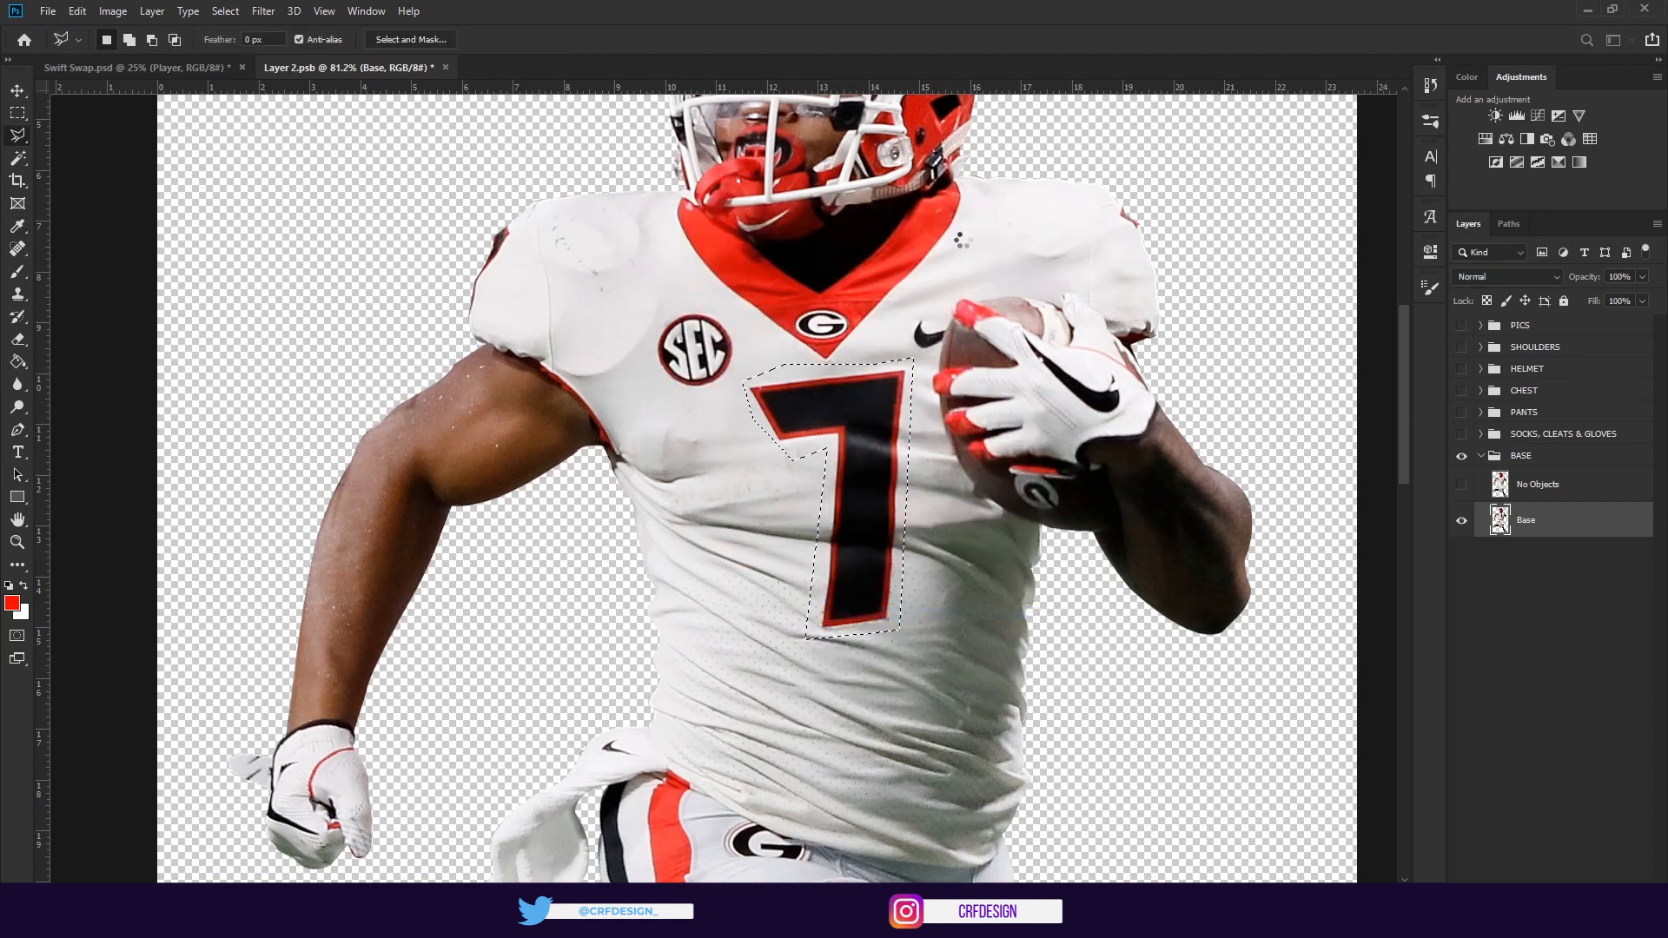
key(ctrl+d)
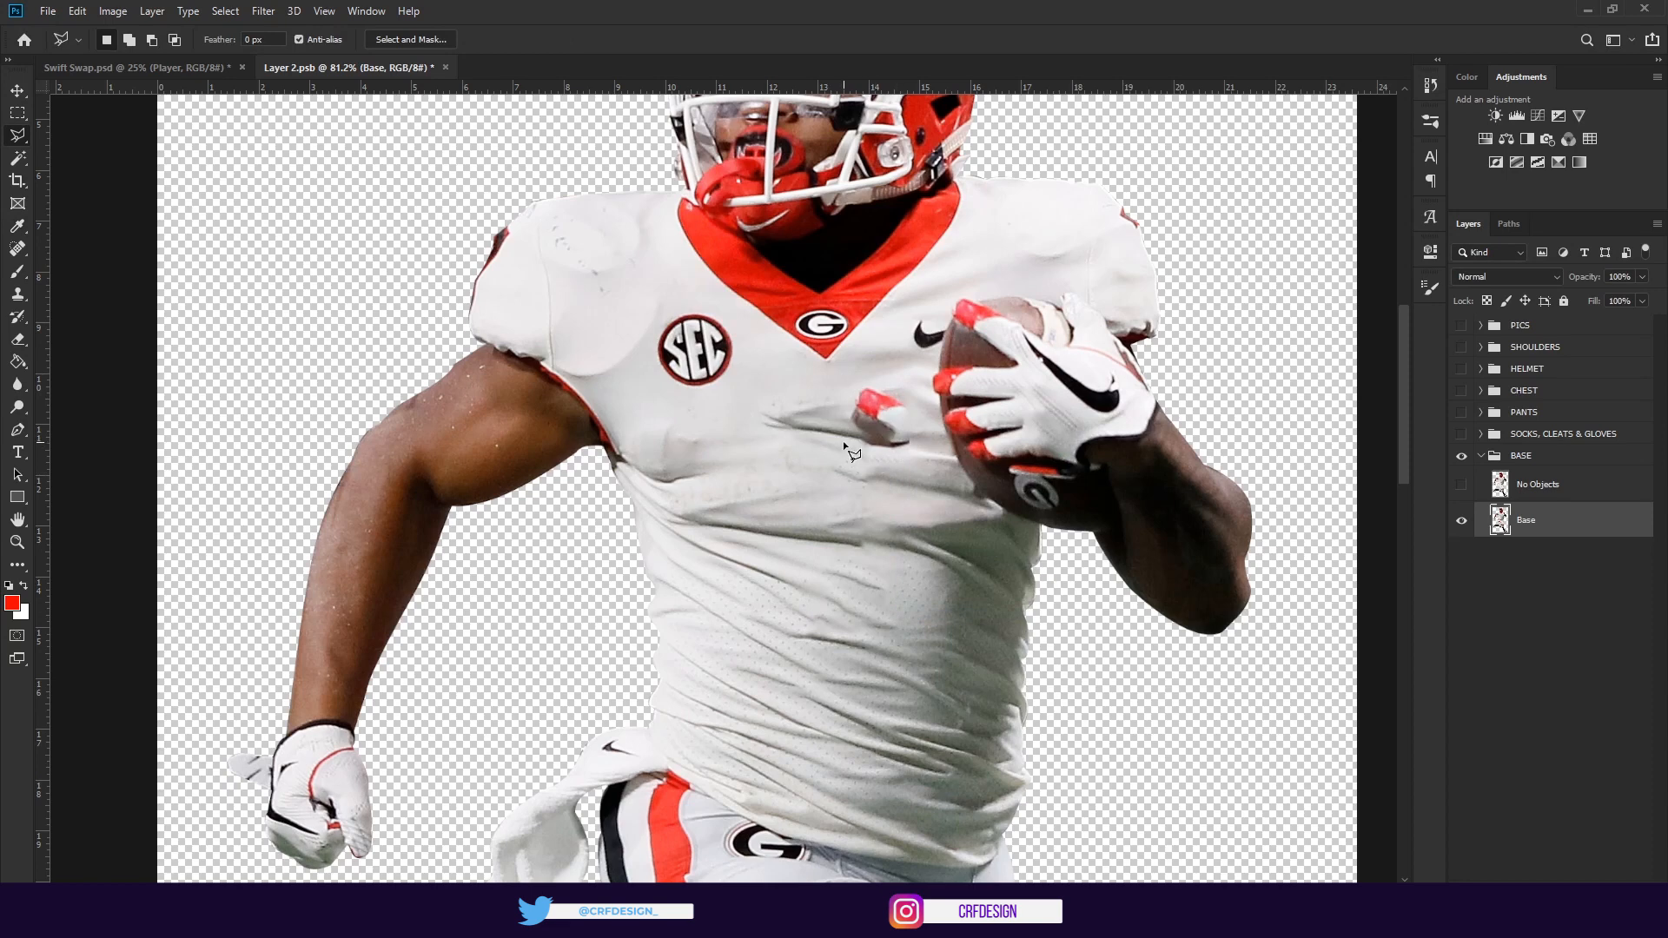
Remove the stray glove fragment on the jersey's chest with a smaller Spot Healing Brush
key(j)
key(bracketleft)
key(bracketleft)
key(bracketleft)
key(bracketleft)
key(bracketleft)
key(bracketleft)
key(bracketleft)
key(bracketleft)
key(bracketleft)
key(bracketleft)
key(bracketleft)
key(bracketleft)
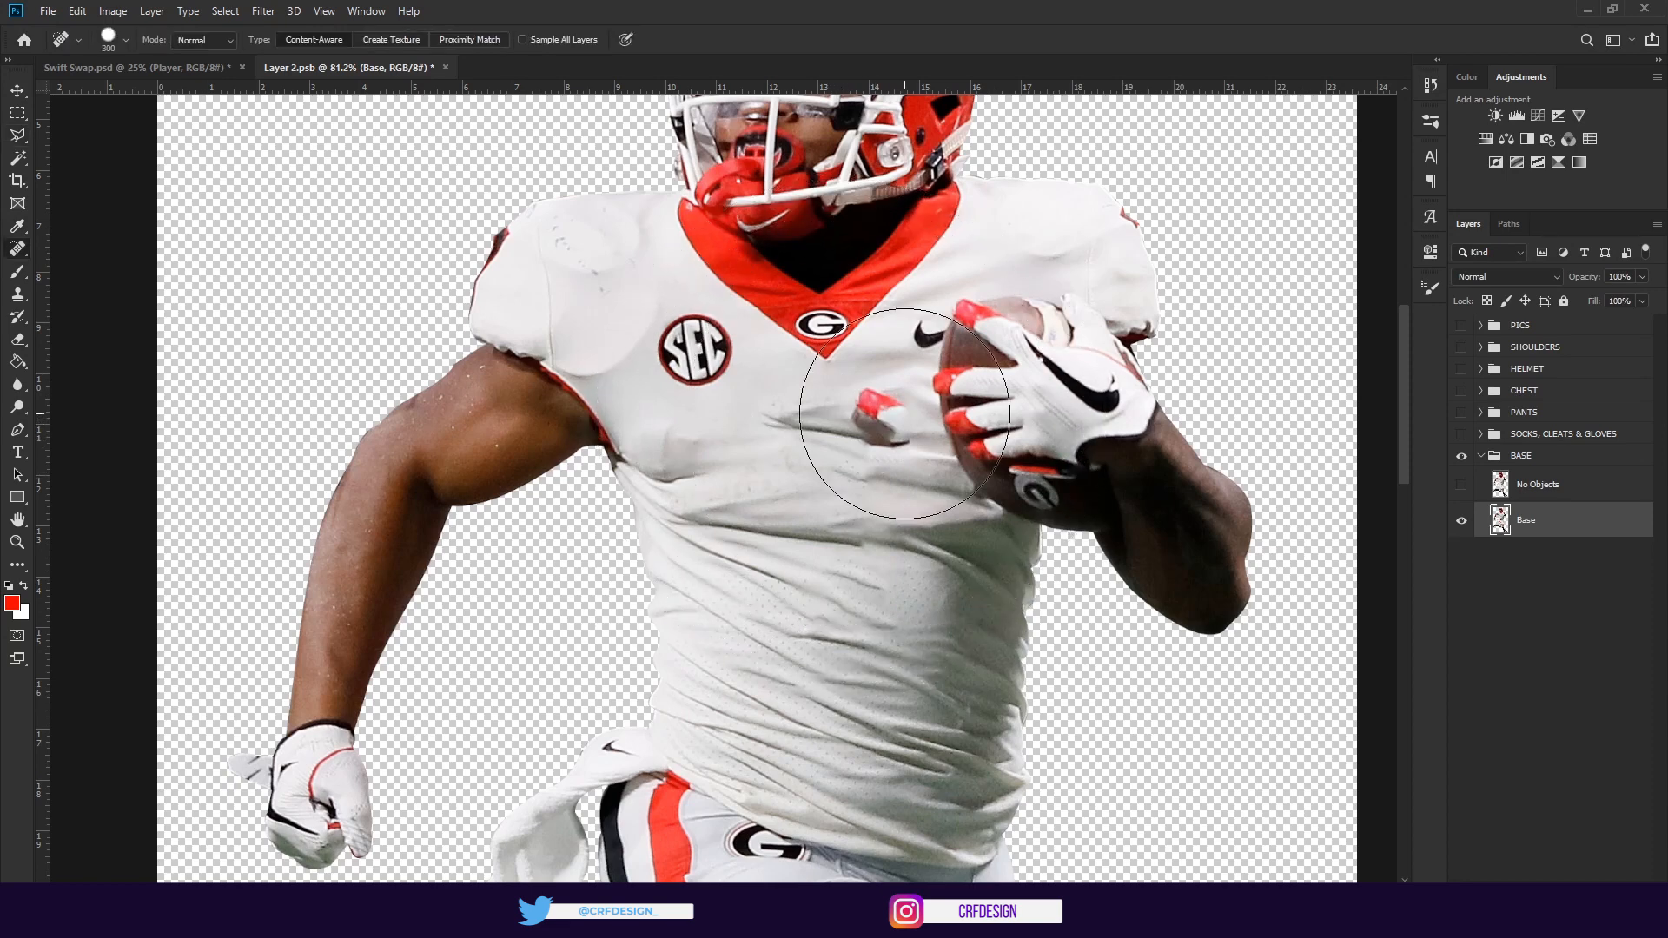
drag(868, 398, 908, 449)
Sample clean jersey fabric with the Clone Stamp and touch up the chest beside the football
key(s)
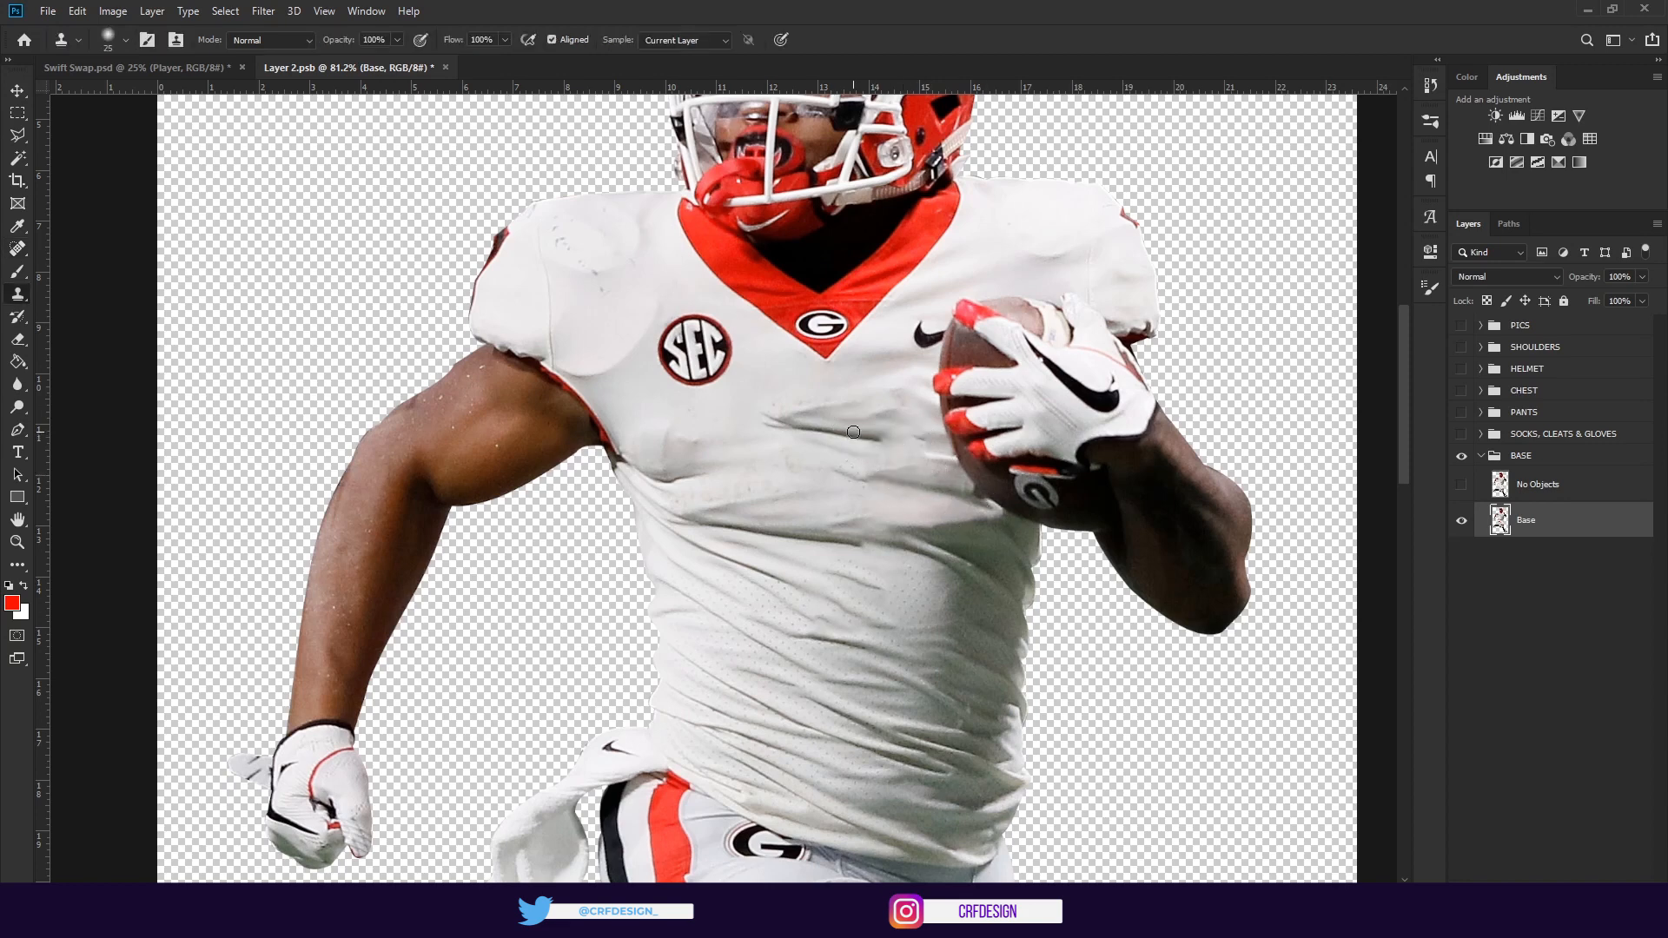
alt+click(870, 439)
click(898, 445)
Undo the clone, healing and fill edits on the number 7 and deselect the Base layer
key(ctrl+z)
key(ctrl+z)
key(ctrl+z)
key(ctrl+z)
key(ctrl+z)
key(ctrl+z)
key(ctrl+z)
key(ctrl+z)
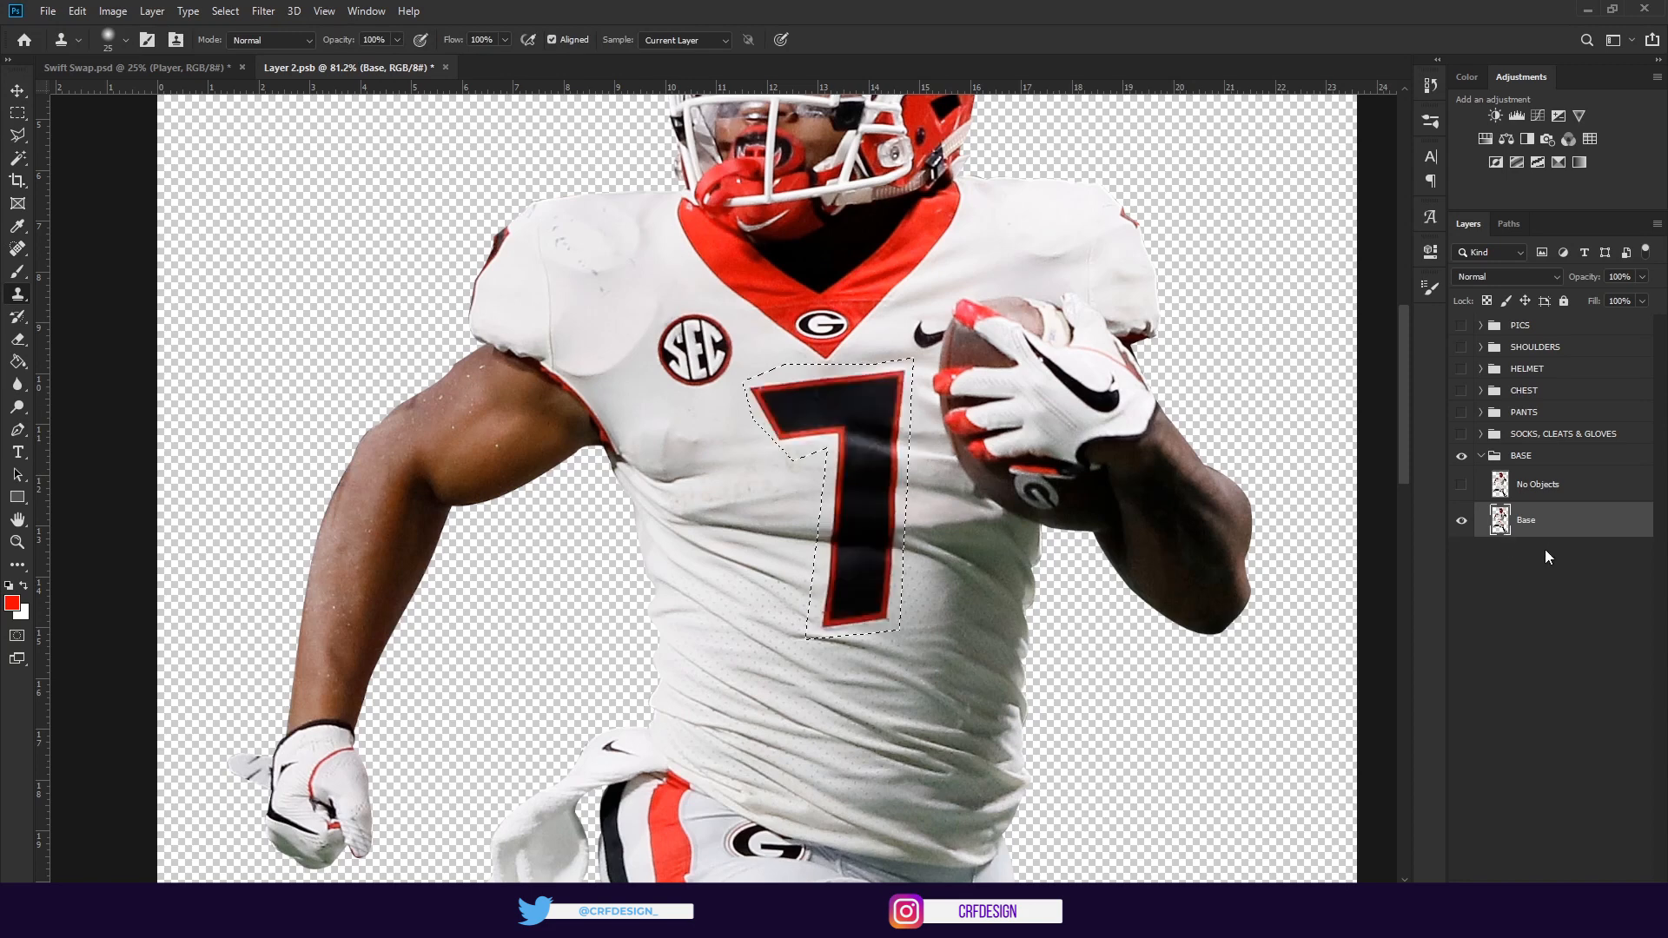
click(1547, 550)
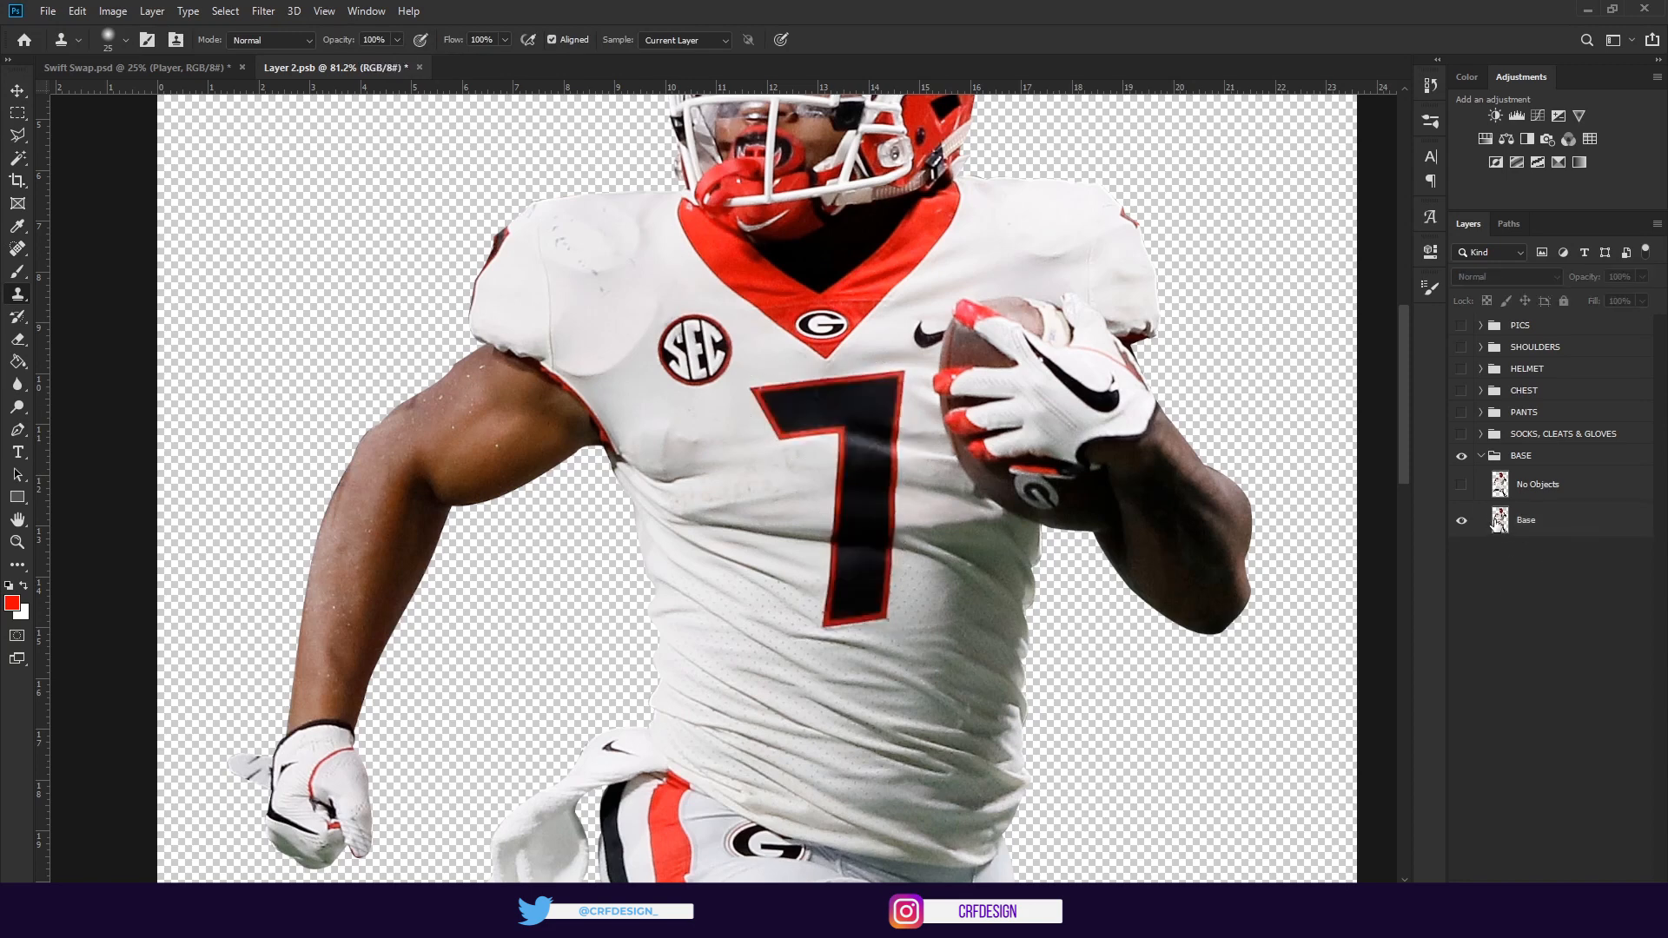
Show the No Objects layer and collapse the BASE group
click(1461, 484)
click(1500, 461)
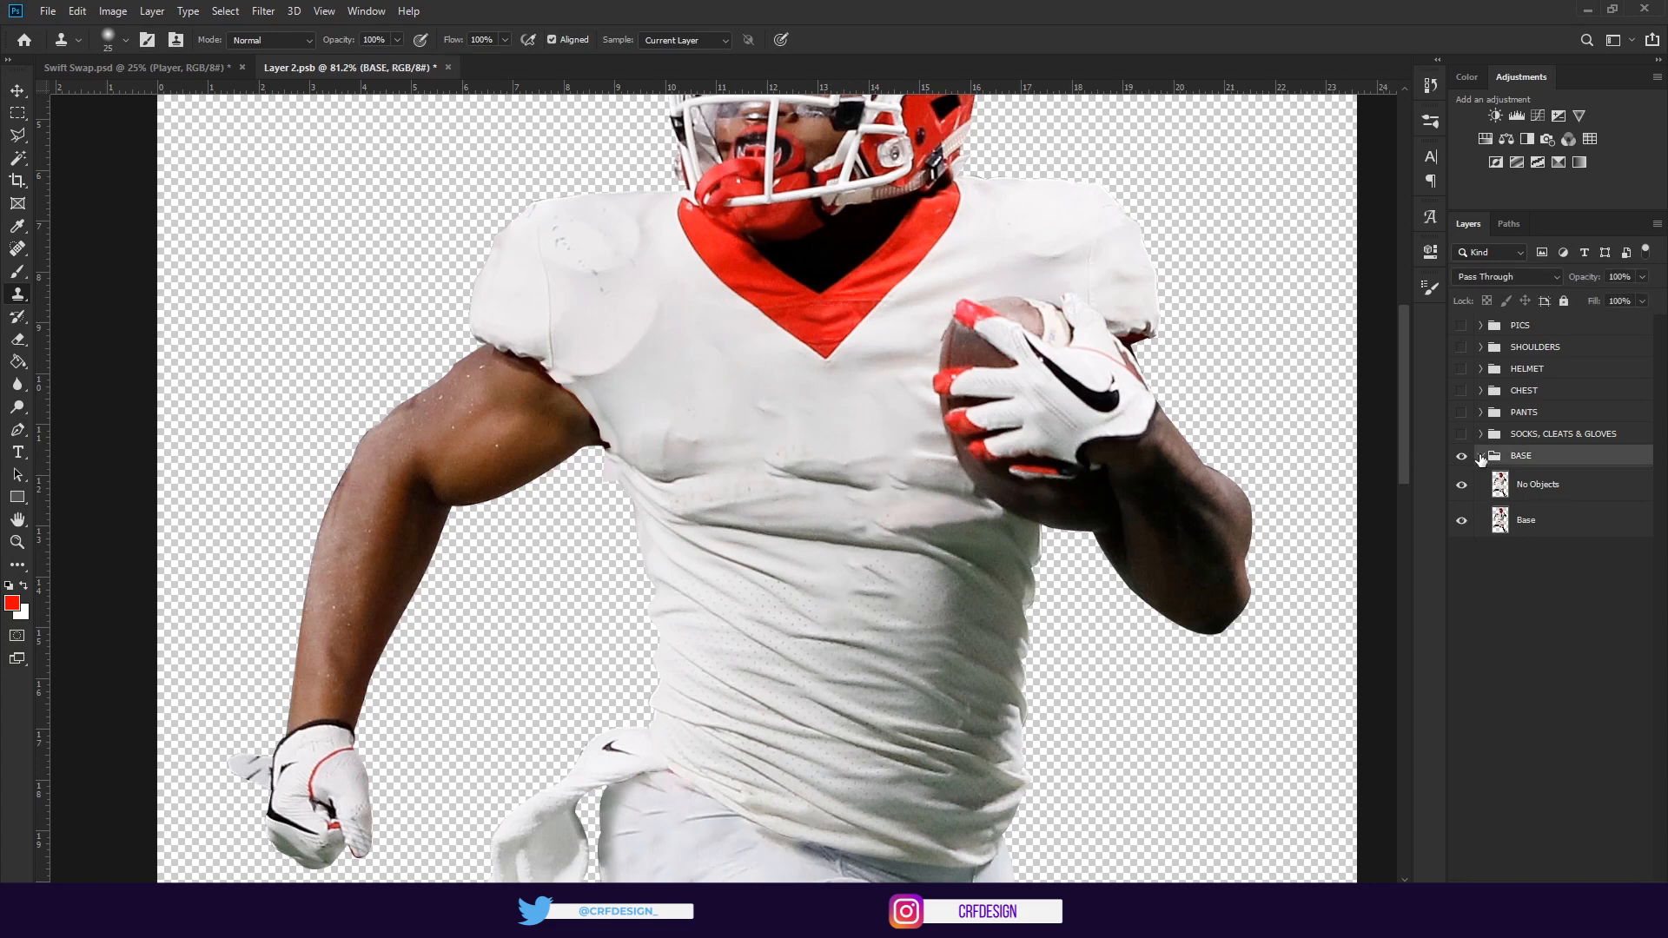
click(1482, 456)
click(1498, 551)
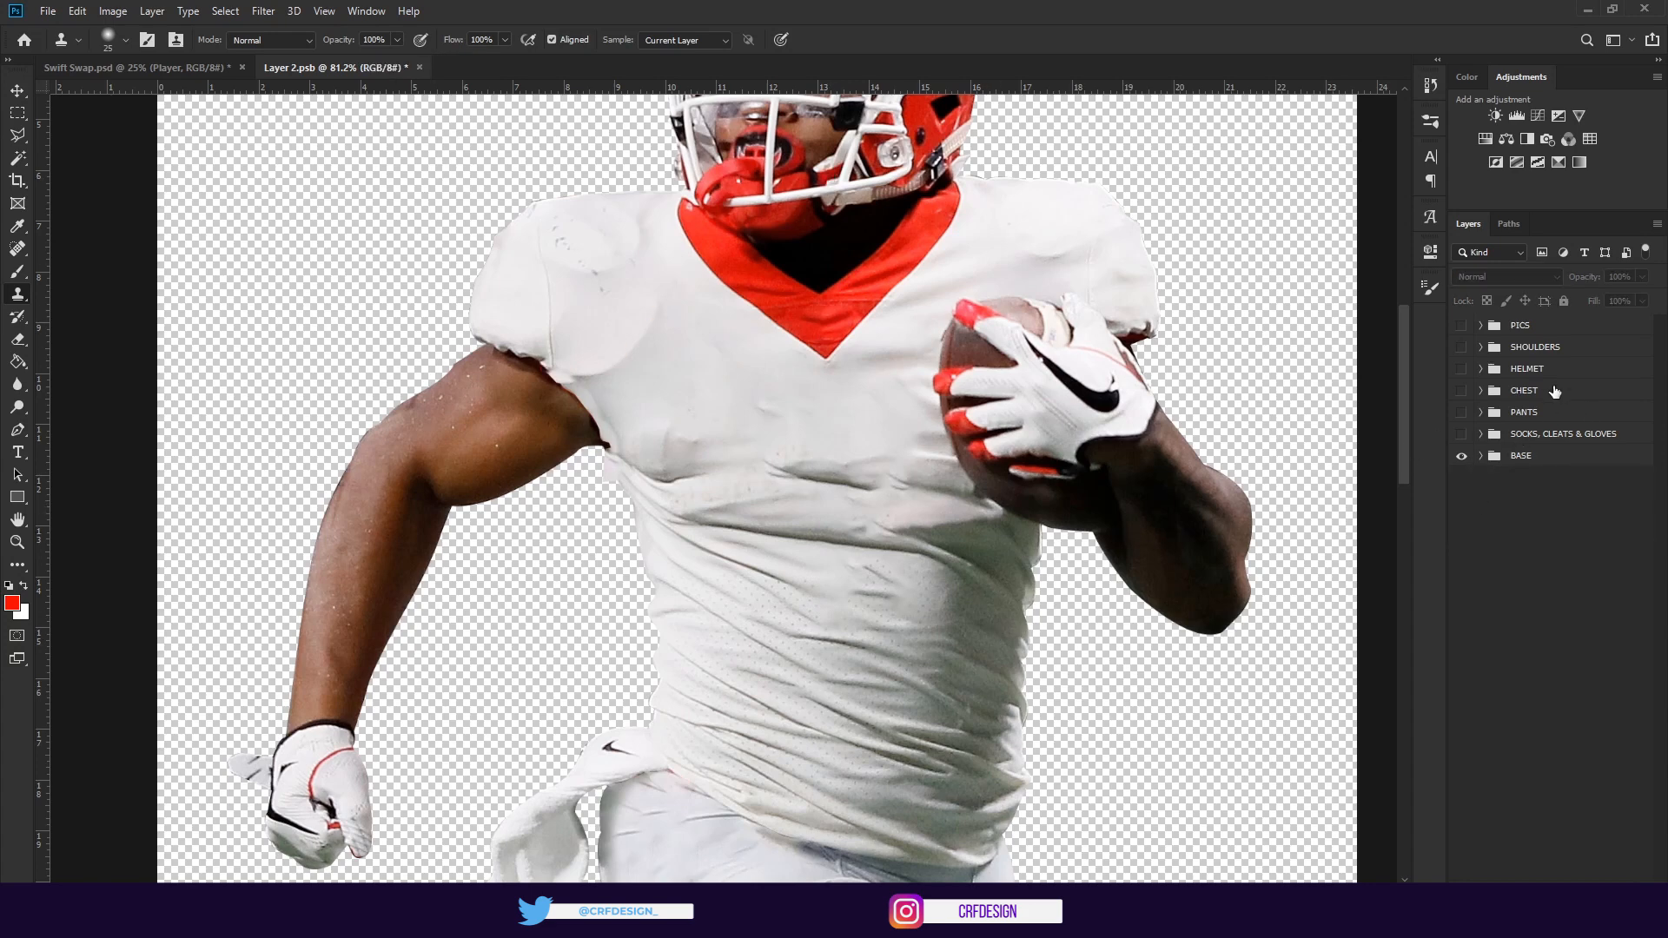
Expand the SHOULDERS group and make it visible
click(1498, 351)
click(1480, 347)
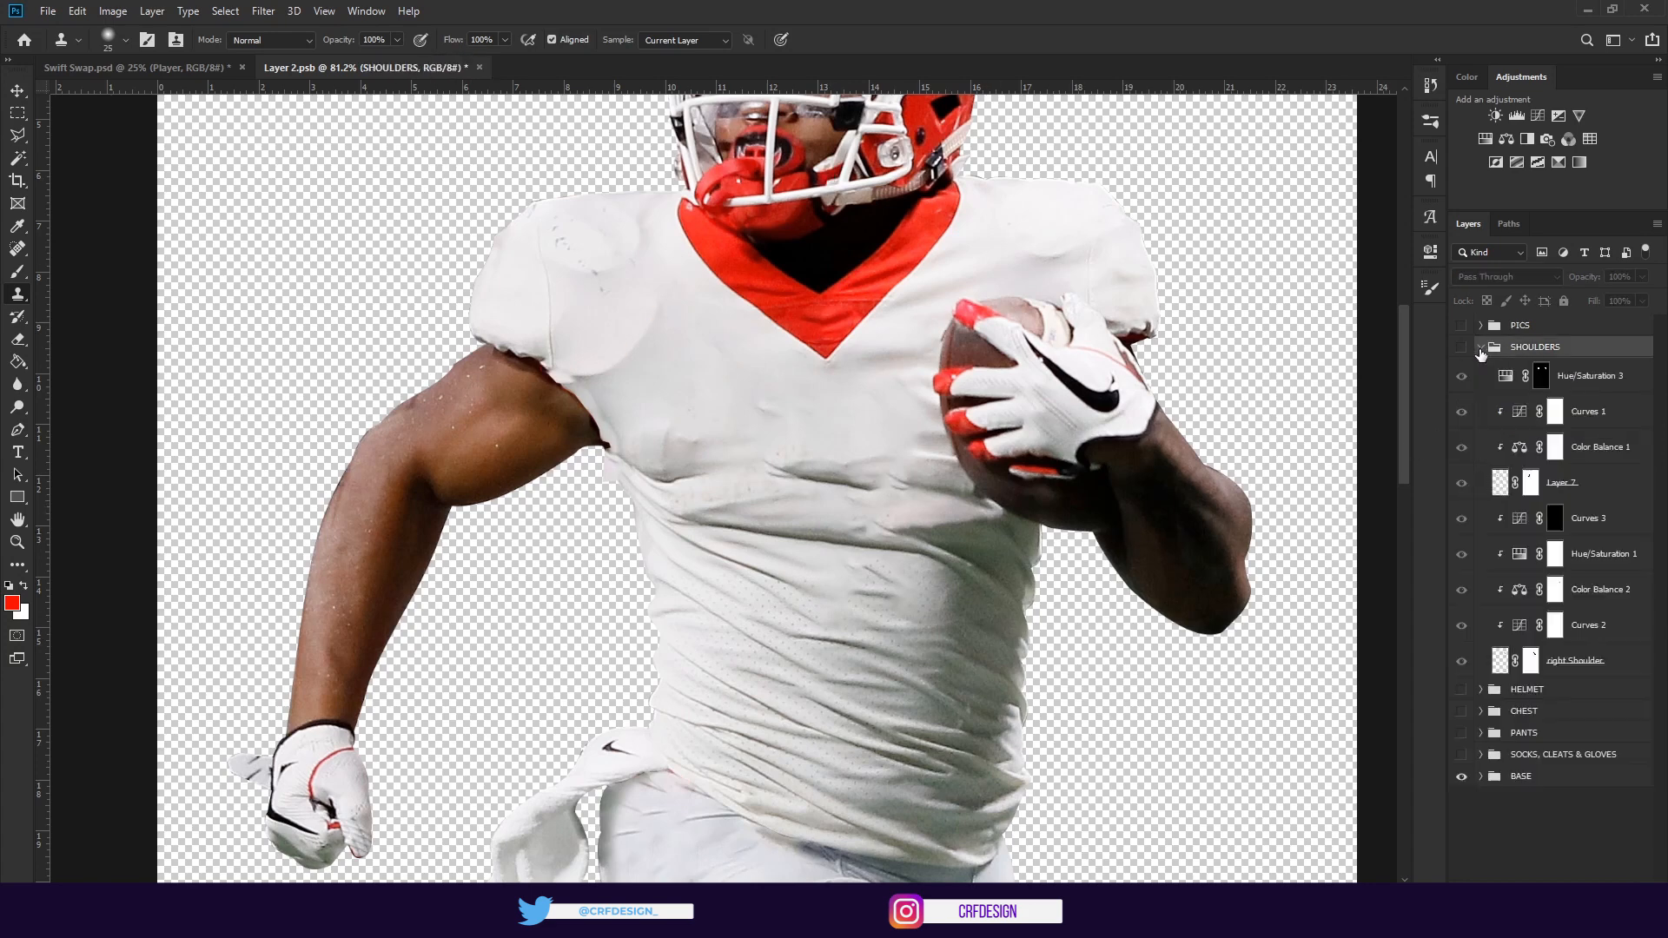
click(1462, 346)
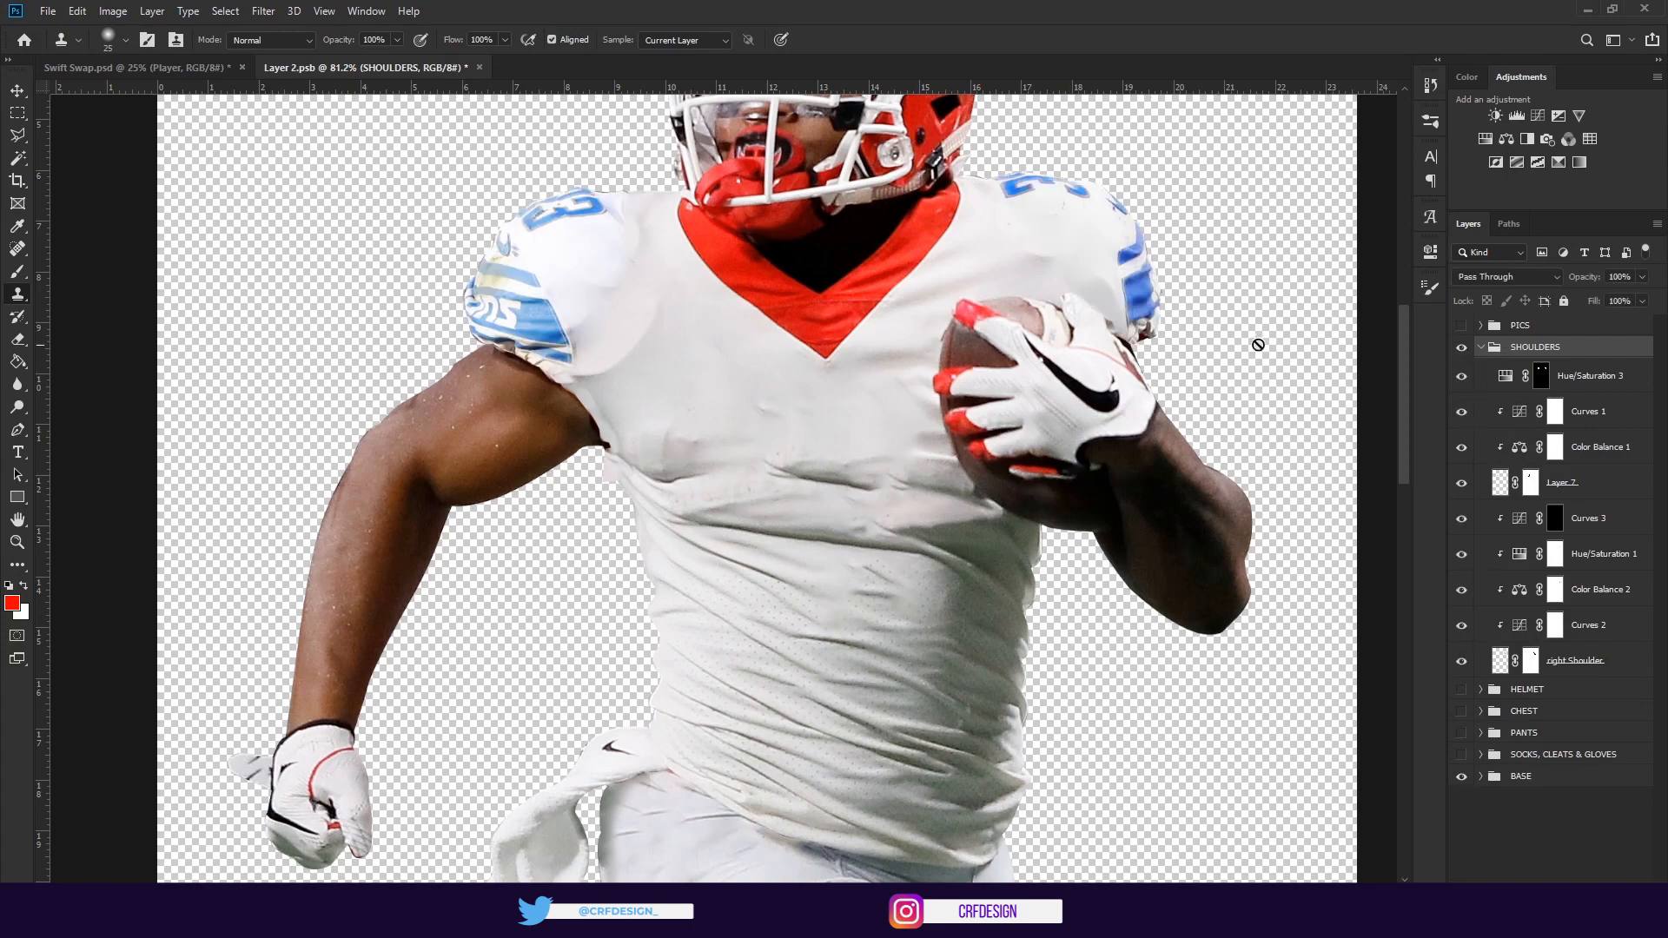
Make the PICS group visible and expand it
drag(688, 273, 761, 512)
click(1462, 325)
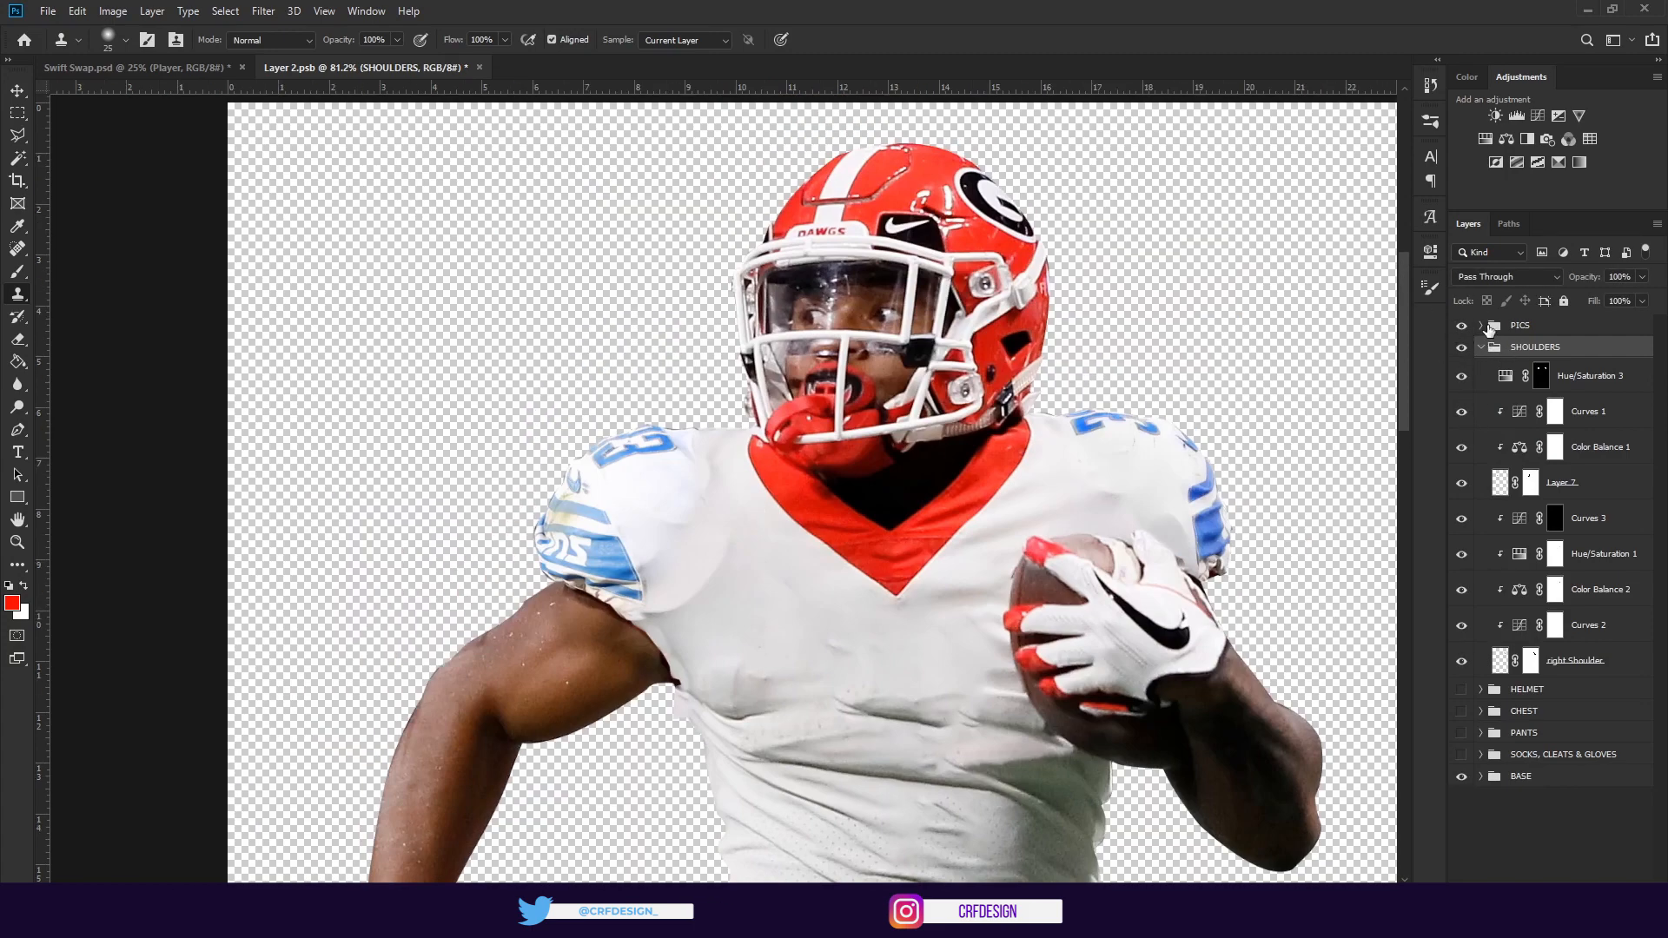
click(1487, 328)
click(1480, 325)
Preview the reference photos on Layer 5 and Layer 4, and show the one on Layer 3
click(1559, 434)
click(1463, 461)
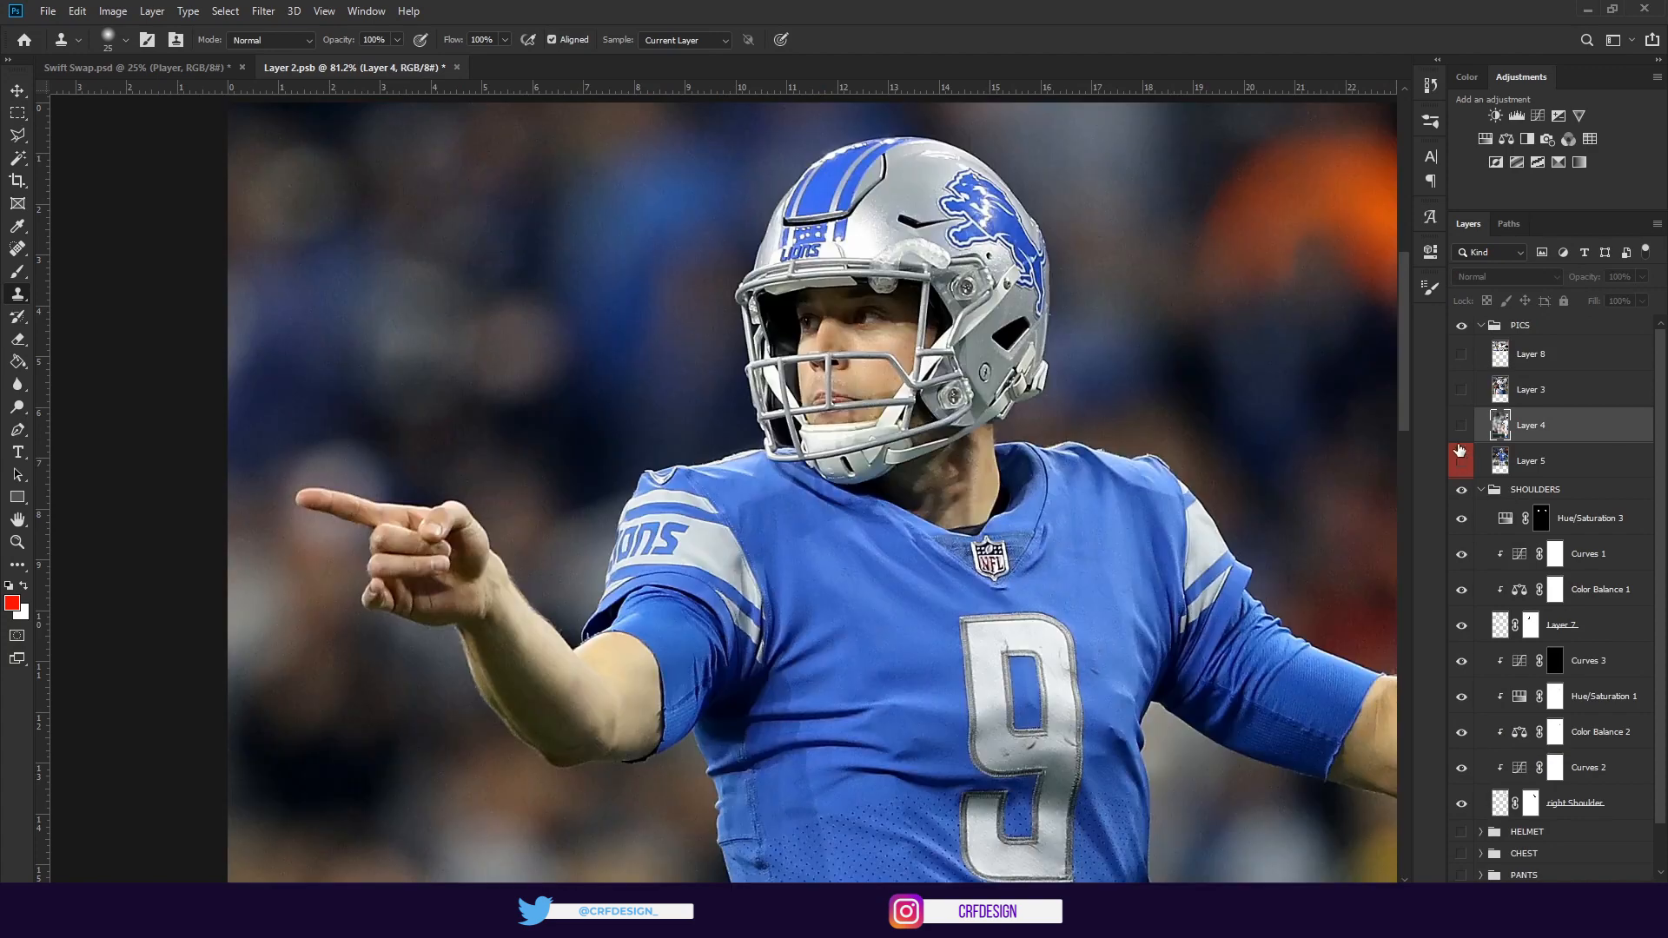
click(1461, 425)
click(1461, 425)
click(1461, 390)
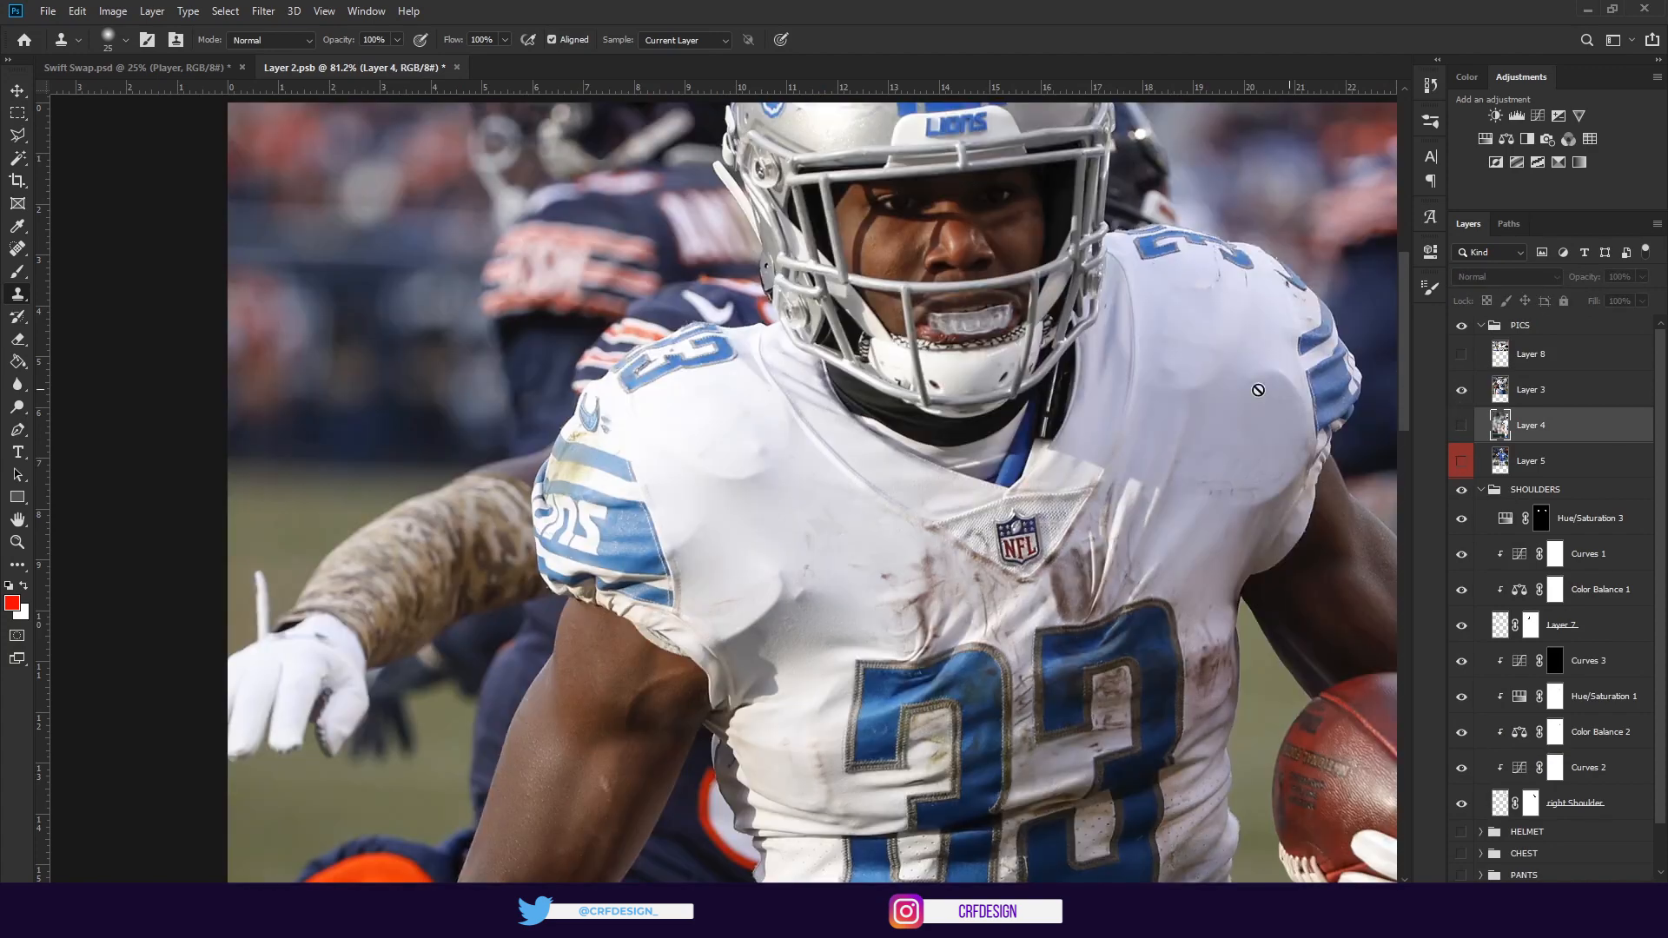
Move the Layer 3 reference photo to about X 807 px, Y 758 px with Free Transform, and hide the layer
click(1529, 390)
key(ctrl+t)
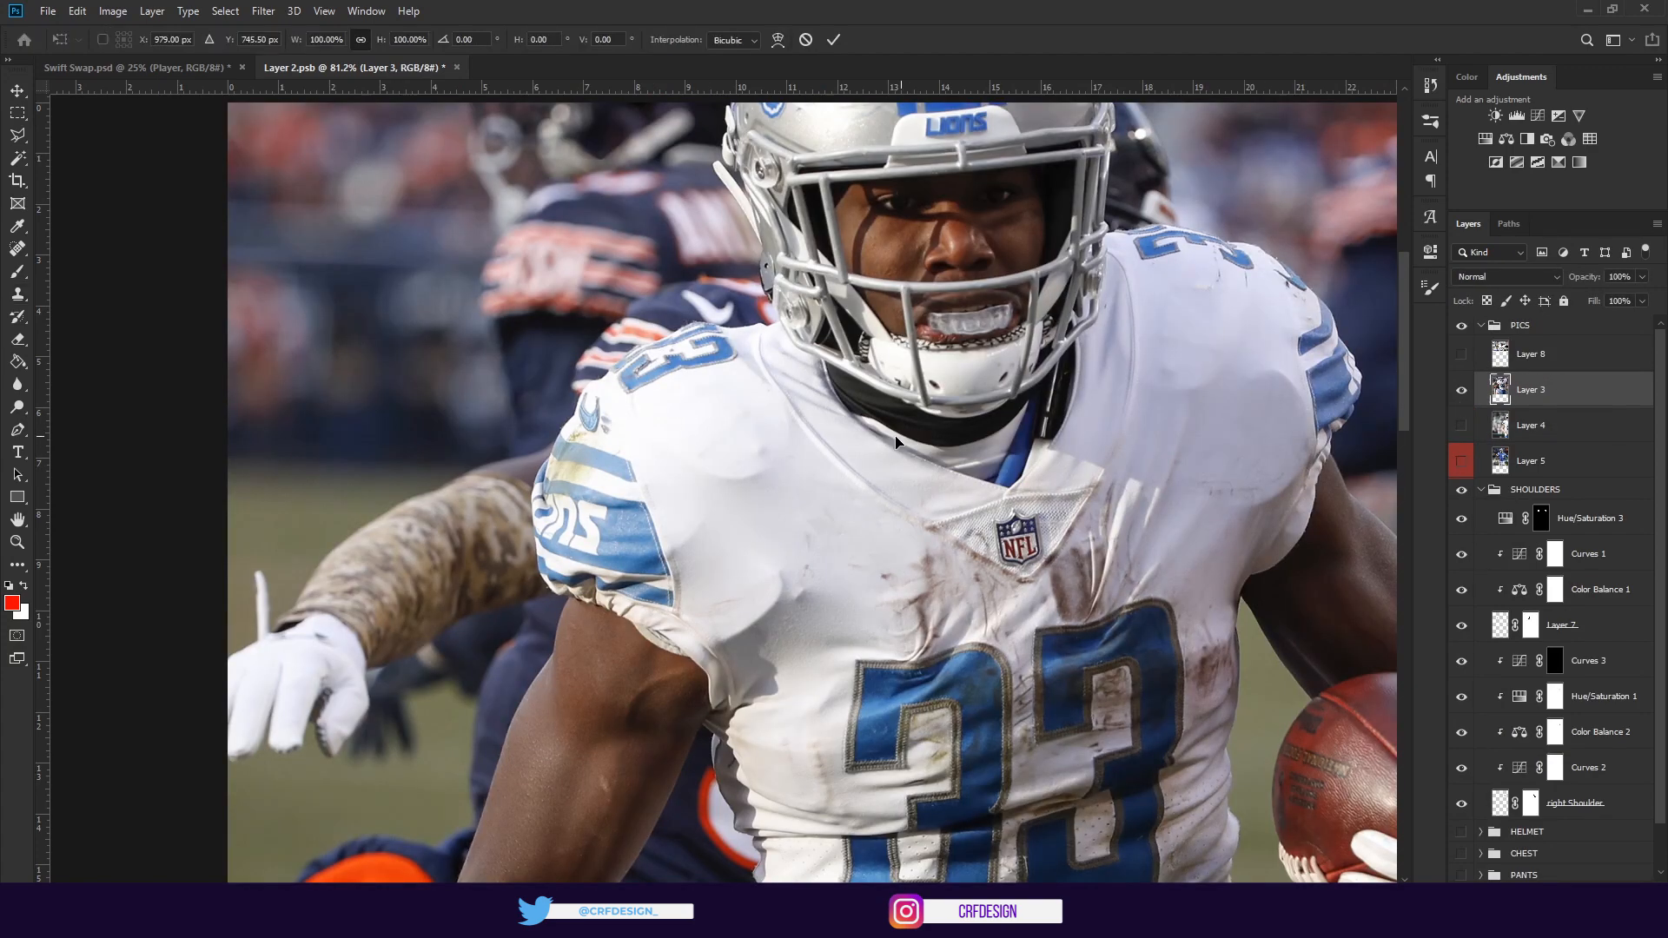
drag(907, 438, 787, 447)
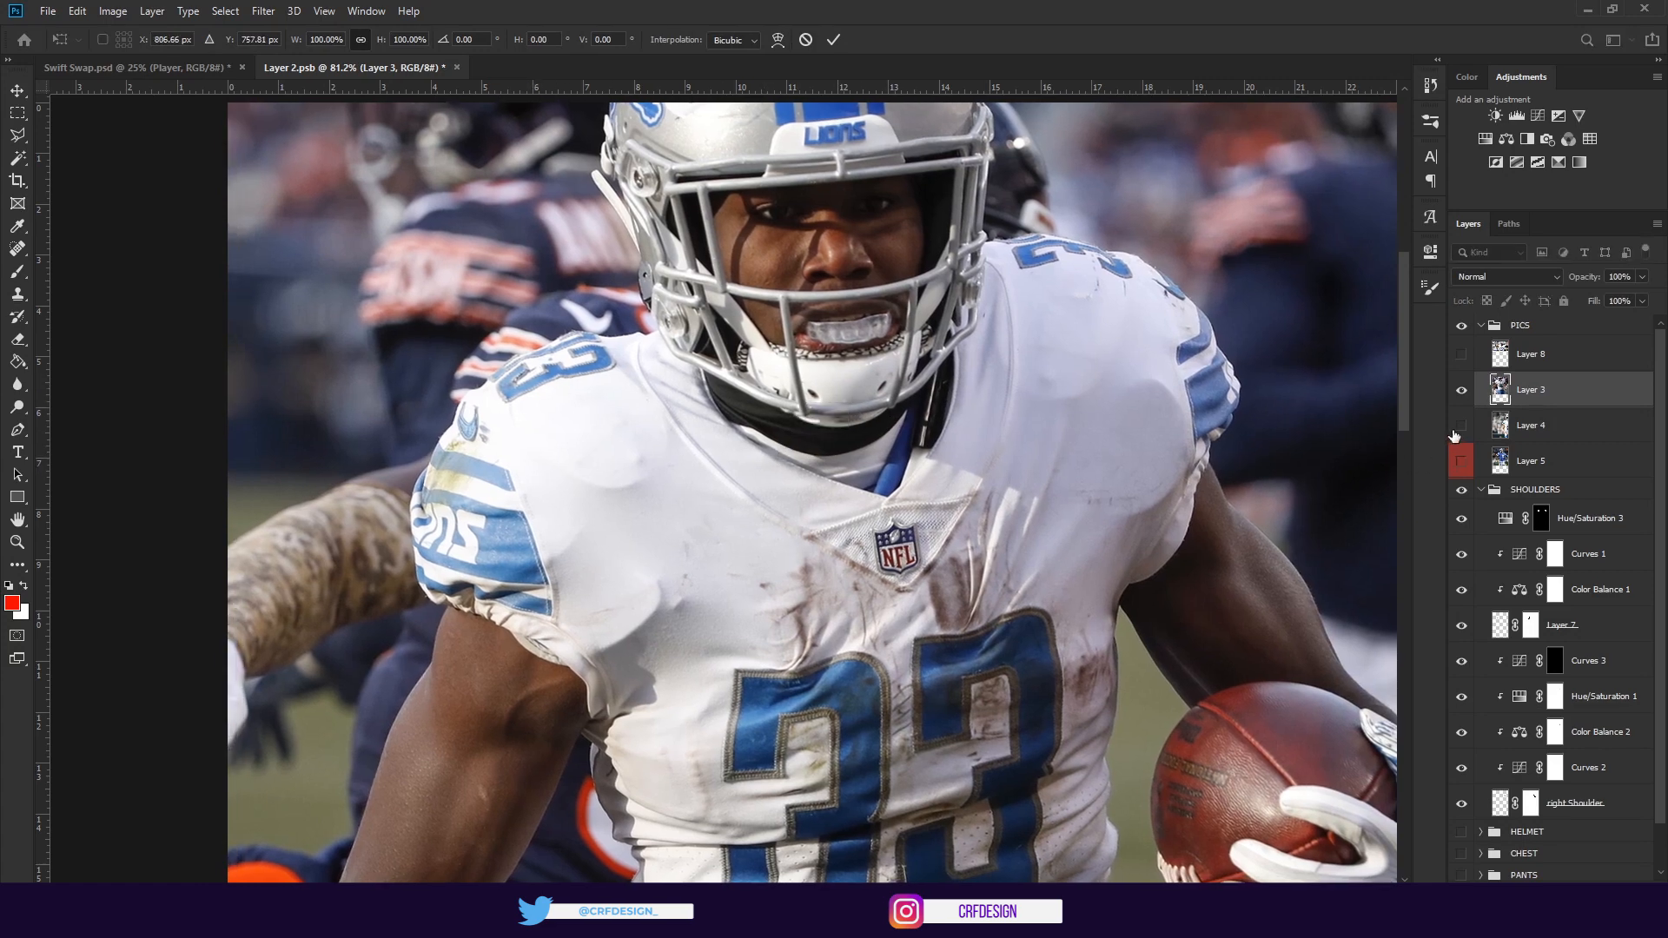
key(Return)
key(s)
click(1463, 392)
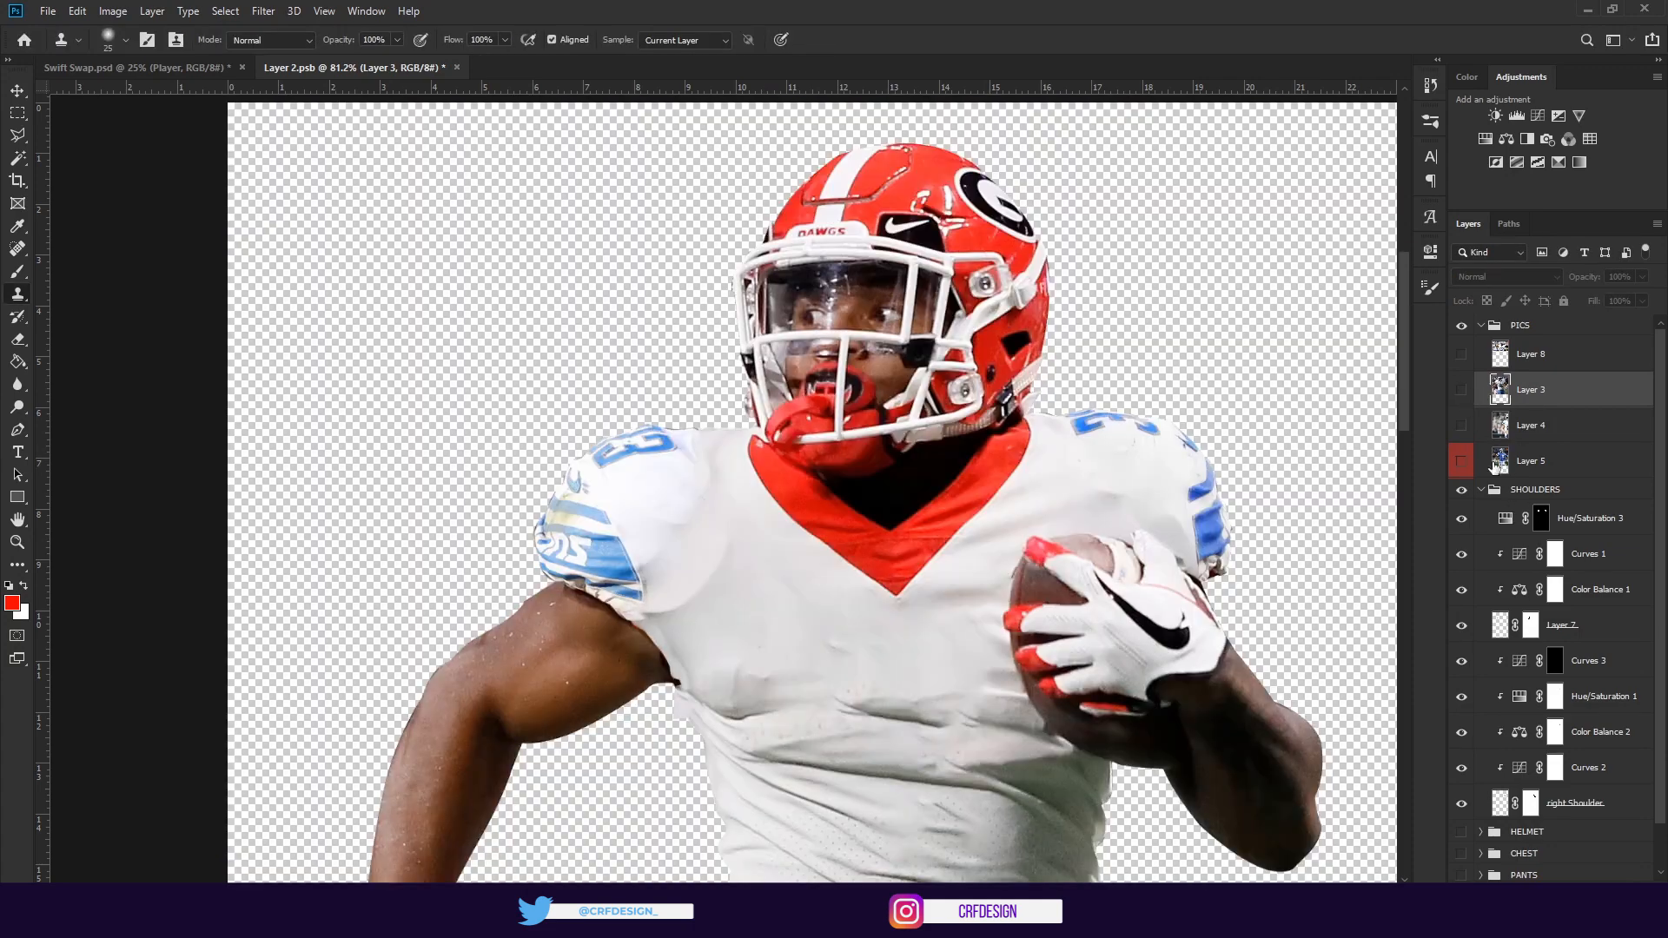
Hide Hue/Saturation 3, Curves 1 and Color Balance 1, and toggle Layer 7 to compare the shoulder with and without it
click(1542, 519)
drag(1462, 518, 1466, 648)
click(1465, 645)
click(1465, 645)
click(1464, 645)
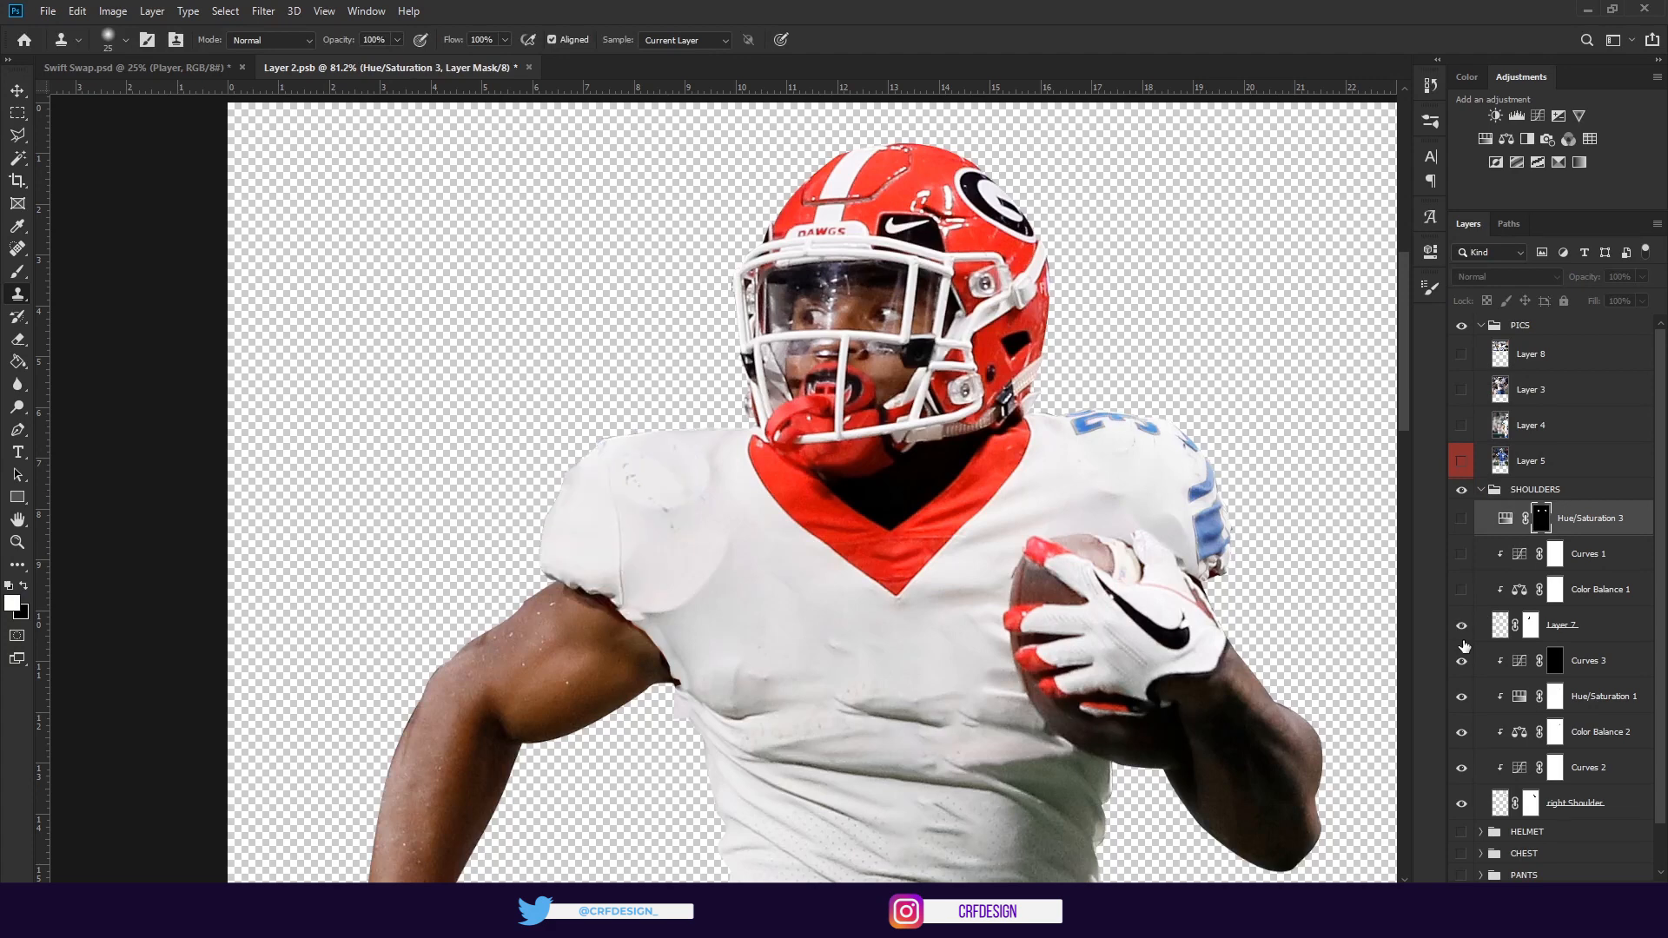
click(1465, 645)
click(1463, 629)
Try warping the Layer 7 shoulder piece by pulling its corner toward the collar, and cancel the transform
click(1500, 624)
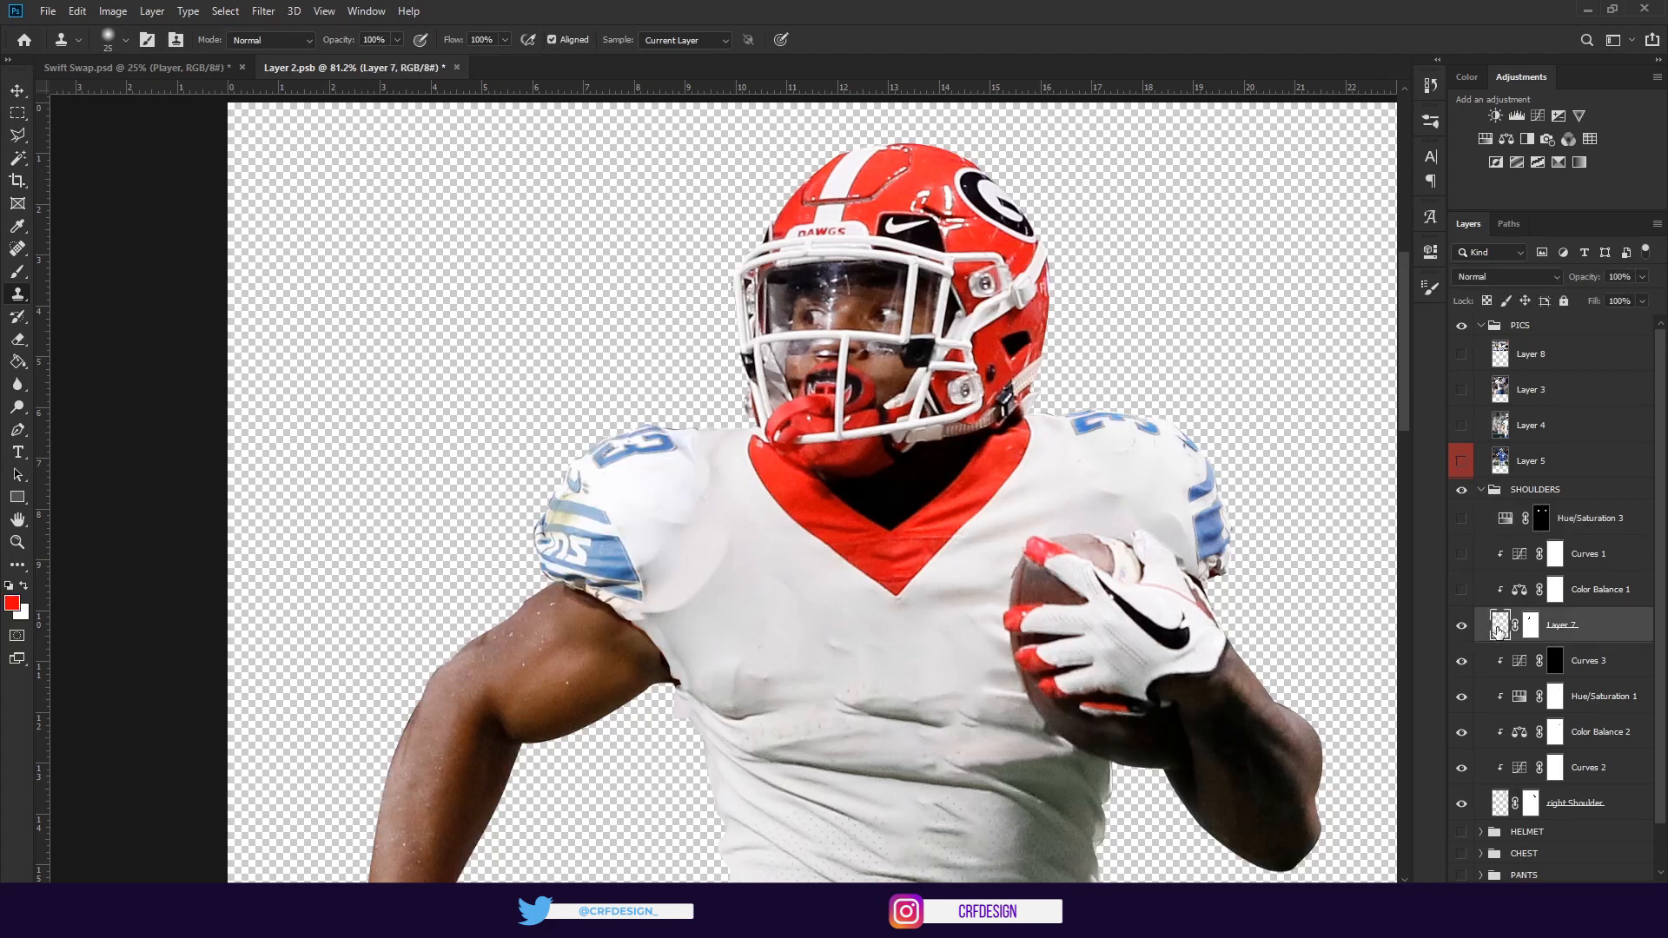
key(ctrl+t)
right_click(675, 537)
click(707, 658)
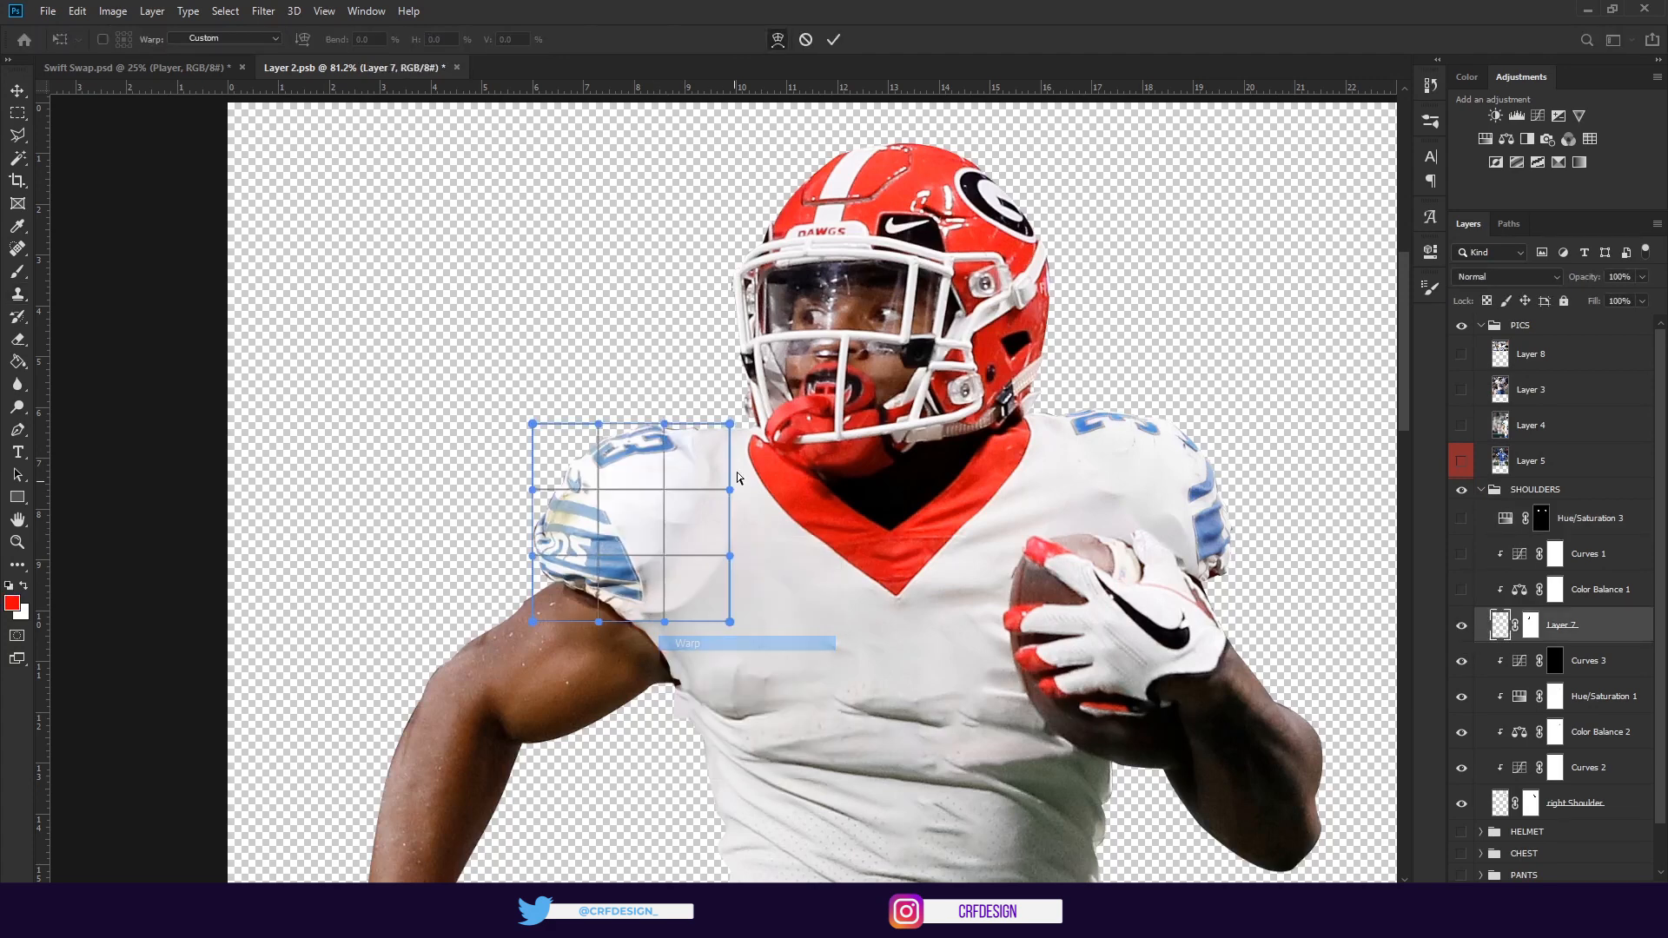
drag(734, 426, 756, 425)
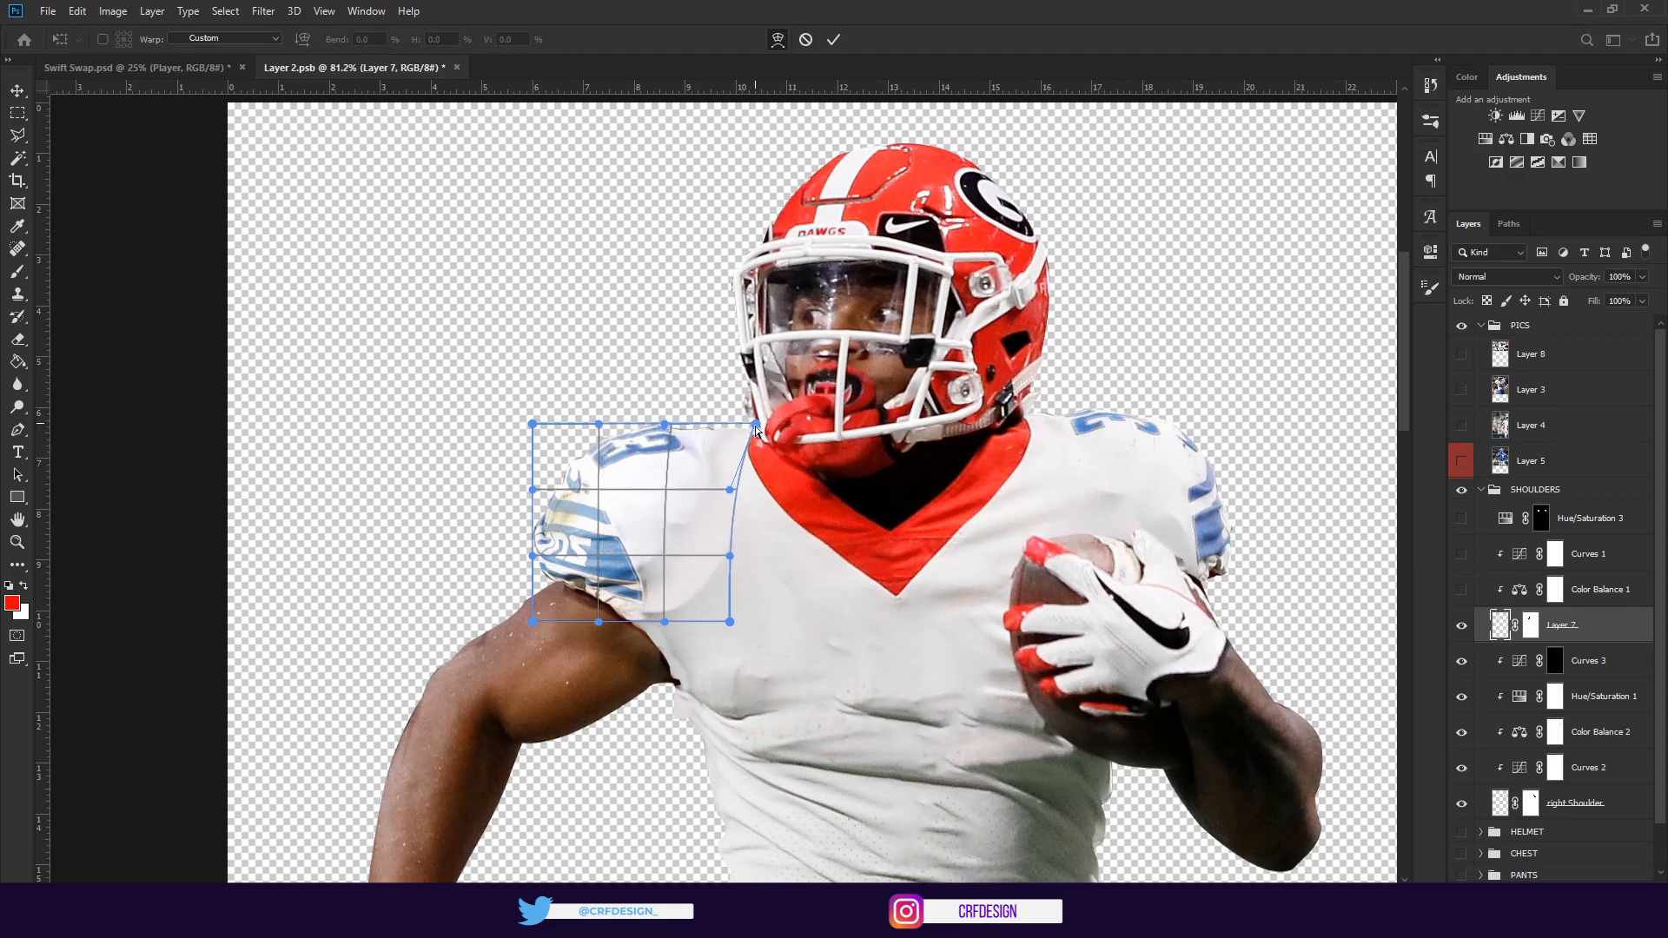
click(805, 39)
key(s)
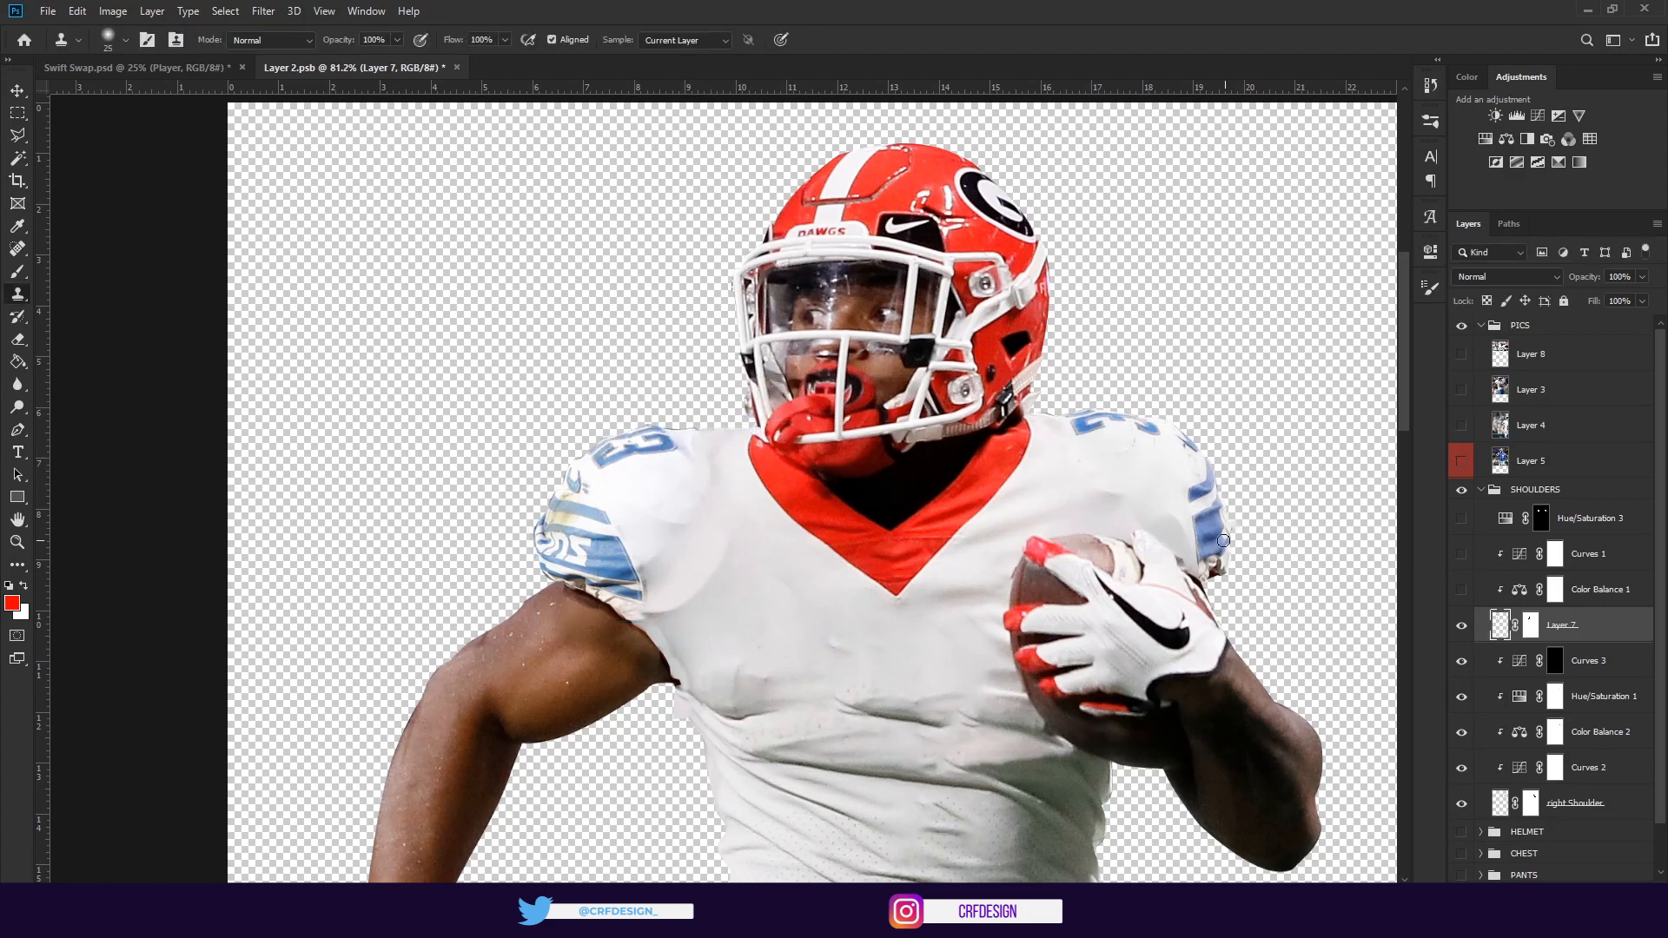
Examine up close how both replacement shoulders blend into the jersey and its outline
click(16, 541)
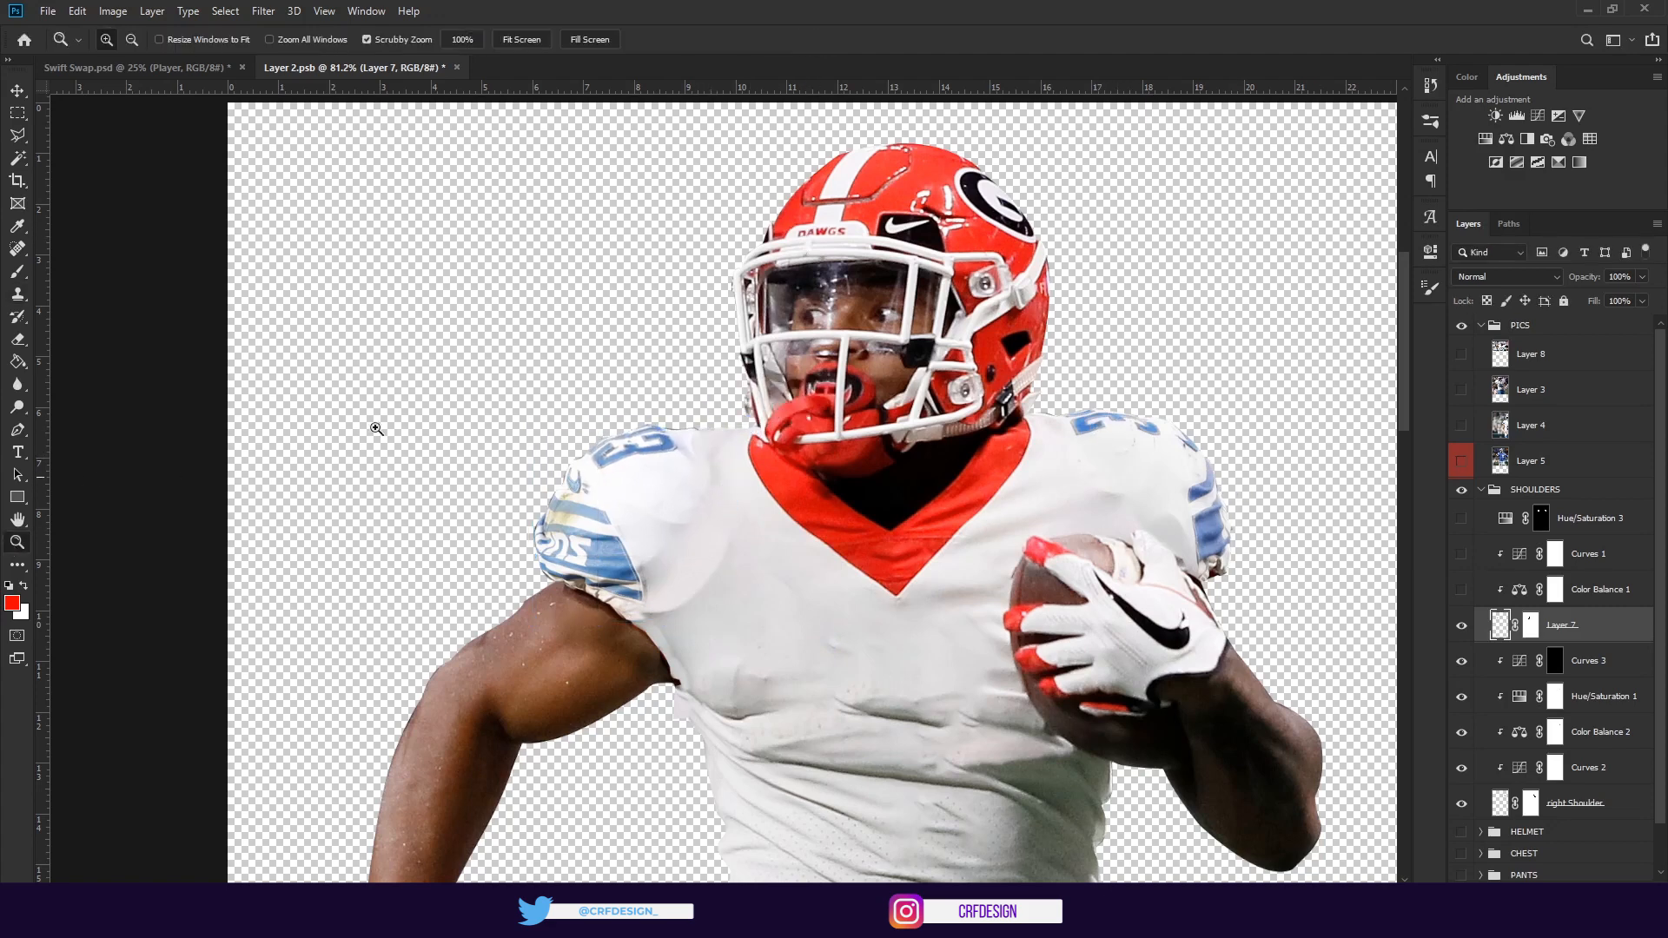
click(646, 470)
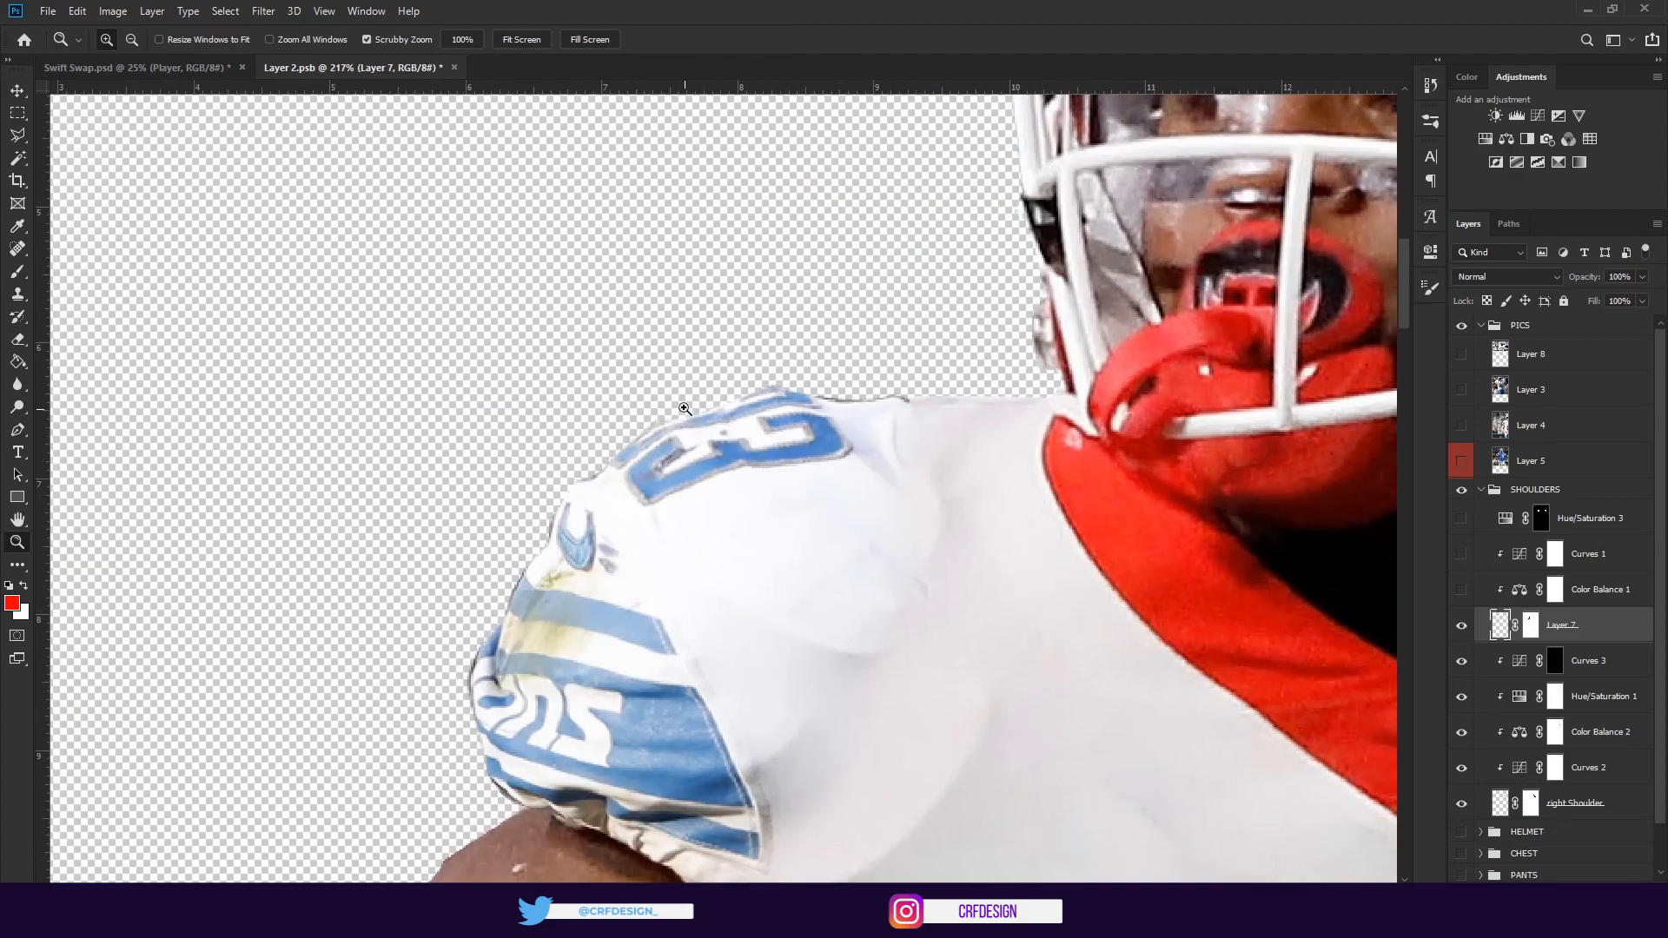
drag(684, 408, 713, 447)
drag(1066, 474, 916, 505)
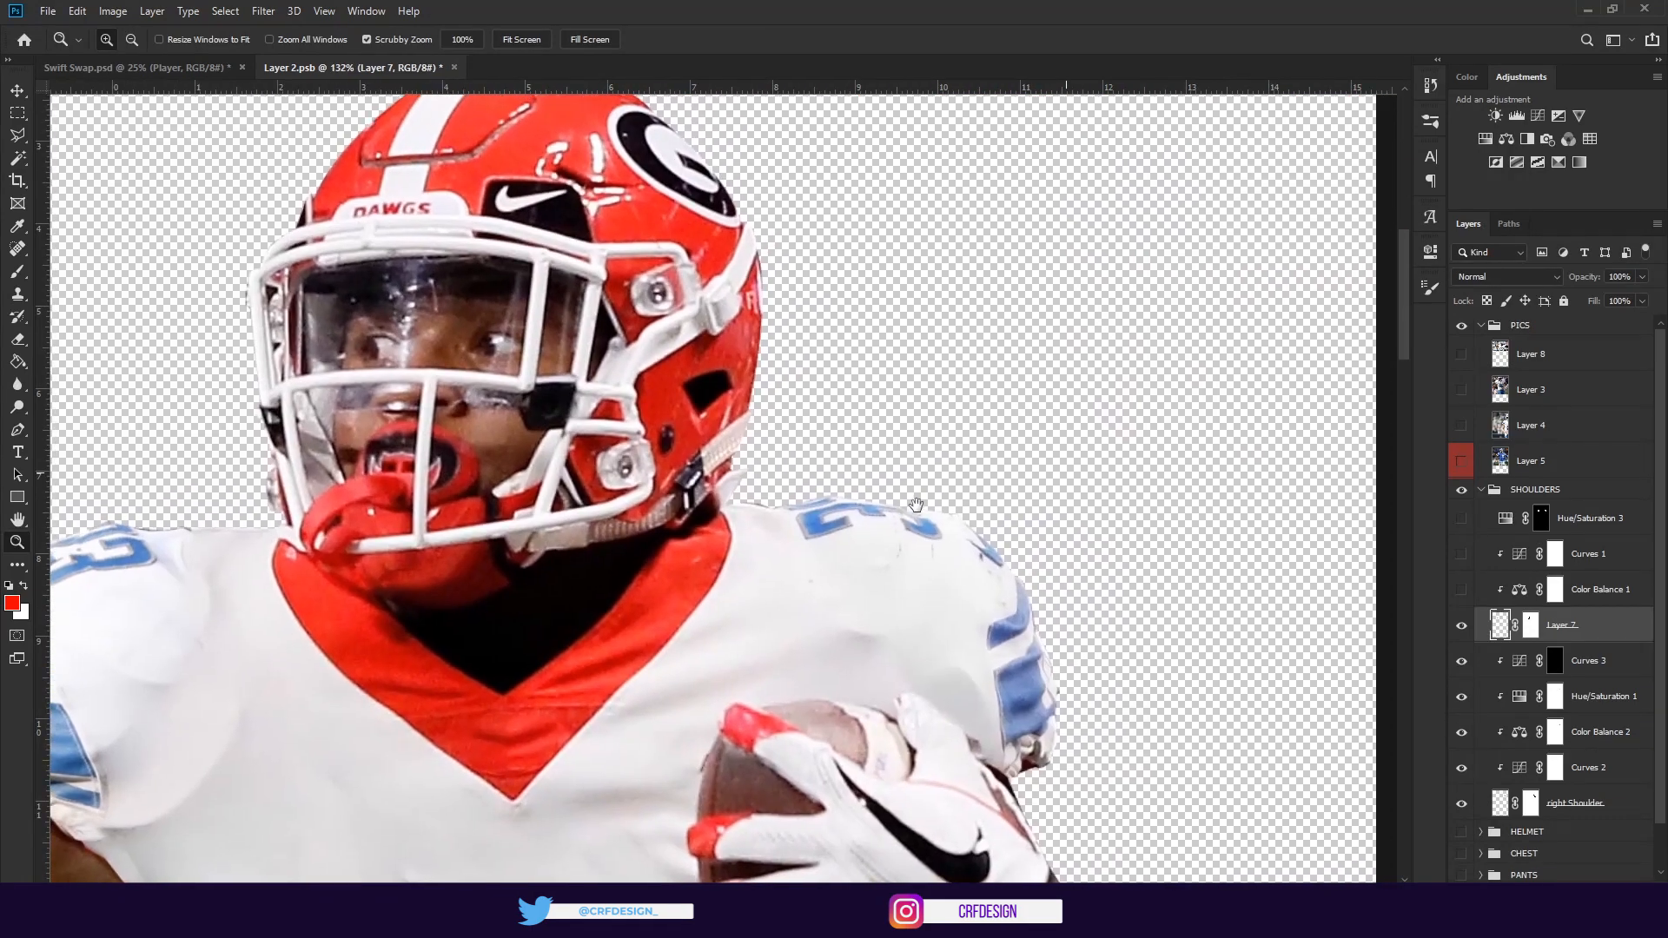
click(916, 505)
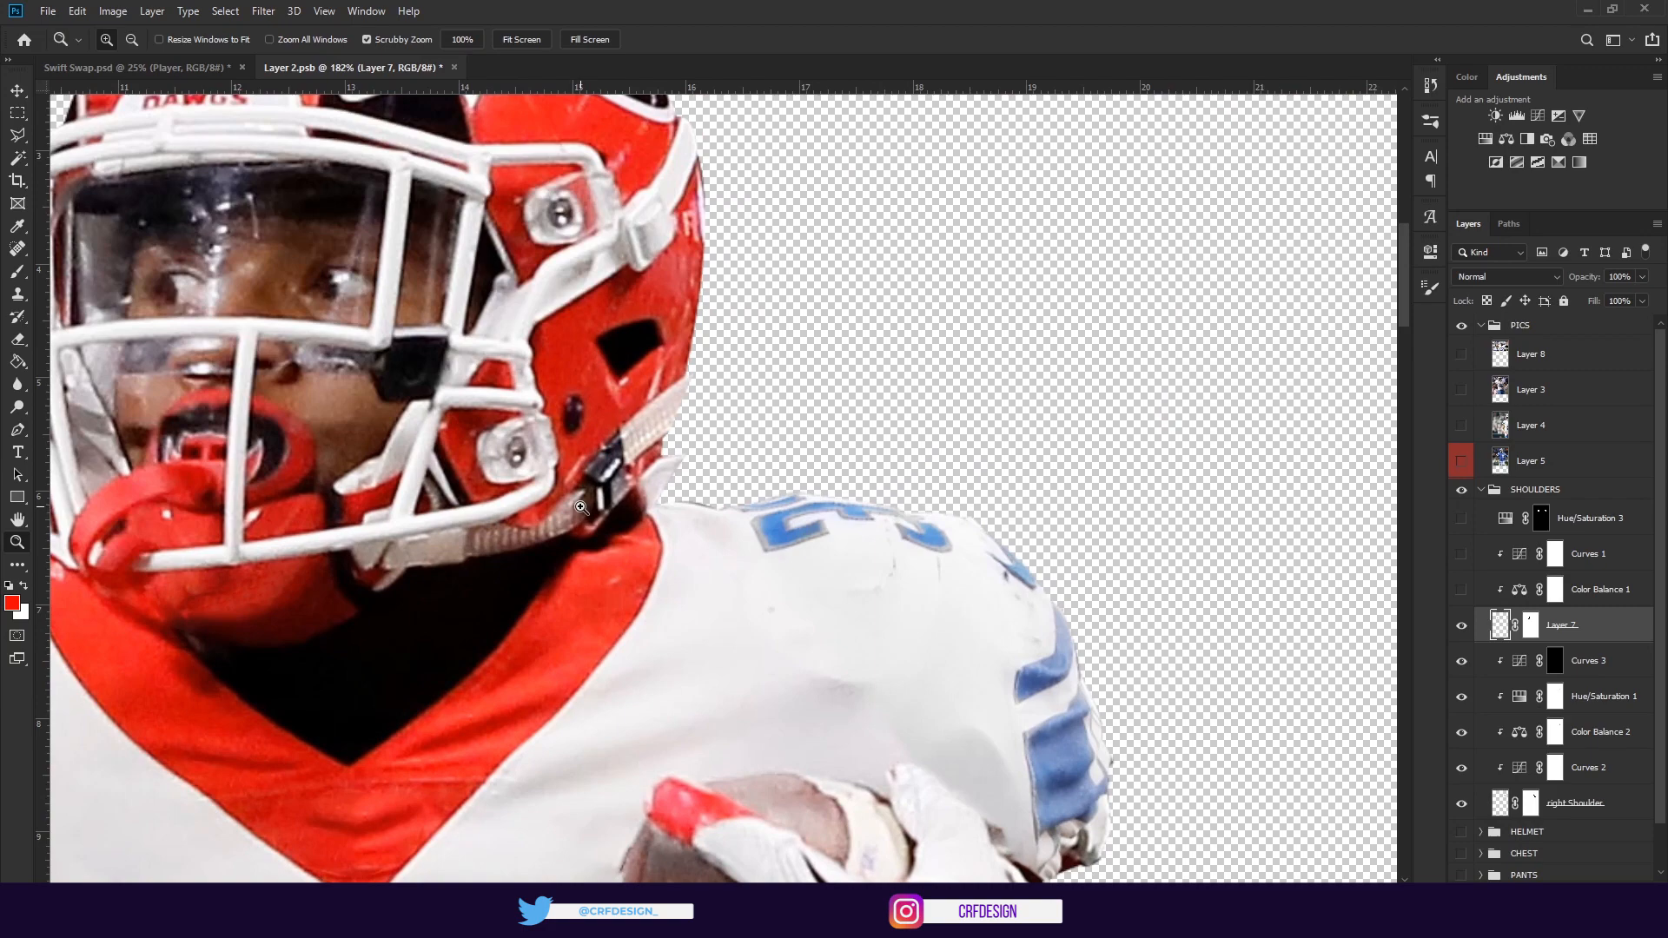
drag(581, 507, 500, 504)
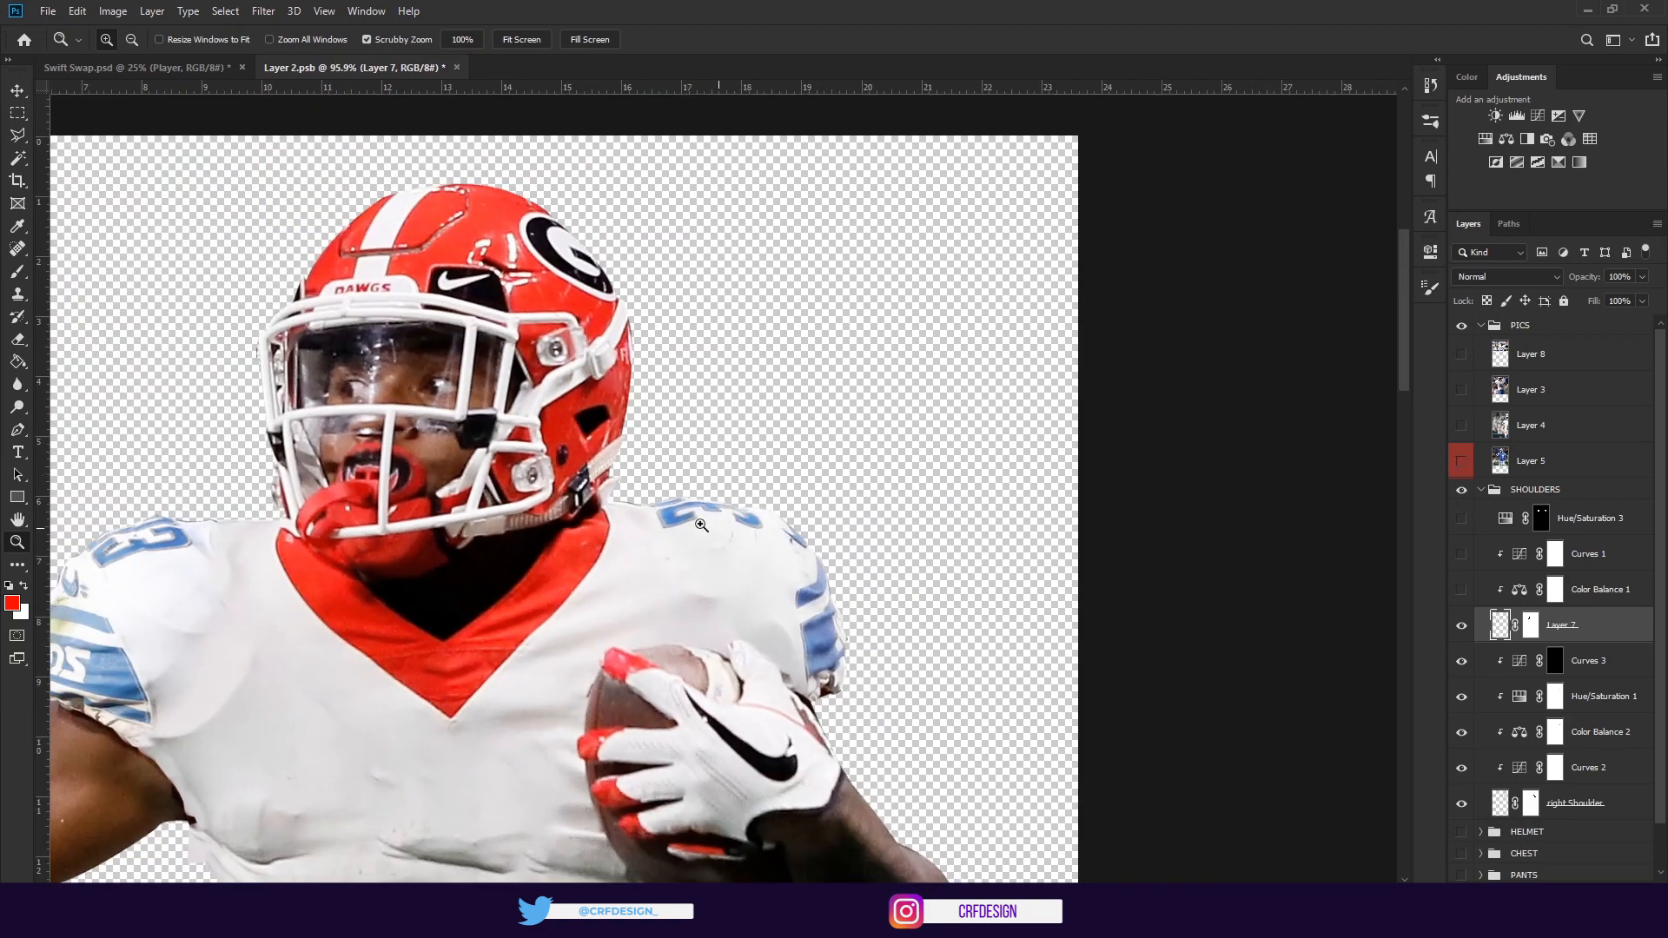
drag(601, 482, 833, 290)
drag(726, 614, 685, 574)
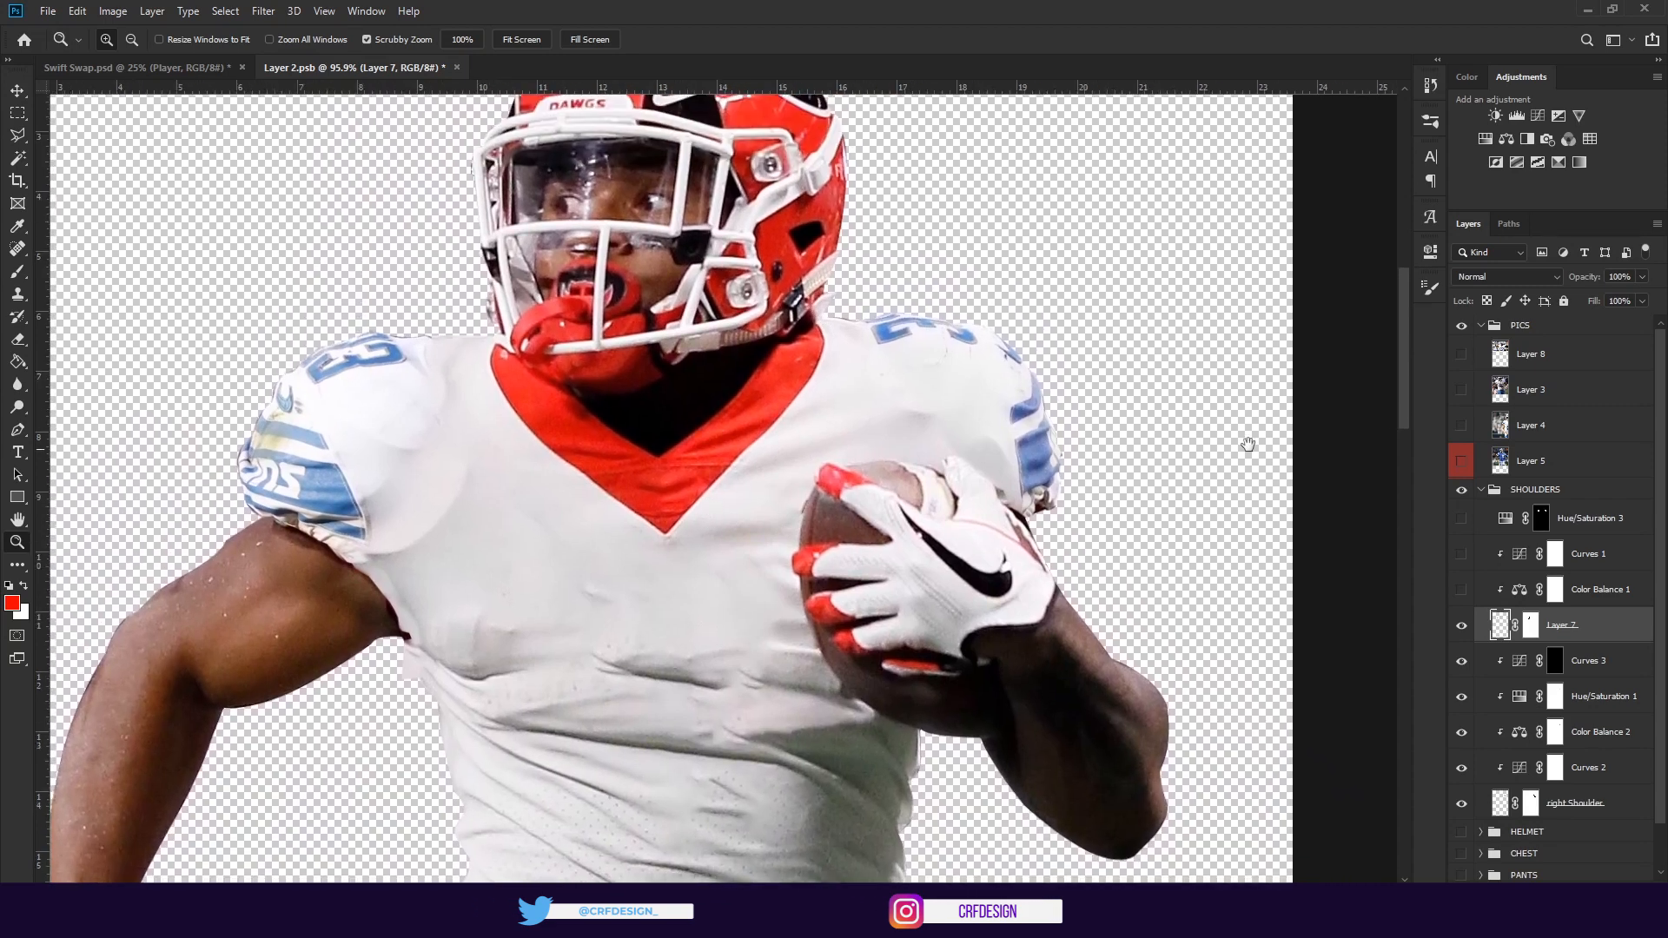
Toggle Layer 7 for comparison and show its Curves 1 and Color Balance 1 adjustments again
click(1461, 625)
click(1462, 626)
click(1461, 556)
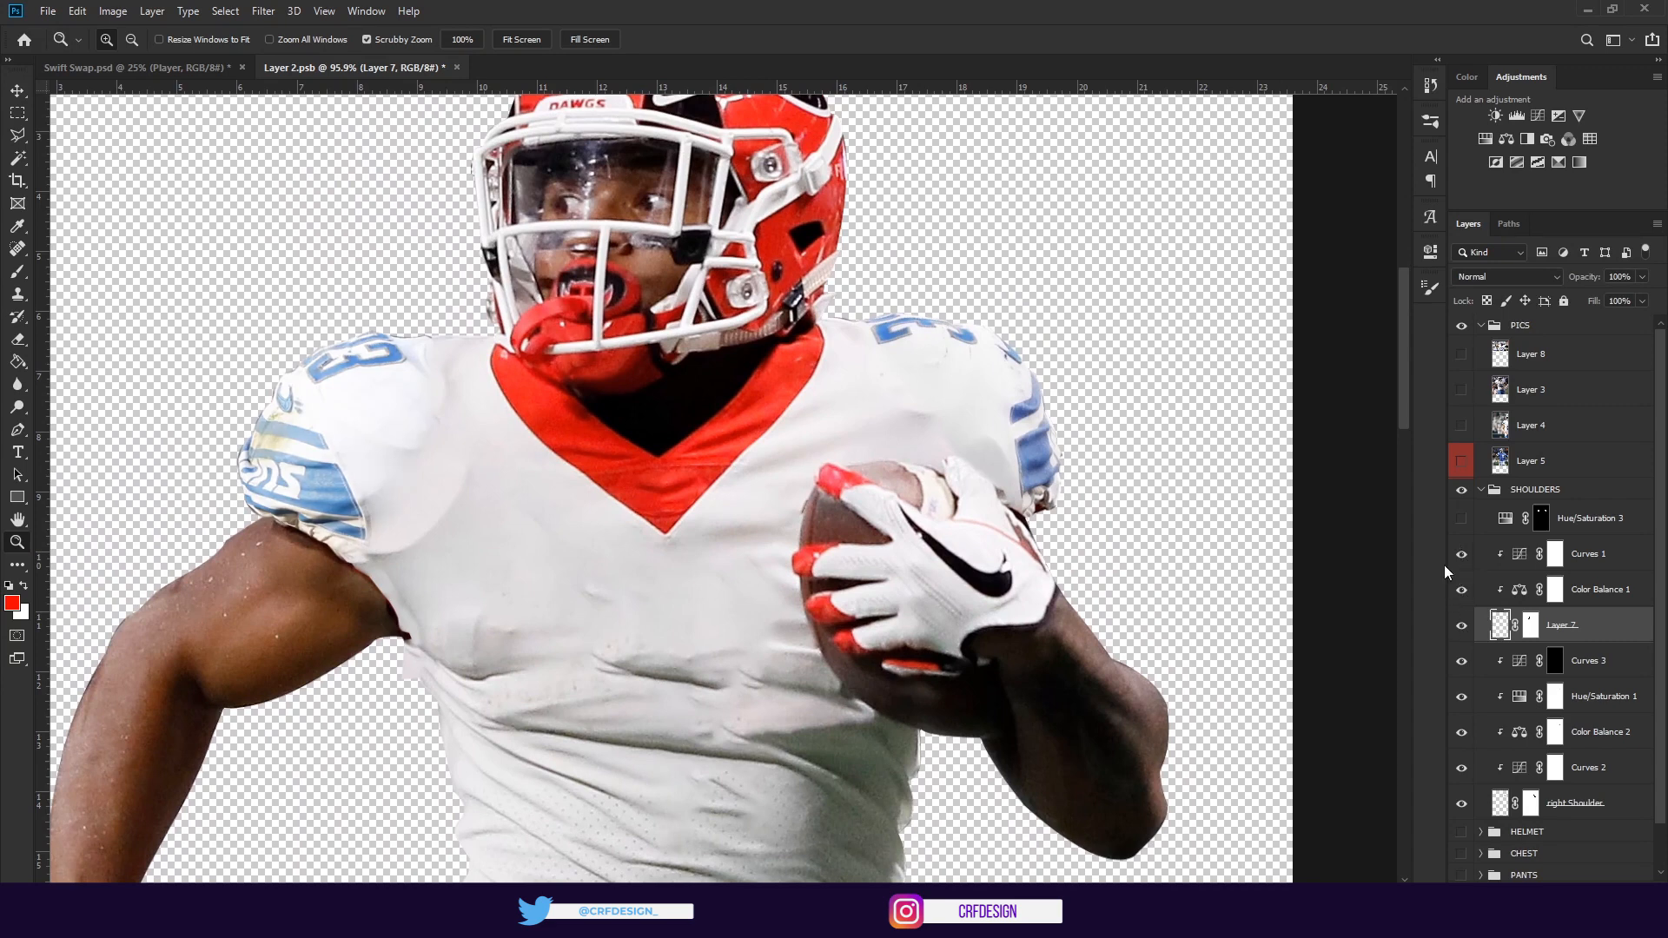
click(1555, 555)
Review the settings of the Color Balance 1 and Curves 1 adjustments clipped to Layer 7
double_click(1520, 591)
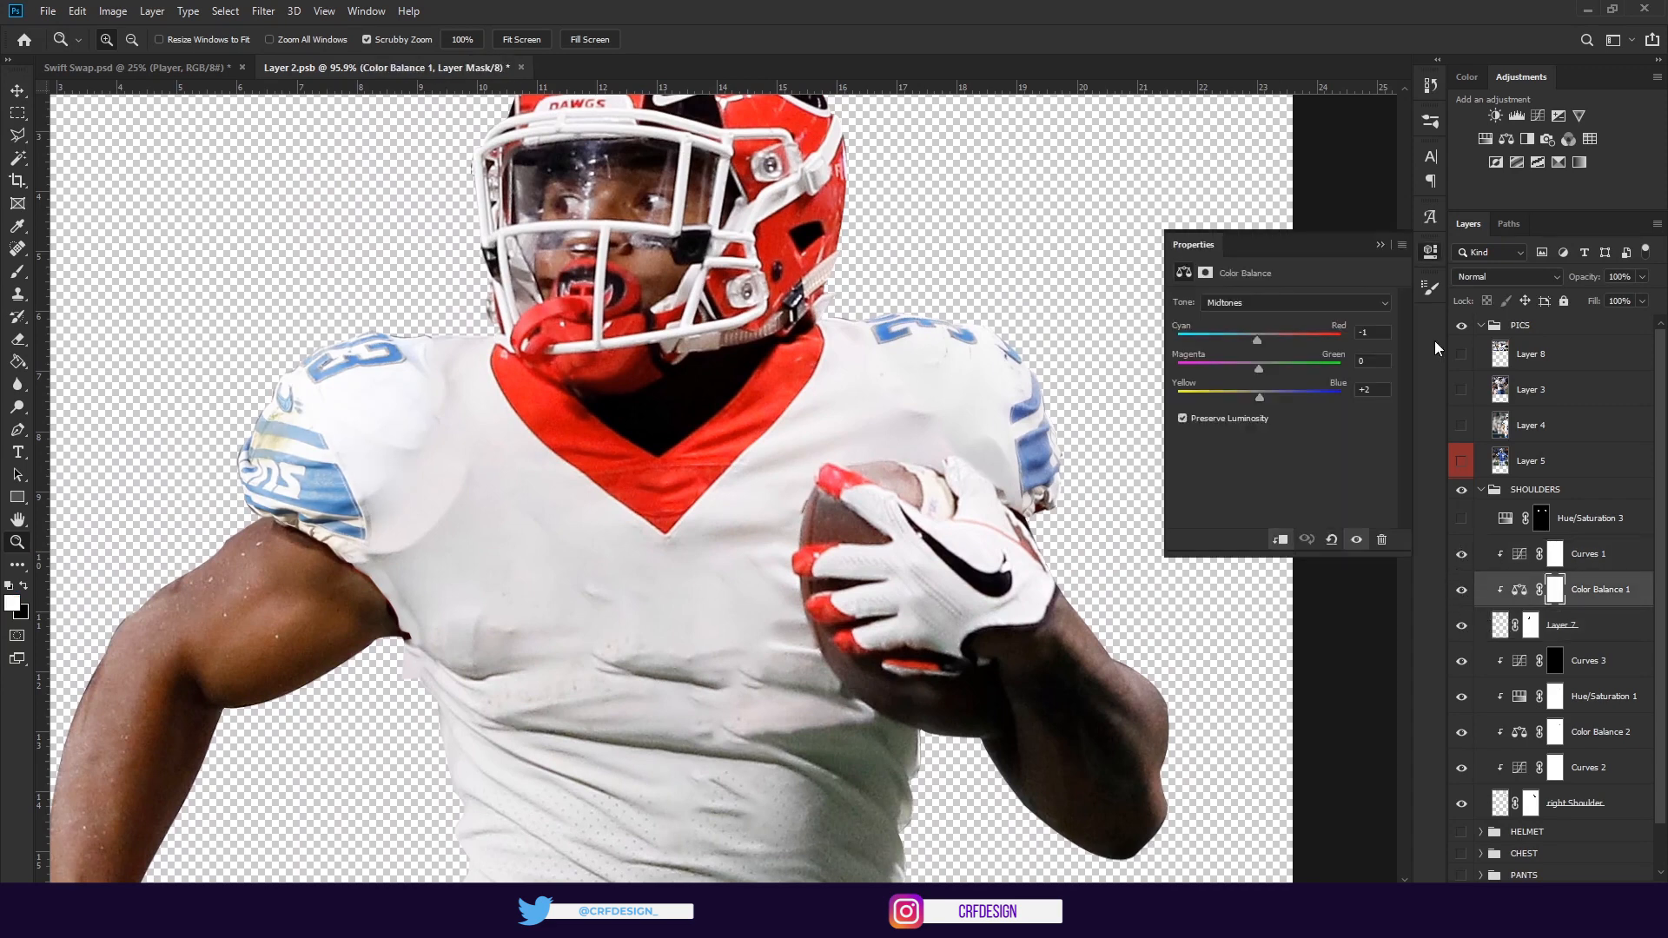
click(1382, 246)
double_click(1515, 556)
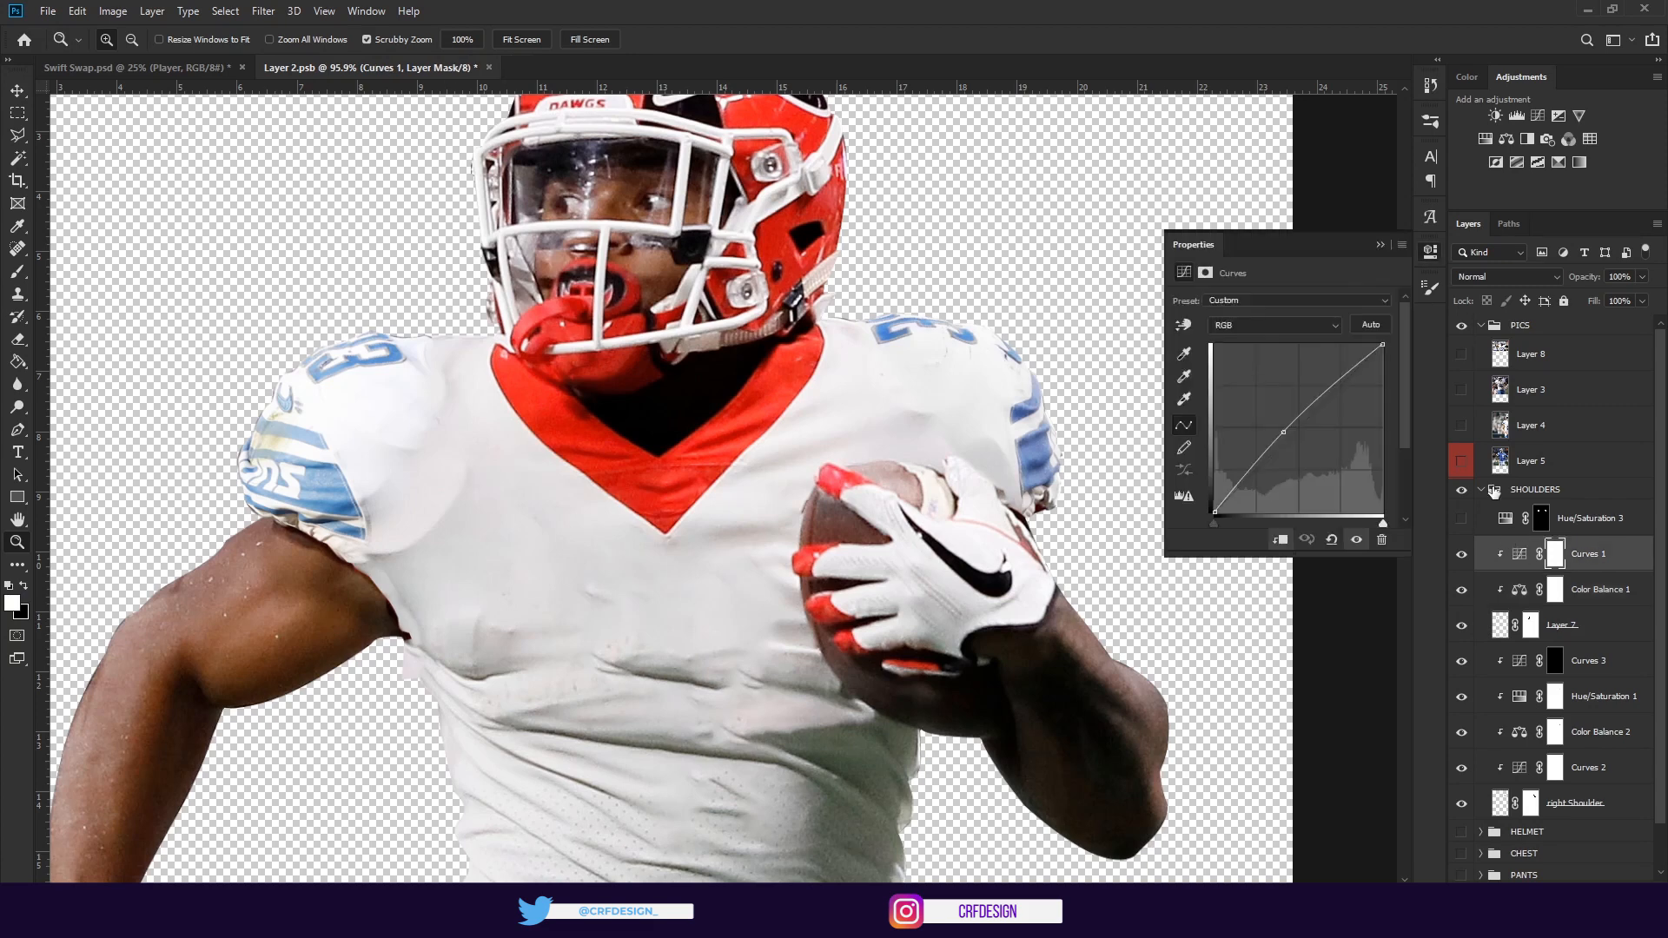
click(1380, 245)
Show the Hue/Saturation 3 adjustment and review its settings
click(1461, 520)
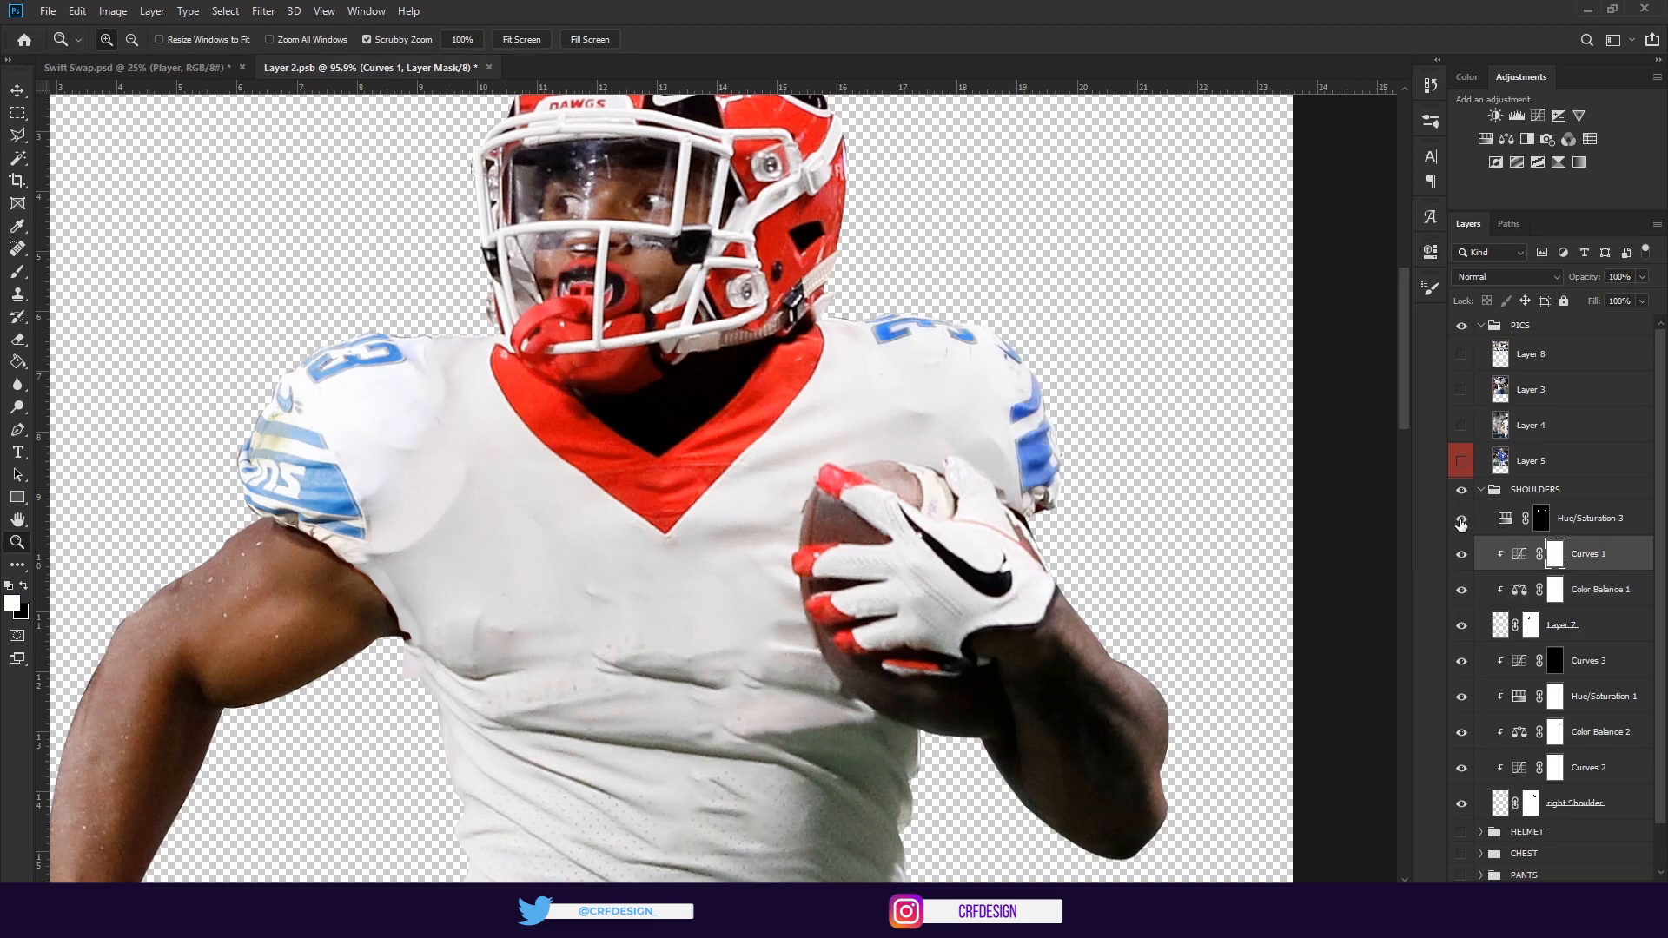
double_click(1507, 520)
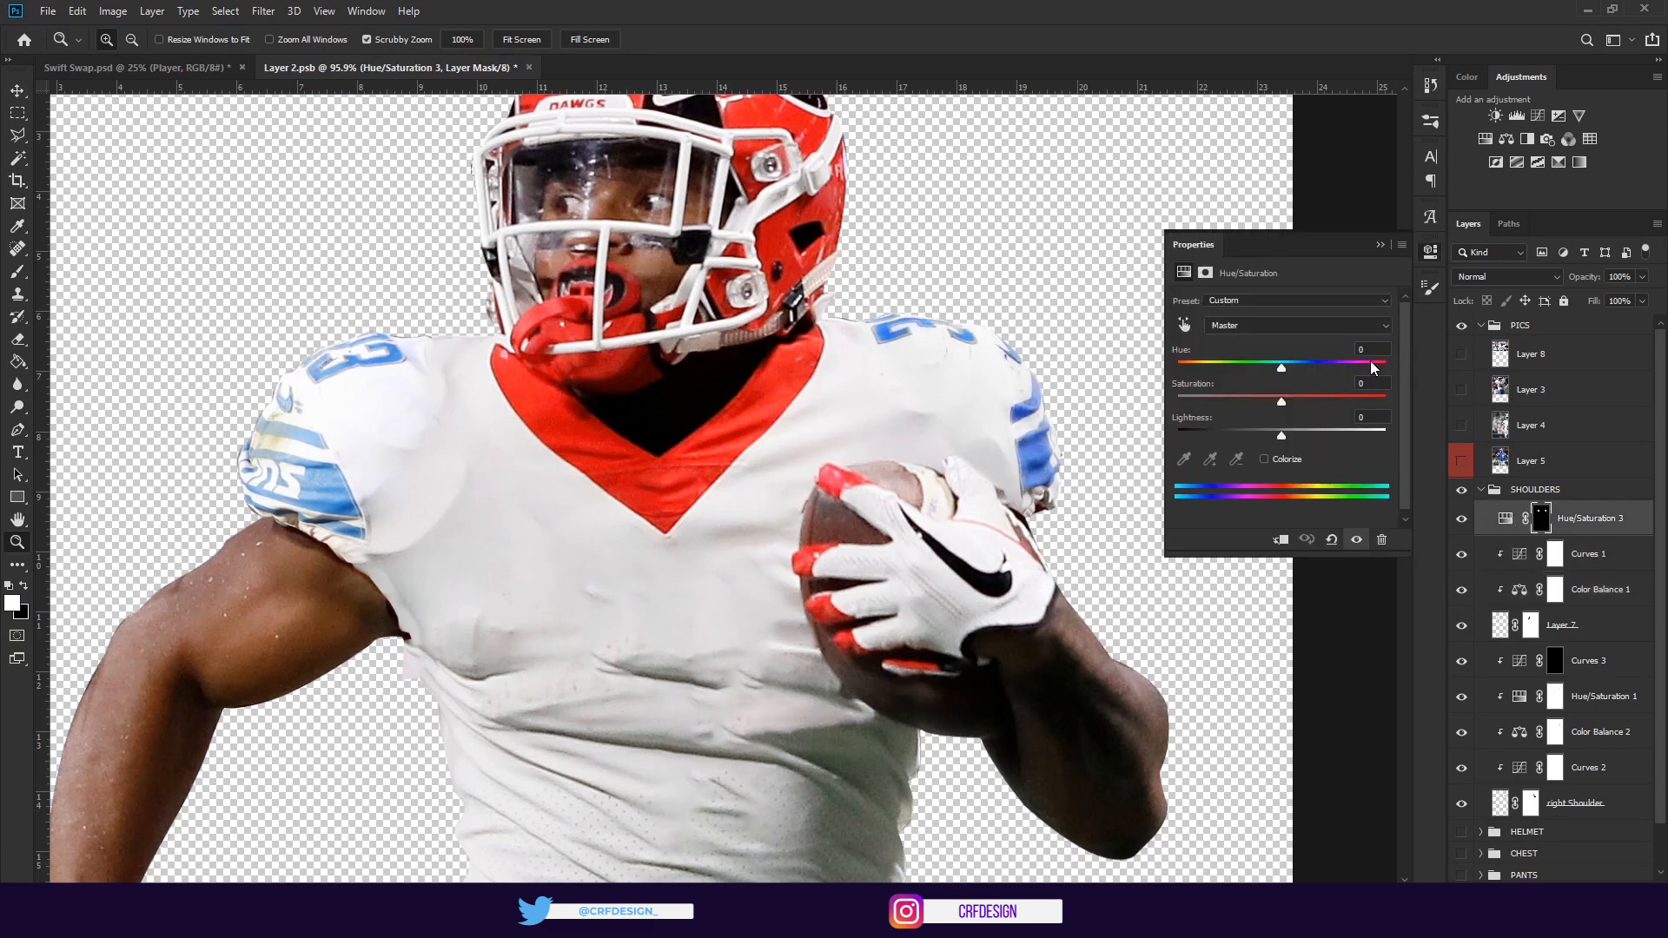
click(1380, 246)
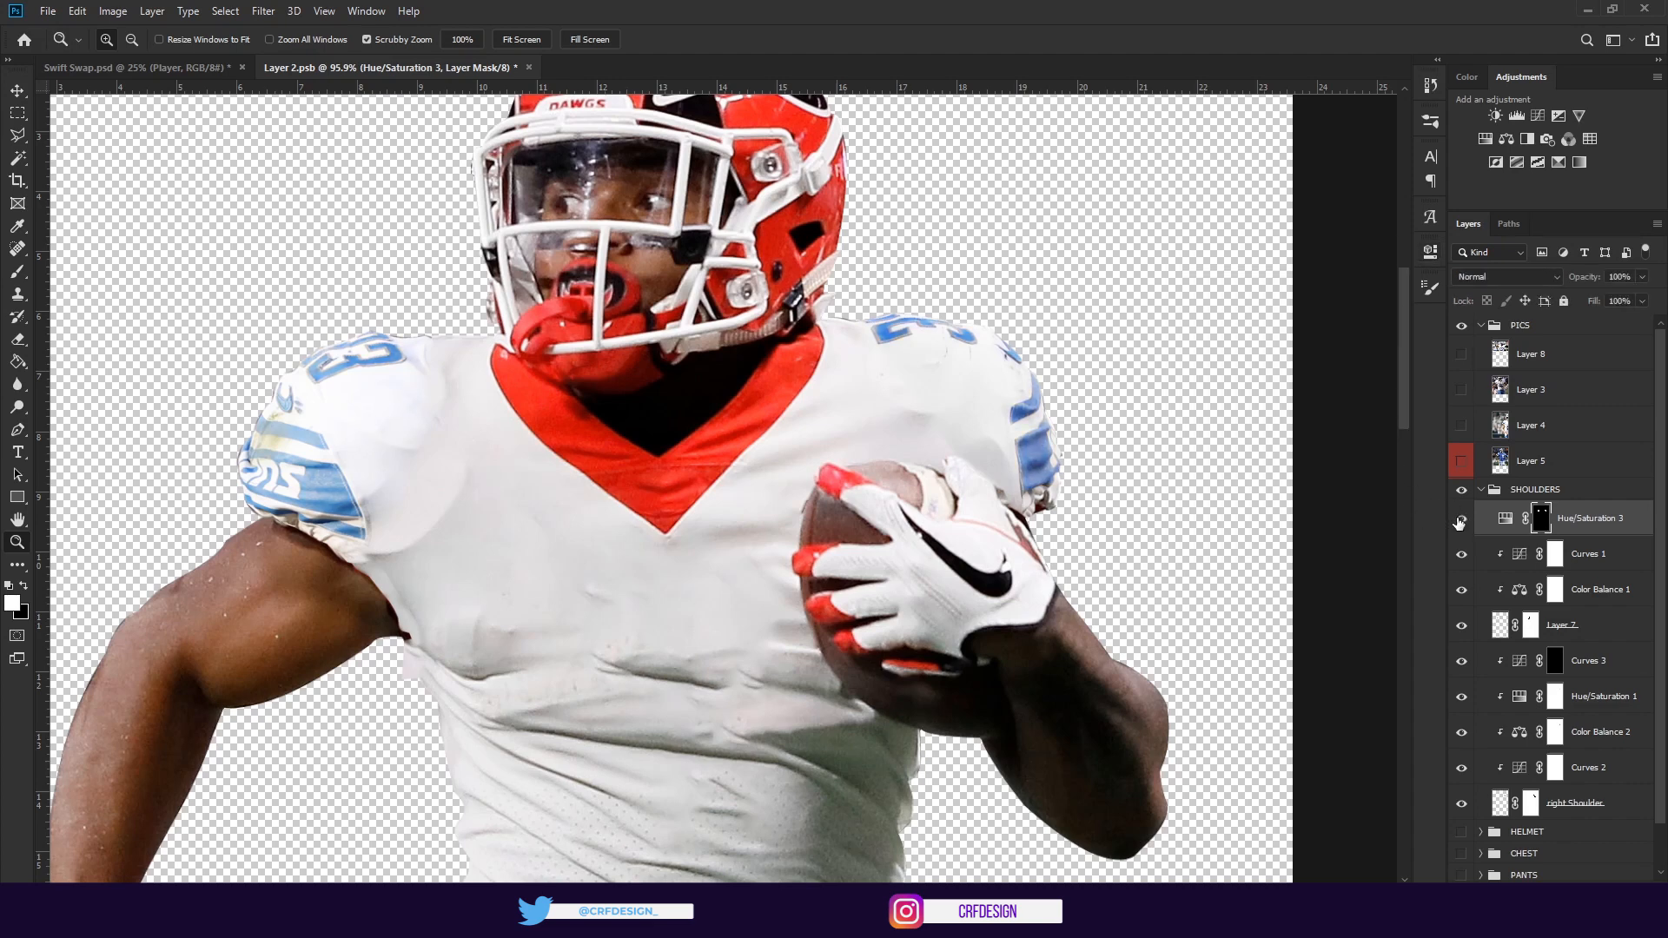
Hide Curves 3, Hue/Saturation 1, Color Balance 2 and Curves 2 to examine the uncorrected Right Shoulder piece
scroll(1527, 606, down, 1)
scroll(1471, 641, down, 1)
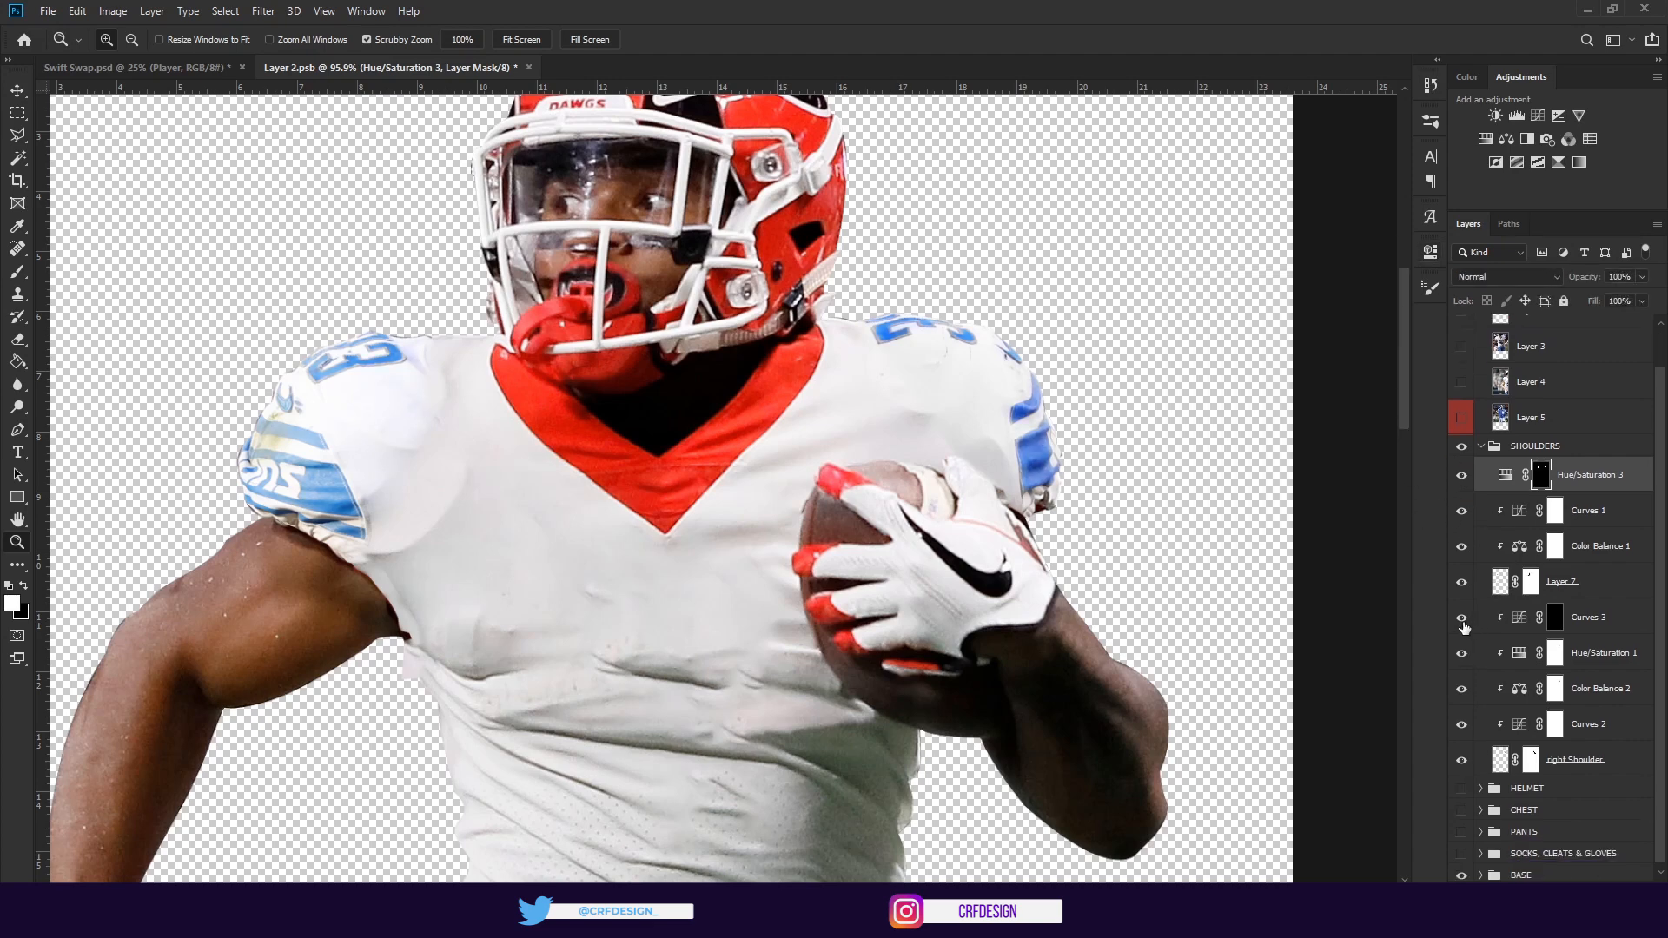
drag(1462, 618, 1465, 732)
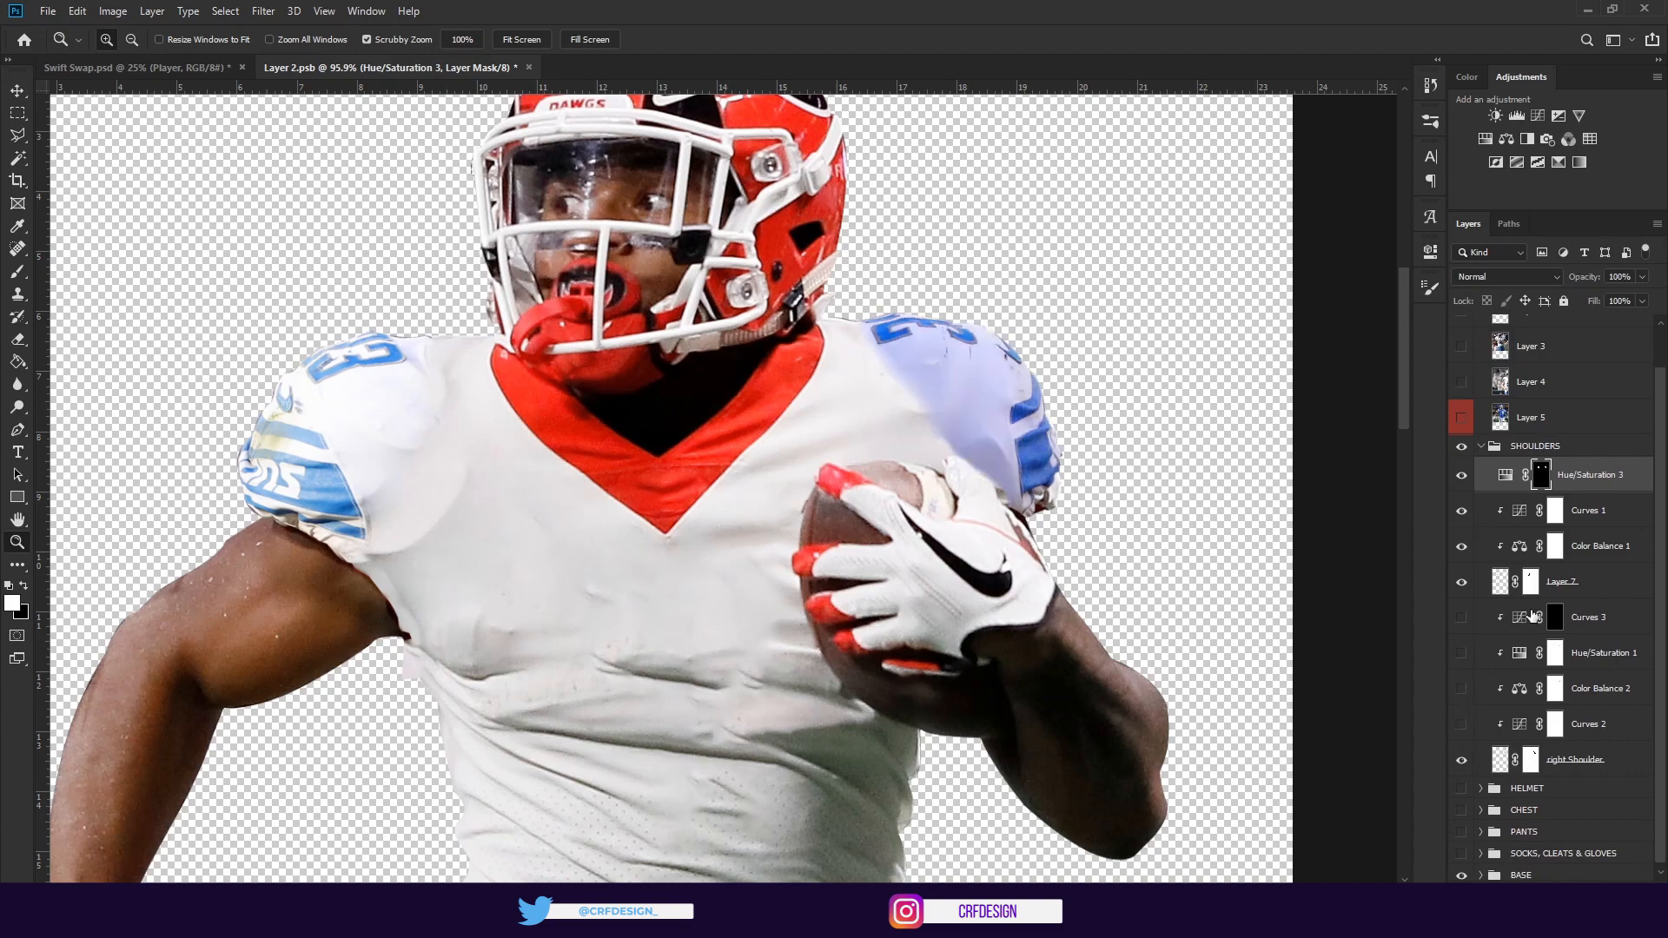
drag(912, 374, 990, 375)
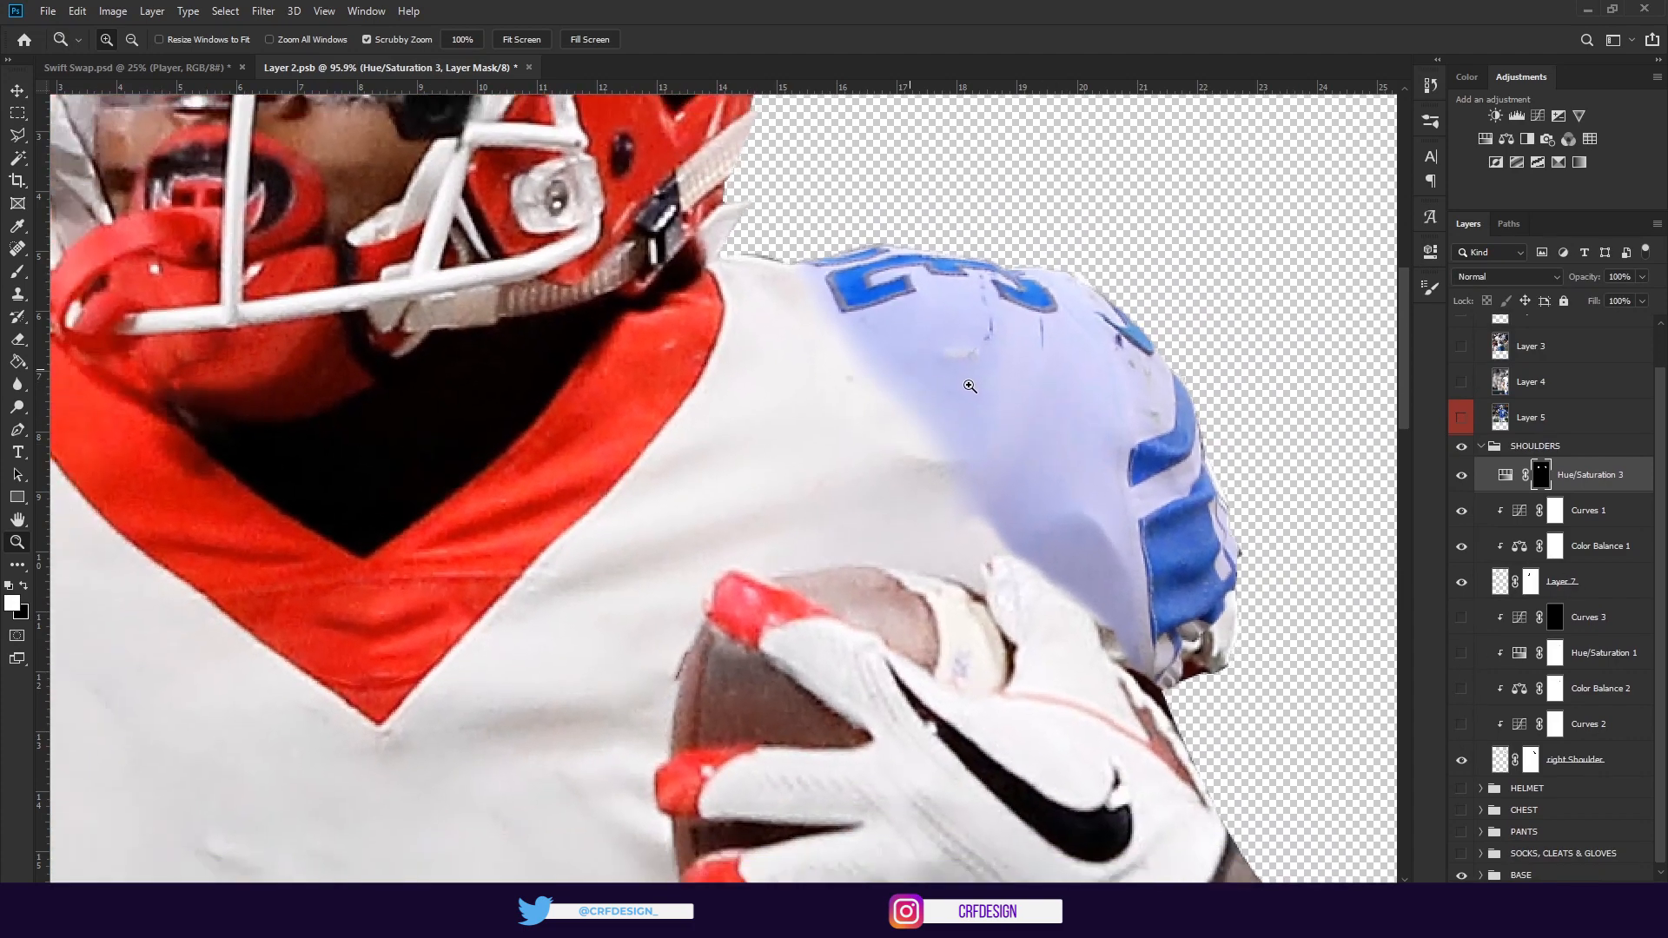
drag(1159, 599, 1135, 527)
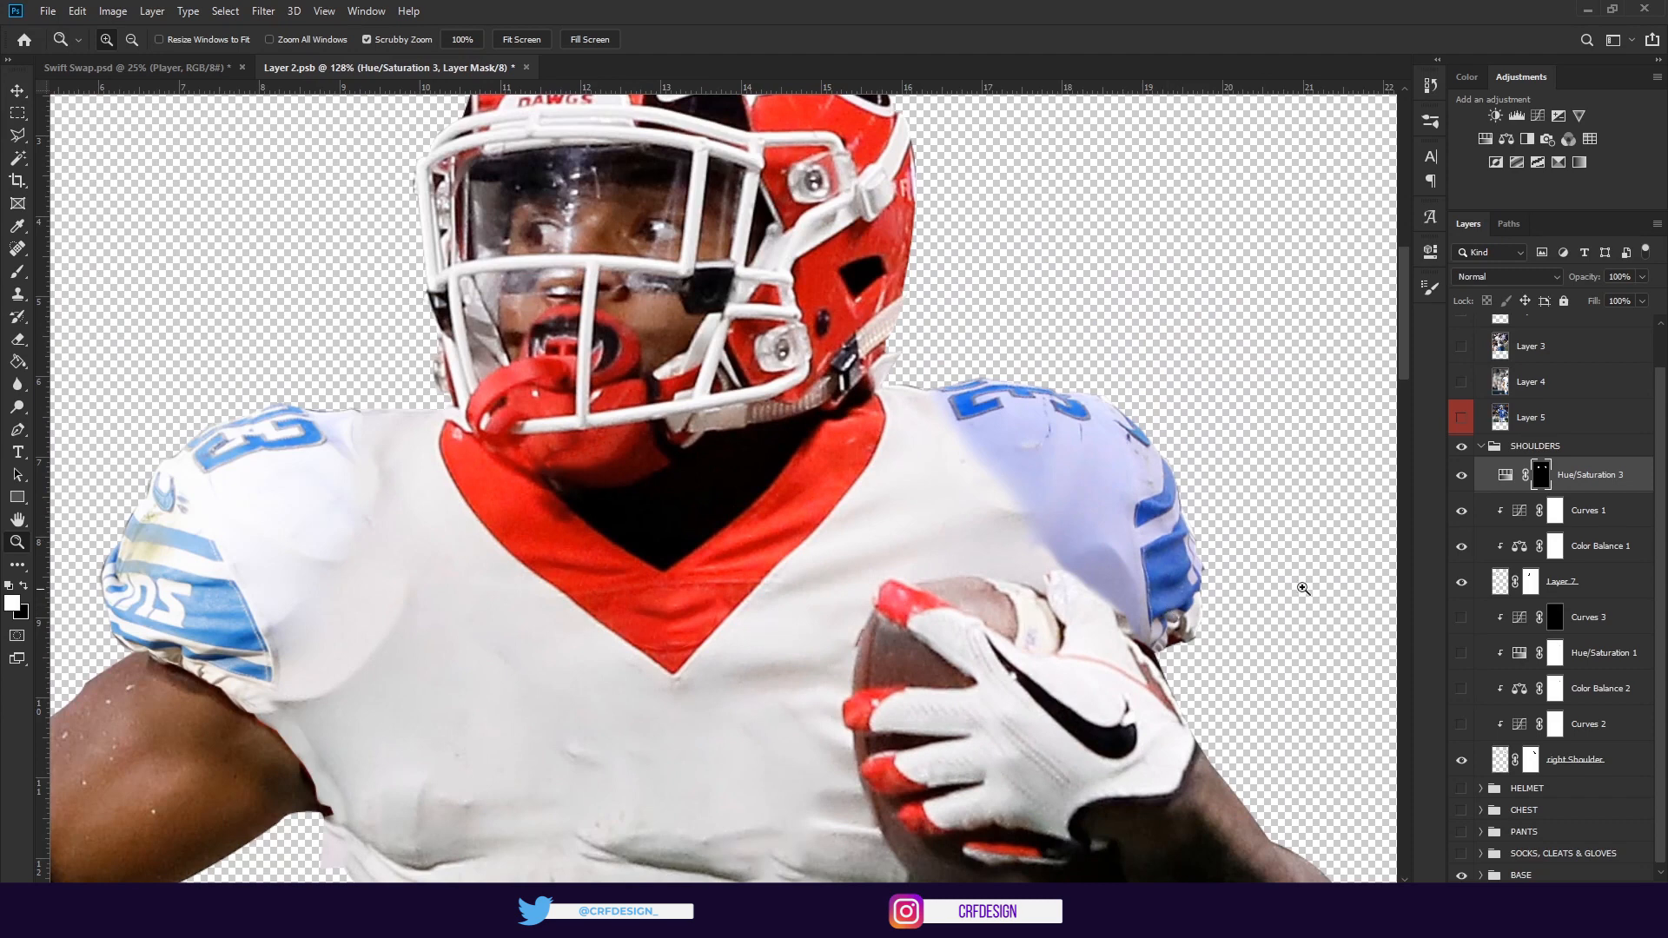
Show Curves 2, Color Balance 2, Hue/Saturation 1 and Curves 3 again one by one to compare the right shoulder's color correction
click(1462, 724)
click(1462, 688)
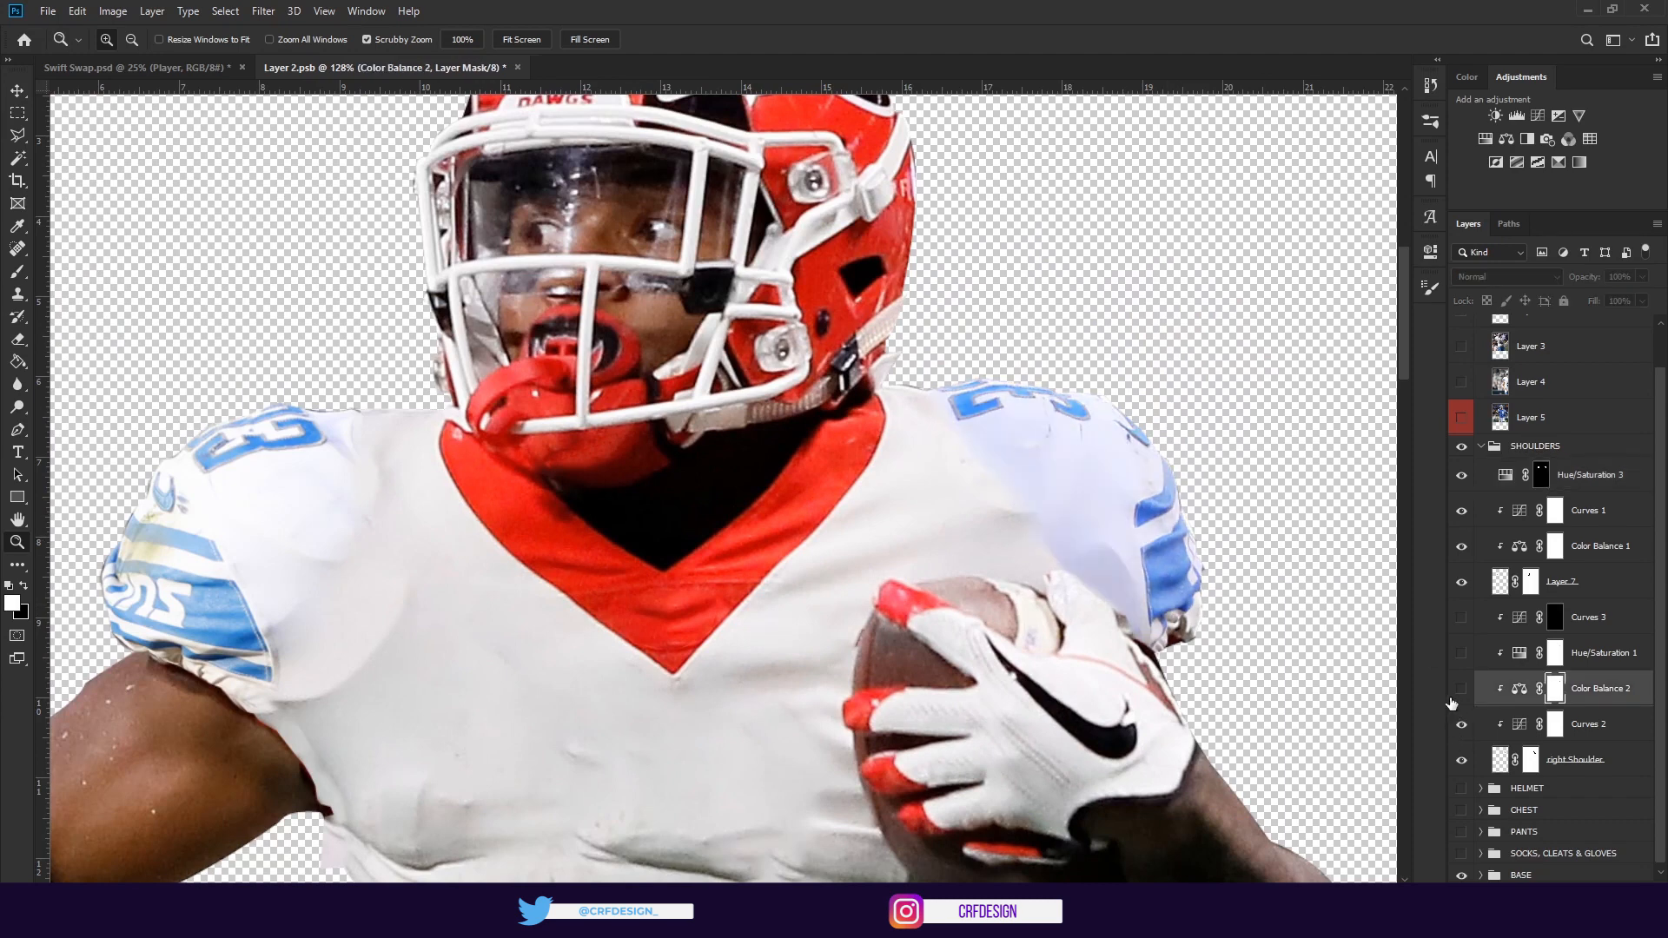
click(1461, 653)
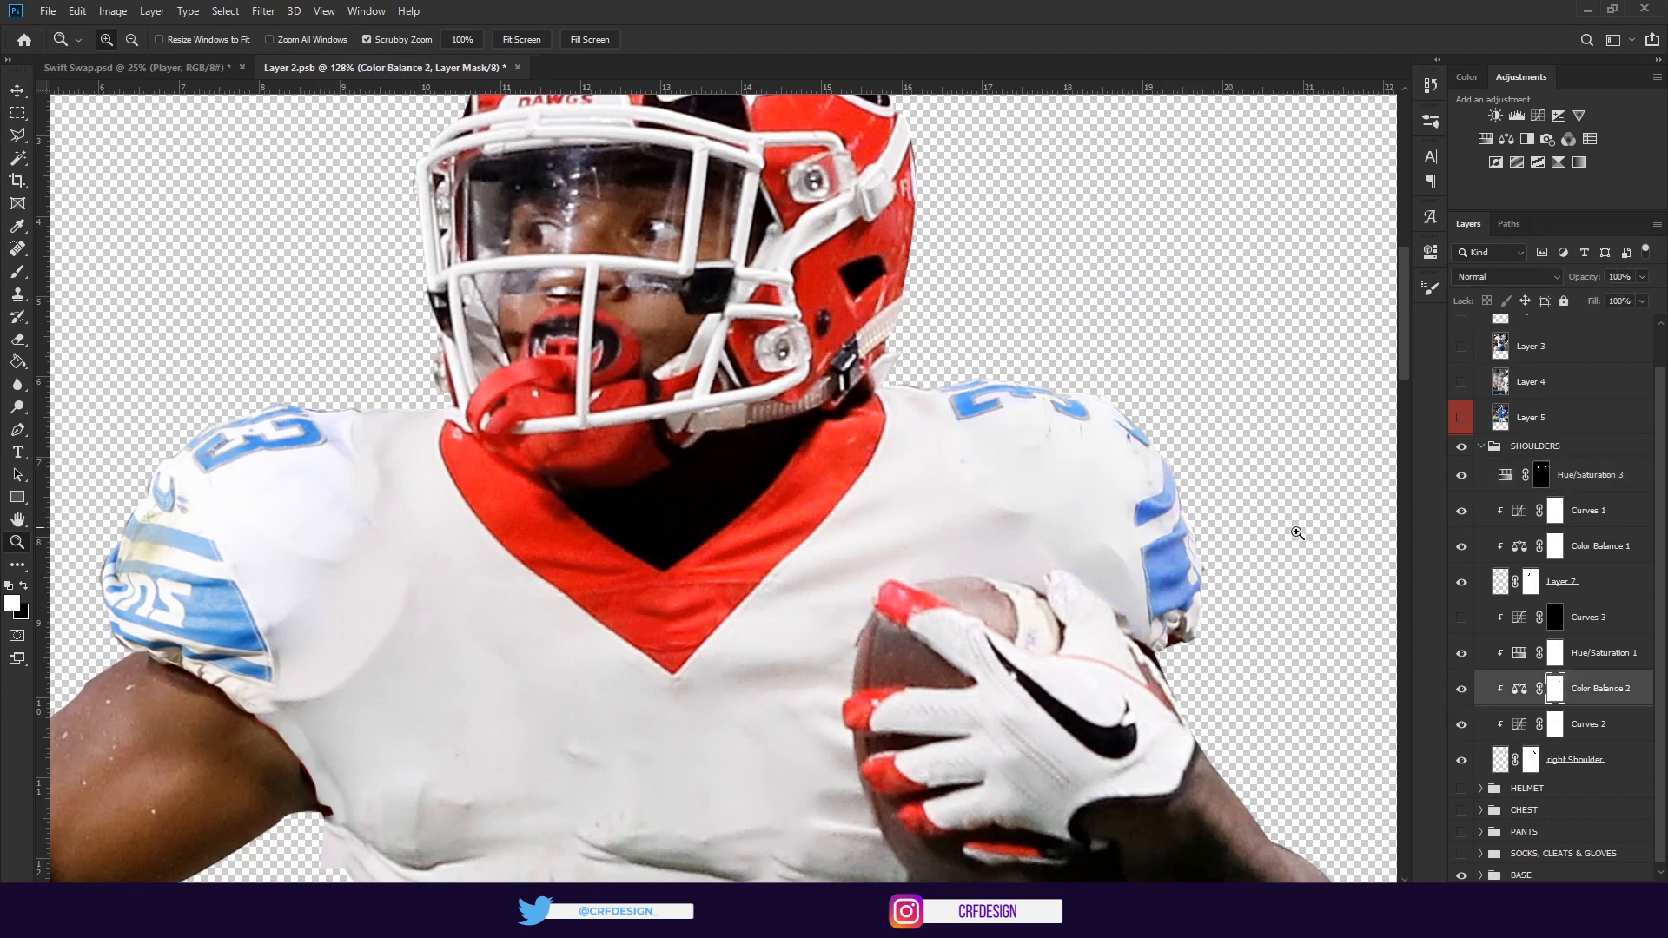
click(1460, 618)
drag(1055, 489, 965, 537)
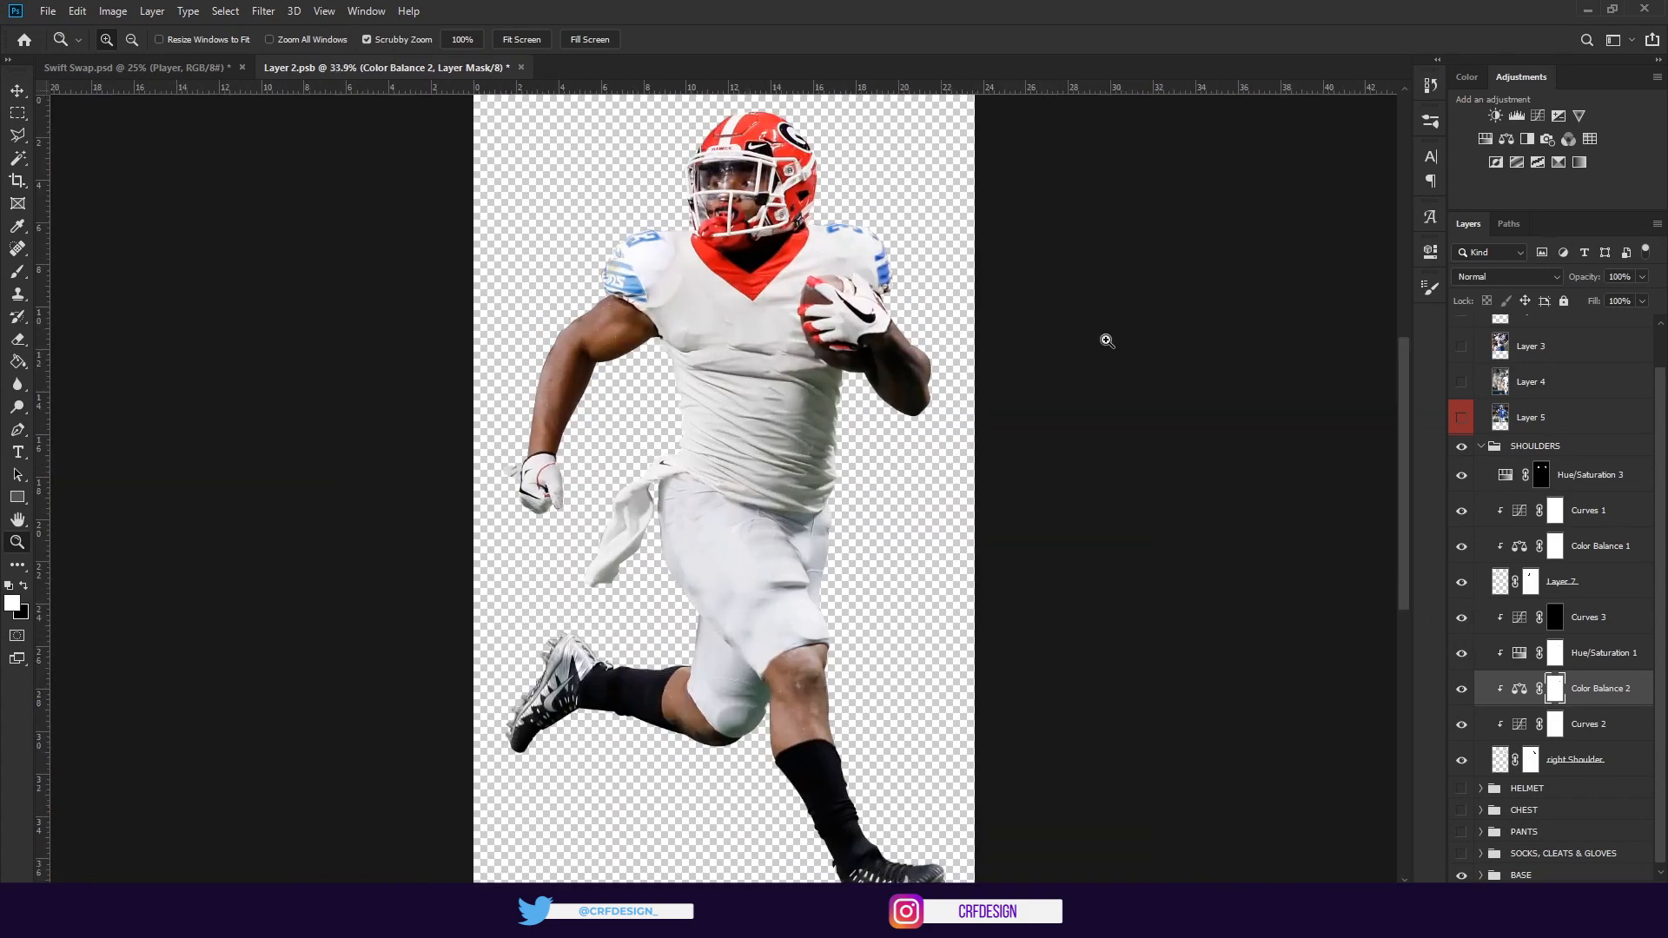
Collapse the SHOULDERS group and make the HELMET group visible
click(1481, 447)
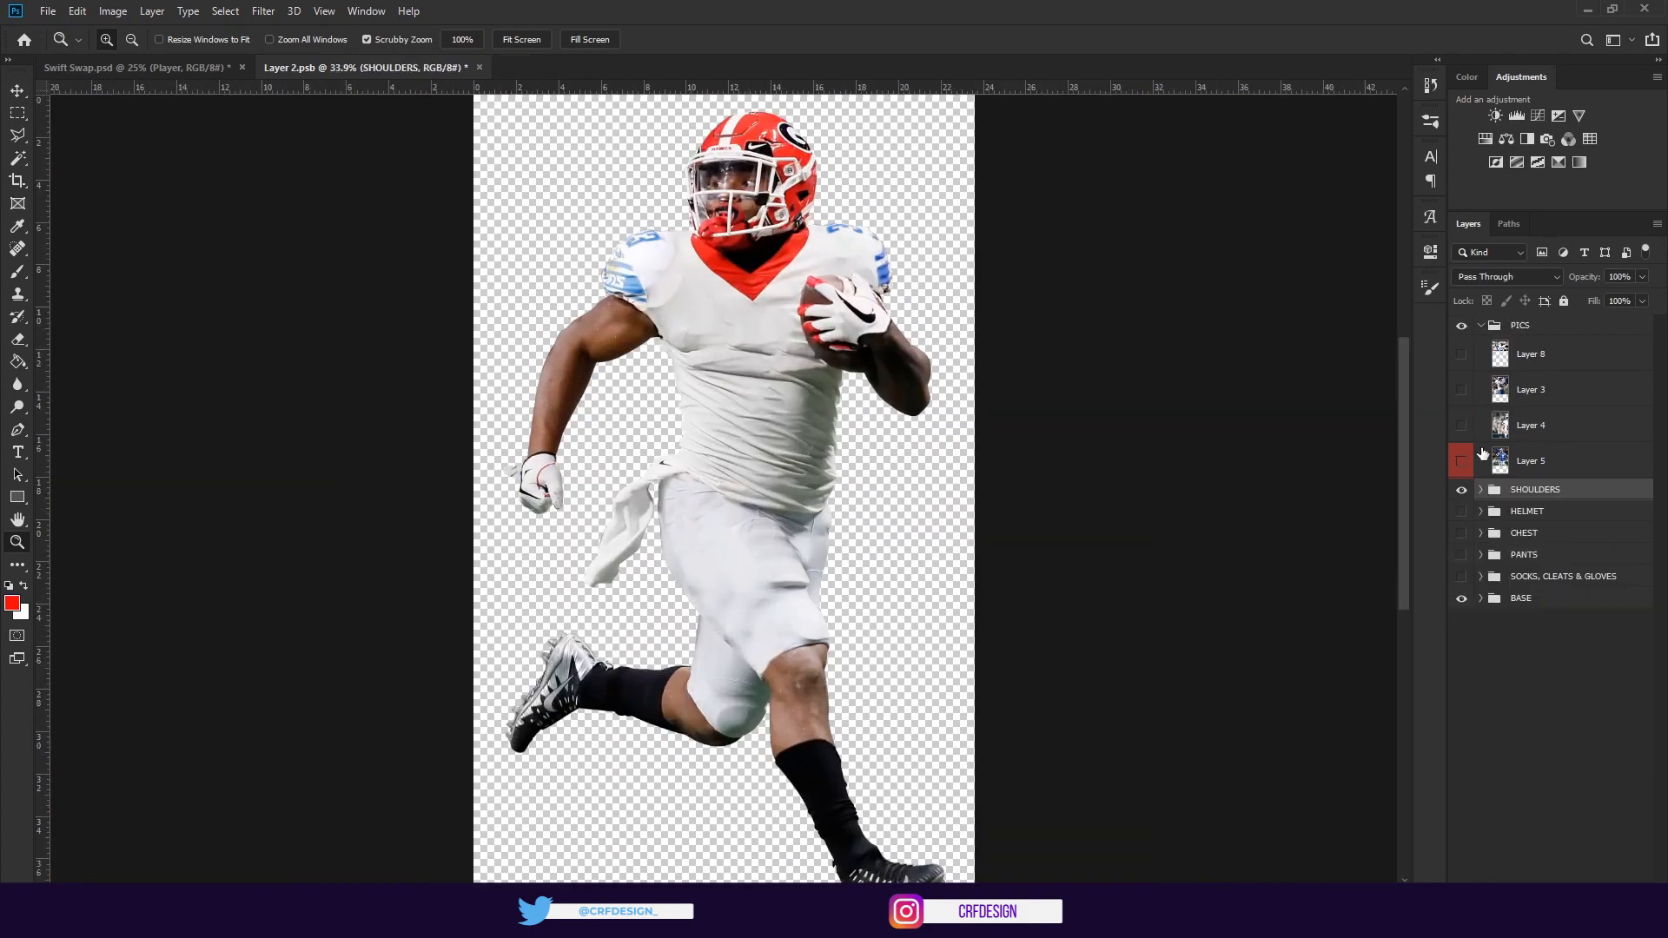
click(1461, 513)
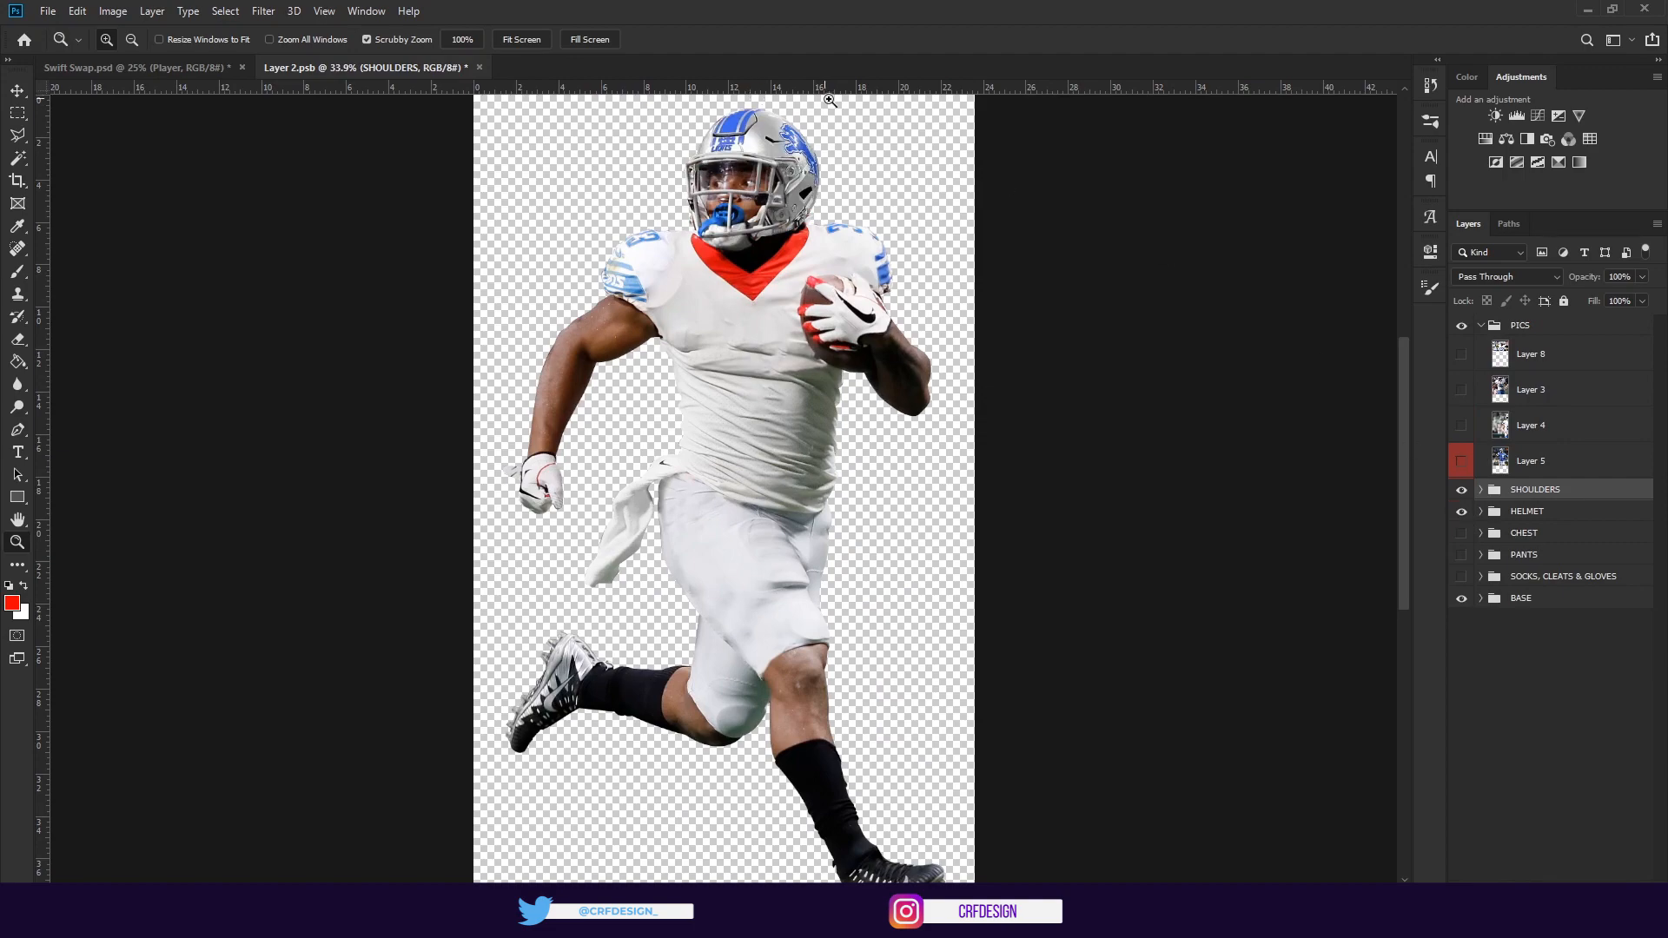
drag(806, 116, 1155, 535)
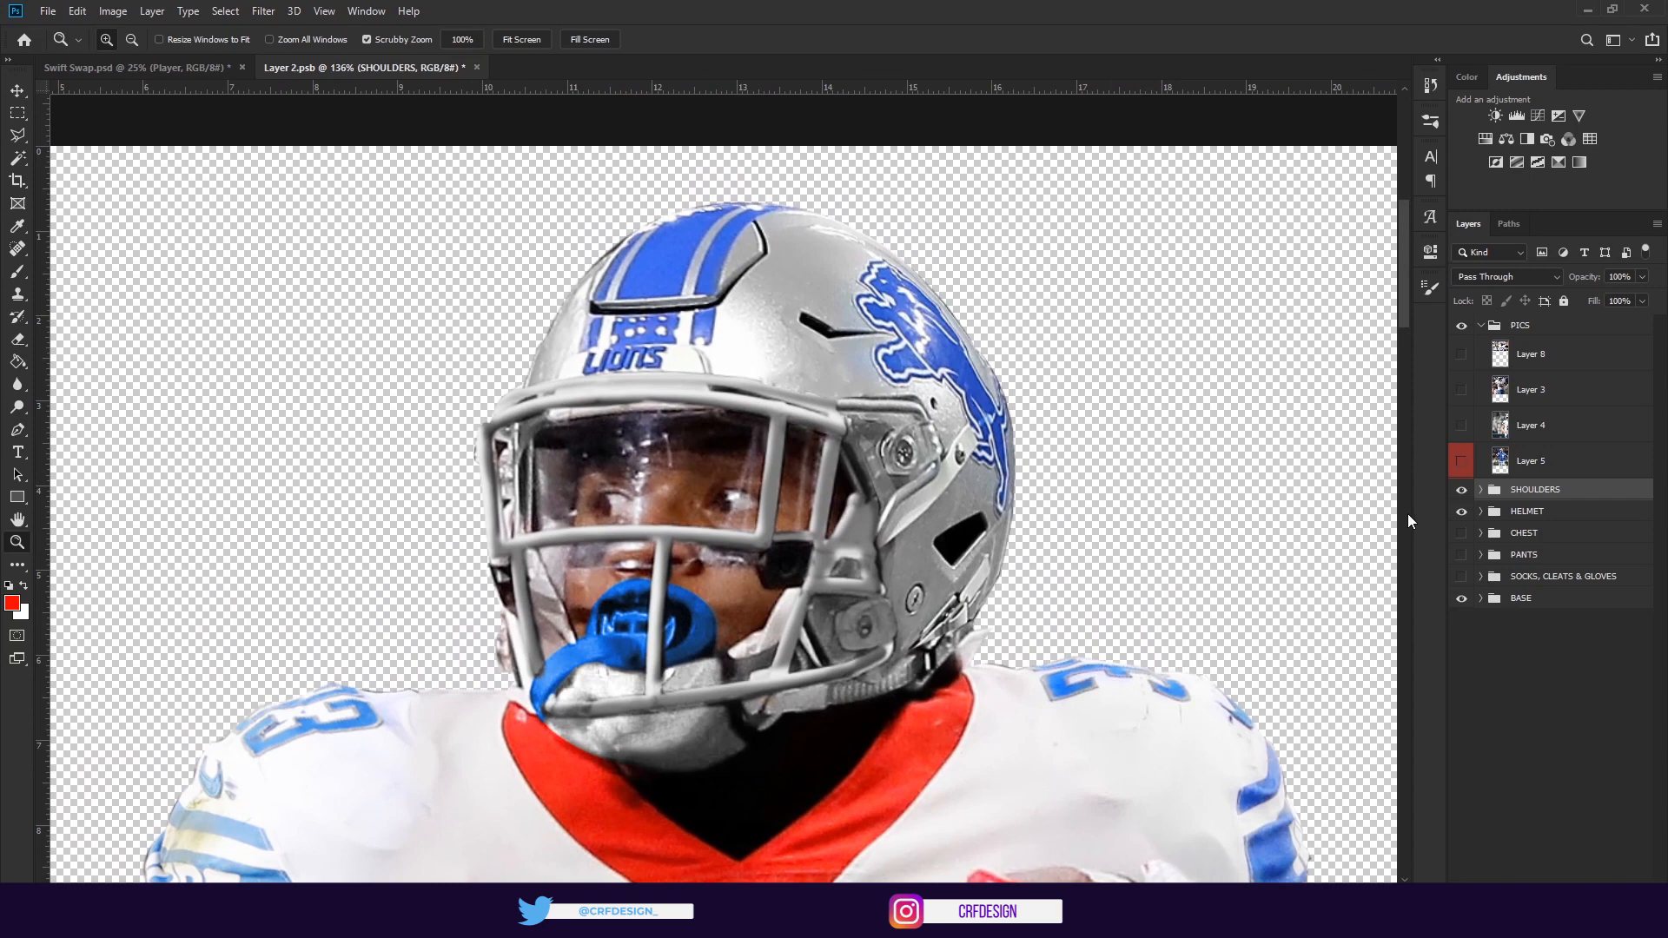
Expand the HELMET group and hide its adjustment layers from Facemask Shadow down to BW
click(1484, 512)
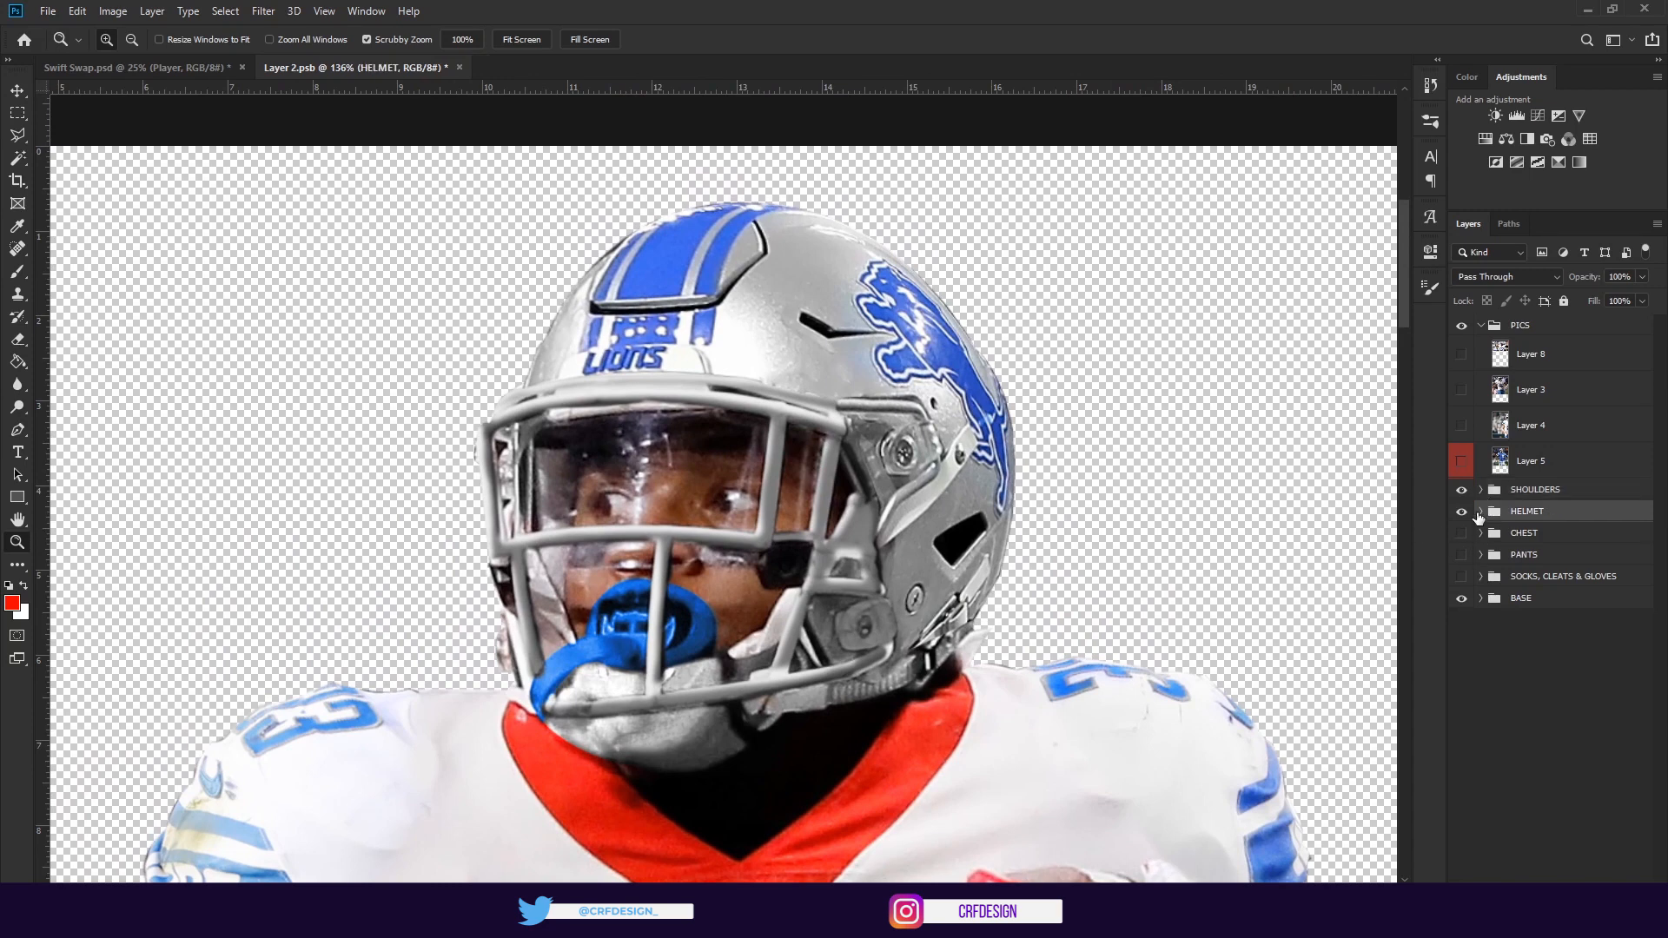
click(1481, 512)
drag(1461, 541, 1469, 714)
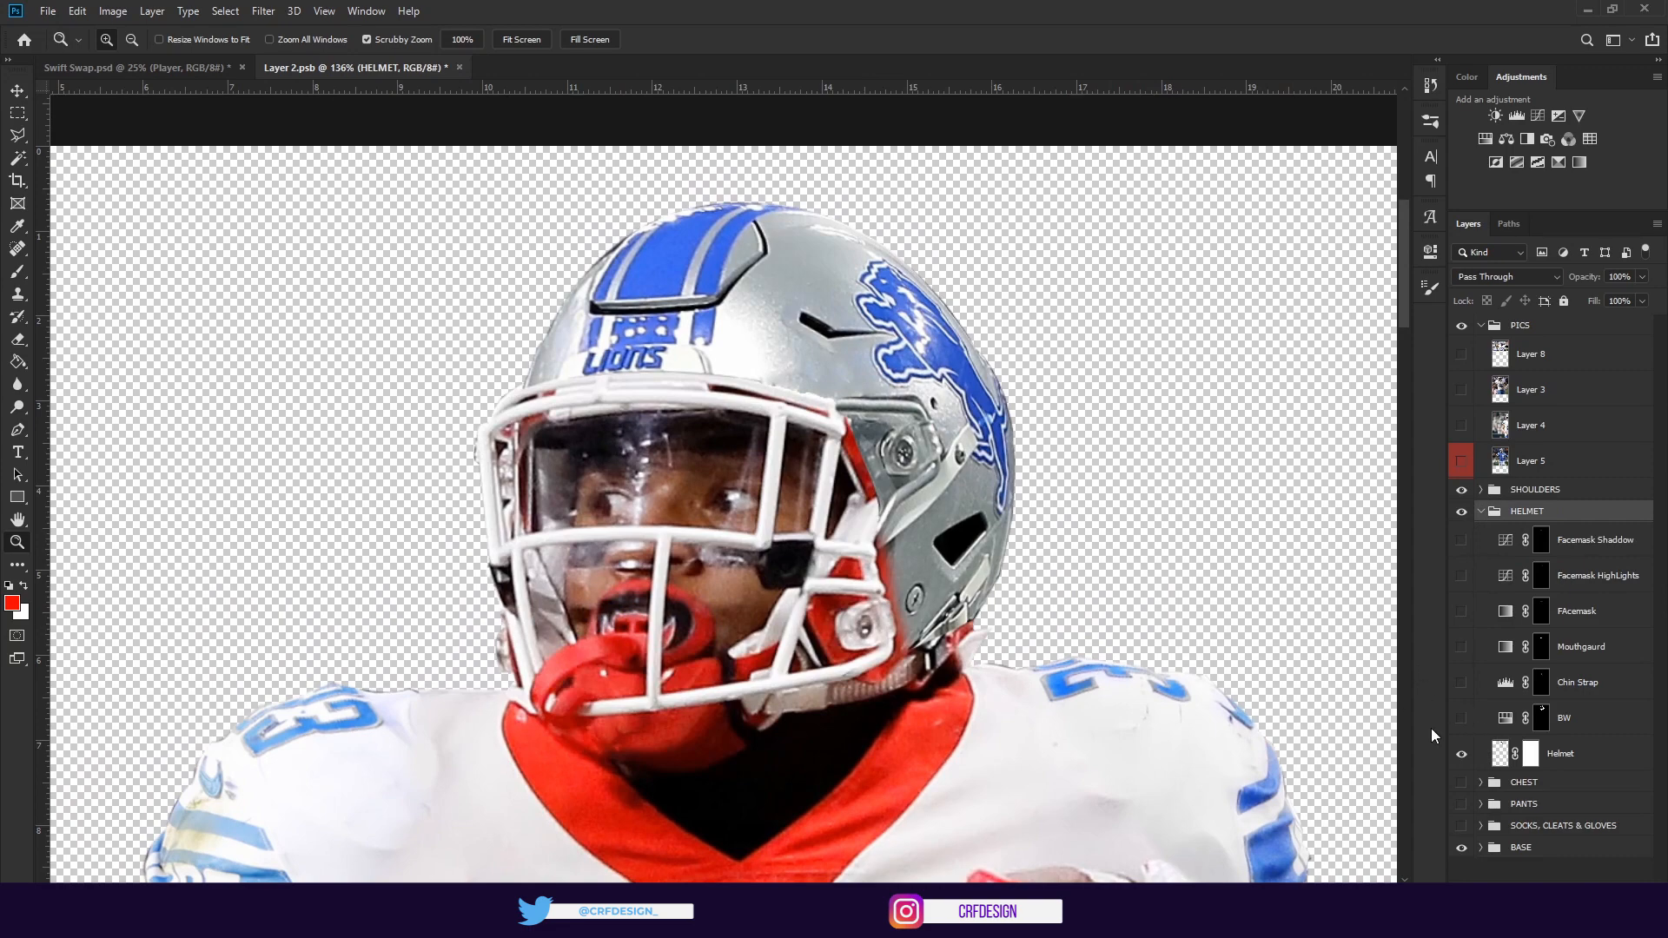
Hide the Helmet layer, toggle the Layer 5 source photo to compare the original helmet, and show Helmet again
click(1468, 759)
click(1459, 461)
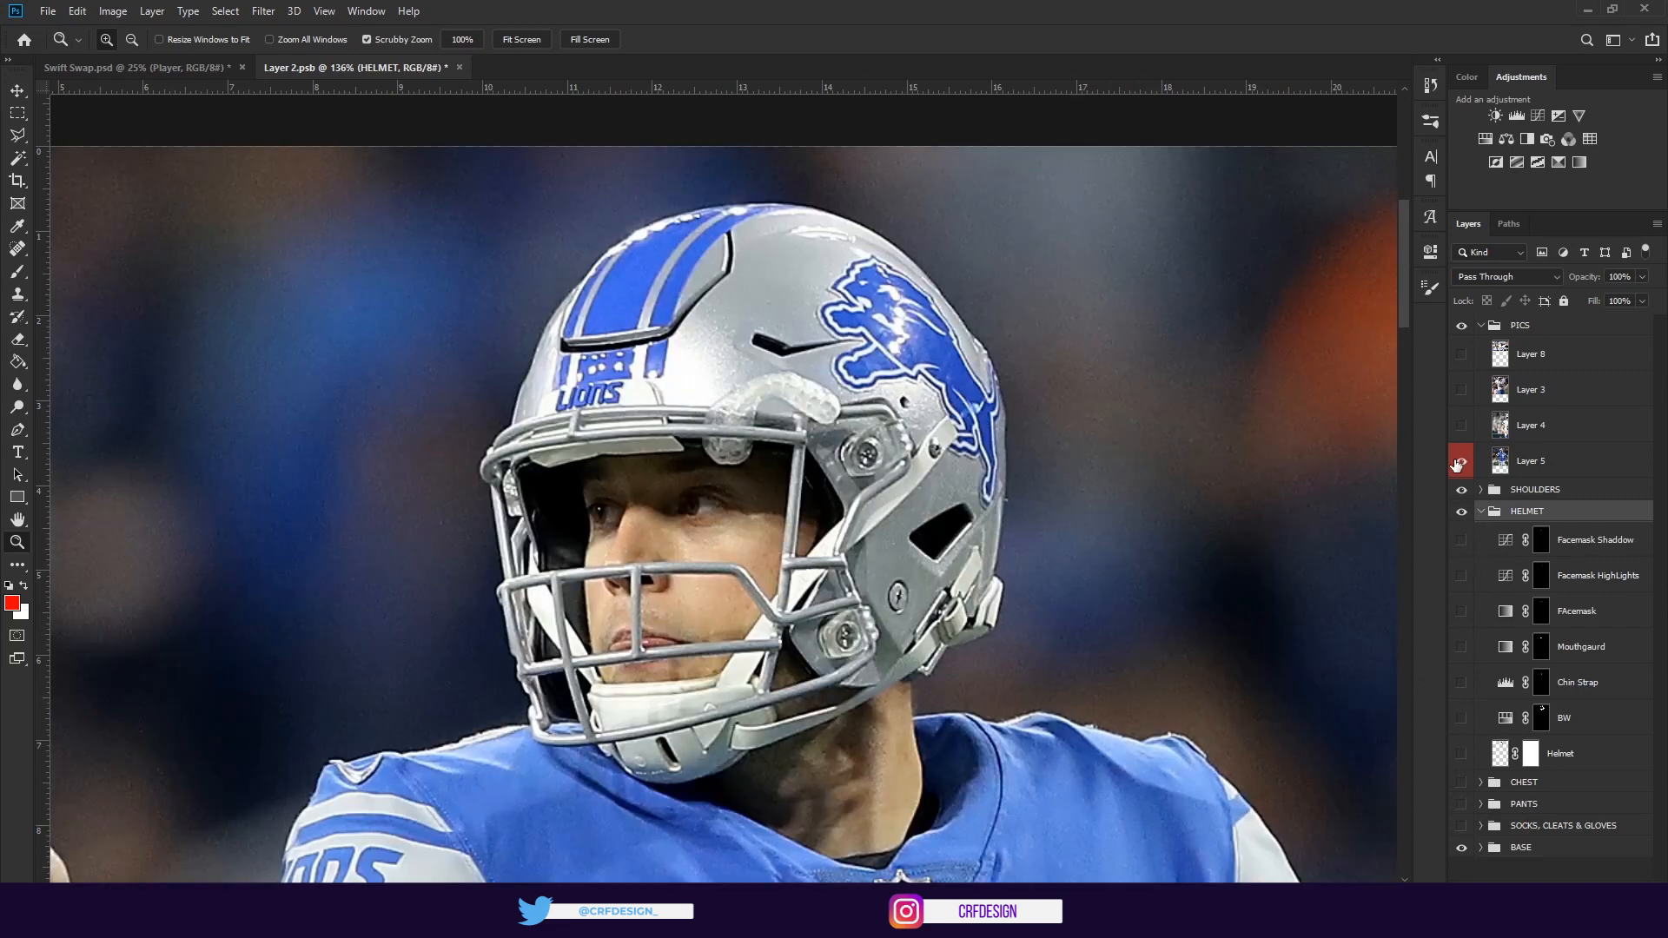
click(1460, 462)
click(1459, 461)
click(1459, 461)
click(1459, 754)
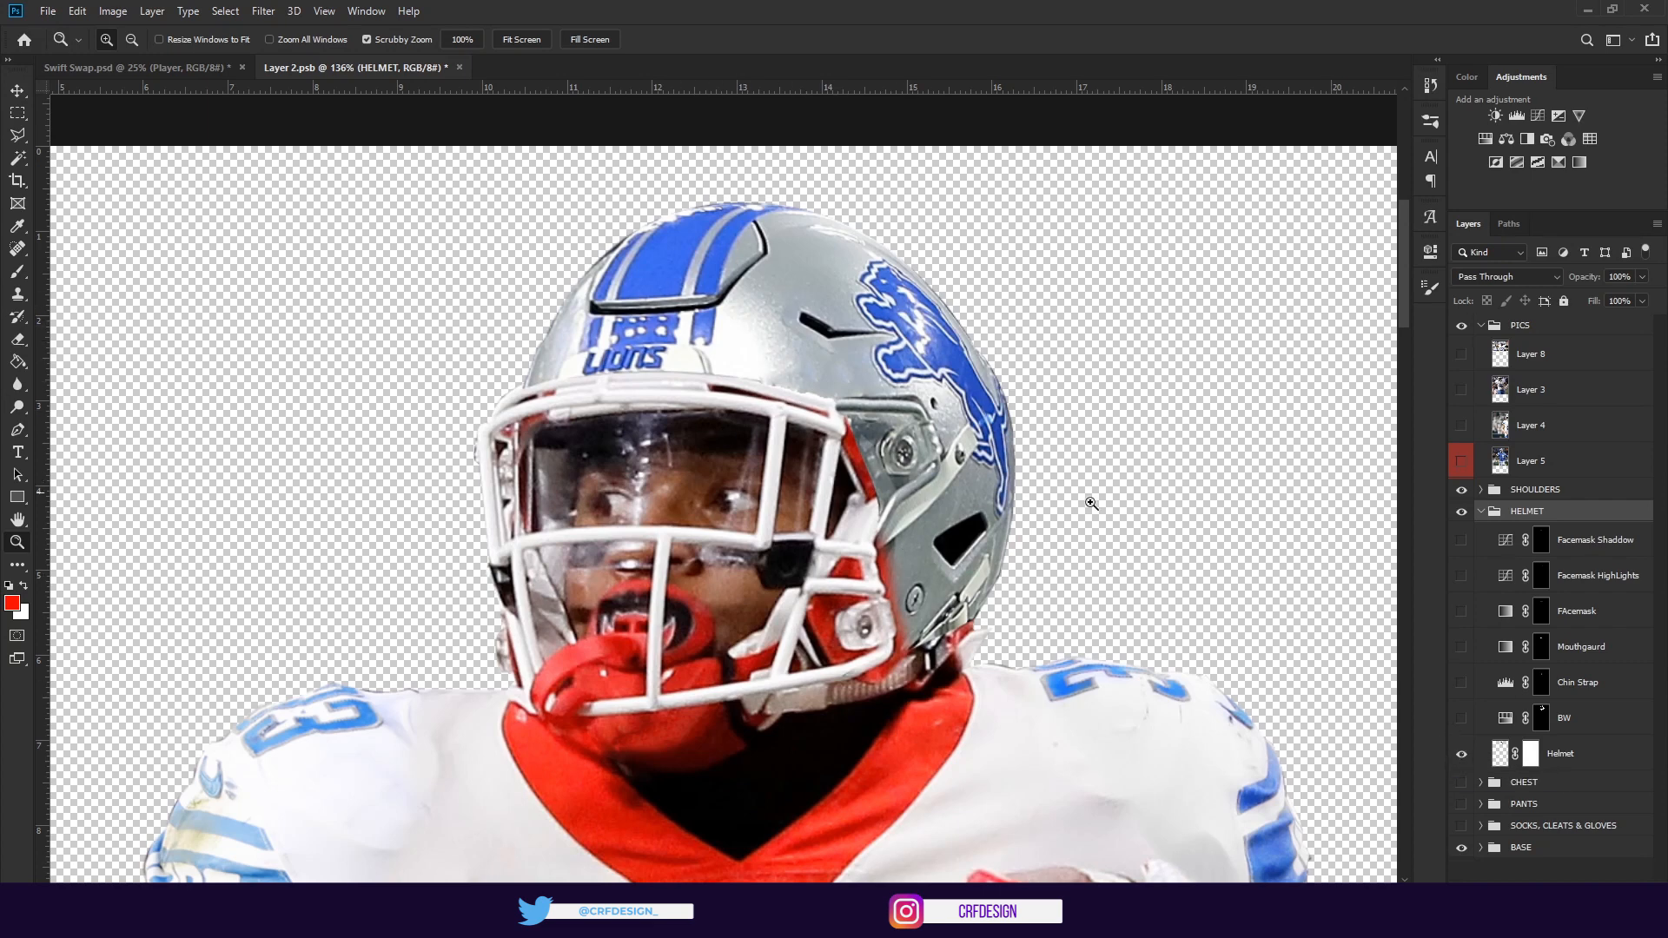
Show the BW and Chin Strap adjustment layers in the HELMET group and inspect the Chin Strap's Levels settings
click(1539, 682)
click(1462, 717)
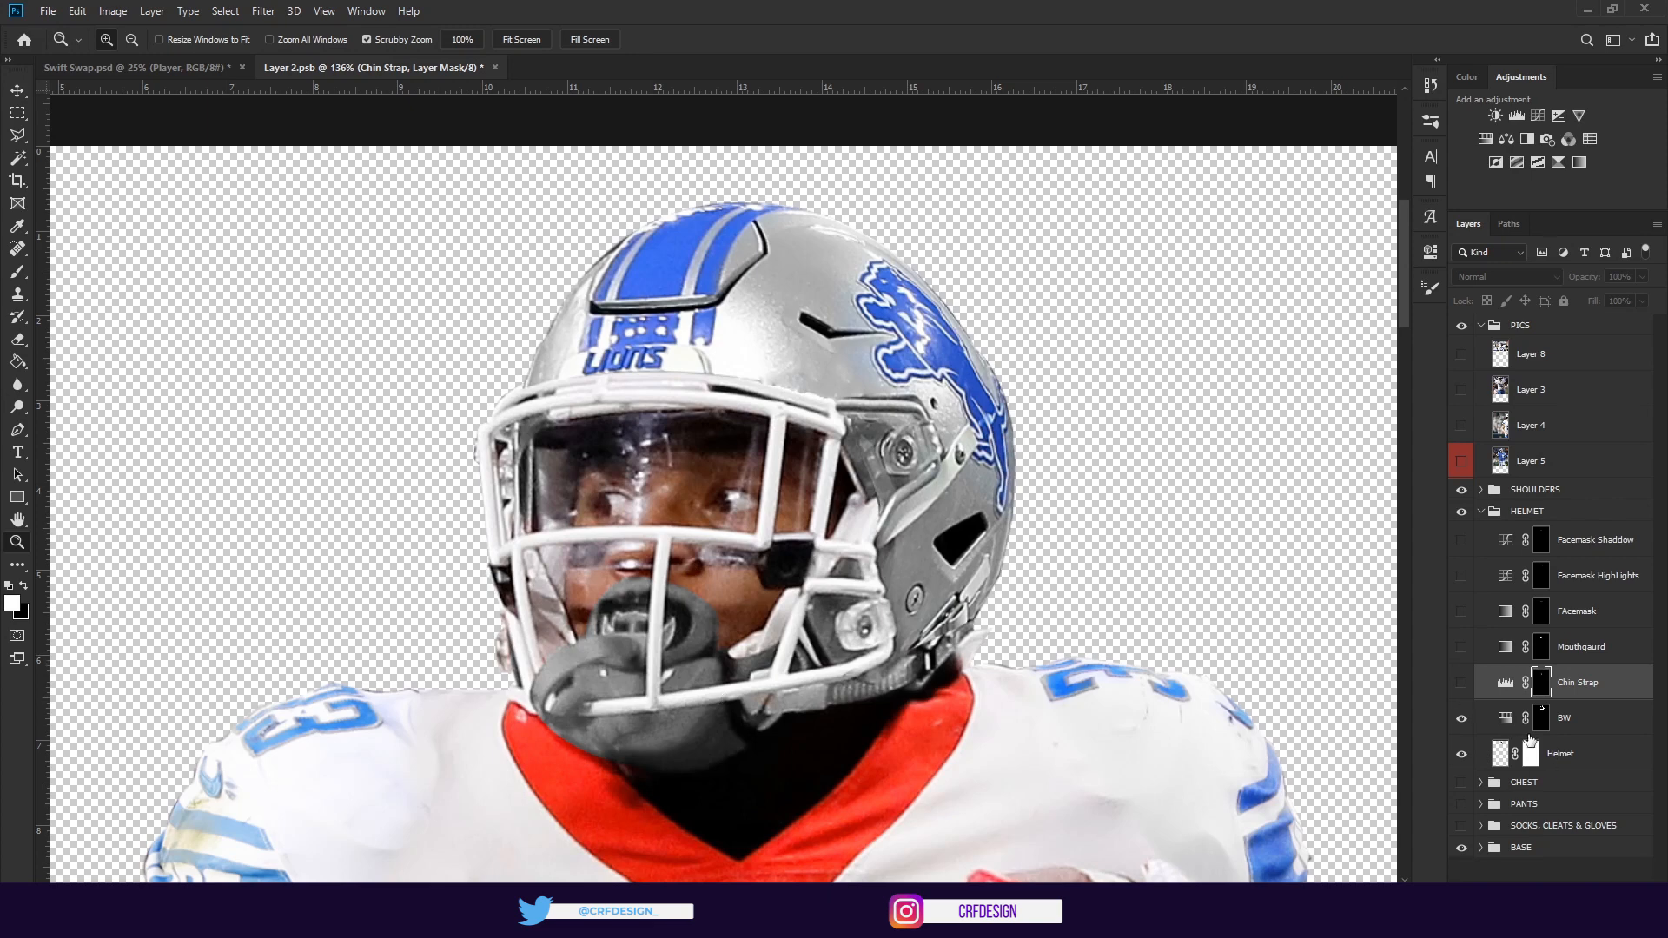
click(1461, 682)
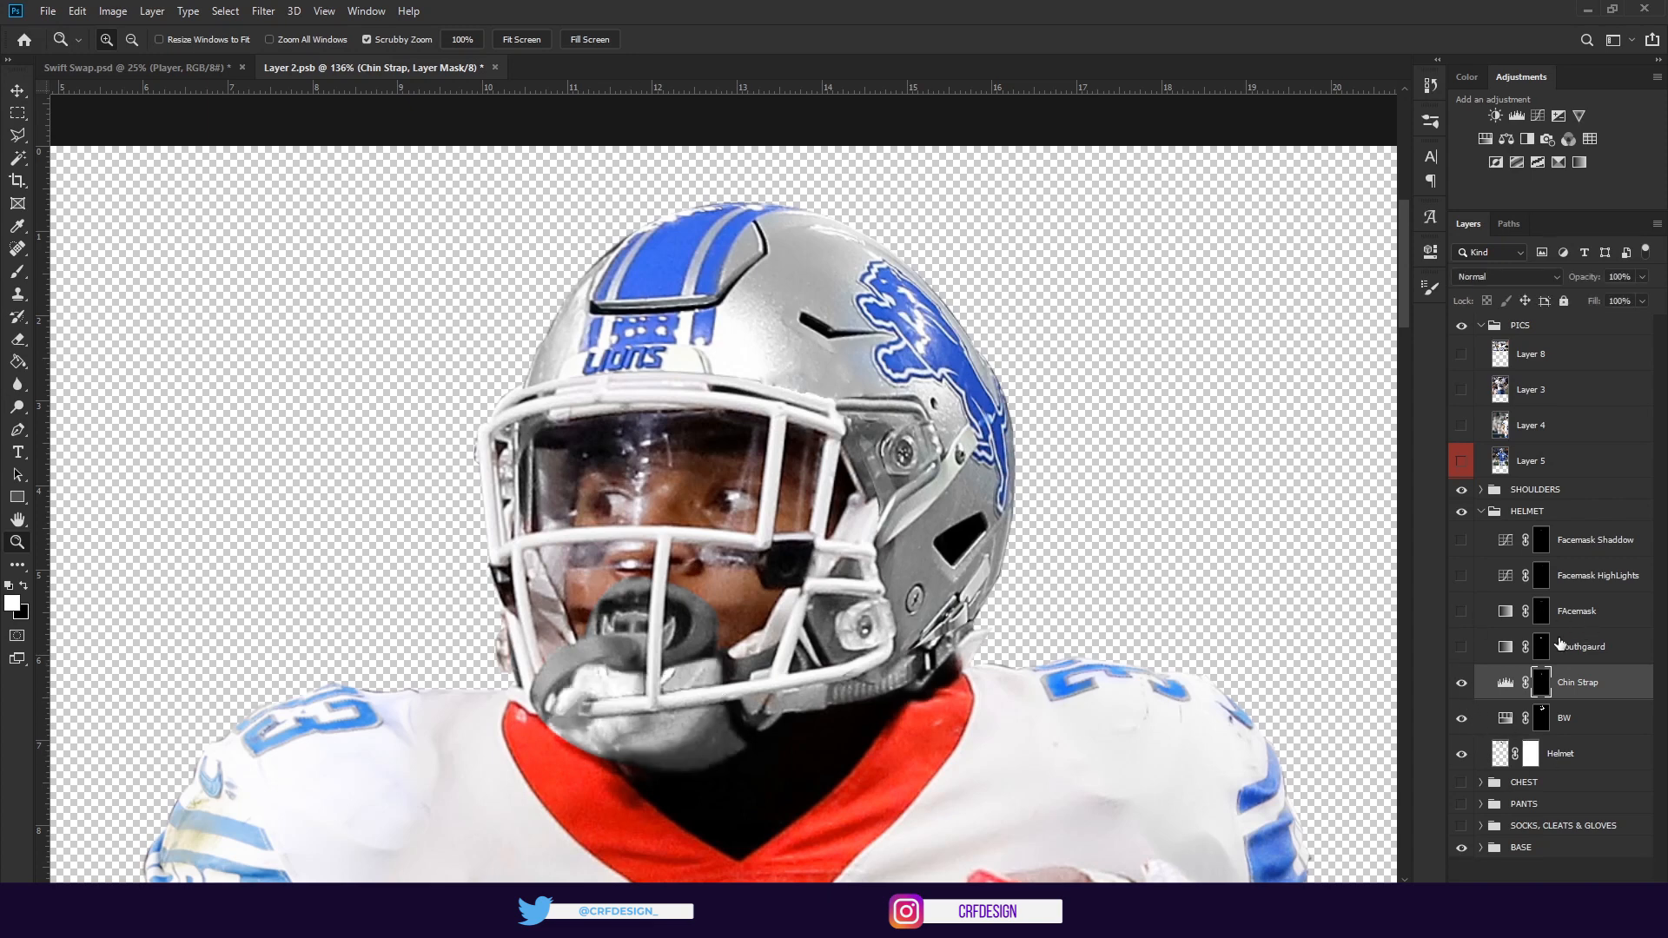
double_click(1504, 682)
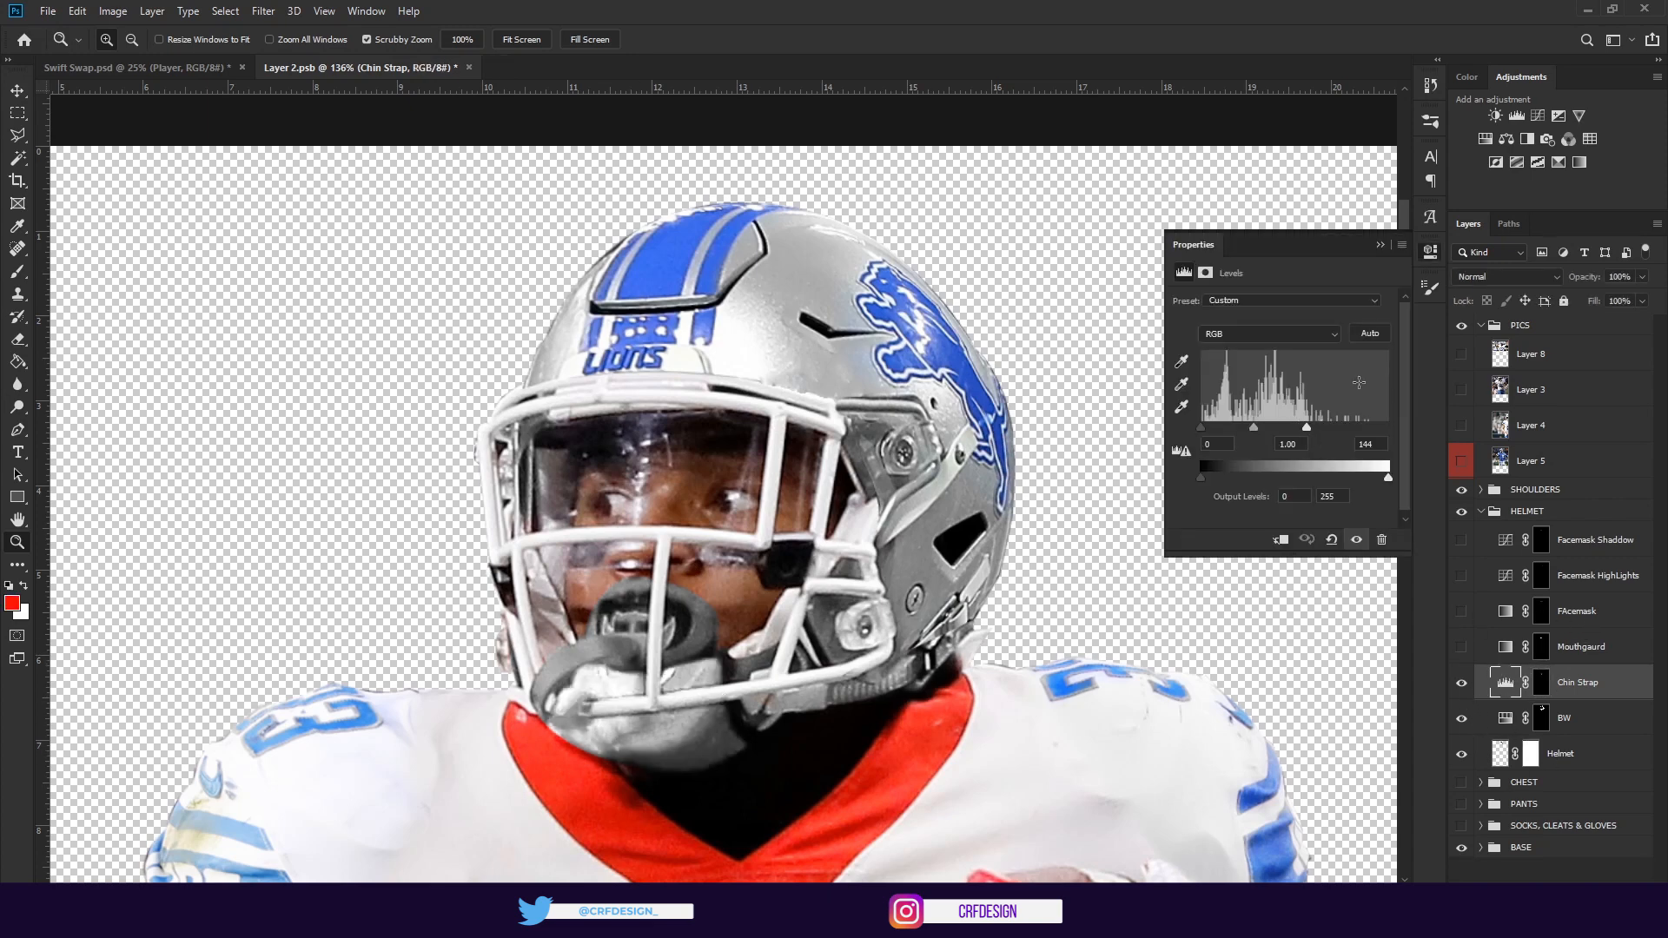
drag(1378, 253, 1430, 315)
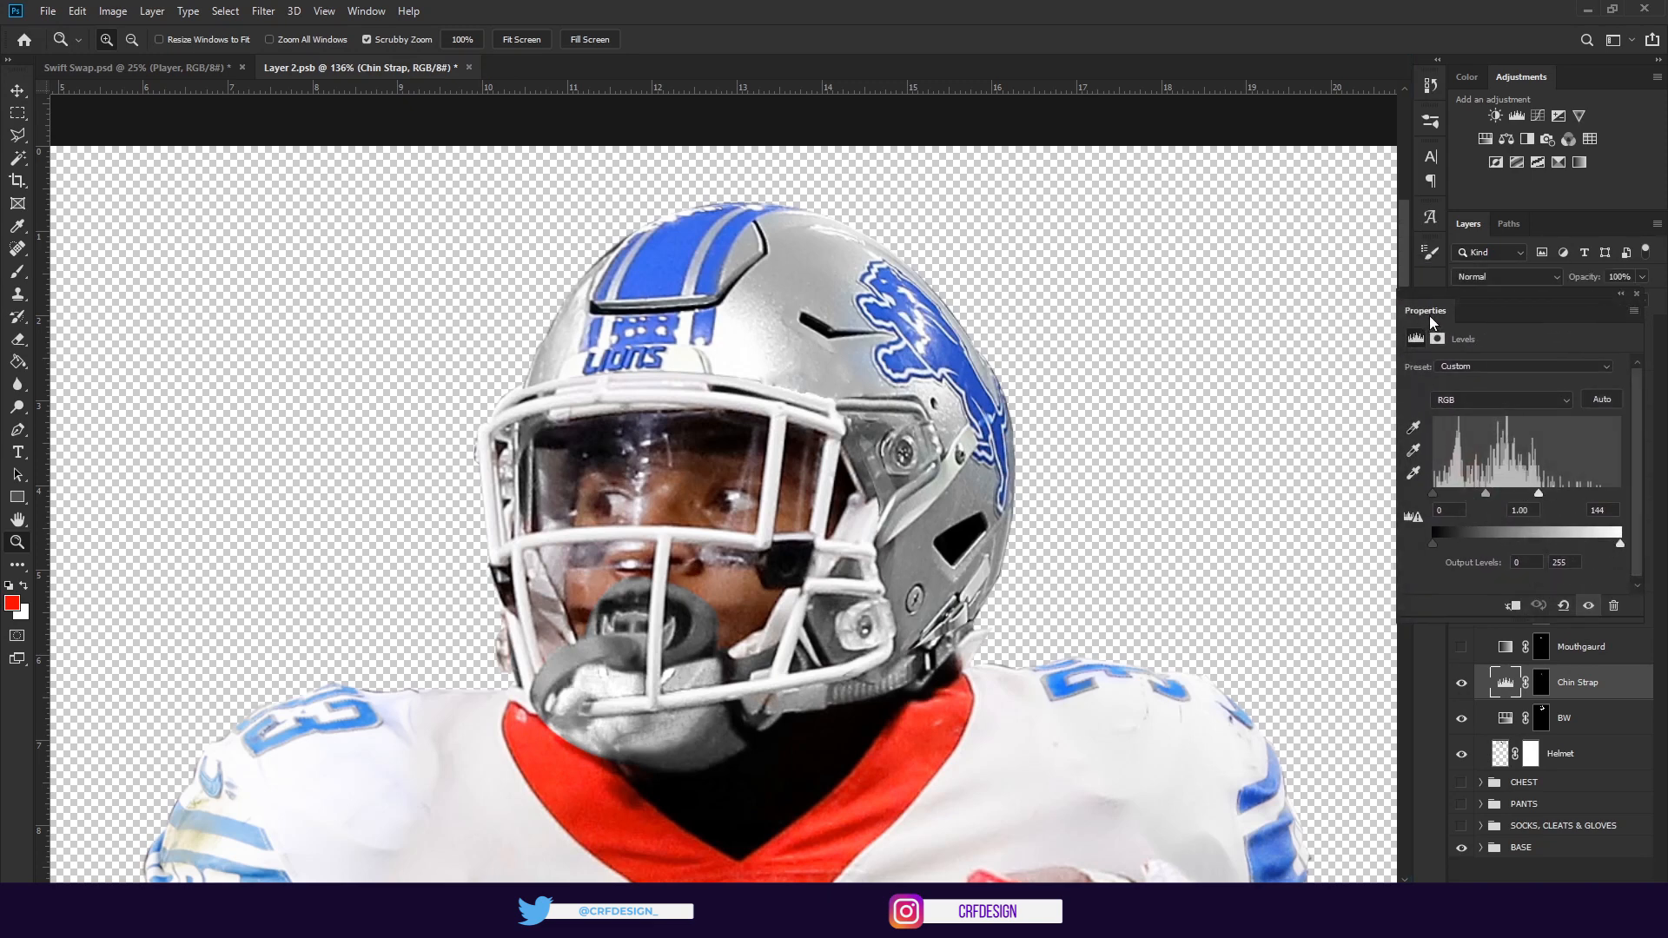
Show the Mouthgaurd layer and inspect its Gradient Map settings
click(1462, 648)
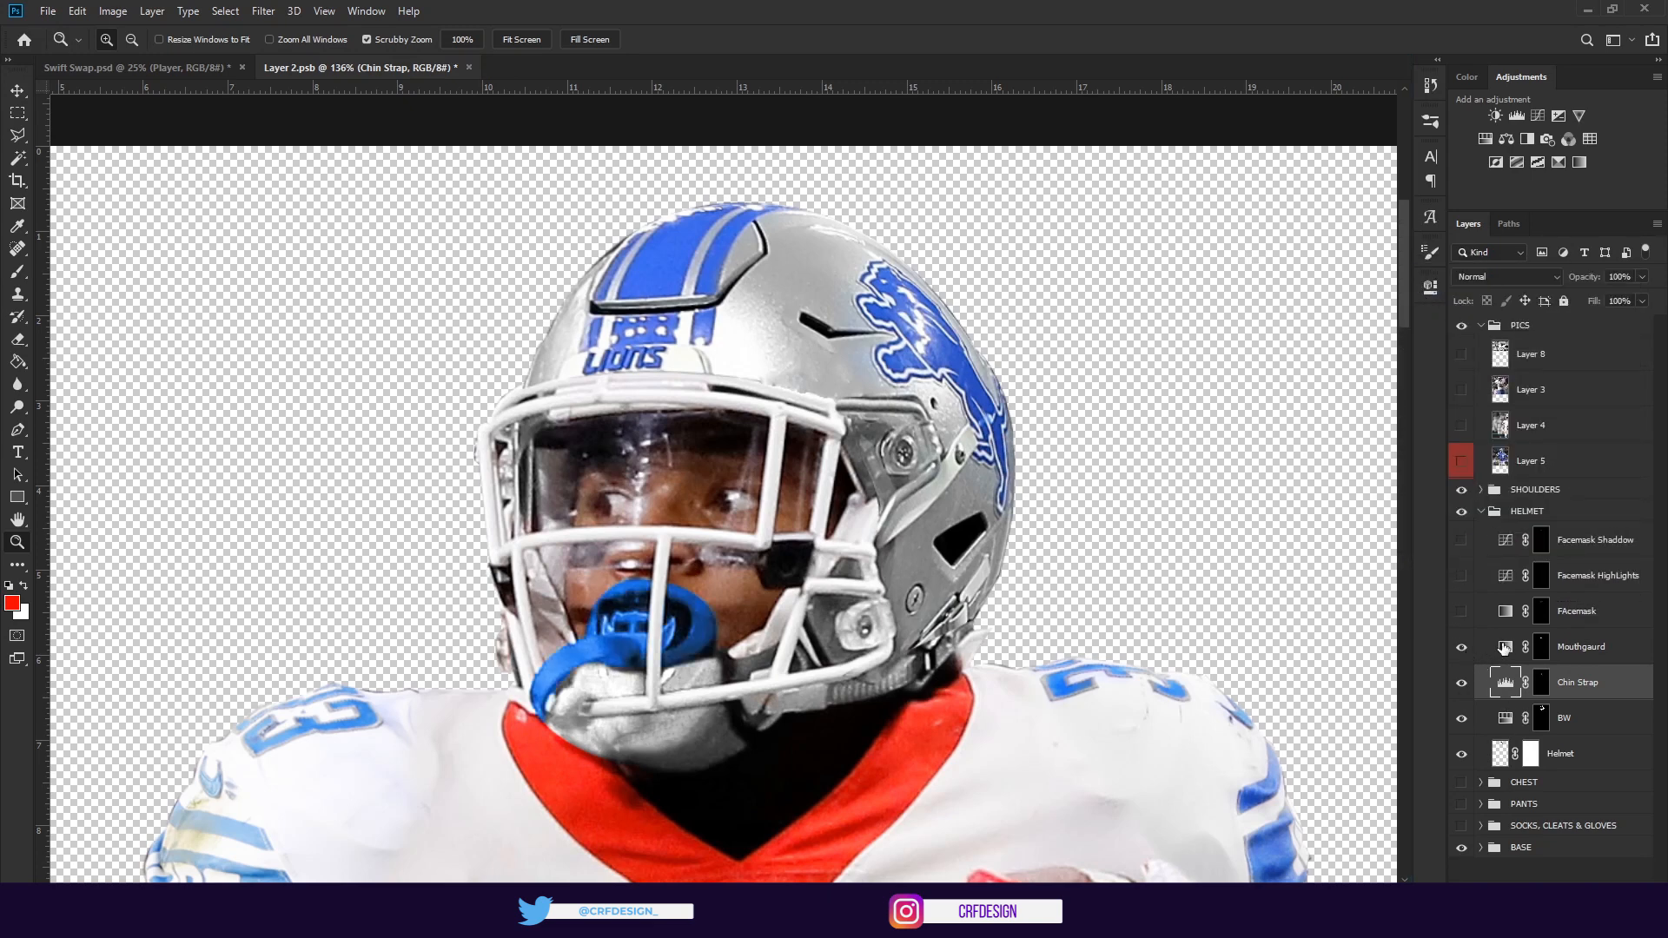
double_click(1504, 647)
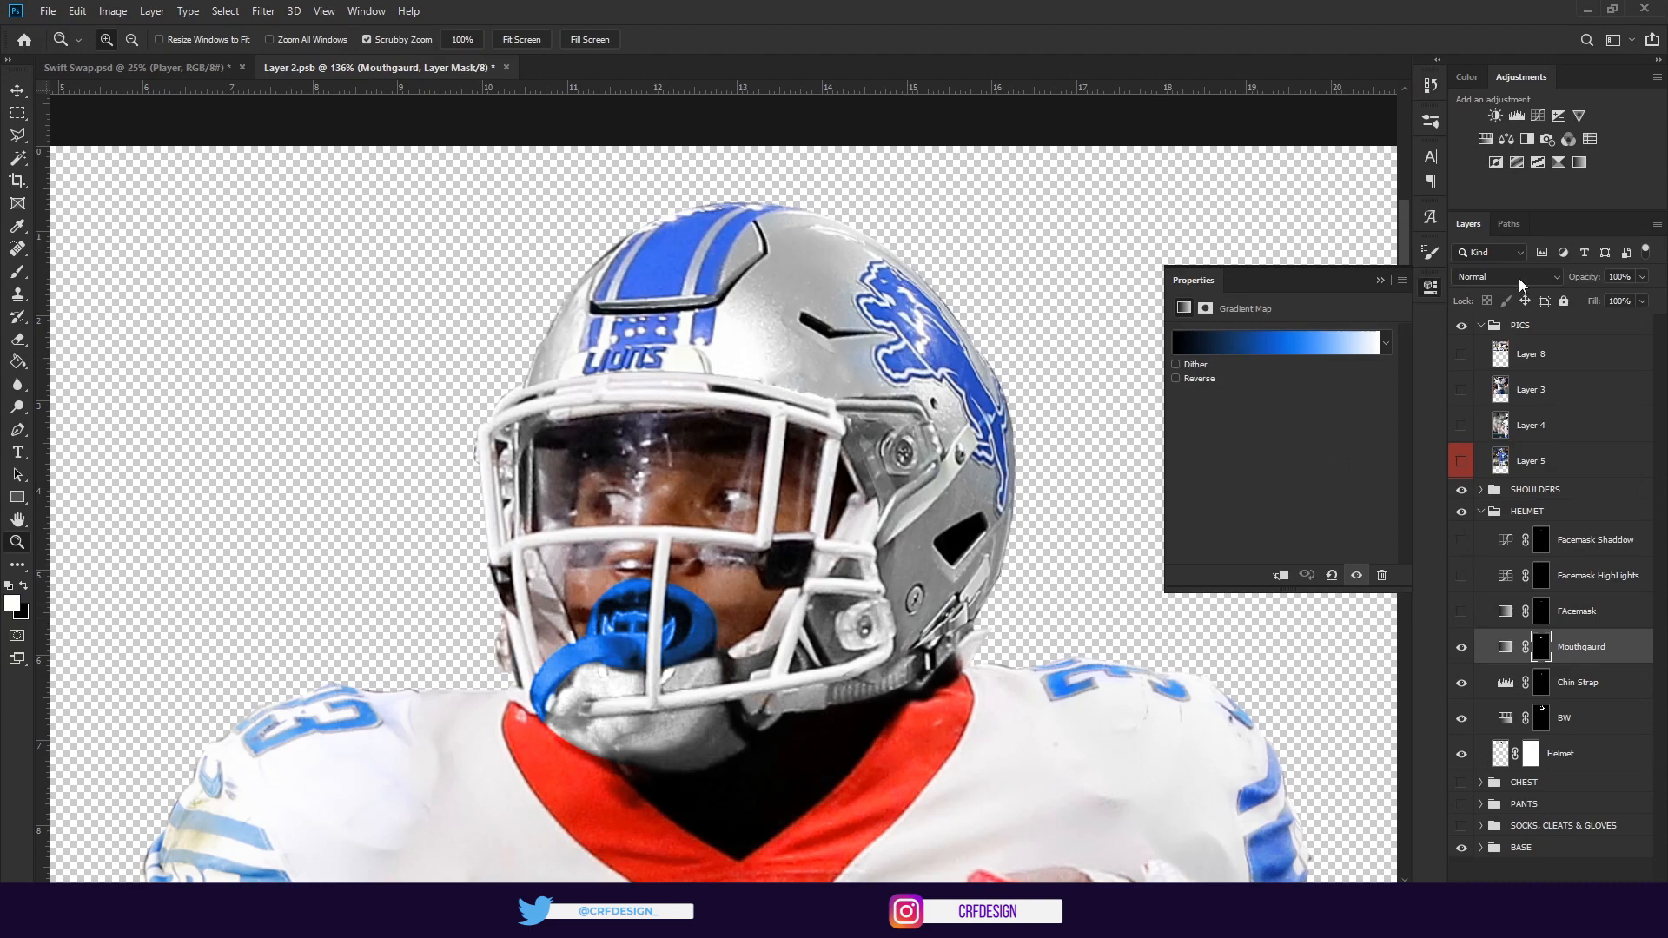
click(1383, 279)
Select the FAcemask layer and examine the uncolored facemask, briefly showing Layer 5 to compare it with the source photo's facemask
click(1495, 626)
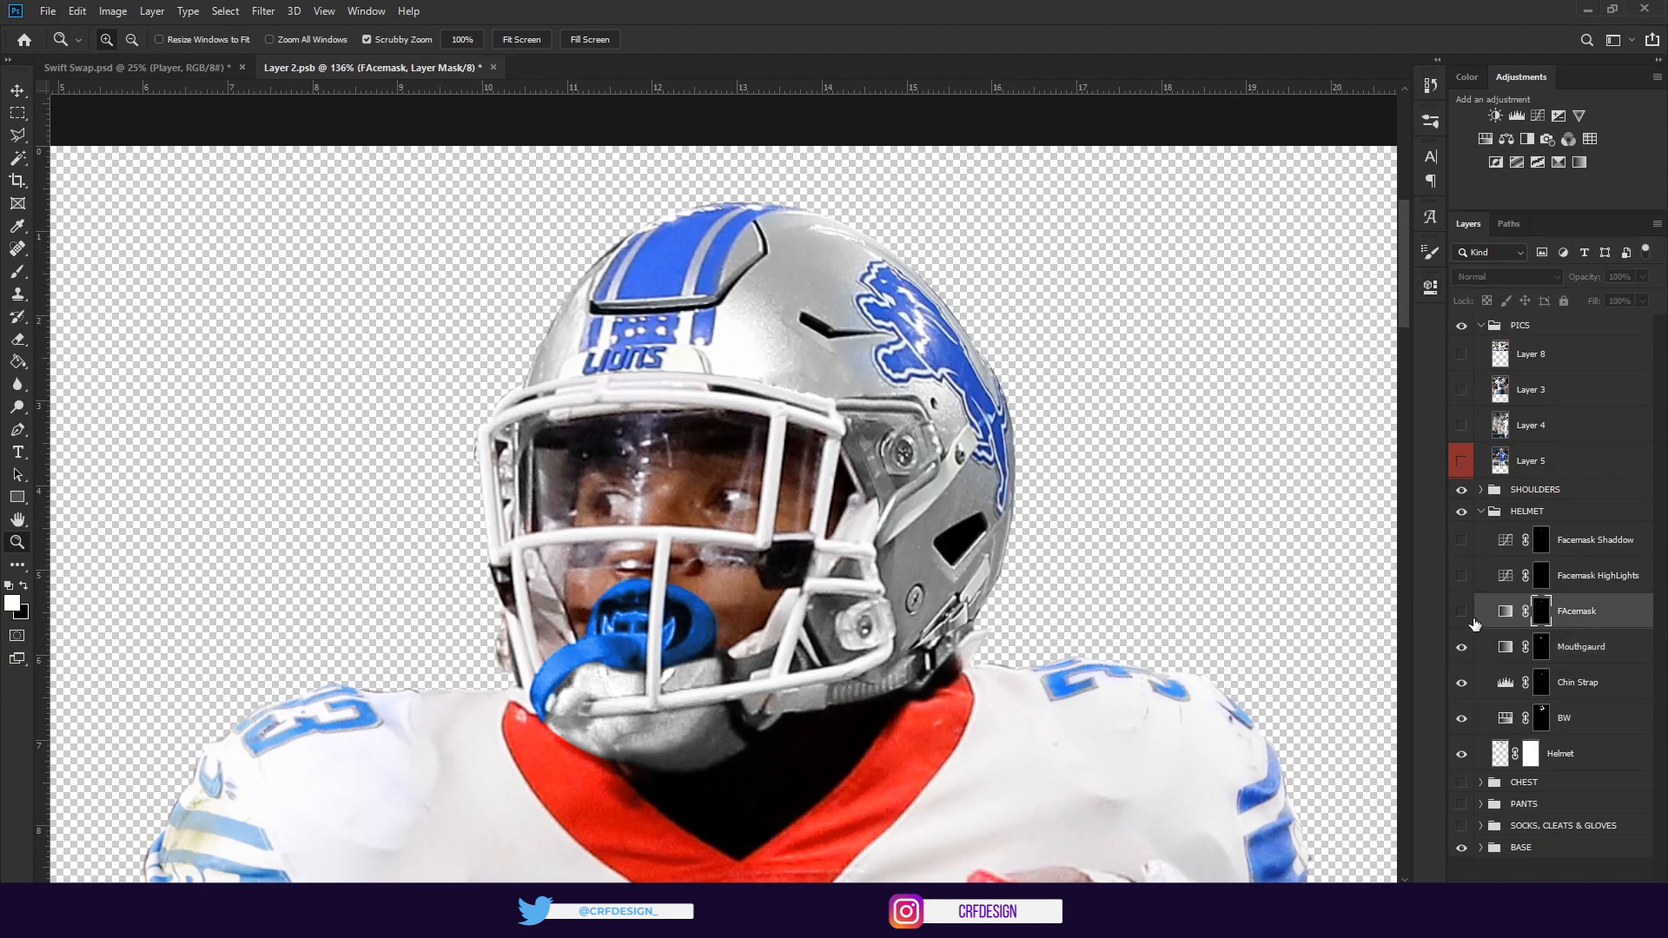
drag(730, 486, 661, 500)
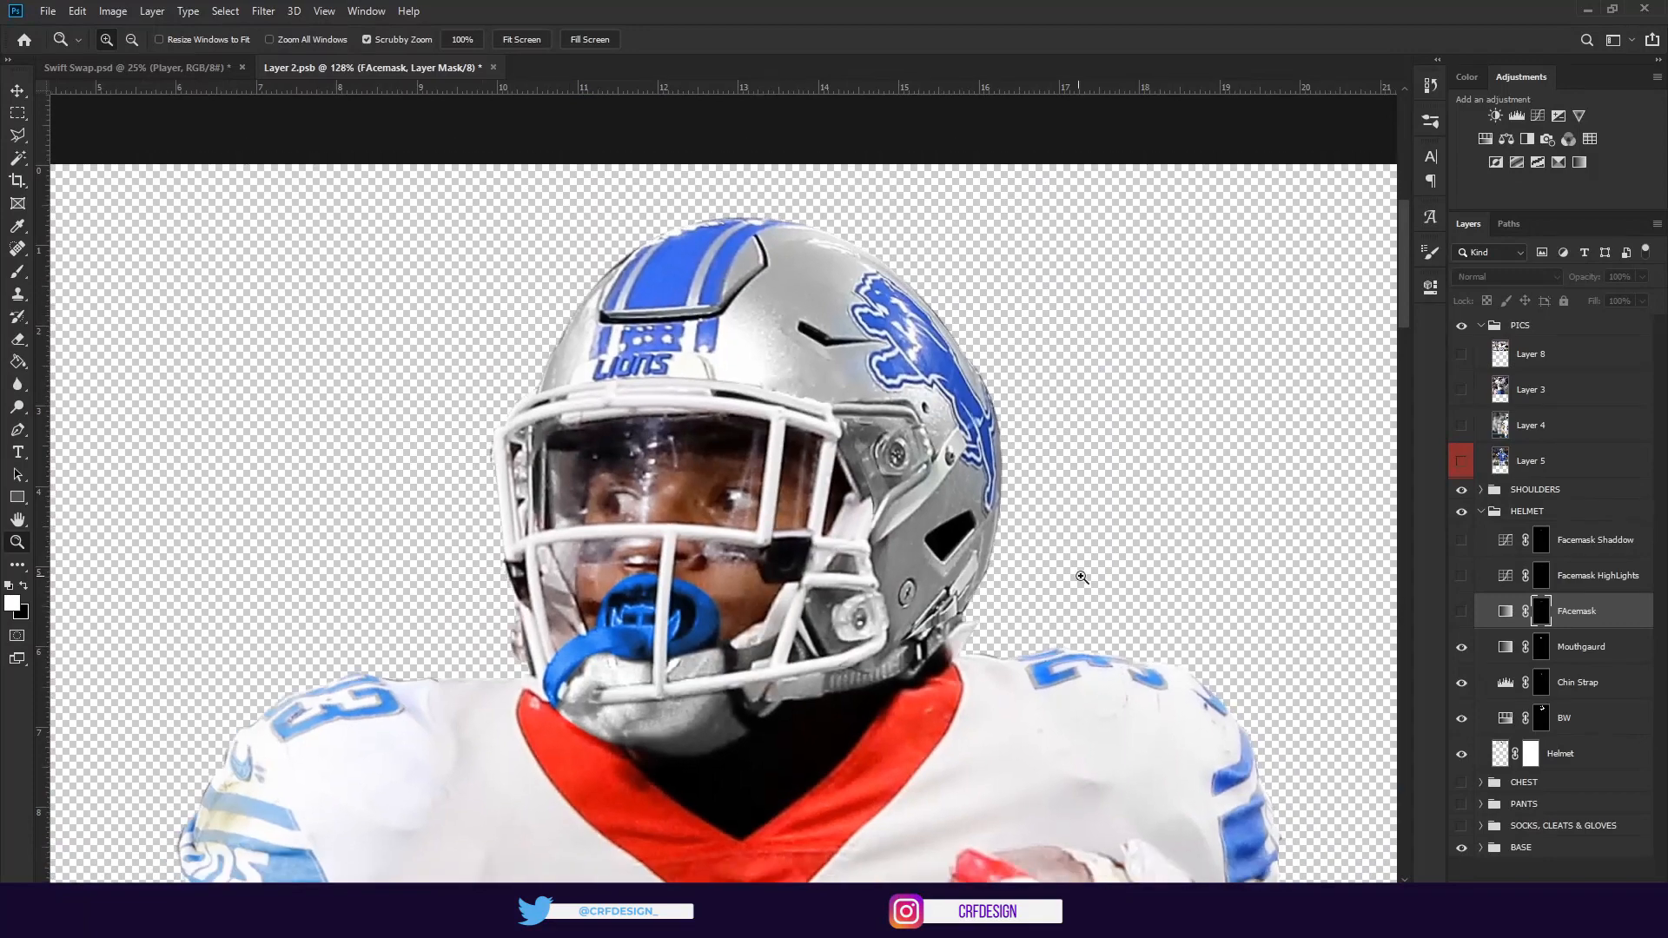
drag(808, 591, 824, 593)
drag(928, 410, 759, 452)
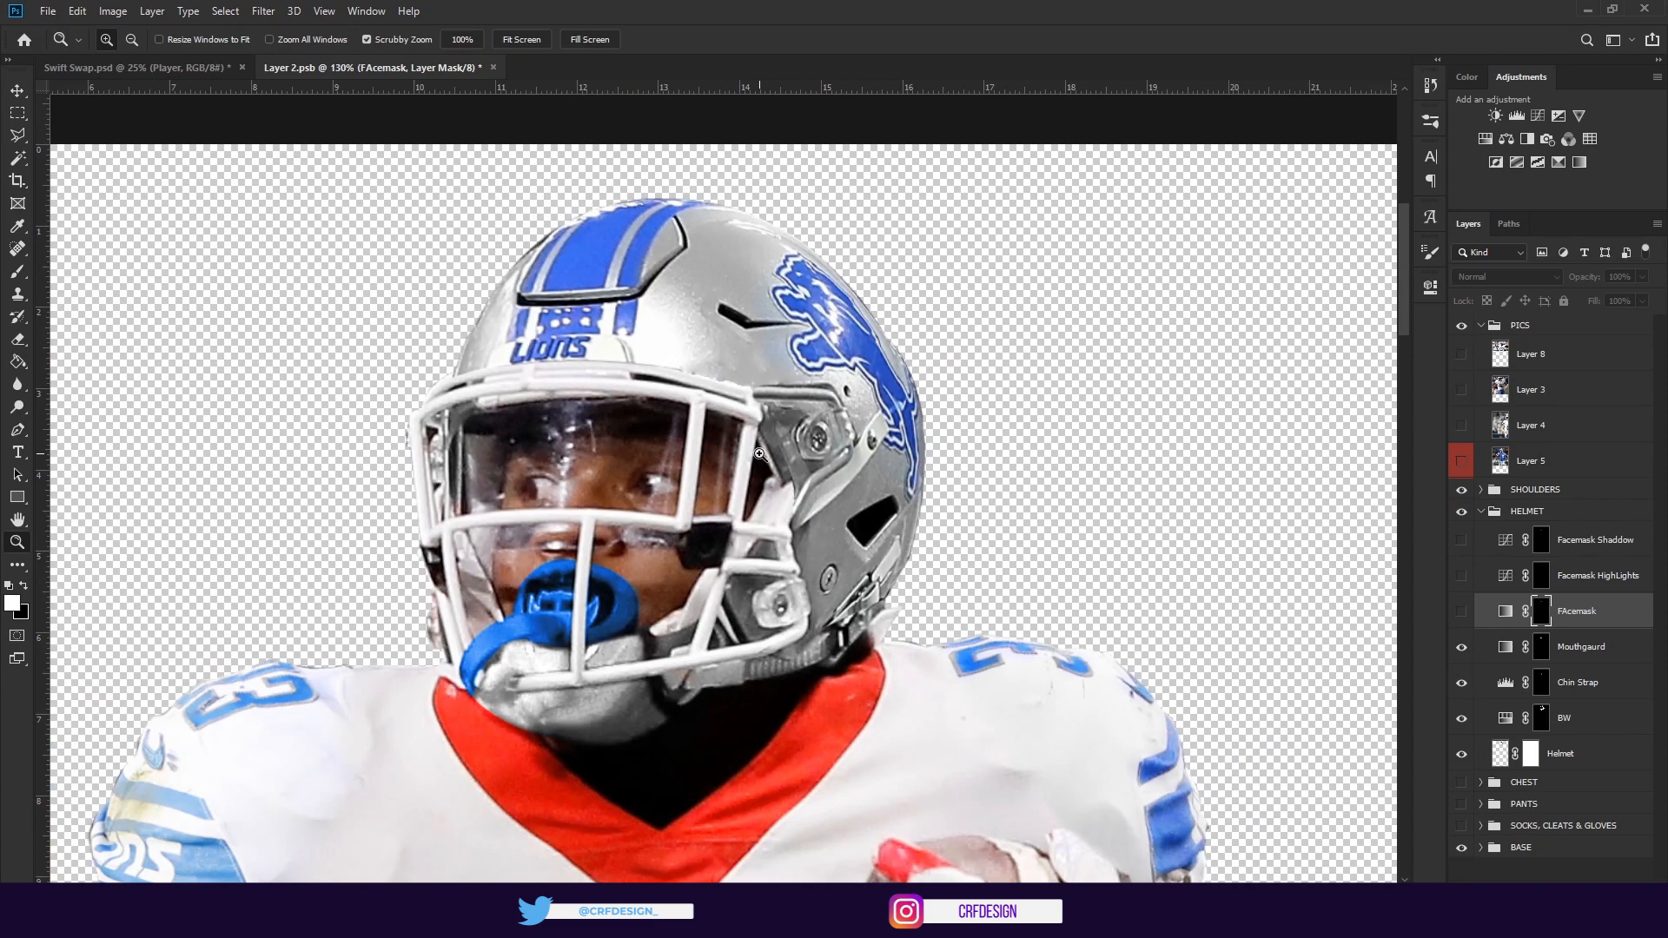
drag(759, 453, 817, 483)
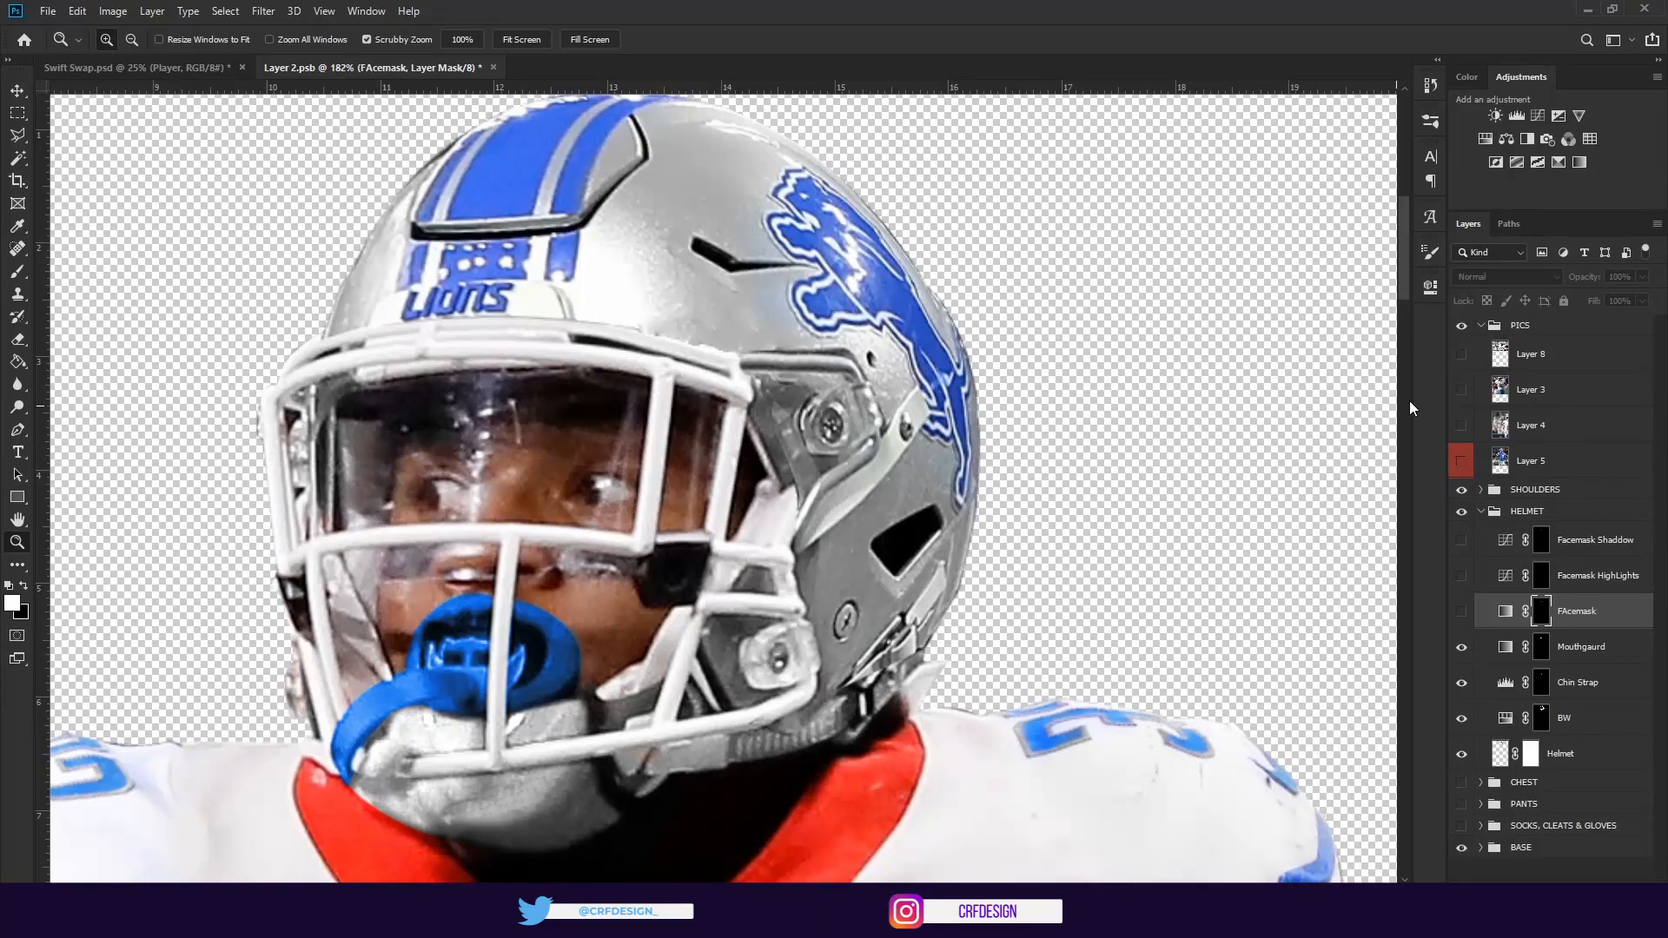
click(1461, 457)
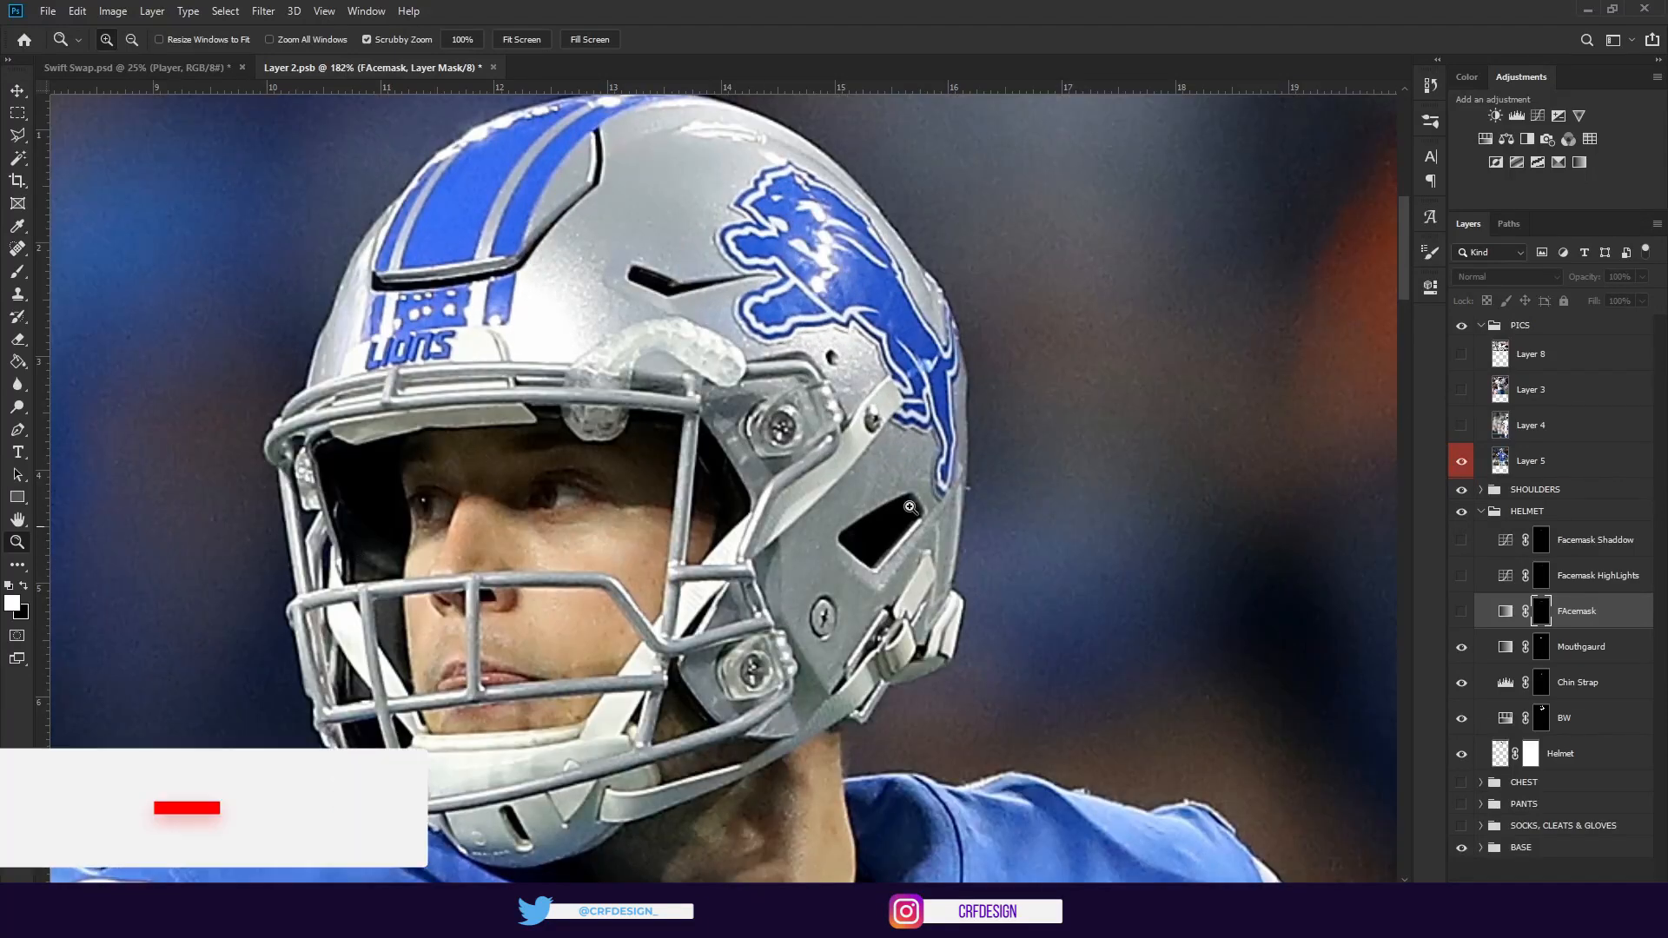
click(1461, 460)
drag(503, 547, 507, 638)
scroll(580, 656, down, 2)
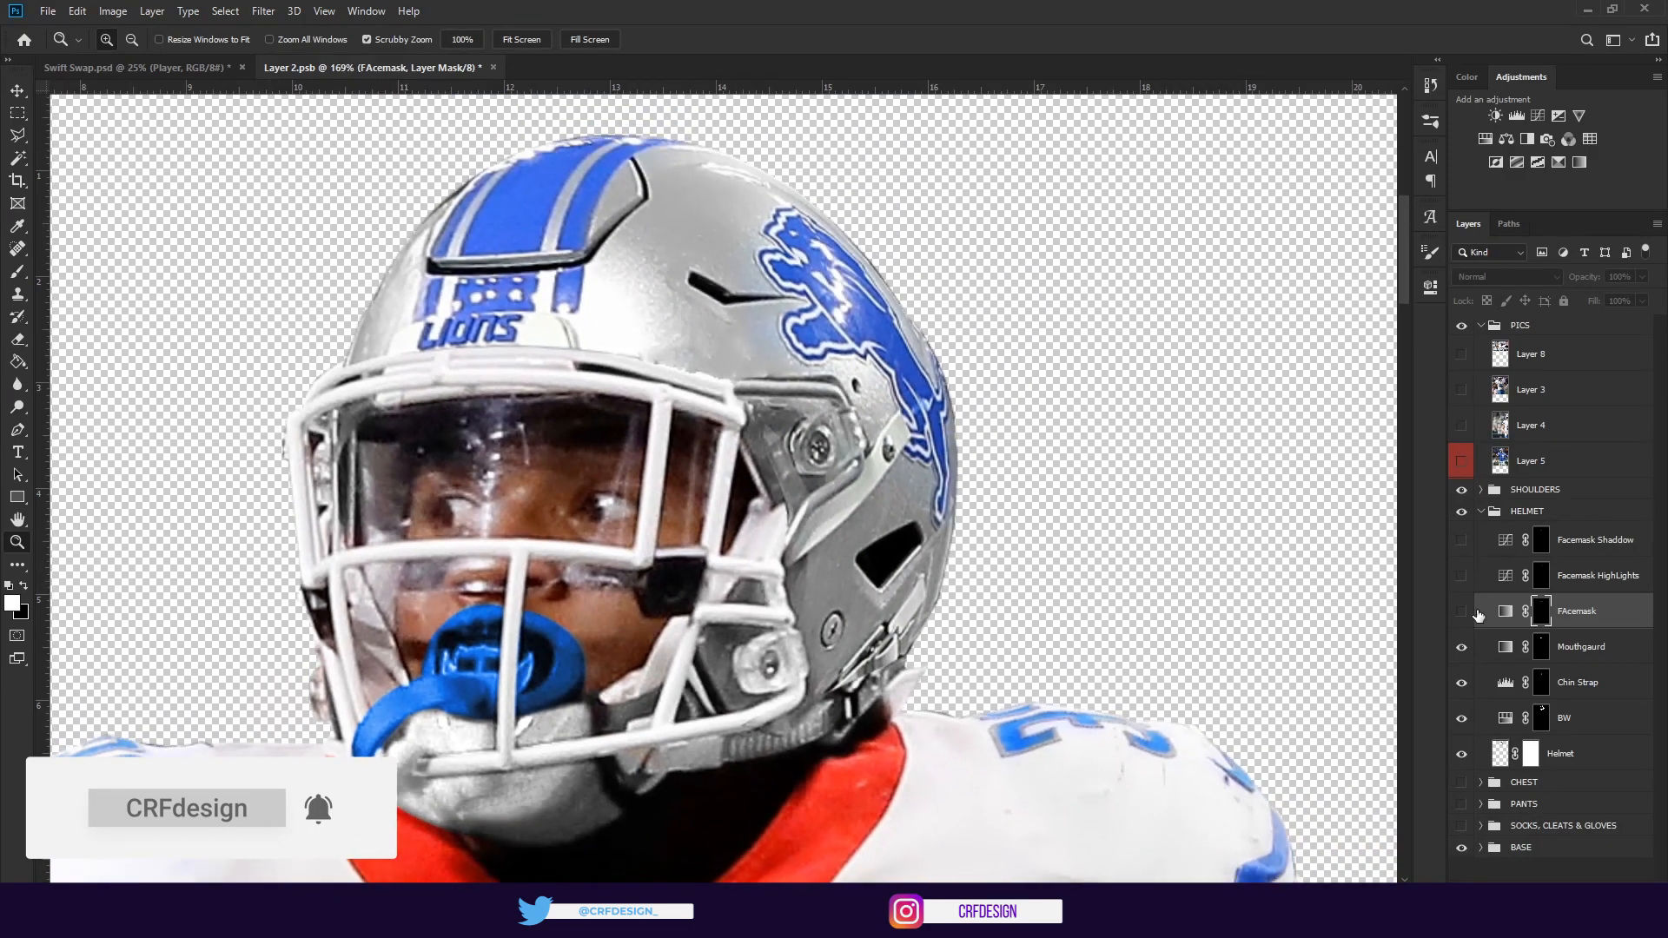
Show the FAcemask layer and check the recolored facemask both up close and on the full figure
click(1461, 611)
scroll(514, 502, down, 3)
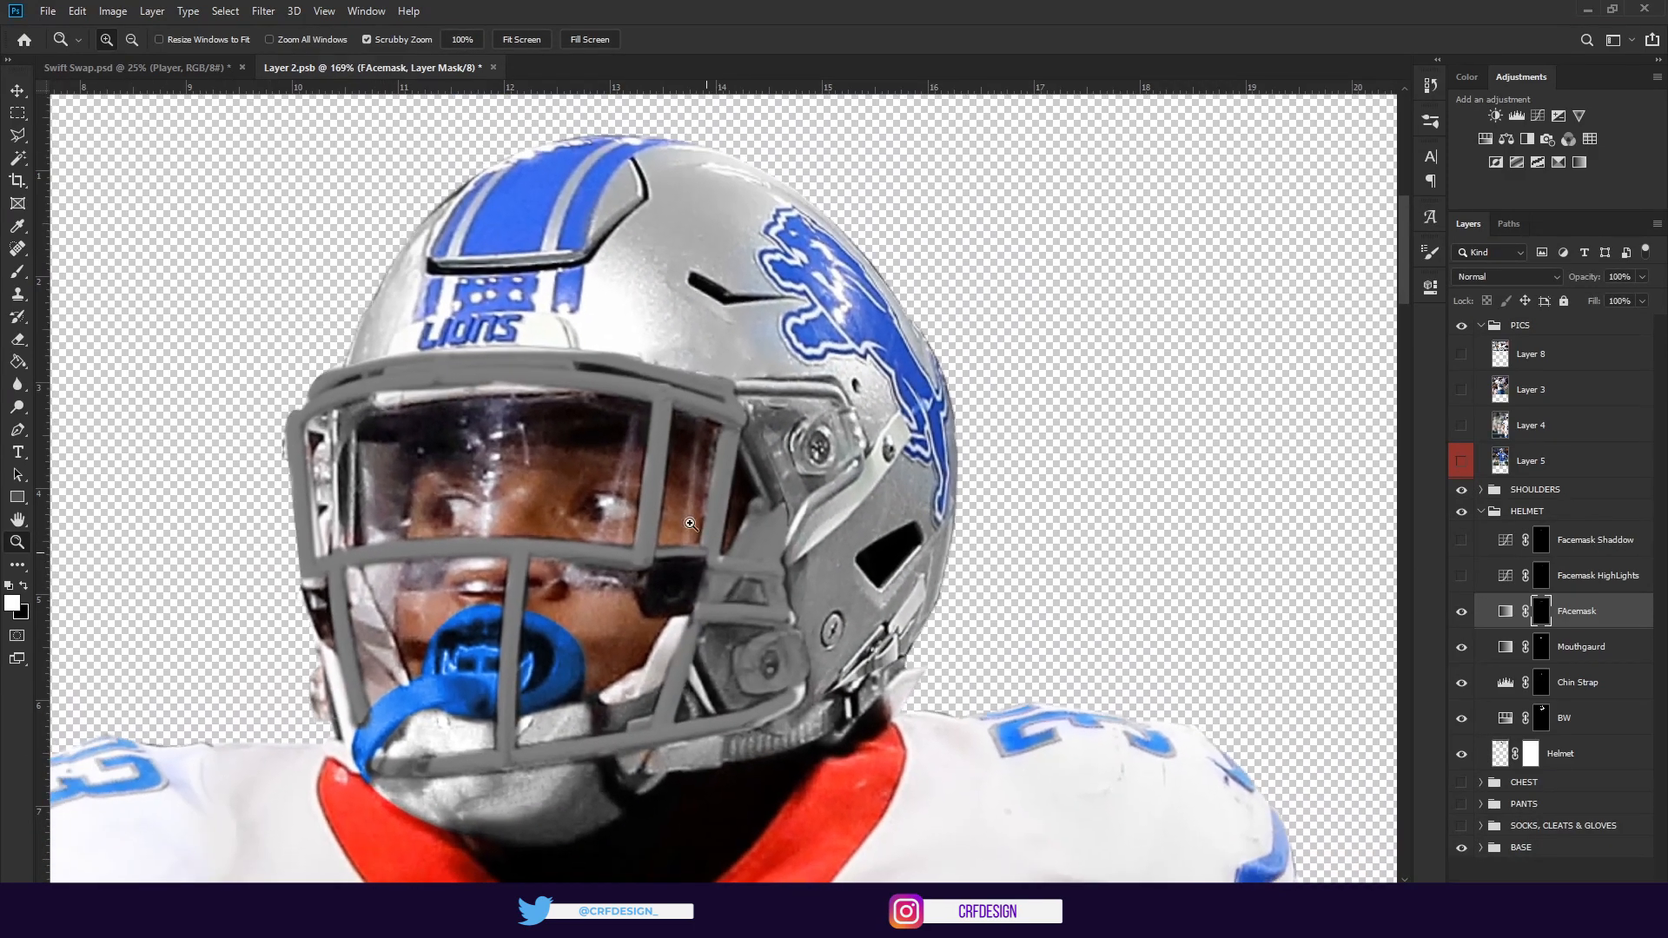
scroll(515, 502, down, 6)
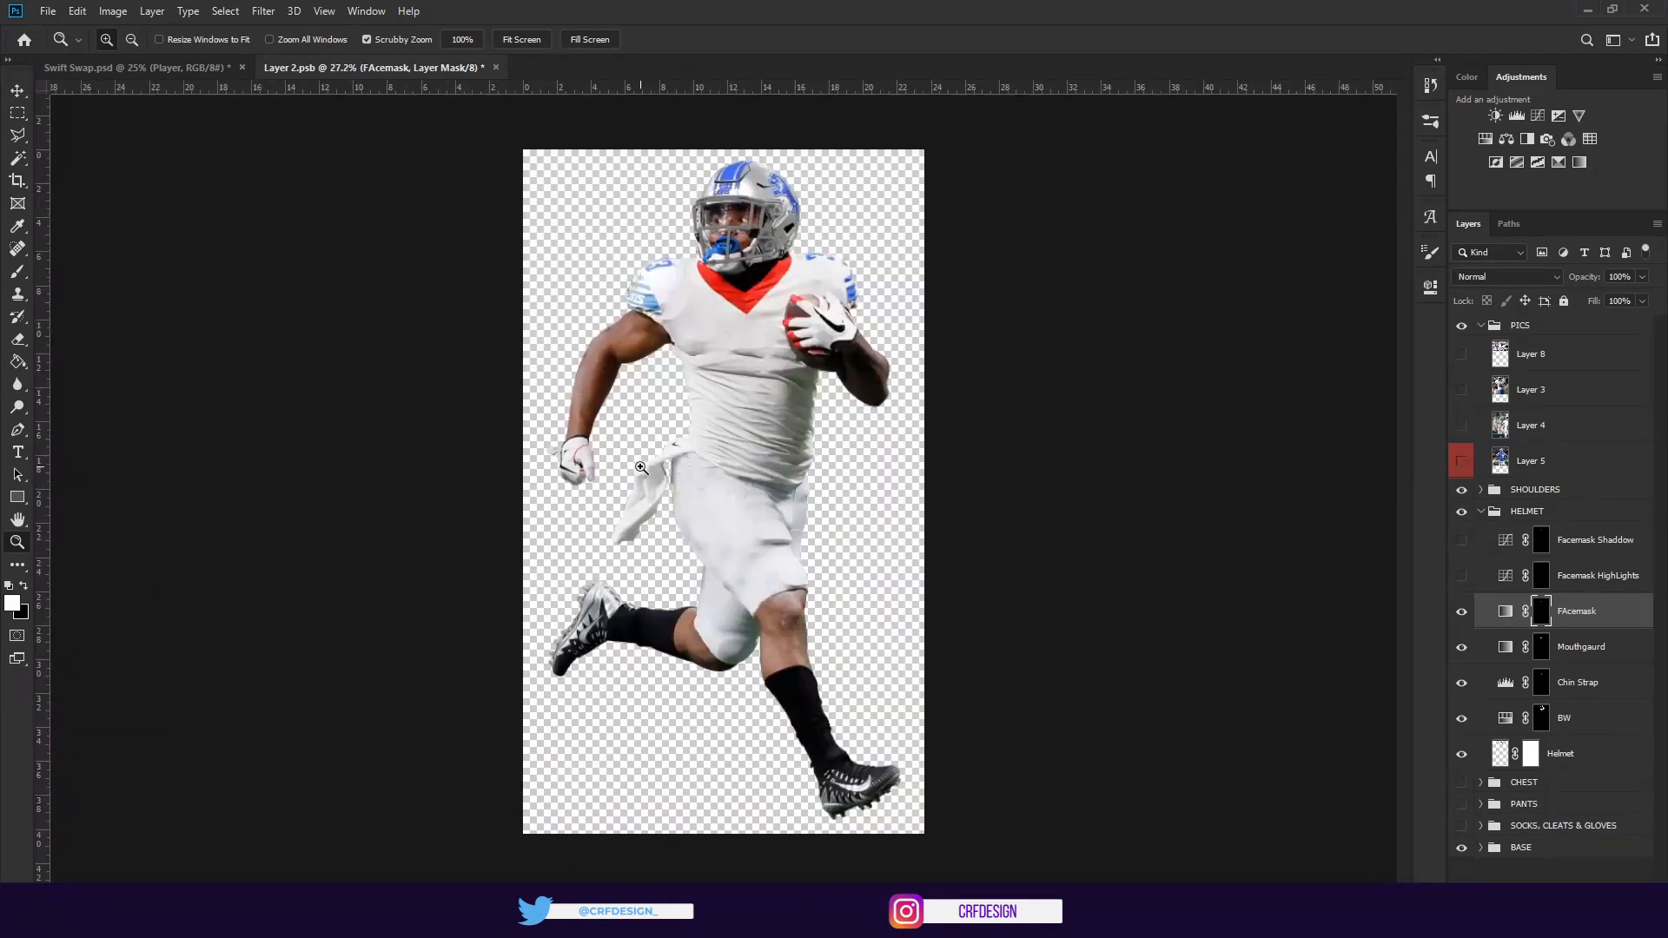
scroll(786, 197, up, 8)
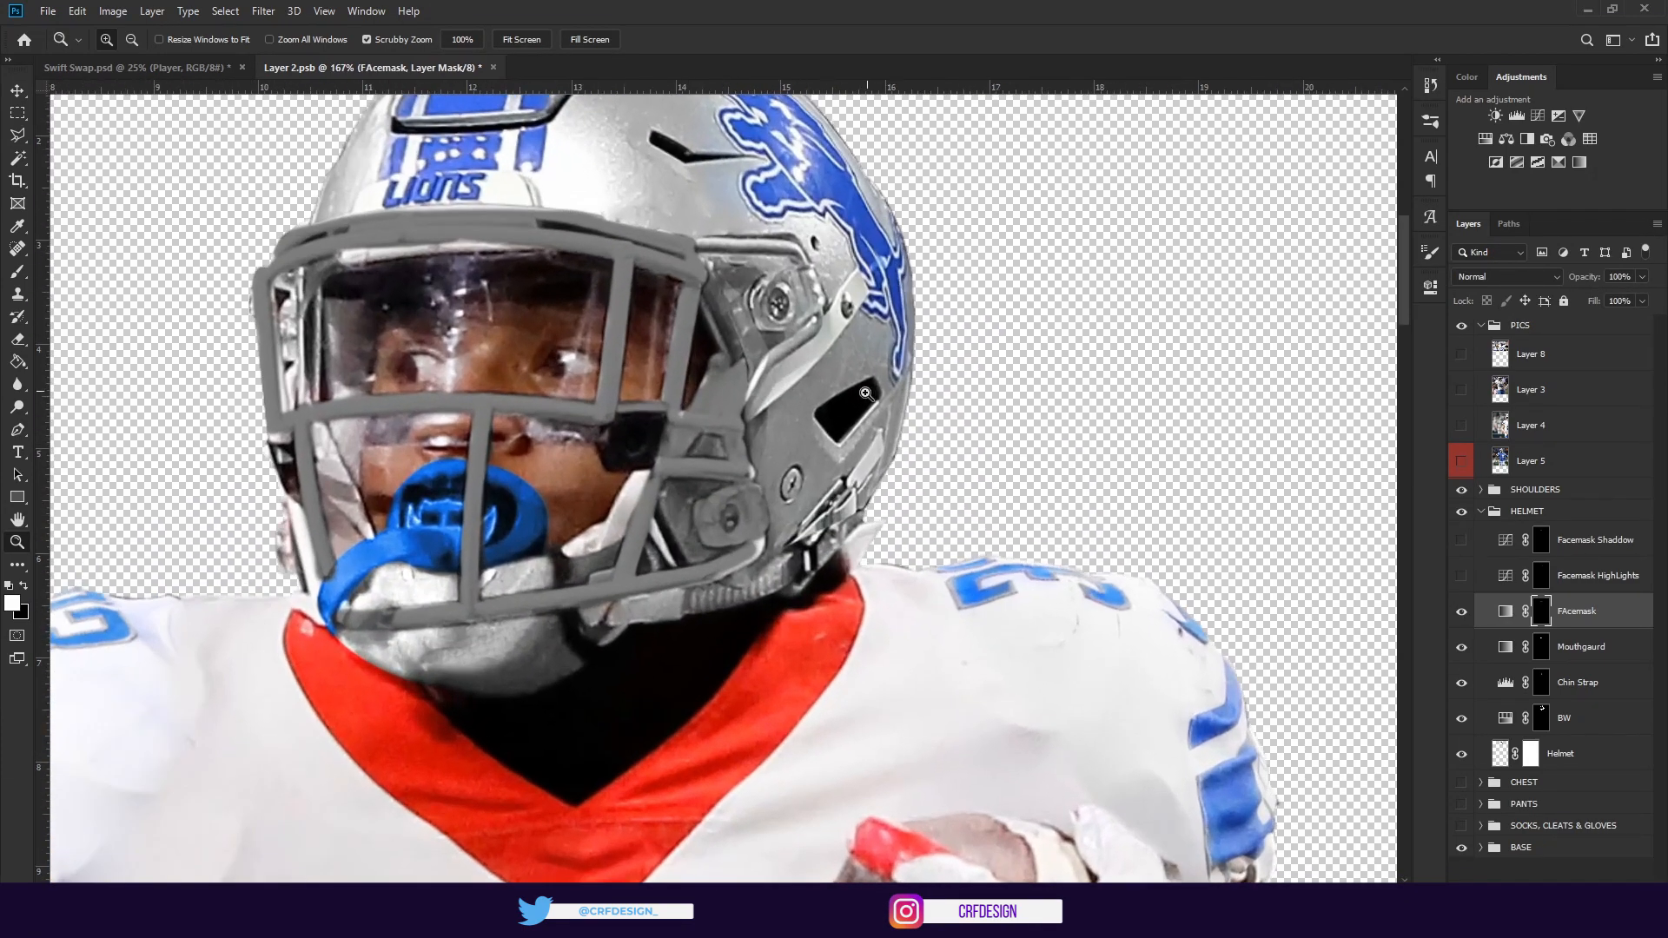
drag(830, 453, 887, 535)
Show the Facemask HighLights and Facemask Shaddow layers and inspect the Curves settings of each
double_click(1512, 580)
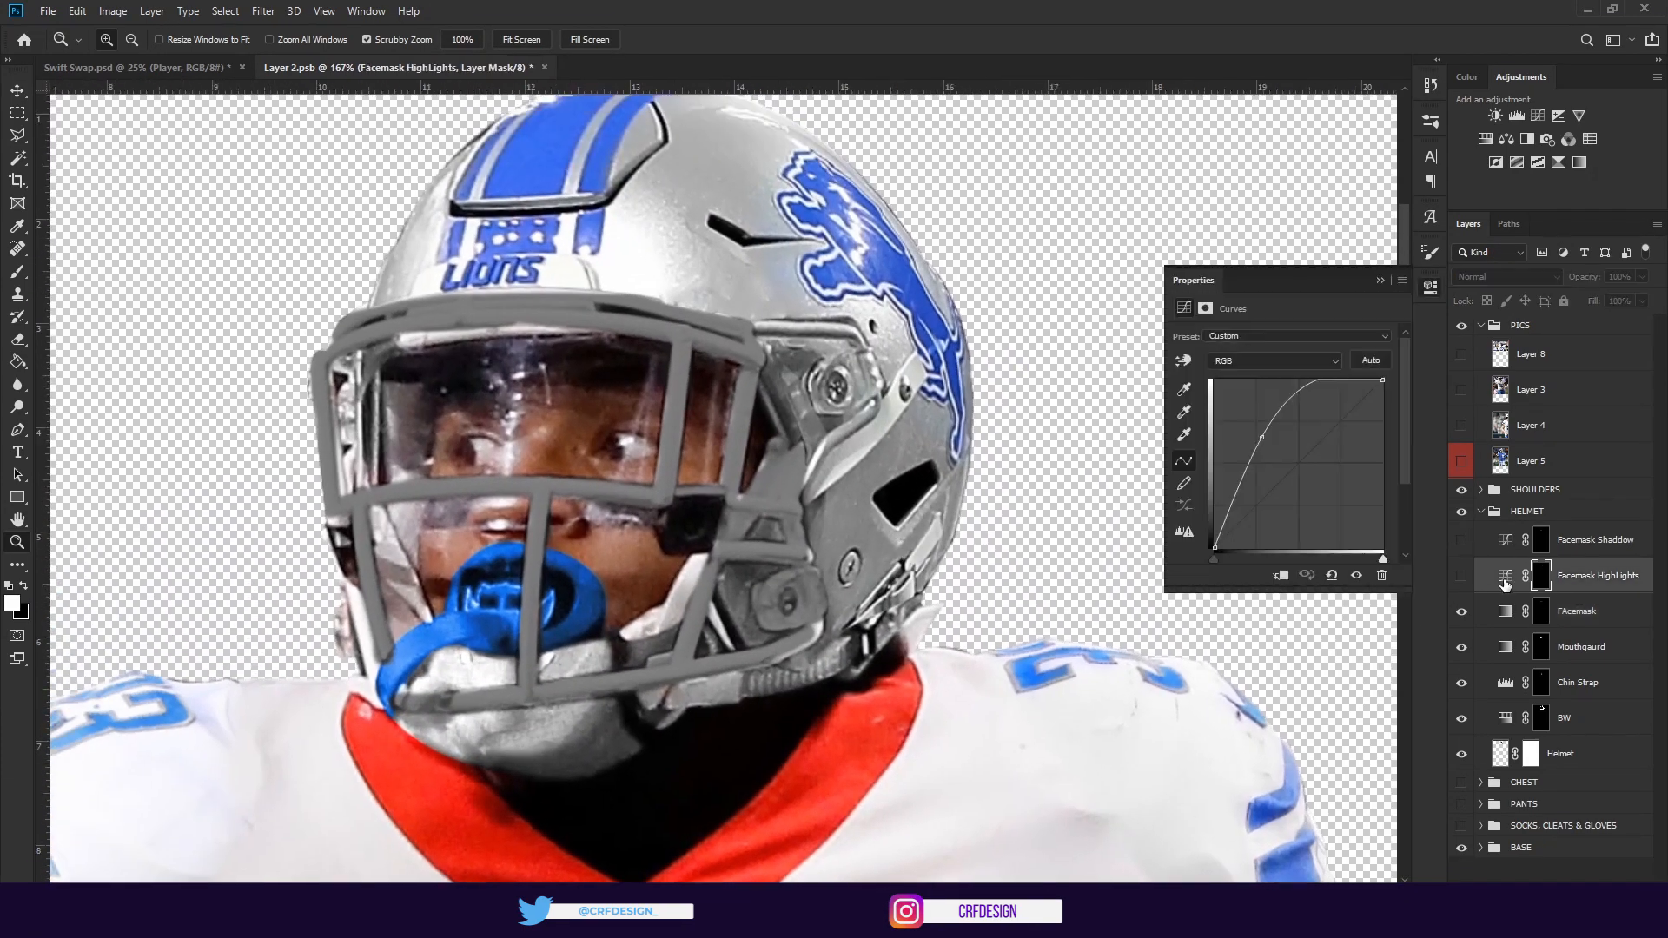
click(1461, 575)
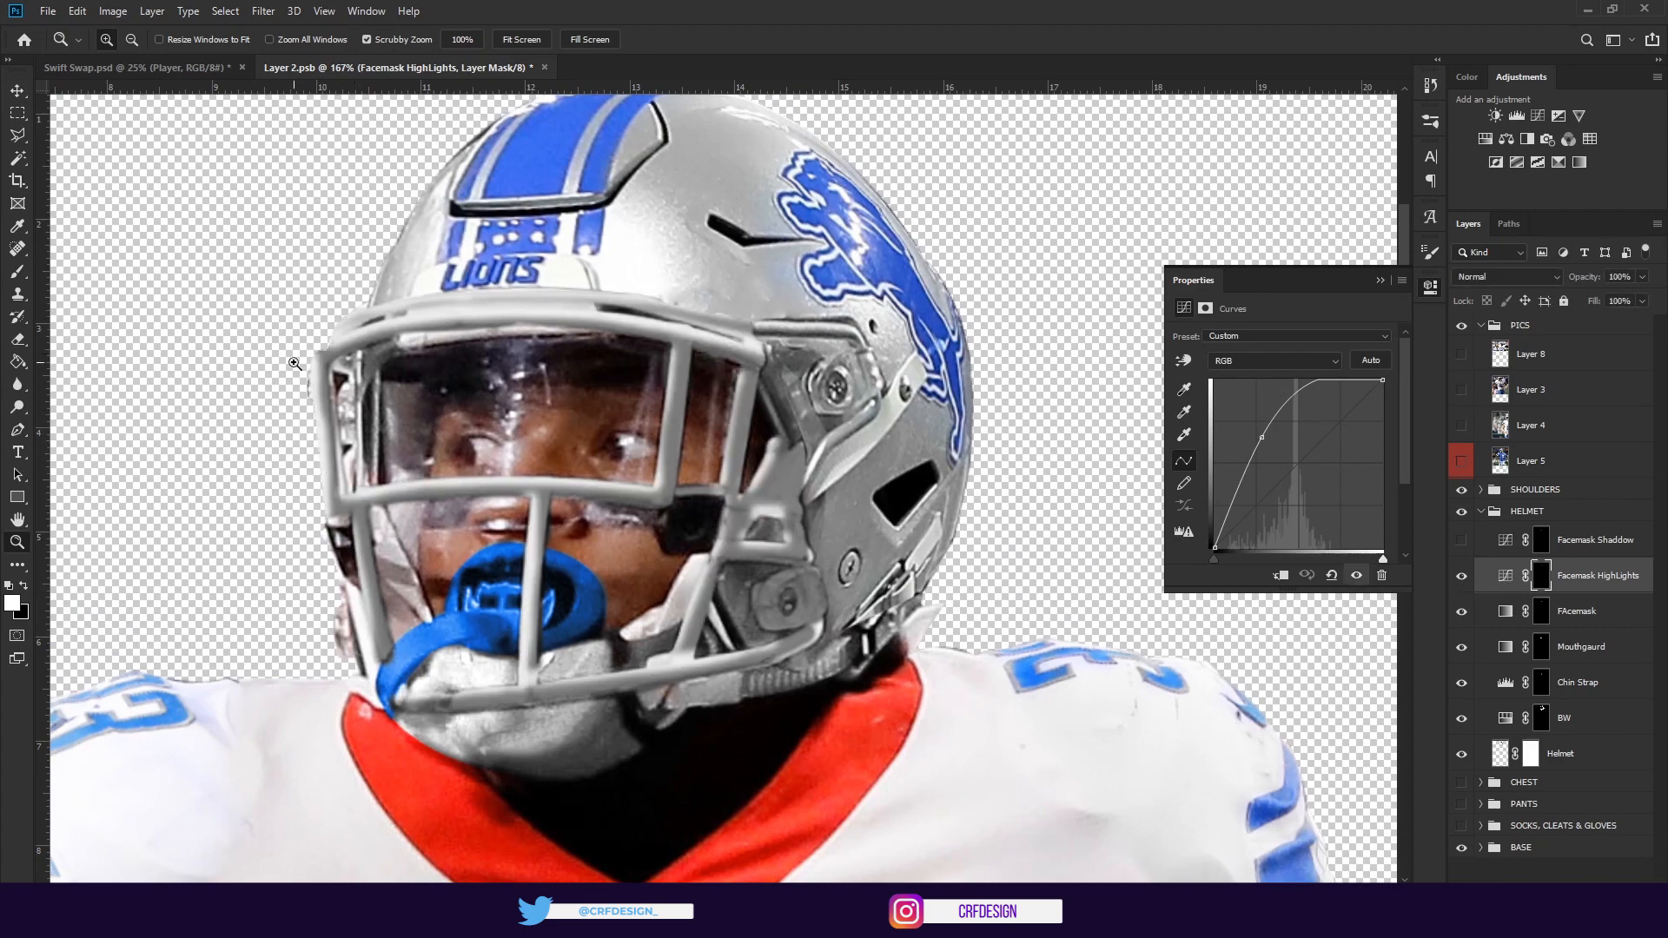
click(1461, 542)
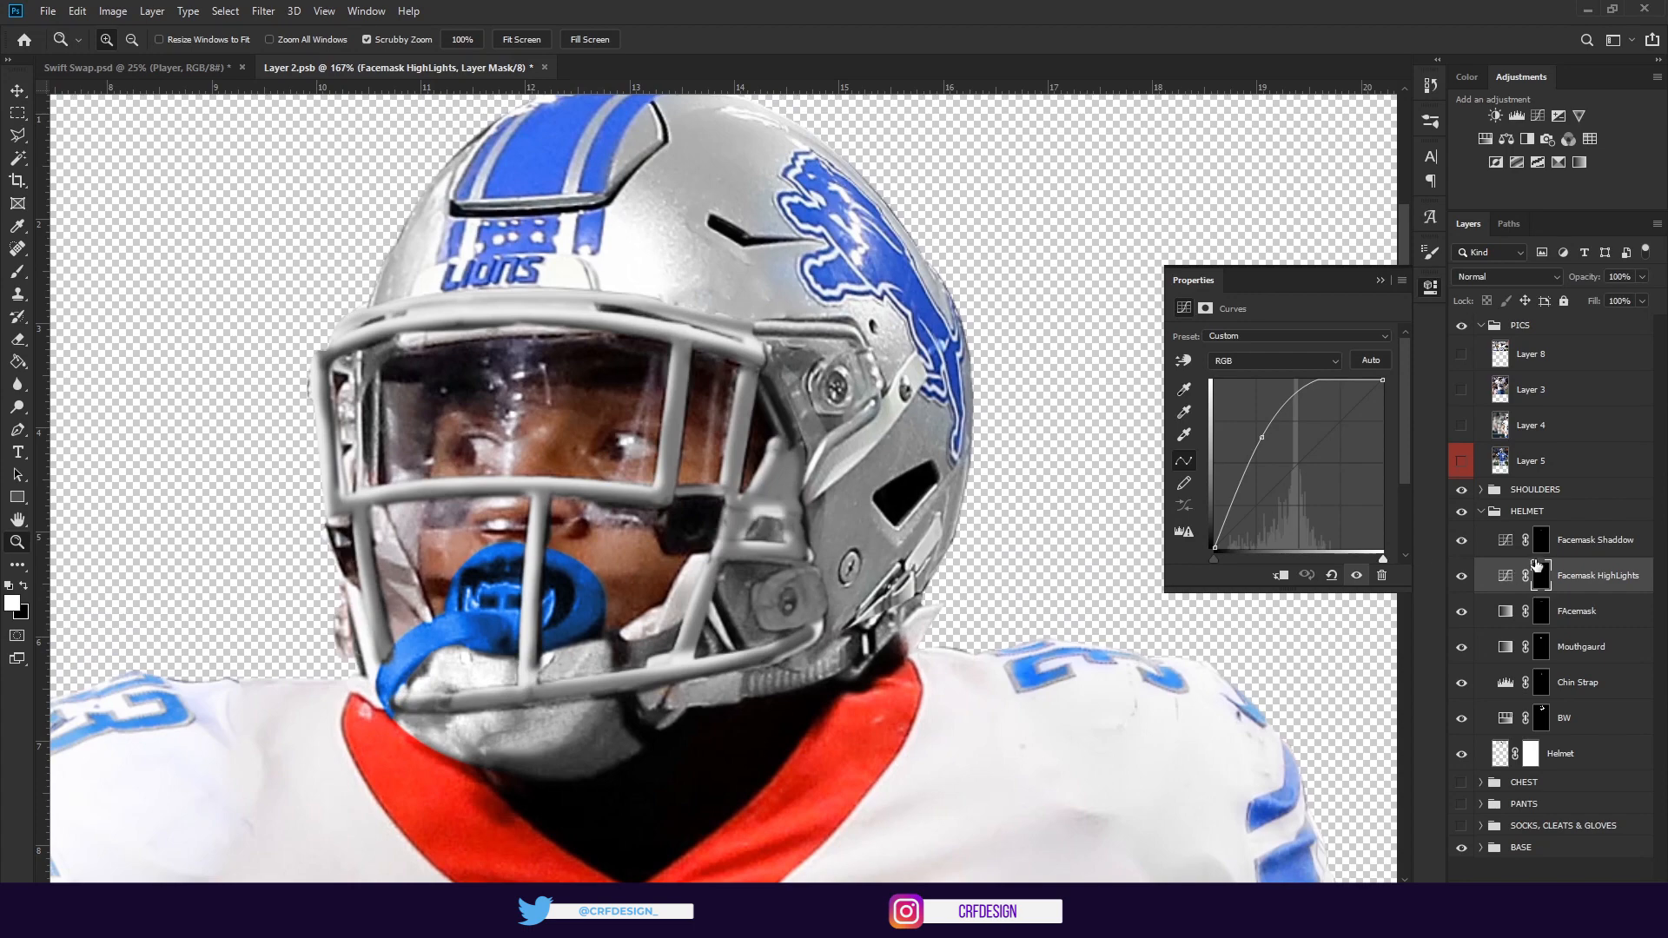
click(1509, 546)
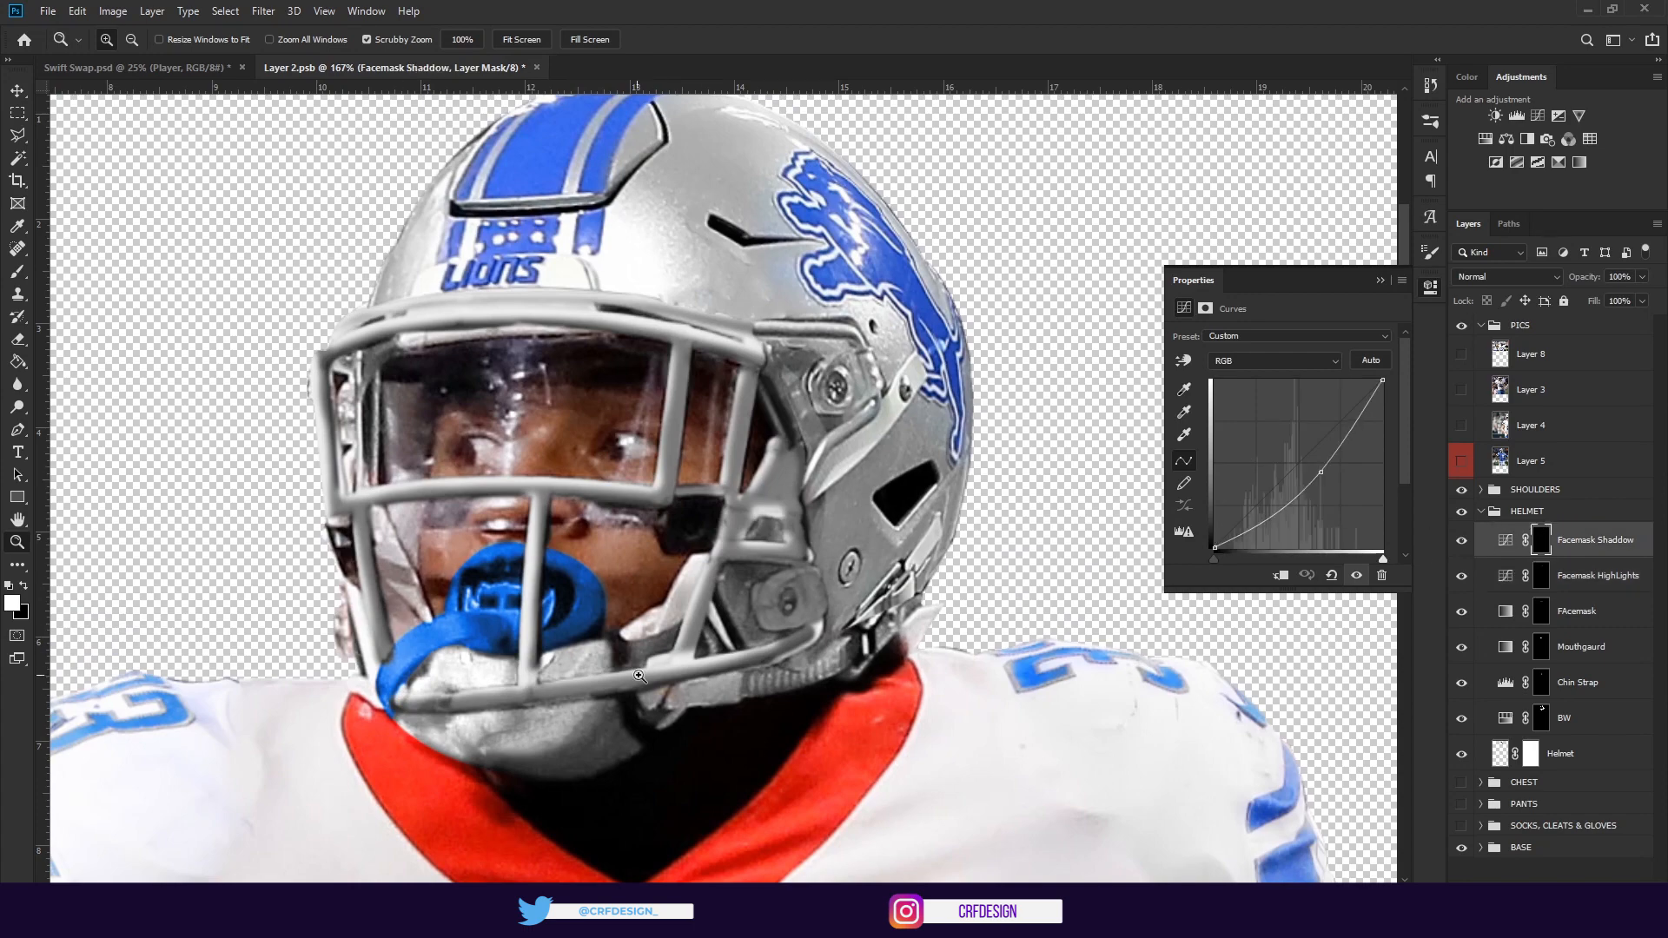
Toggle Facemask Shaddow off and on to compare its effect on the full player
drag(665, 534, 639, 543)
drag(746, 491, 639, 603)
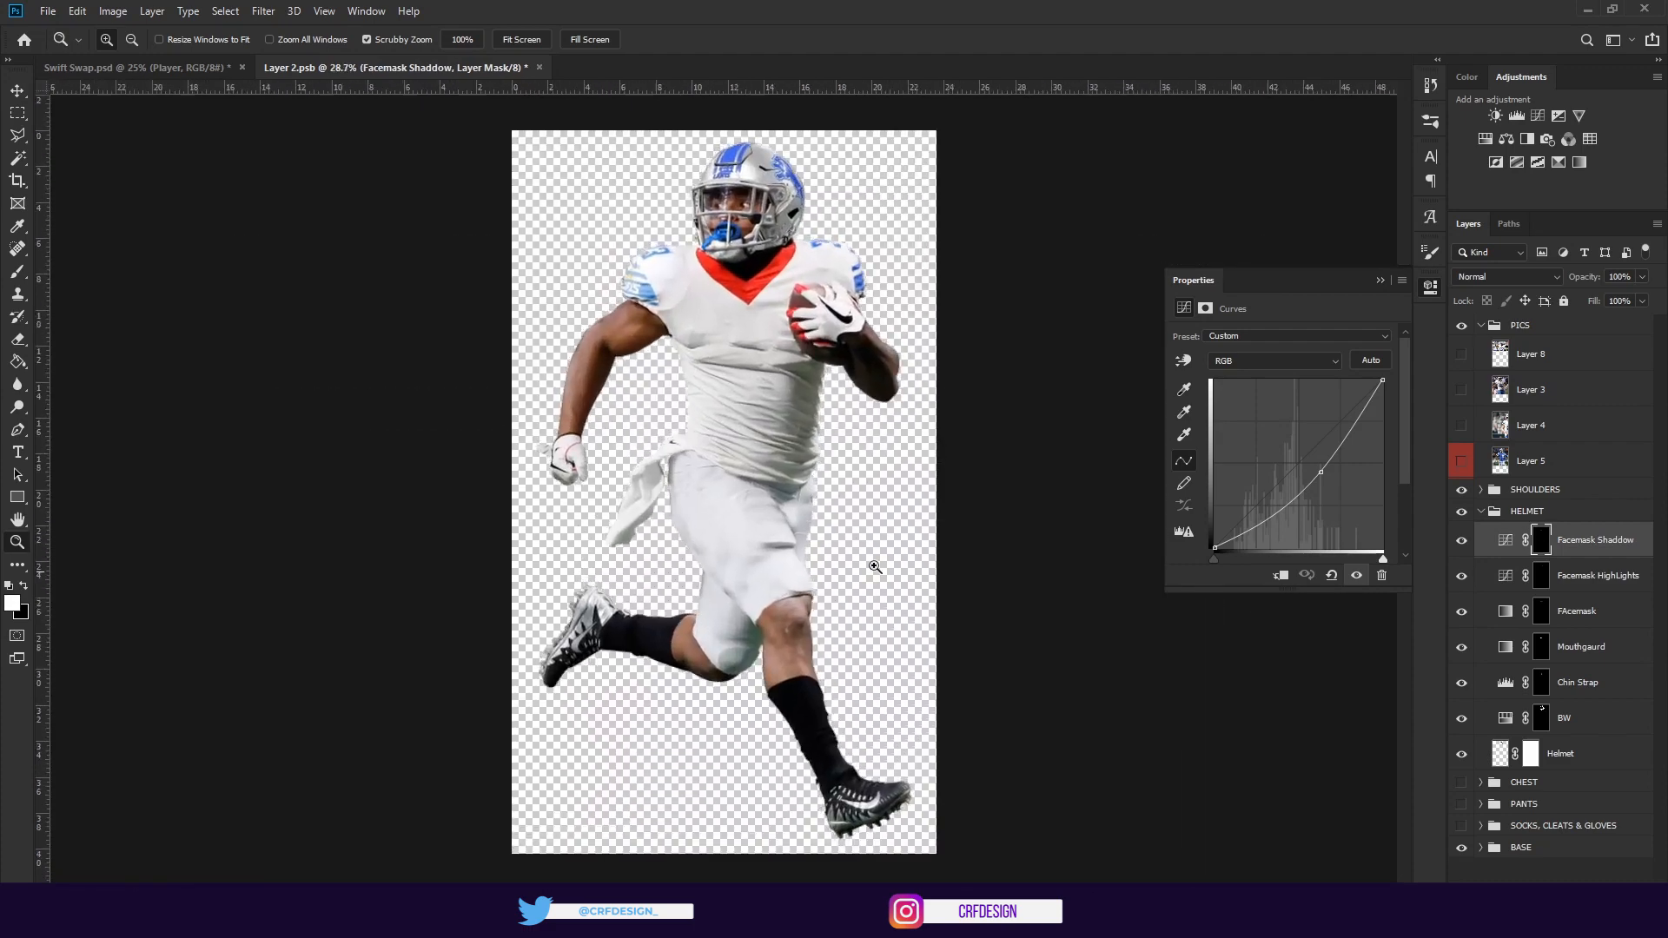
click(1461, 540)
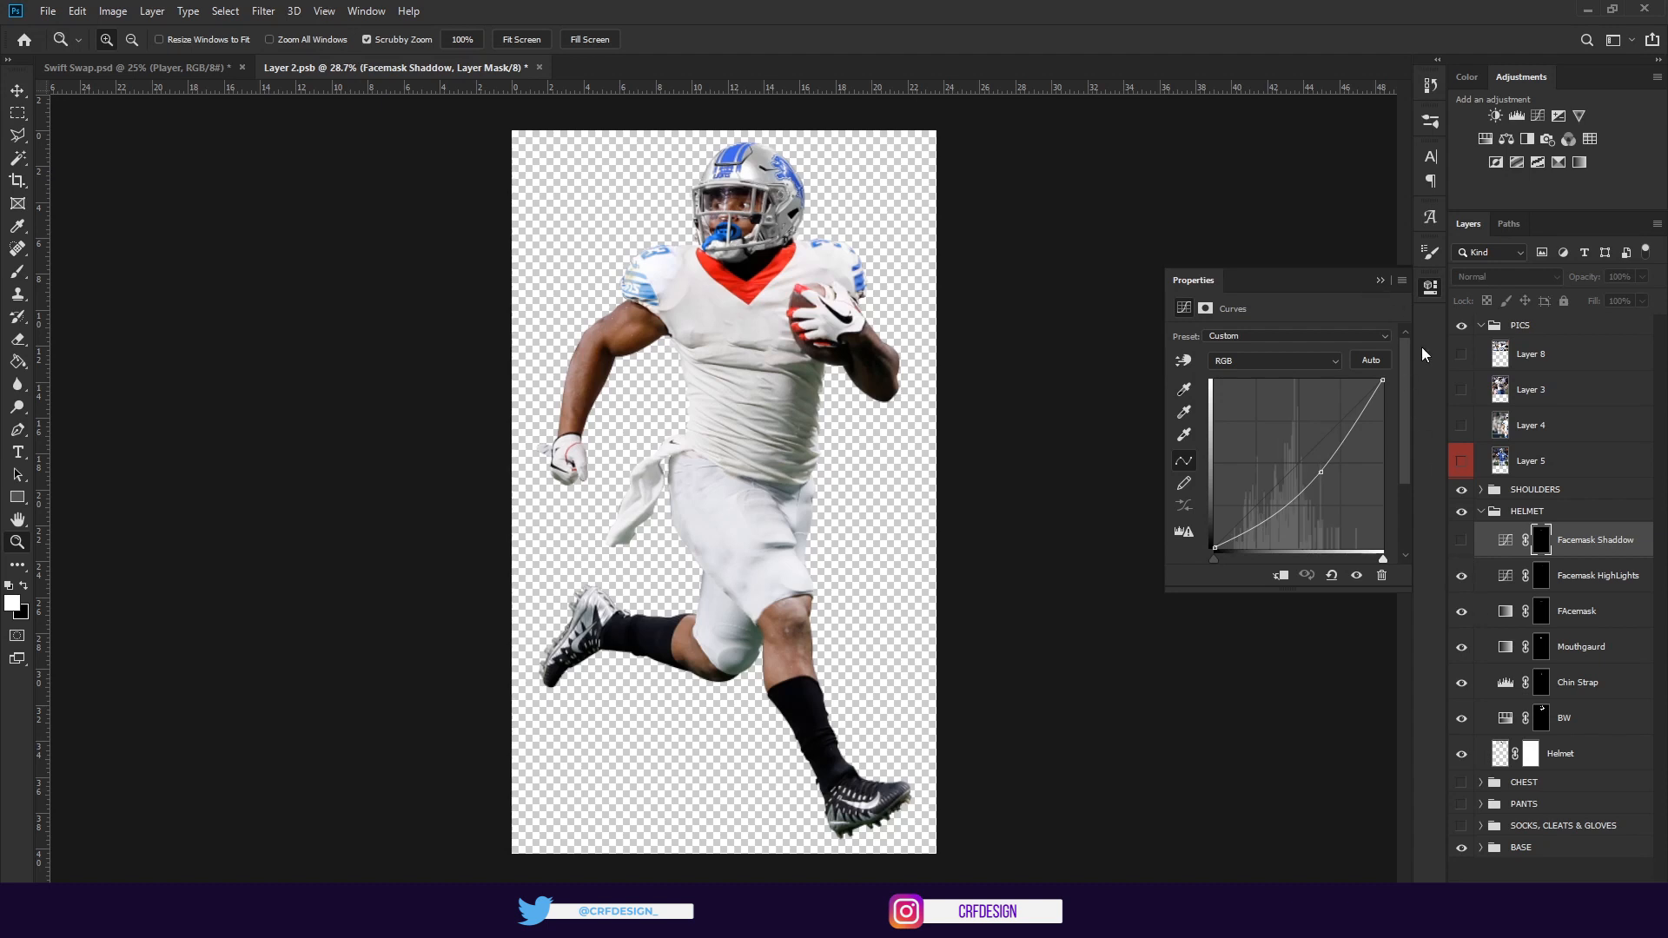
click(1462, 540)
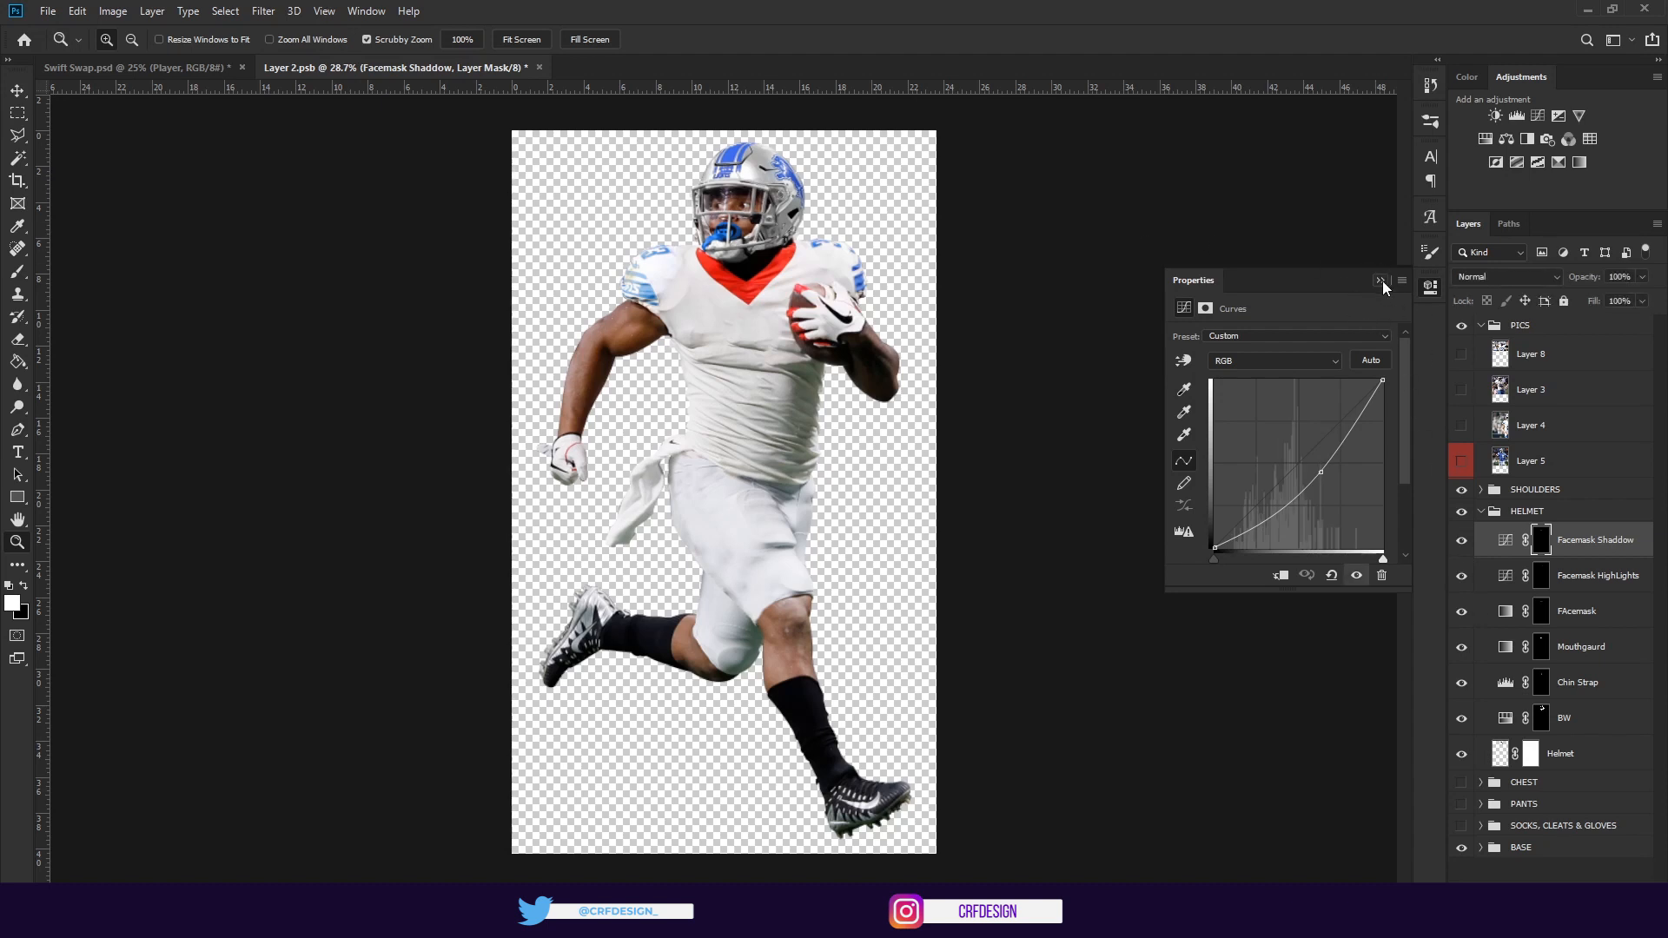
Collapse the HELMET group and make the CHEST group visible
click(1380, 280)
click(1480, 511)
click(1461, 533)
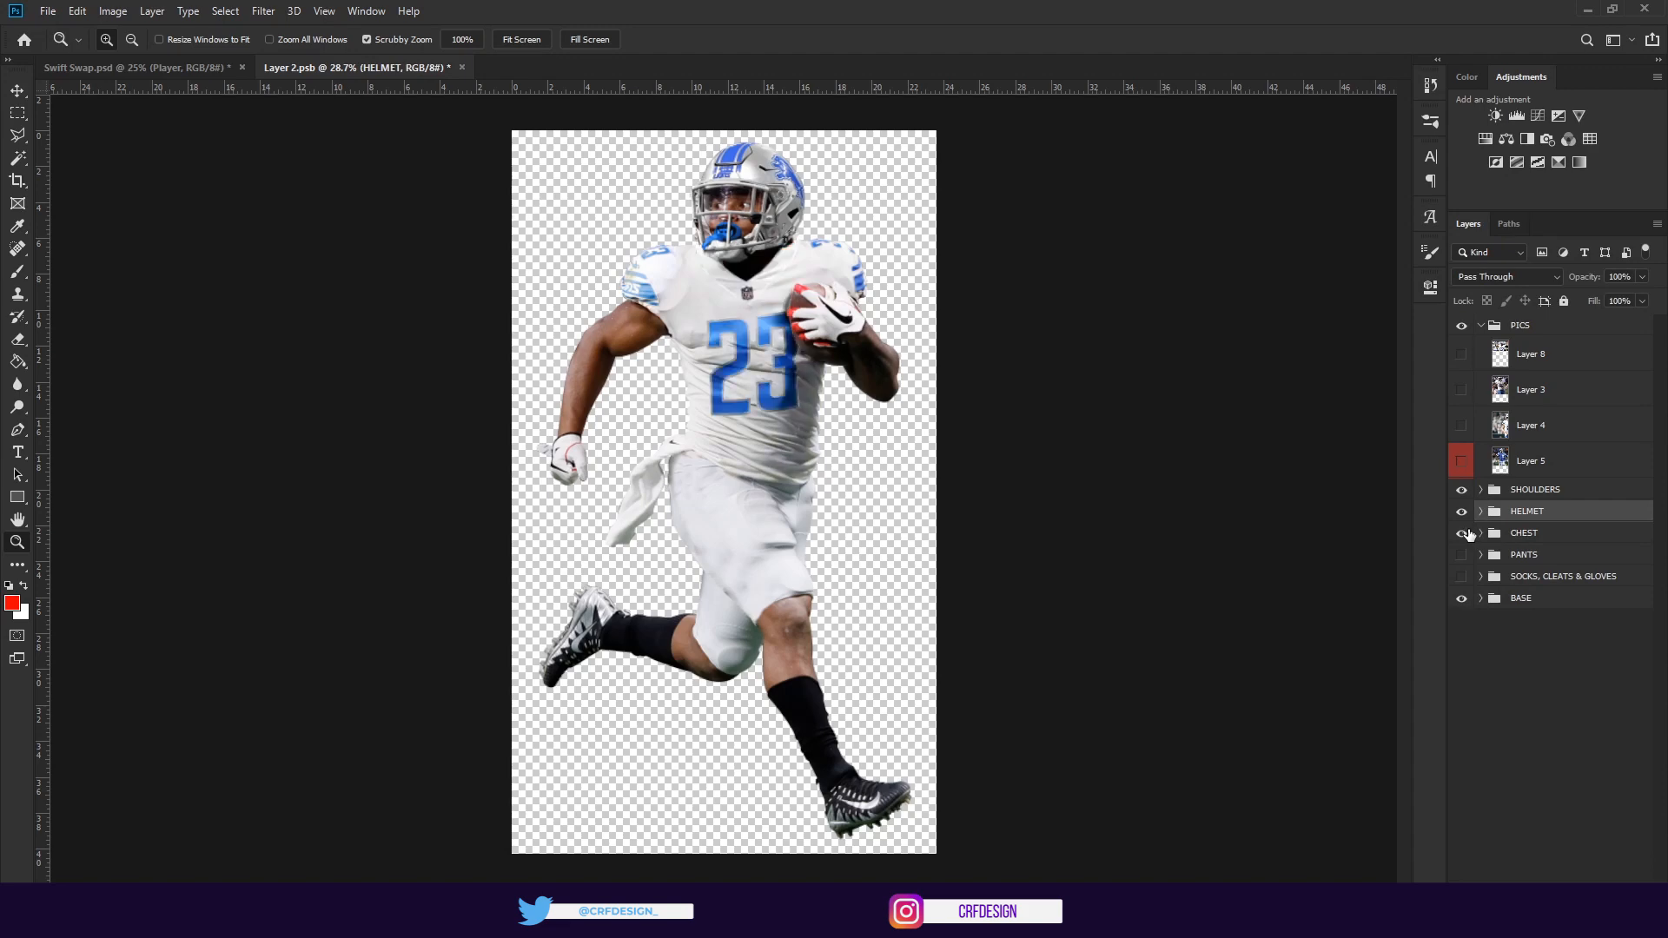
Expand the CHEST group and hide its layers from Color Fill 1 down to Chest Color
drag(686, 261, 803, 319)
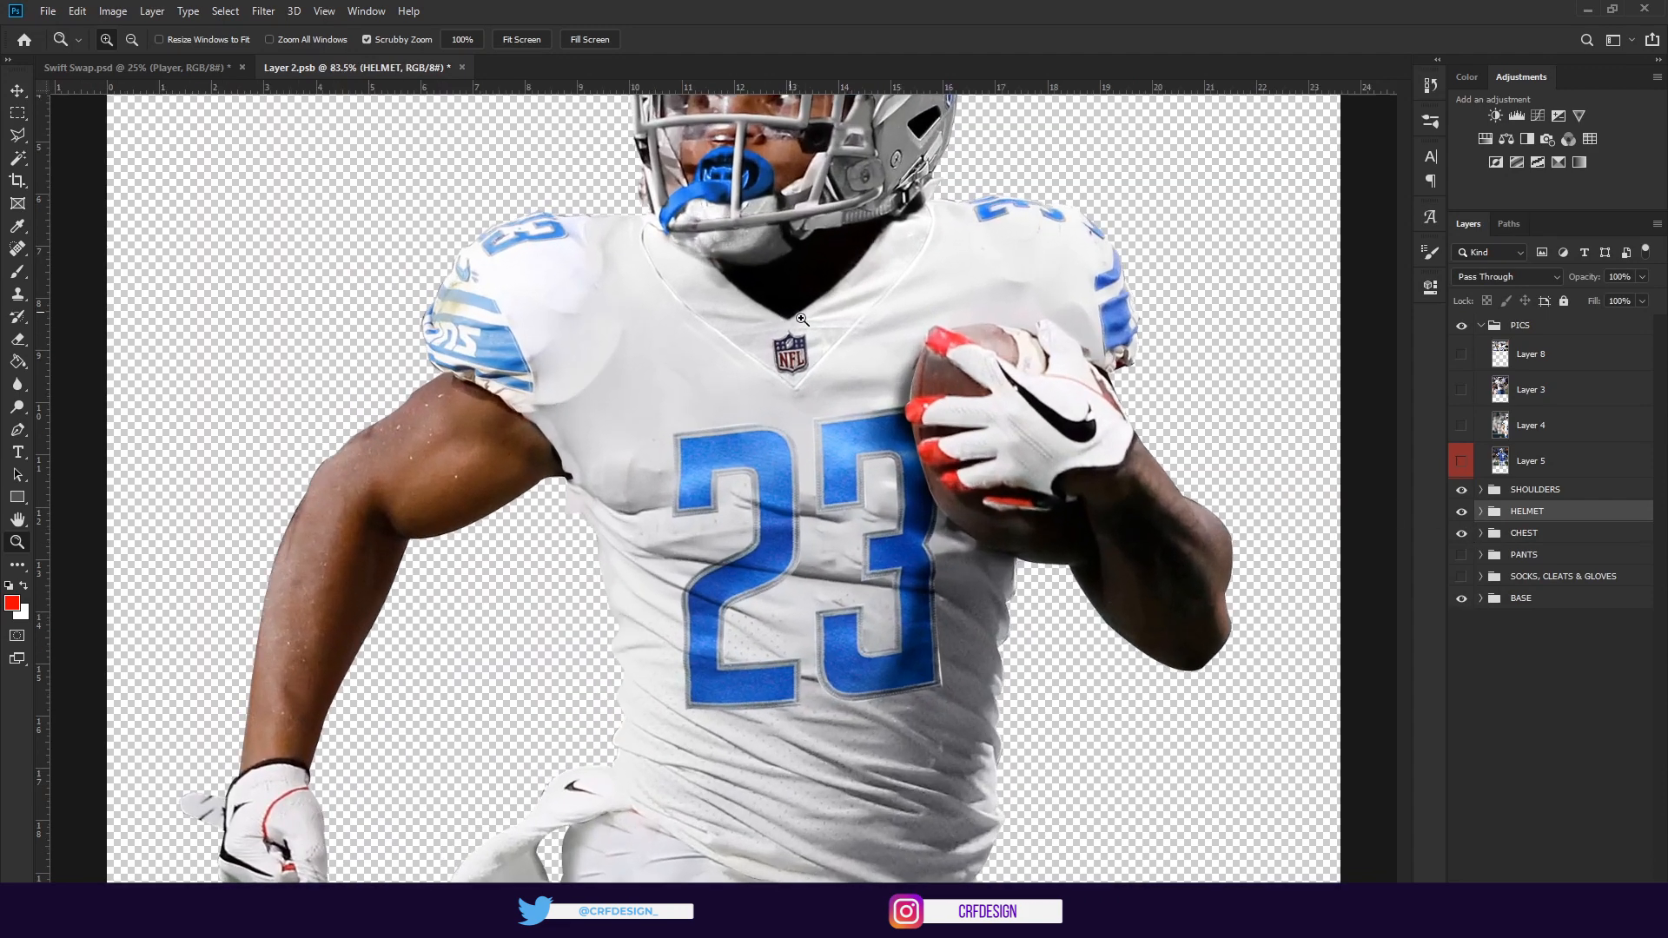
click(1480, 534)
click(1477, 563)
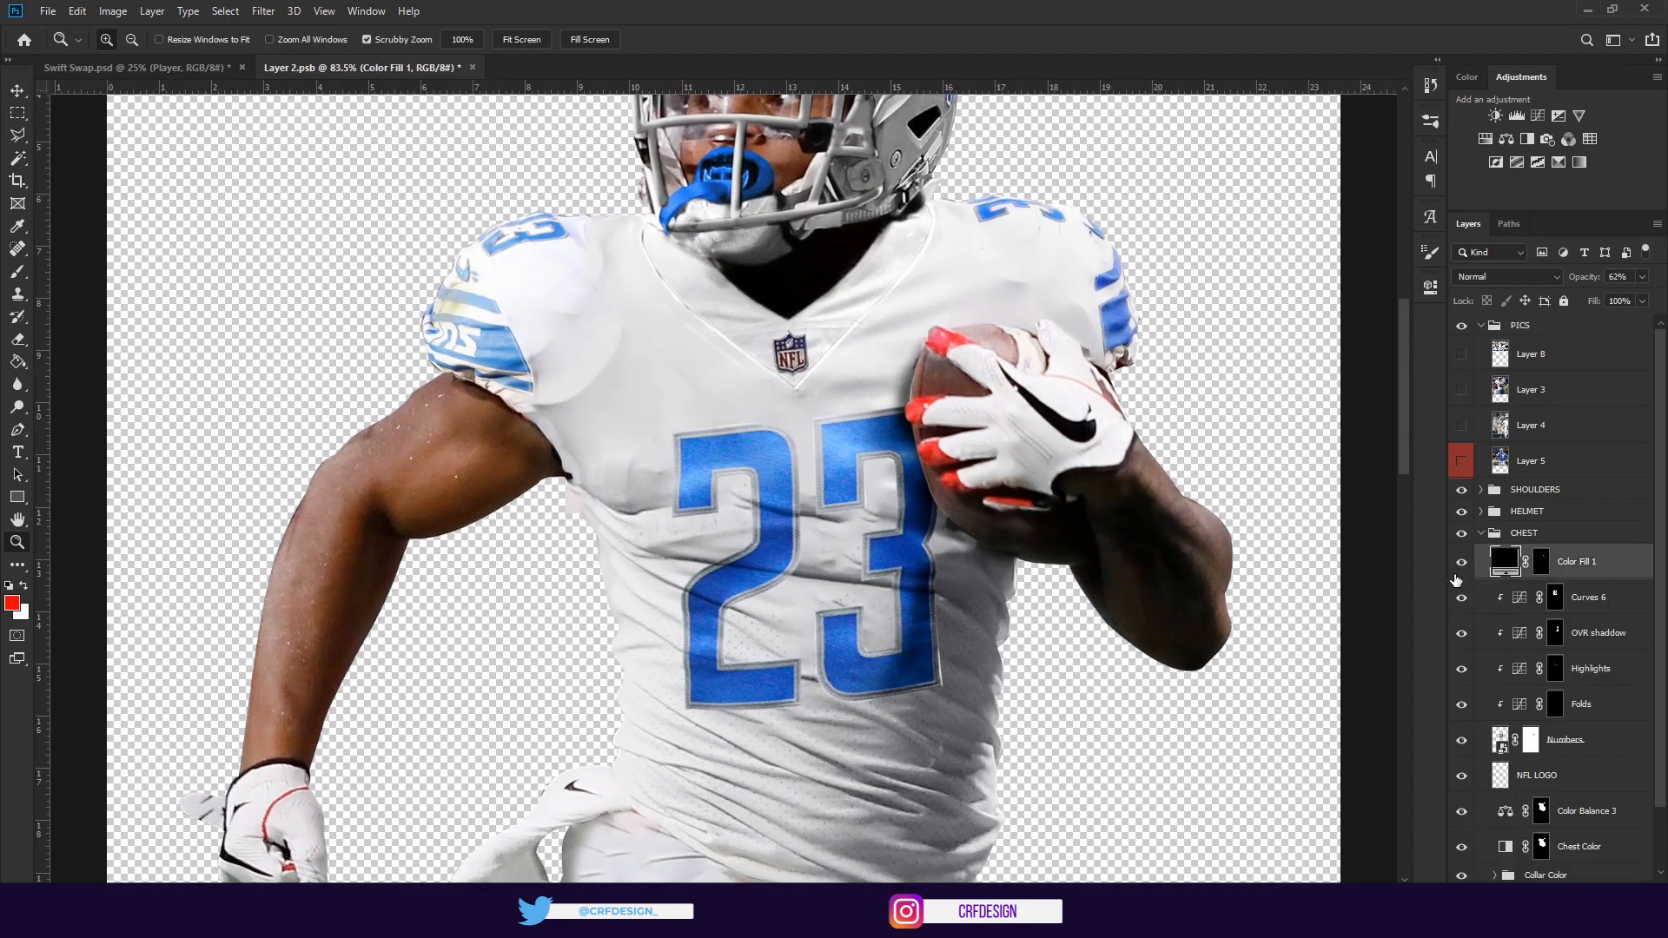
drag(1455, 573, 1471, 766)
scroll(1473, 761, down, 2)
click(1464, 667)
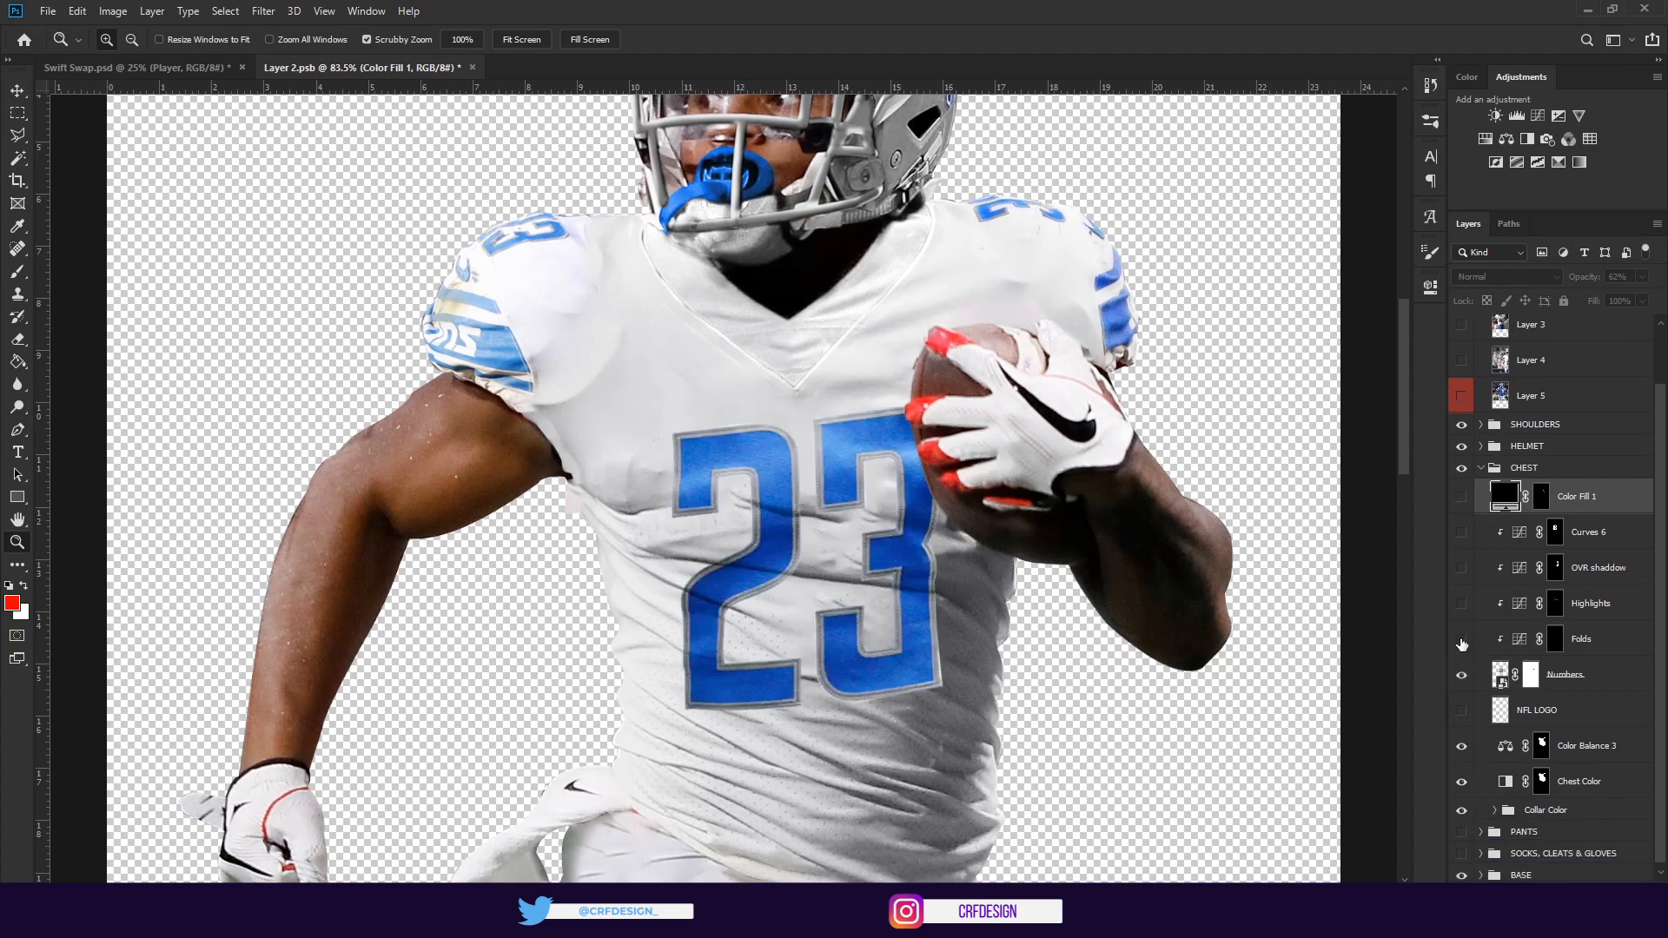
drag(1462, 675, 1464, 768)
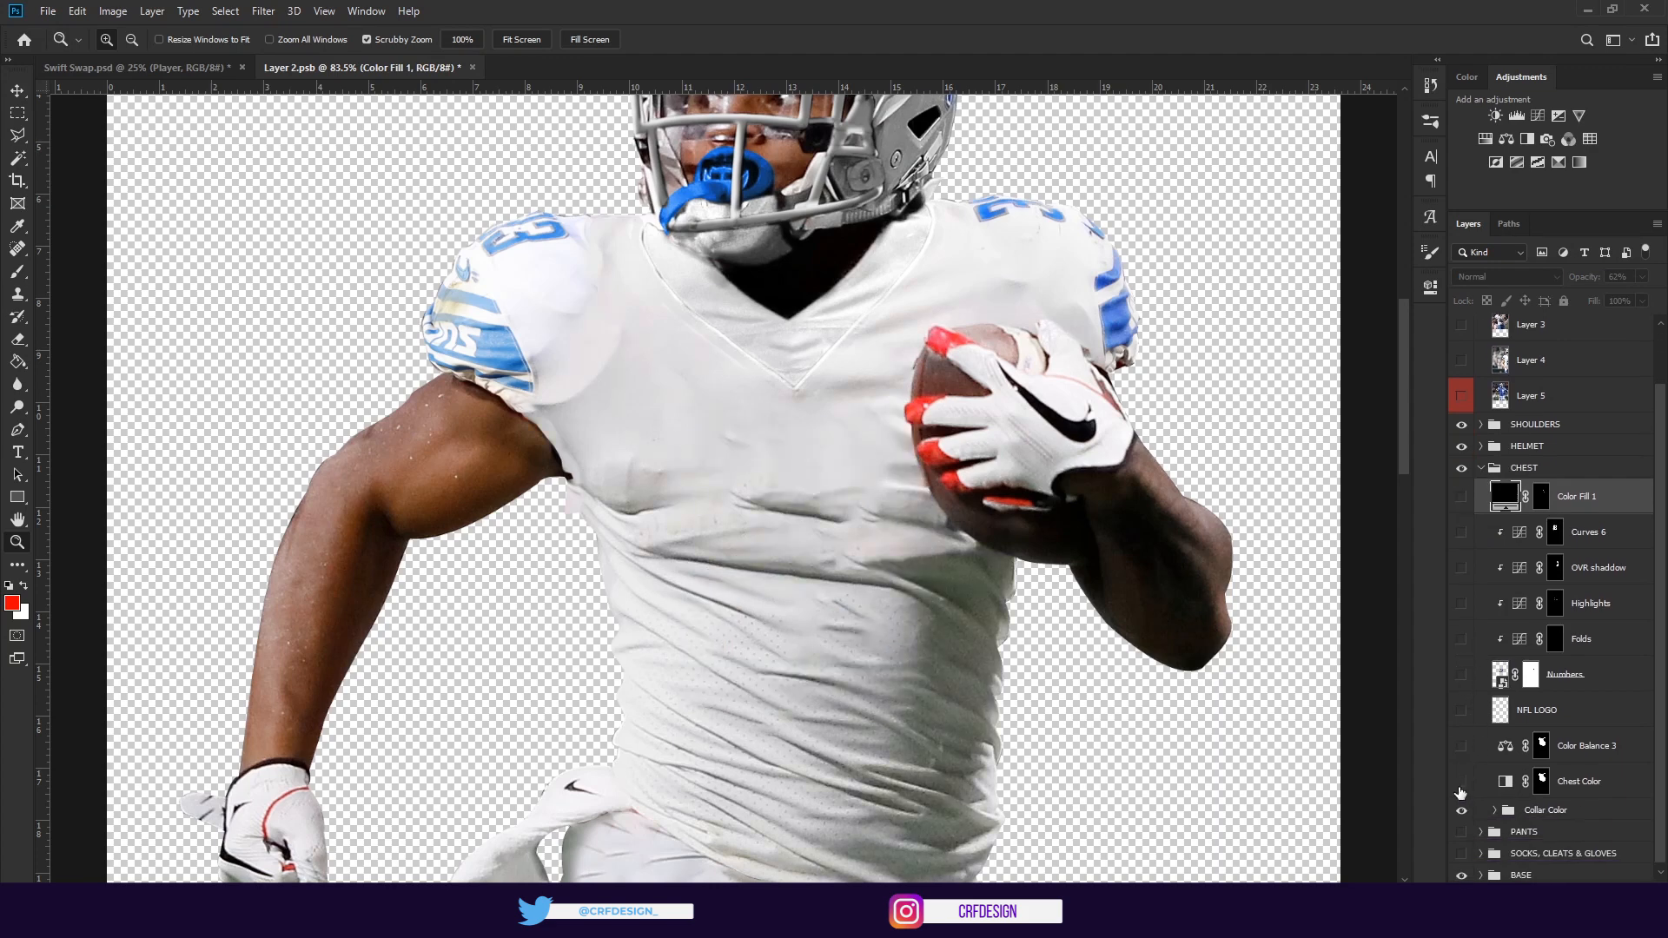
Toggle the Chest Color layer to compare the jersey's tone, leaving Chest Color and Color Balance 3 visible
click(1542, 783)
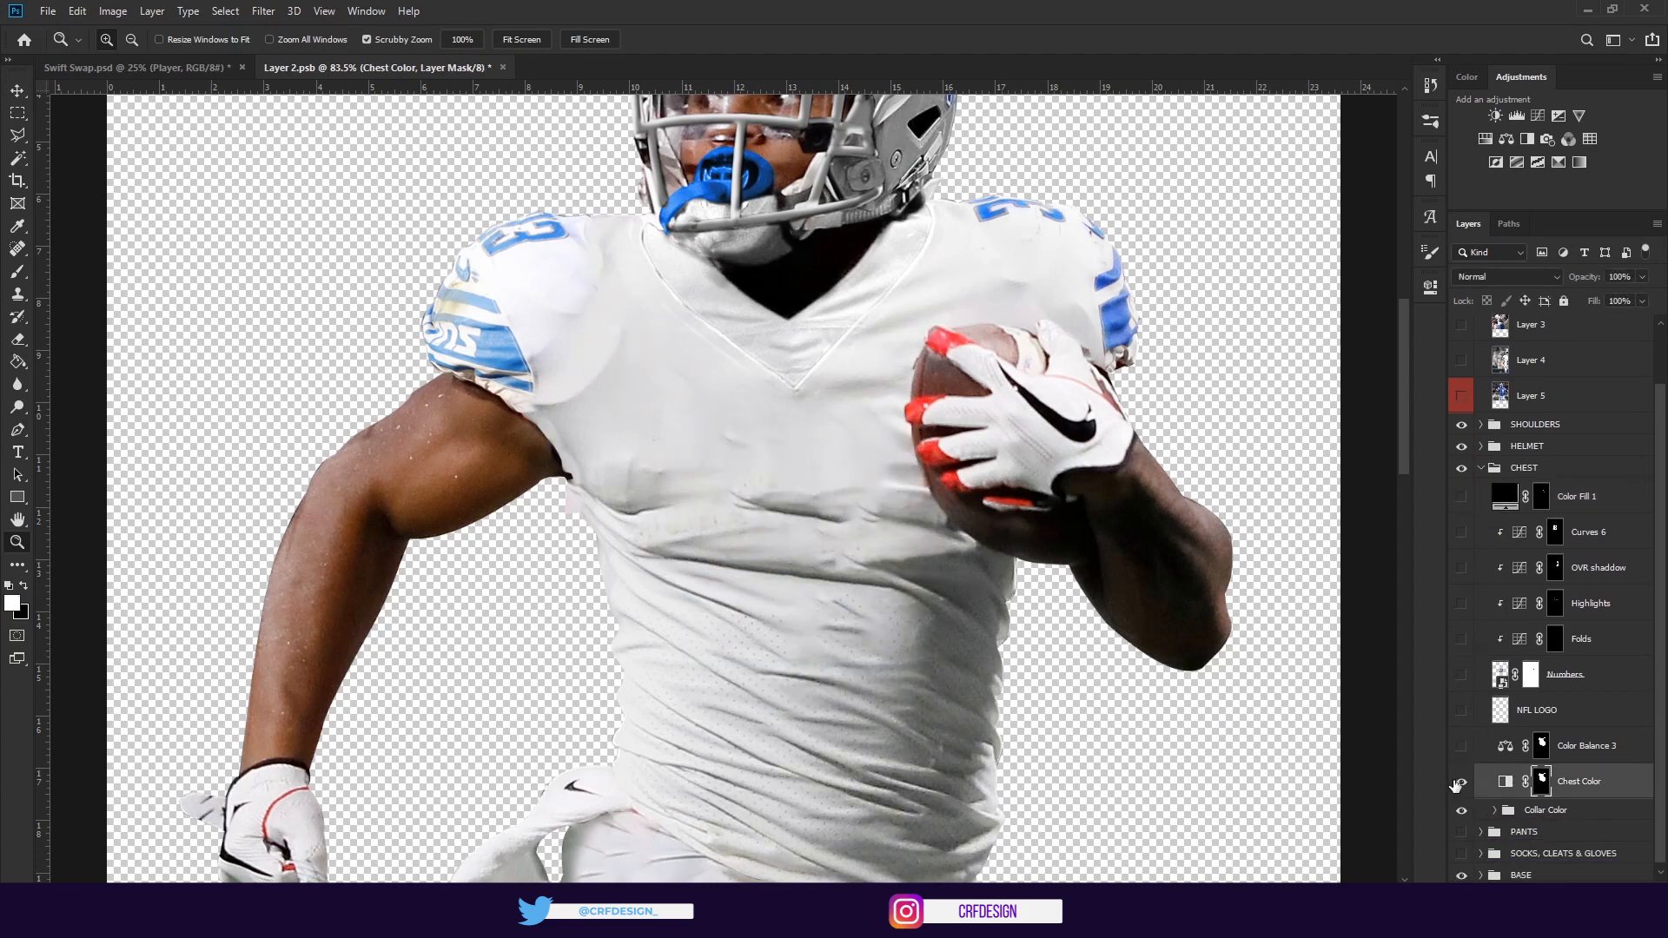
click(1461, 781)
drag(909, 601, 886, 461)
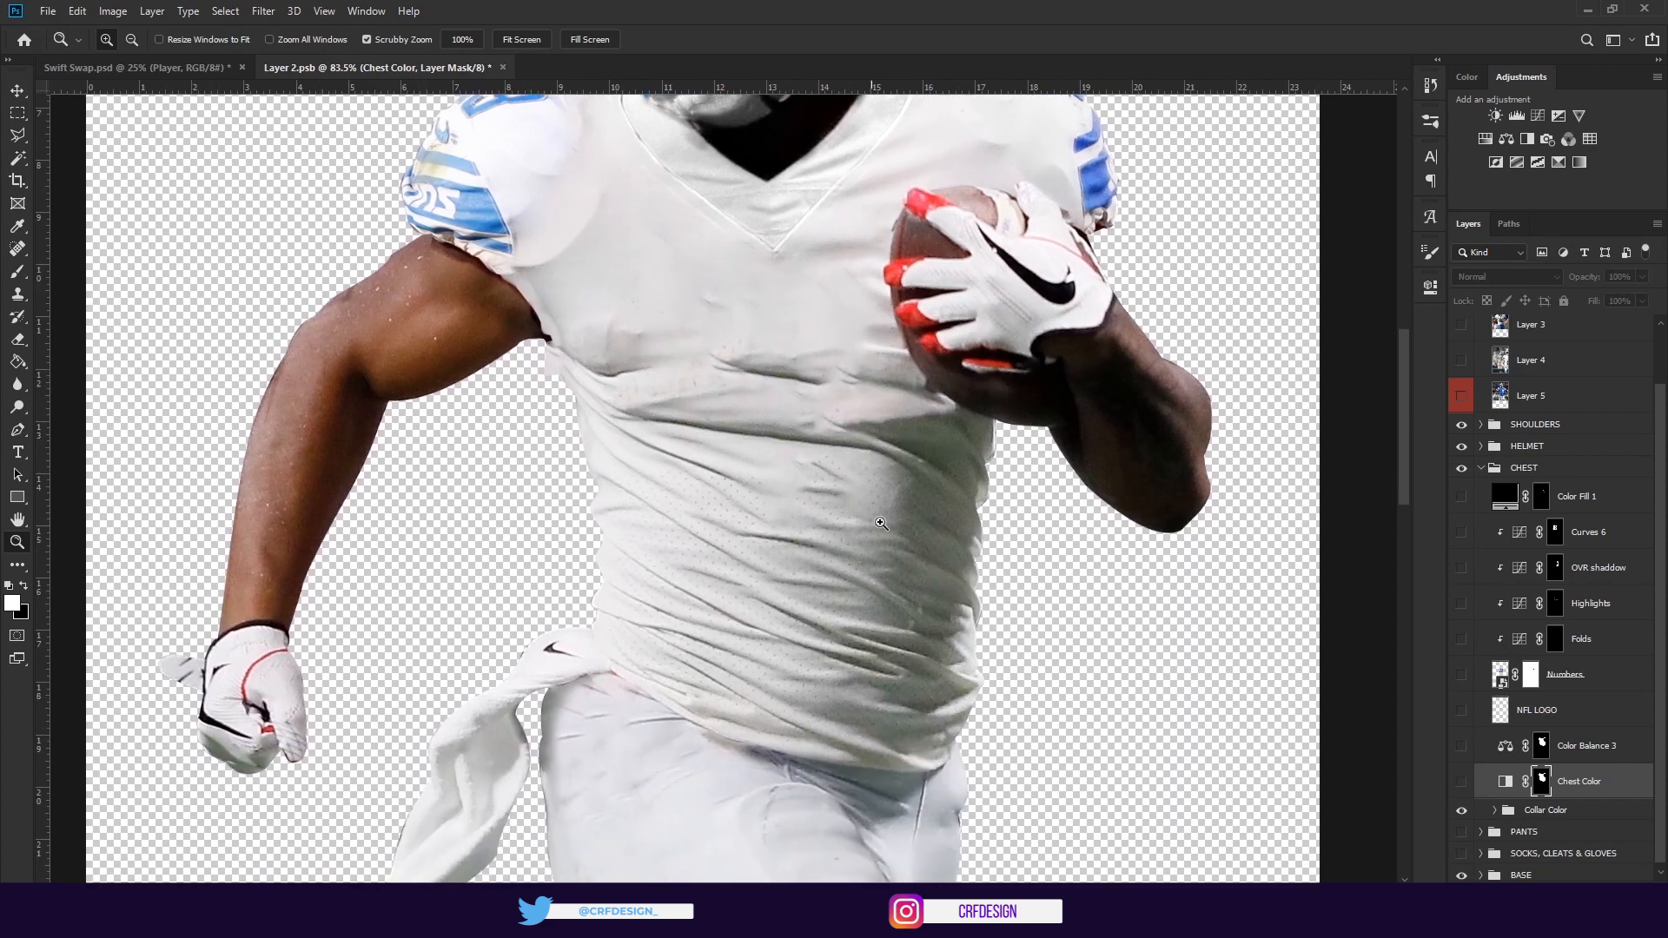
key(ctrl+2)
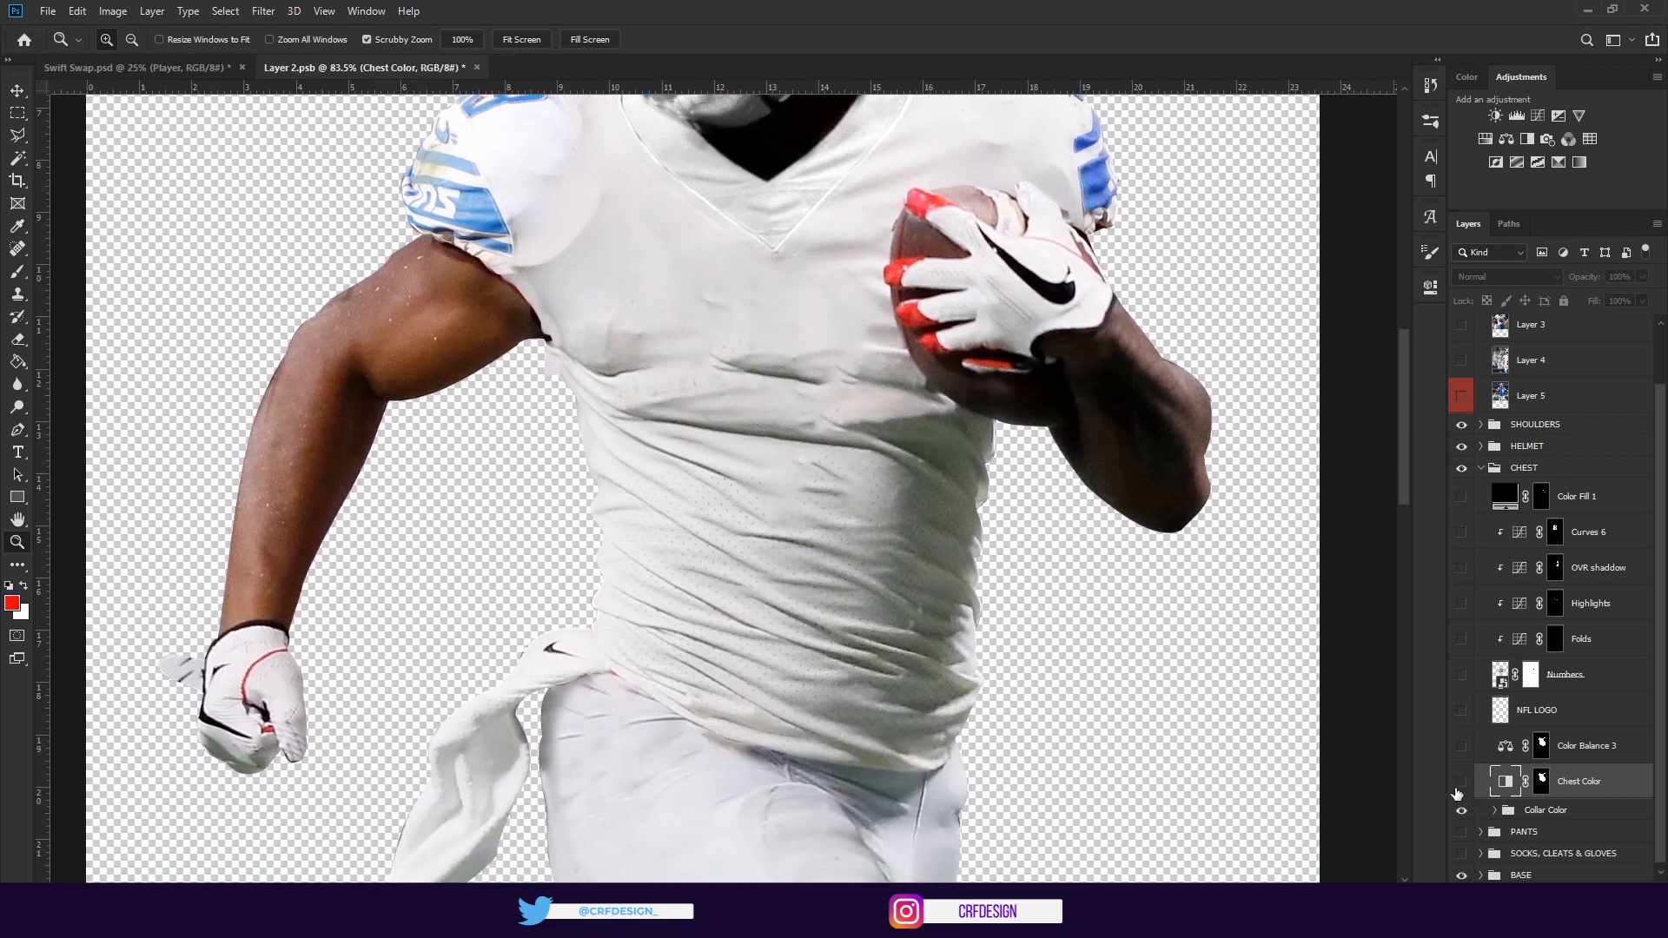
click(1460, 785)
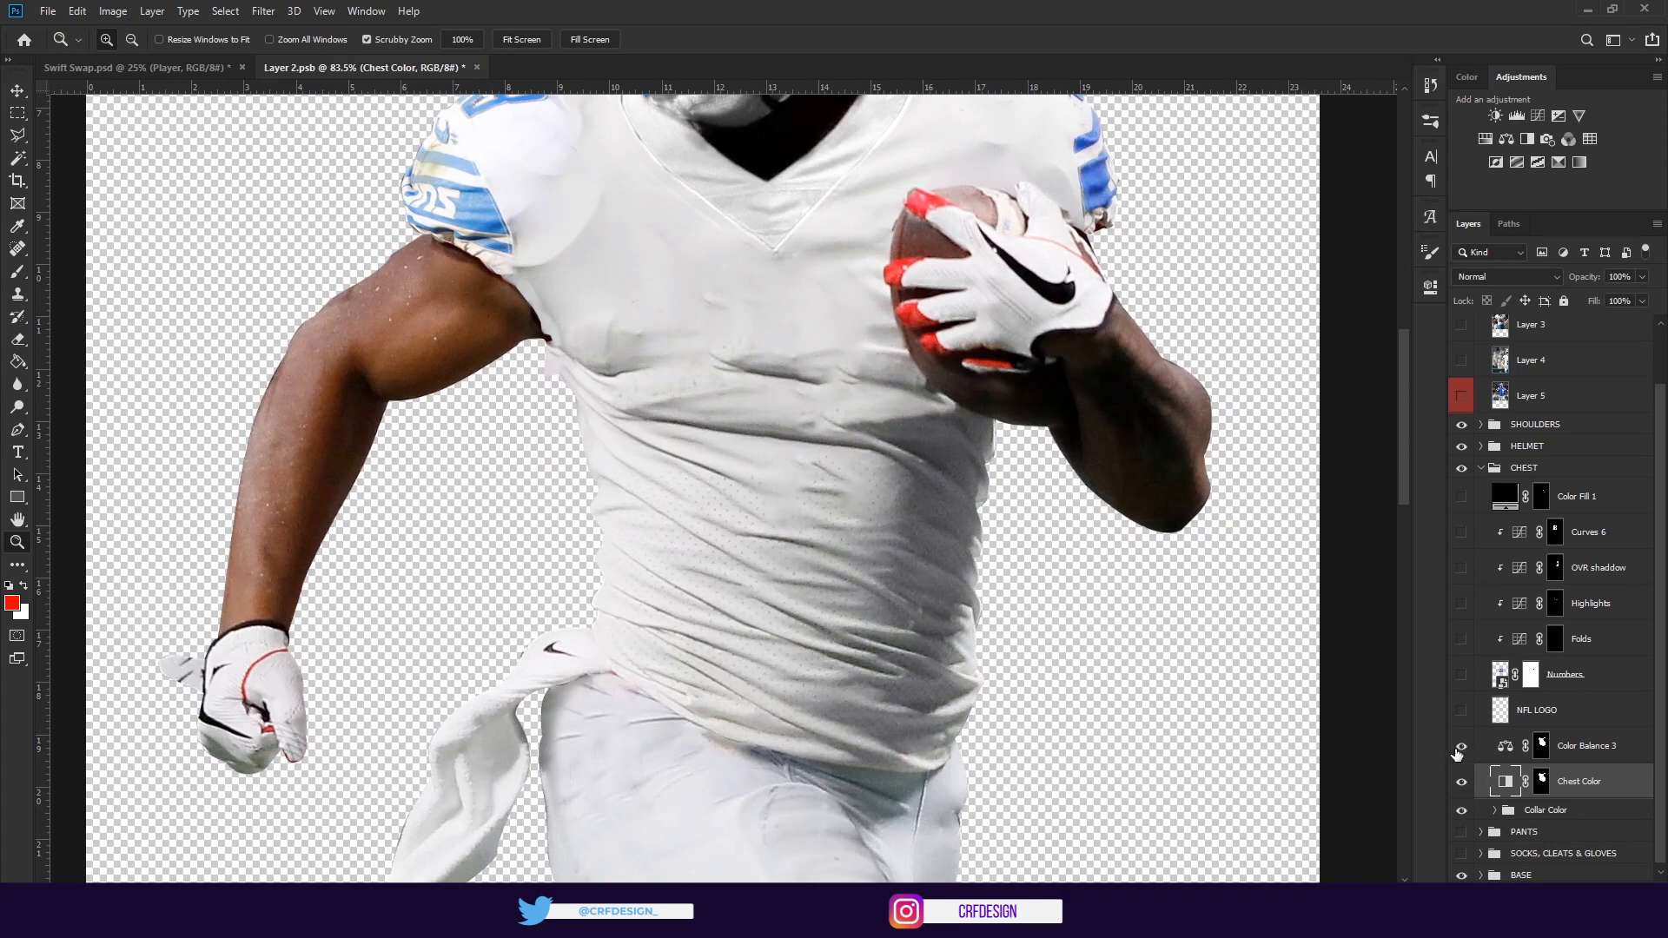
Inspect the Color Balance 3 settings and toggle the layer off and on to compare the jersey's tint
double_click(1504, 752)
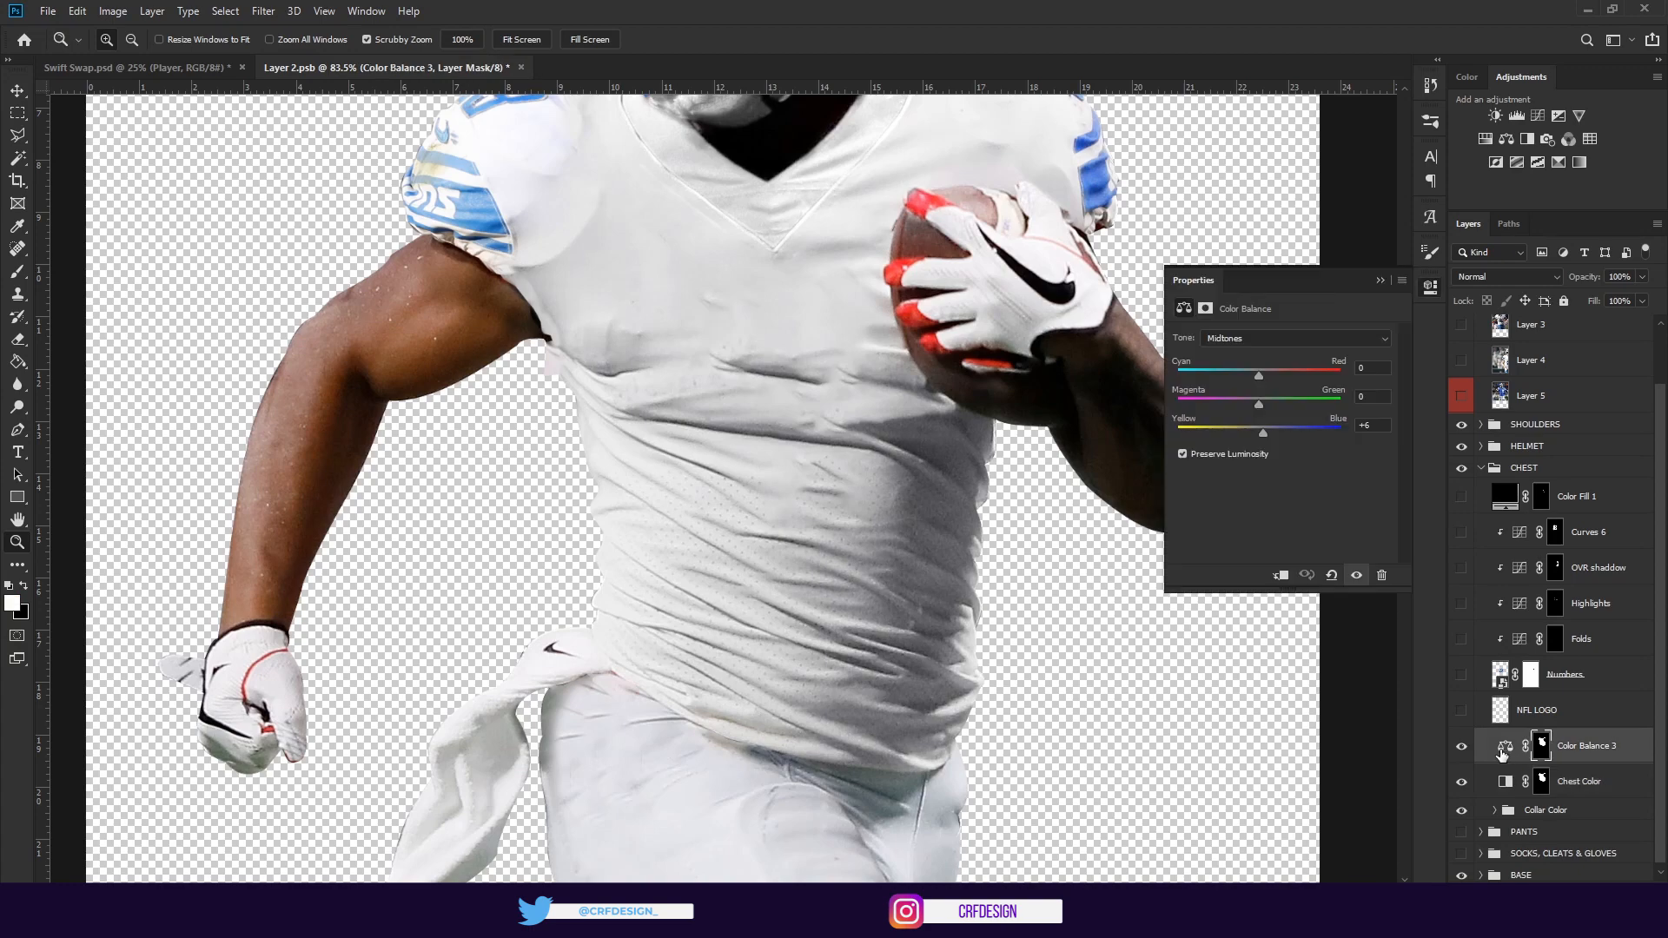
click(1380, 282)
click(1460, 747)
click(1461, 747)
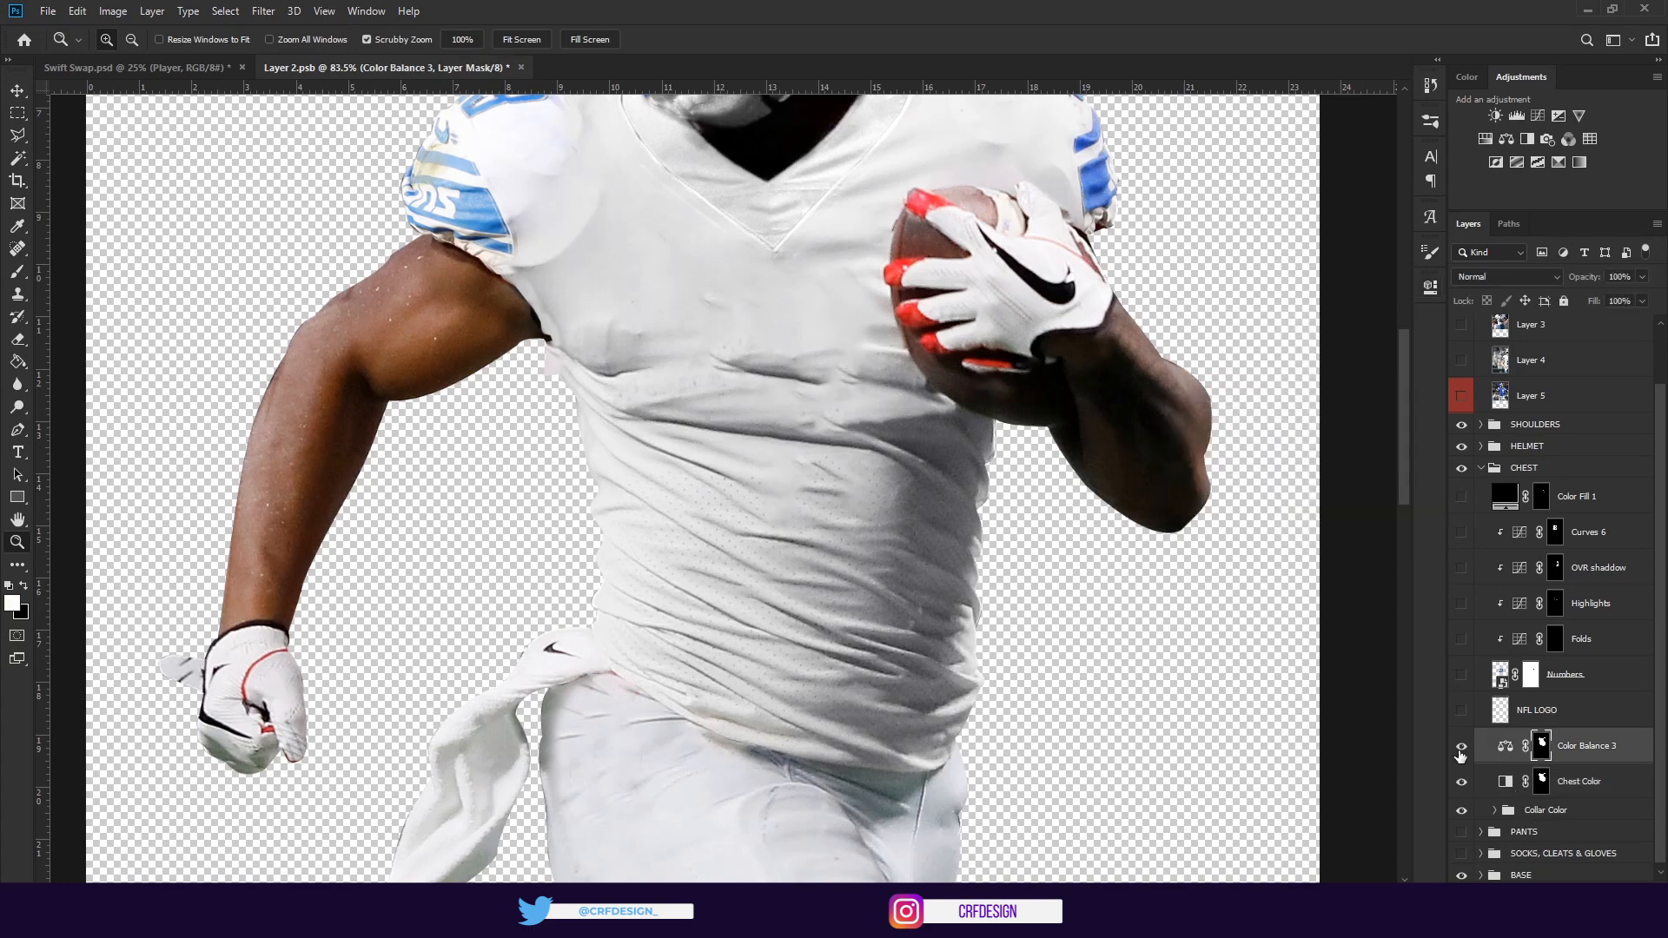
Make the NFL LOGO layer in the CHEST group visible to show the badge below the collar
click(1546, 711)
click(1461, 711)
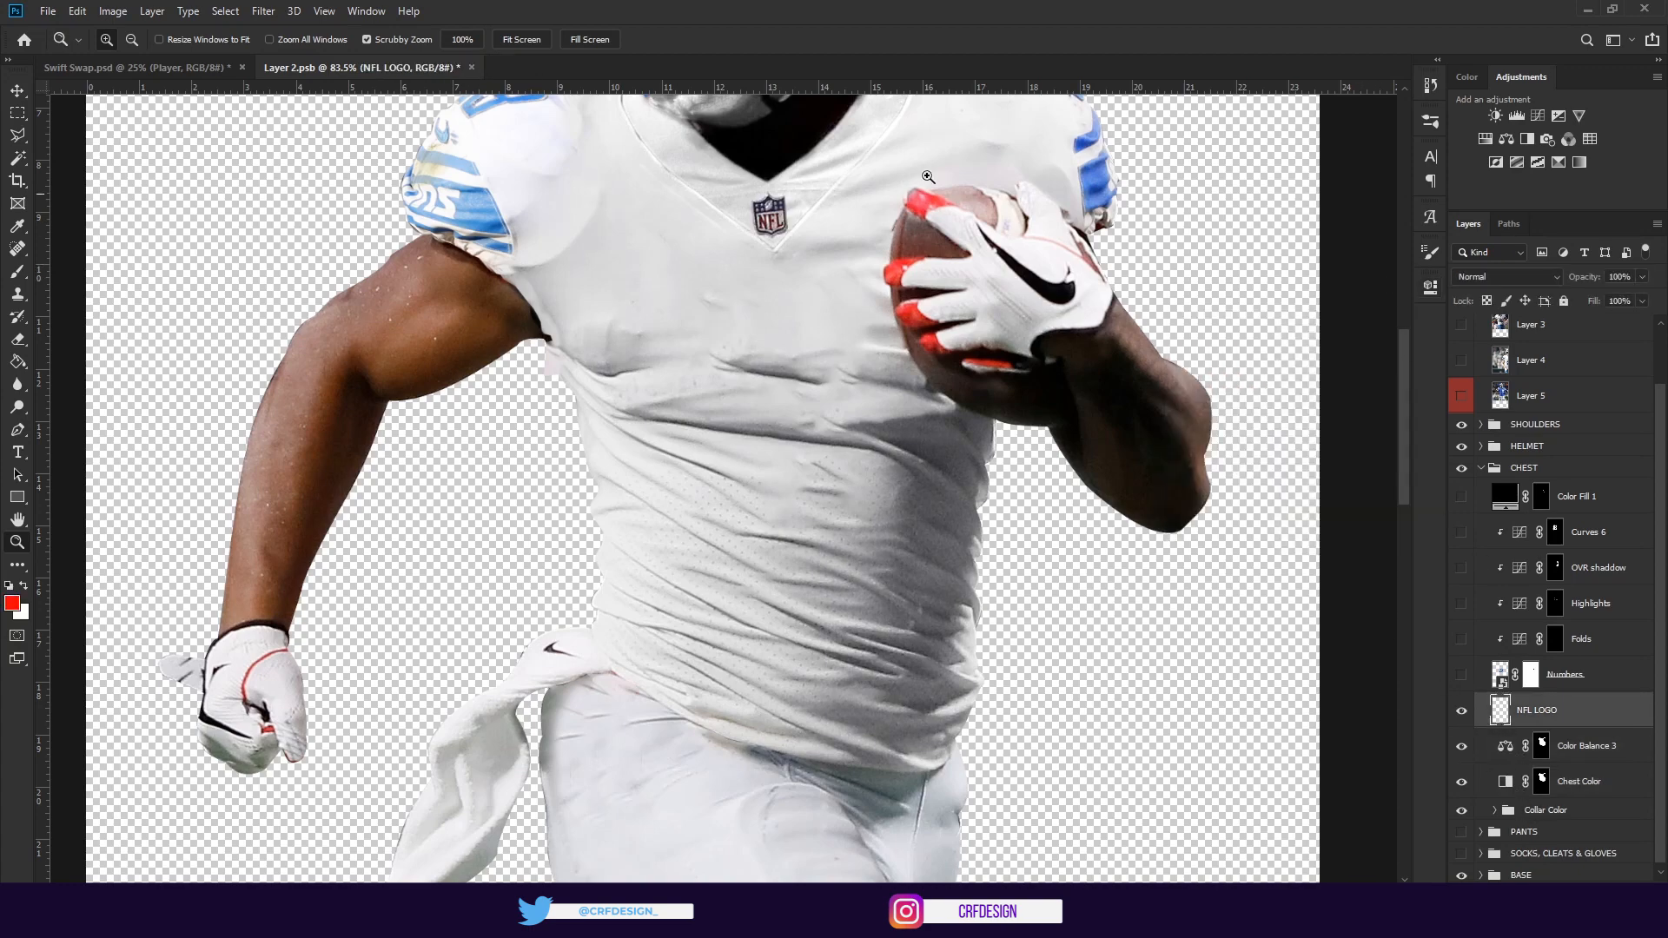
drag(776, 187, 782, 254)
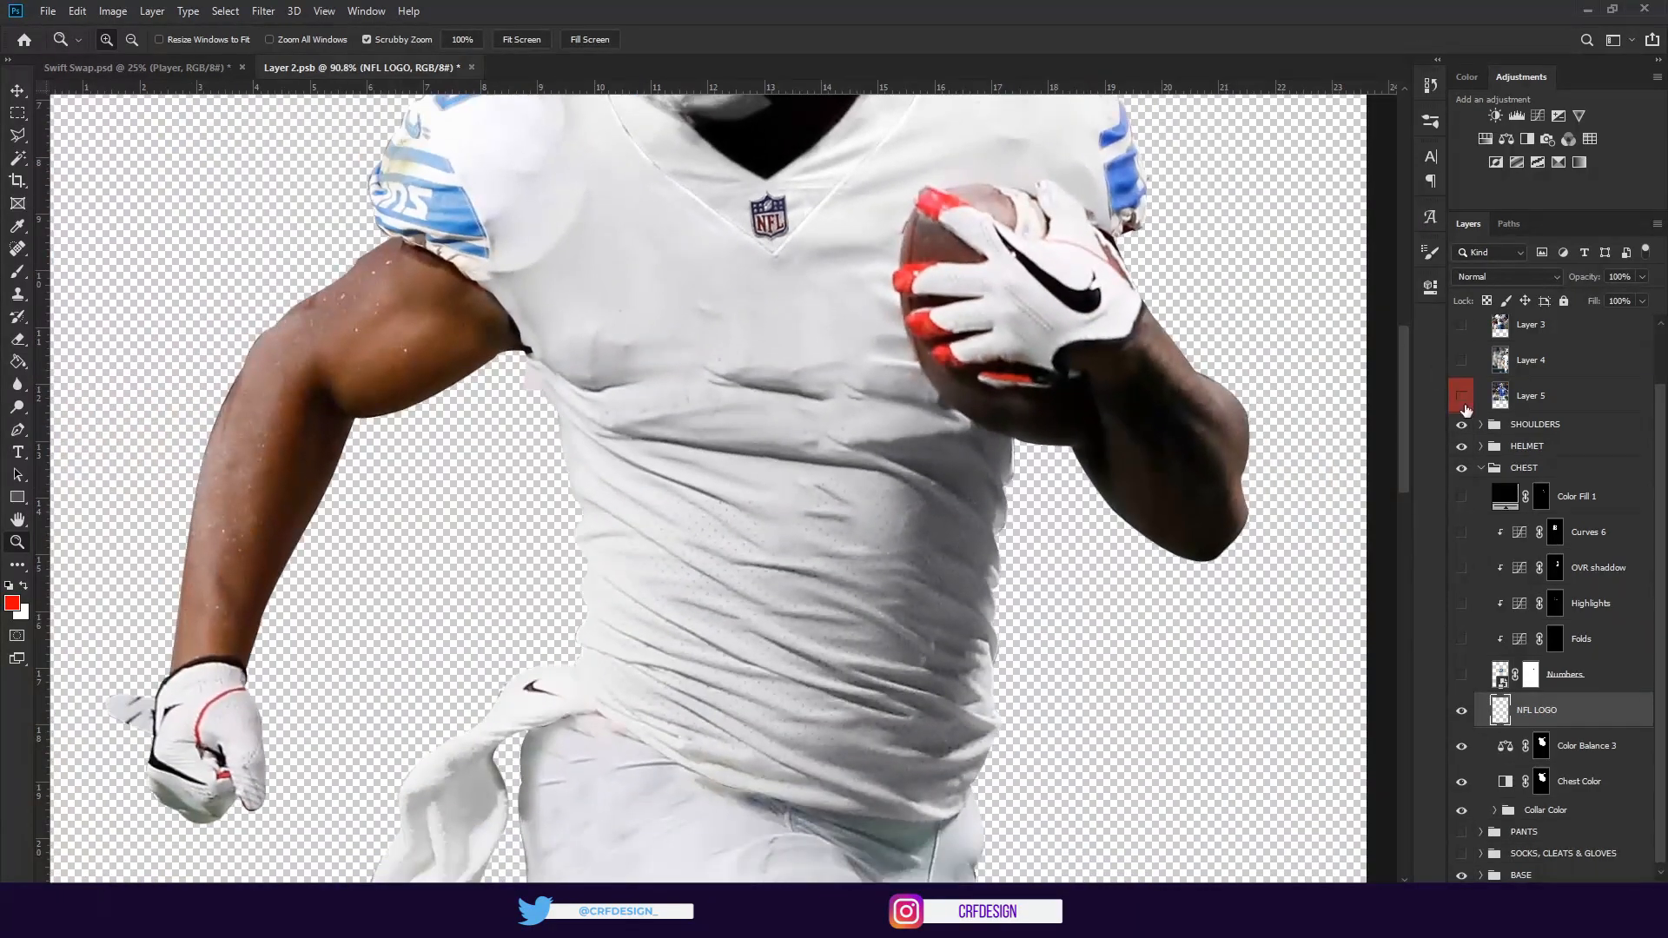
drag(774, 322, 821, 380)
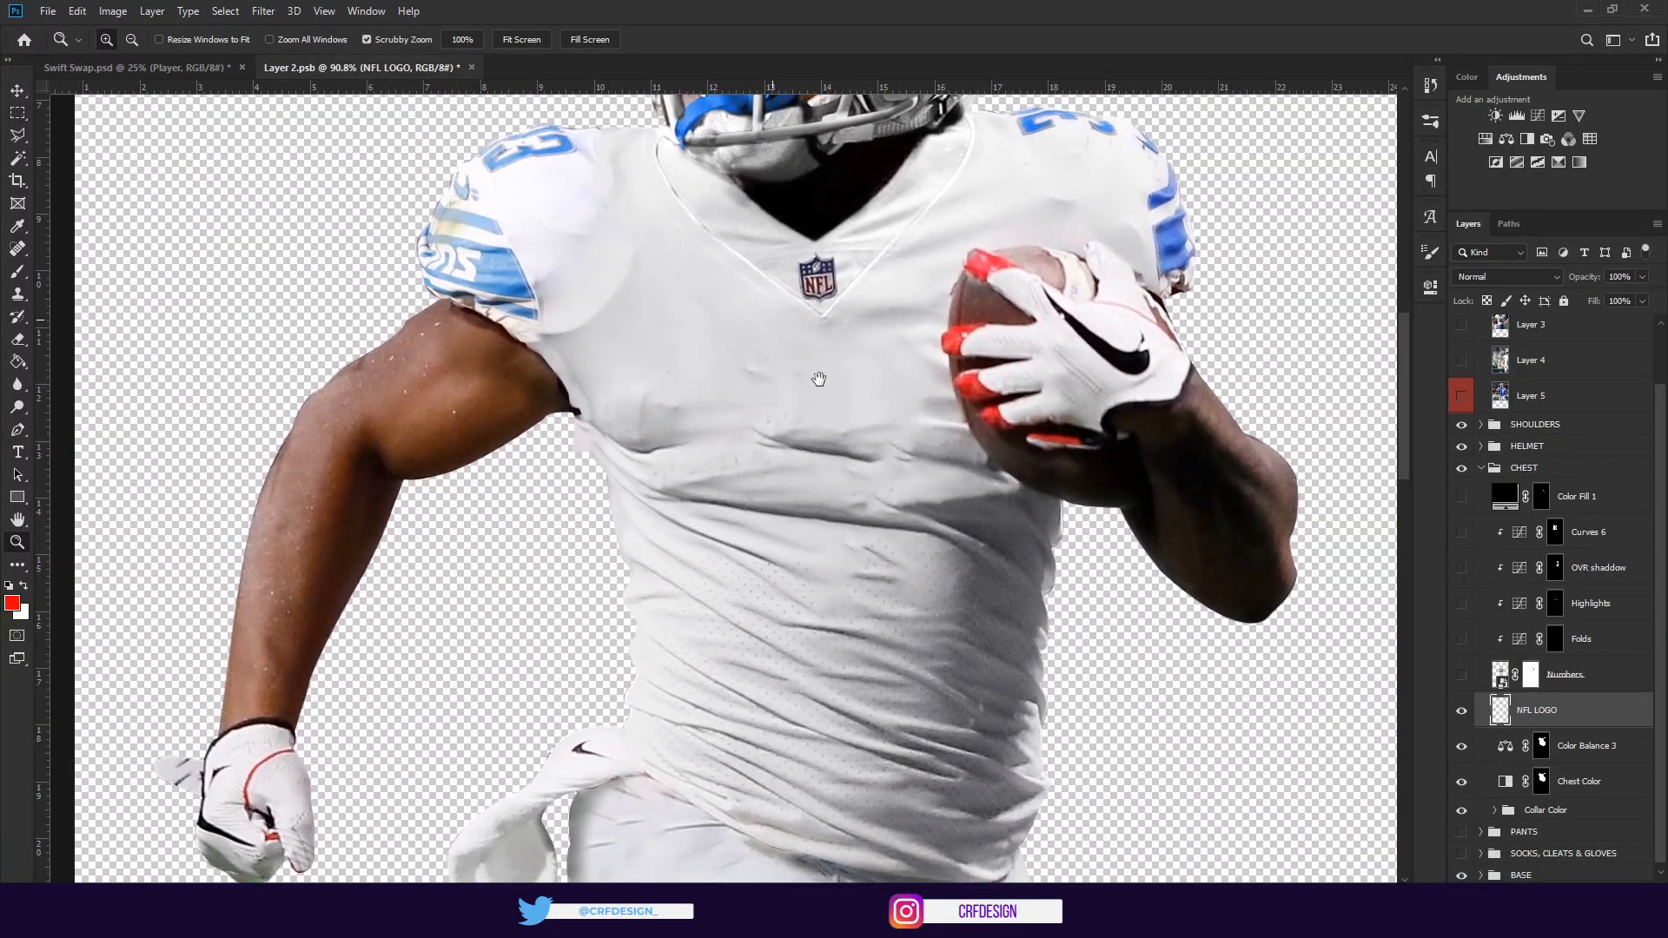
Make the Numbers layer visible to add the blue 23 to the jersey front
click(1460, 677)
drag(977, 614, 1011, 657)
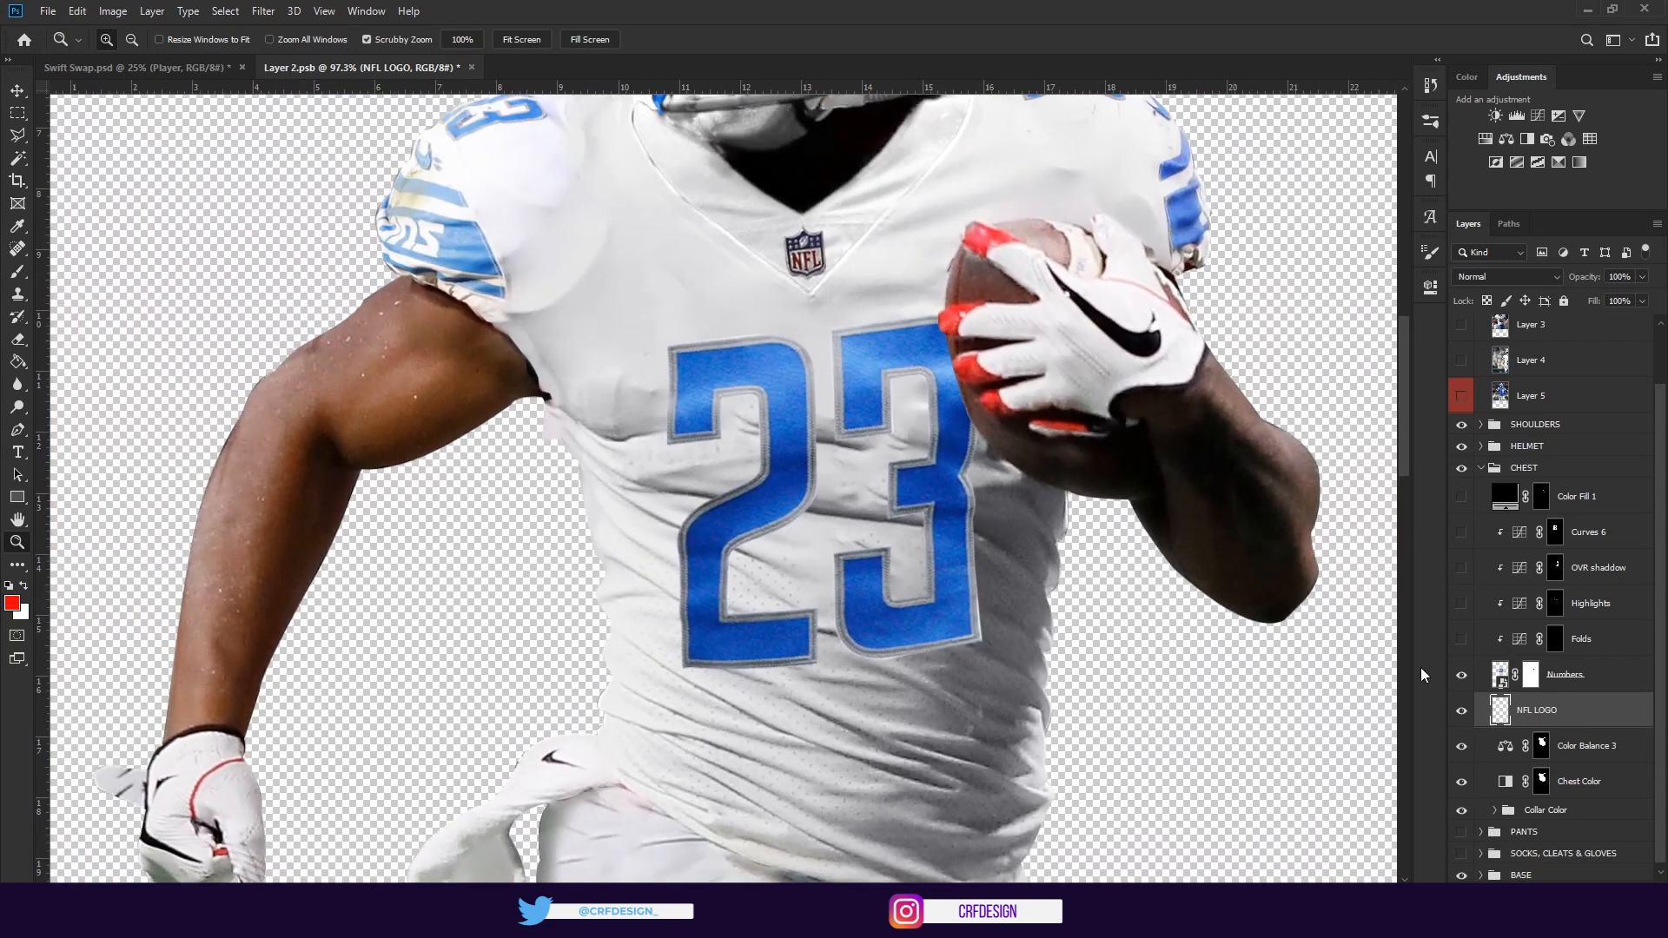
drag(882, 529, 834, 530)
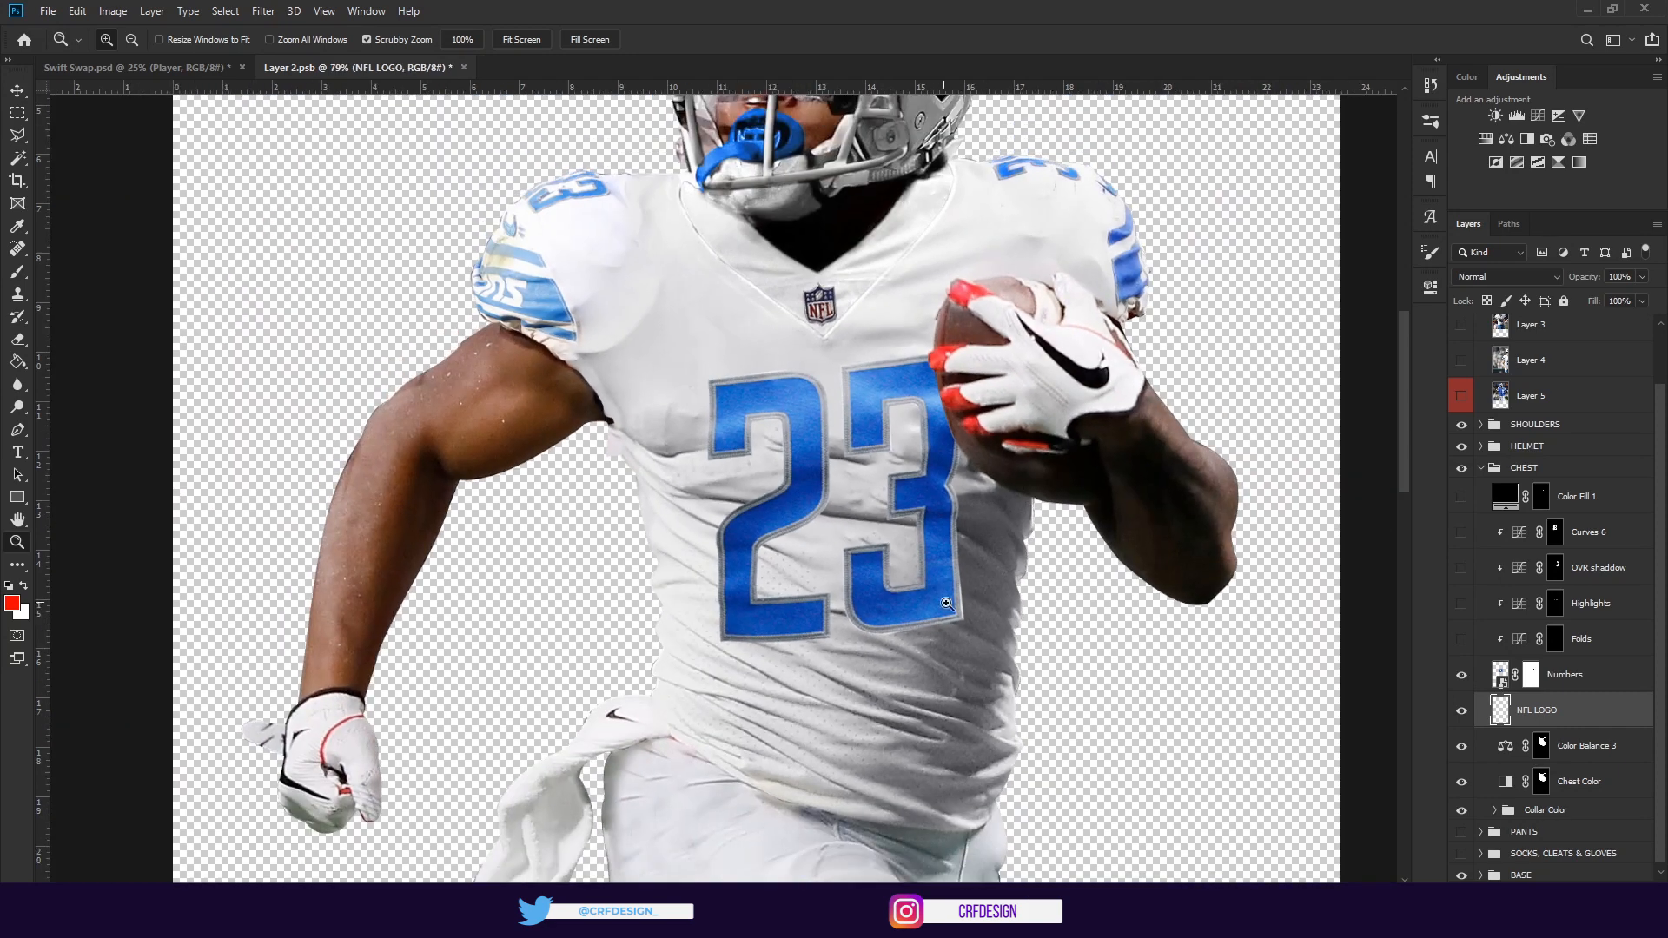
drag(686, 364, 710, 364)
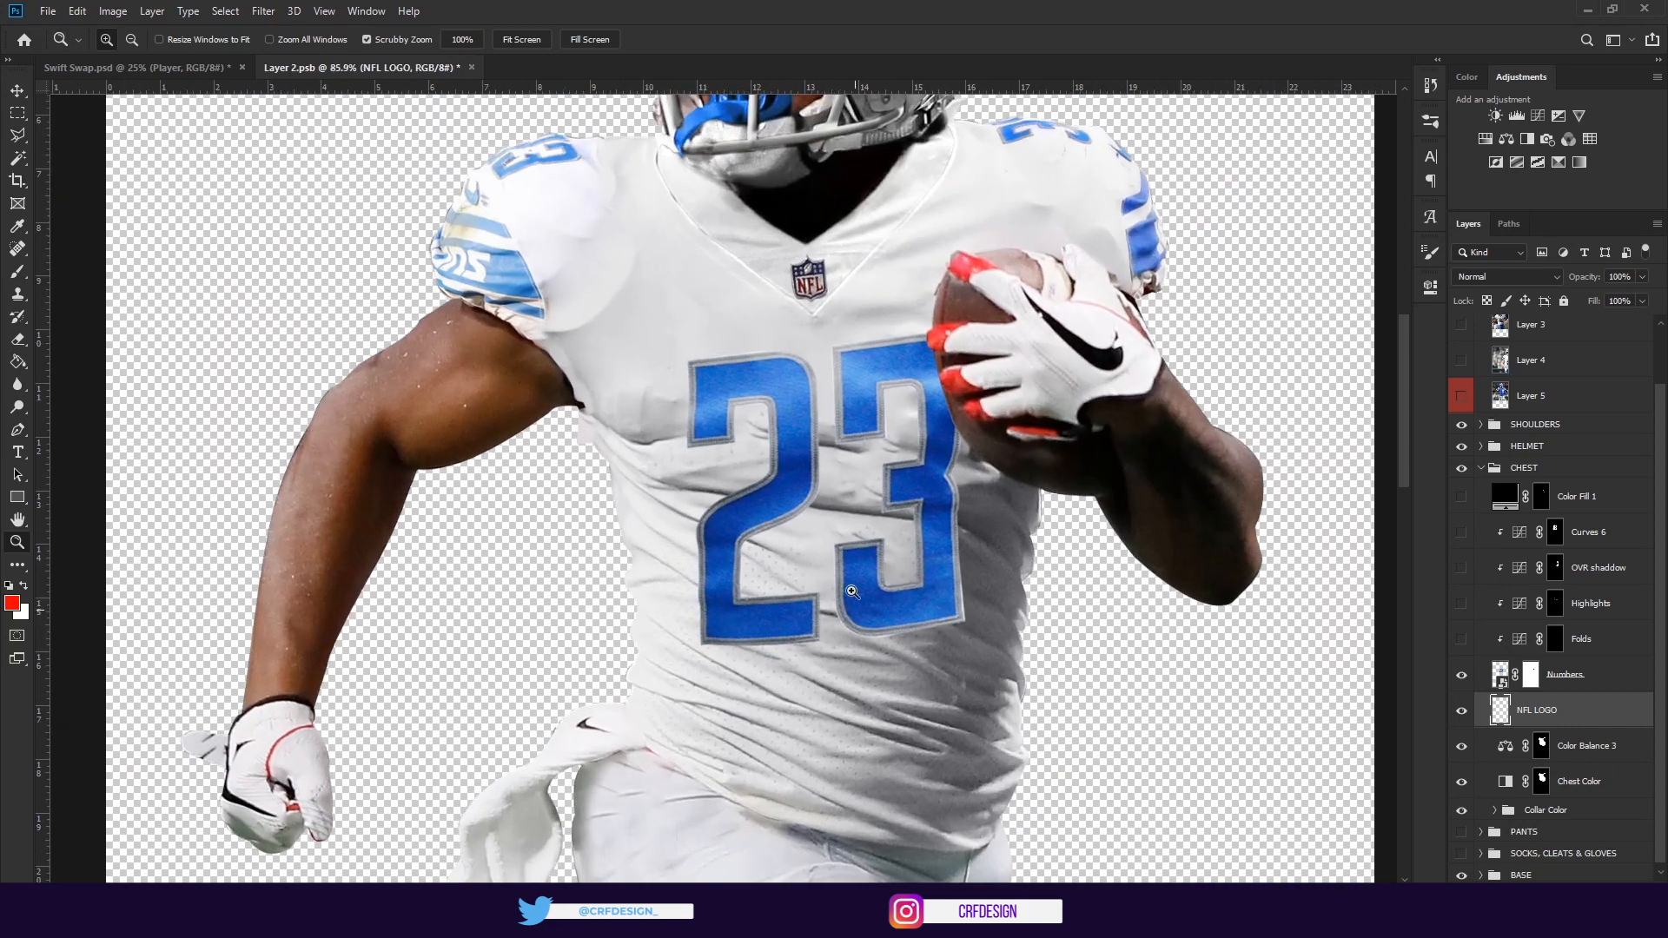
Make the Folds layer visible, check its creases across the 23, and inspect its Curves settings
click(1455, 642)
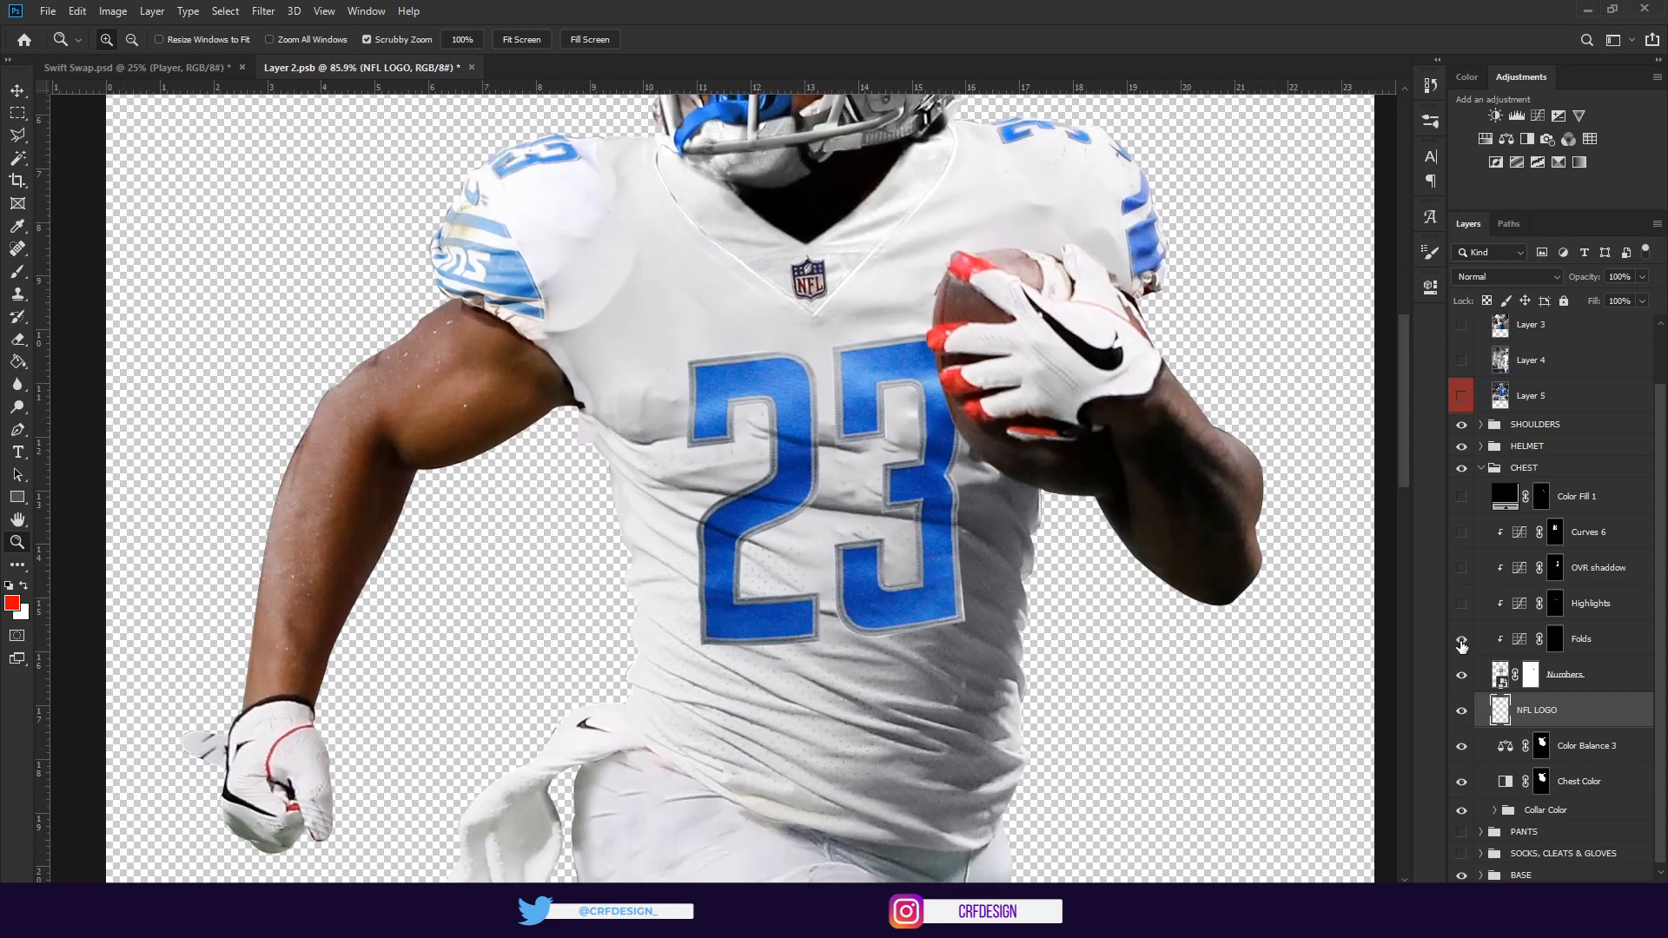
drag(812, 530, 841, 536)
drag(637, 562, 669, 581)
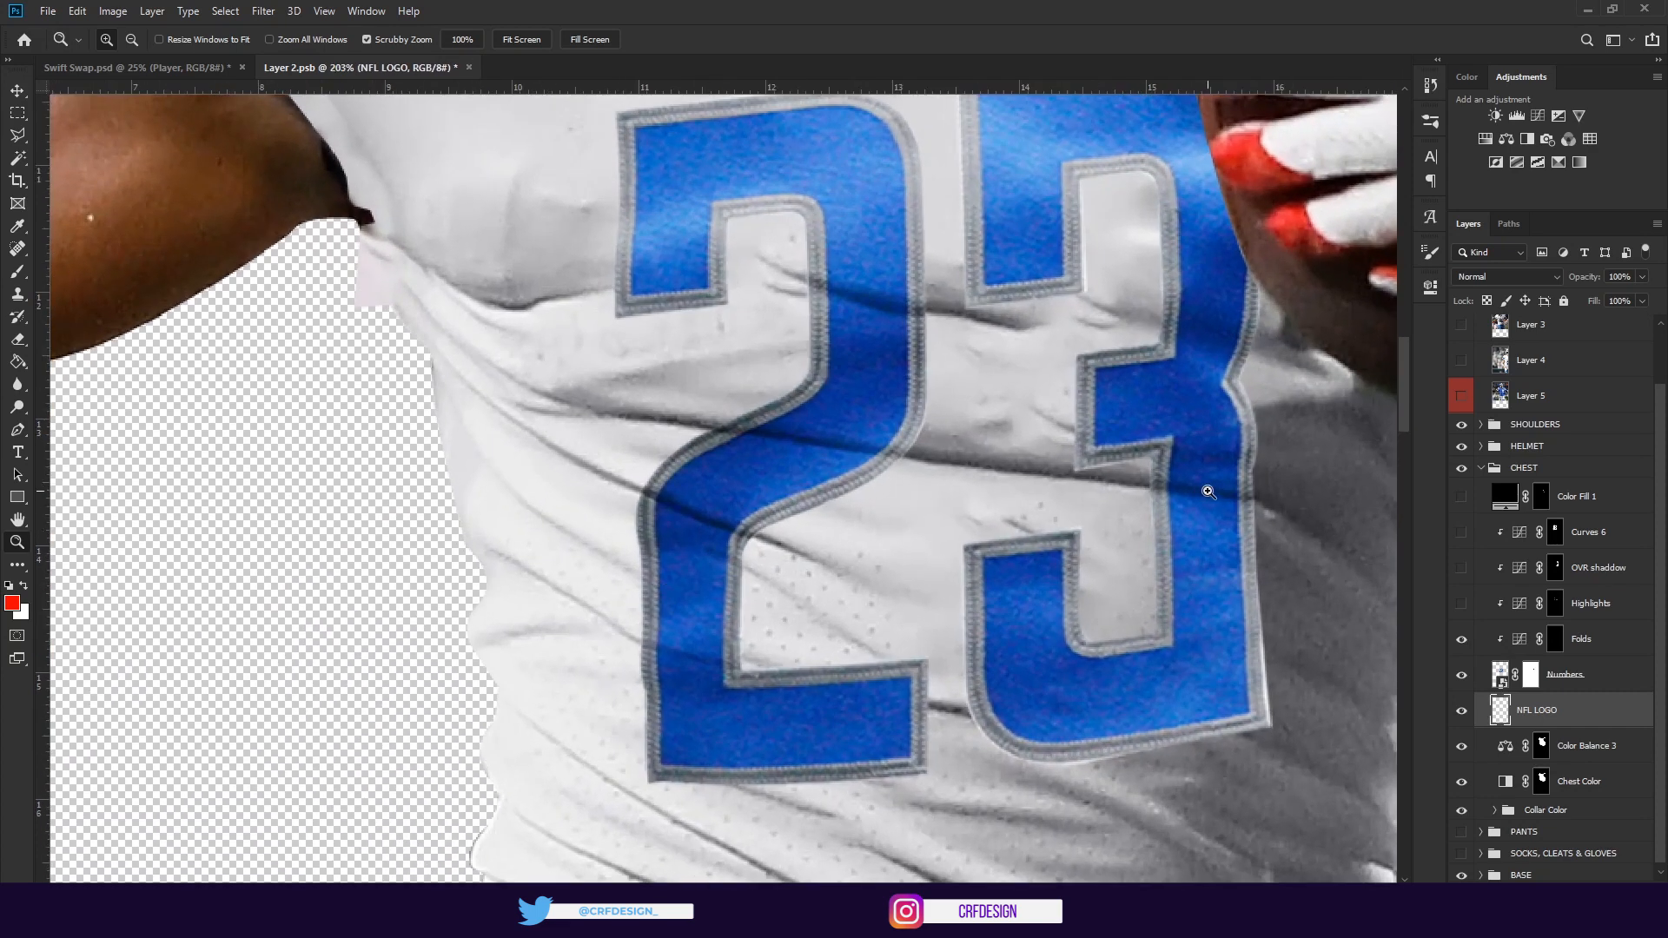
double_click(1520, 639)
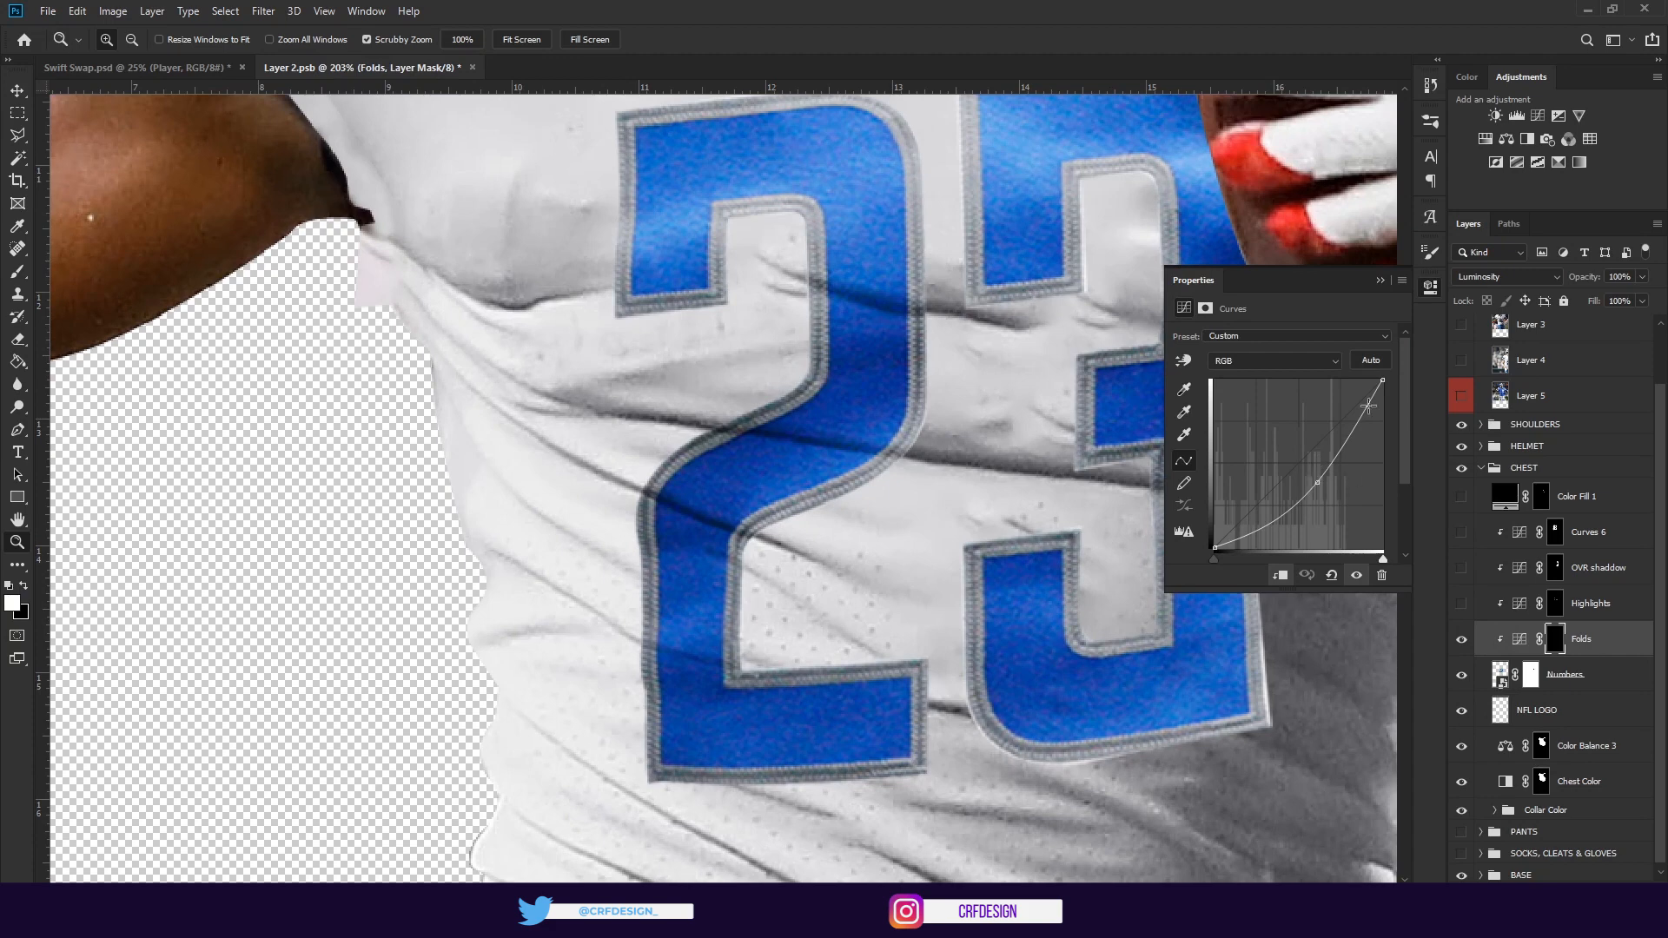
click(1381, 282)
Try brushing white strokes on the Folds mask across the digit 2, and undo them
key(b)
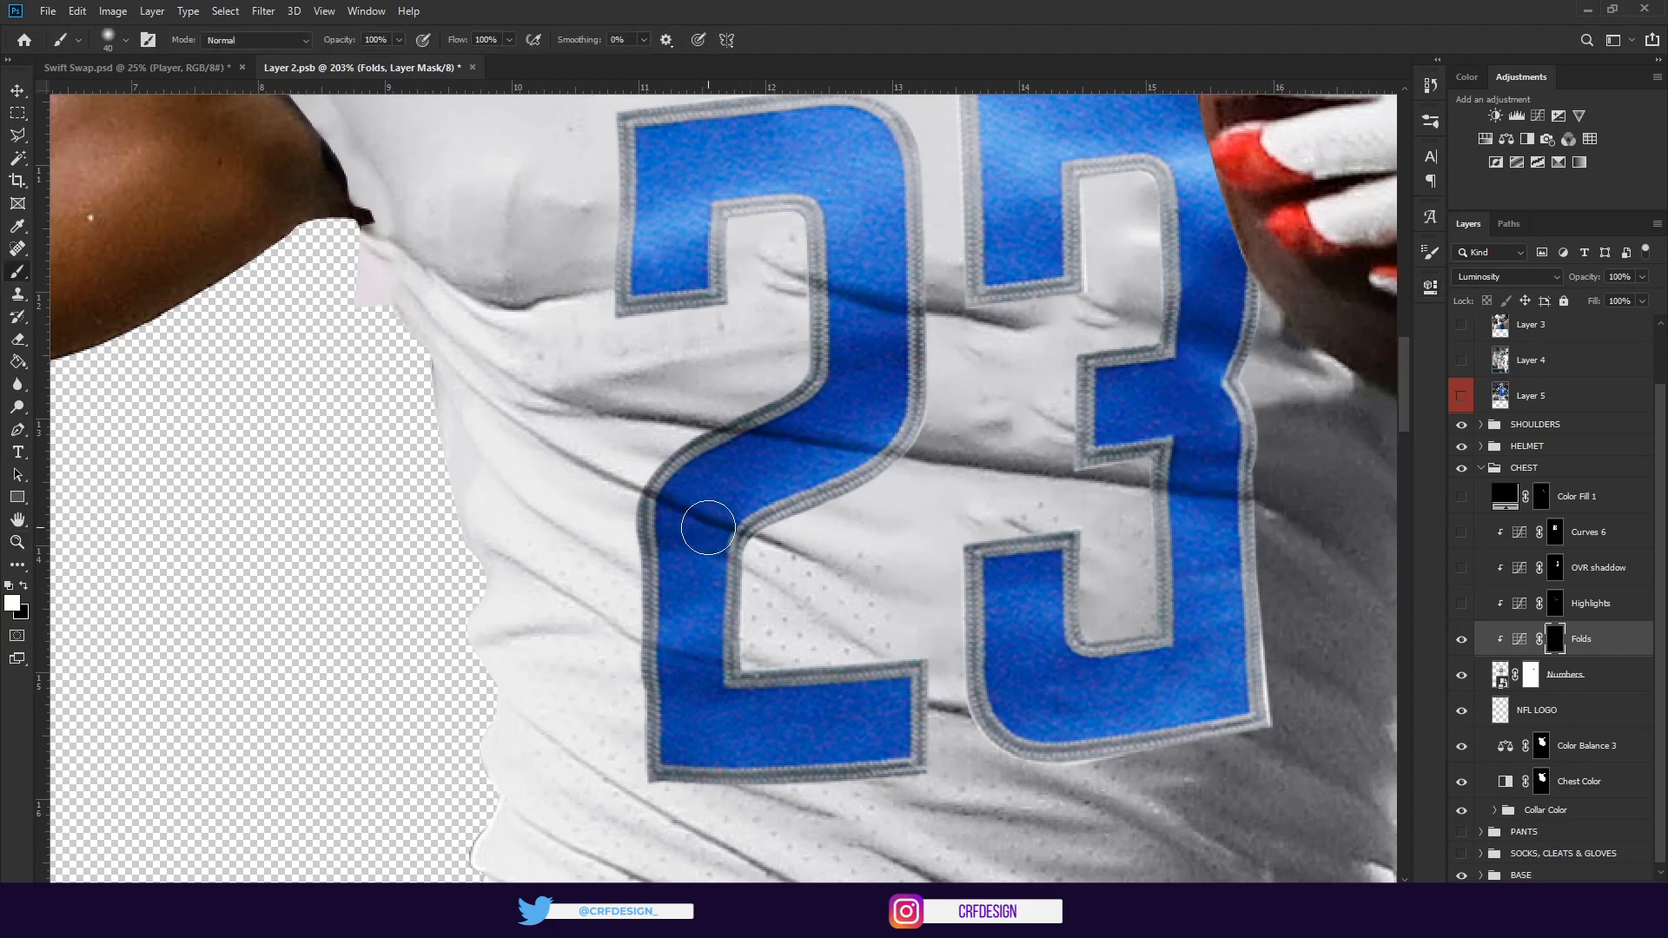
drag(786, 502, 795, 506)
drag(699, 463, 820, 516)
key(ctrl+z)
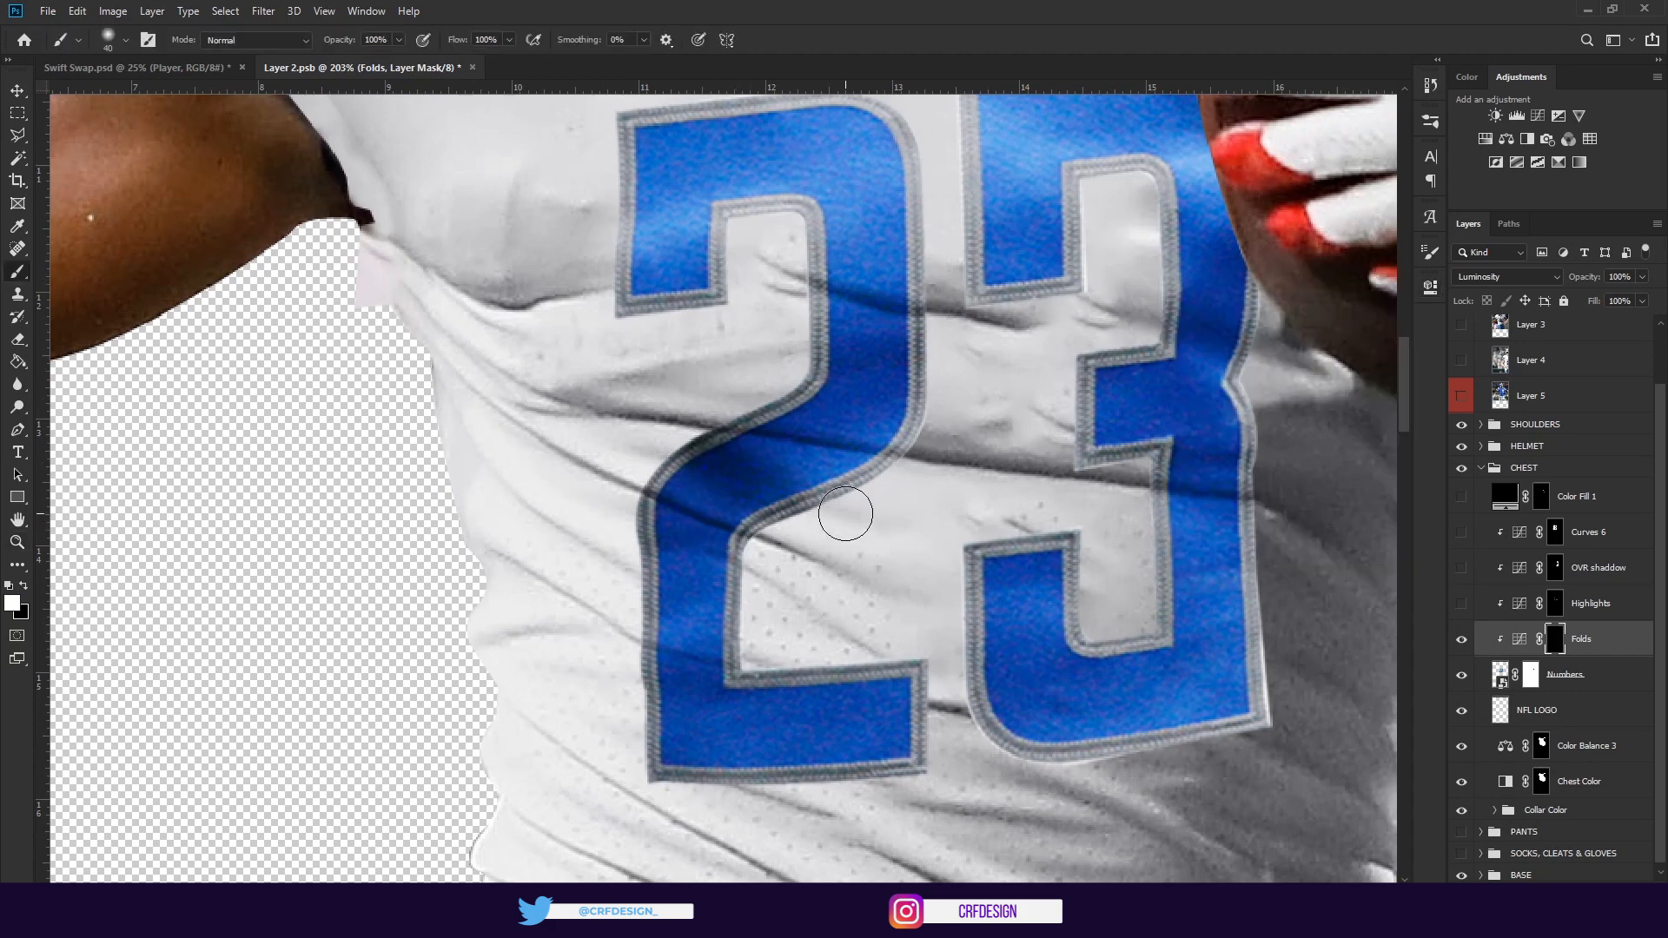
key(ctrl+z)
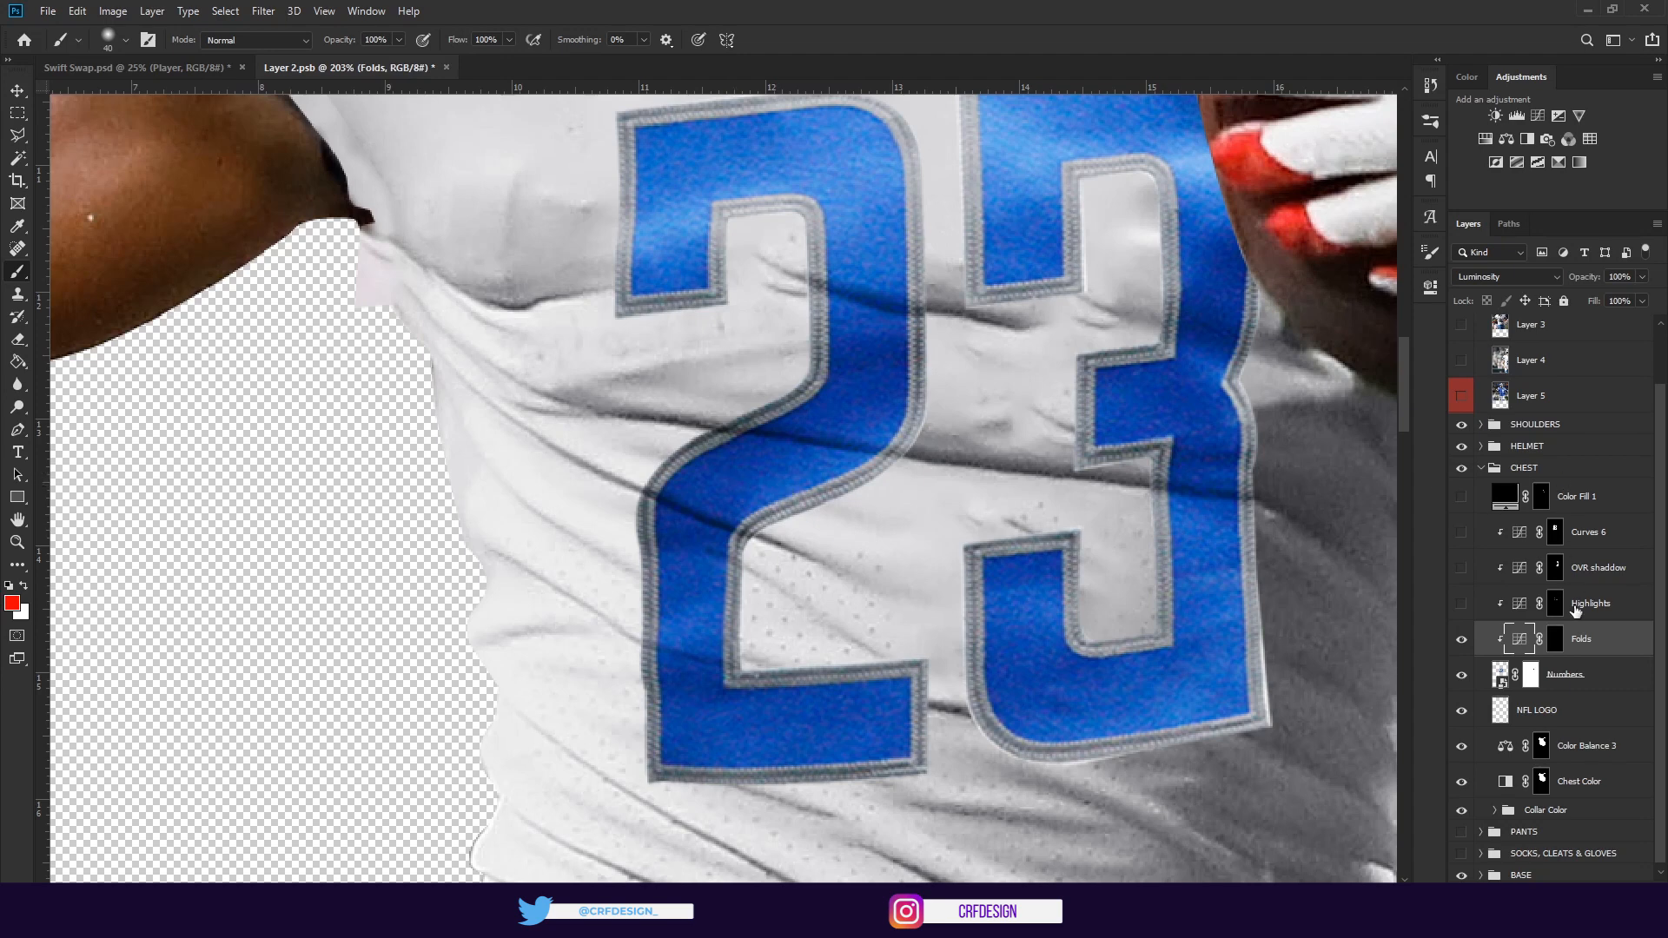
Try a thin crease stroke across the digit 2 on the Folds mask with a much smaller brush, and undo it
click(1554, 639)
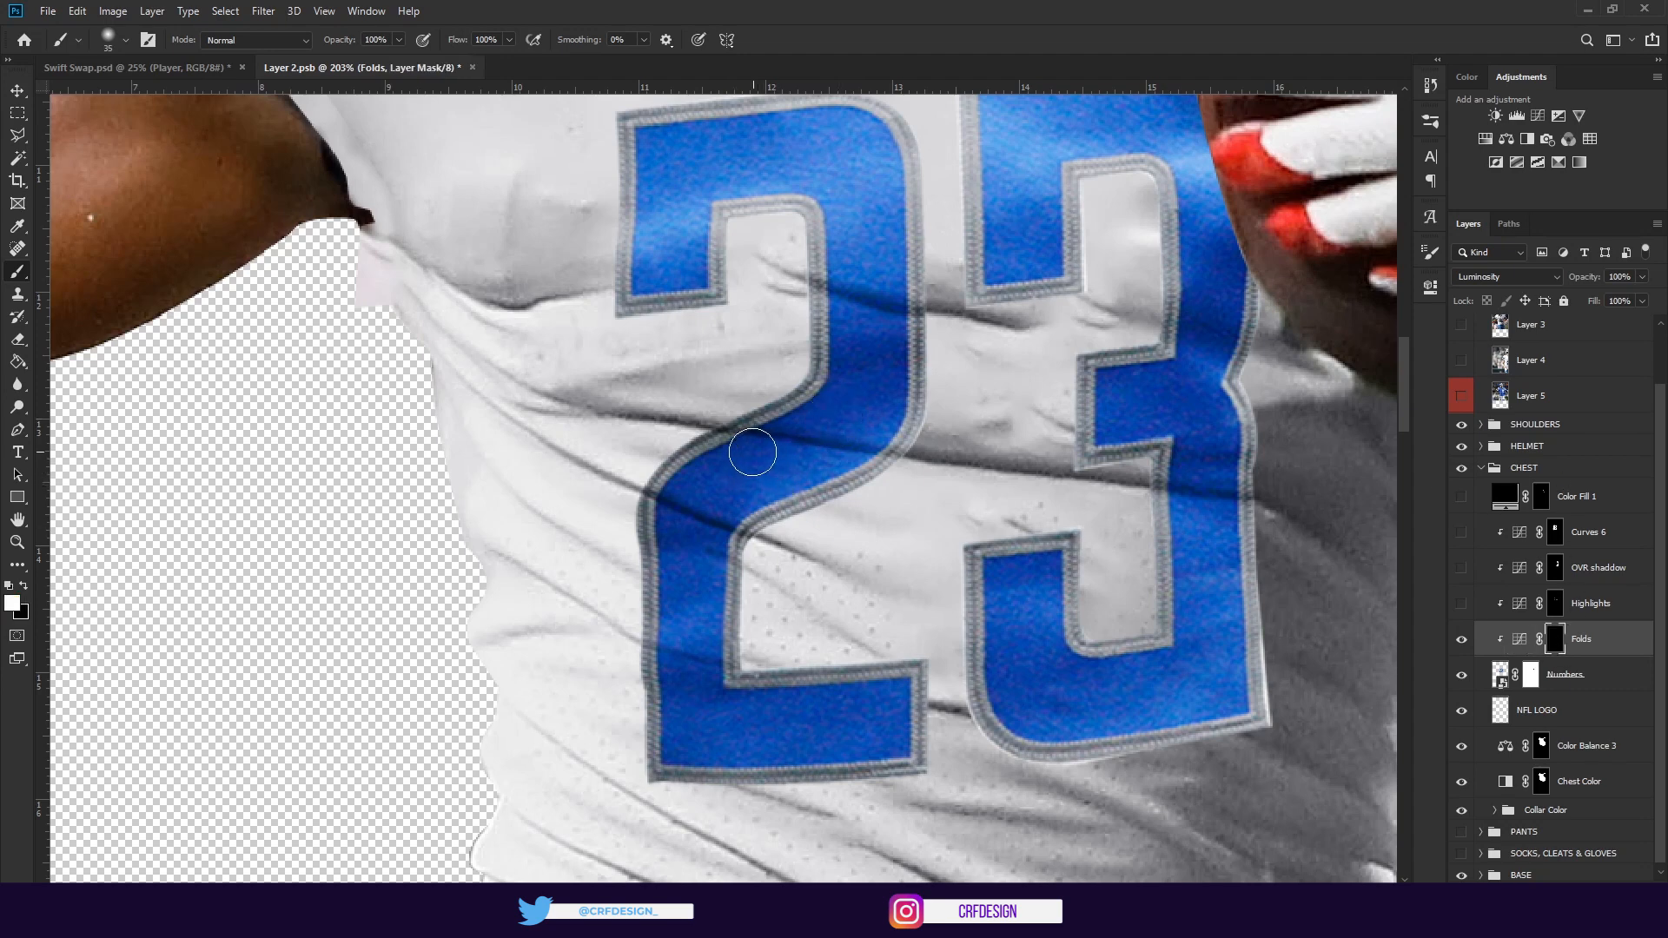
key(bracketleft)
key(bracketleft)
key(bracketleft)
key(bracketleft)
key(bracketleft)
key(bracketleft)
key(bracketleft)
drag(669, 452, 810, 513)
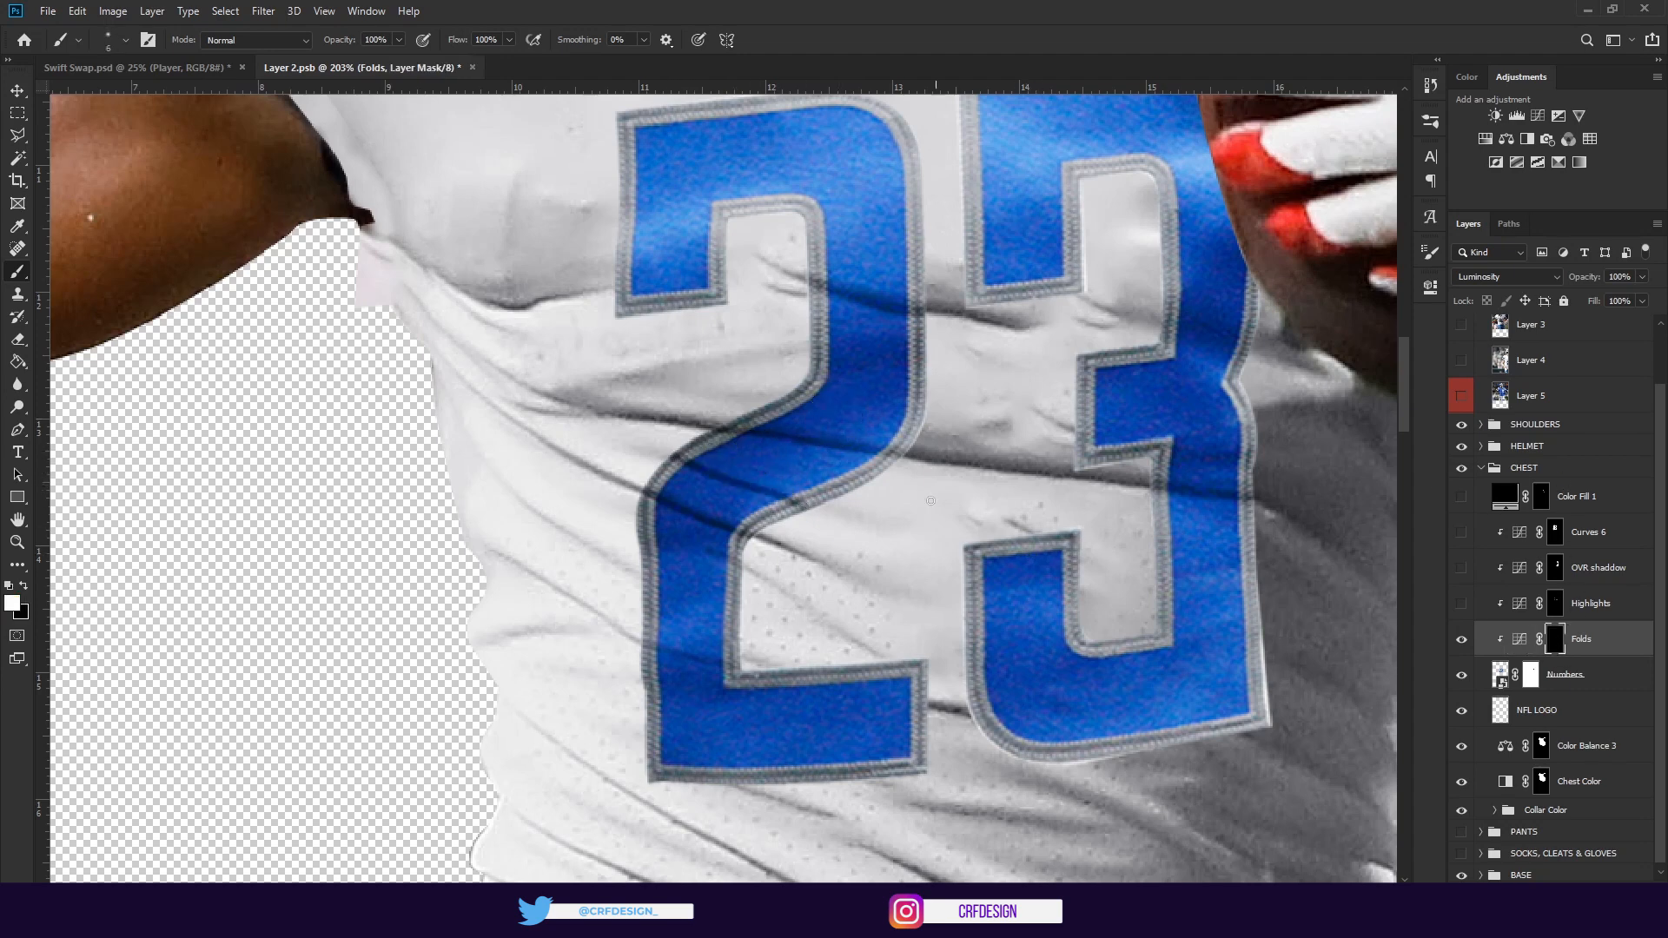
key(ctrl+z)
Make the Highlights and OVR shadow layers visible, toggling OVR shadow off and on to compare the shading on the number
click(1456, 610)
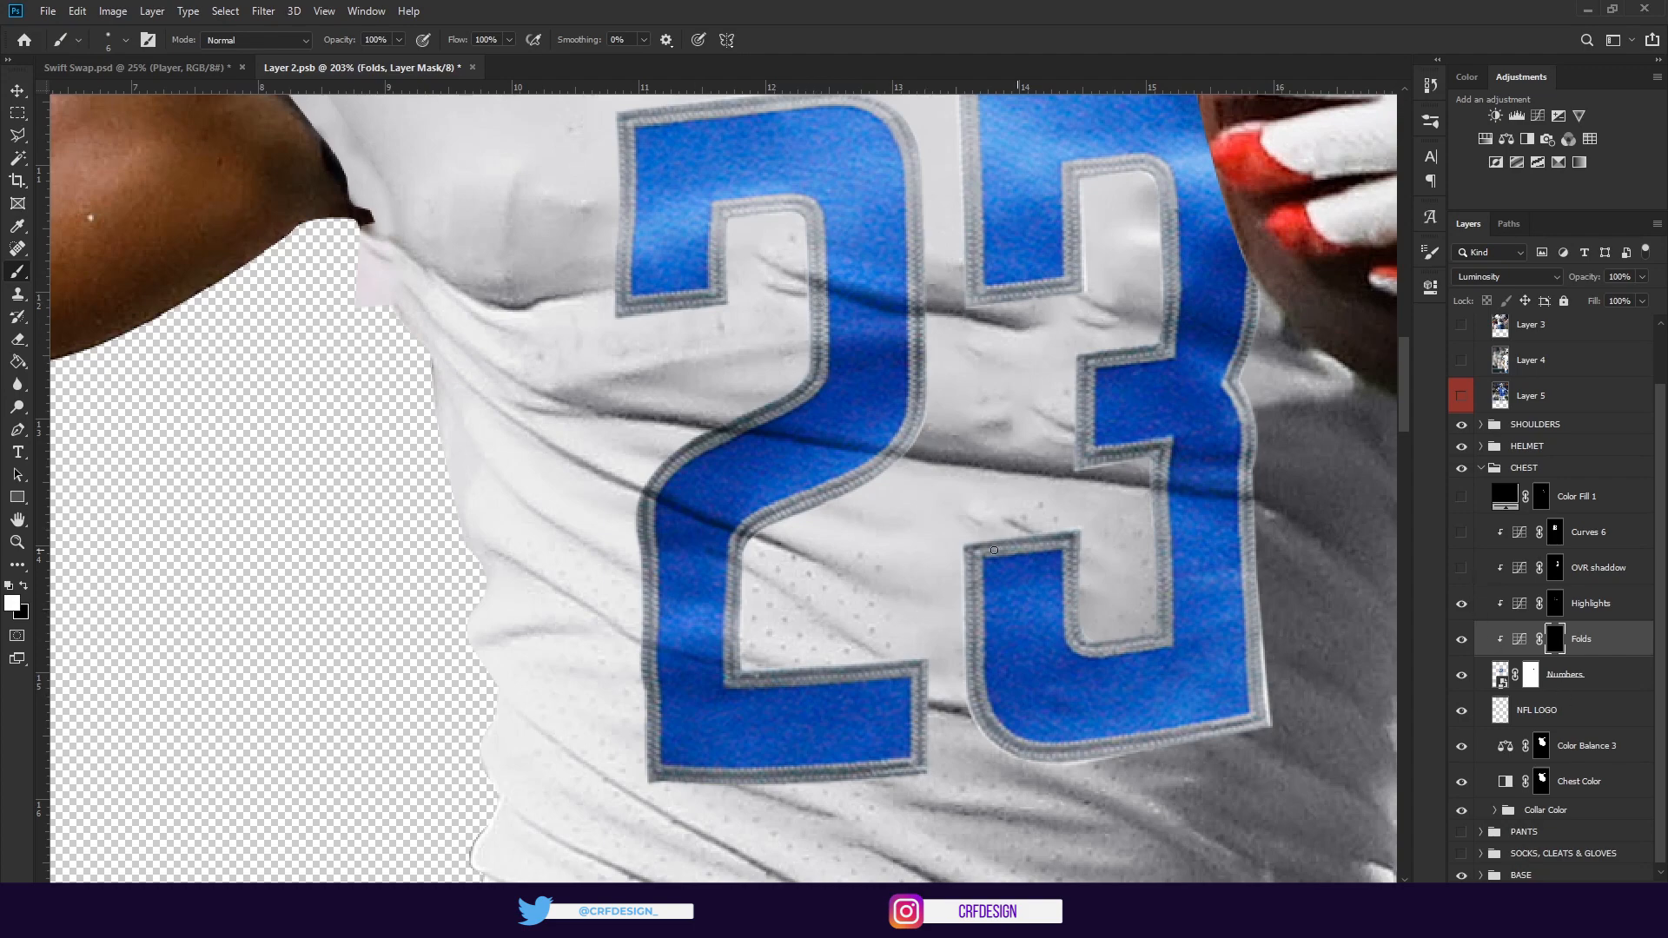
click(16, 541)
drag(726, 483, 680, 513)
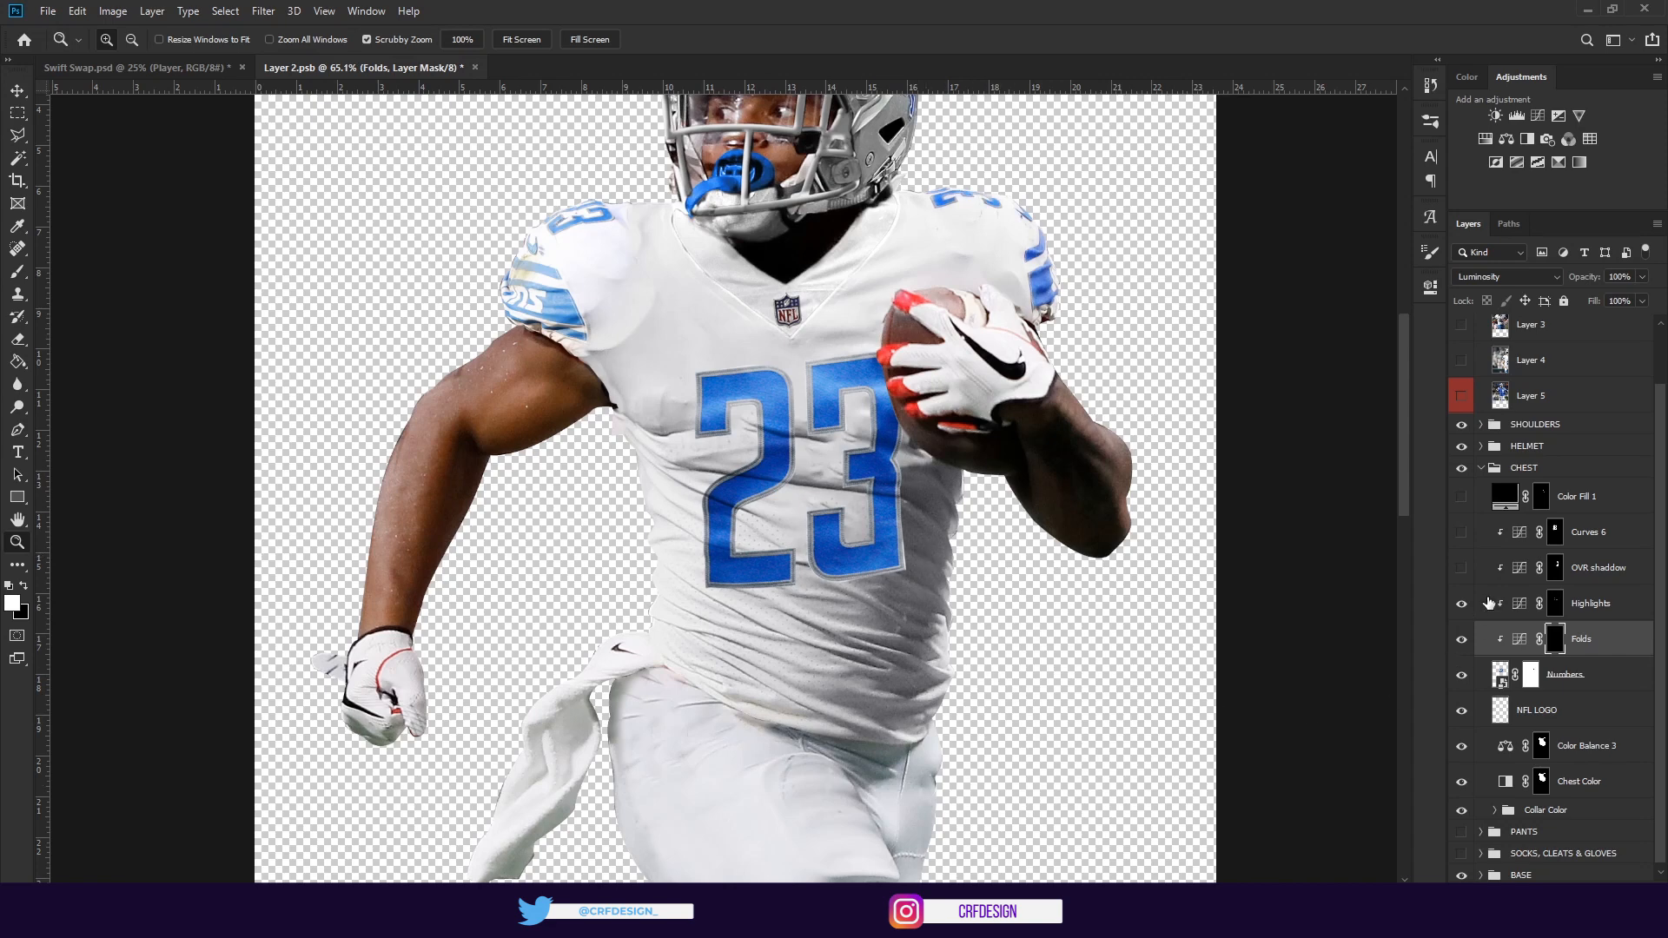
click(1462, 569)
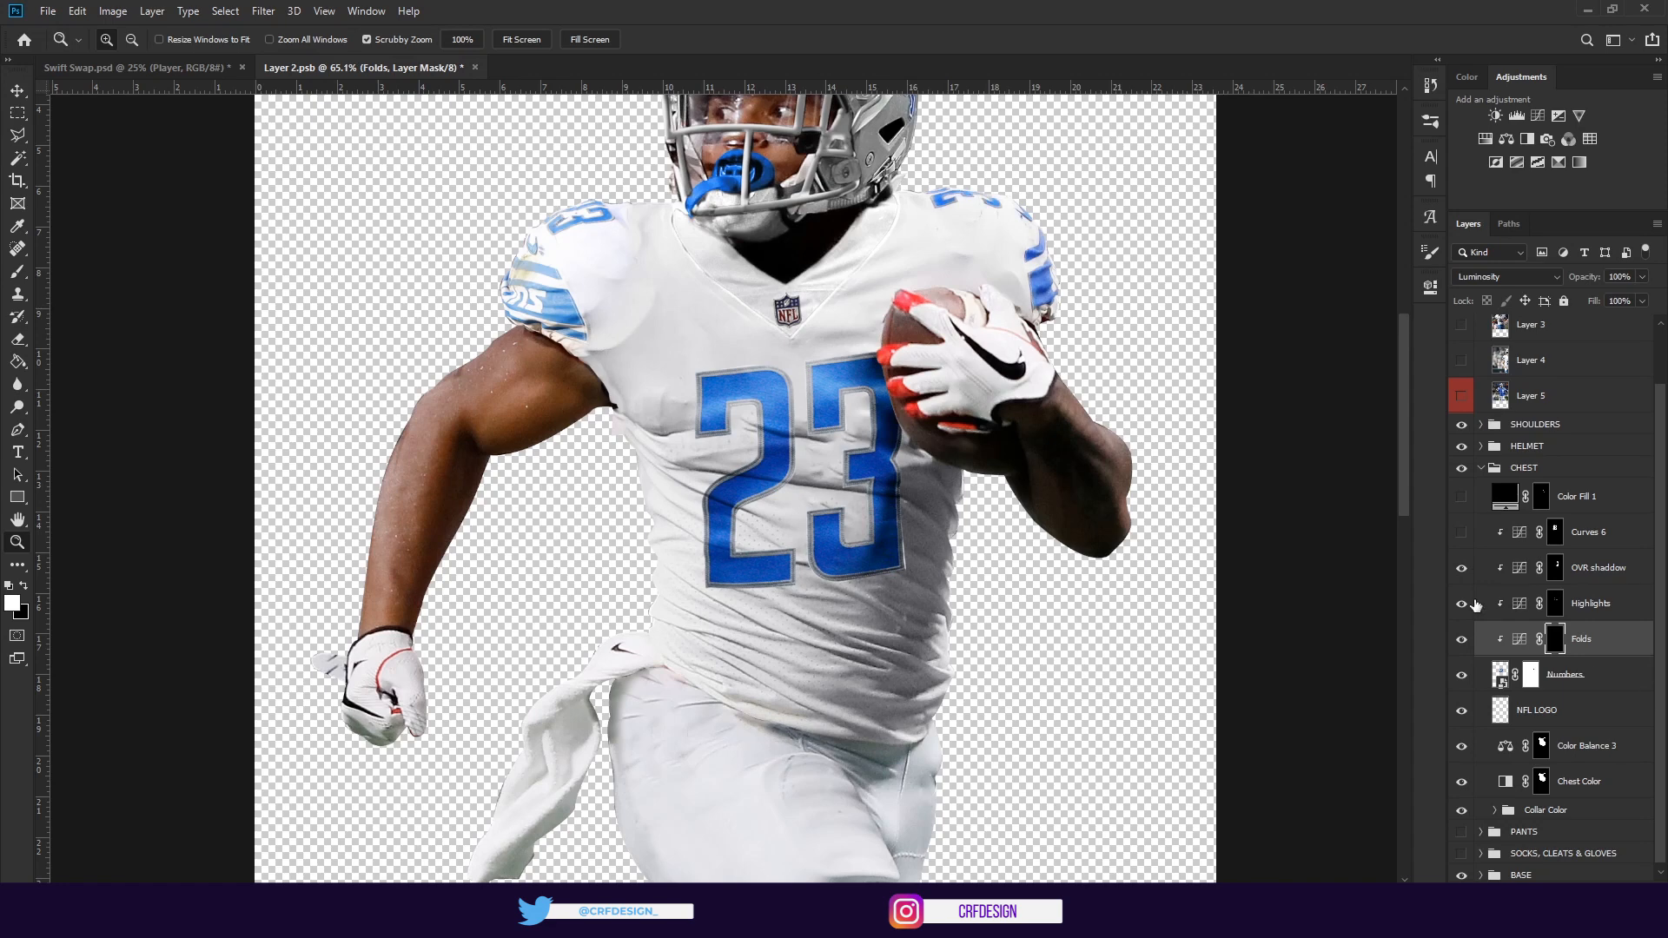
click(1462, 570)
click(1463, 570)
Make the Curves 6 layer visible and inspect its curve settings
click(1461, 533)
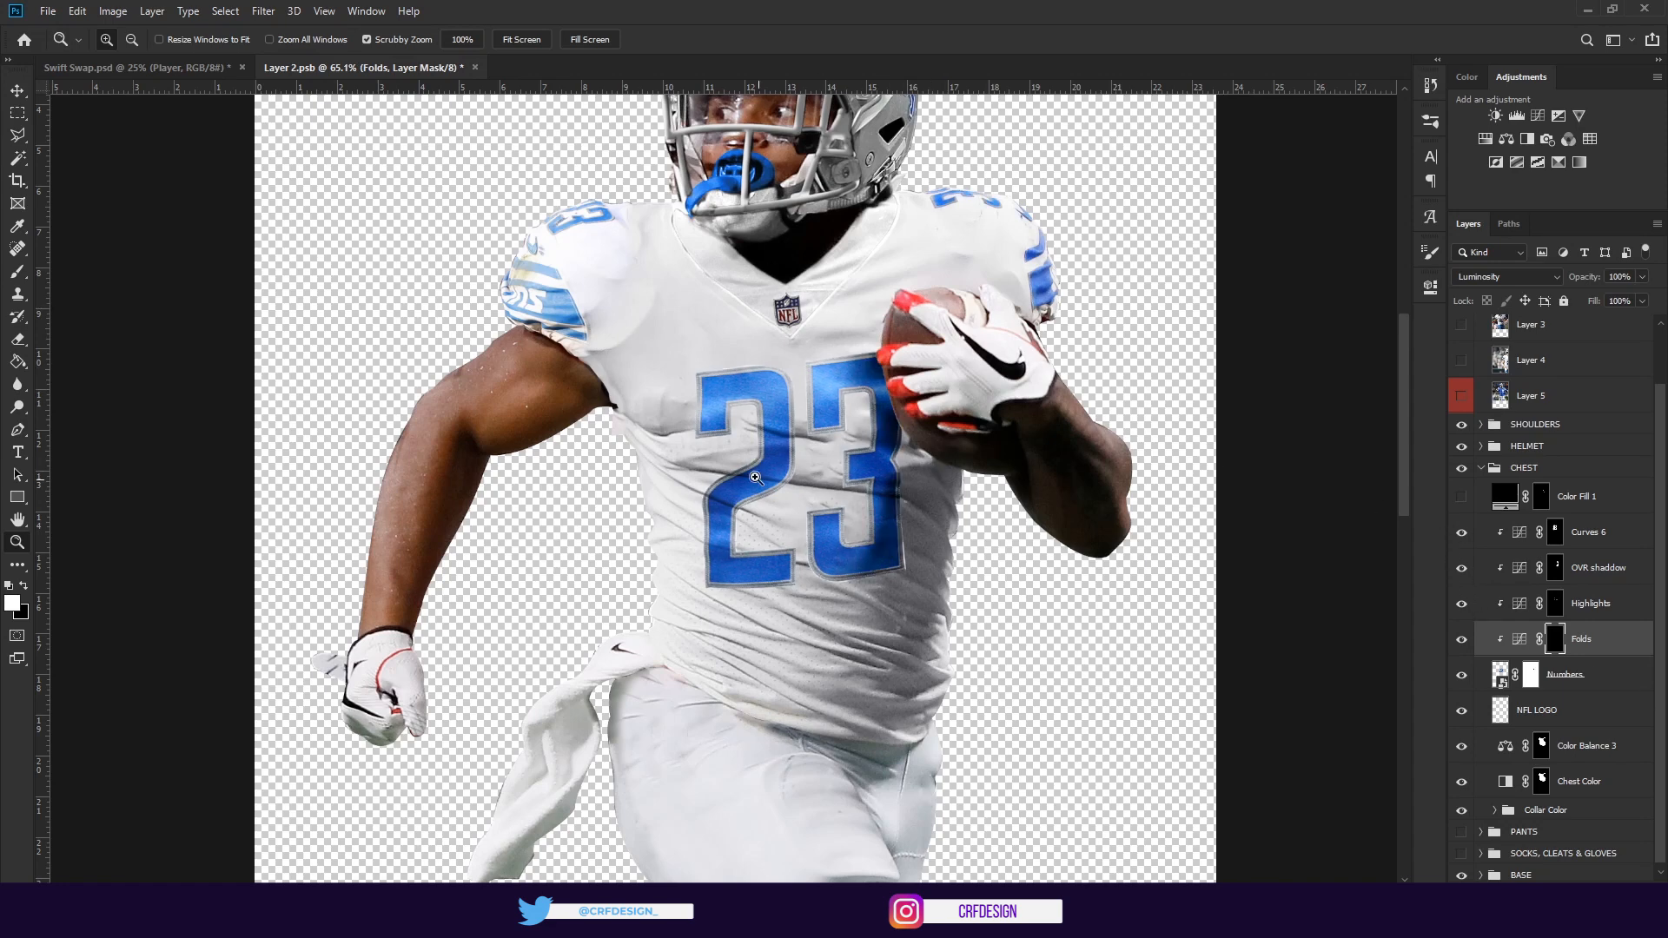
double_click(1518, 533)
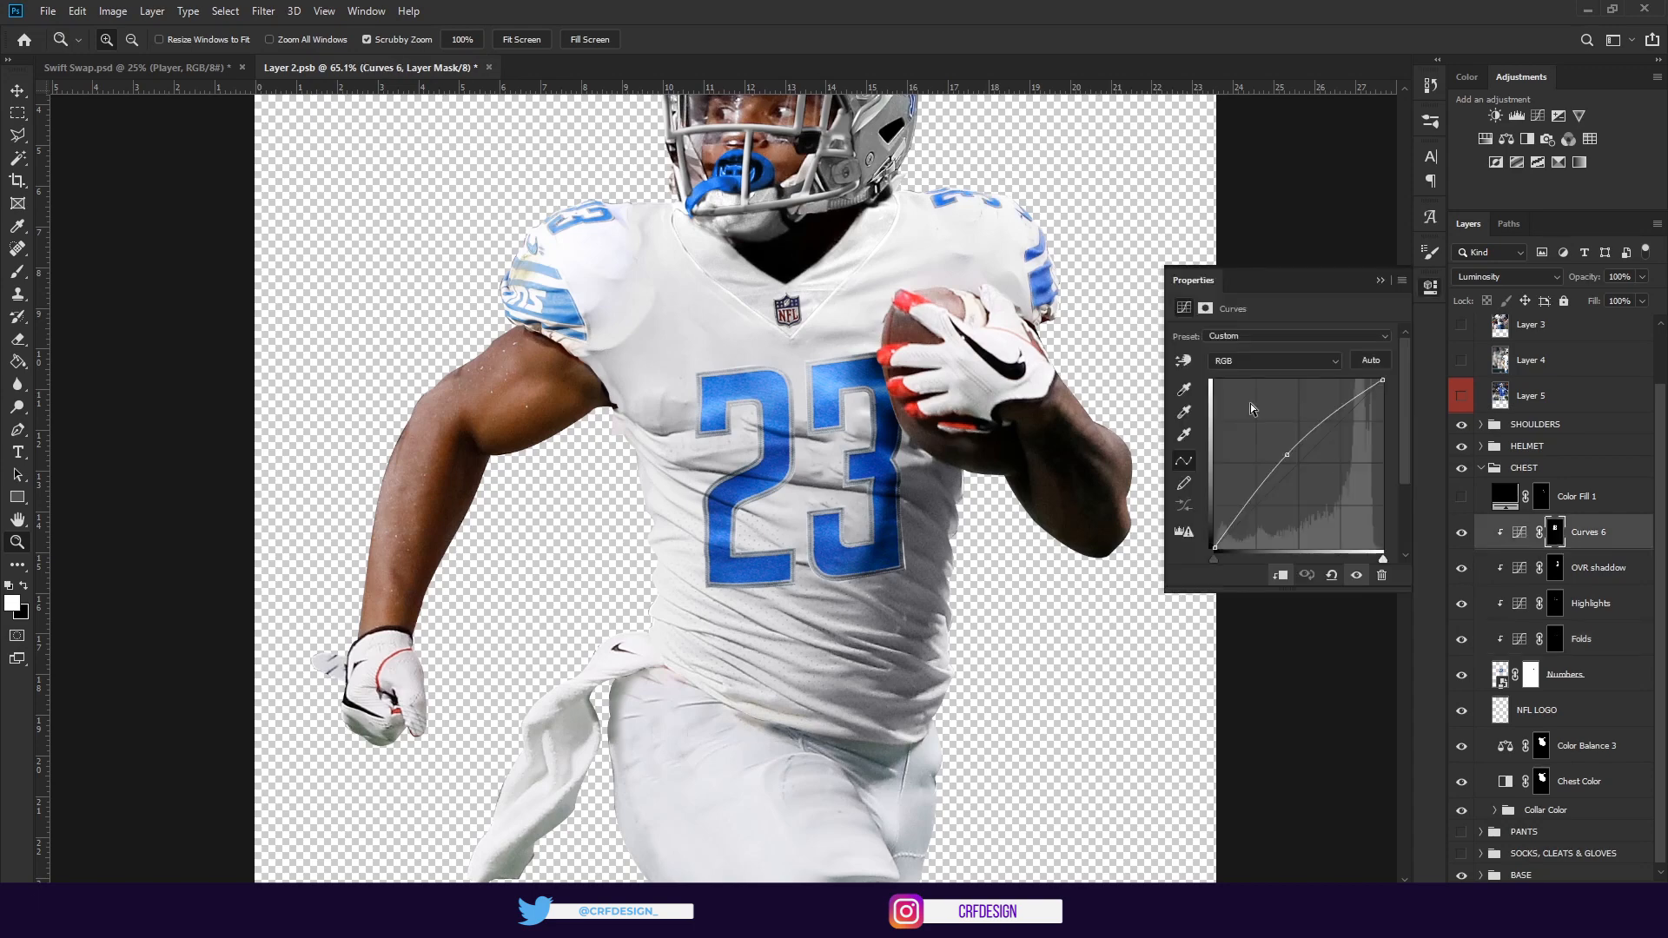
click(1382, 278)
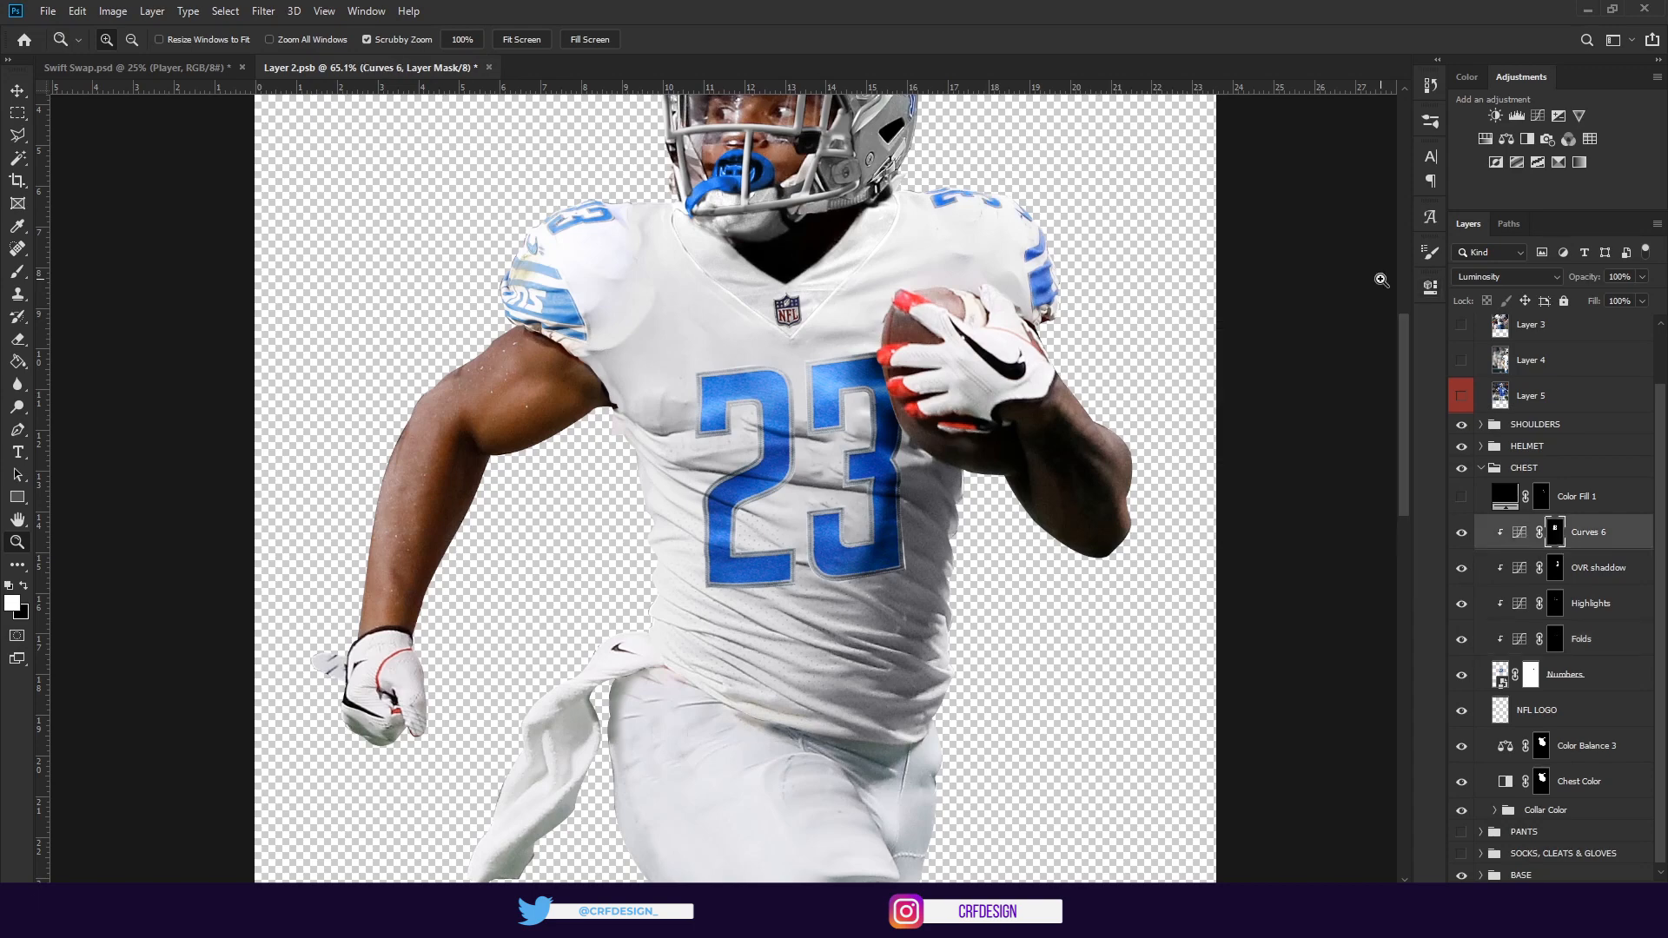
Make the Color Fill 1 layer visible, review the finished chest, and collapse the CHEST group
click(1460, 499)
mouse_move(891, 321)
mouse_down()
mouse_move(960, 316)
mouse_move(891, 347)
mouse_up()
drag(935, 459, 858, 427)
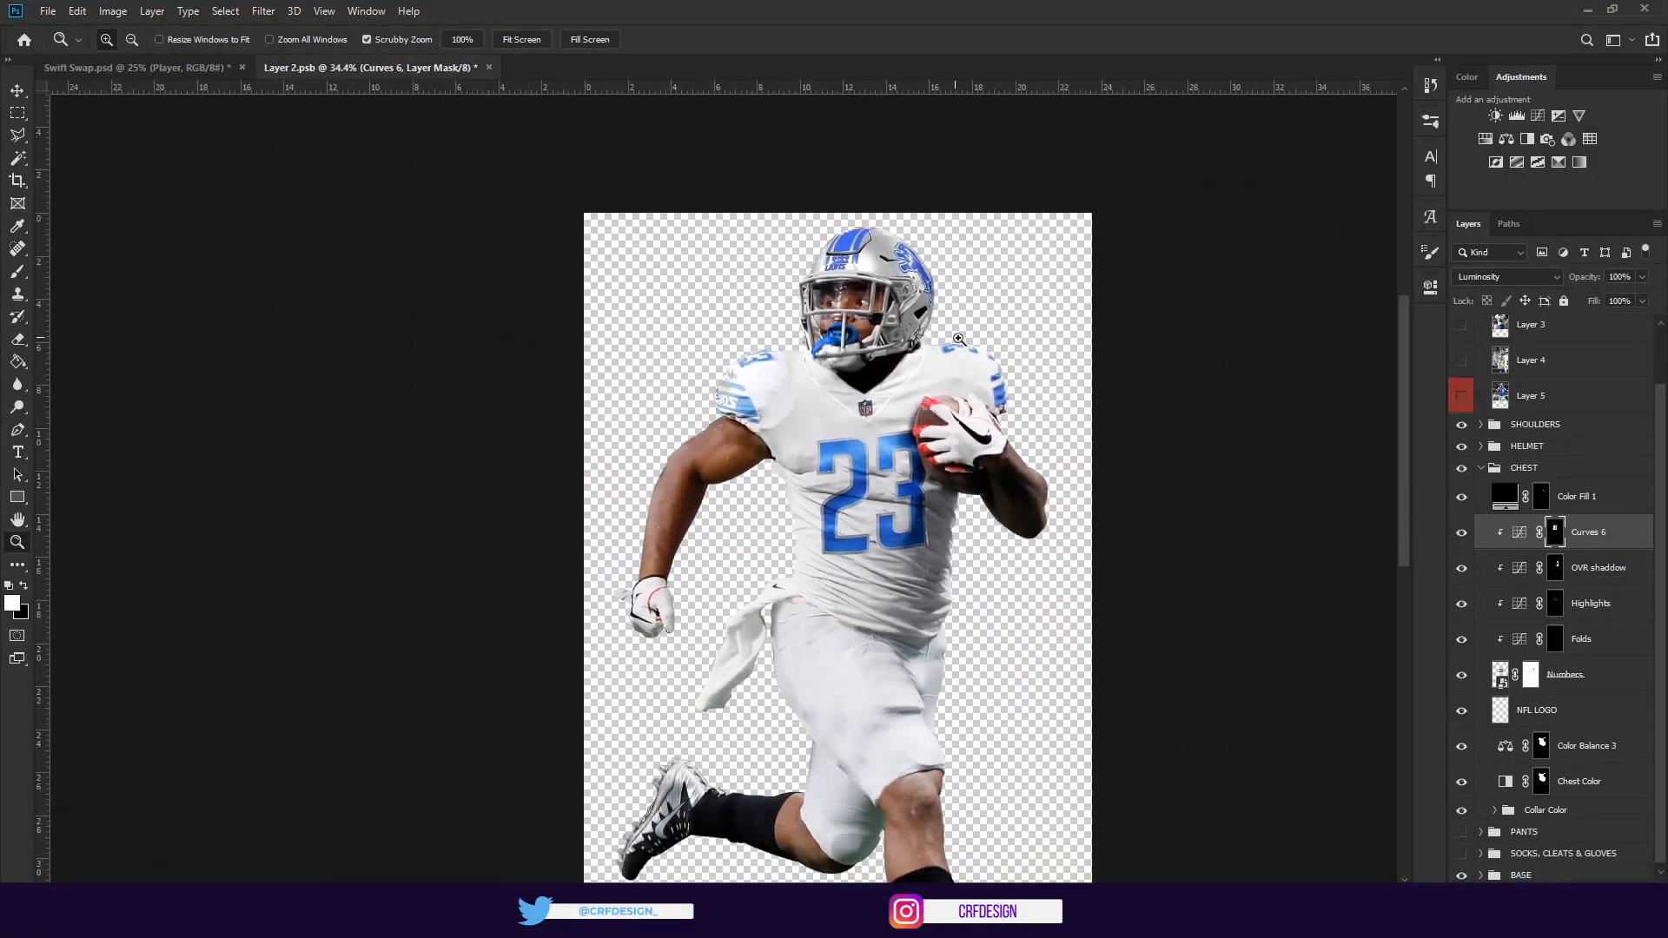
click(1474, 472)
click(1482, 469)
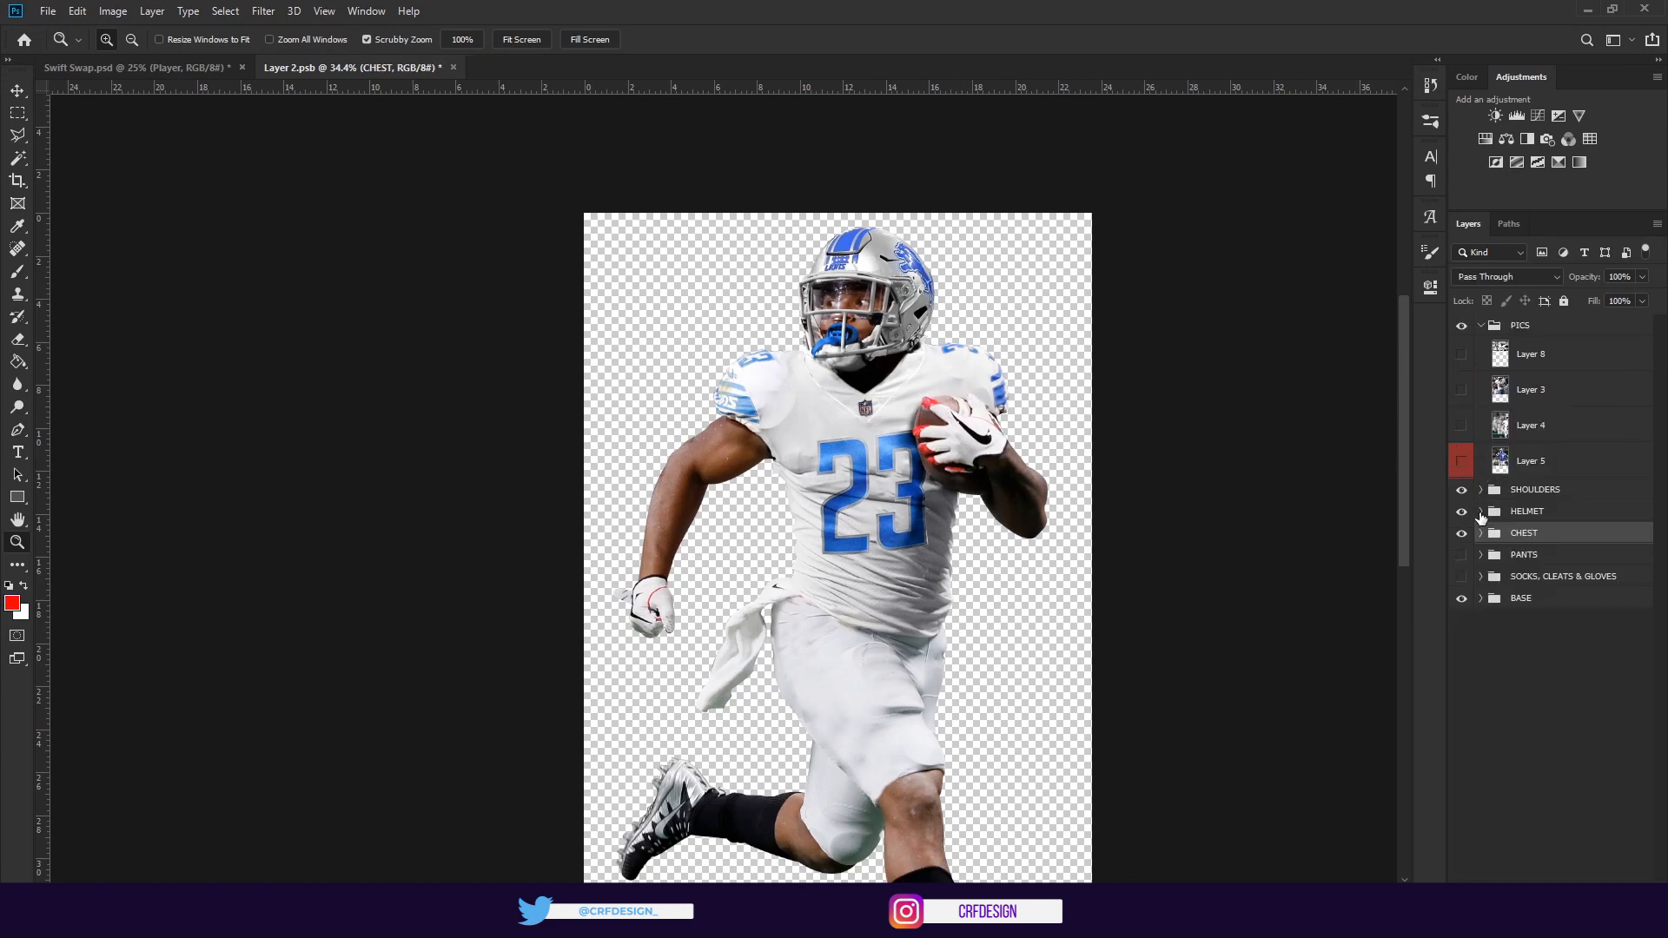
Make the PANTS group visible and expand it to list its layers
click(1462, 557)
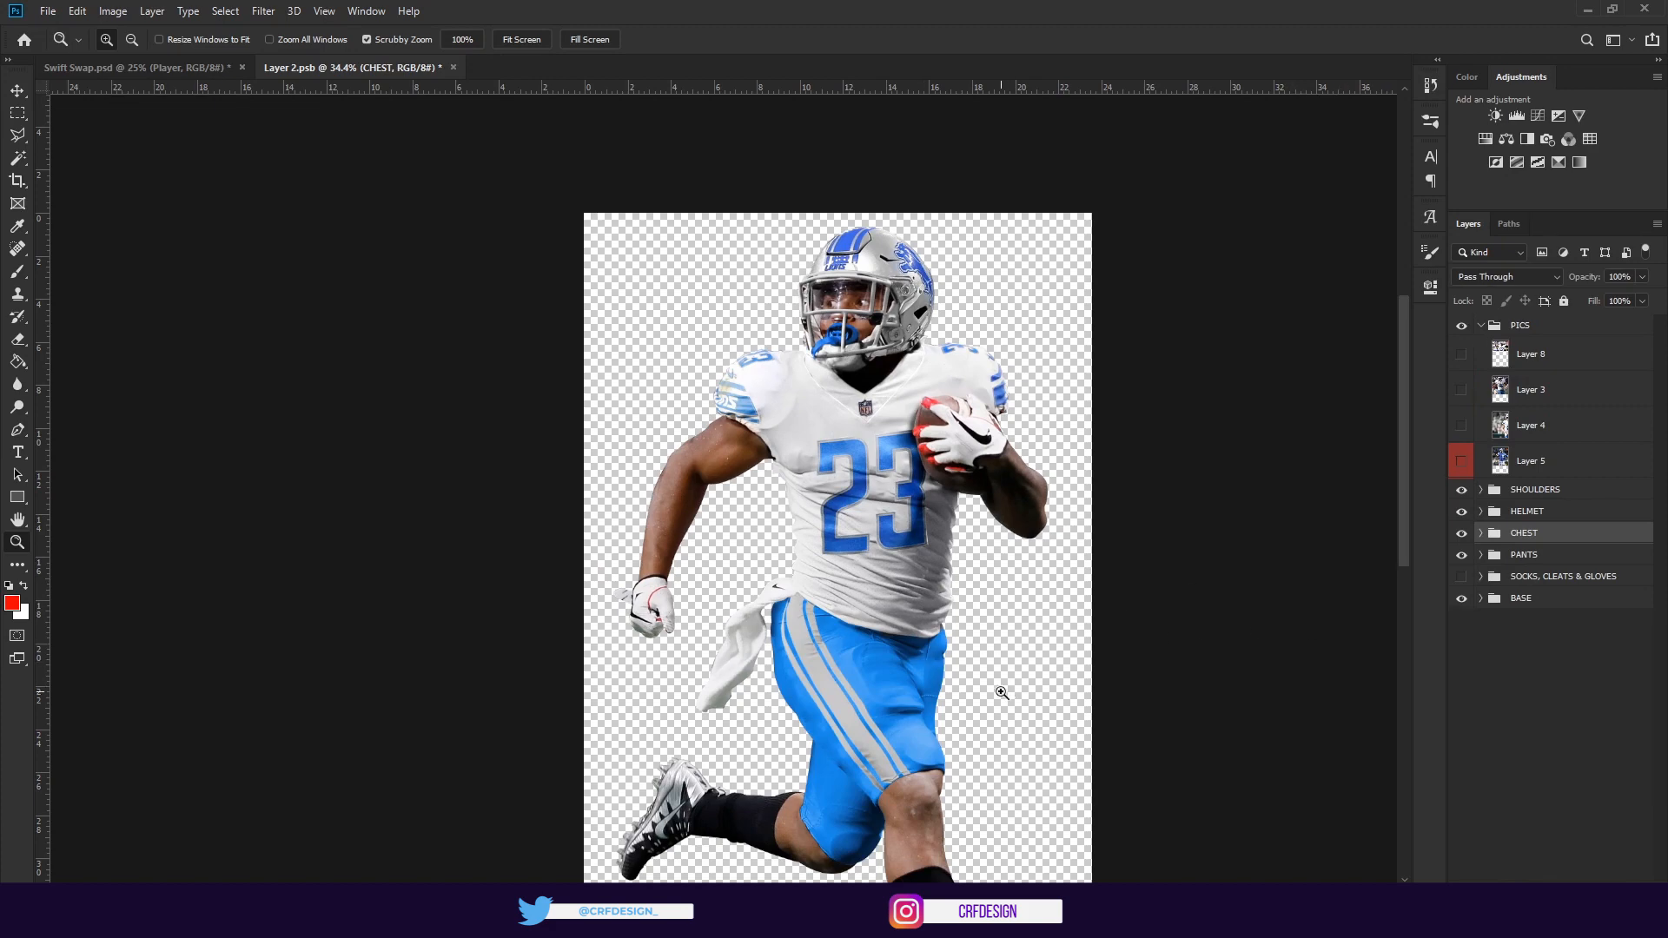
drag(978, 703, 1057, 521)
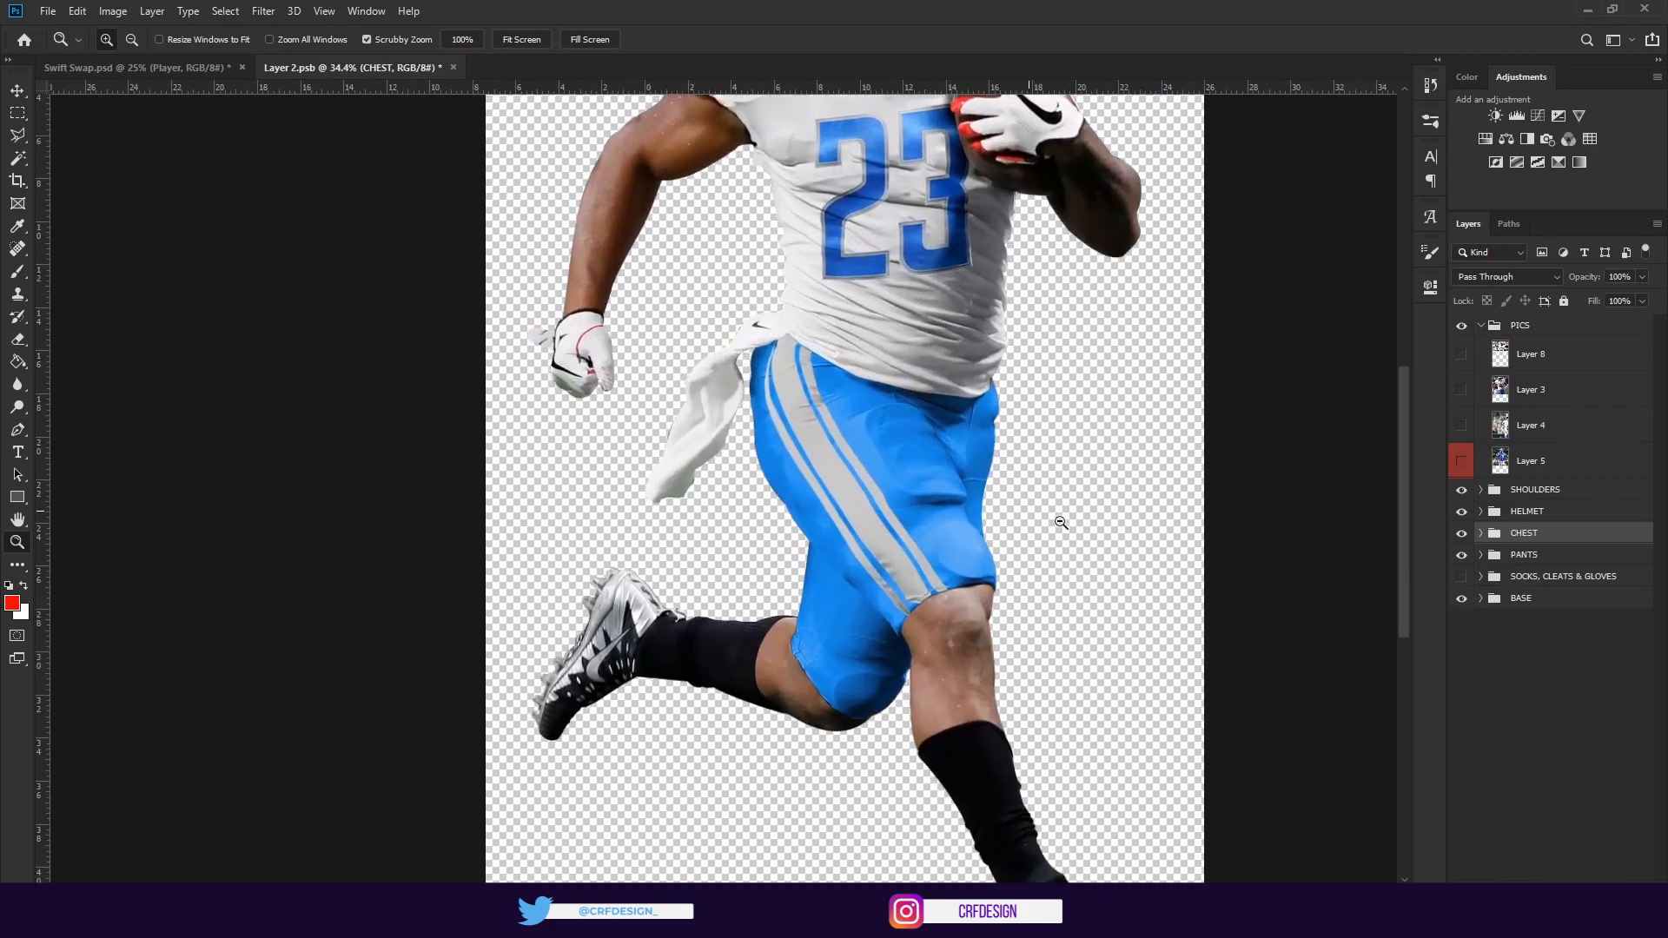
click(1481, 533)
click(1481, 532)
click(1481, 554)
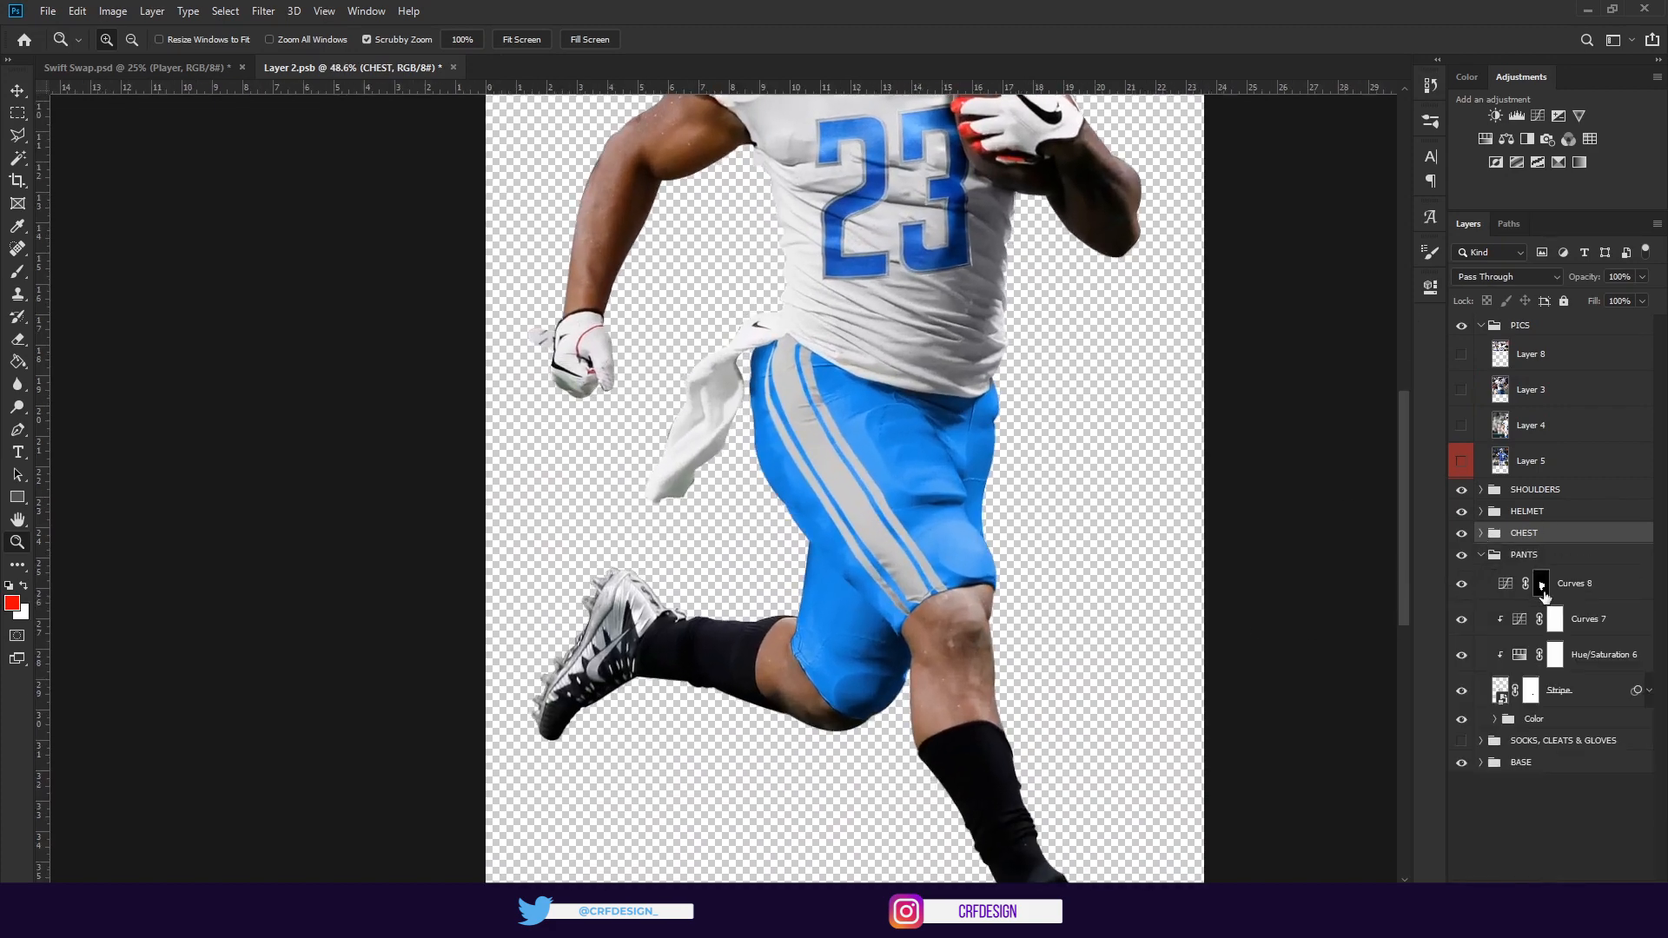
Hide Curves 8, Curves 7, Hue/Saturation 6 and Stripe, and hide Hue/Saturation 5 and Gradient Map 1 in the expanded Color group
click(1487, 598)
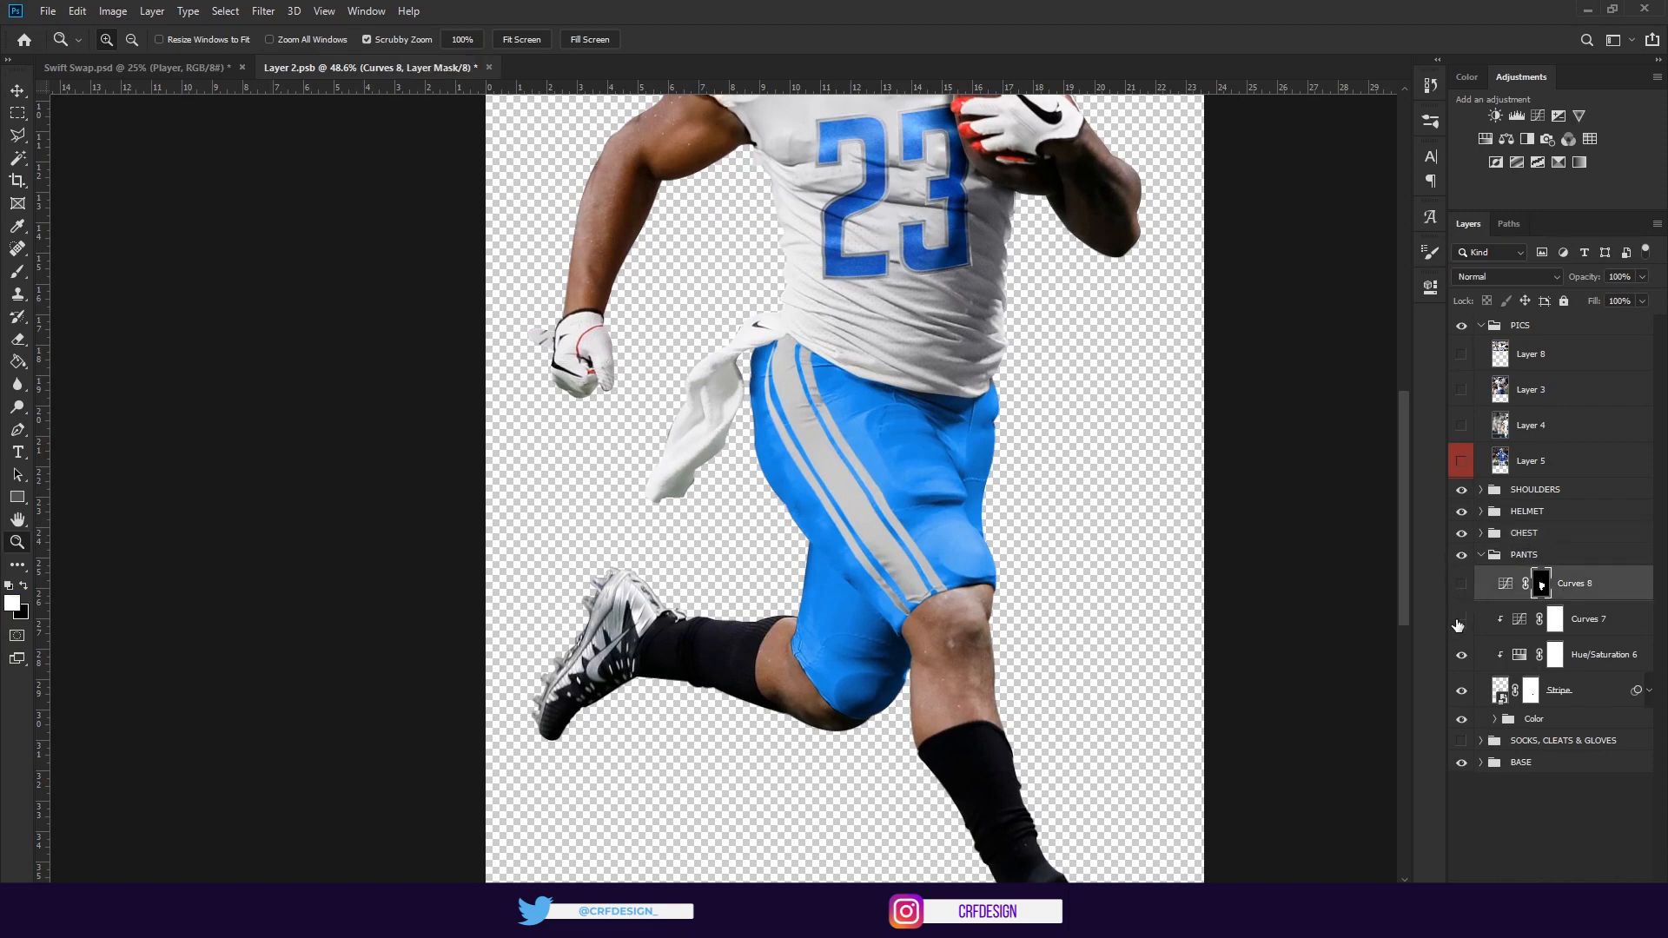
click(1462, 655)
click(1496, 720)
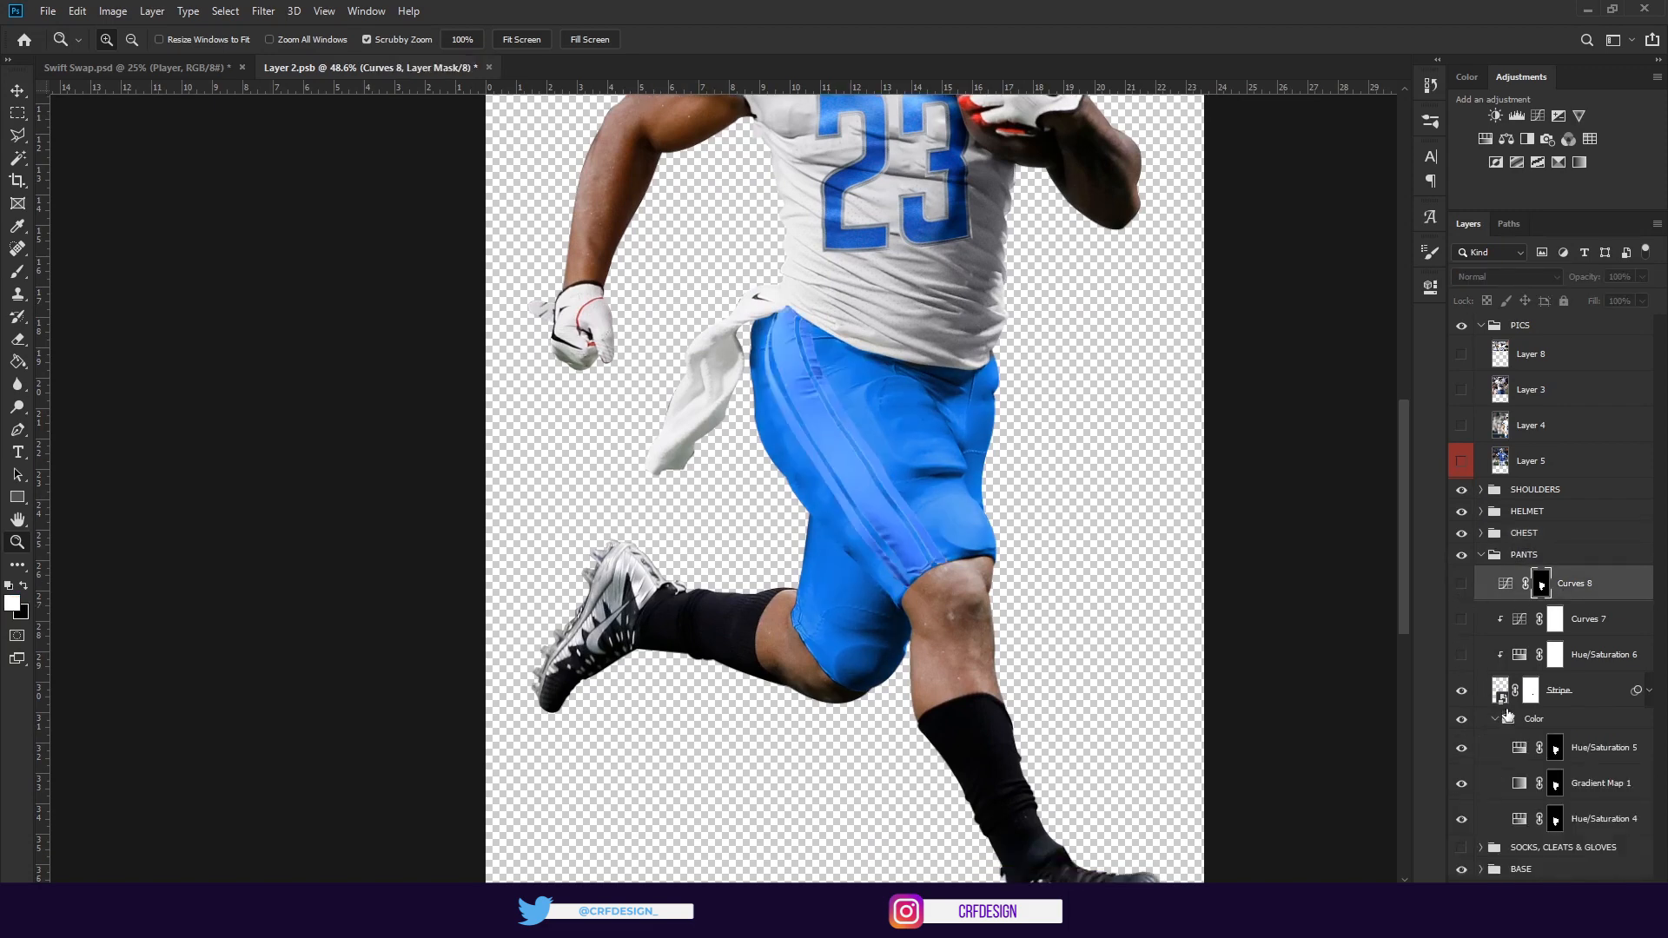
click(1462, 690)
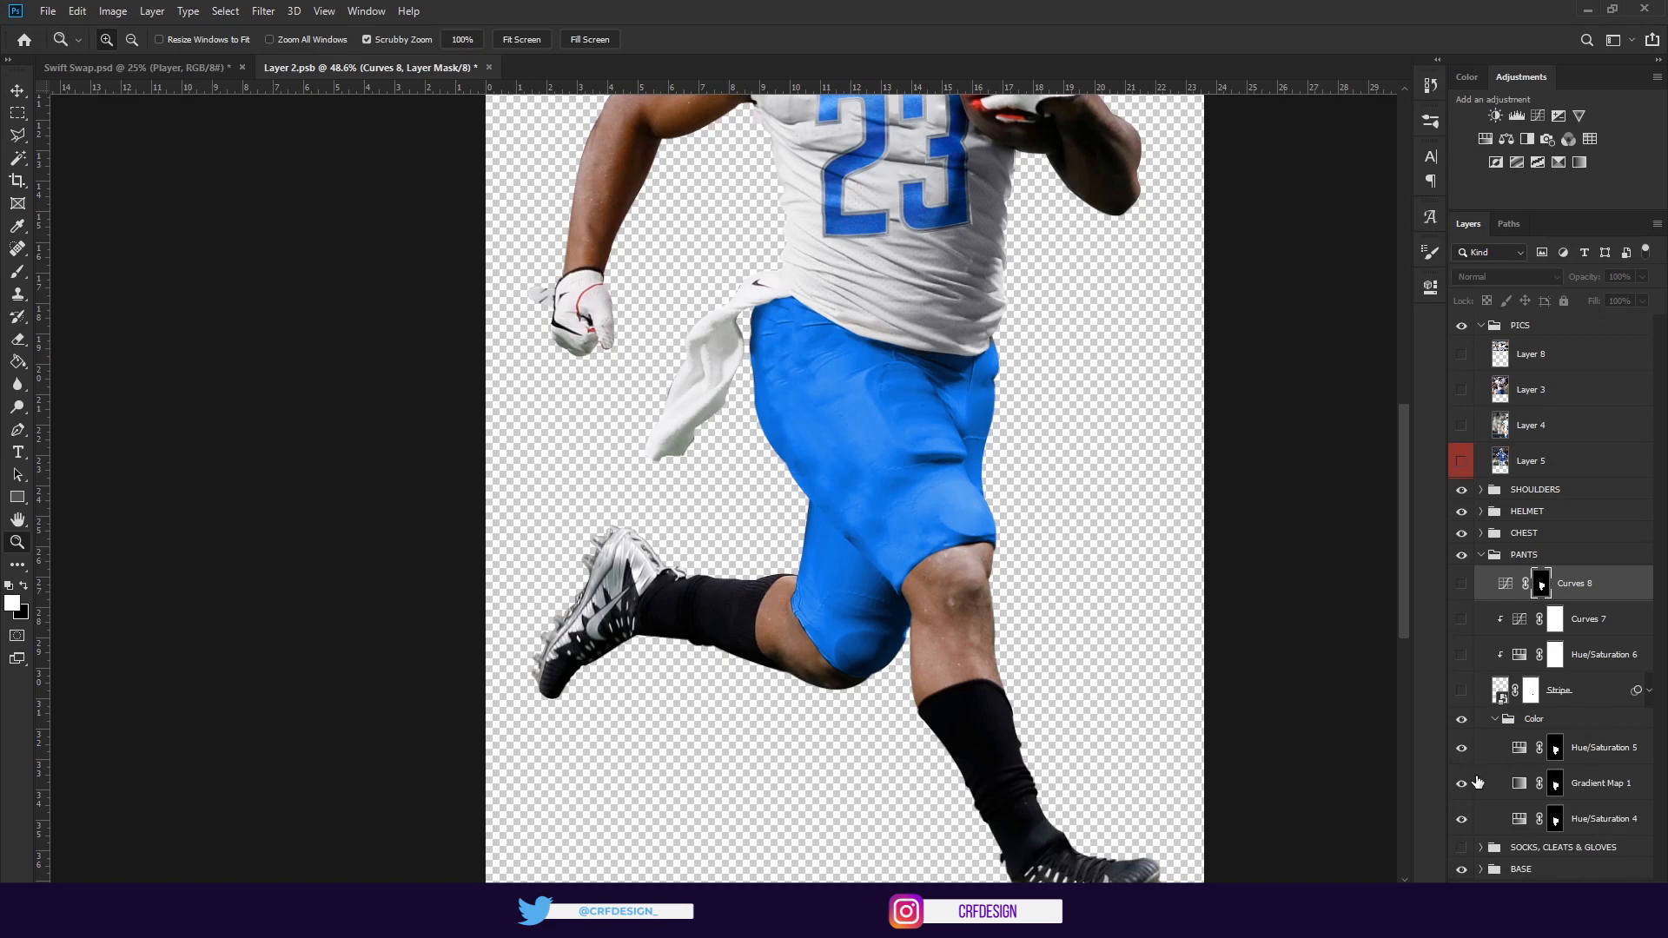
click(1462, 748)
click(1462, 783)
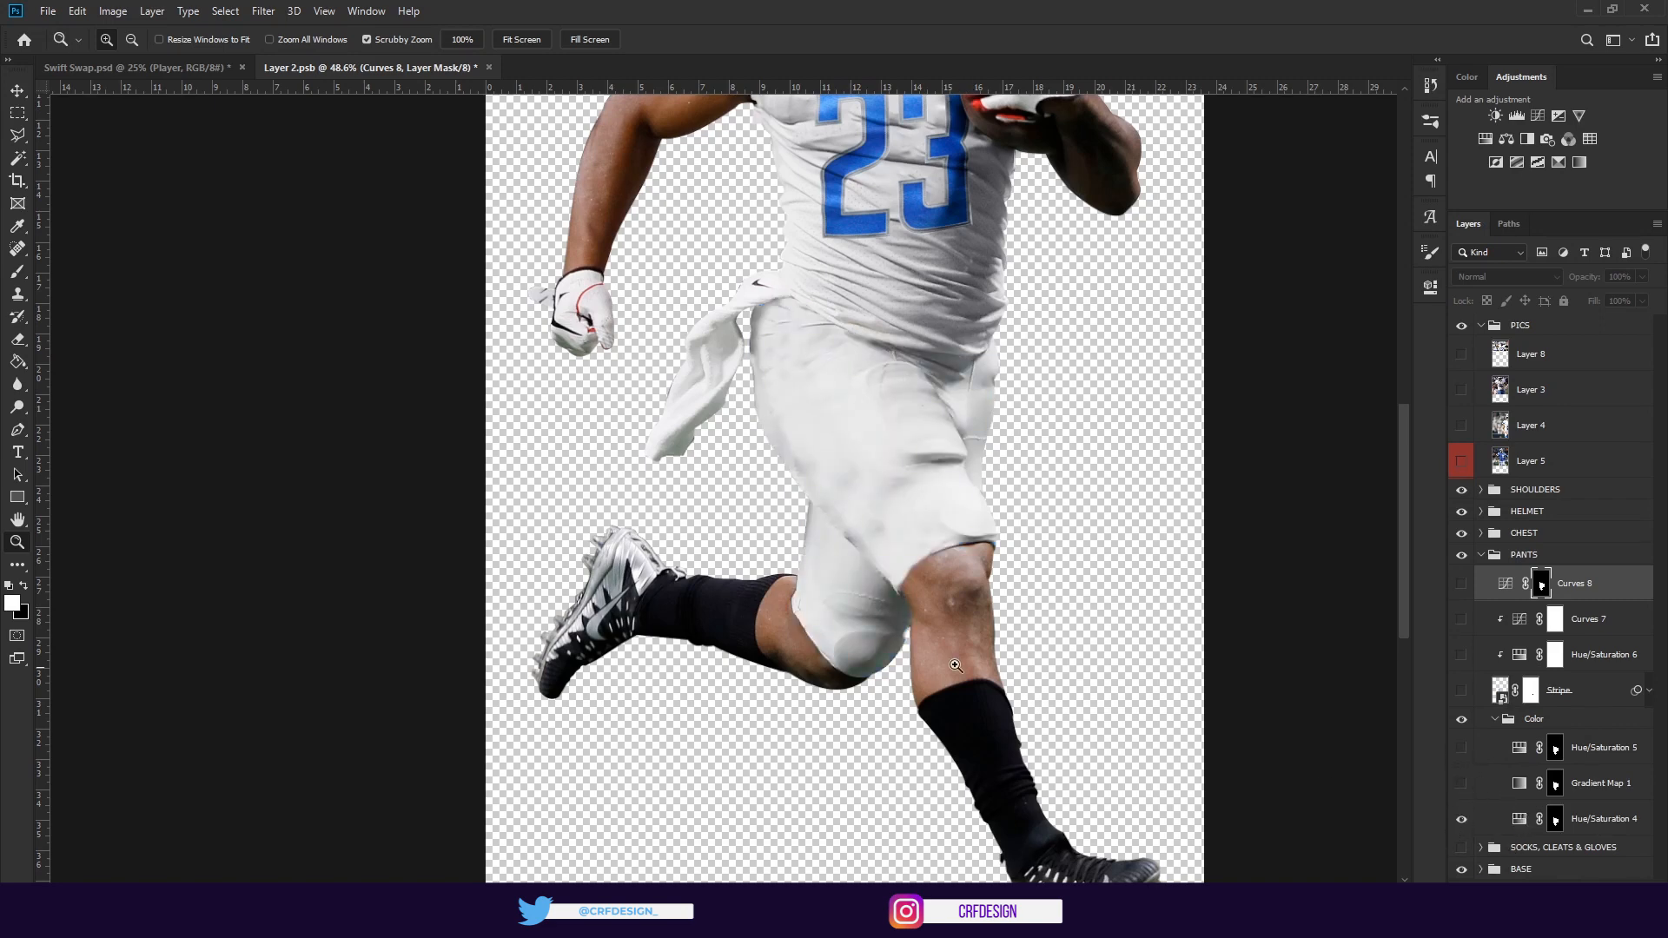
Make Gradient Map 1 visible to color the pants blue and inspect its gradient in the Gradient Editor
click(1463, 784)
double_click(1519, 784)
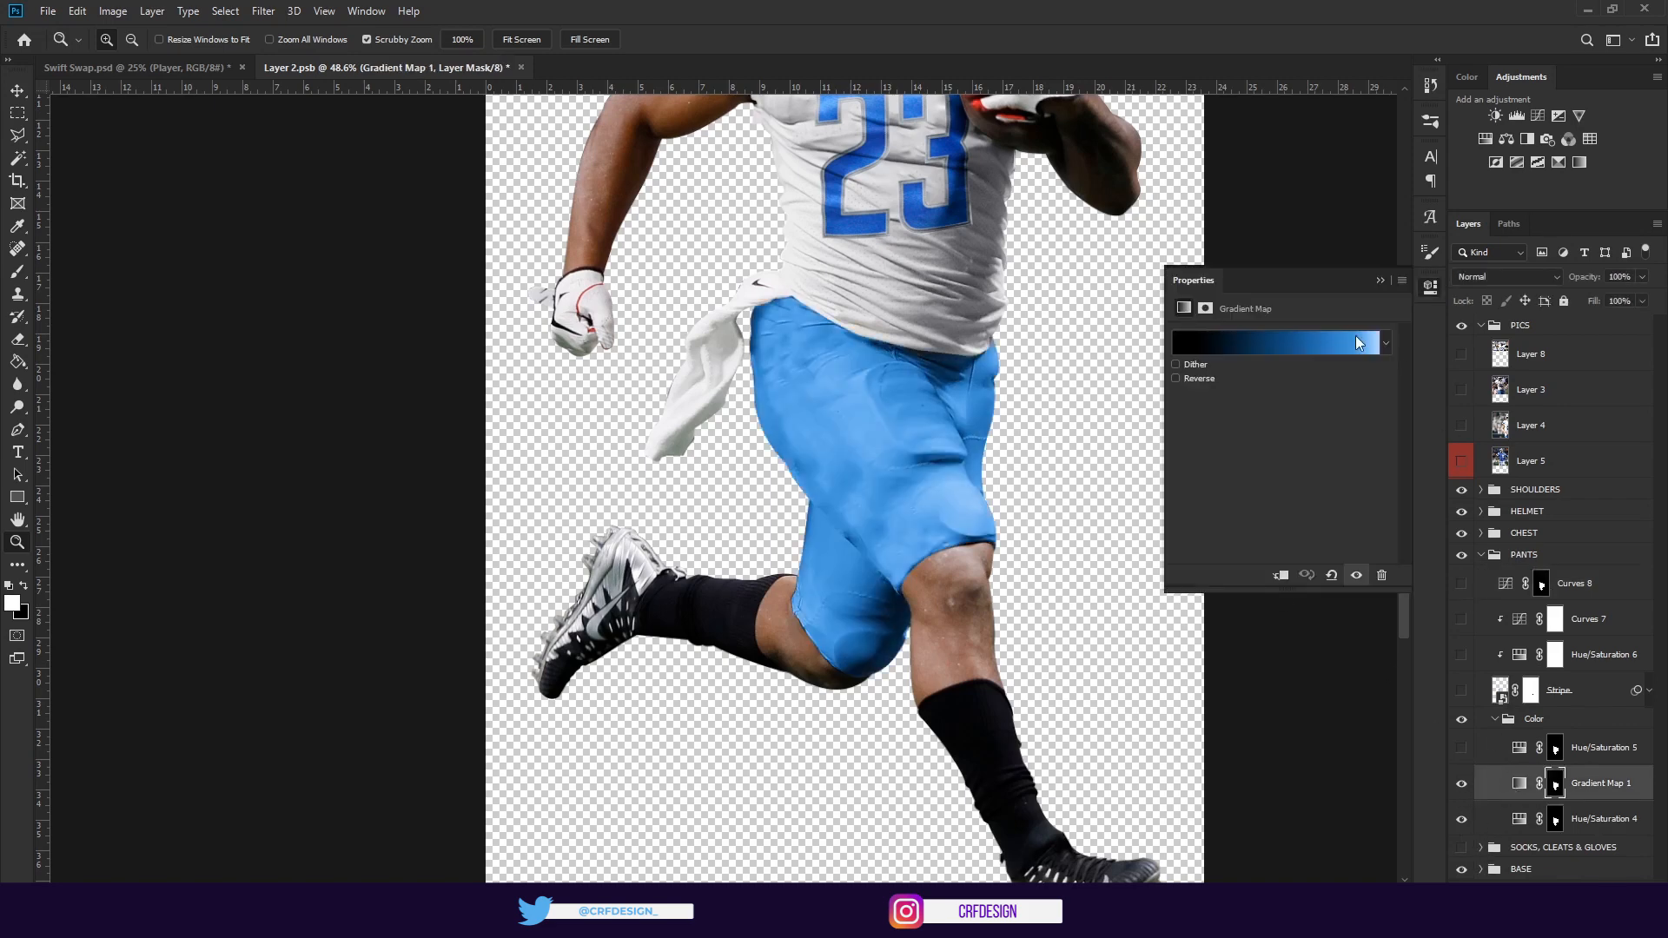
click(1356, 336)
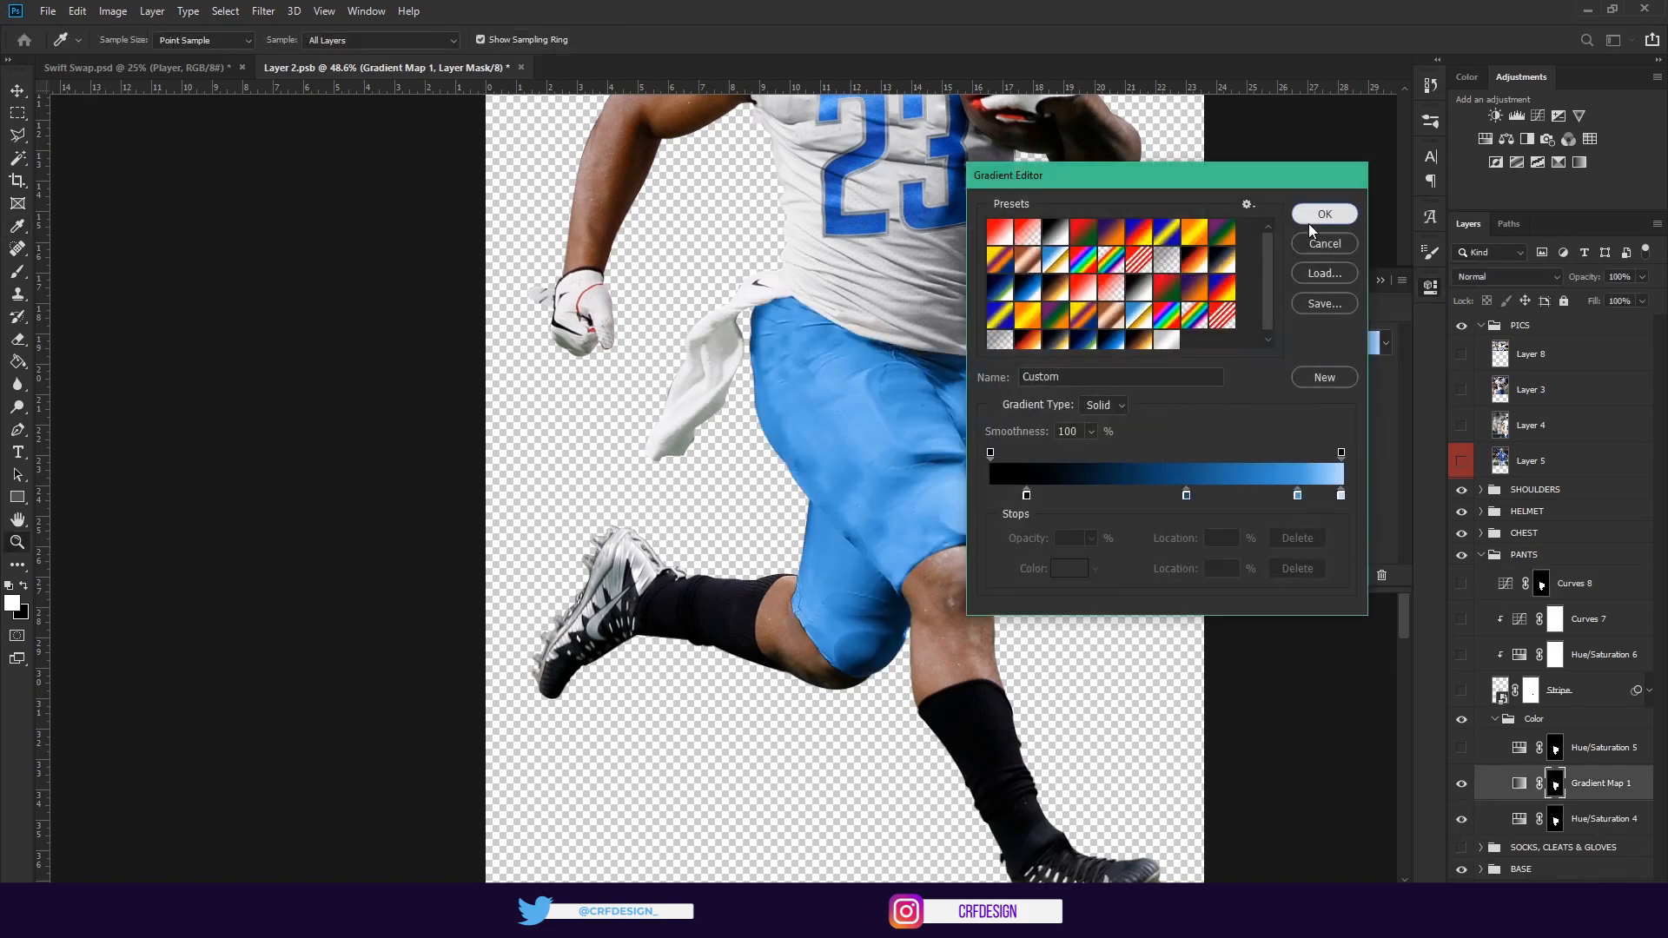
click(1309, 223)
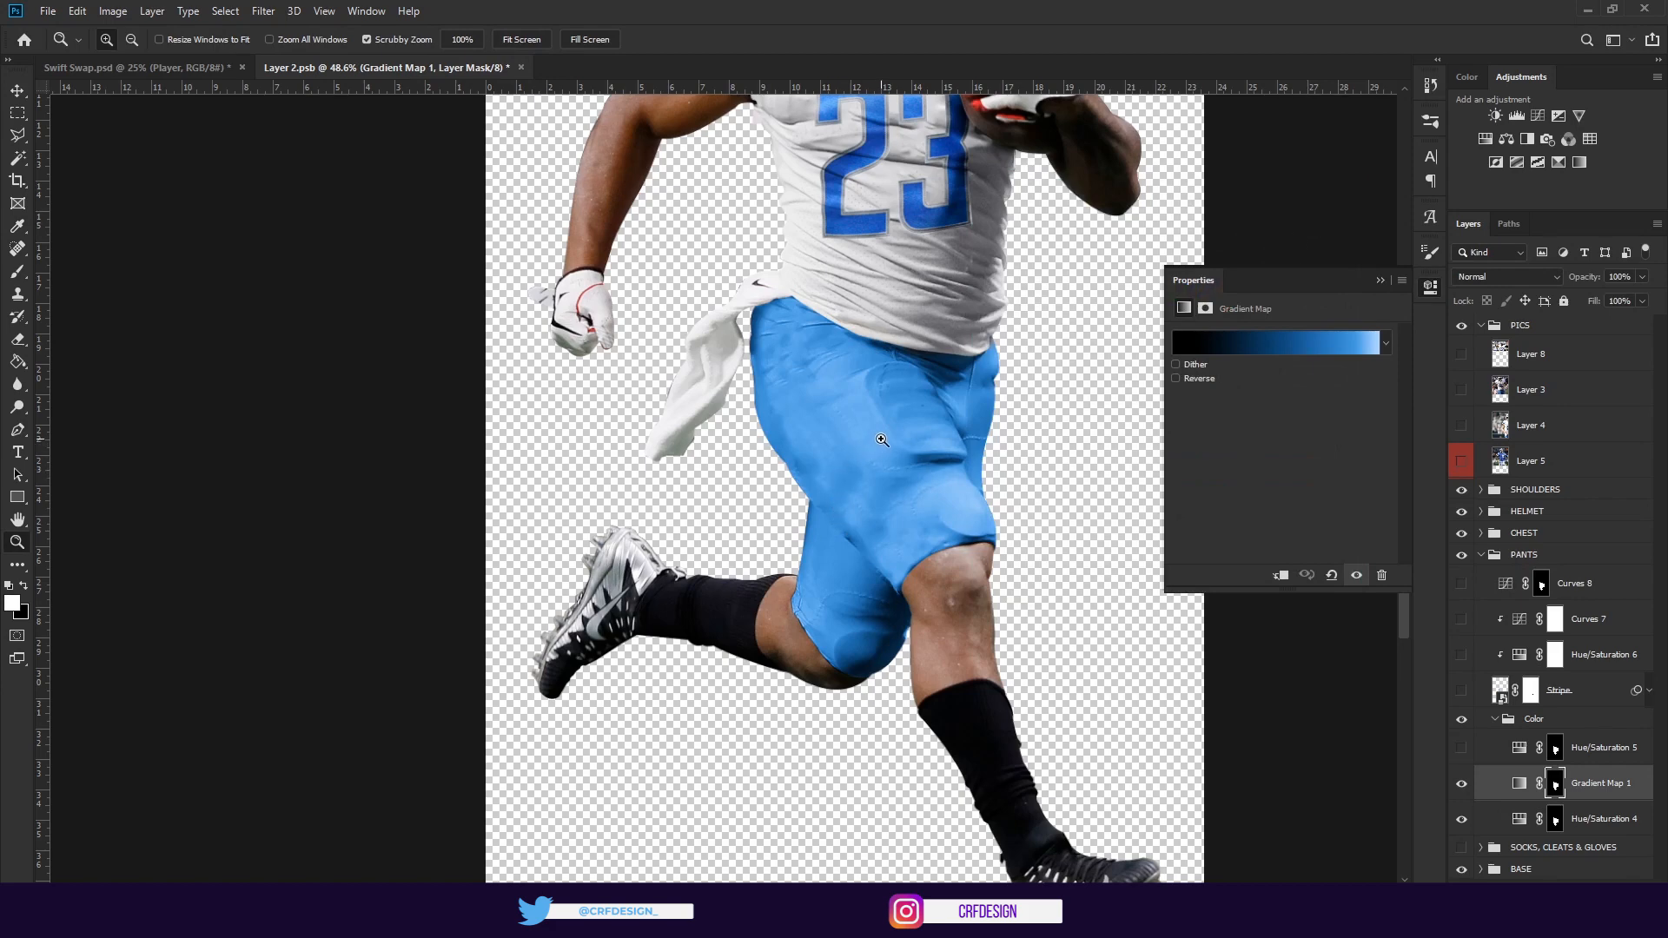
Make Hue/Saturation 5 visible, inspect its settings, toggle it to compare the blue, and collapse the Color group
click(1460, 749)
click(1519, 749)
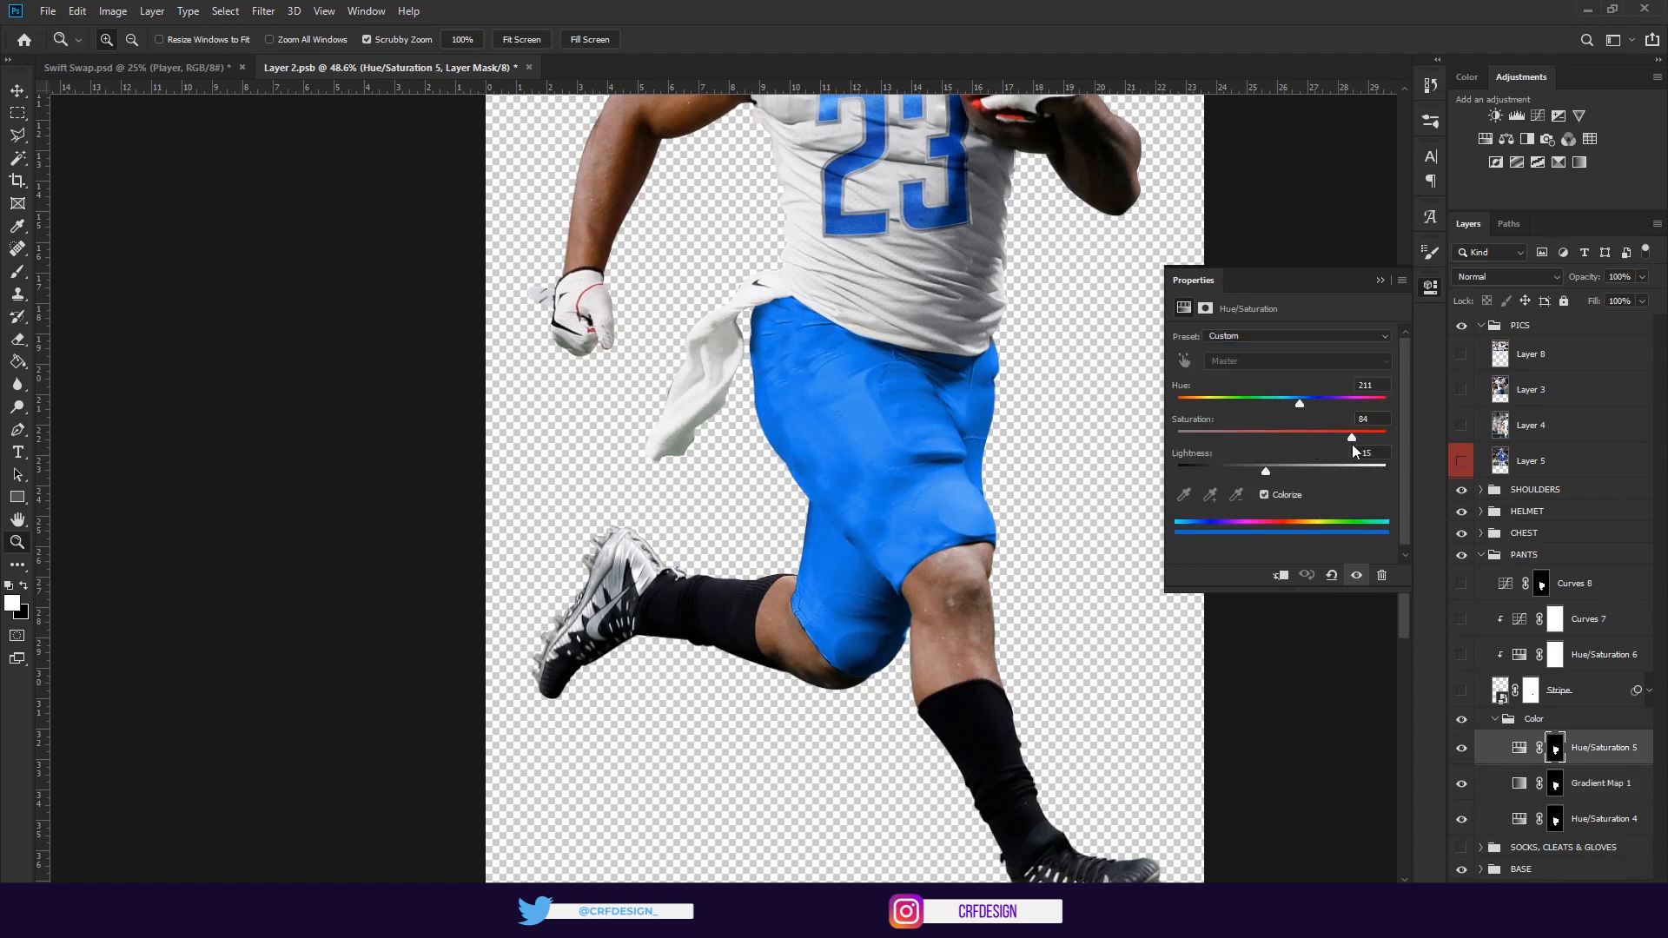
click(1380, 279)
click(1461, 749)
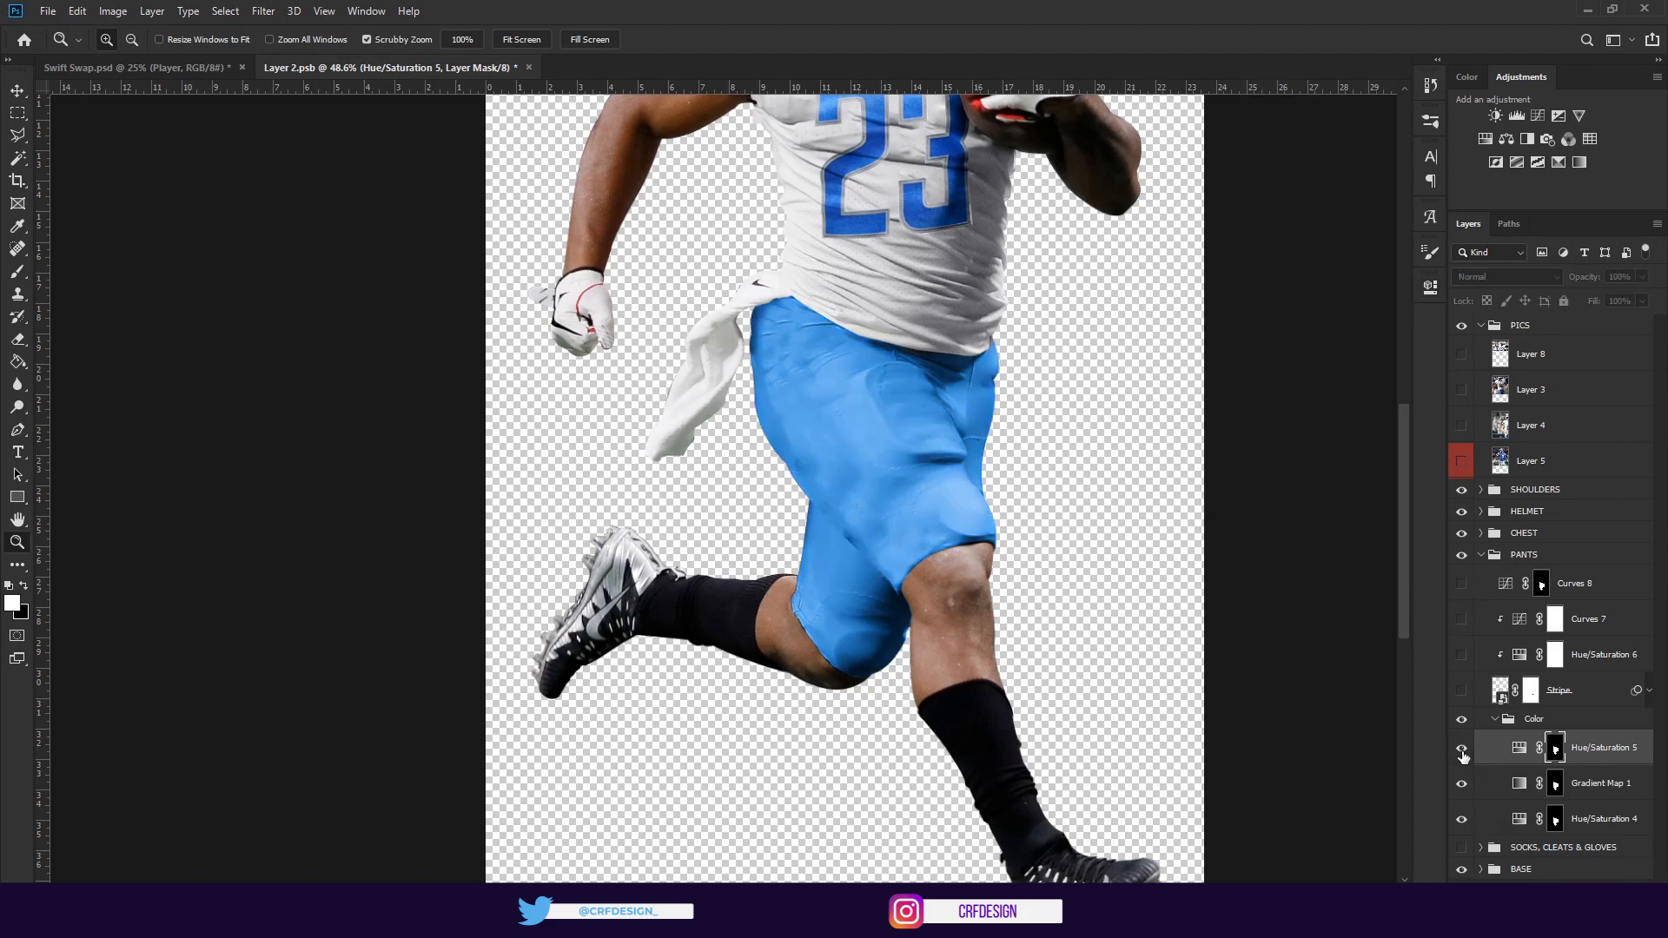
click(1461, 749)
click(1495, 721)
click(1495, 721)
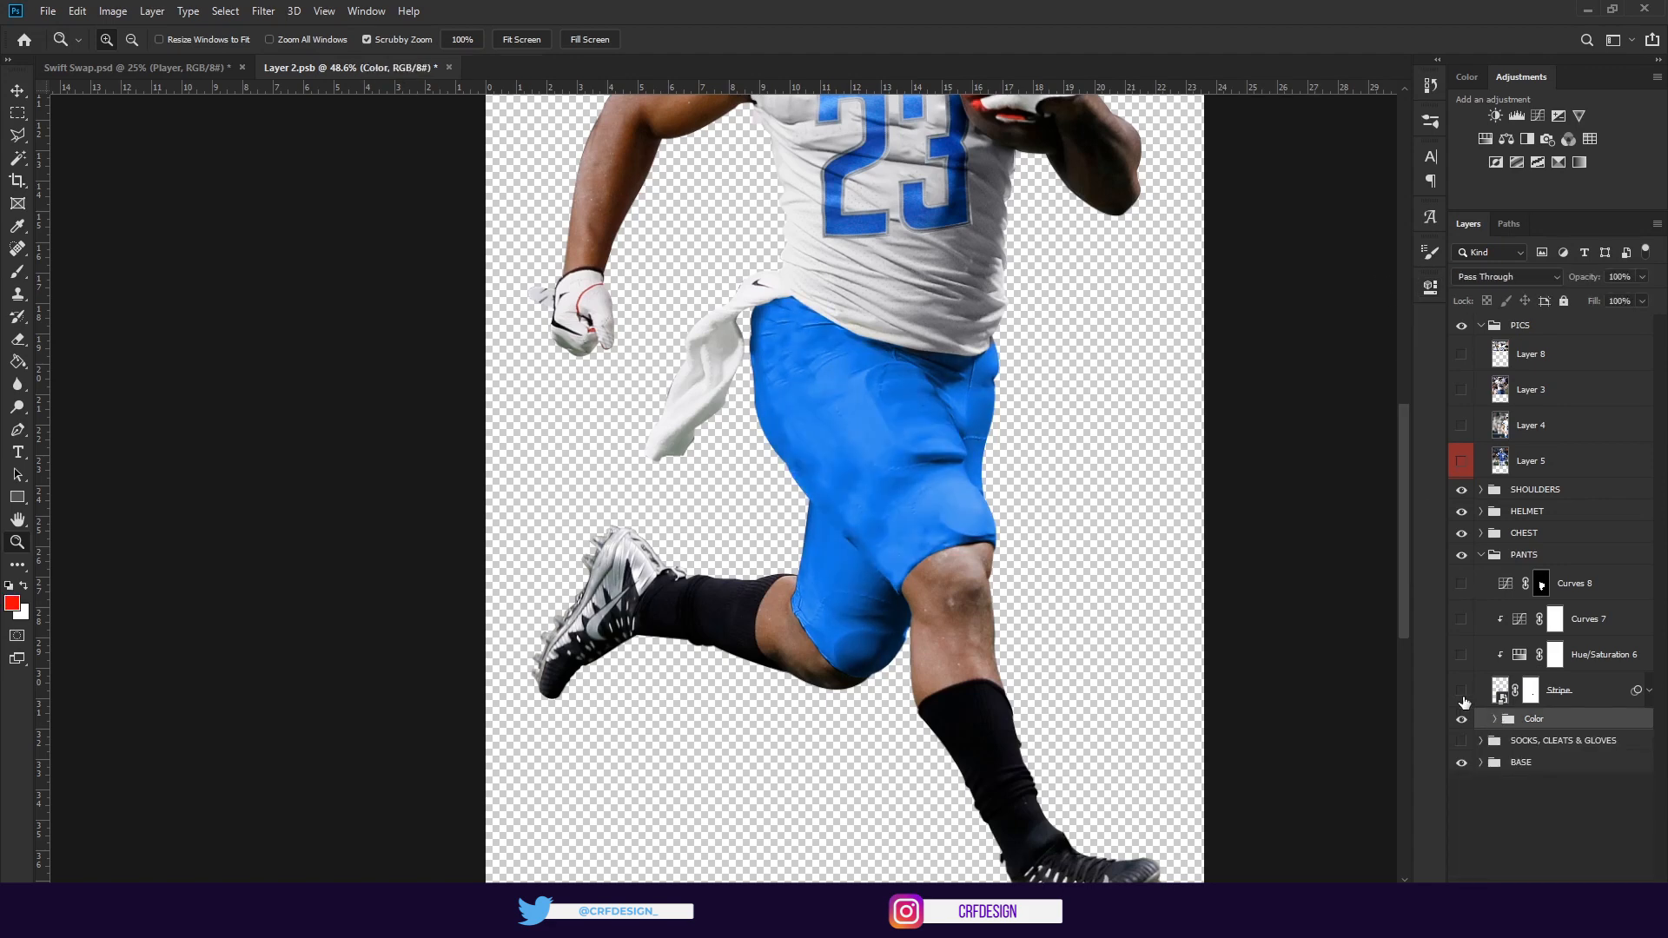
Make the Stripe layer and its clipped Hue/Saturation 6 visible to show gray stripes on the pants
click(1461, 691)
drag(839, 431, 951, 445)
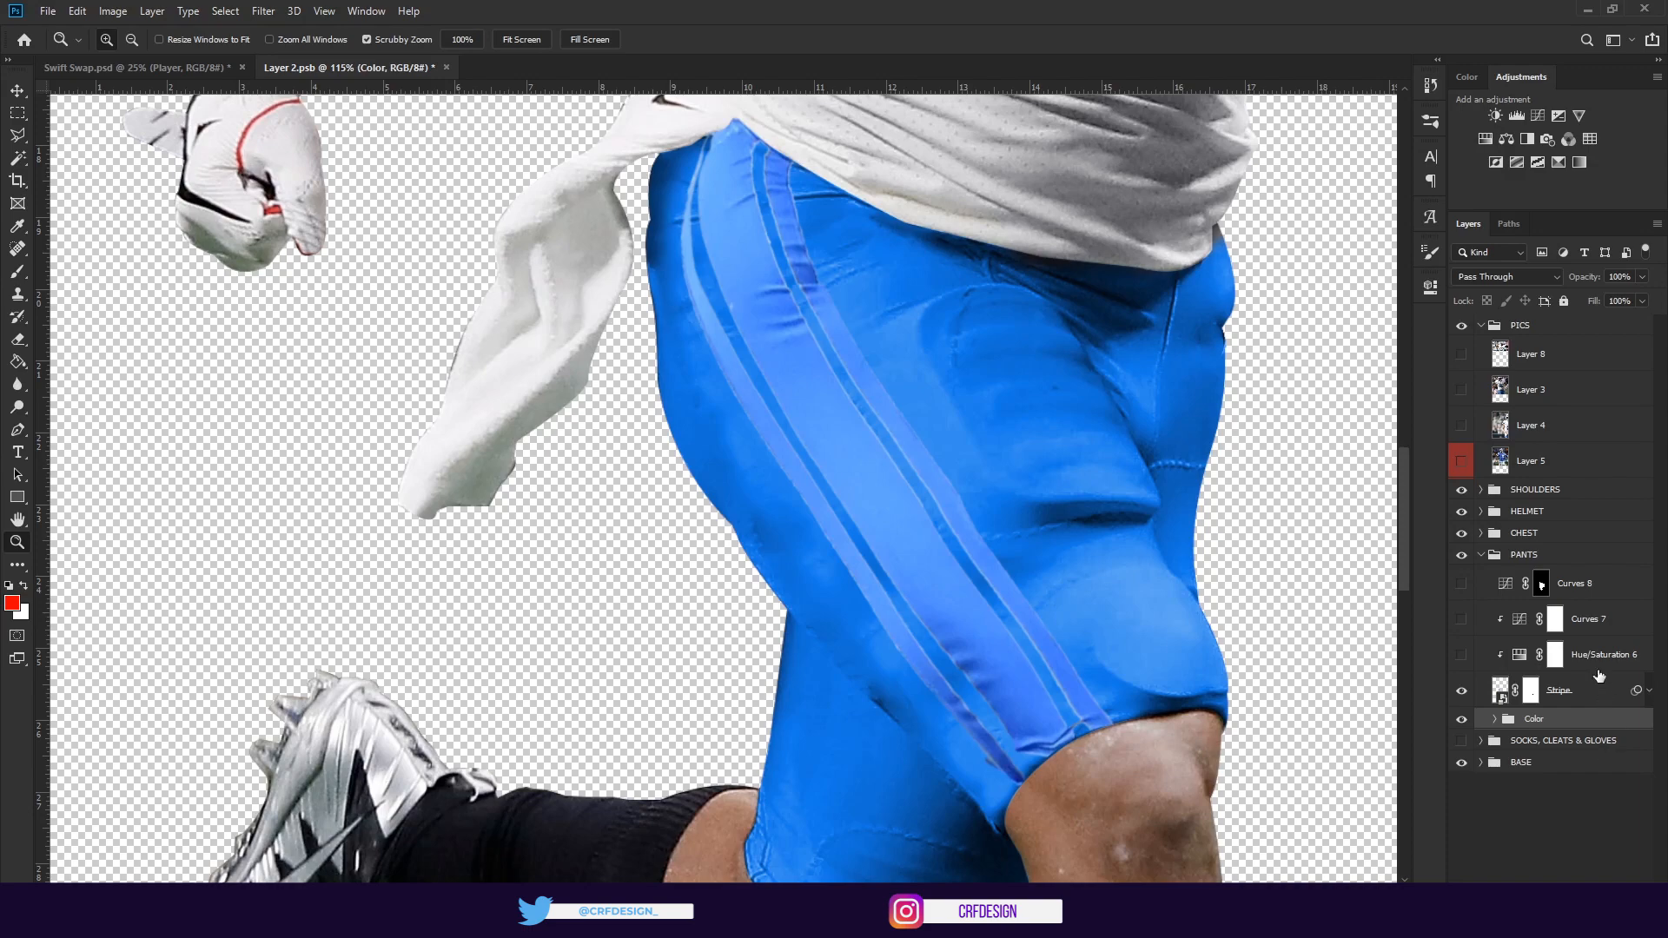
click(1564, 691)
click(1458, 656)
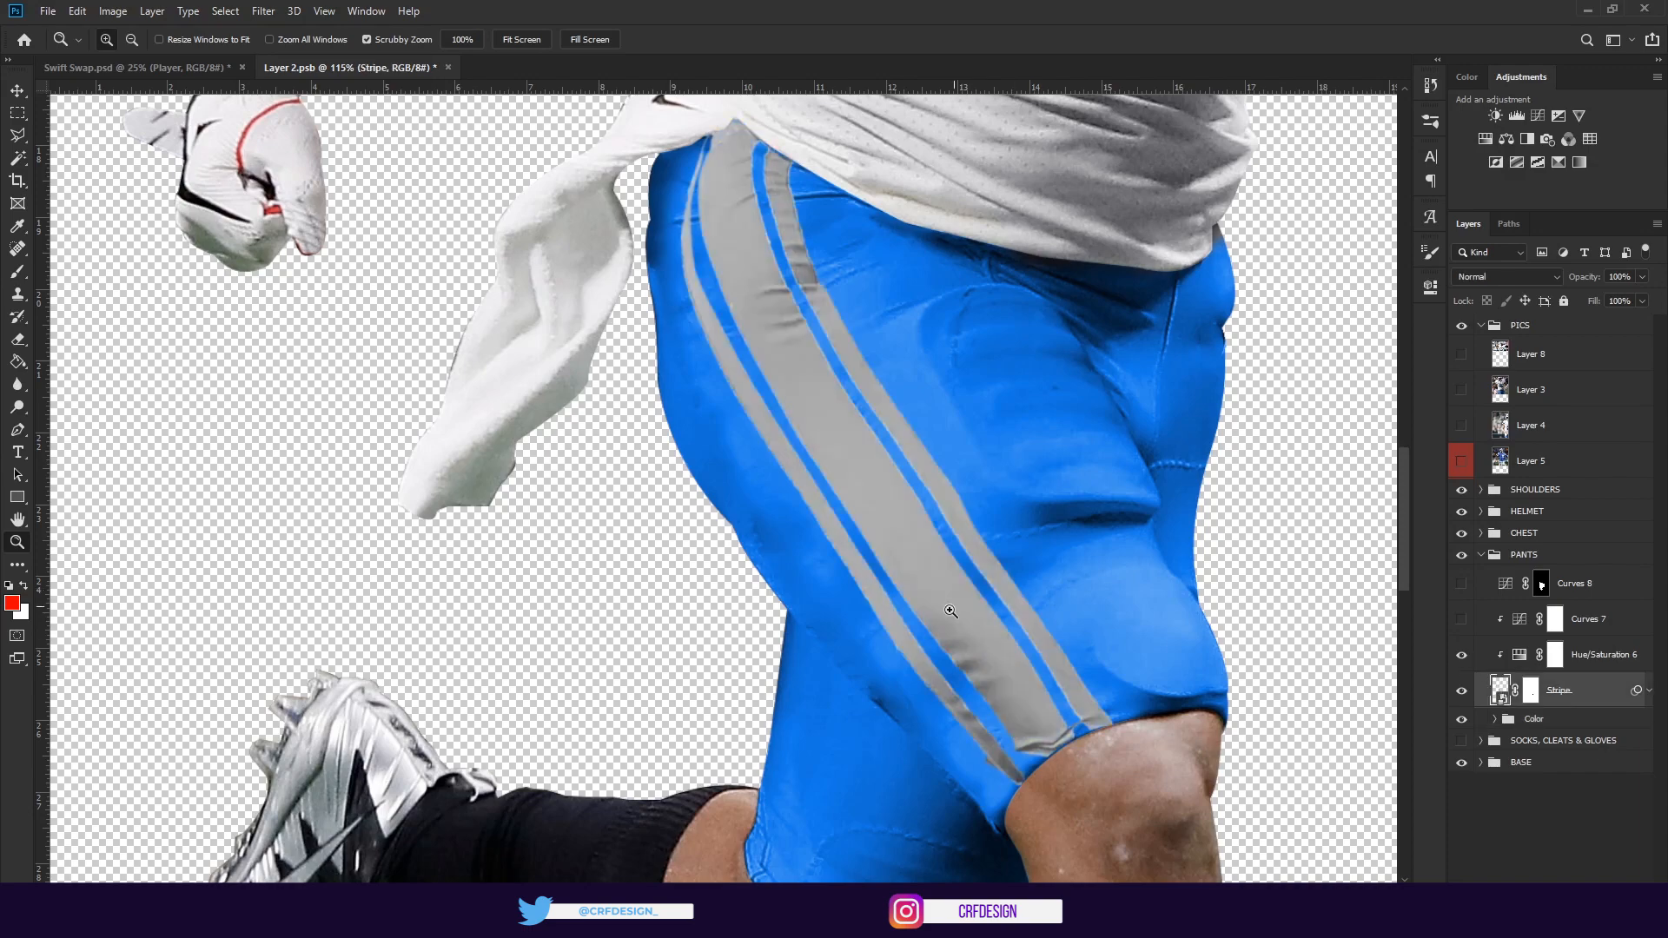
drag(951, 612, 1011, 628)
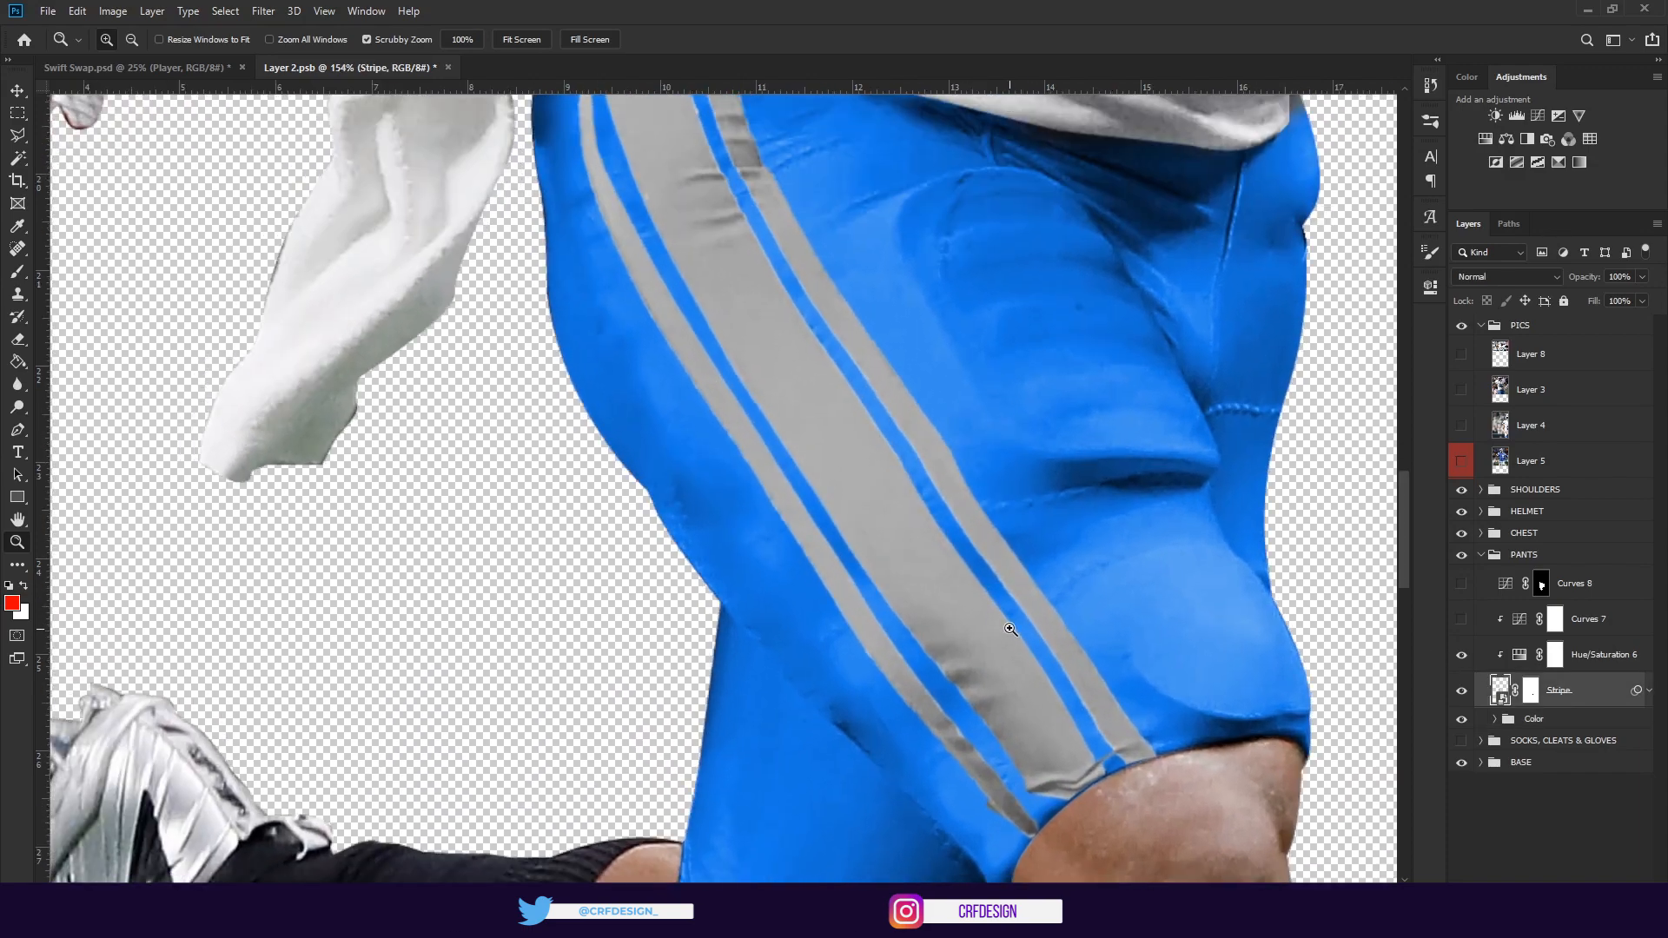
drag(857, 395, 886, 667)
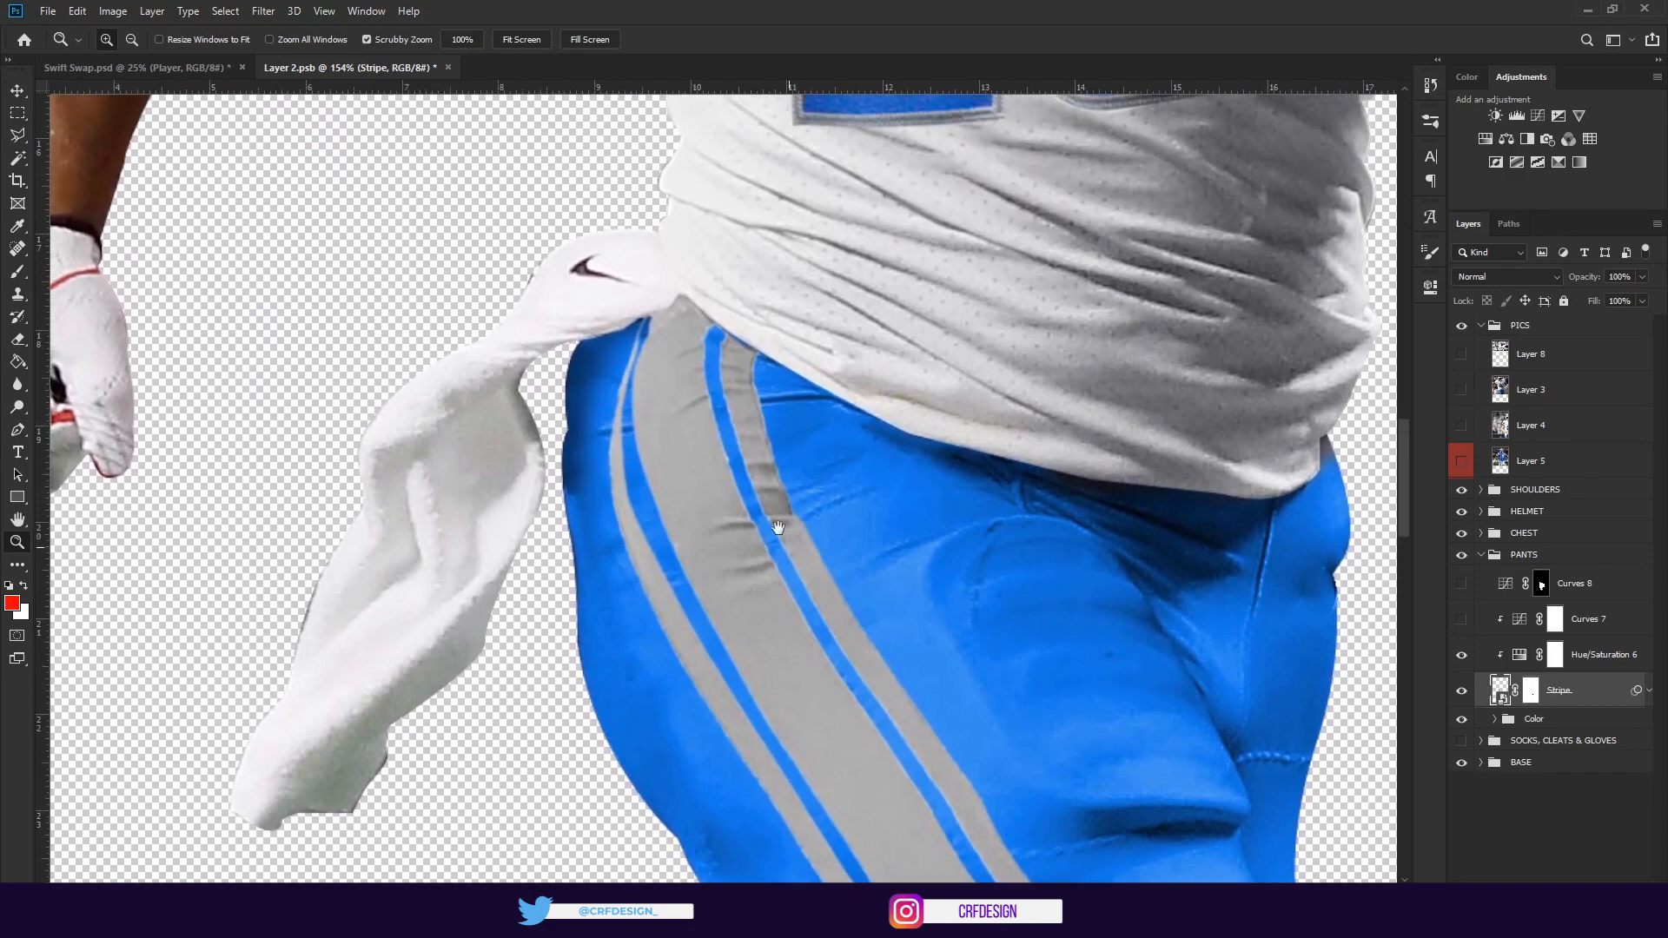
Open the Stripe smart object, check its free transform and Puppet Warp filter, and close it without saving
double_click(1499, 690)
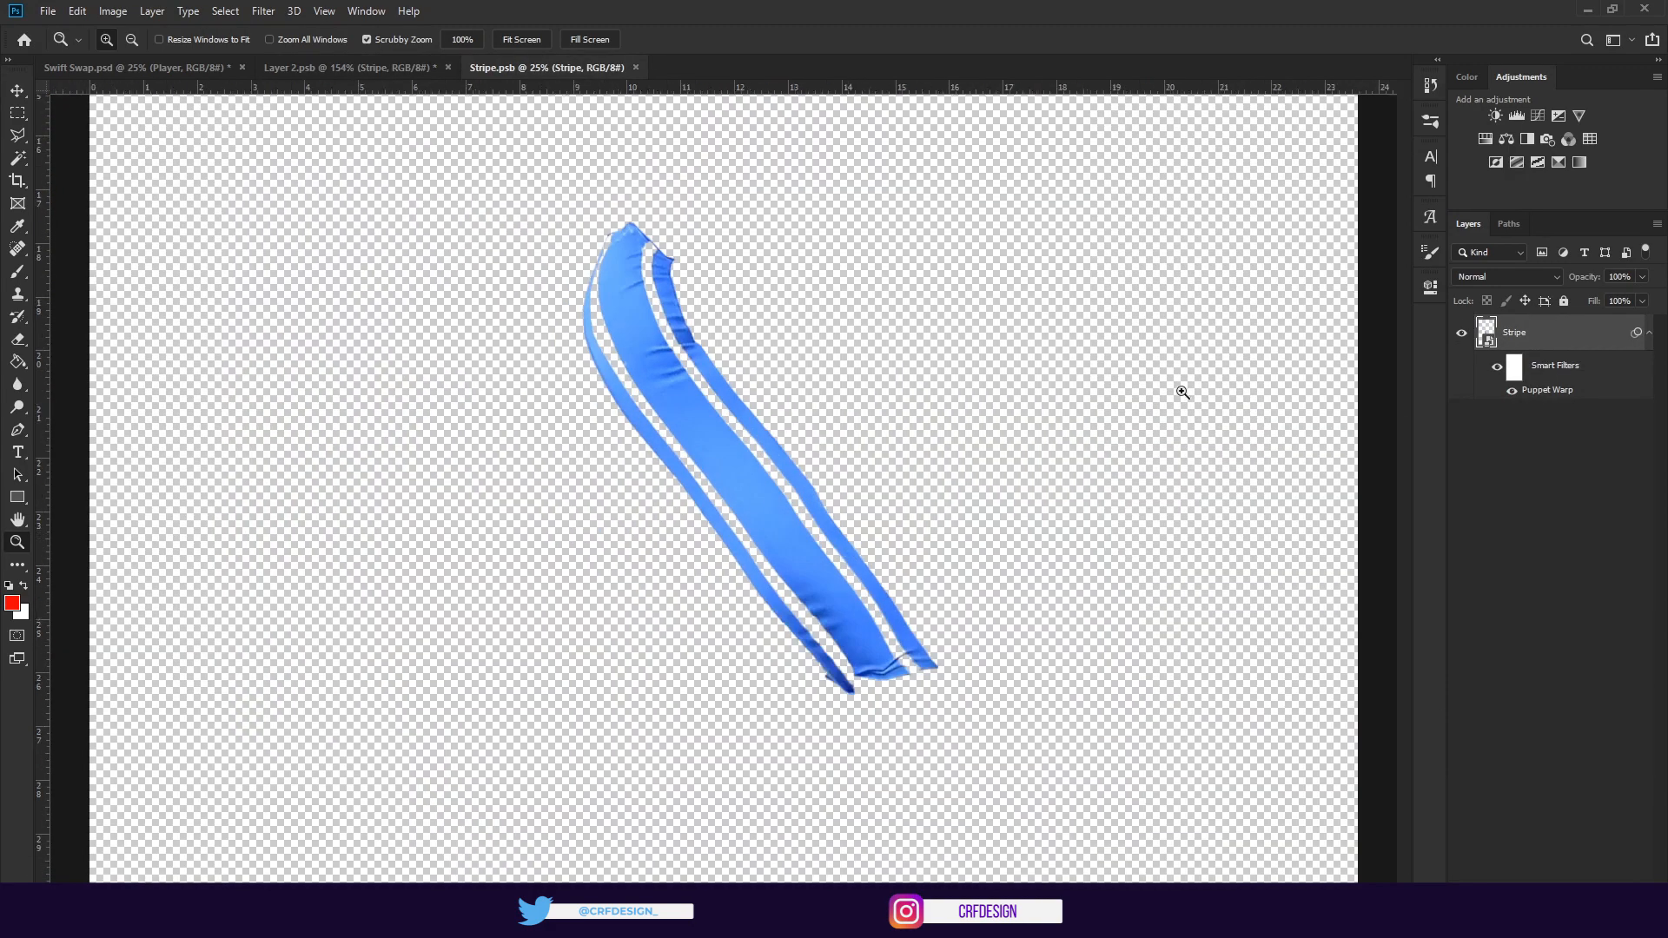
key(ctrl+t)
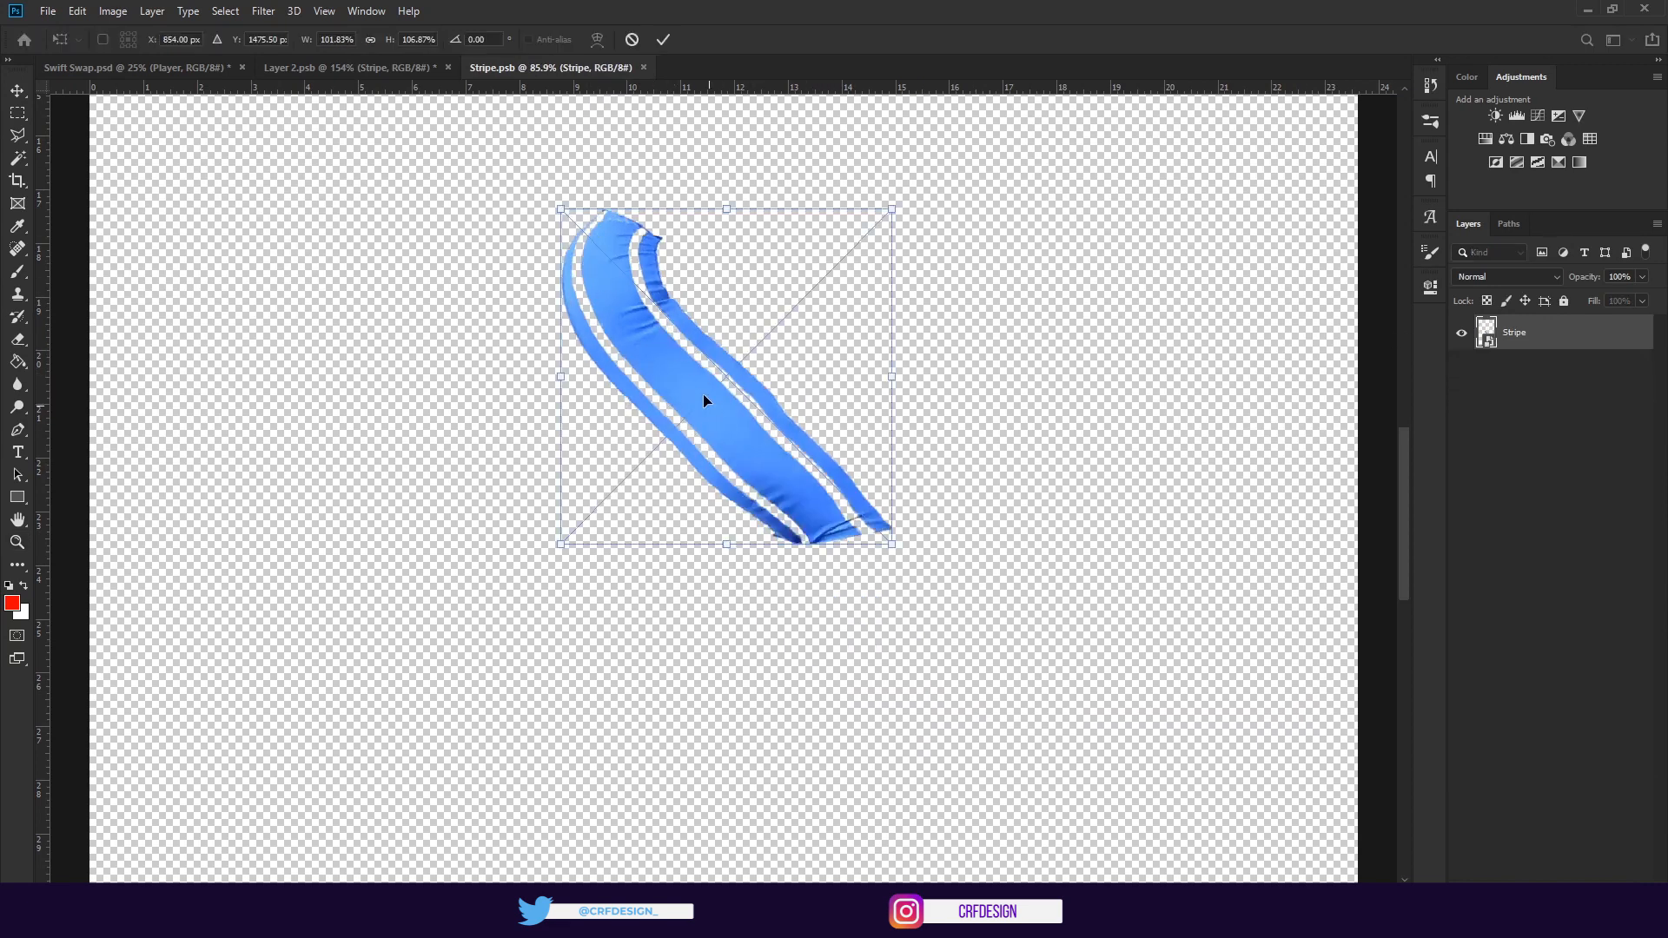
click(662, 39)
click(650, 67)
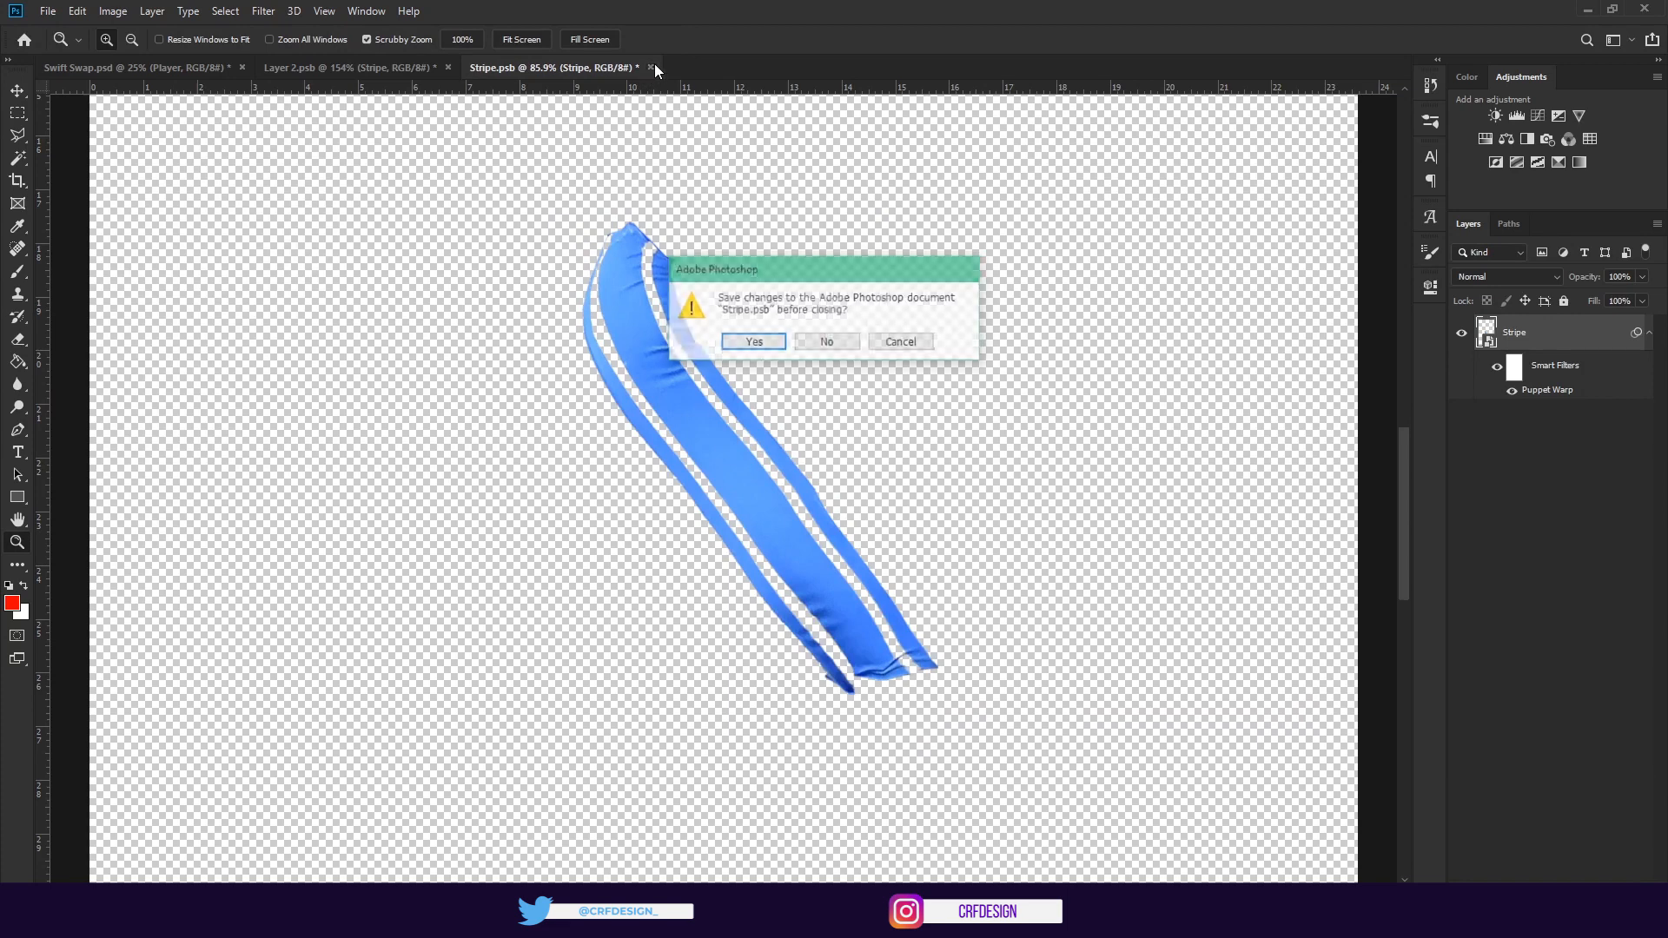
click(812, 344)
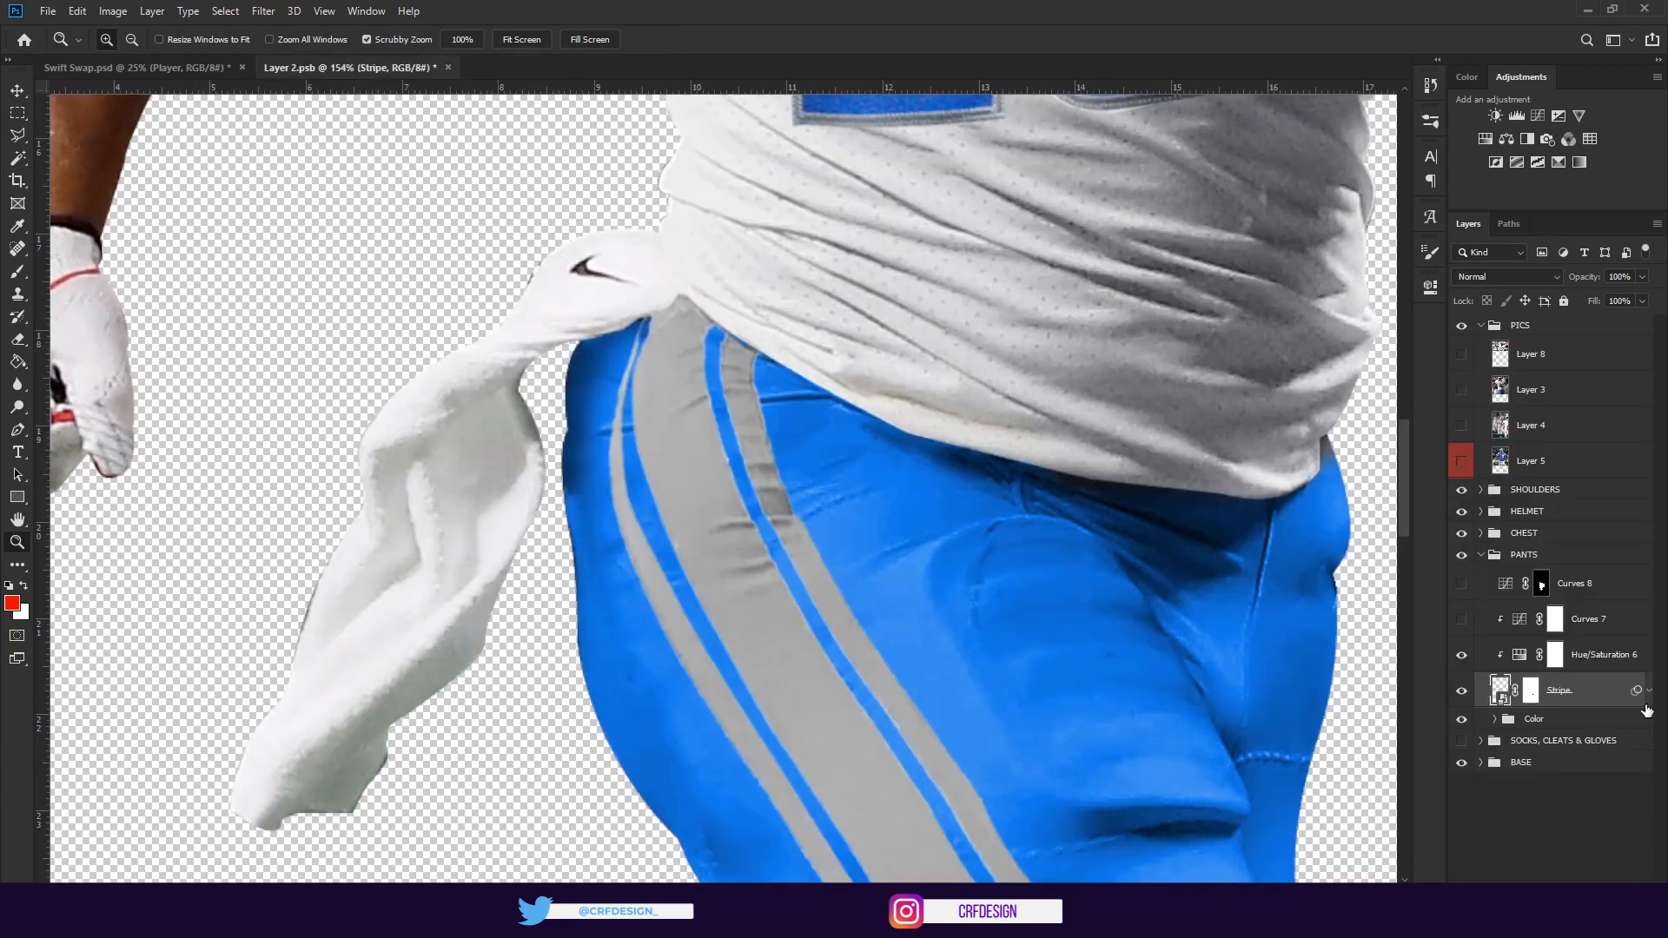
Try adjusting the Stripe layer's Puppet Warp pins near the knee and waist, and cancel the warp
click(1648, 691)
double_click(1561, 749)
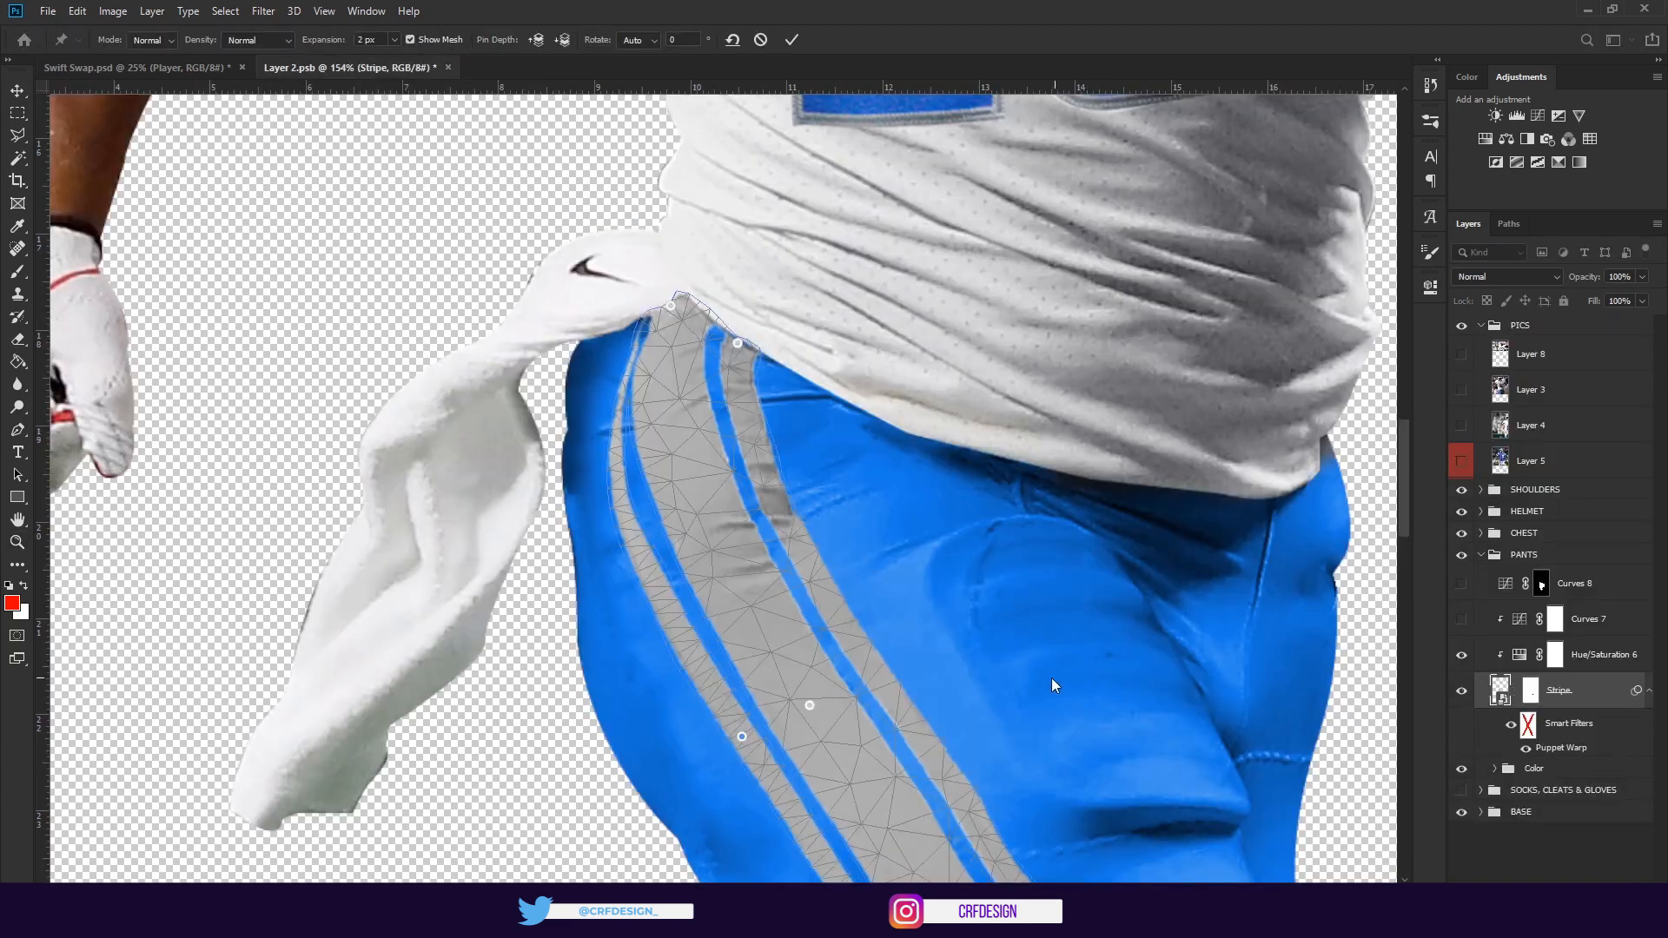
drag(1051, 686, 937, 356)
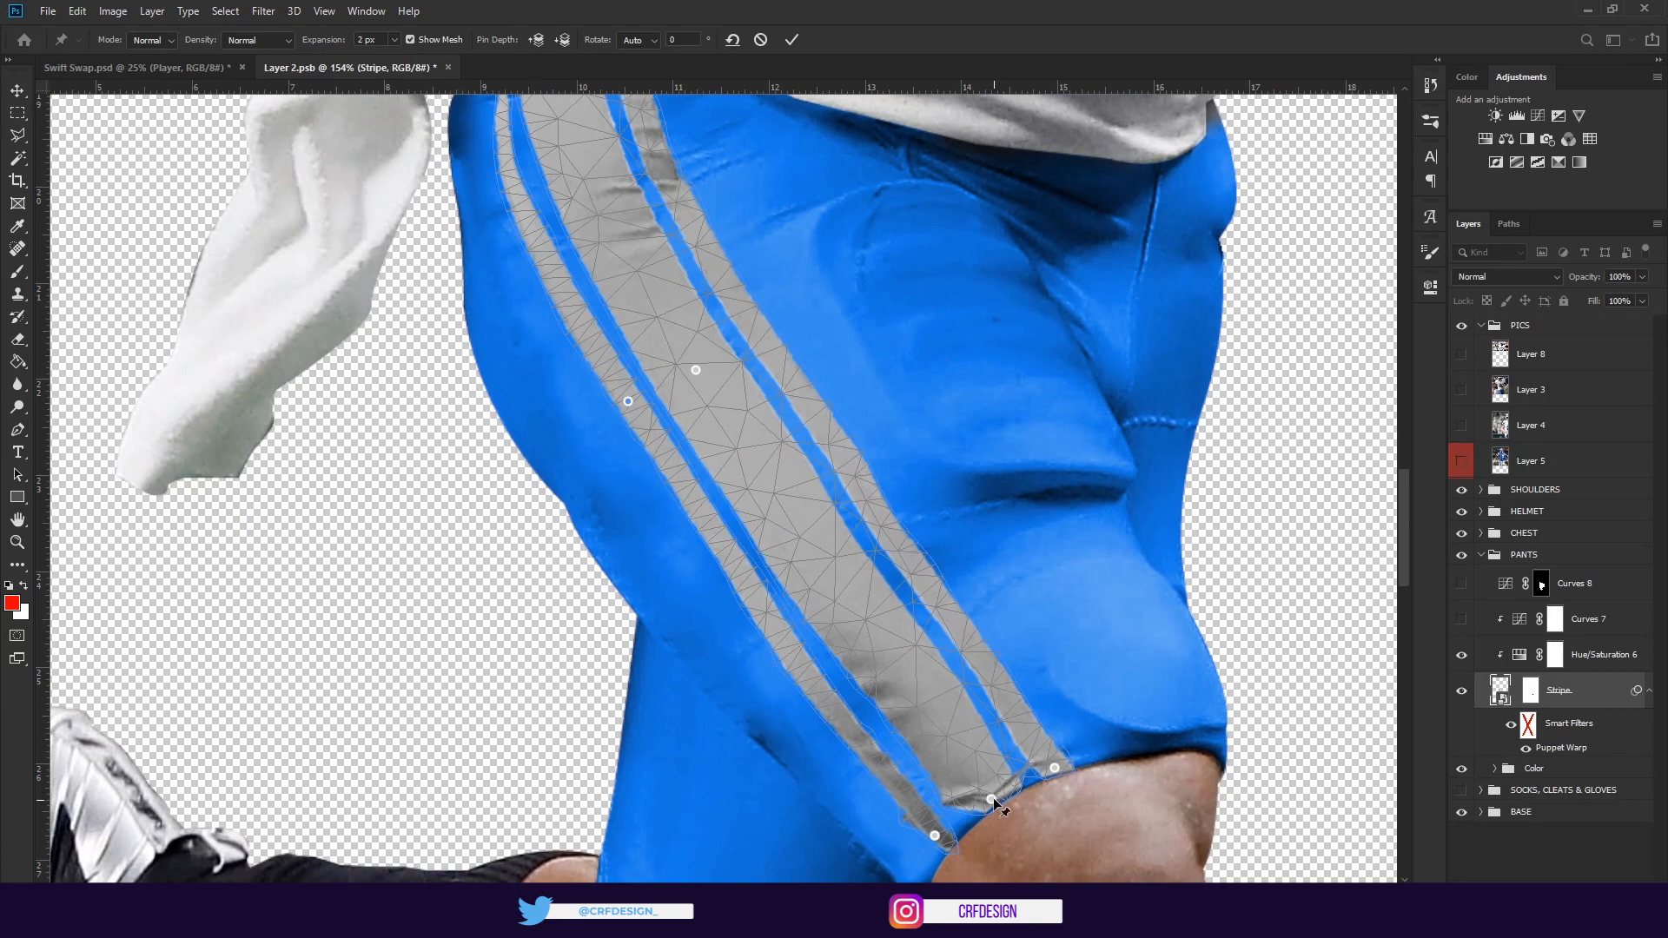
drag(995, 805, 942, 840)
drag(740, 293, 775, 569)
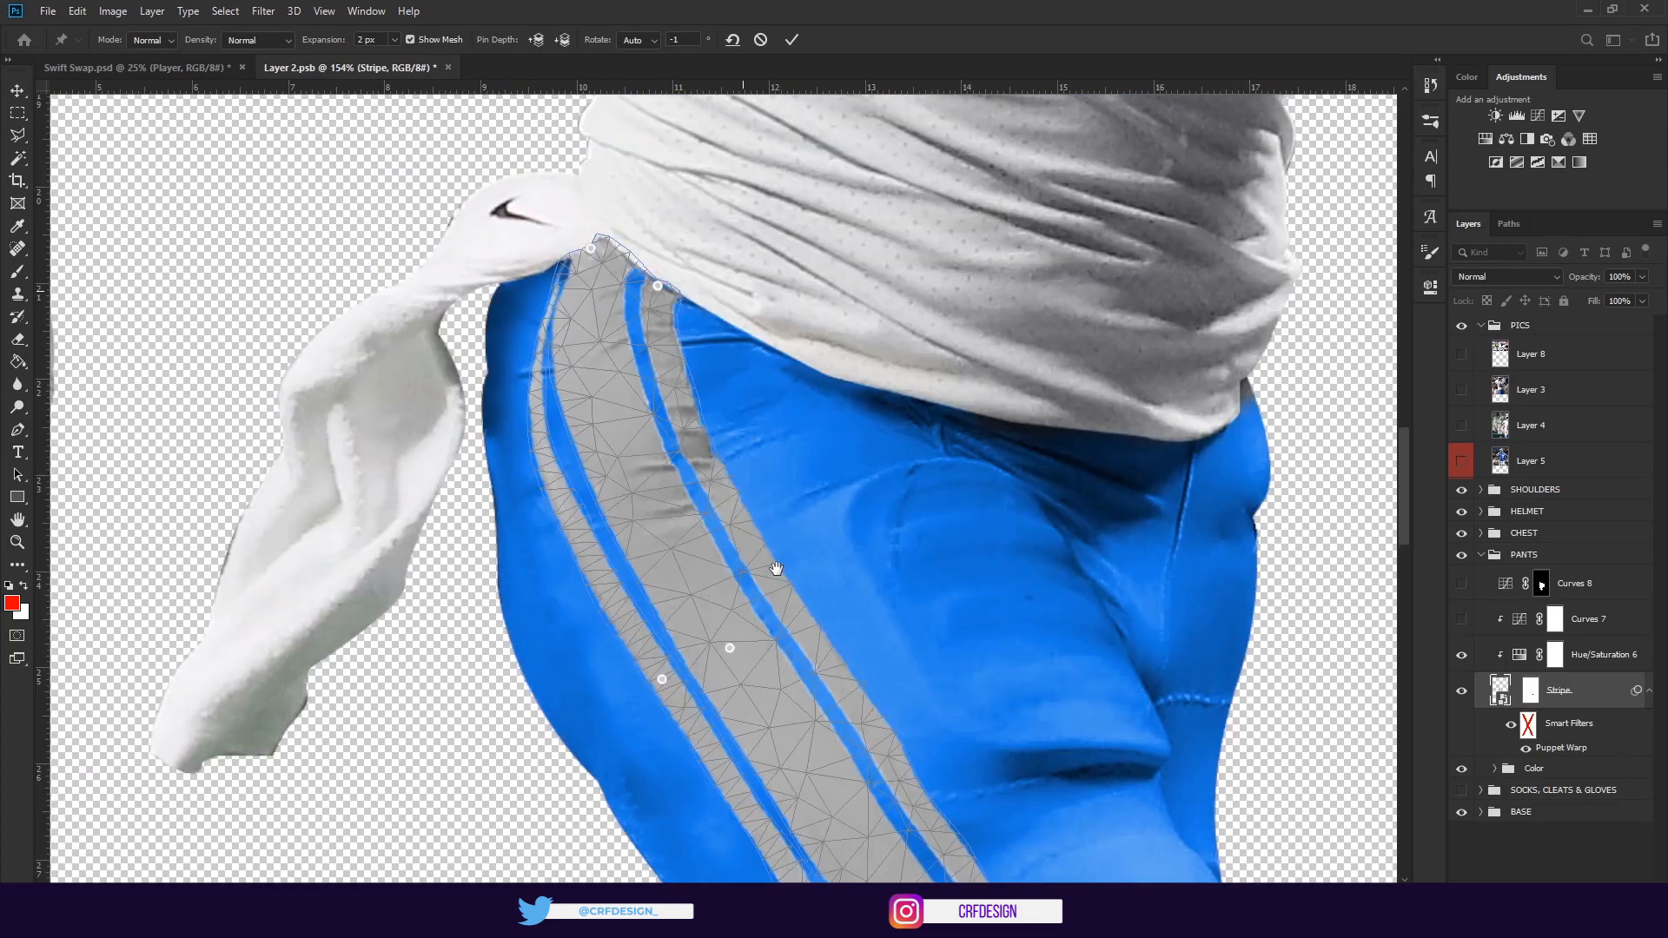
click(549, 290)
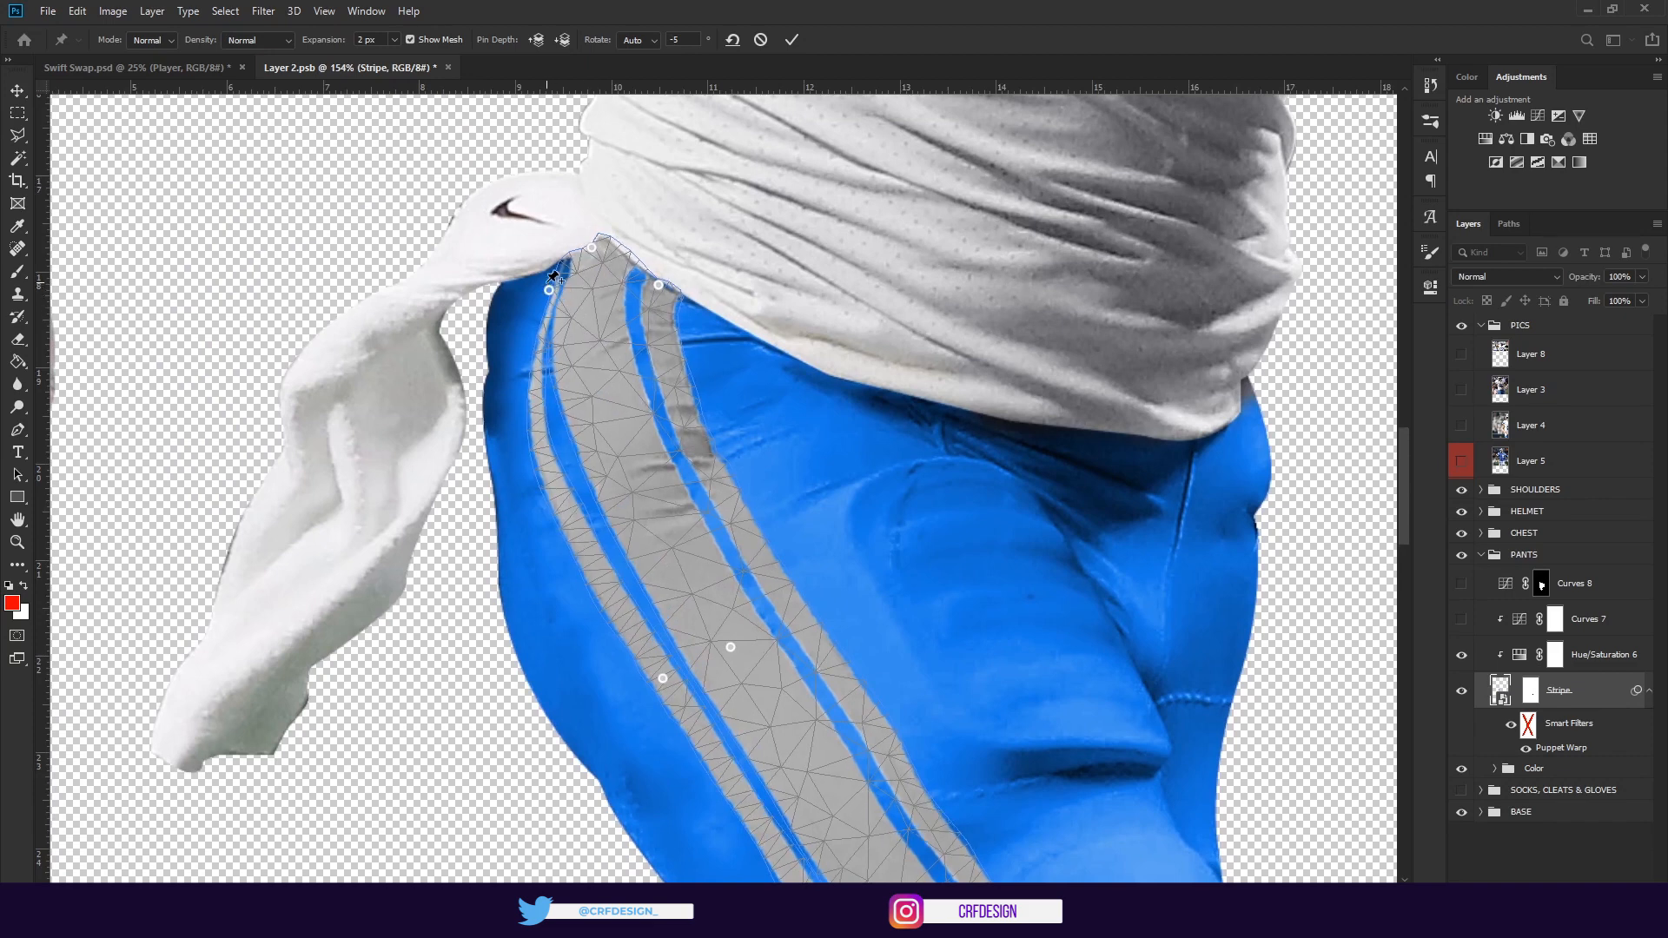
drag(549, 290, 544, 277)
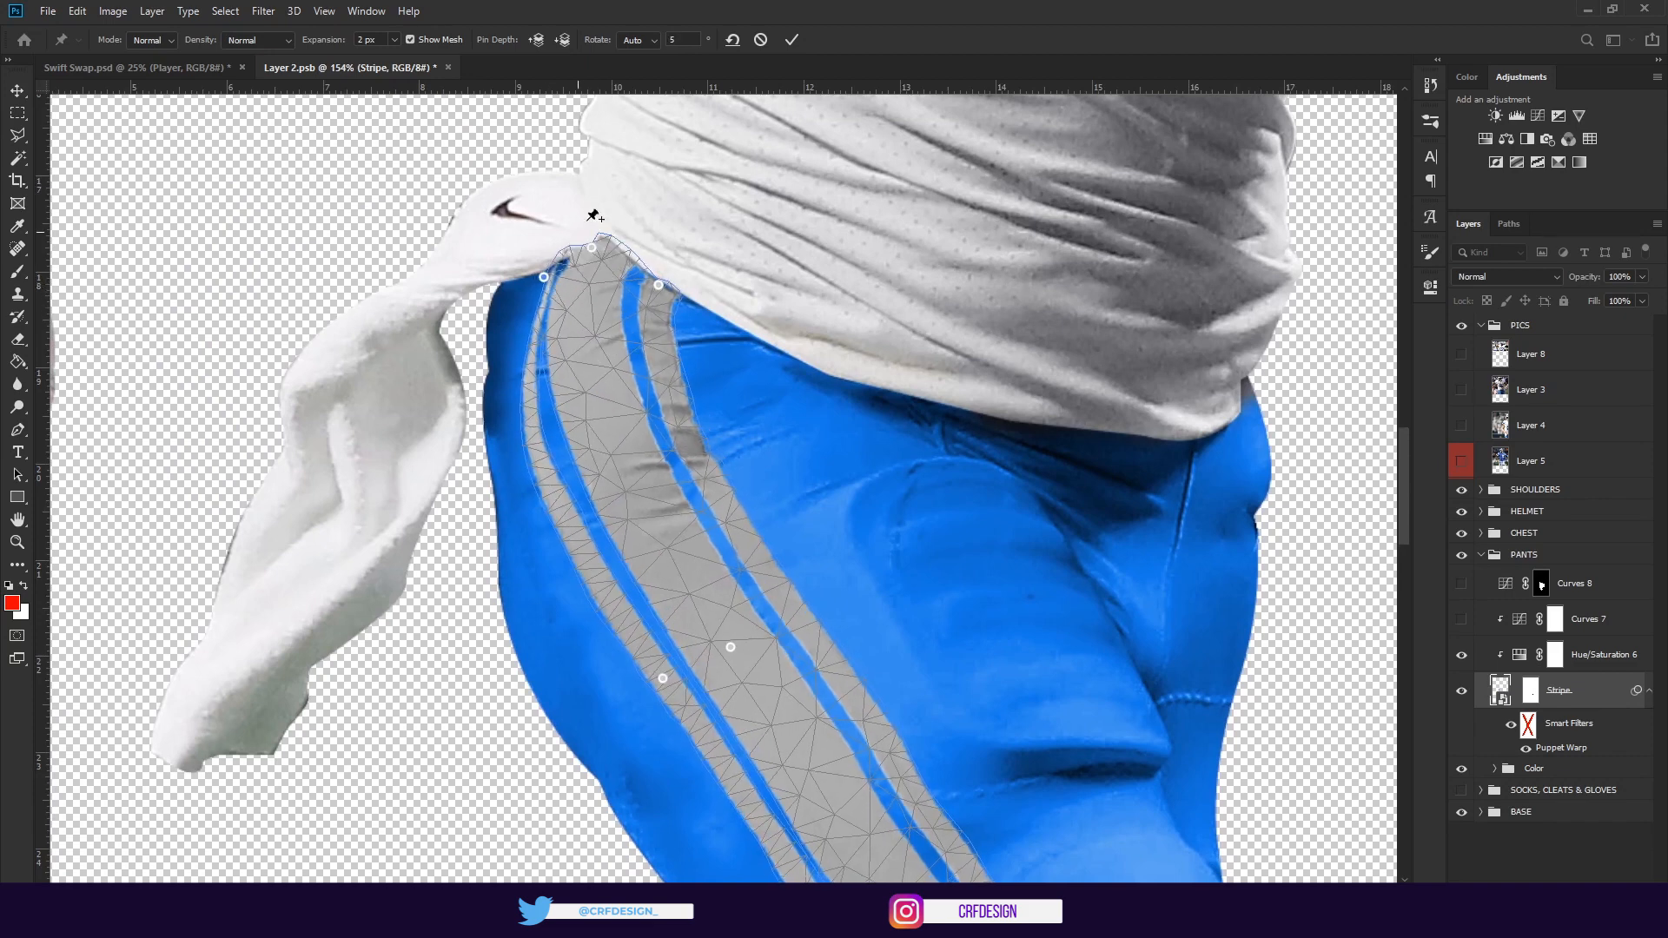
click(761, 49)
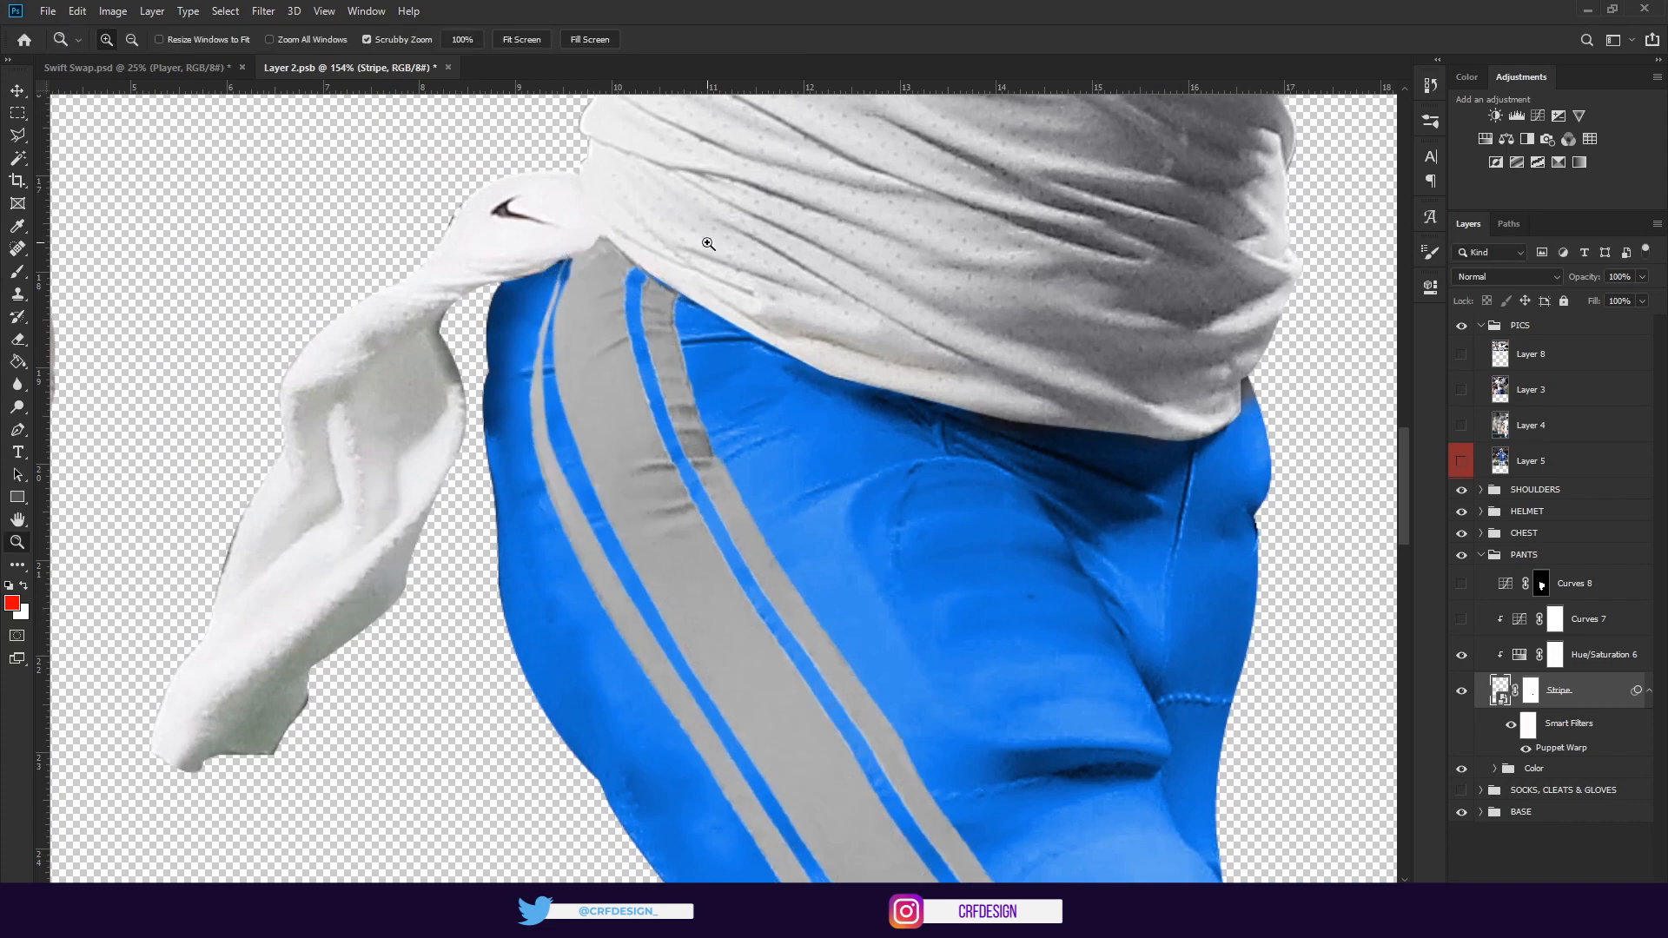
Make Curves 7 and Curves 8 visible to brighten the stripes and pants, and collapse the PANTS group
drag(678, 207, 782, 448)
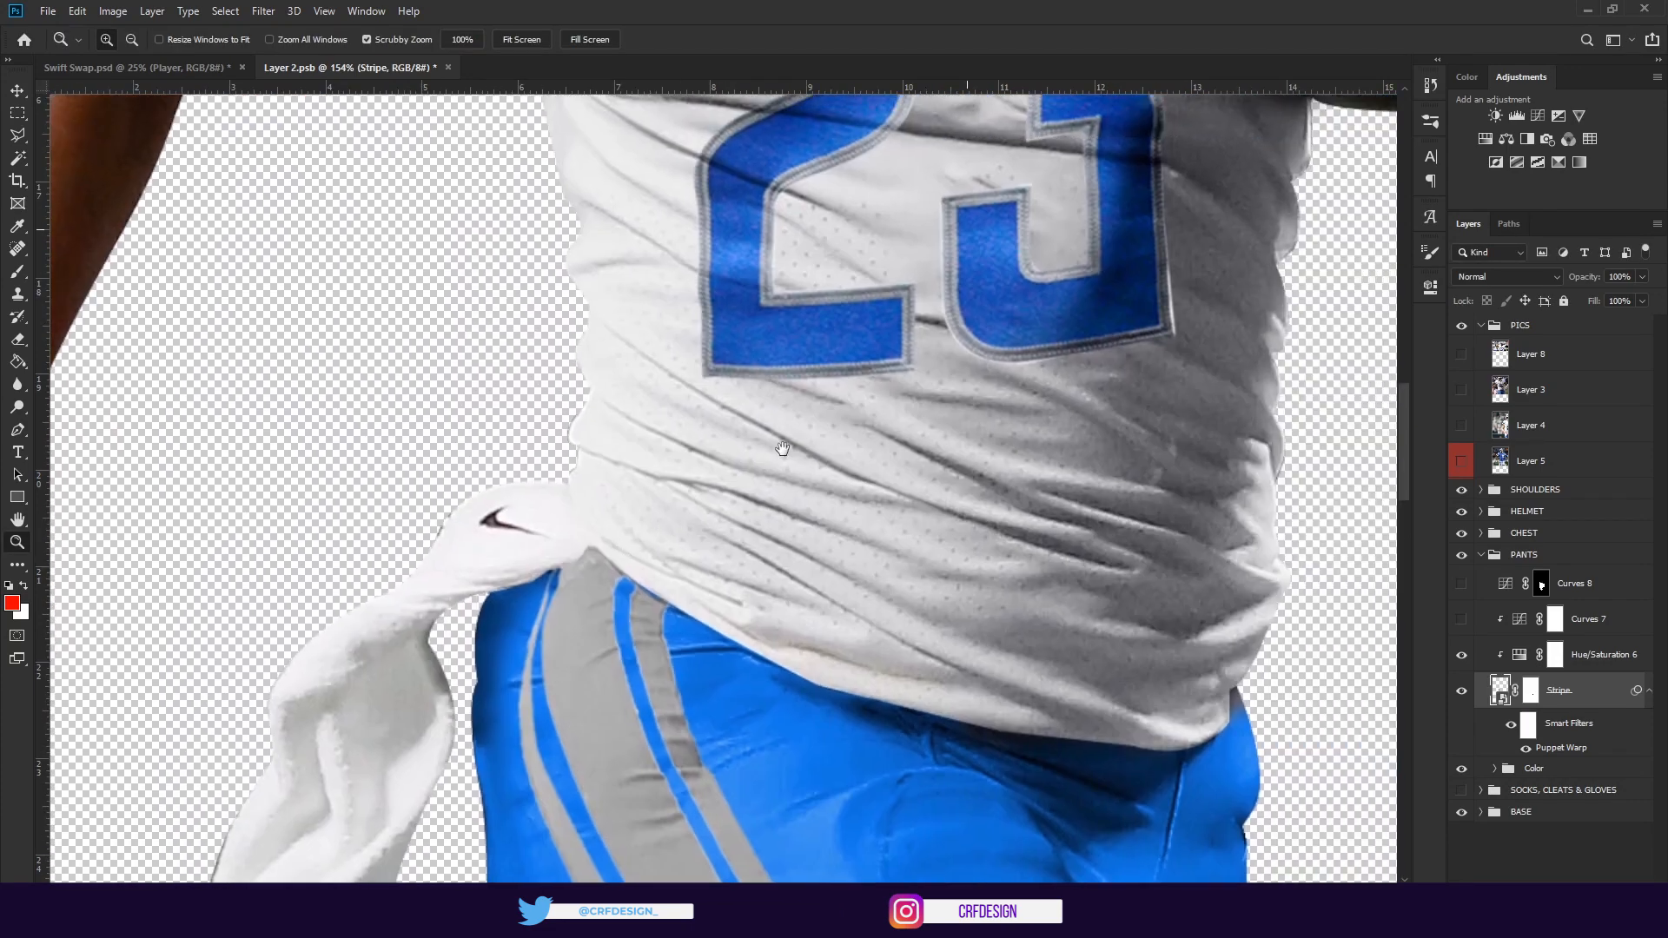
click(1461, 619)
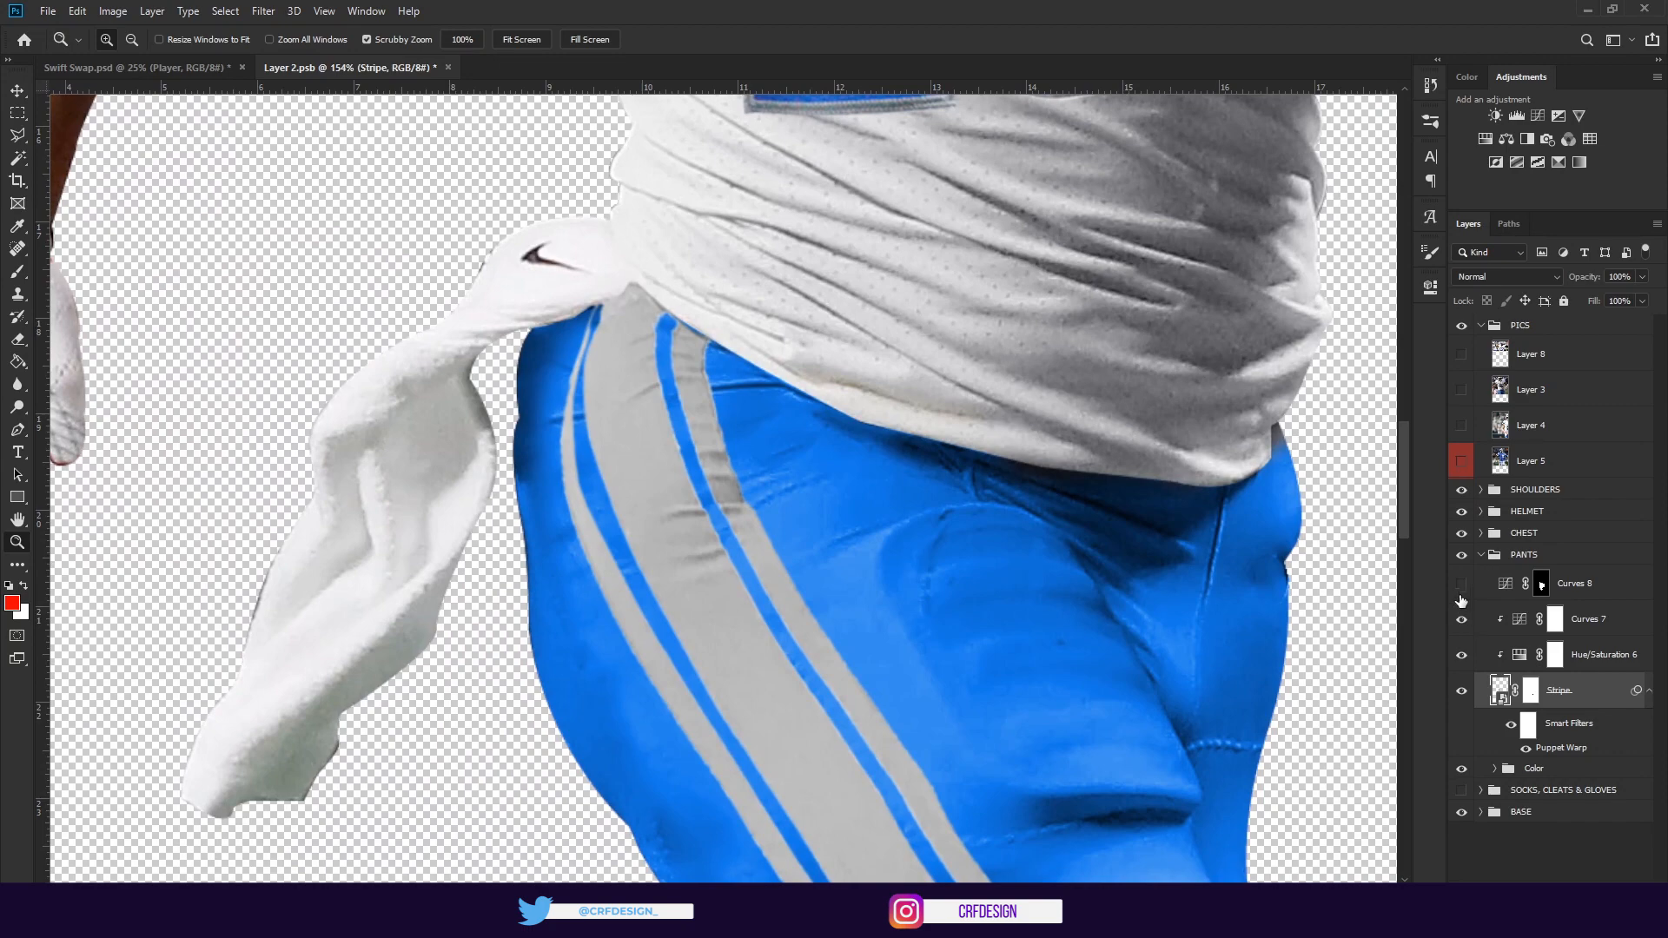
click(1461, 584)
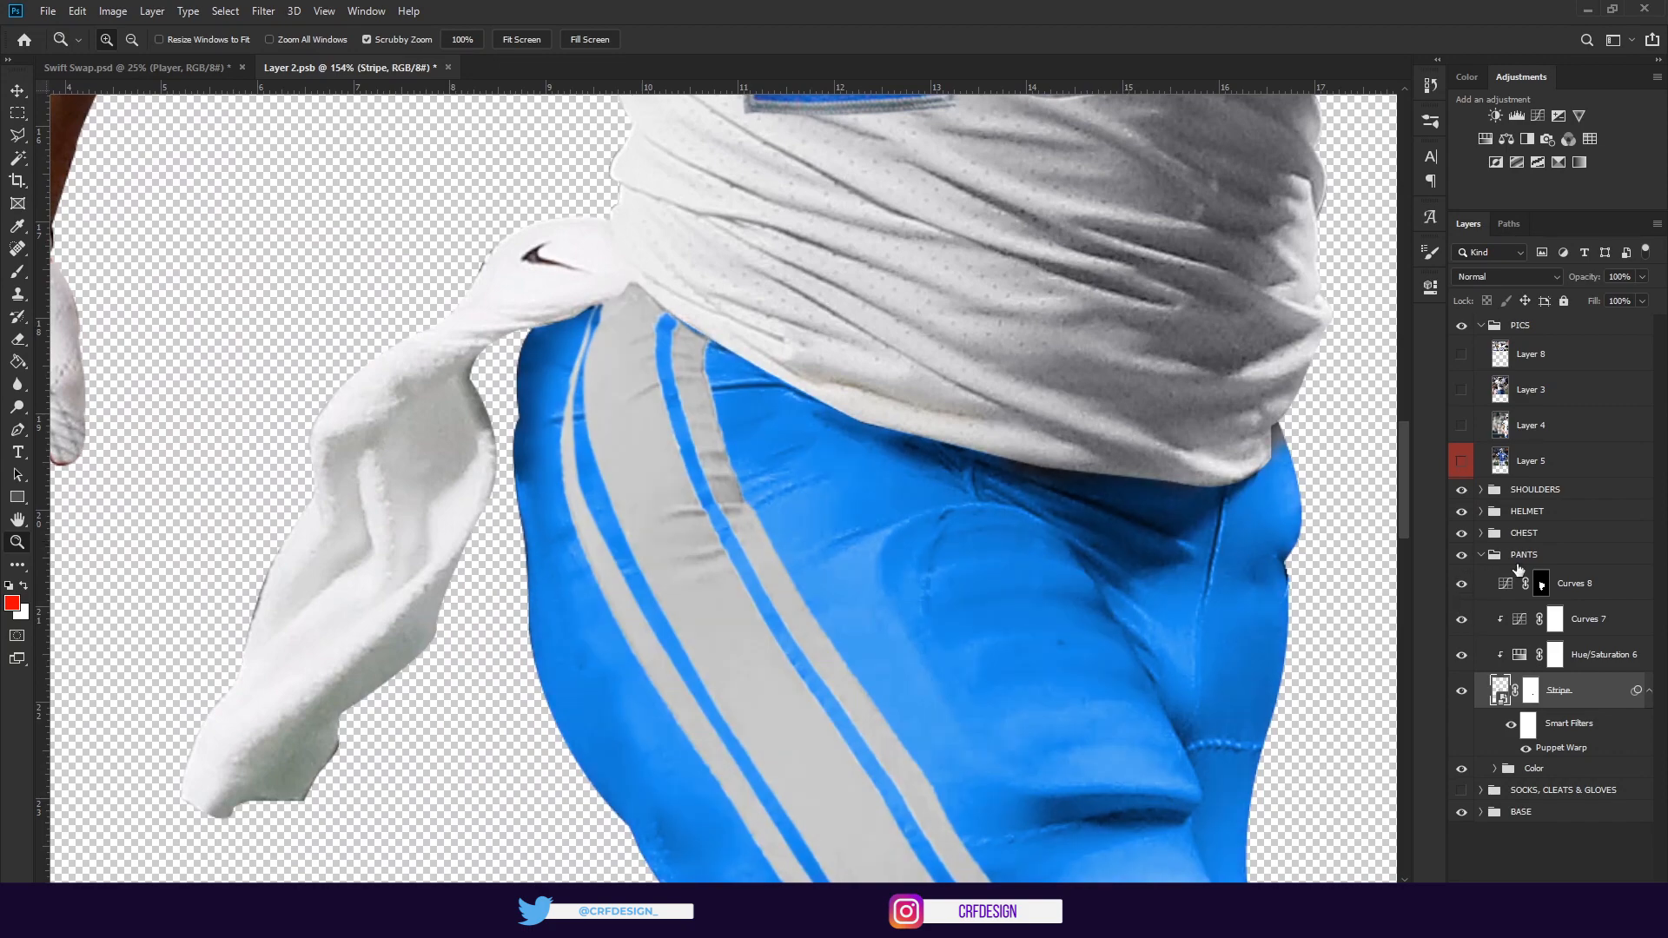
double_click(1506, 588)
click(1379, 280)
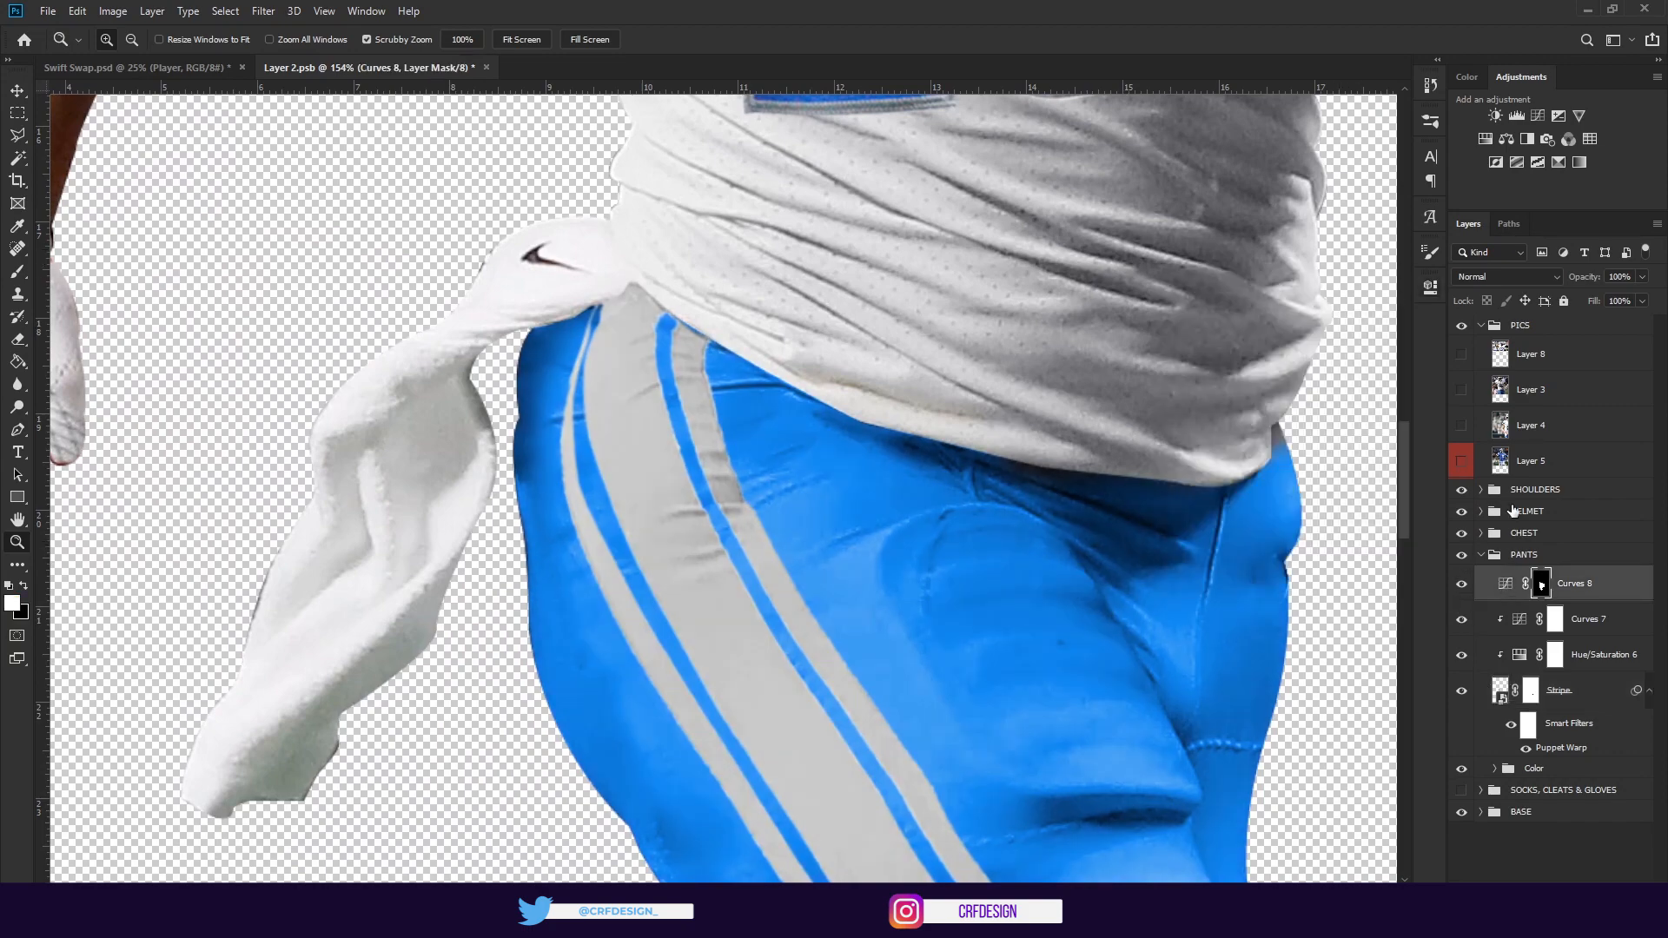
click(1489, 557)
click(1483, 557)
scroll(990, 557, down, 10)
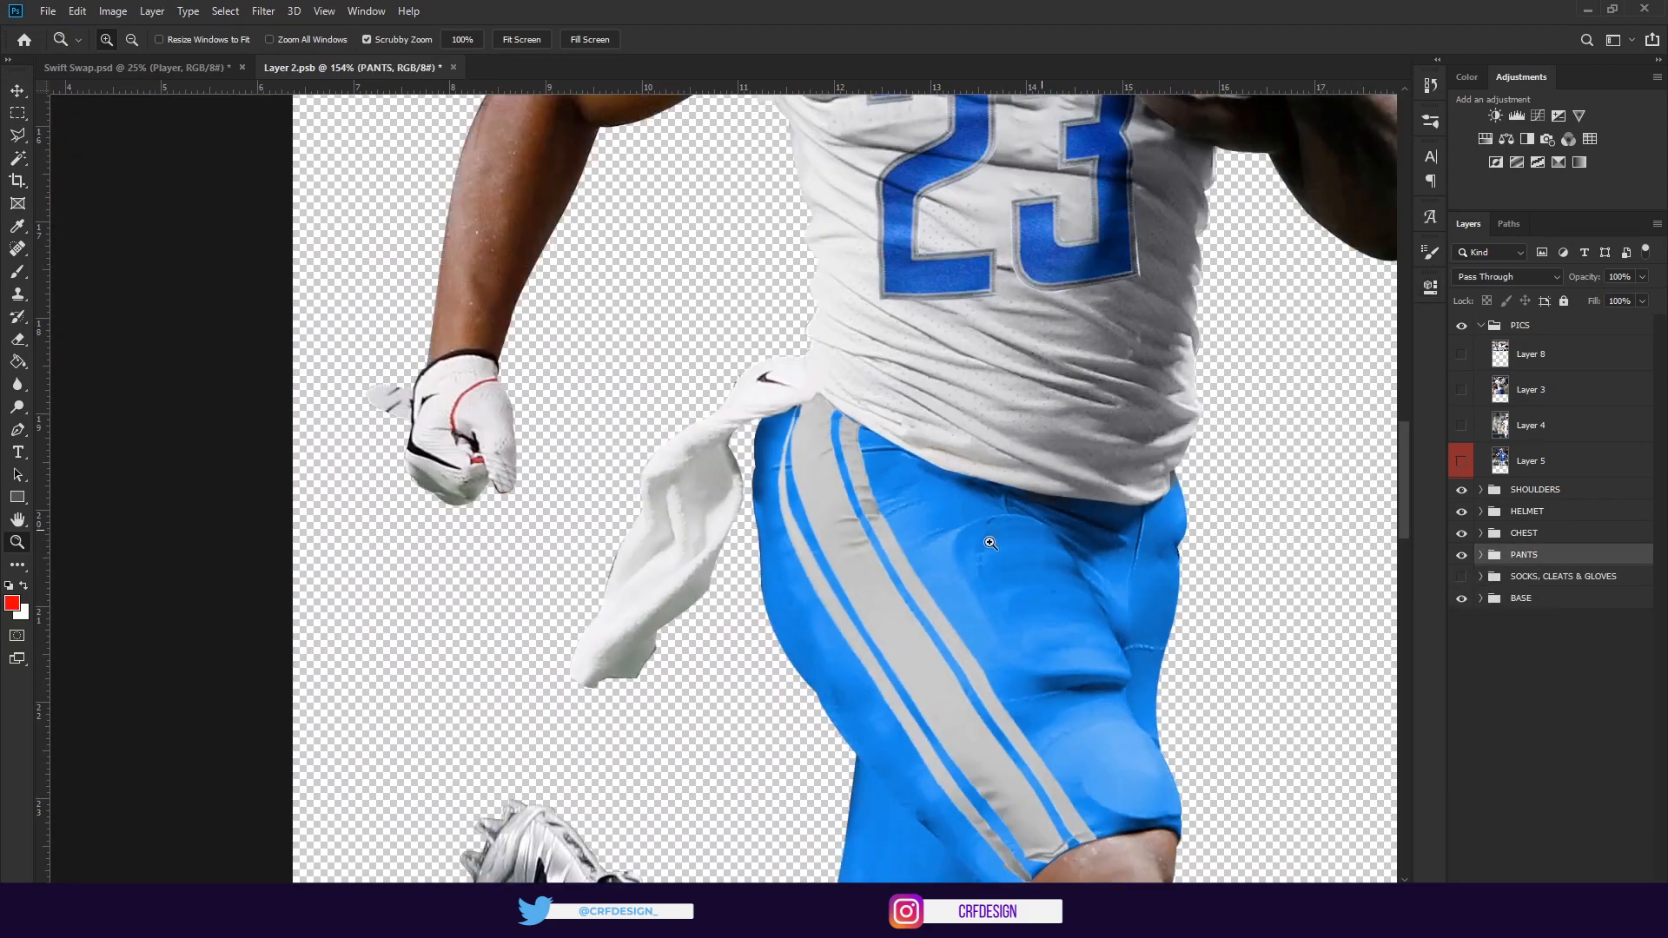
scroll(973, 574, up, 2)
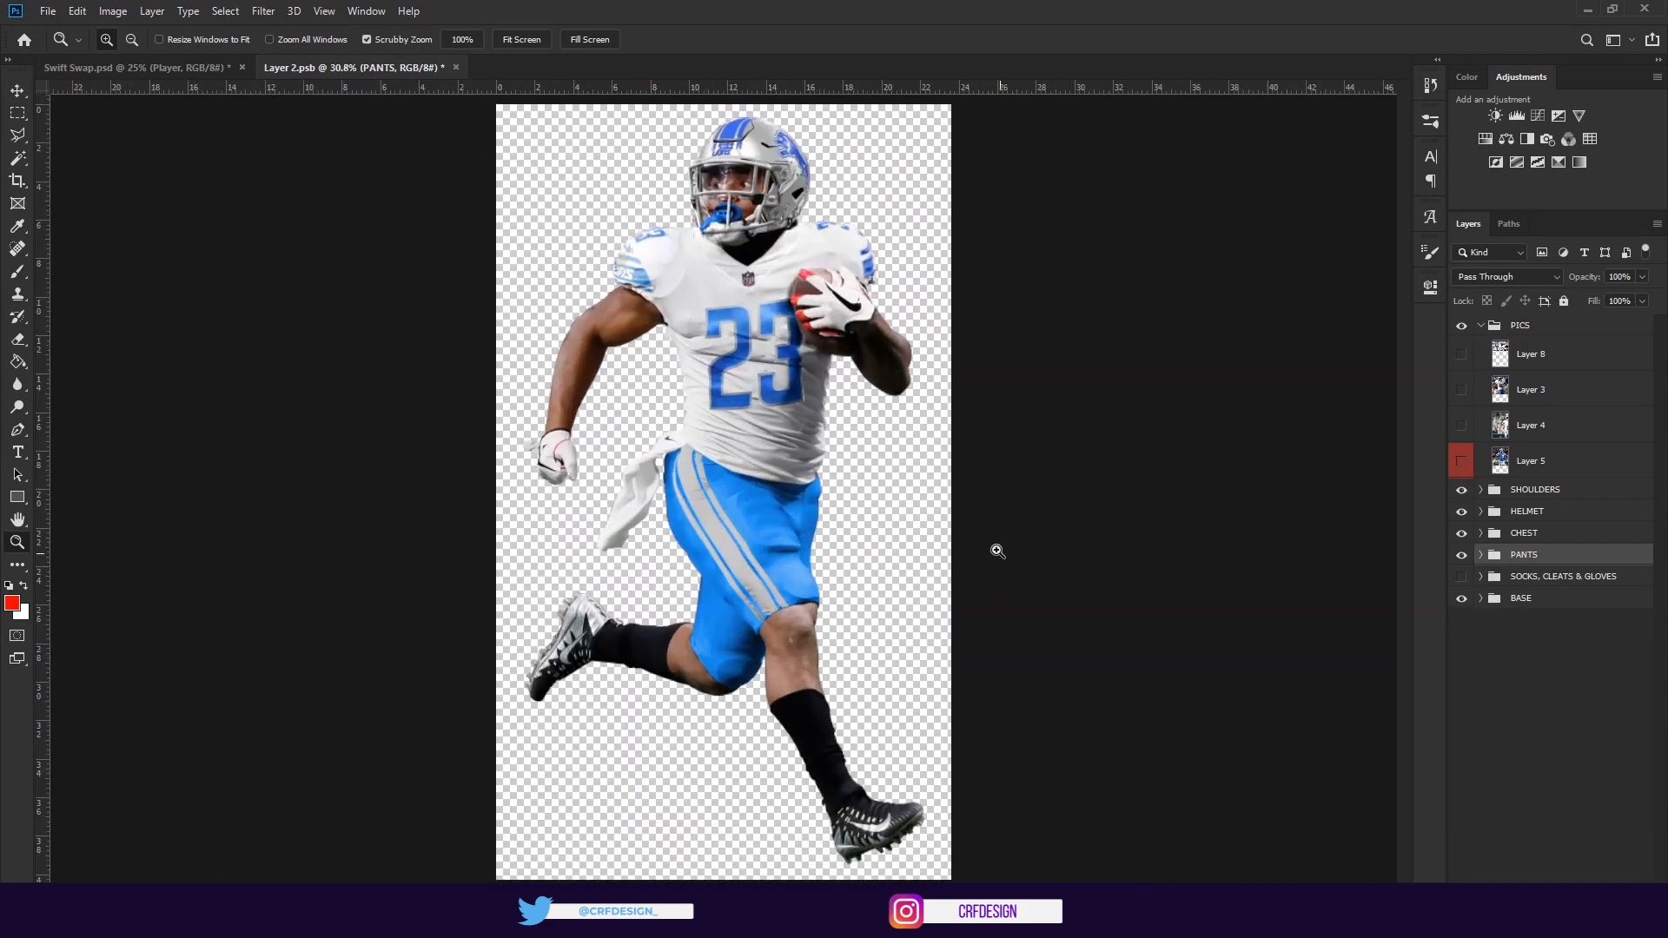
Make the SOCKS, CLEATS & GLOVES group visible and expand it to reach Hue/Saturation 9 in the Gloves group
click(1461, 576)
scroll(736, 671, up, 1)
scroll(736, 672, up, 3)
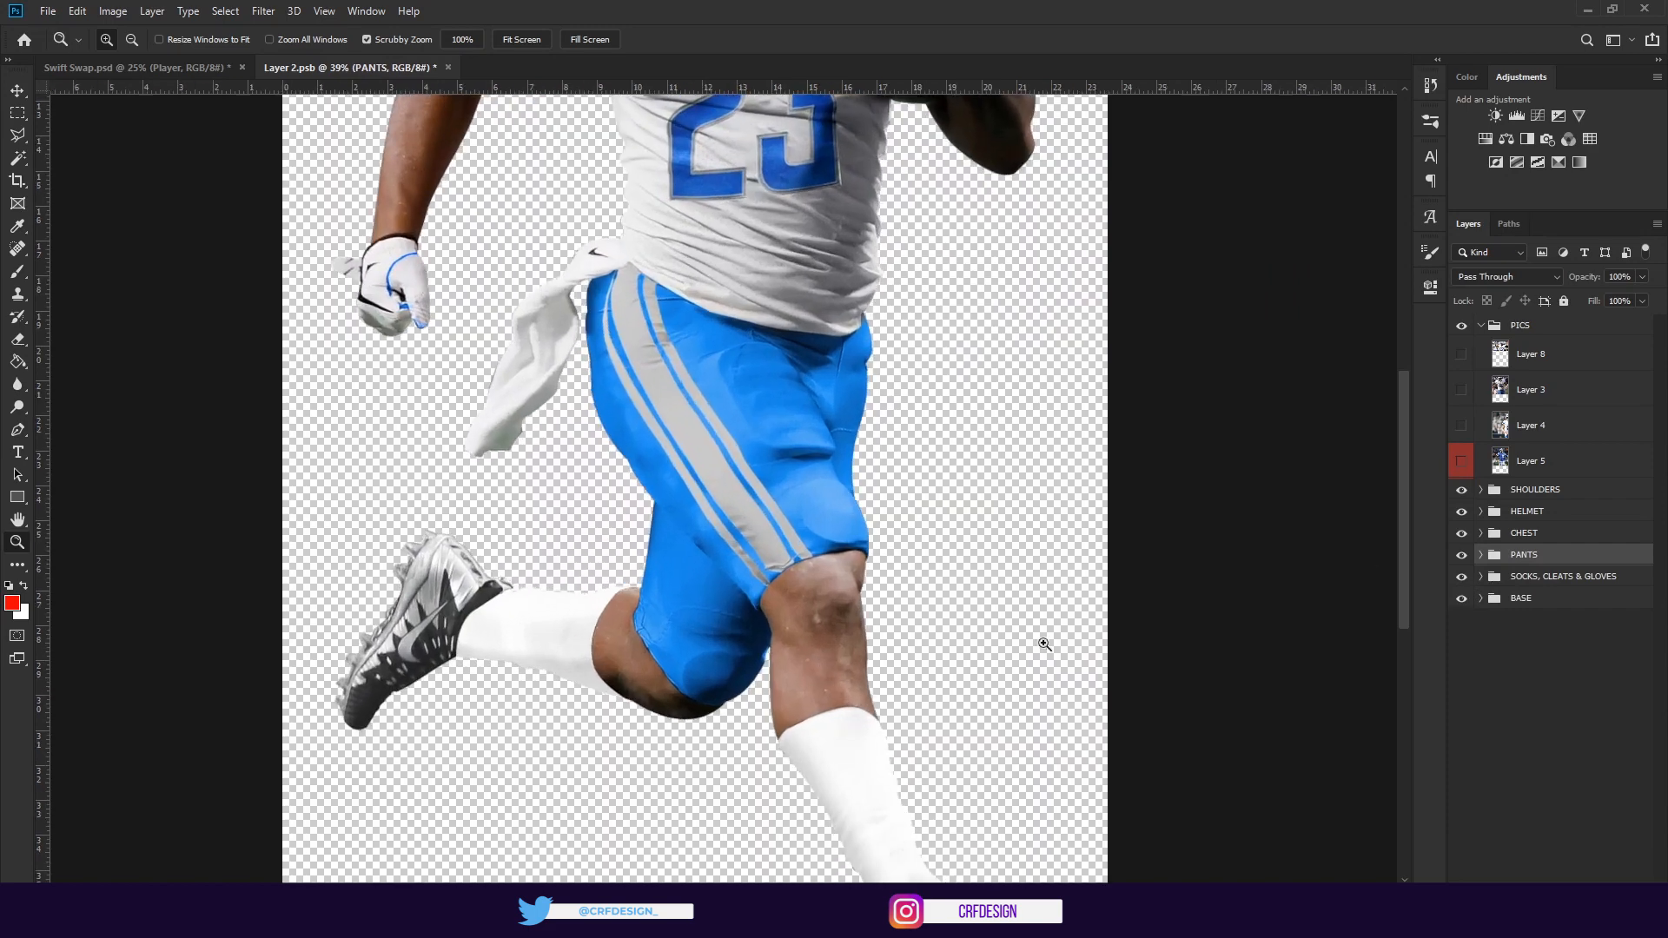
click(1481, 578)
click(1576, 624)
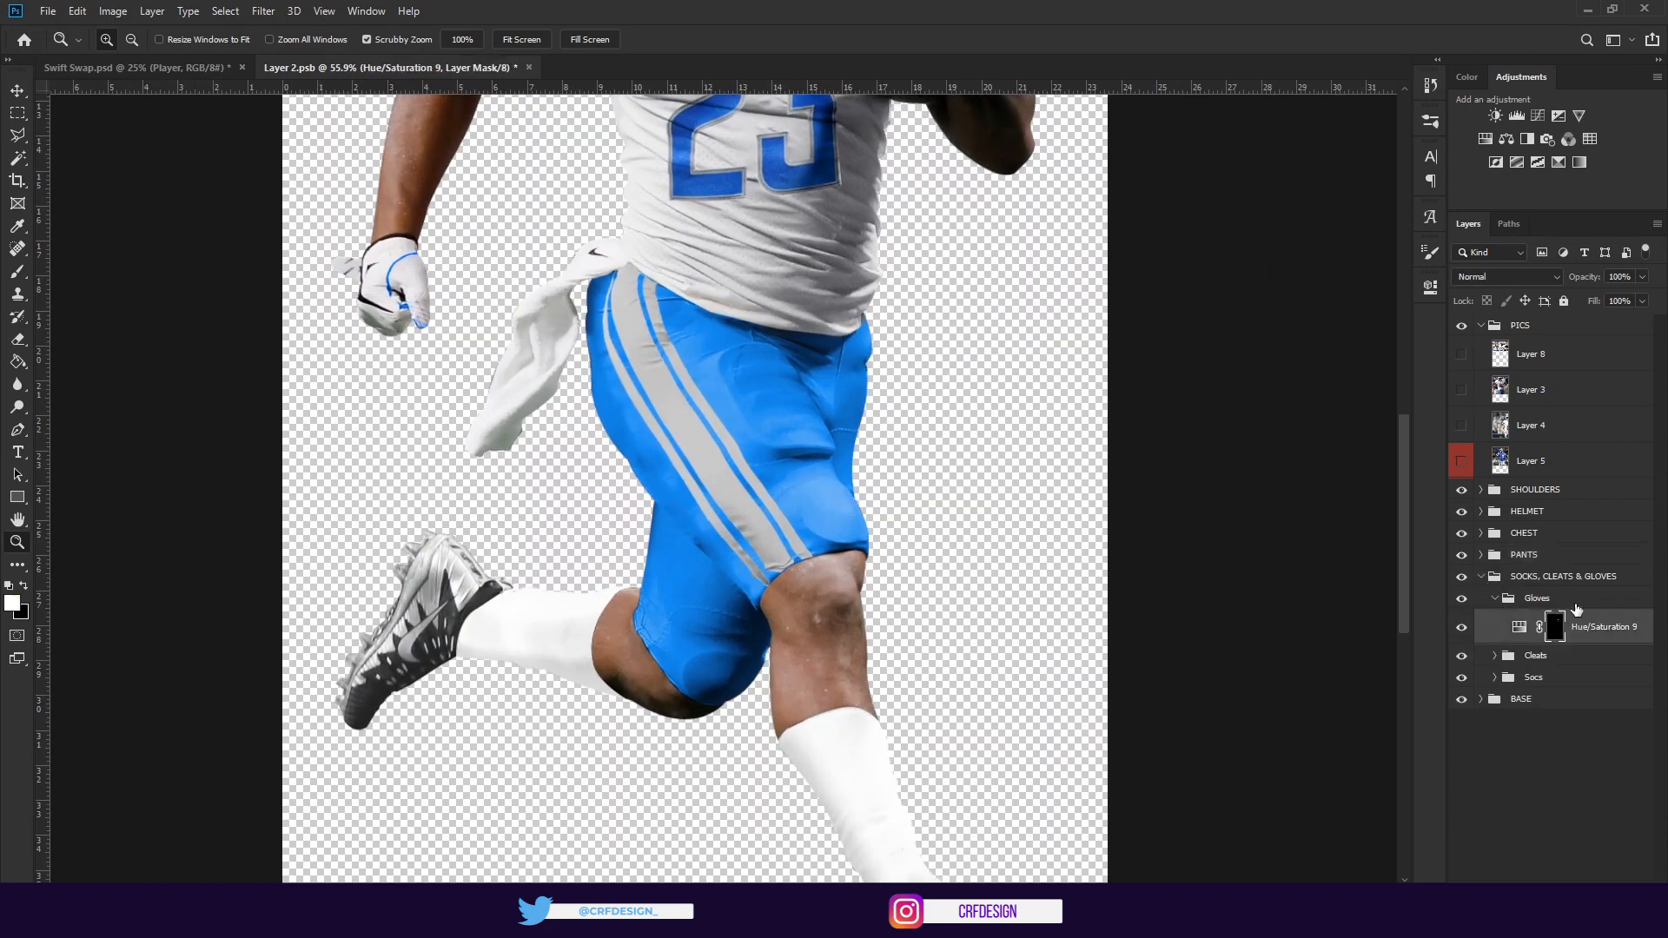
click(1577, 608)
click(1572, 629)
click(1462, 639)
click(1461, 626)
click(1574, 655)
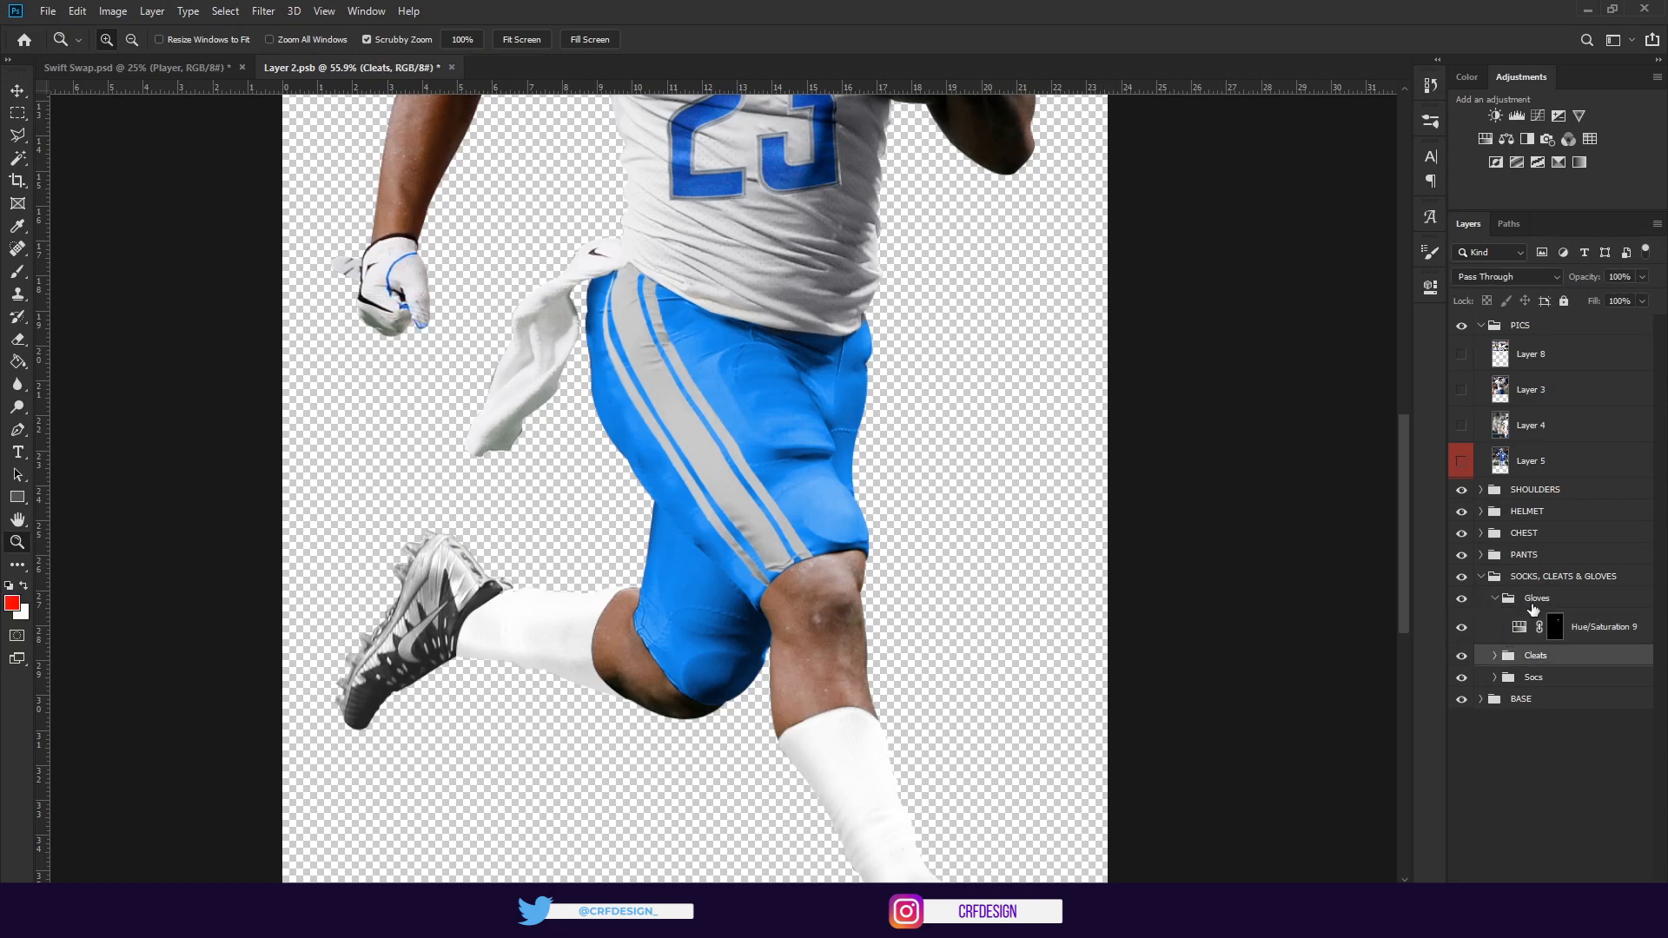
Hide Hue/Saturation 9, inspect its Colorize settings, and make it visible again to color the glove accents blue
click(1594, 633)
drag(855, 350, 868, 448)
click(1461, 626)
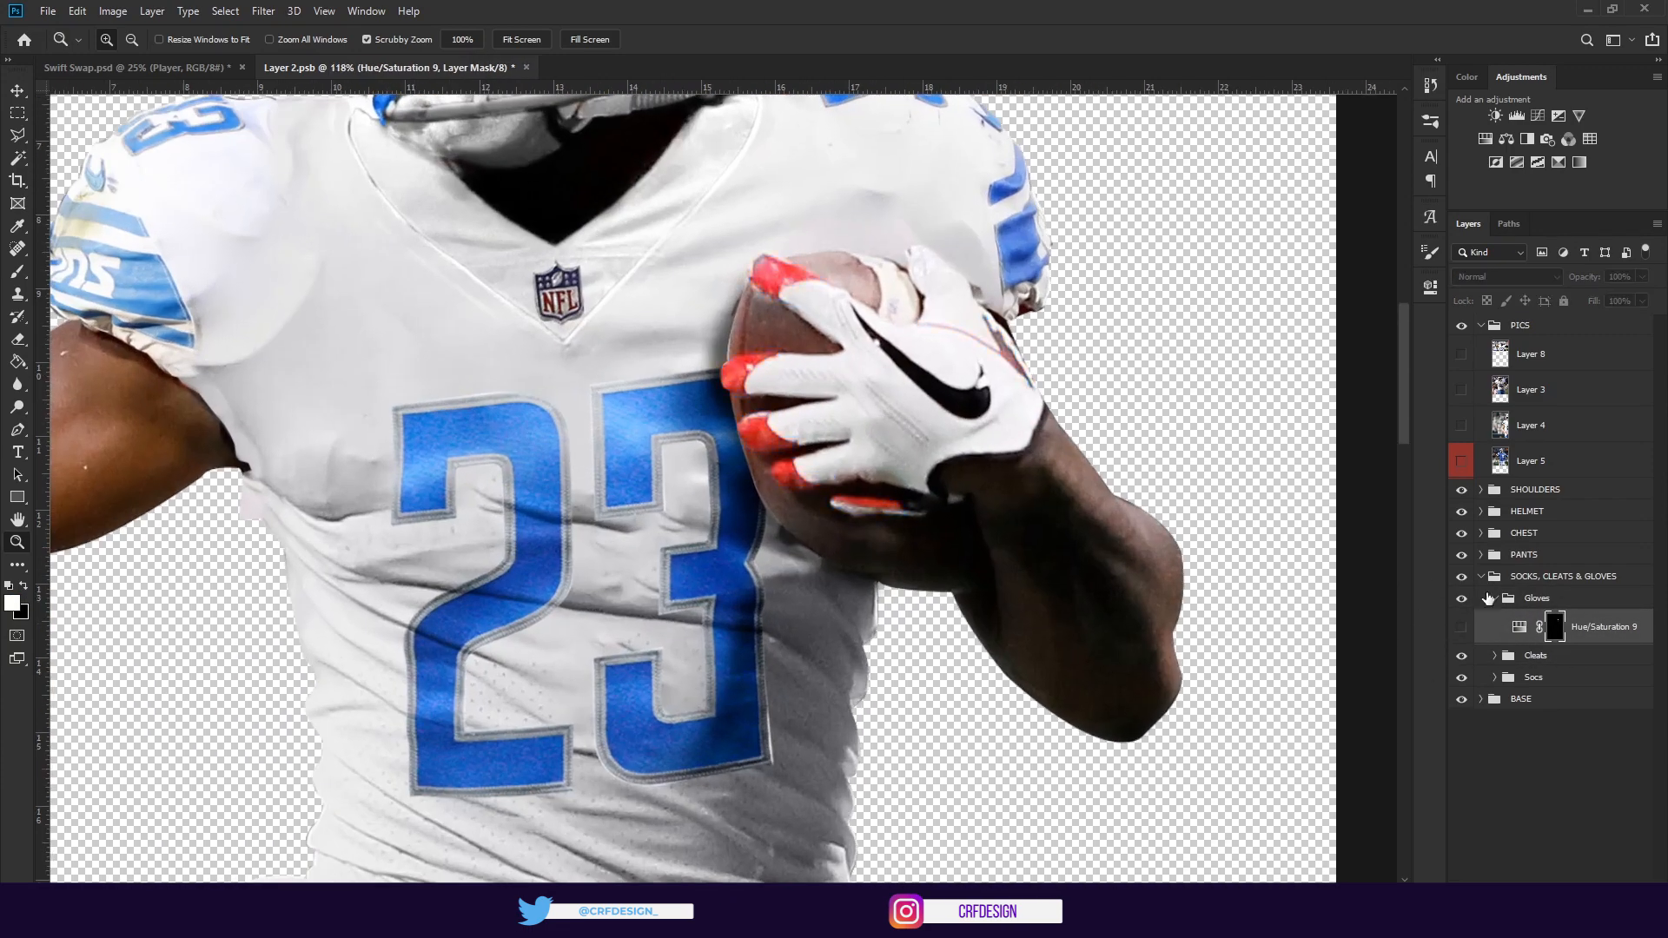
double_click(1518, 629)
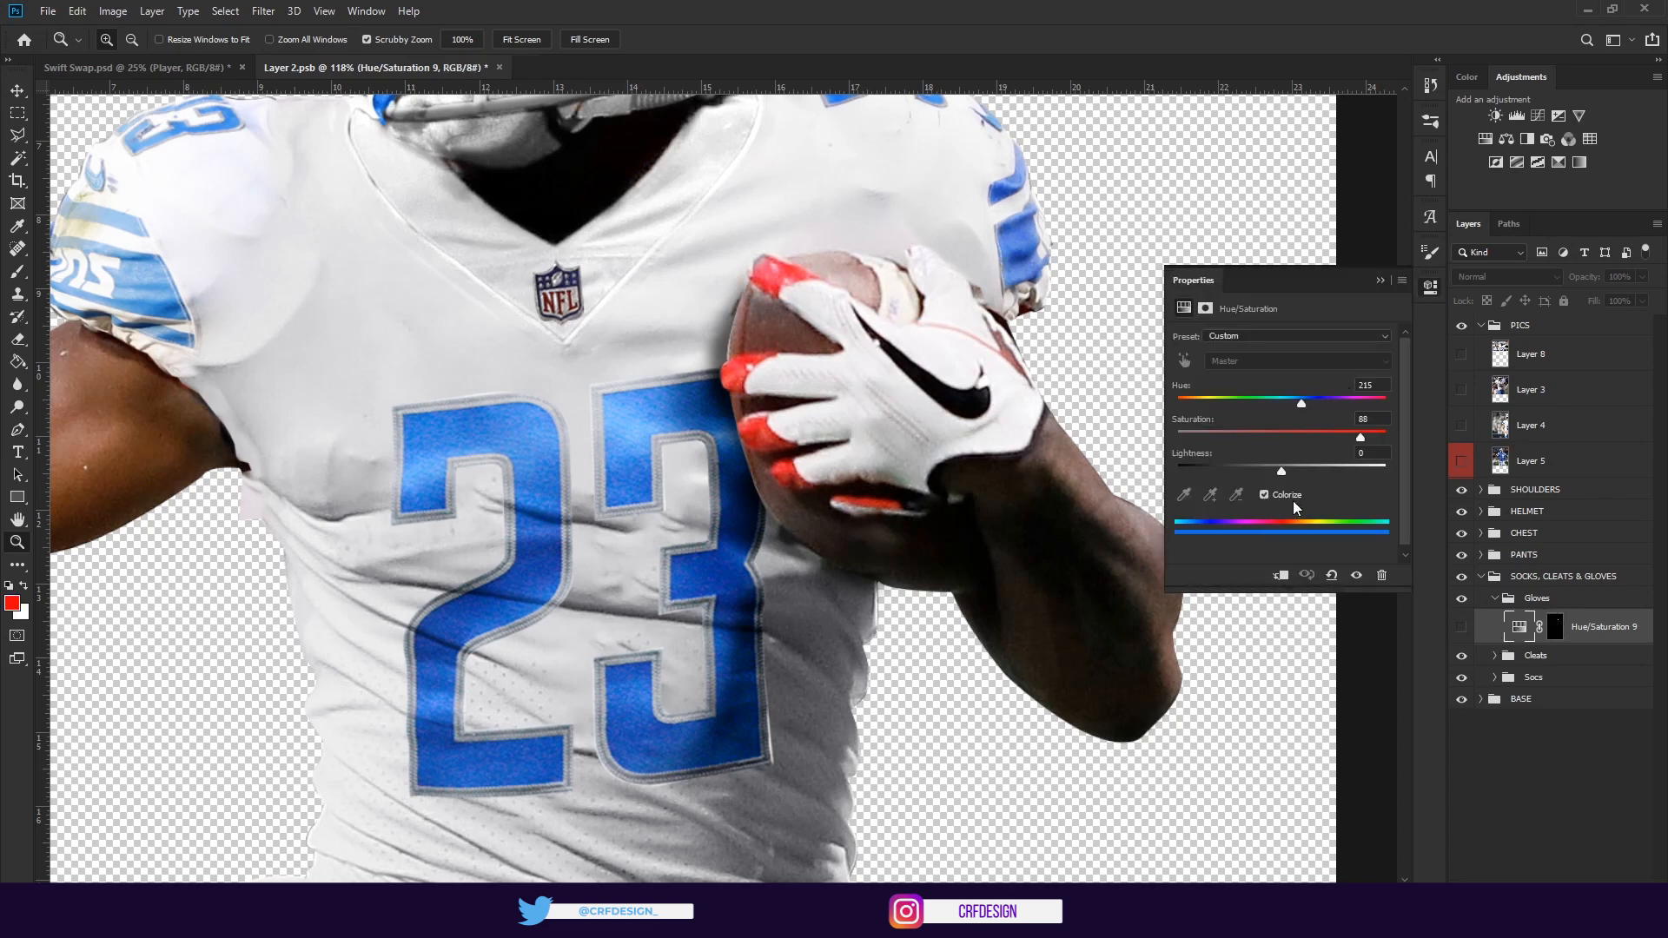
click(1452, 626)
mouse_move(1302, 403)
mouse_down()
mouse_move(1364, 403)
mouse_move(1199, 403)
mouse_move(1386, 403)
mouse_move(1302, 403)
mouse_up()
click(1379, 280)
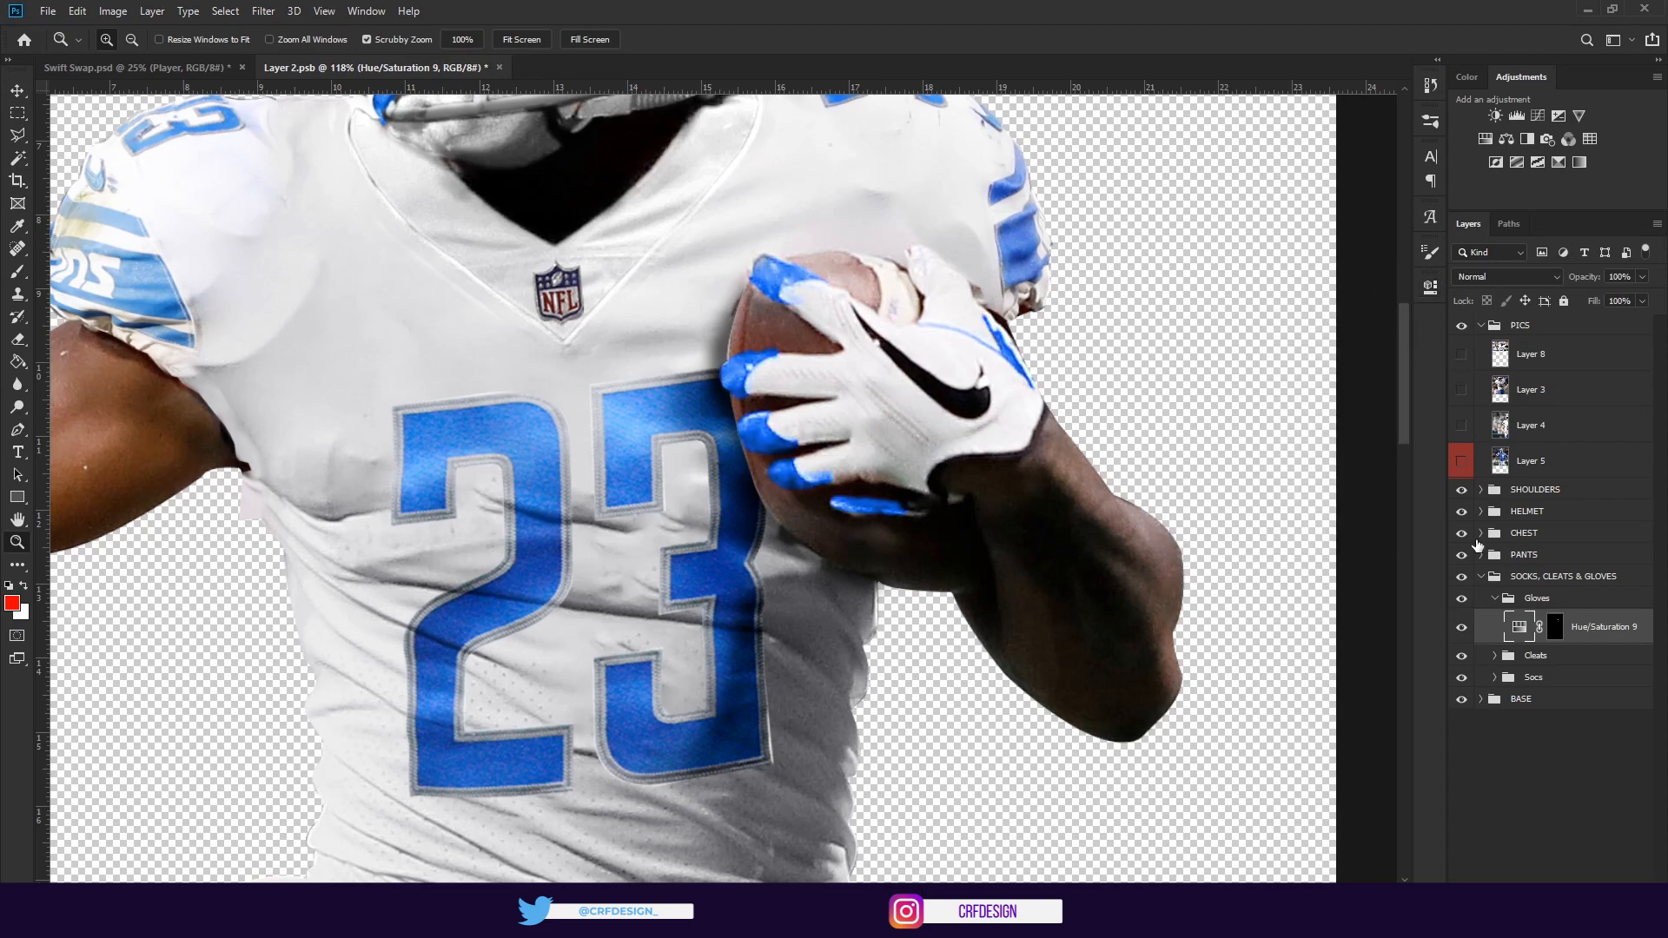
Toggle Hue/Saturation 9 to compare the glove colors, and collapse the Gloves group
click(1461, 626)
click(1461, 626)
drag(756, 222, 941, 313)
drag(1034, 721, 876, 494)
click(1497, 598)
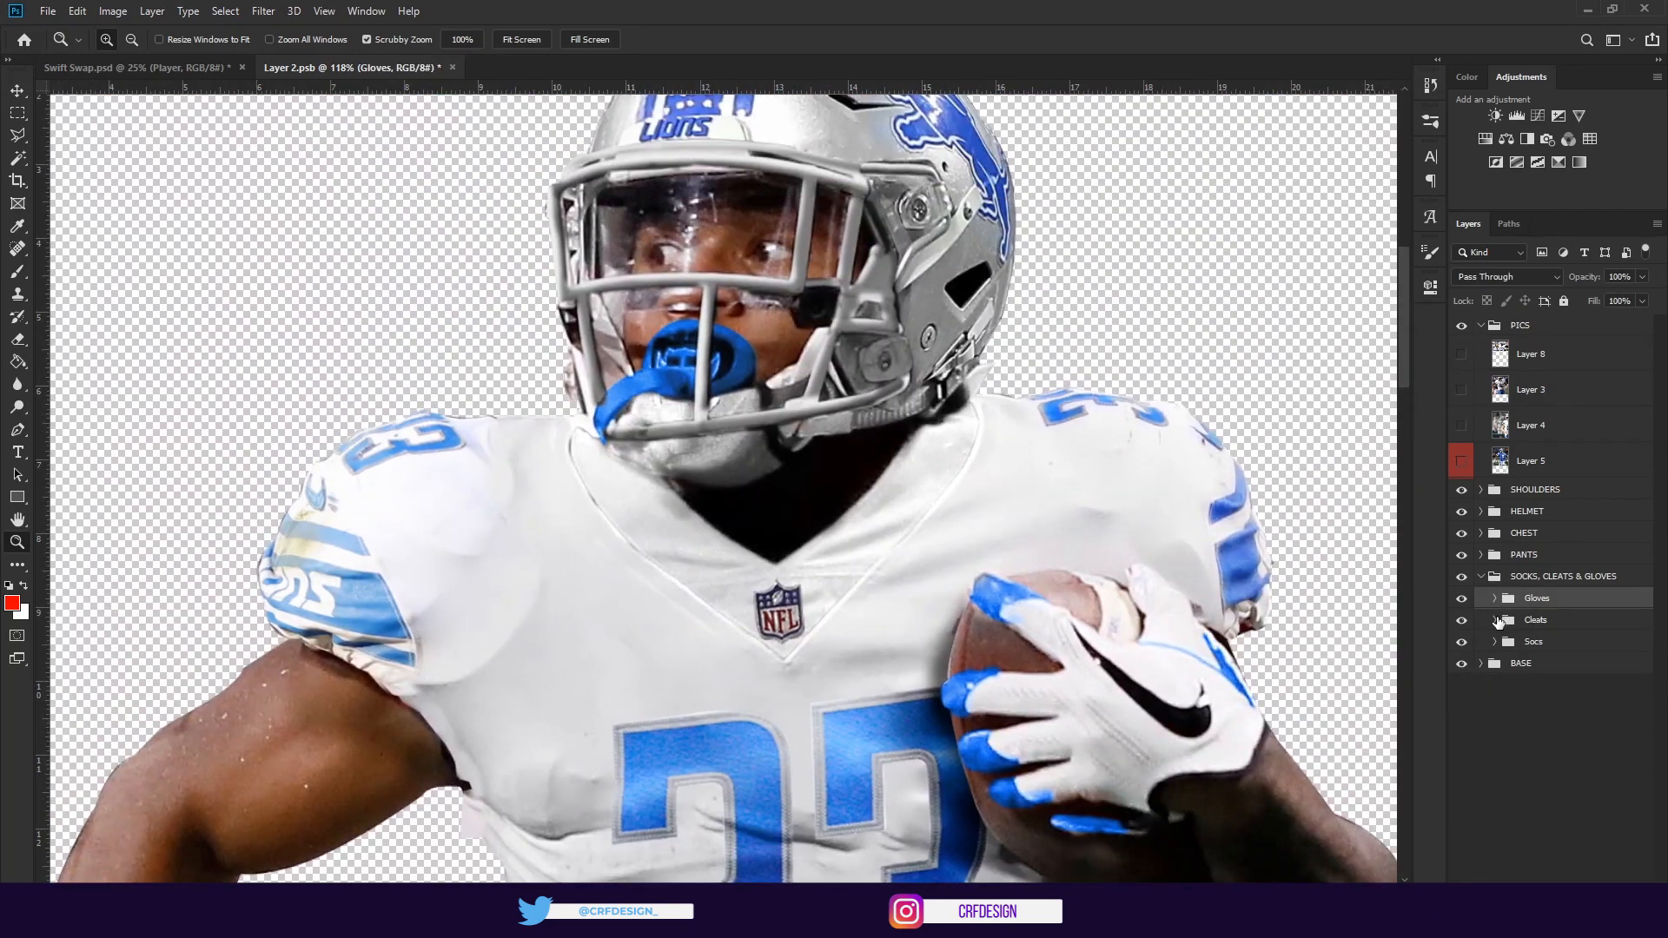
Expand the Cleats group, toggle Hue/Saturation 8 to compare the cleat colors, and collapse the group
click(1495, 621)
drag(1157, 691, 964, 130)
click(1463, 650)
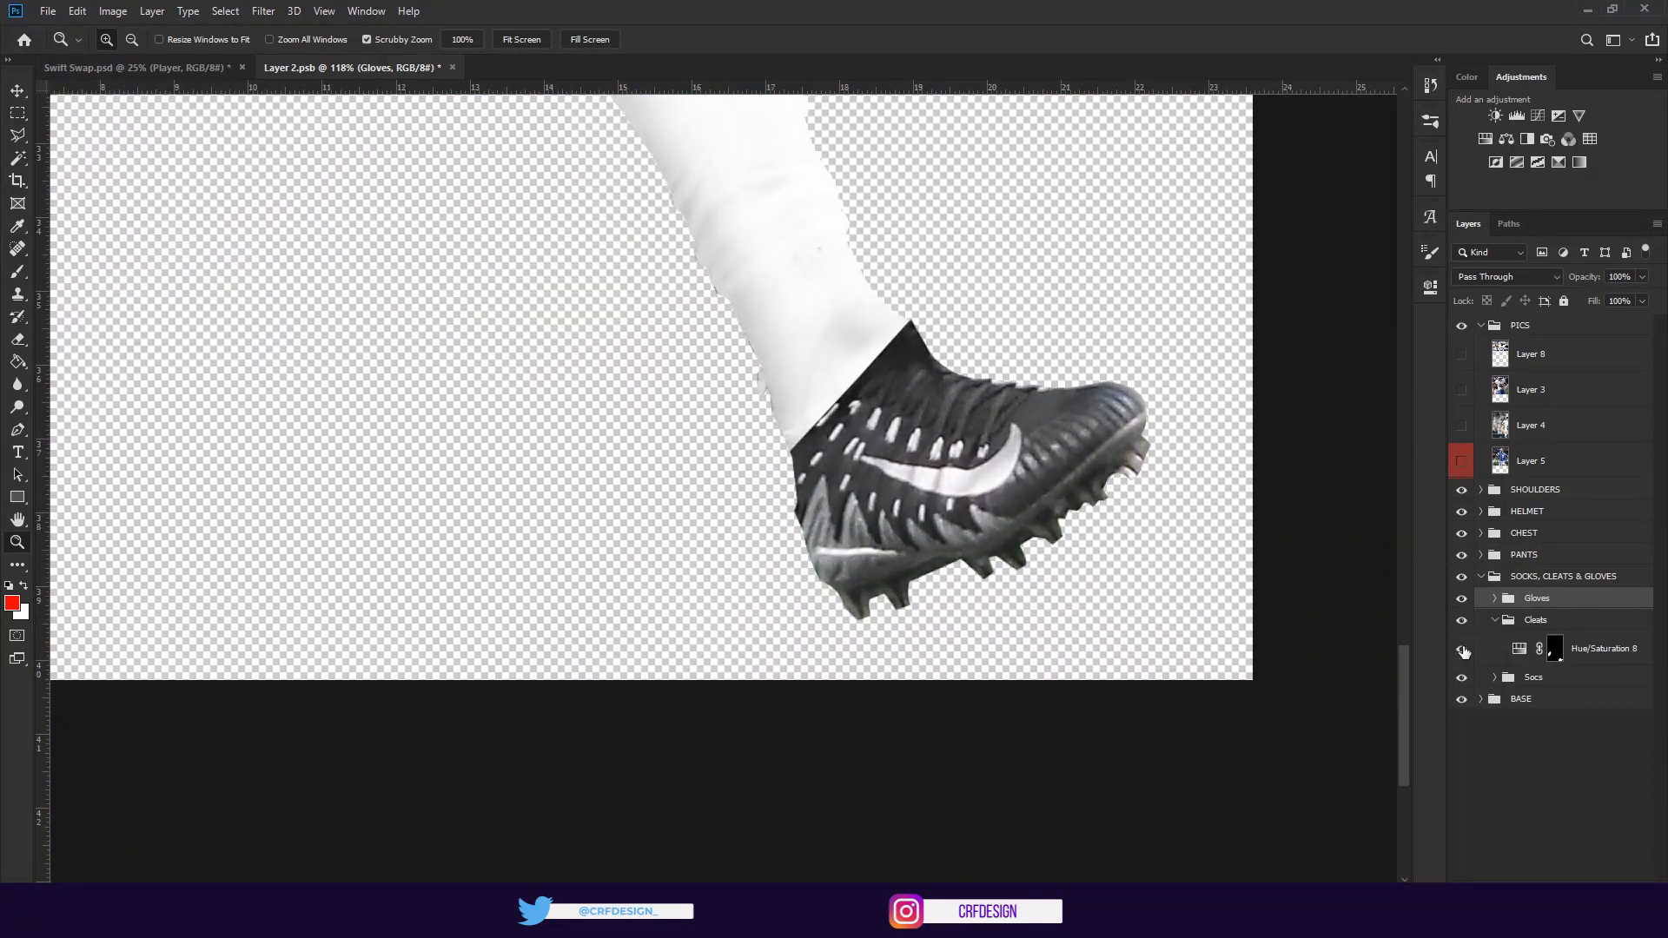
click(1463, 649)
click(1463, 650)
click(1495, 621)
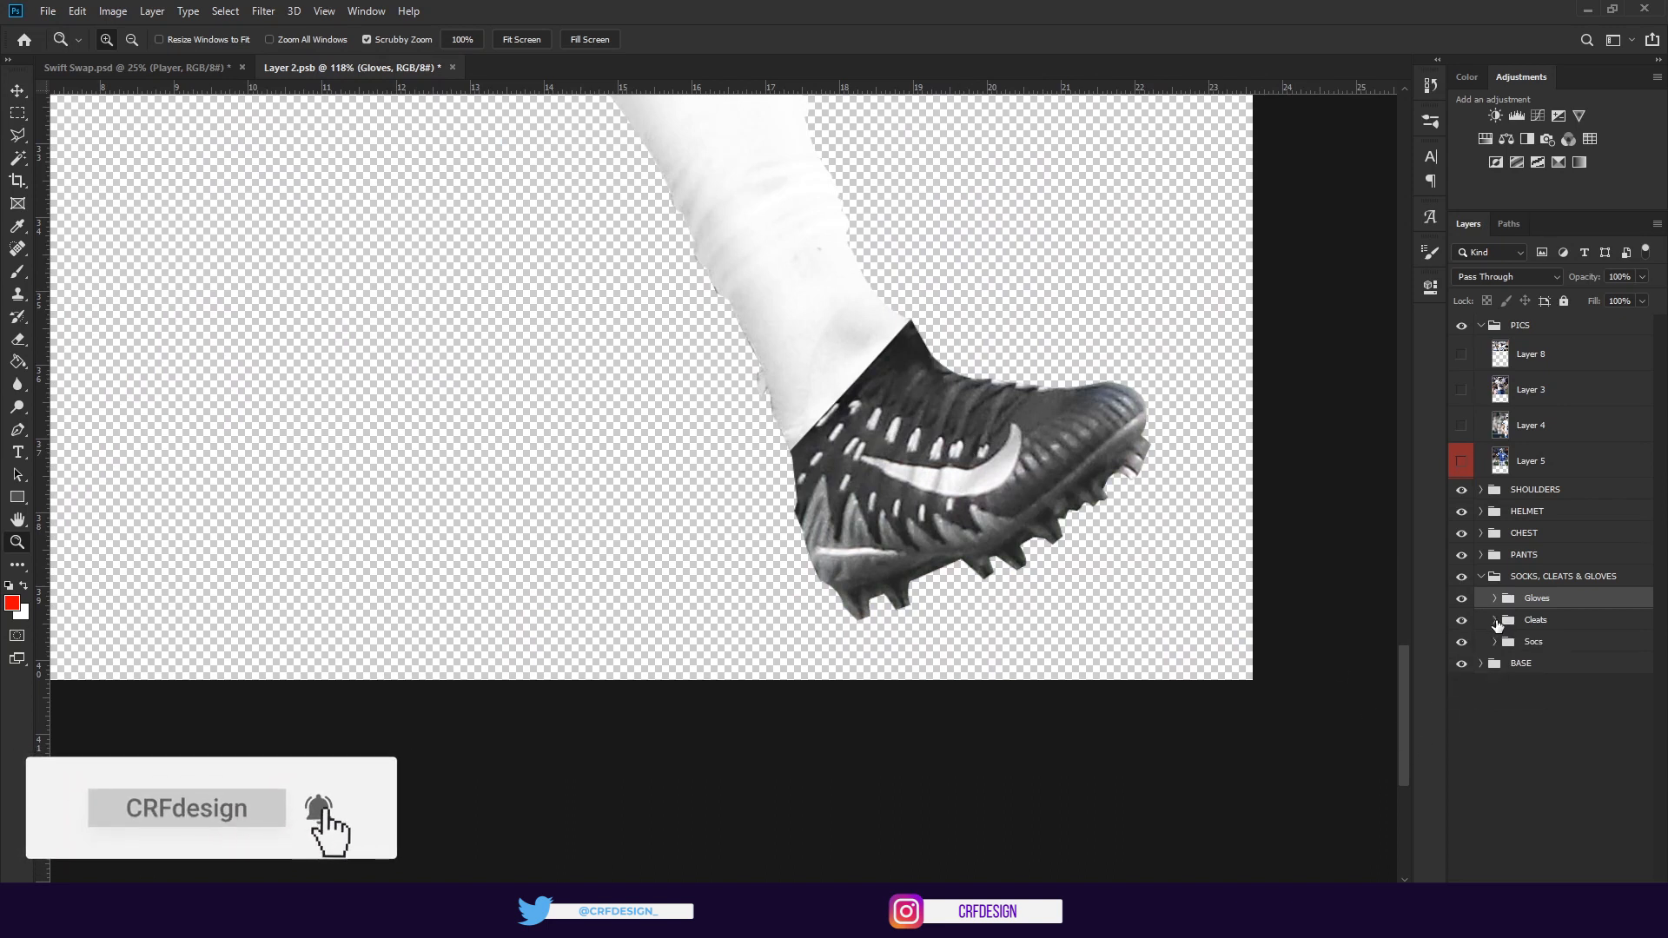
Expand the Socs group and hide Curves 10, Curves 9, Hue/Saturation 7 and Invert 1
click(1495, 642)
drag(841, 253, 1161, 597)
drag(1461, 669, 1461, 777)
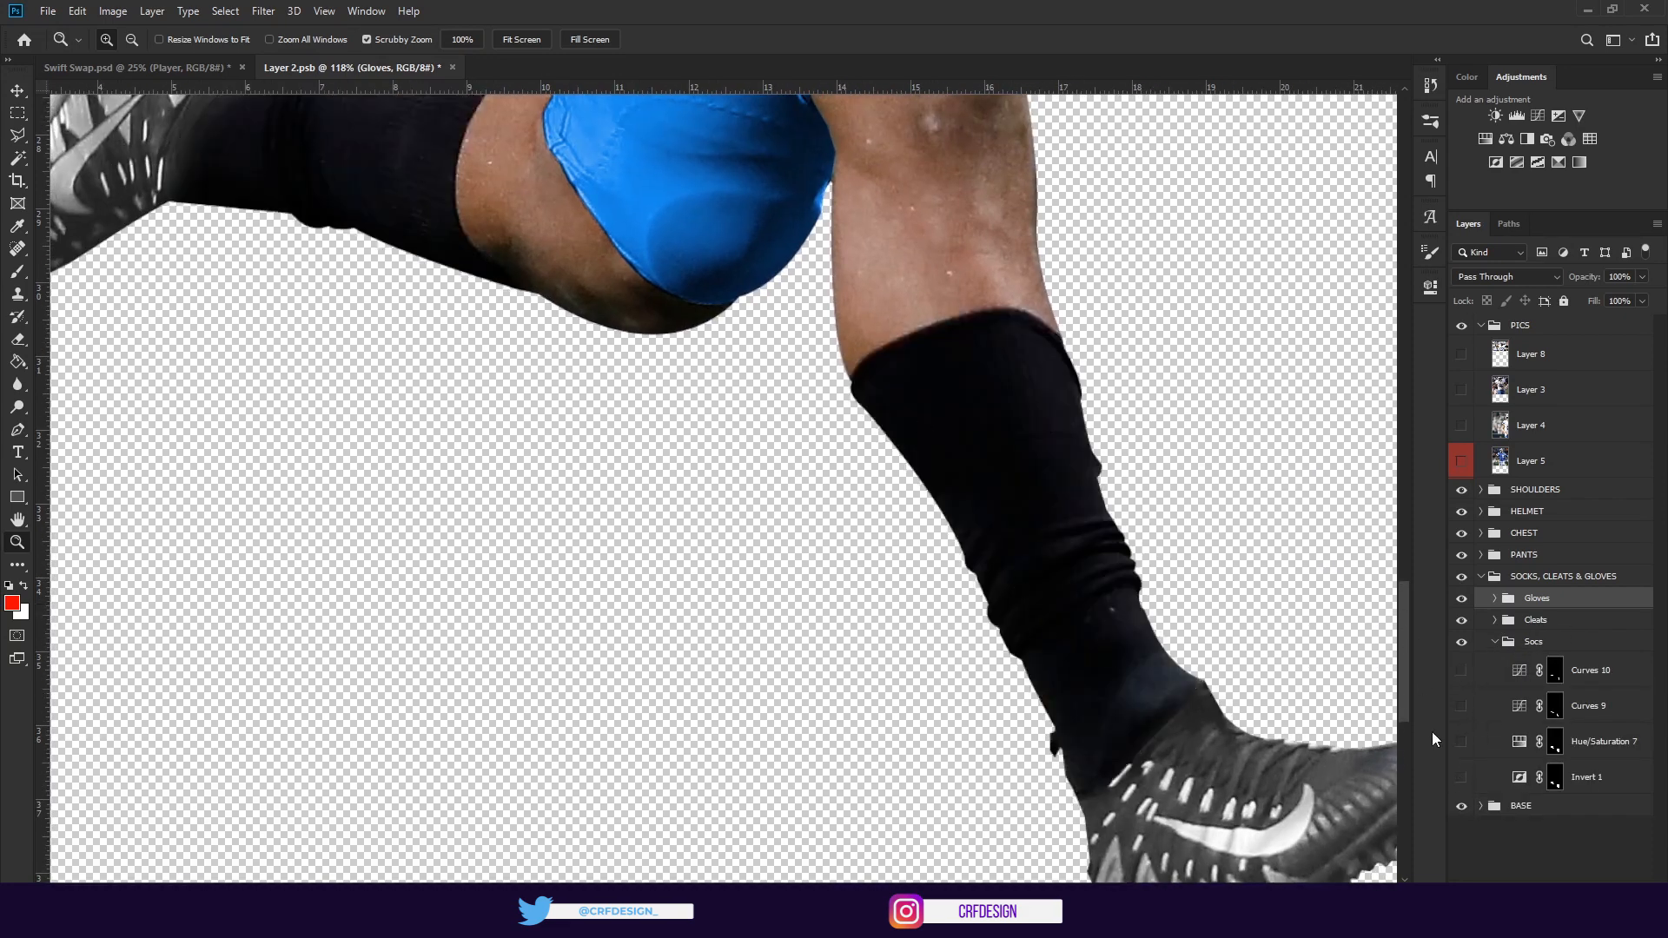
Make Invert 1, Hue/Saturation 7 and Curves 9 visible to turn the socks white, and inspect the Curves 9 settings
click(1462, 776)
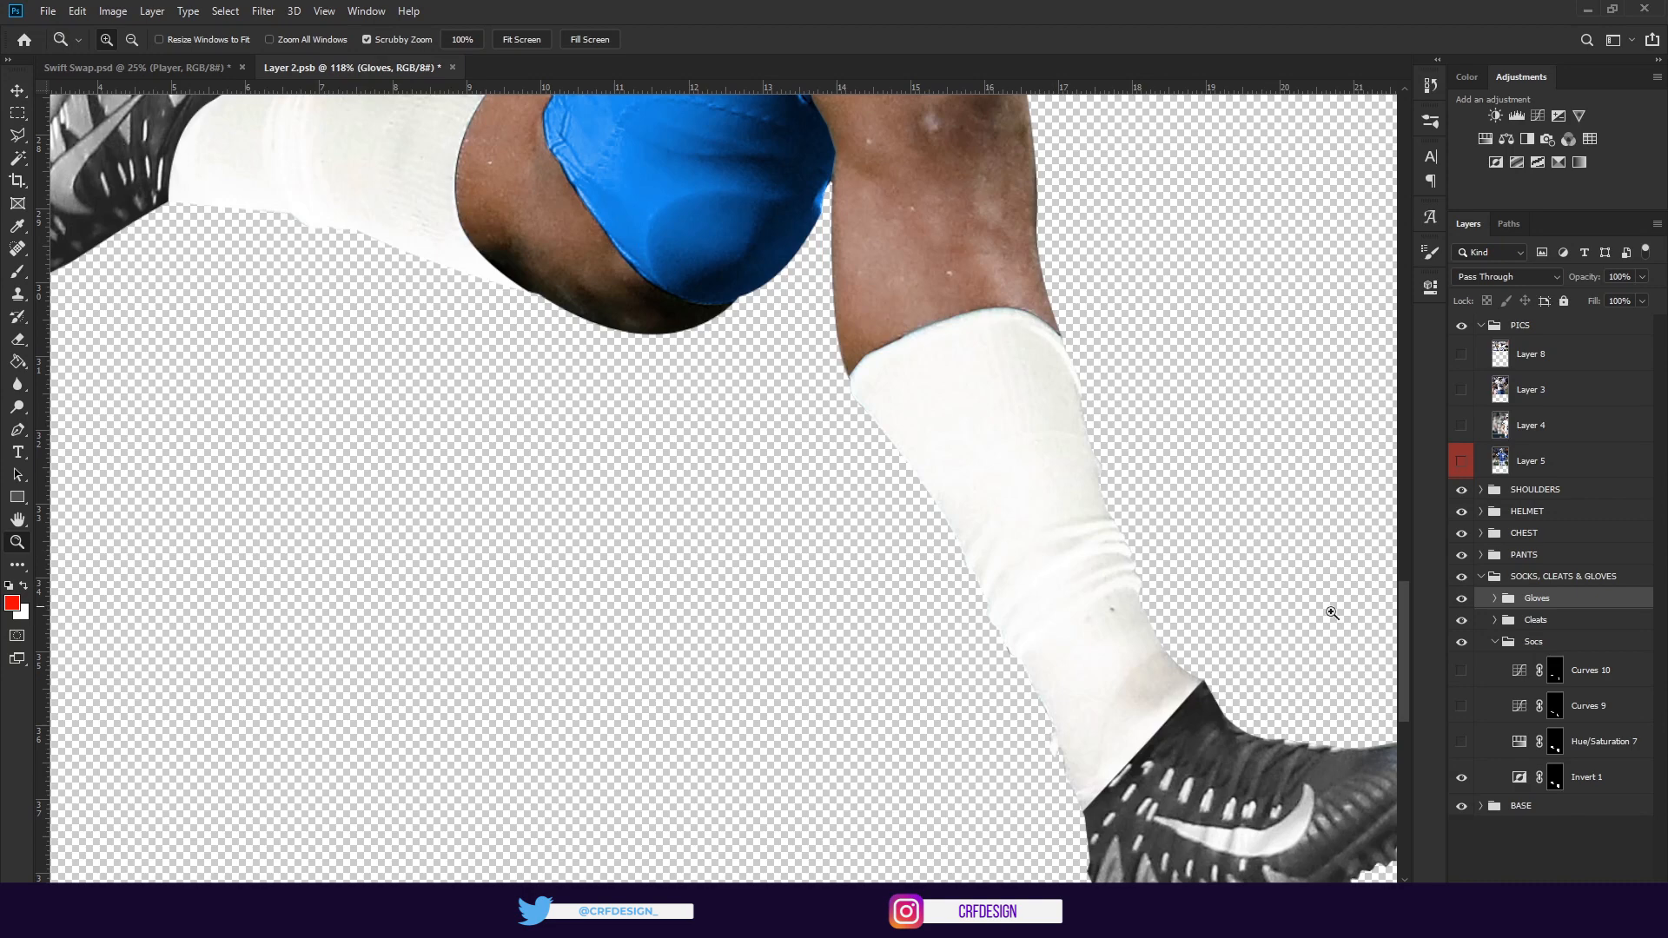
click(1458, 708)
click(1459, 710)
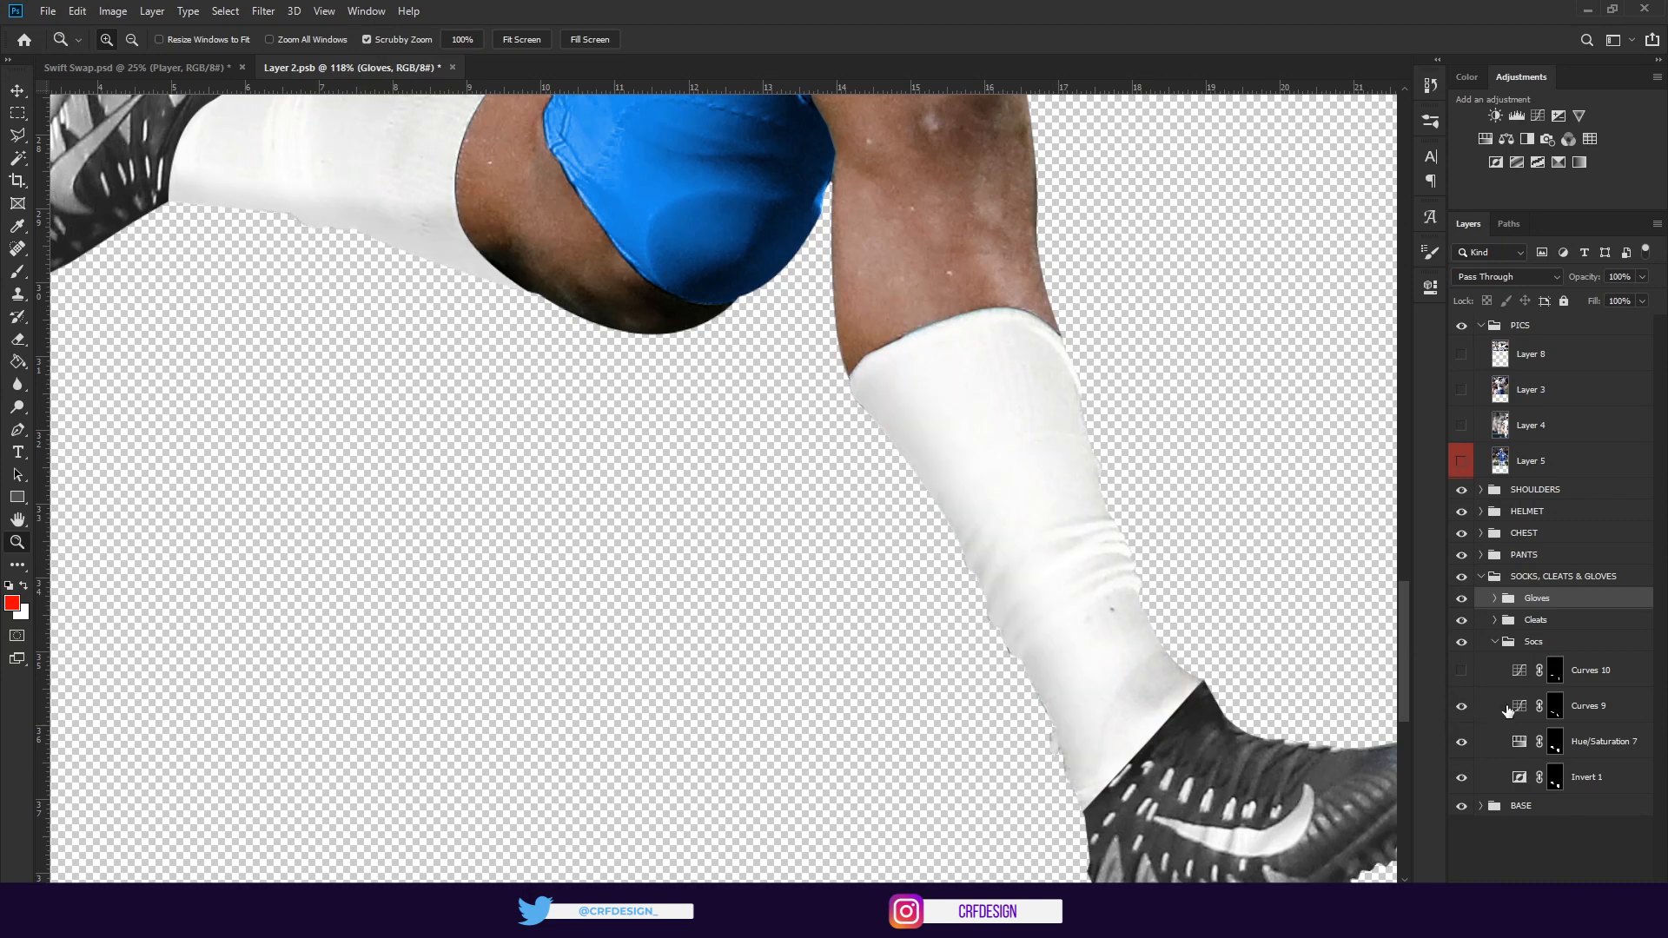
double_click(1513, 708)
click(1380, 280)
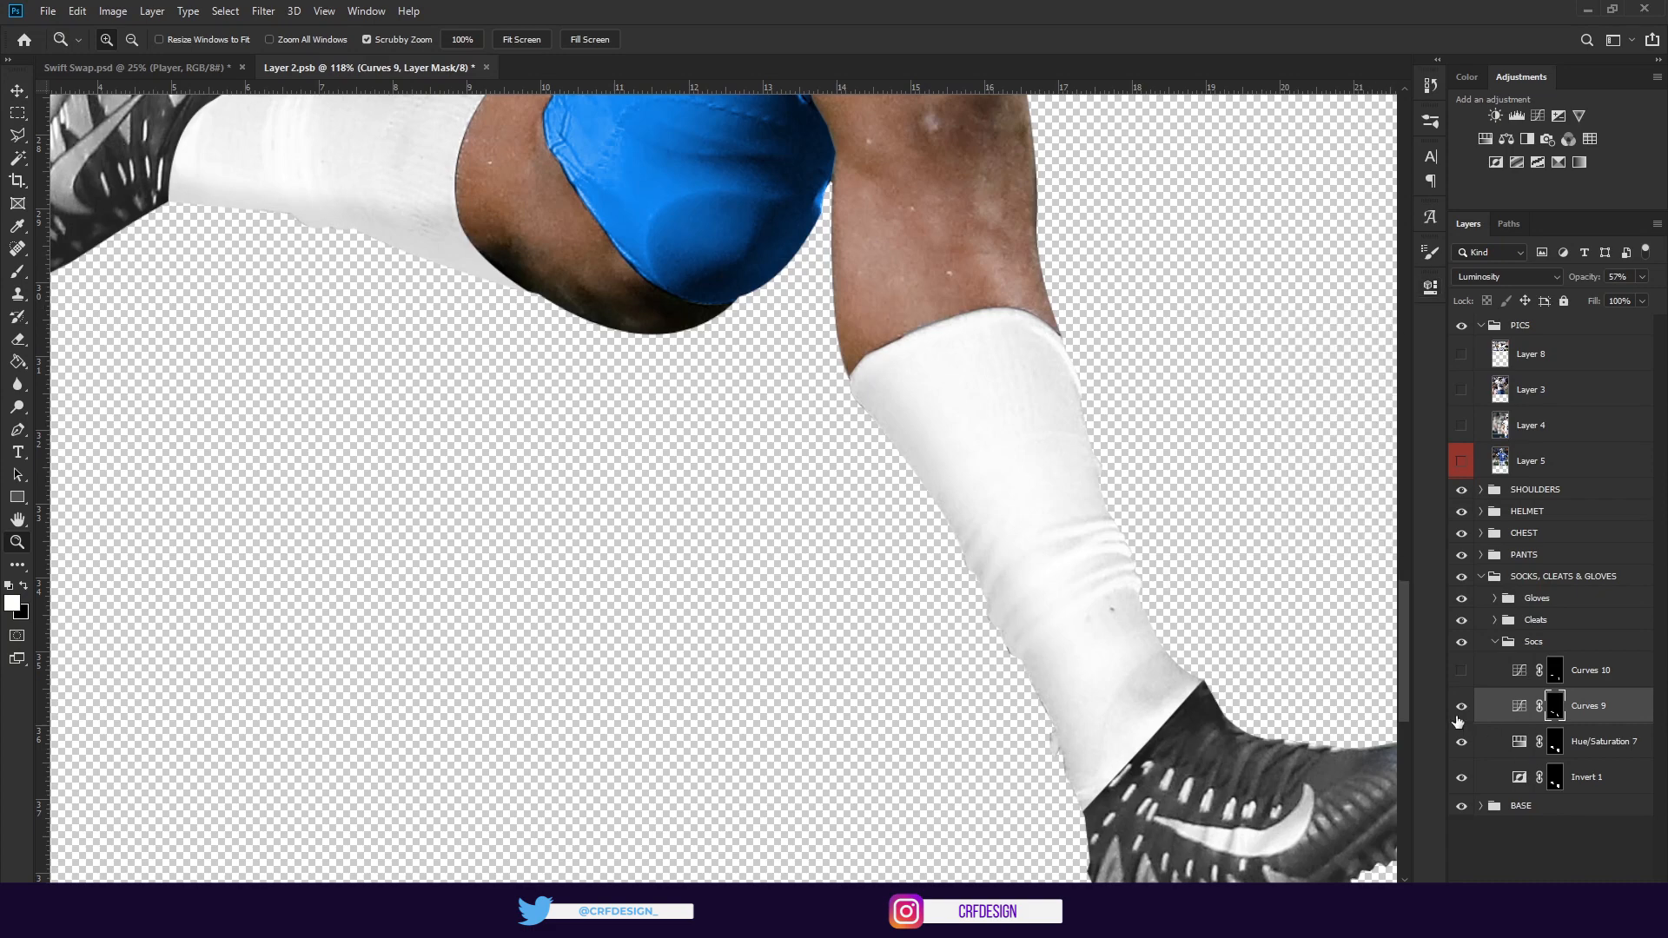
Make Curves 10 visible to finish the socks and review the whole player in the new uniform
click(1459, 671)
drag(465, 250, 635, 542)
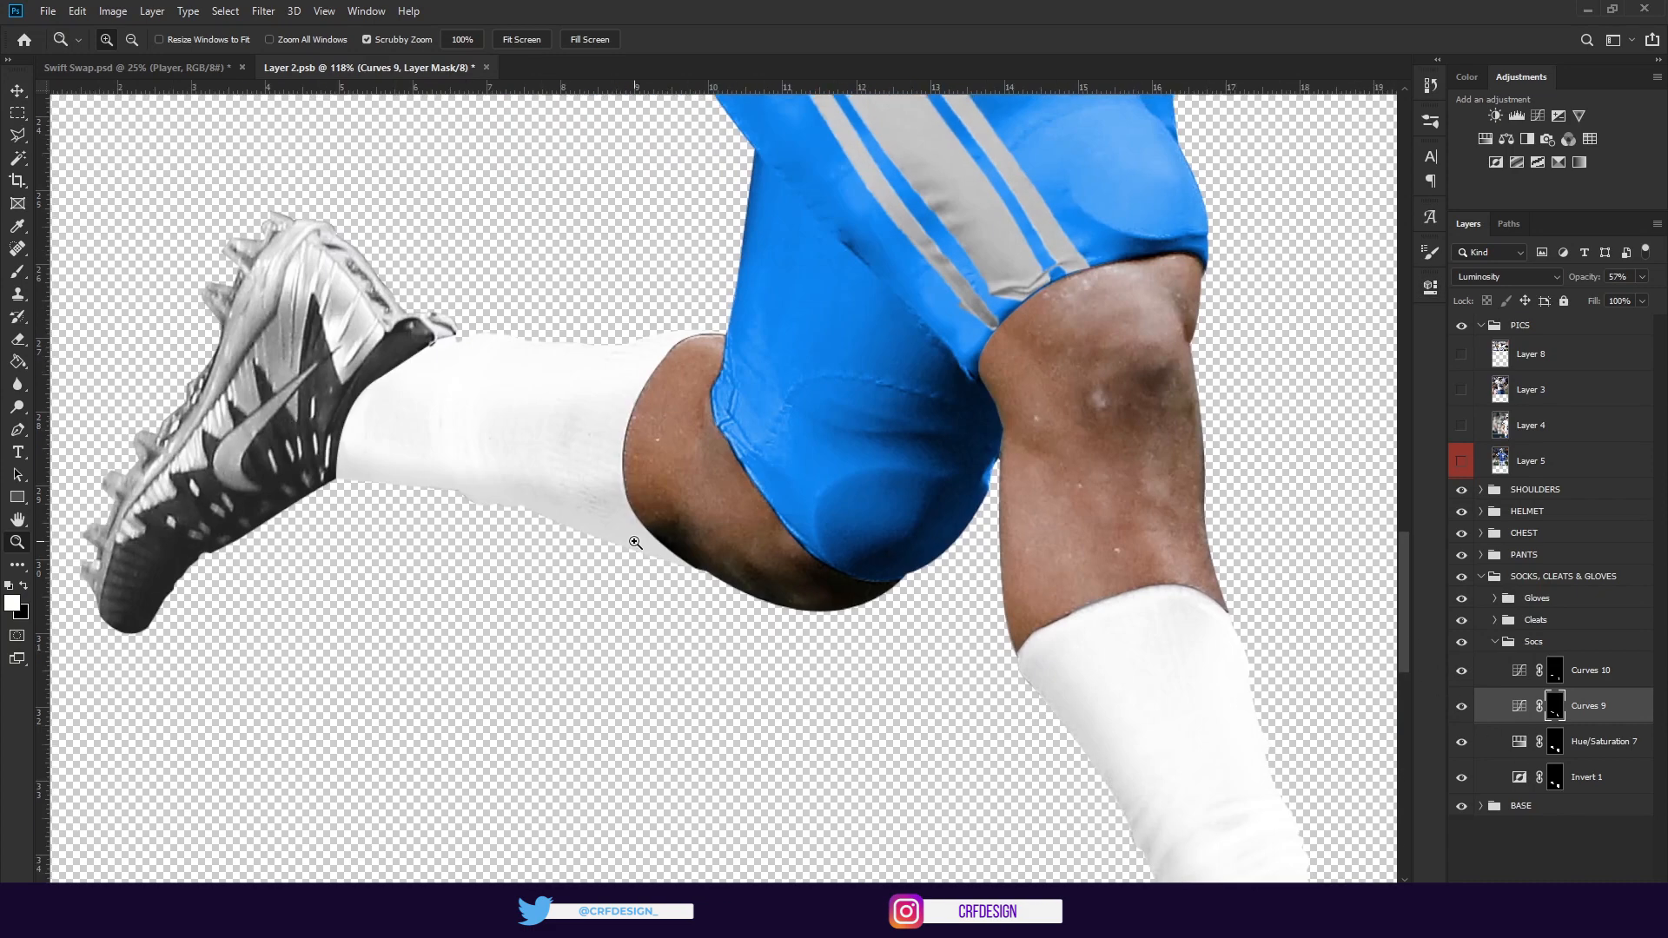
scroll(760, 558, down, 10)
scroll(766, 661, up, 3)
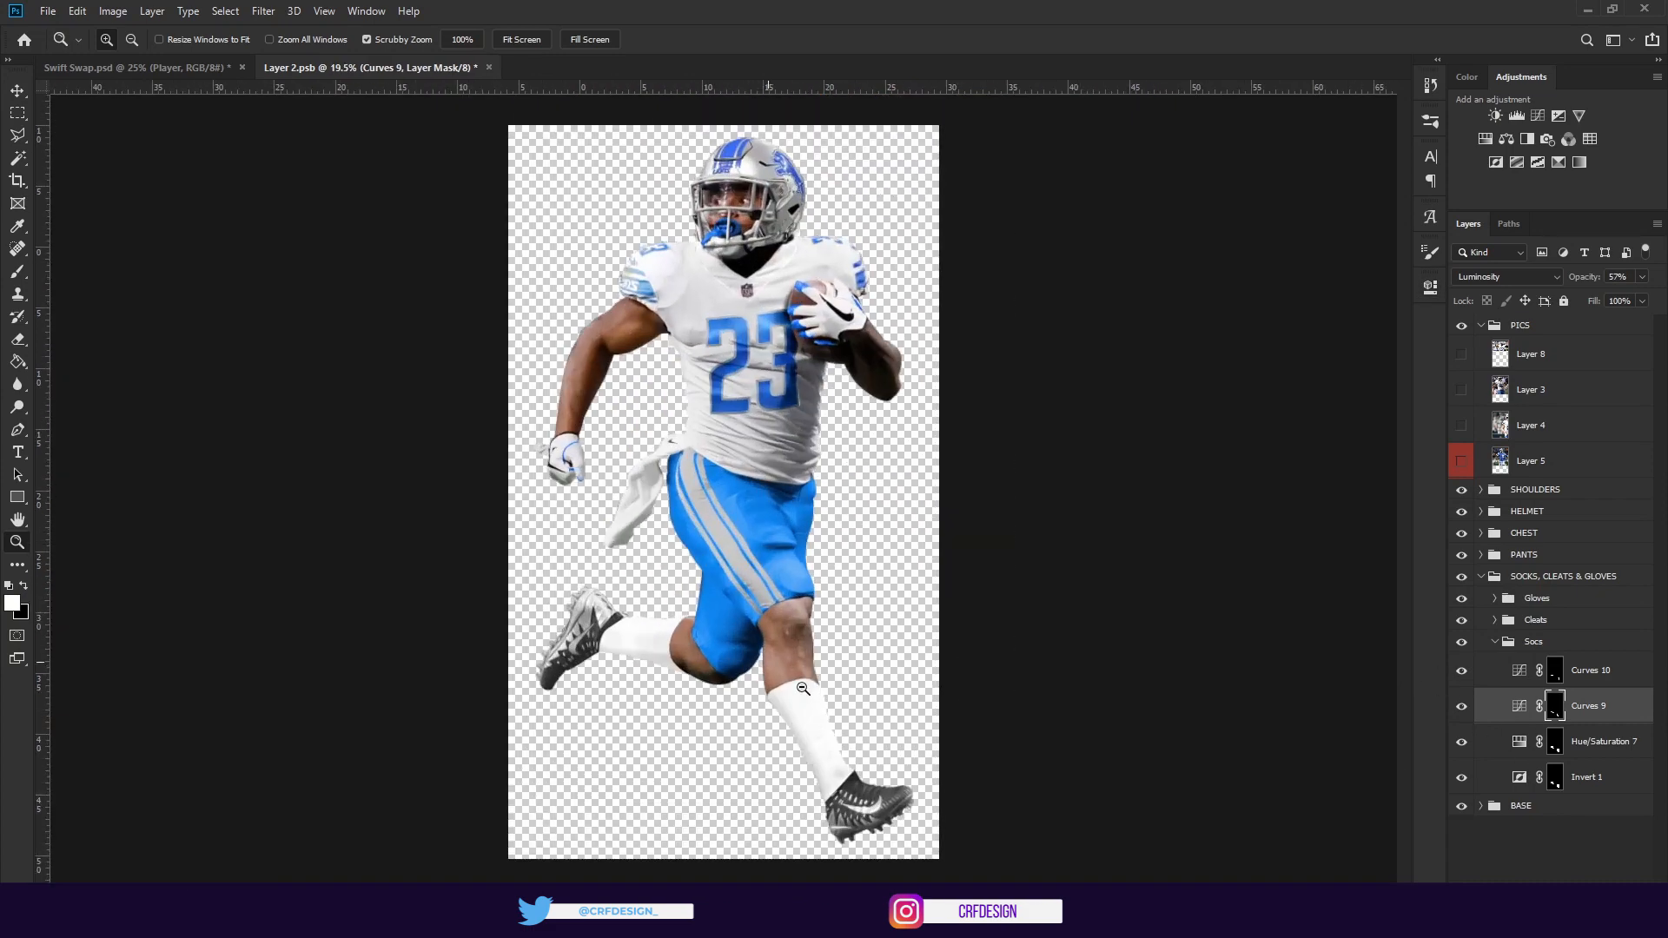
Collapse the SOCKS, CLEATS & GLOVES and PICS groups, and review the finished player in the Swift Swap document
click(1481, 576)
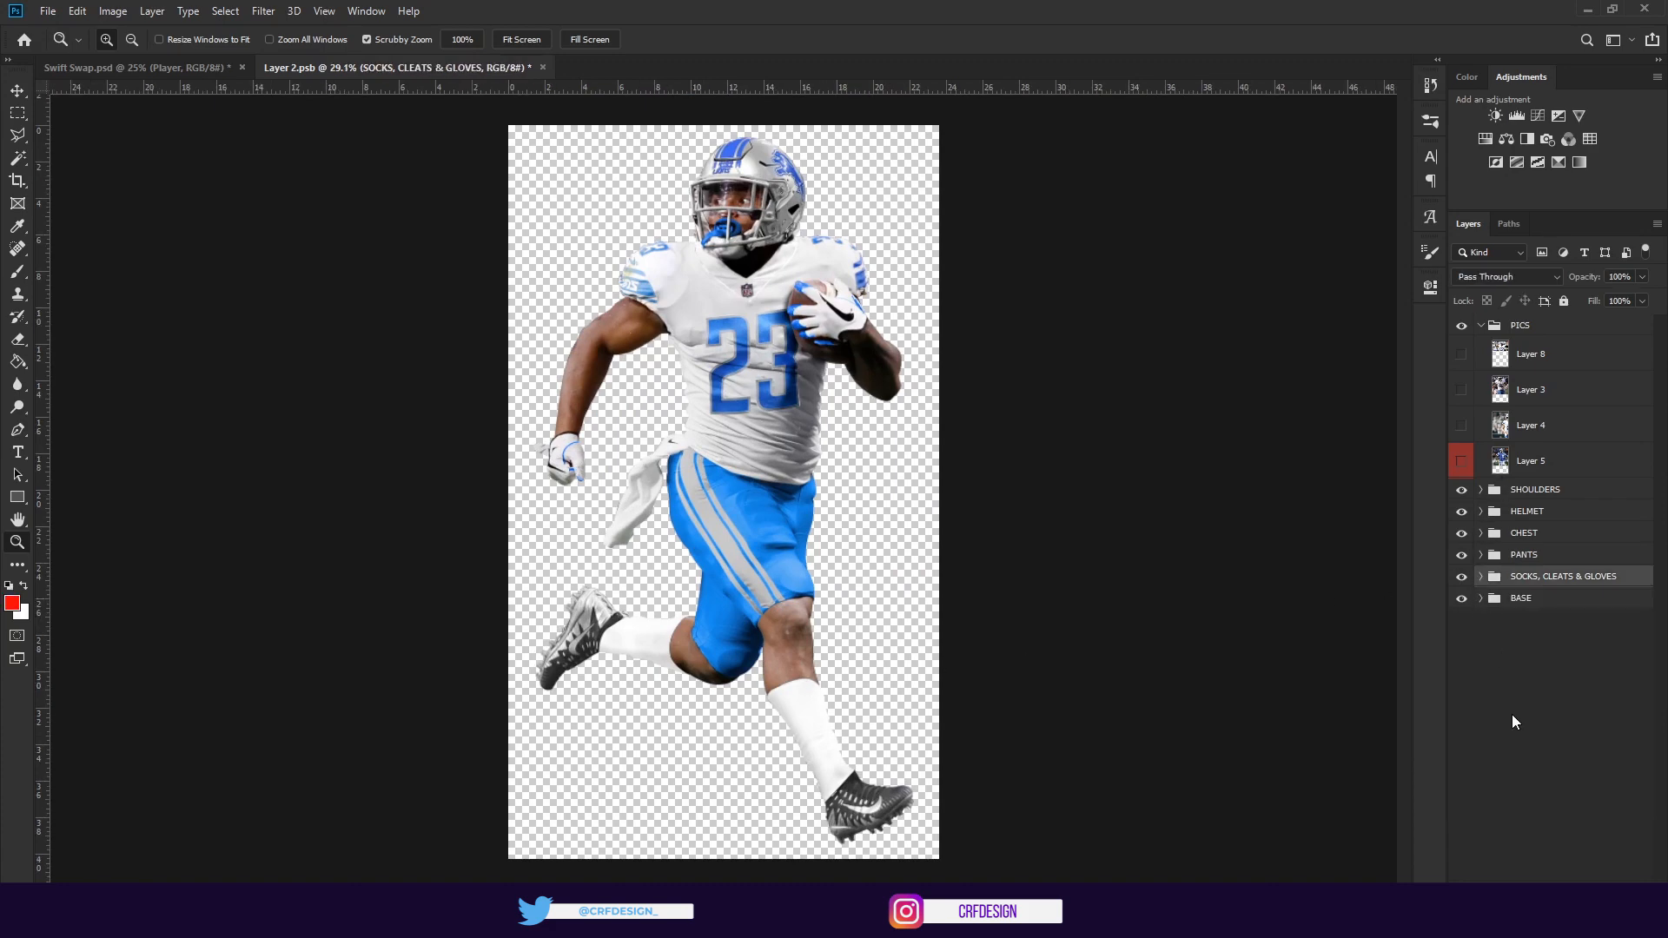
click(1481, 325)
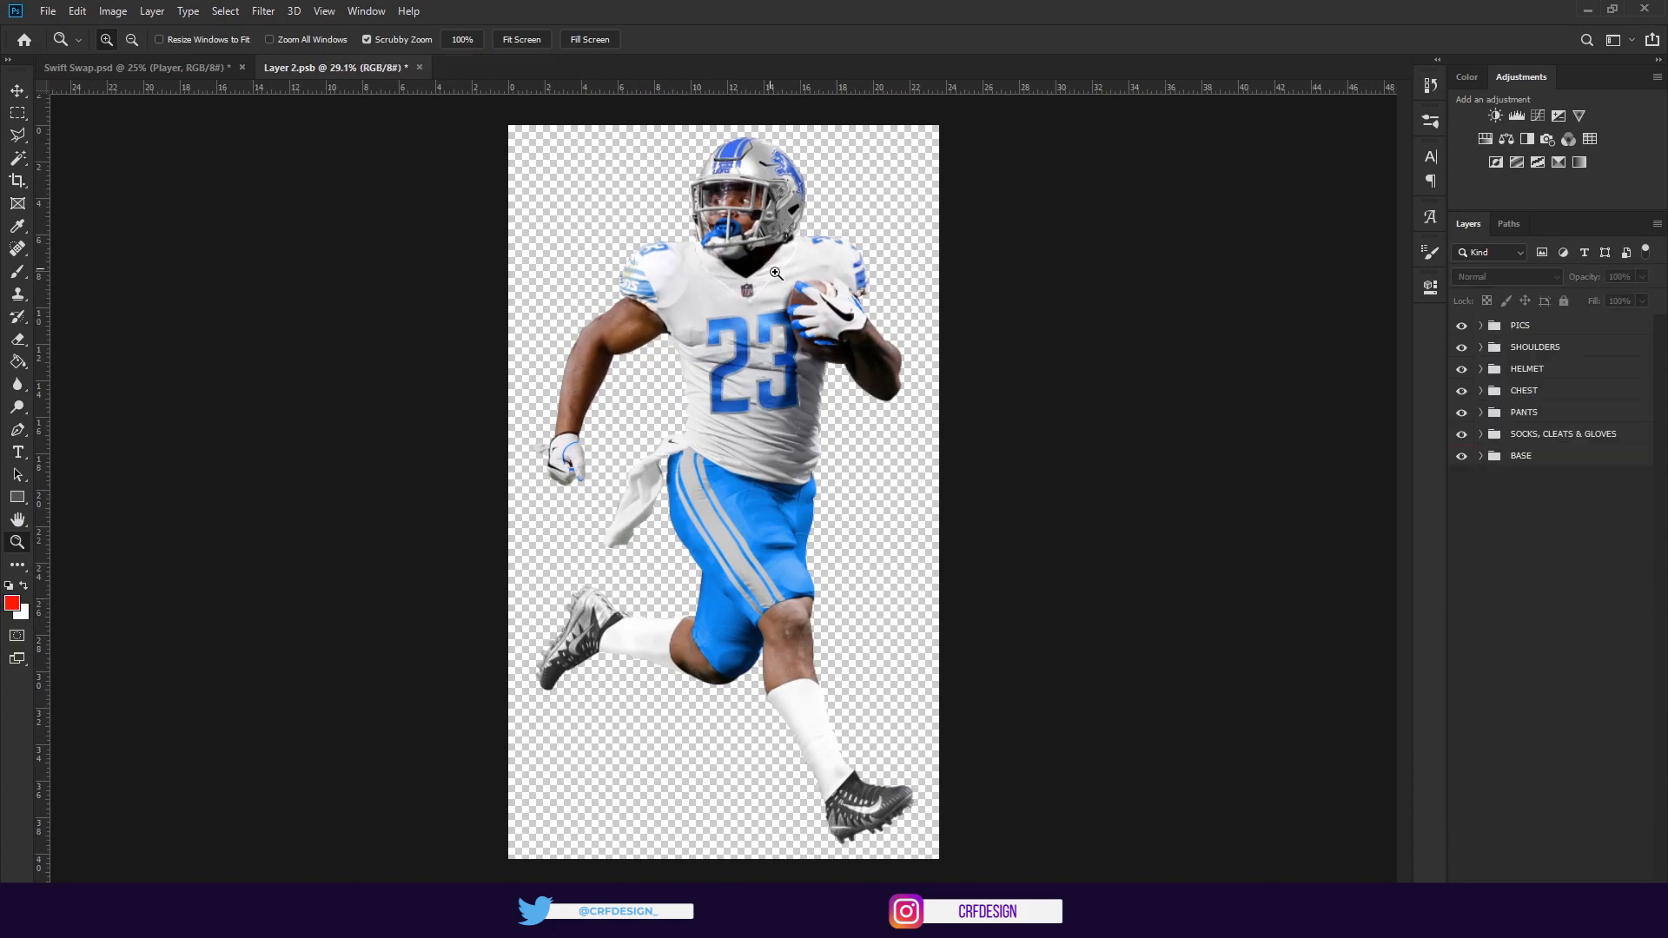
scroll(817, 232, up, 1)
drag(690, 206, 674, 215)
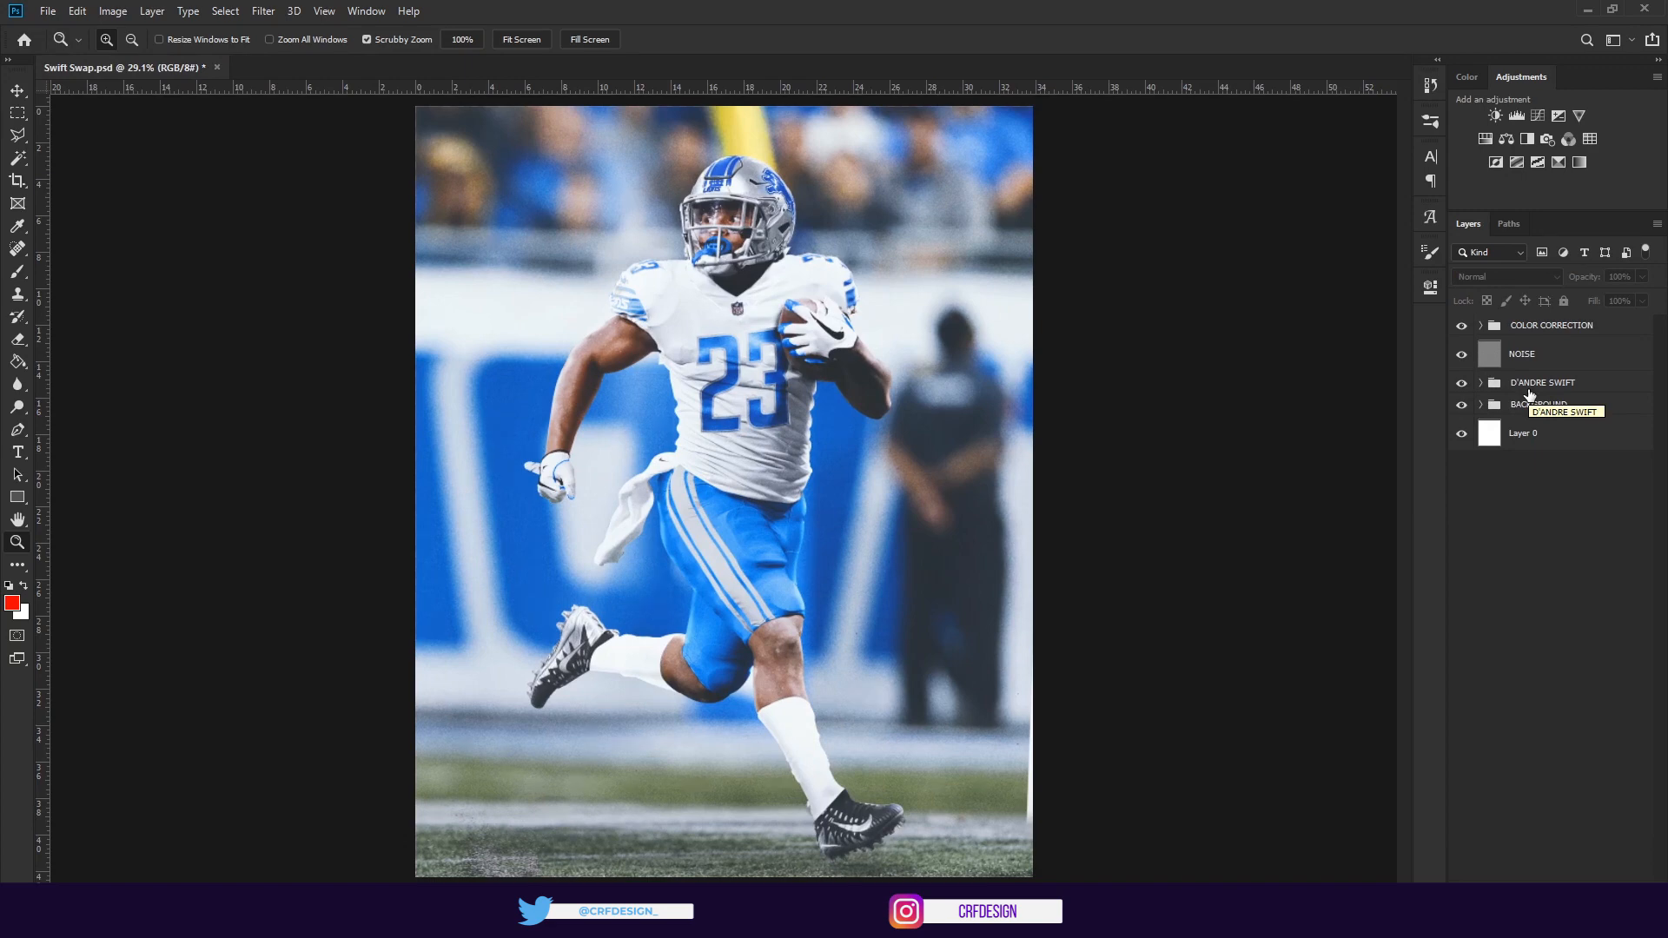
Hide COLOR CORRECTION and NOISE, expand the BACKGROUND group, hide its layers from Layer 1 to Layer 2, and show Base
click(1461, 325)
click(1461, 383)
click(1481, 405)
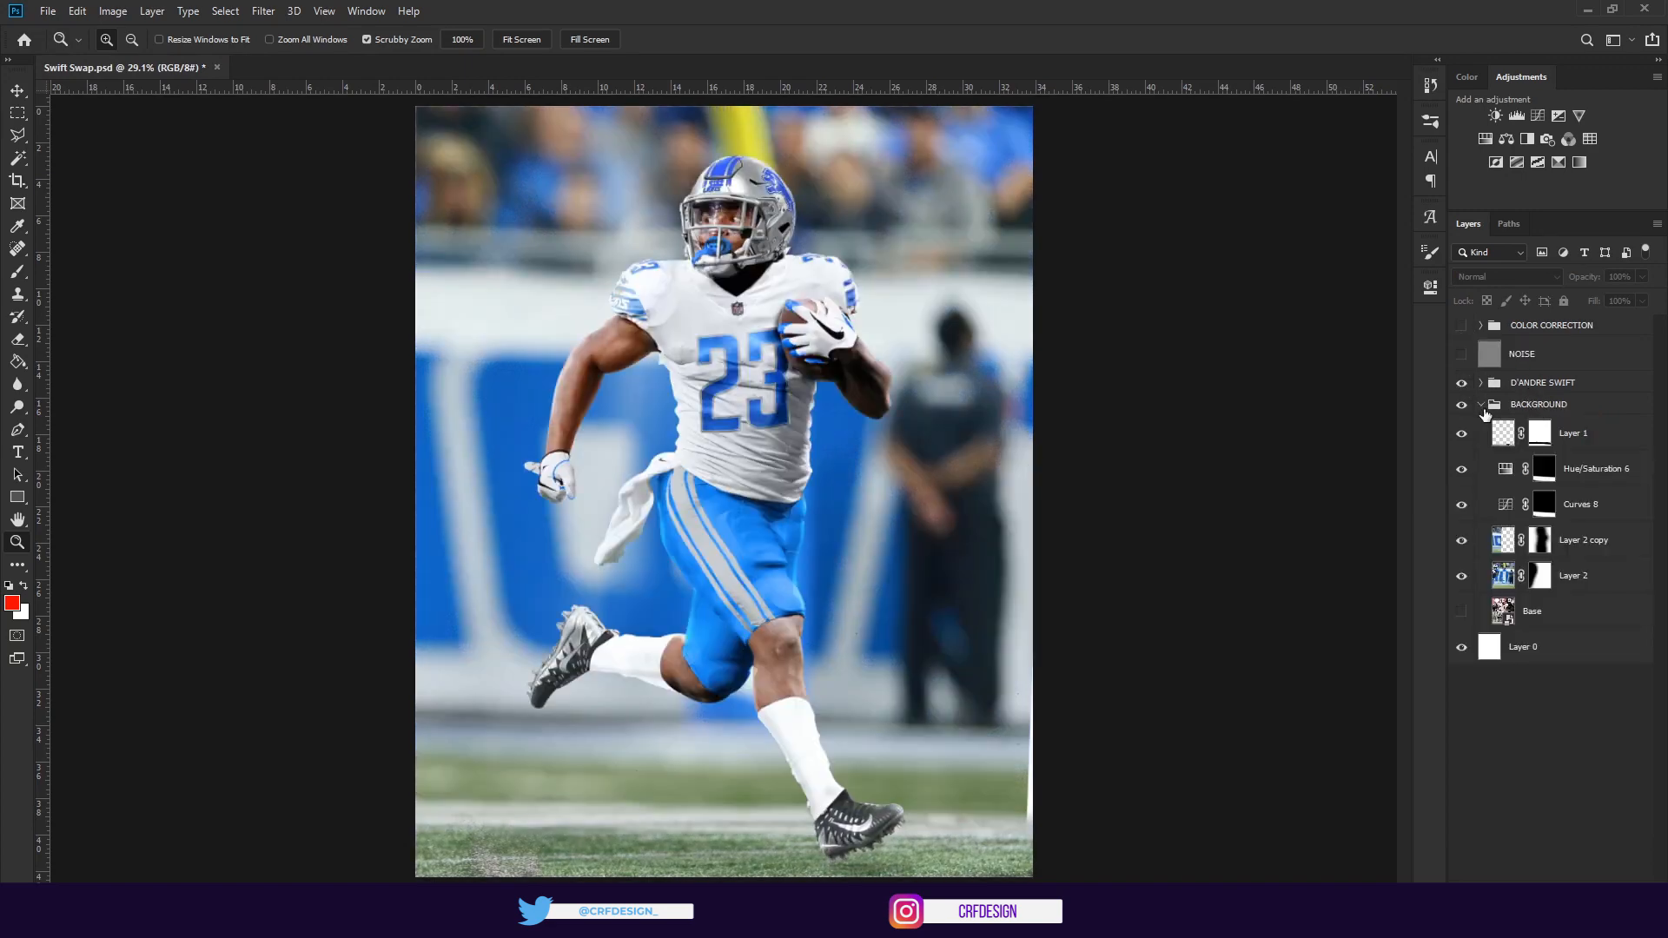
click(1487, 437)
drag(1462, 432, 1462, 591)
click(1463, 612)
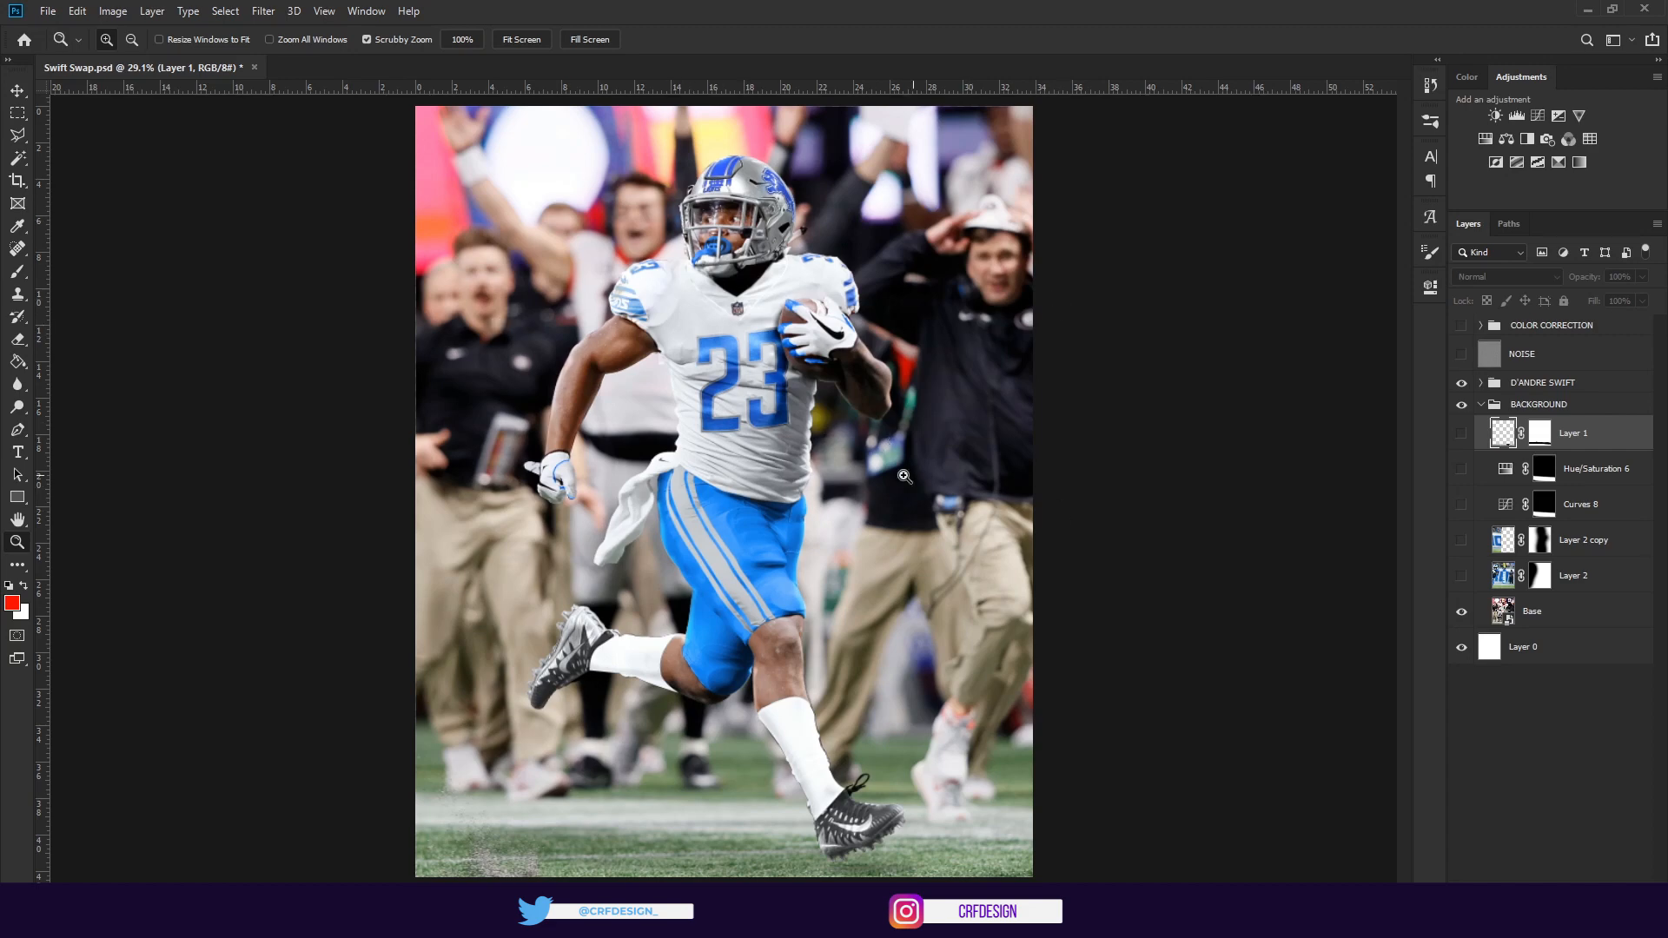
Toggle the D'ANDRE SWIFT group to compare with the original photo, and replace Base with Layer 2 as the visible background
click(1462, 383)
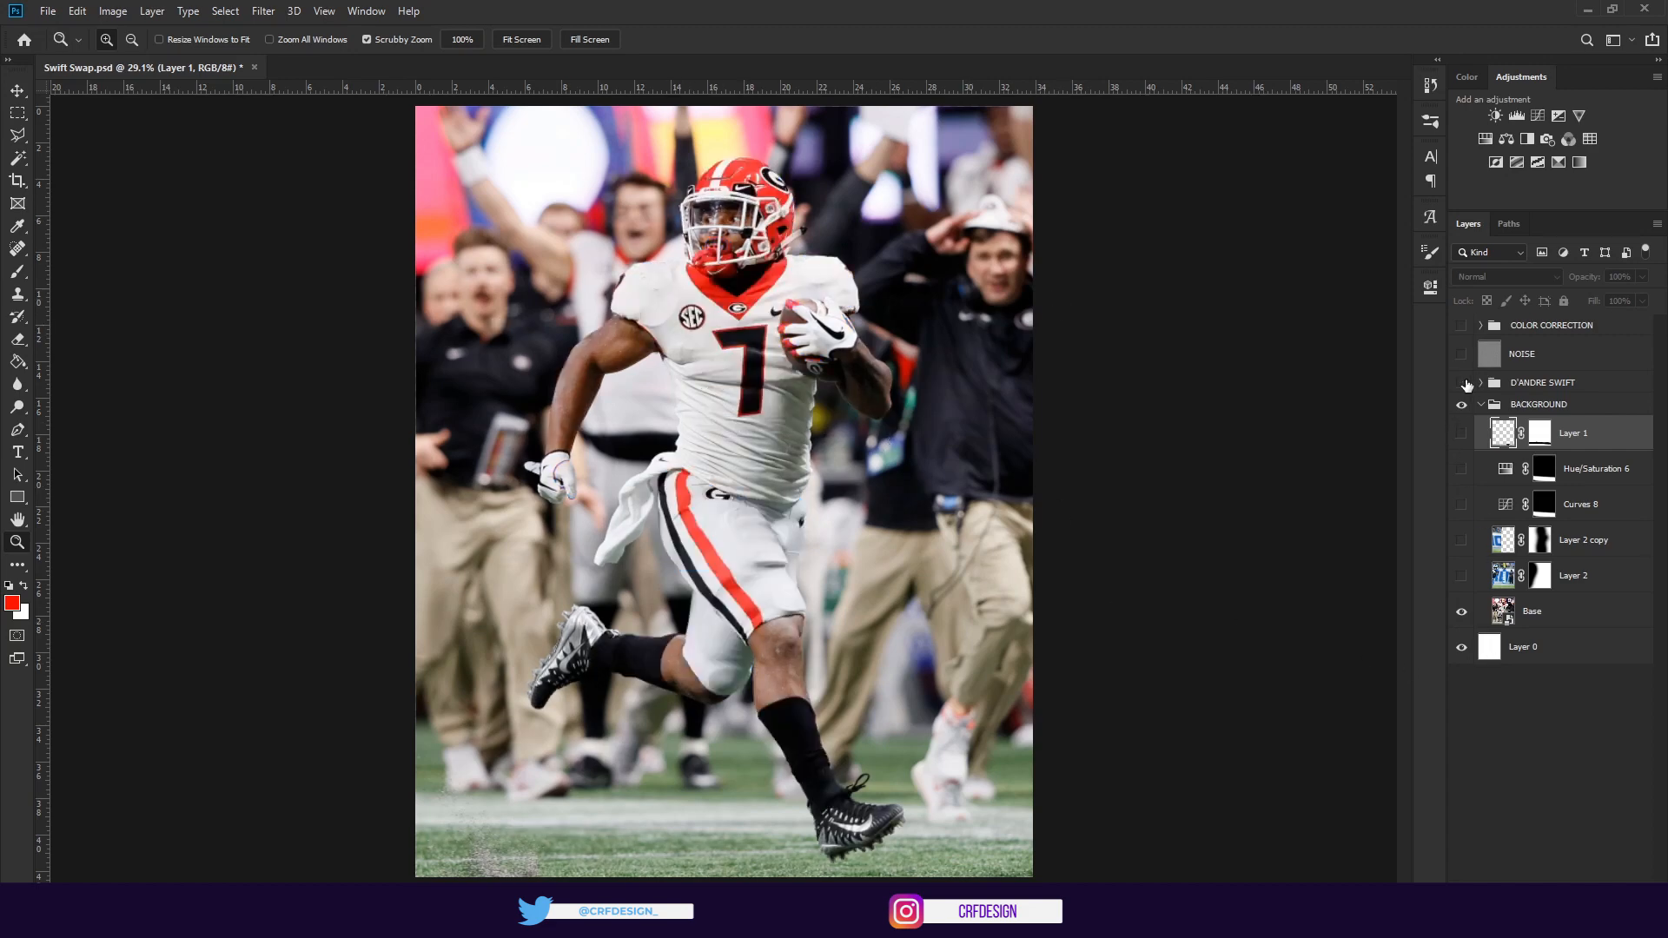
click(1463, 383)
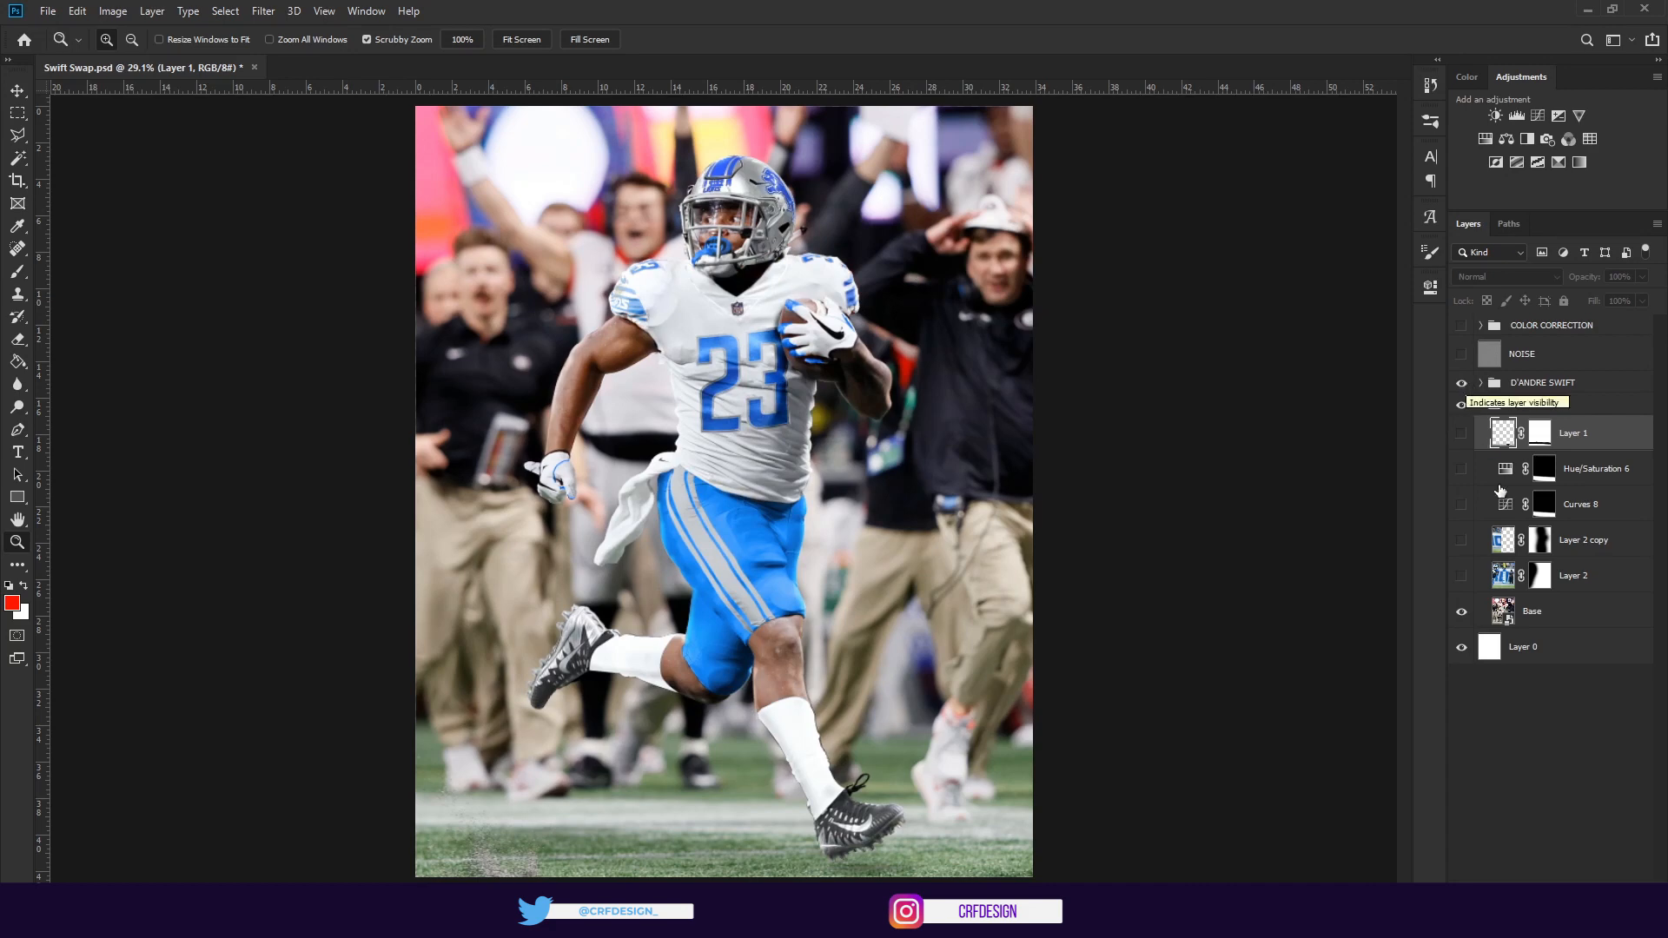
click(1462, 612)
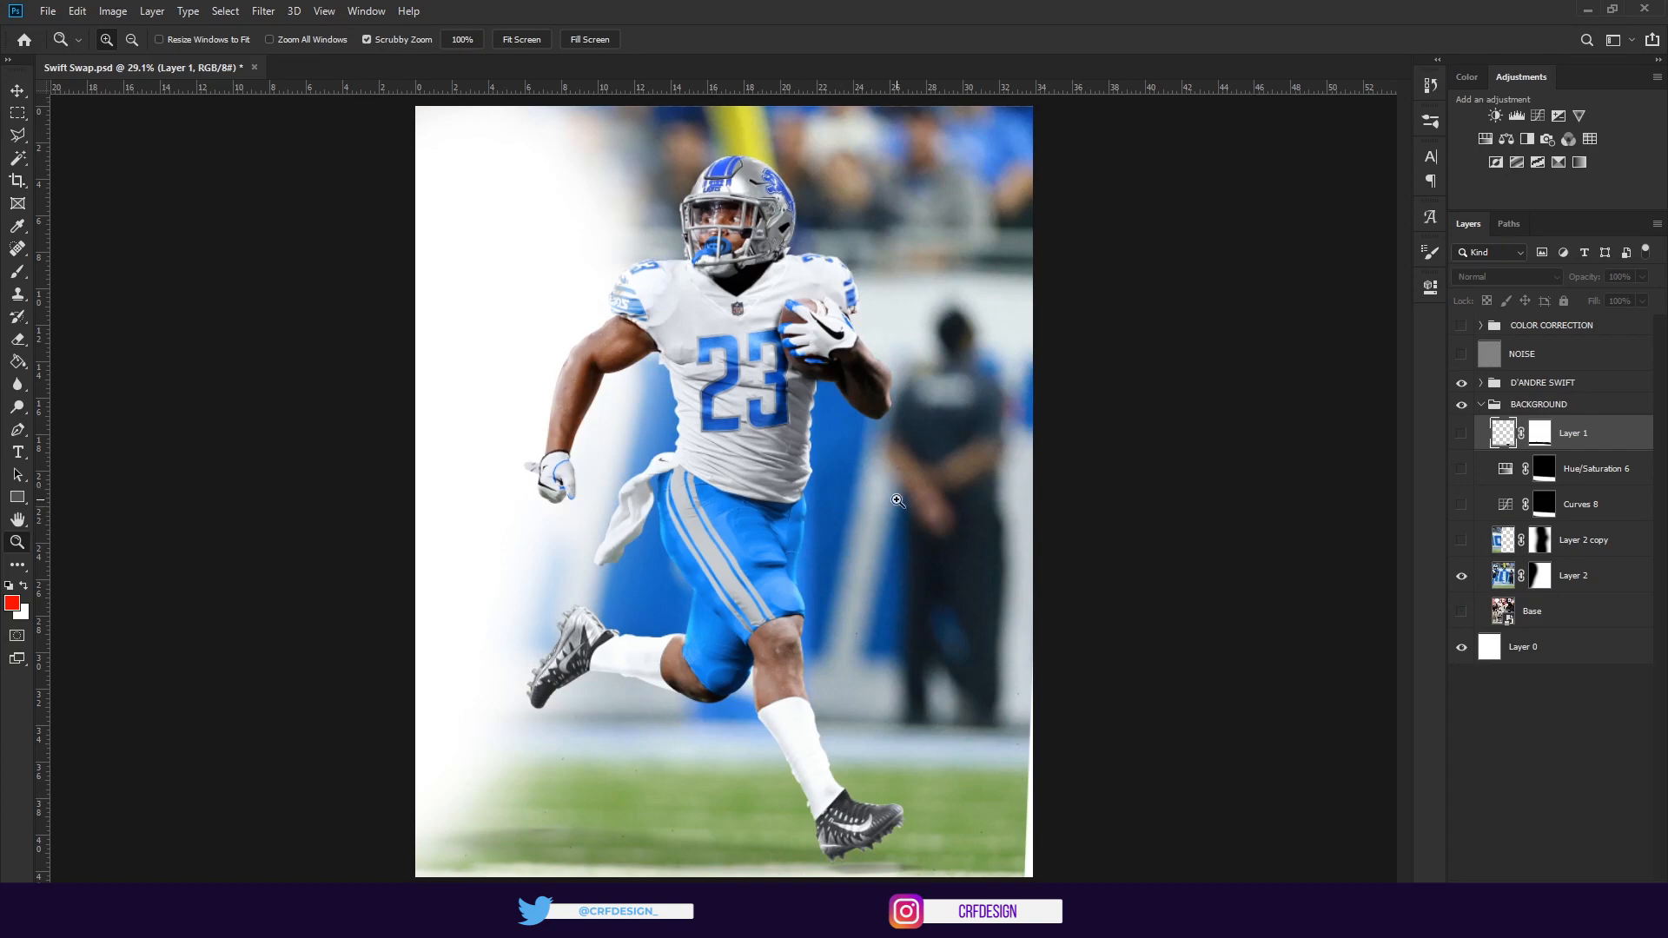
Unlink Layer 2 from its mask, shift the photo about 28.92 in horizontally to expose its source content, and discard the move
click(1512, 574)
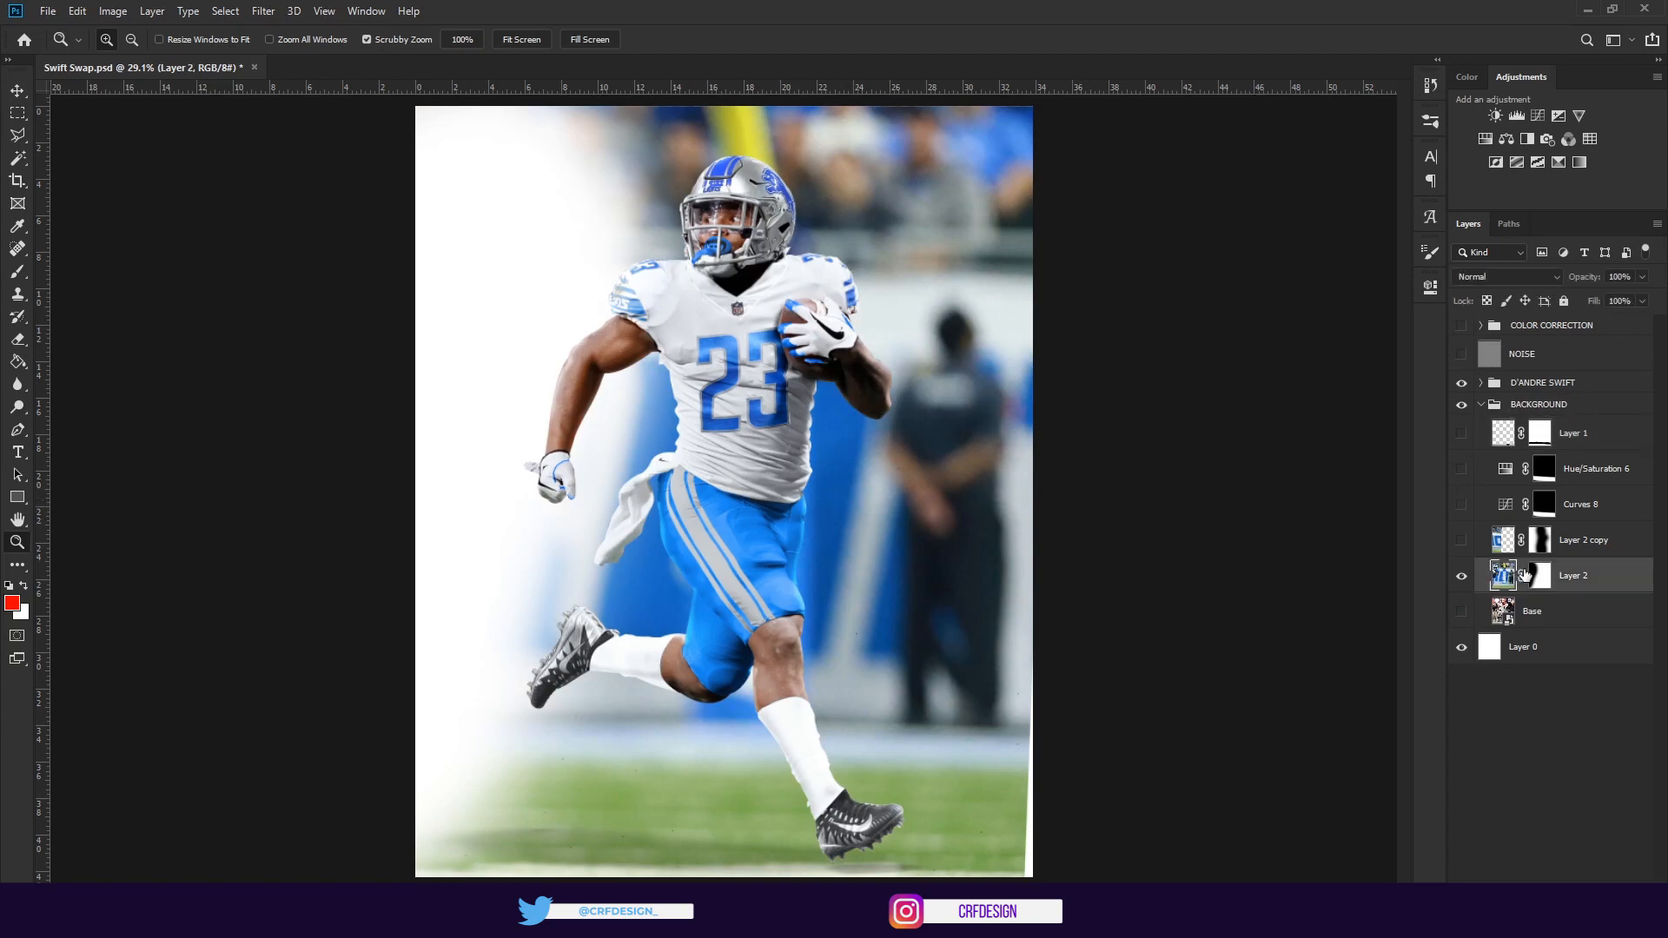
key(ctrl+t)
drag(869, 570, 1225, 558)
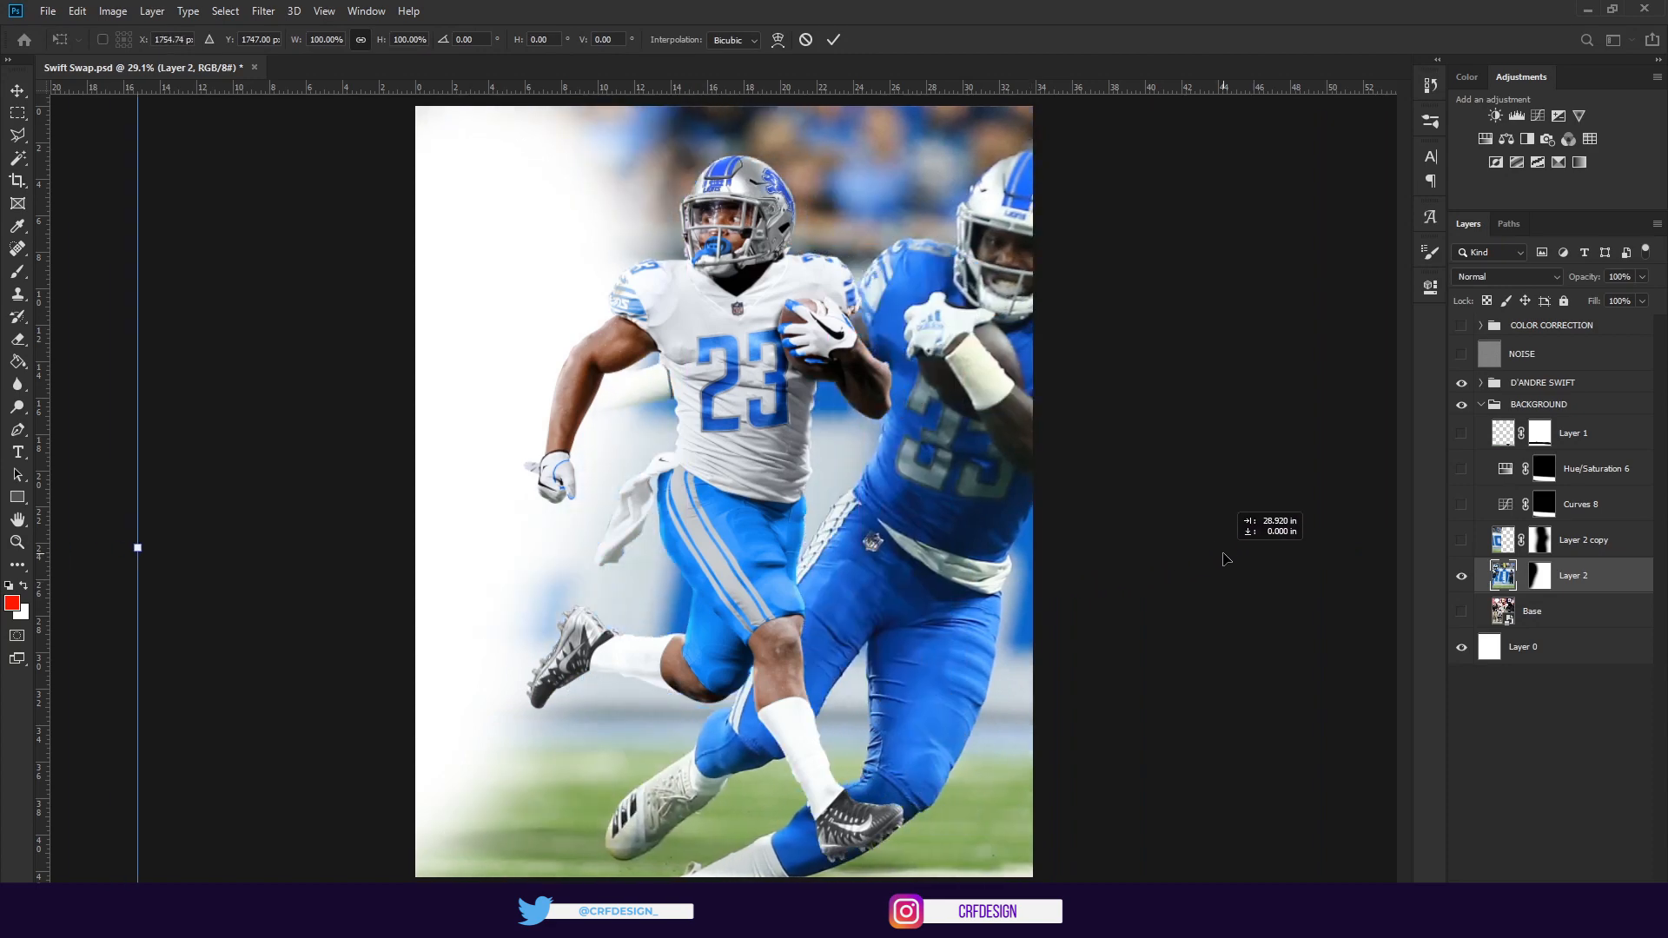
click(833, 39)
key(z)
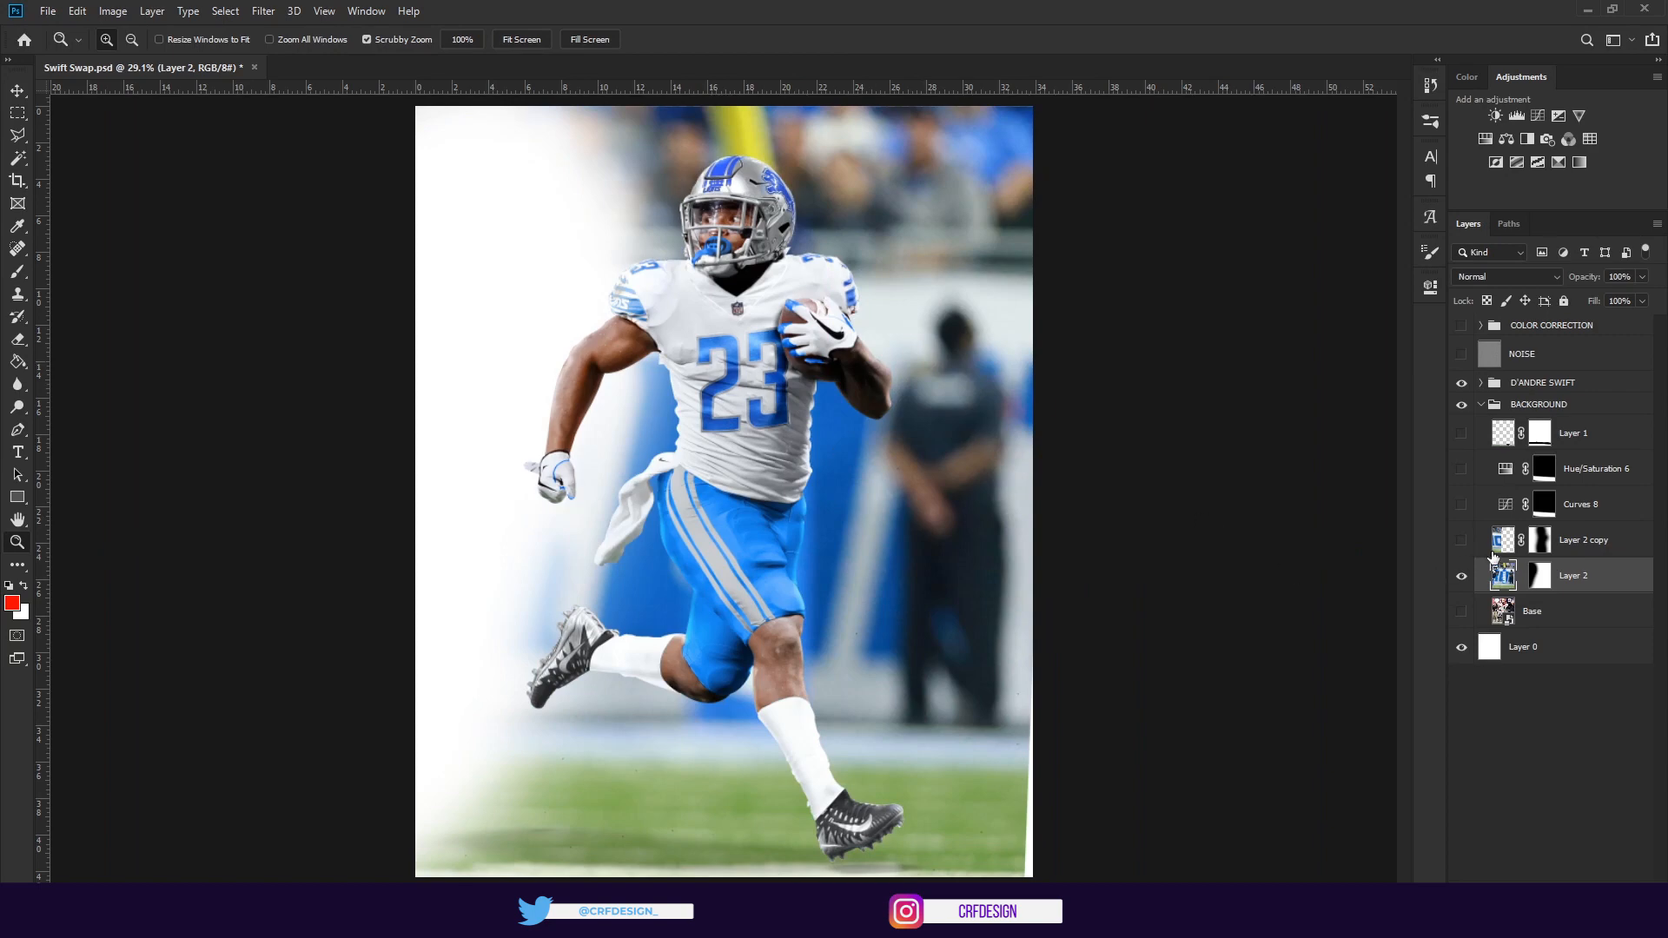
Make Layer 2 copy visible, toggling it off and on to compare how it extends the stadium background
click(1462, 540)
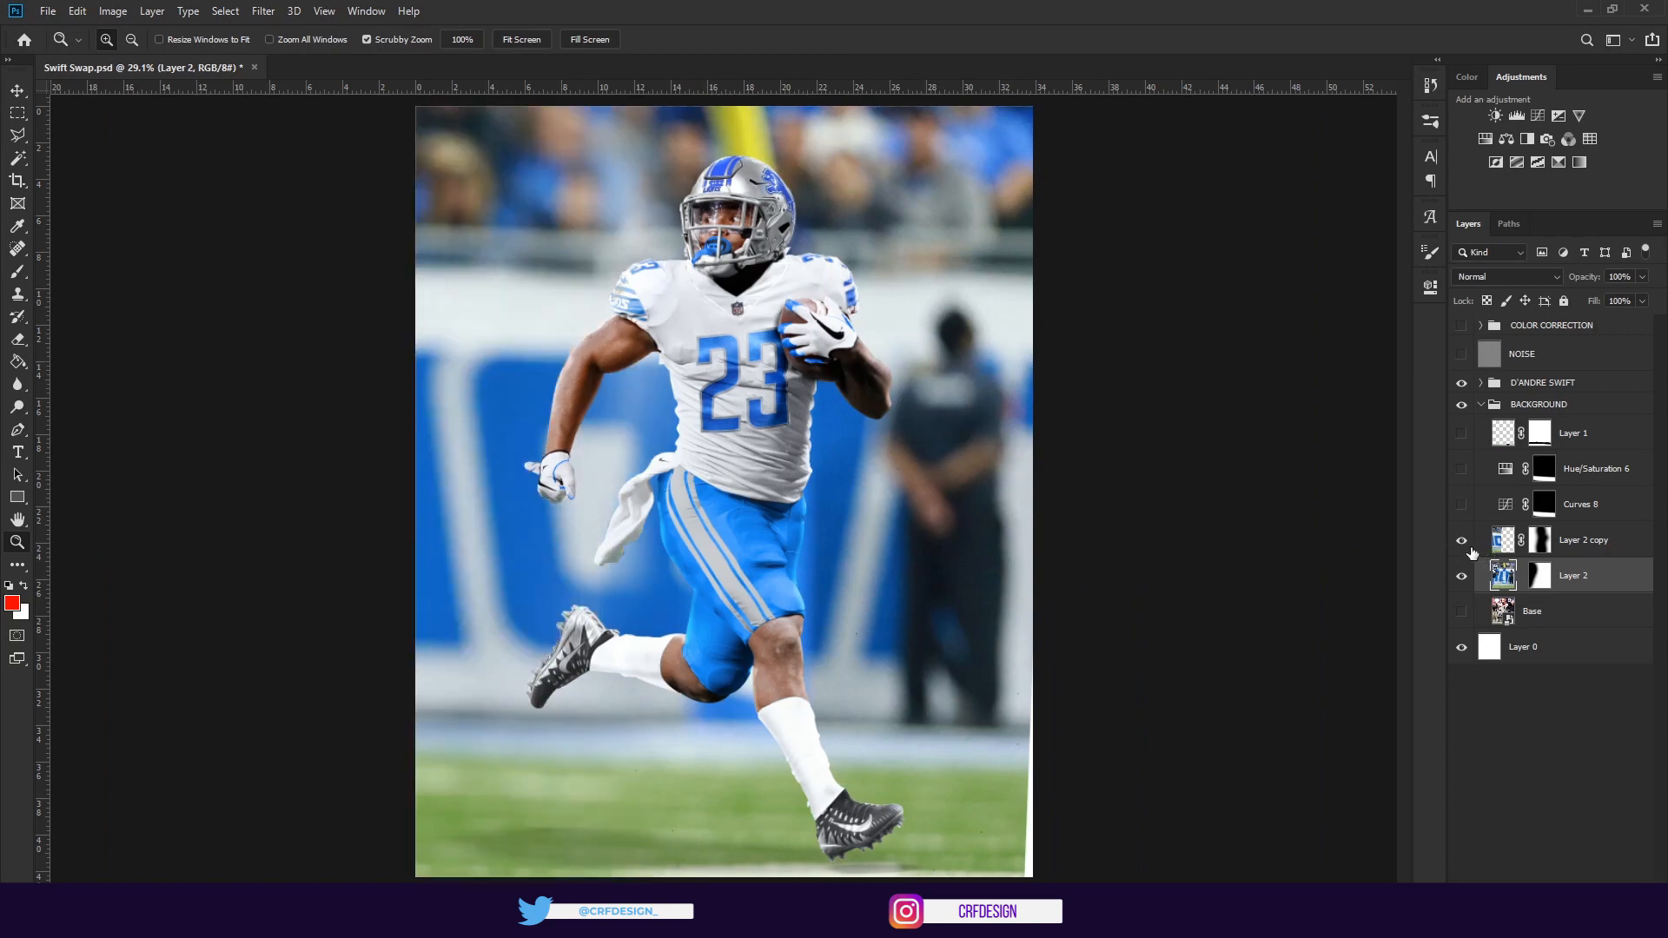
click(1464, 542)
click(1464, 542)
Try moving Layer 2 copy sideways with Free Transform, cancel the transform, and look over the blended background
click(1555, 549)
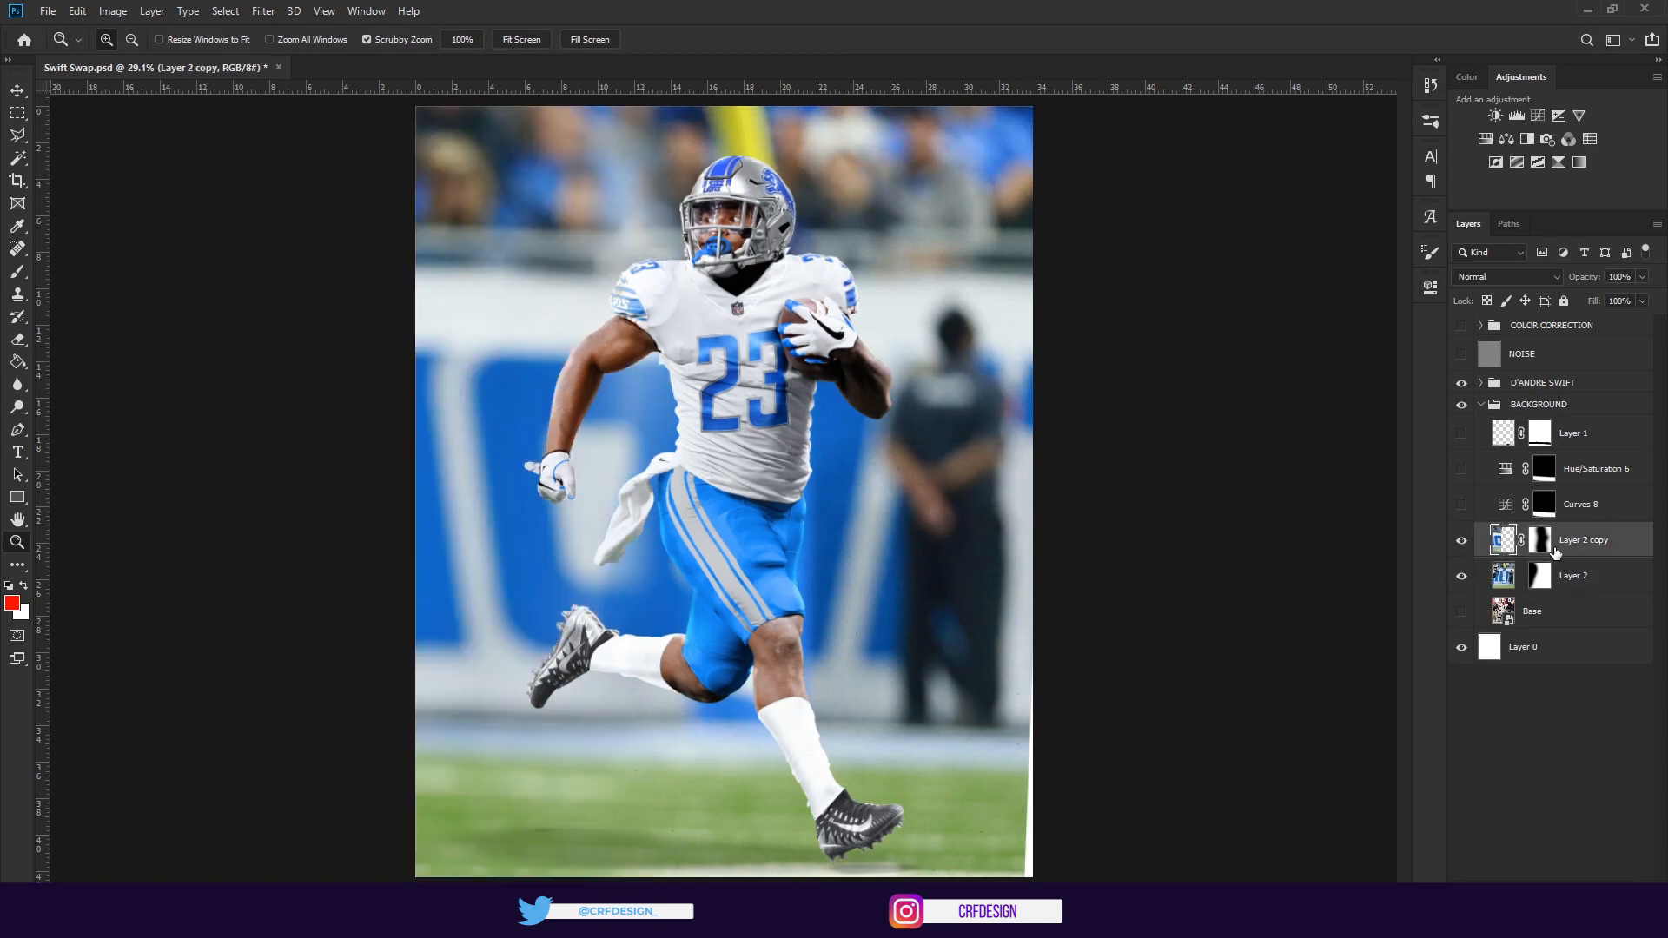
key(ctrl+t)
drag(569, 516, 662, 517)
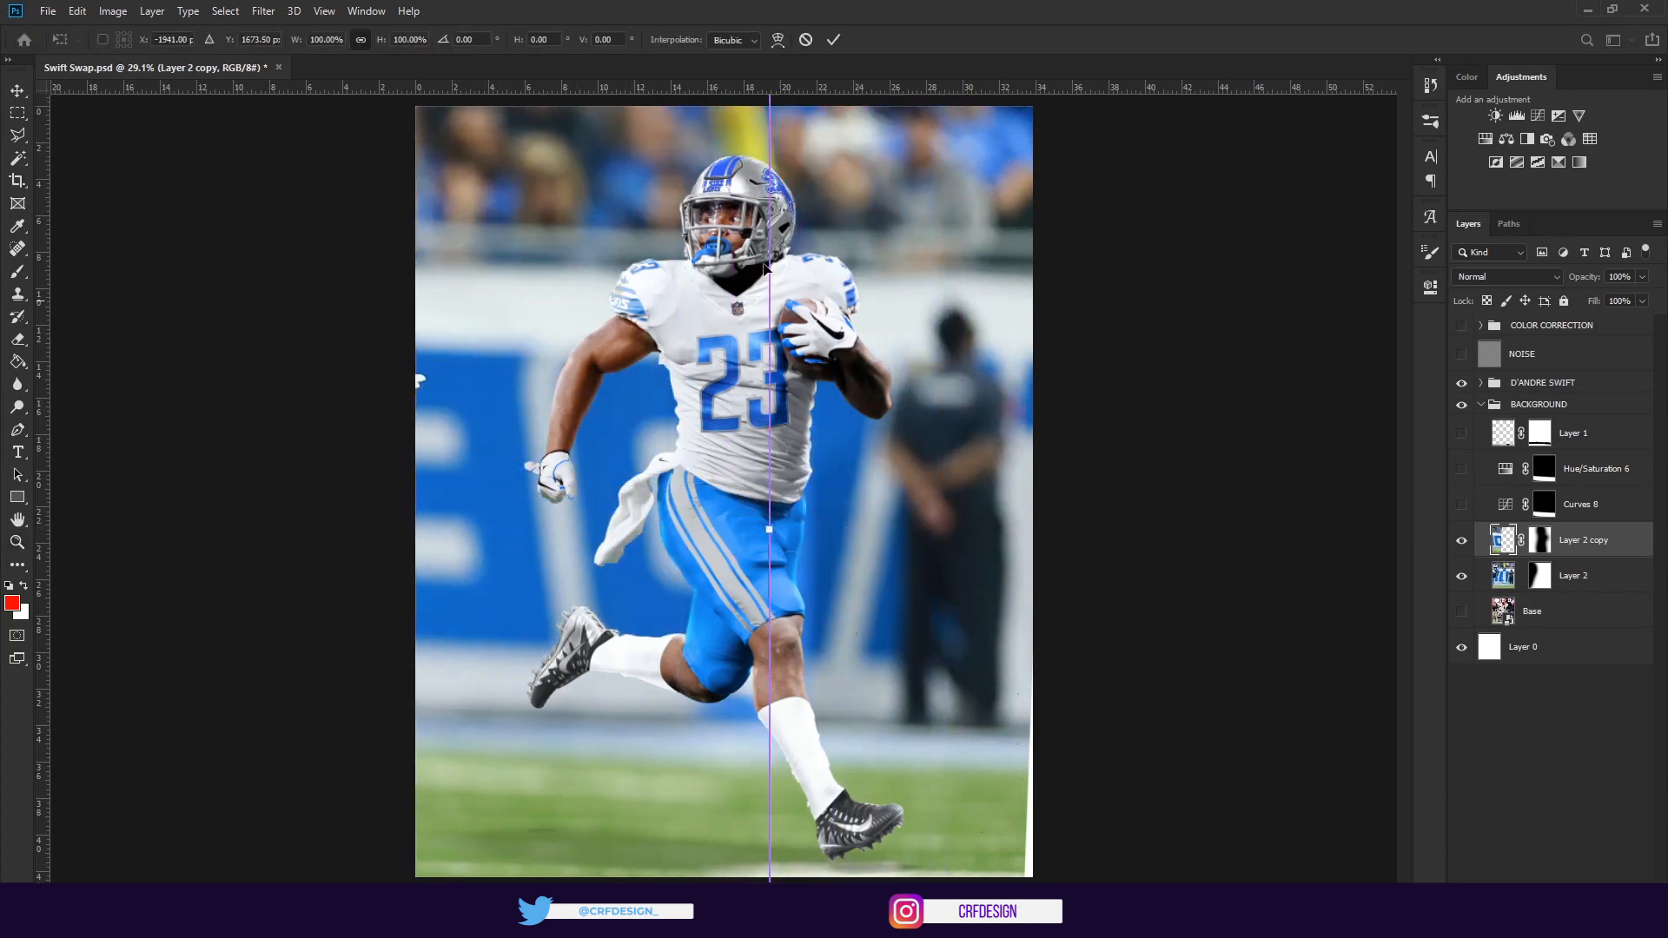
click(807, 40)
drag(628, 185, 622, 231)
drag(844, 587, 869, 626)
drag(1026, 618, 1036, 622)
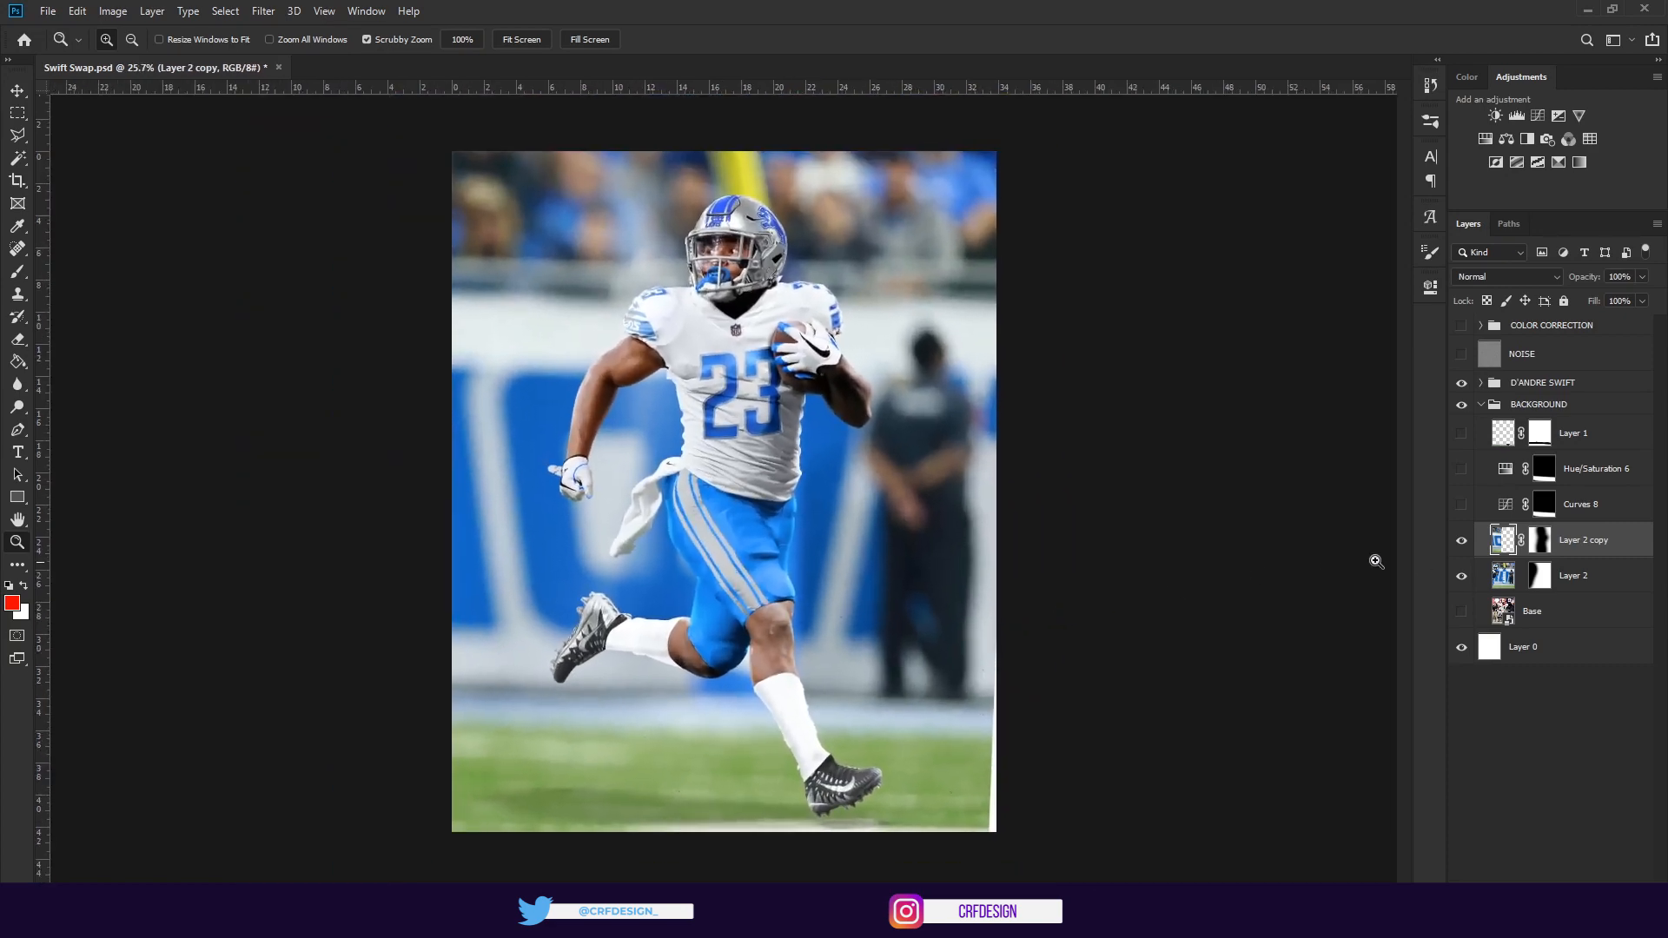
Make Curves 8, Hue/Saturation 6 and Layer 1 visible to tone down and replace the grass, and inspect the turf
drag(1462, 502, 1462, 469)
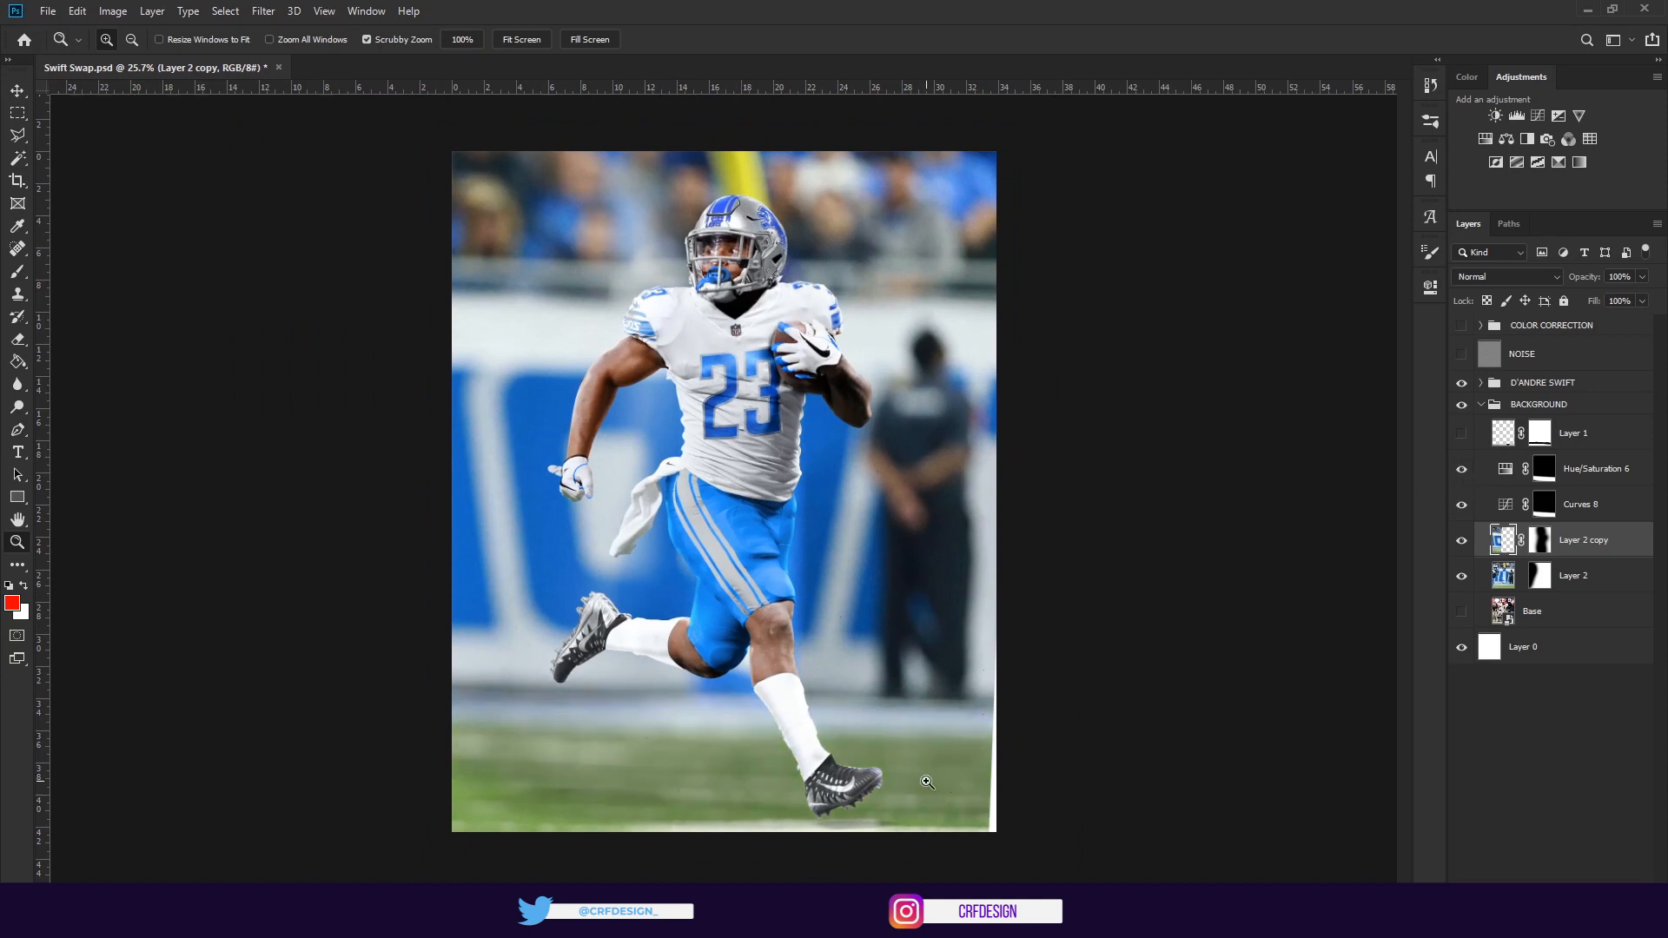
click(1462, 433)
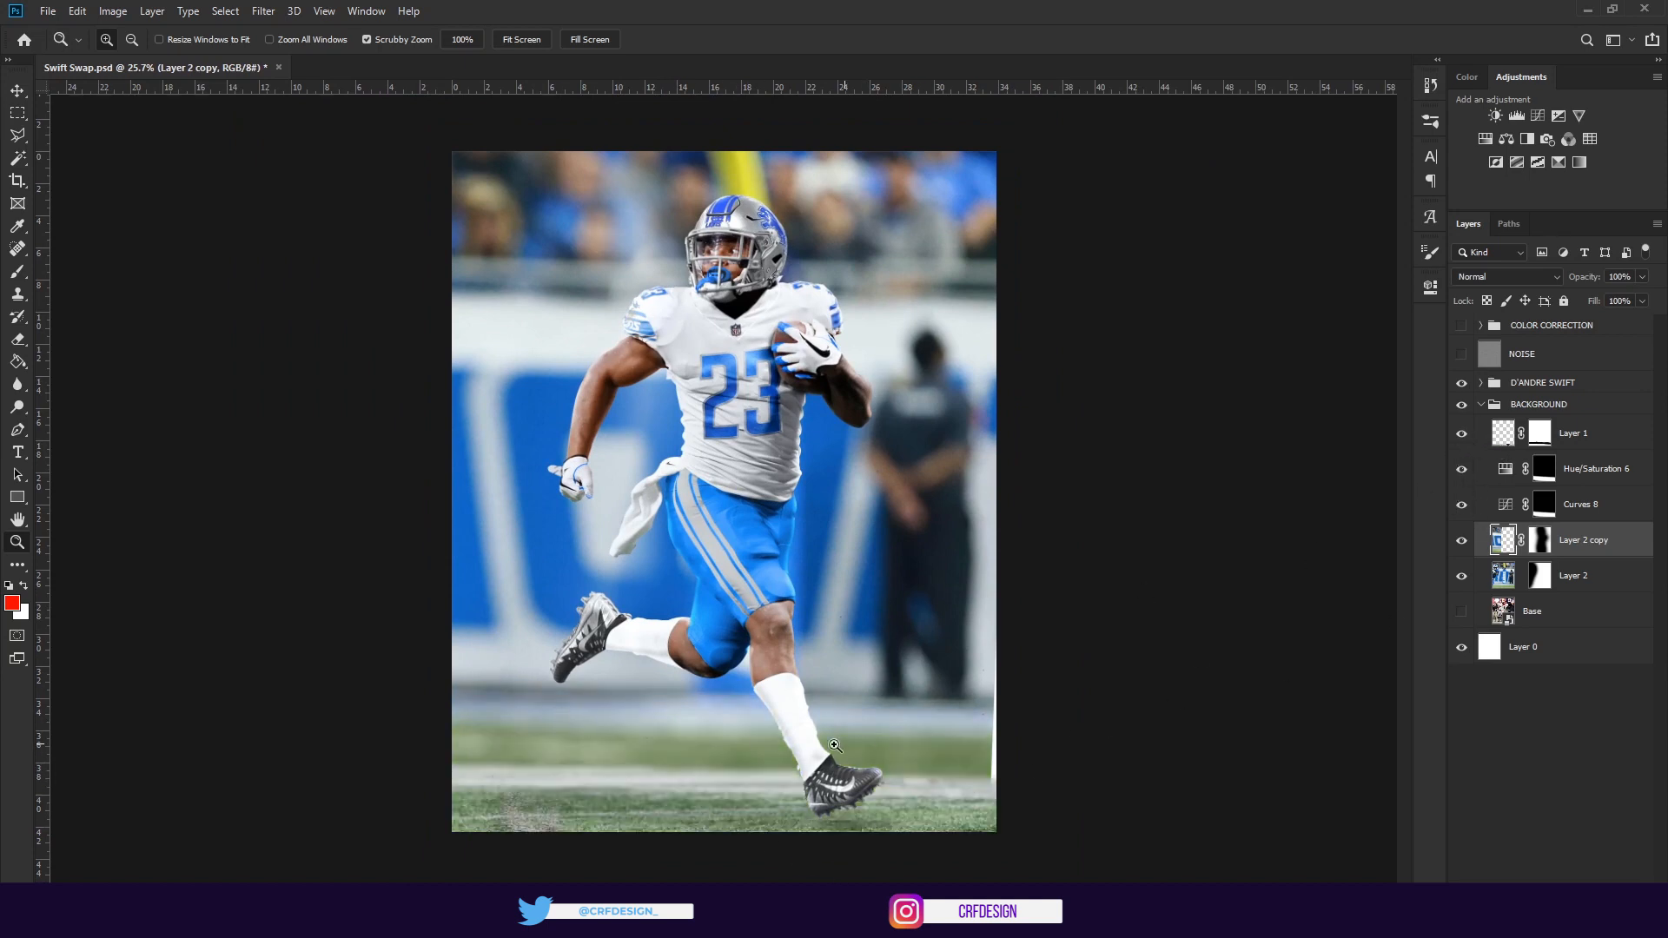
scroll(834, 745, up, 3)
scroll(832, 747, down, 2)
scroll(722, 495, down, 2)
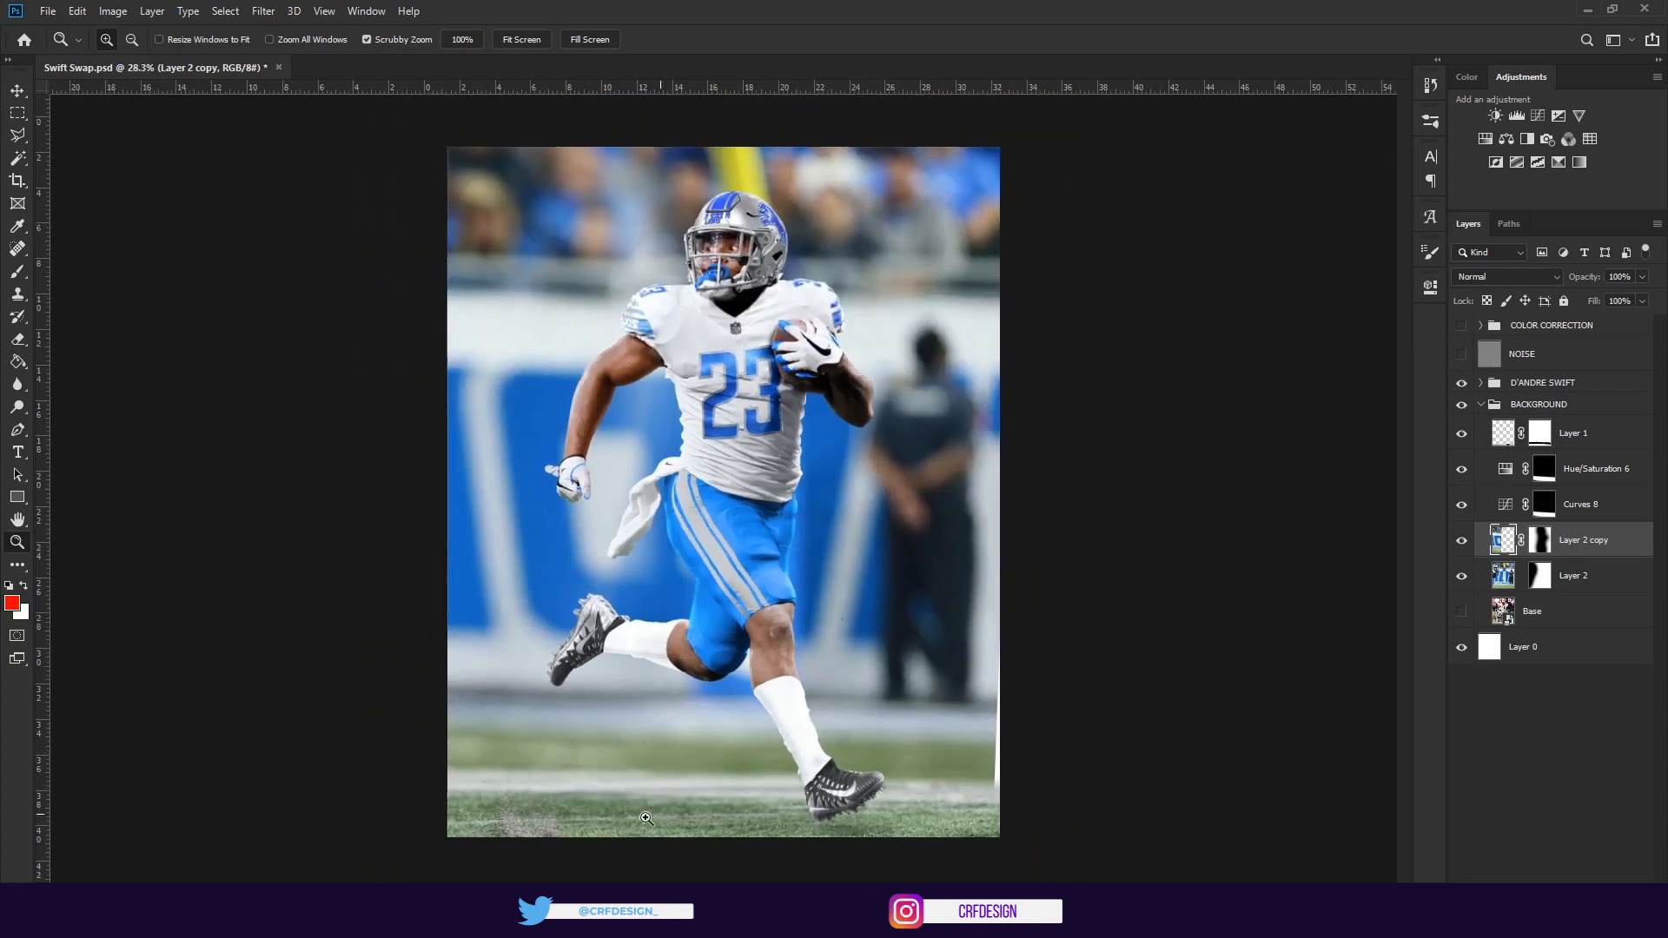
Compare the stadium background with the original Base photo by switching the BACKGROUND layers off and on, leaving Base hidden
drag(1463, 435, 1462, 576)
click(1464, 610)
drag(1462, 433, 1468, 586)
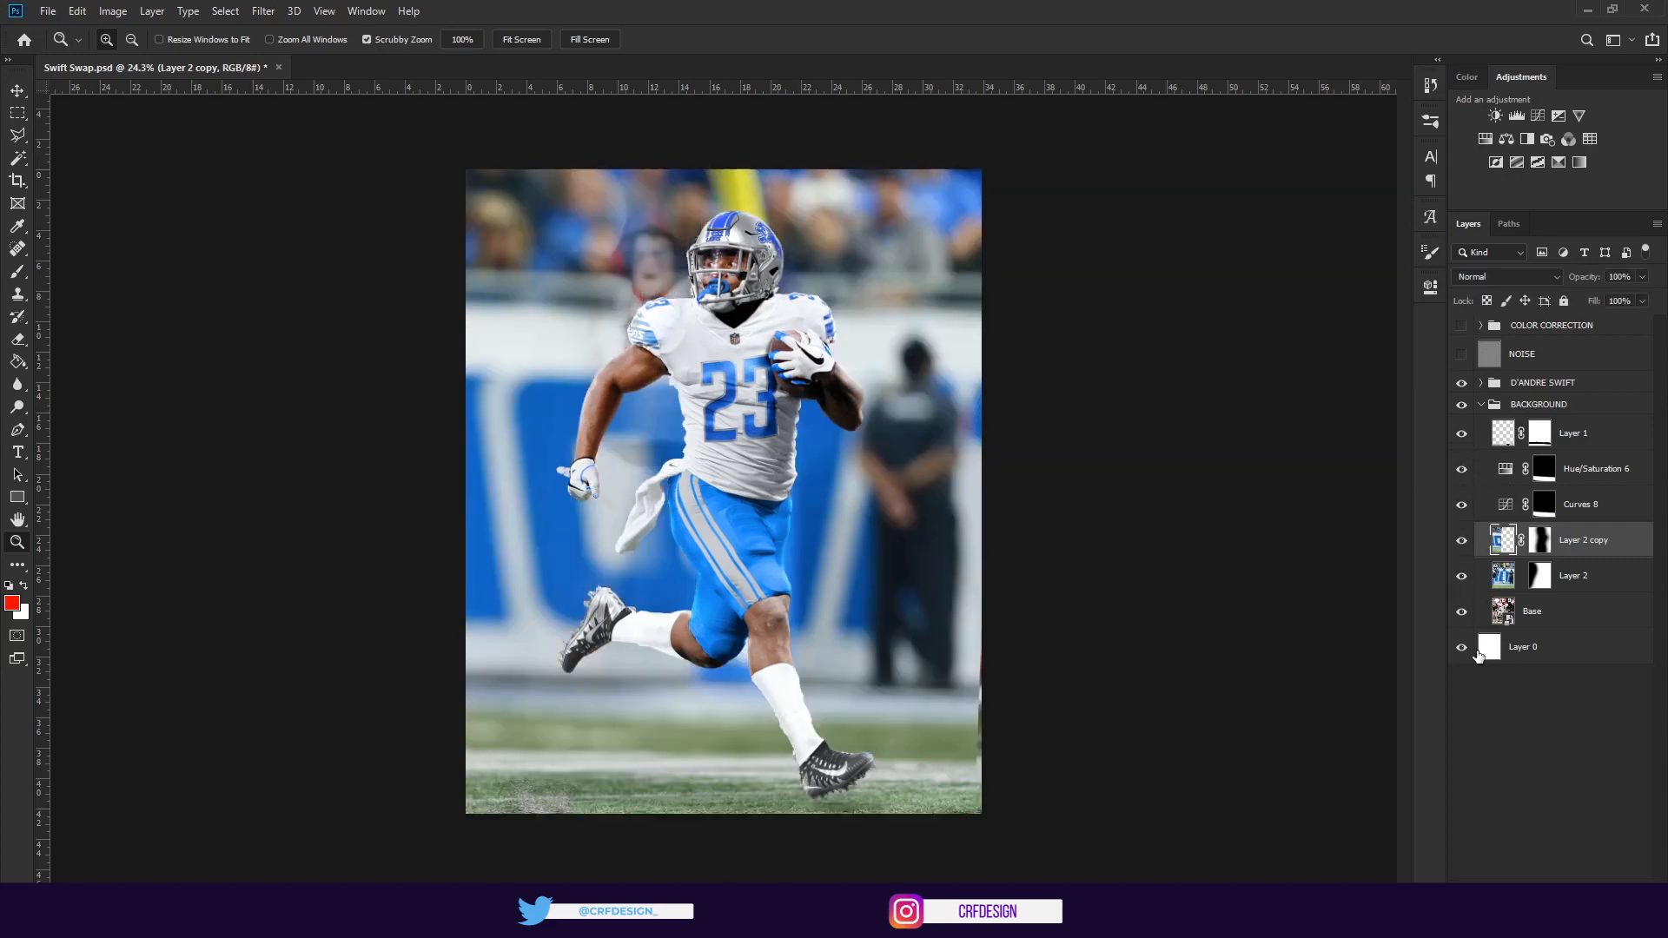
click(1461, 612)
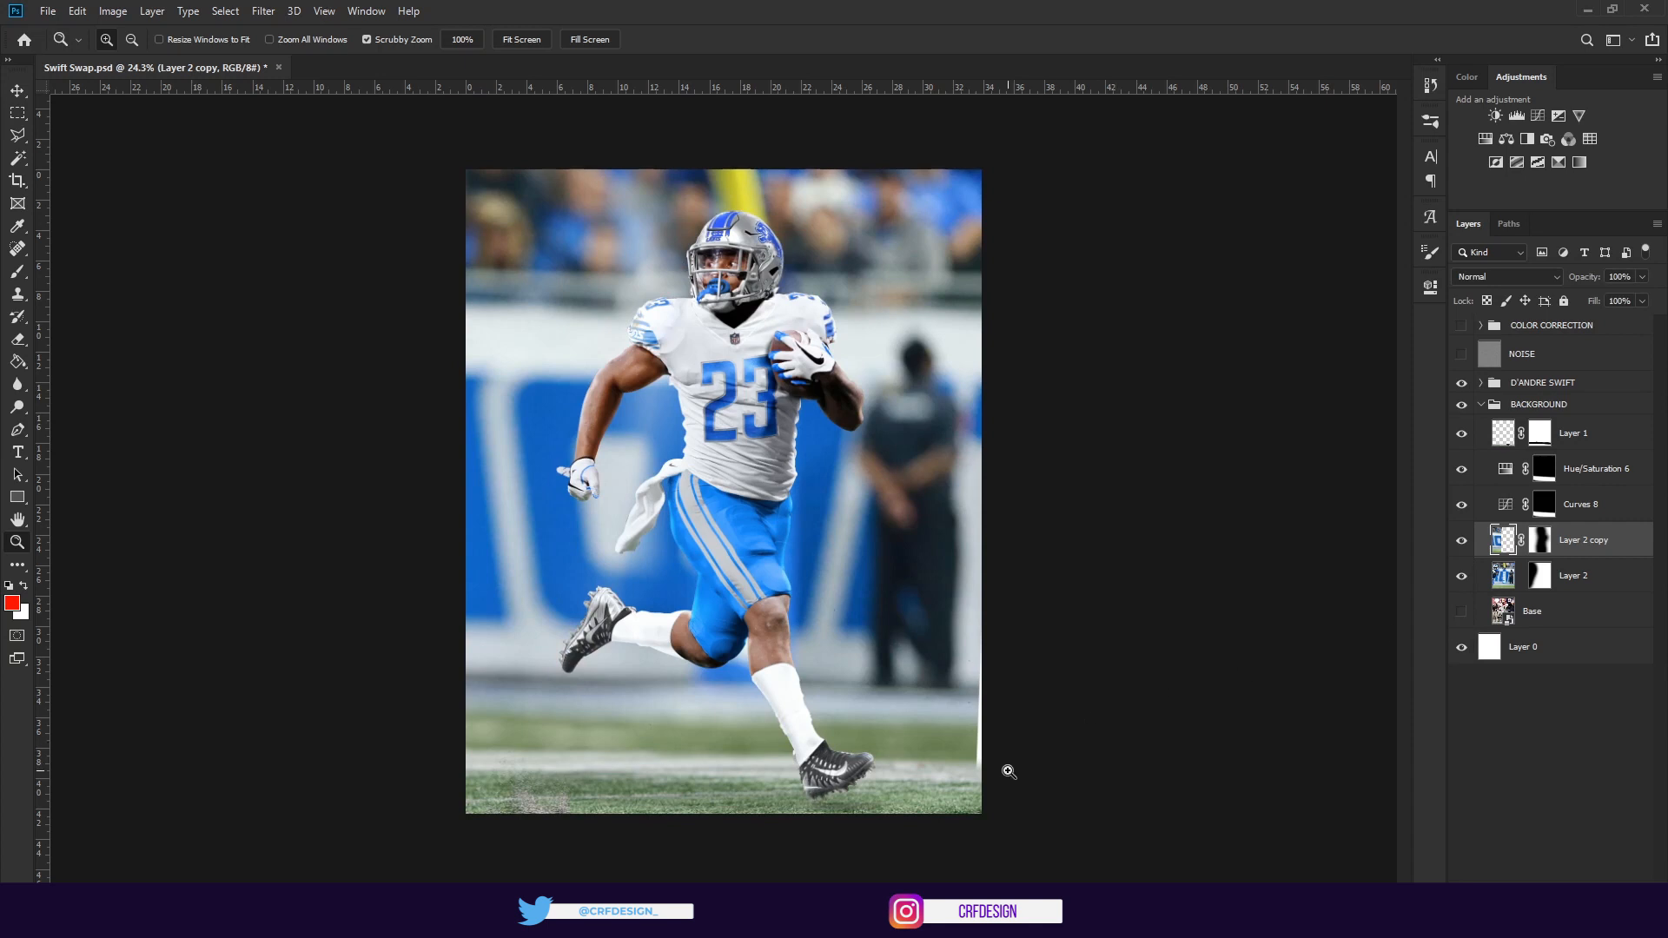
key(ctrl+0)
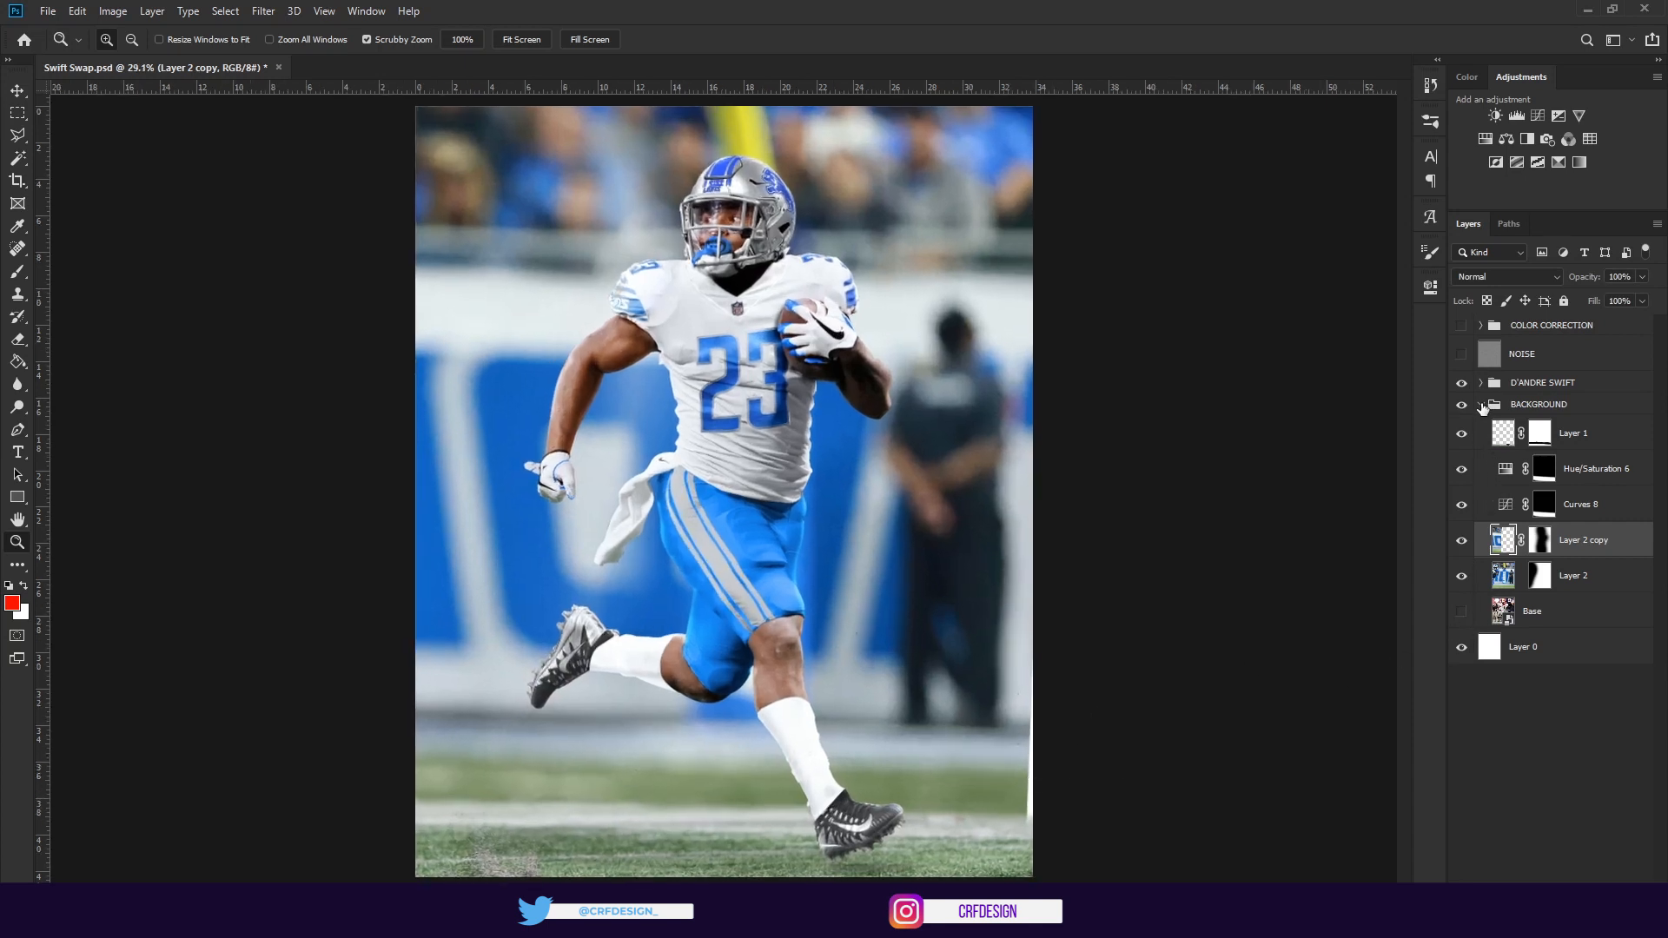
Collapse BACKGROUND, expand the D'ANDRE SWIFT group, and hide all its adjustments from Hue/Saturation 7 down to Curves 1
click(1481, 405)
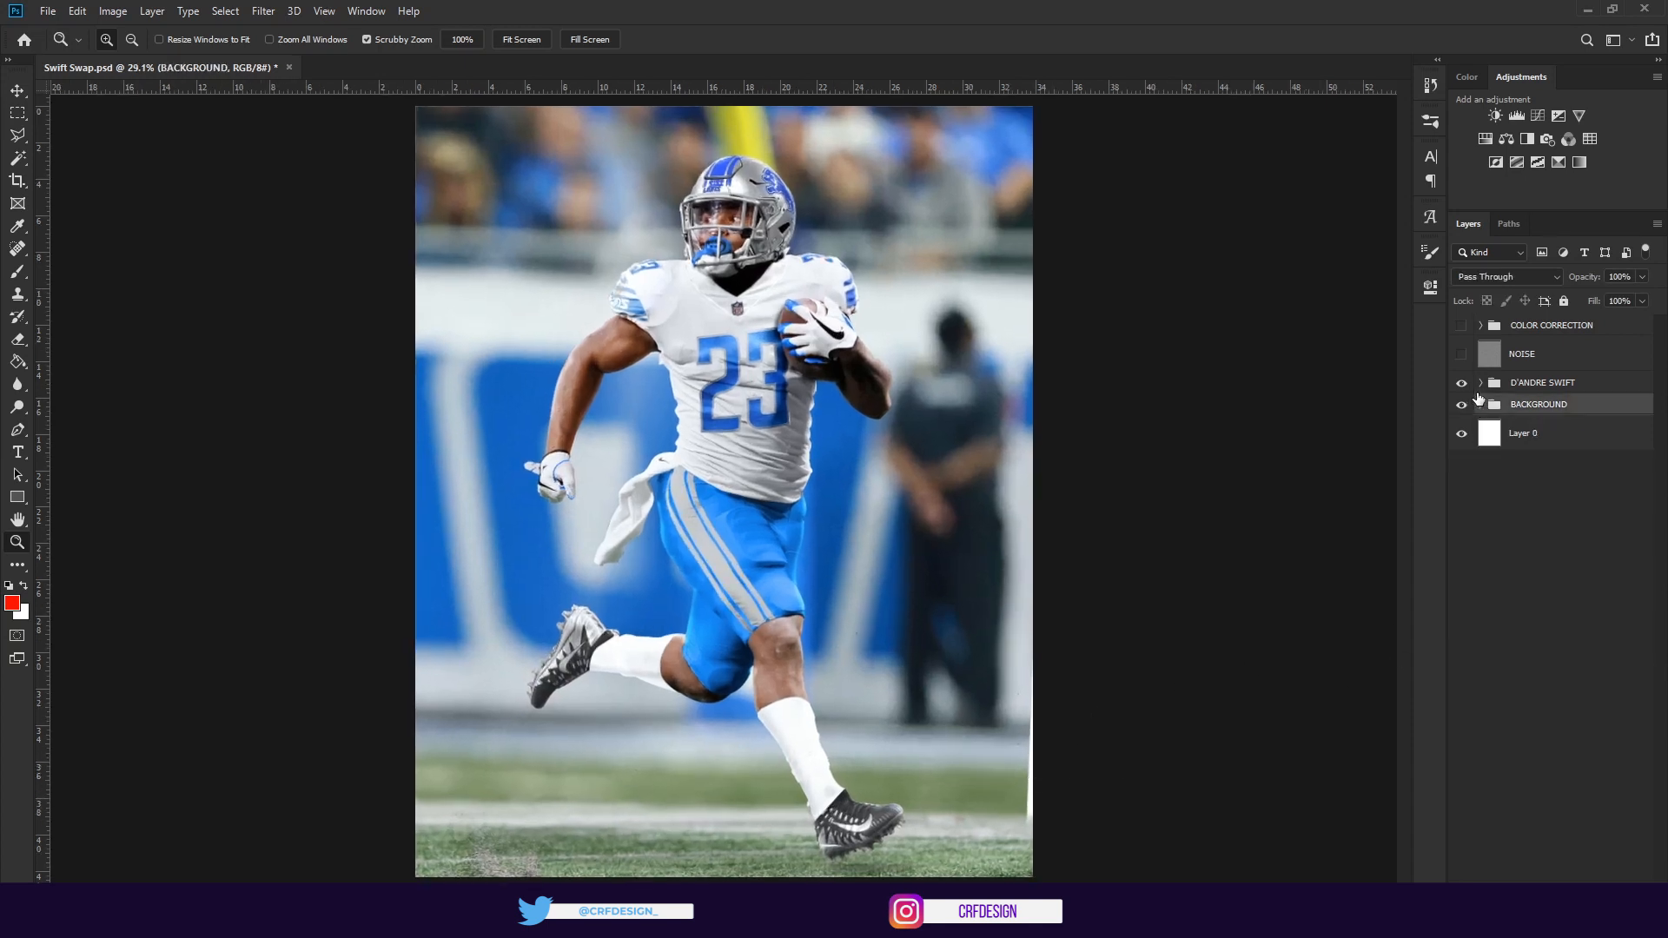
click(1480, 383)
click(1599, 411)
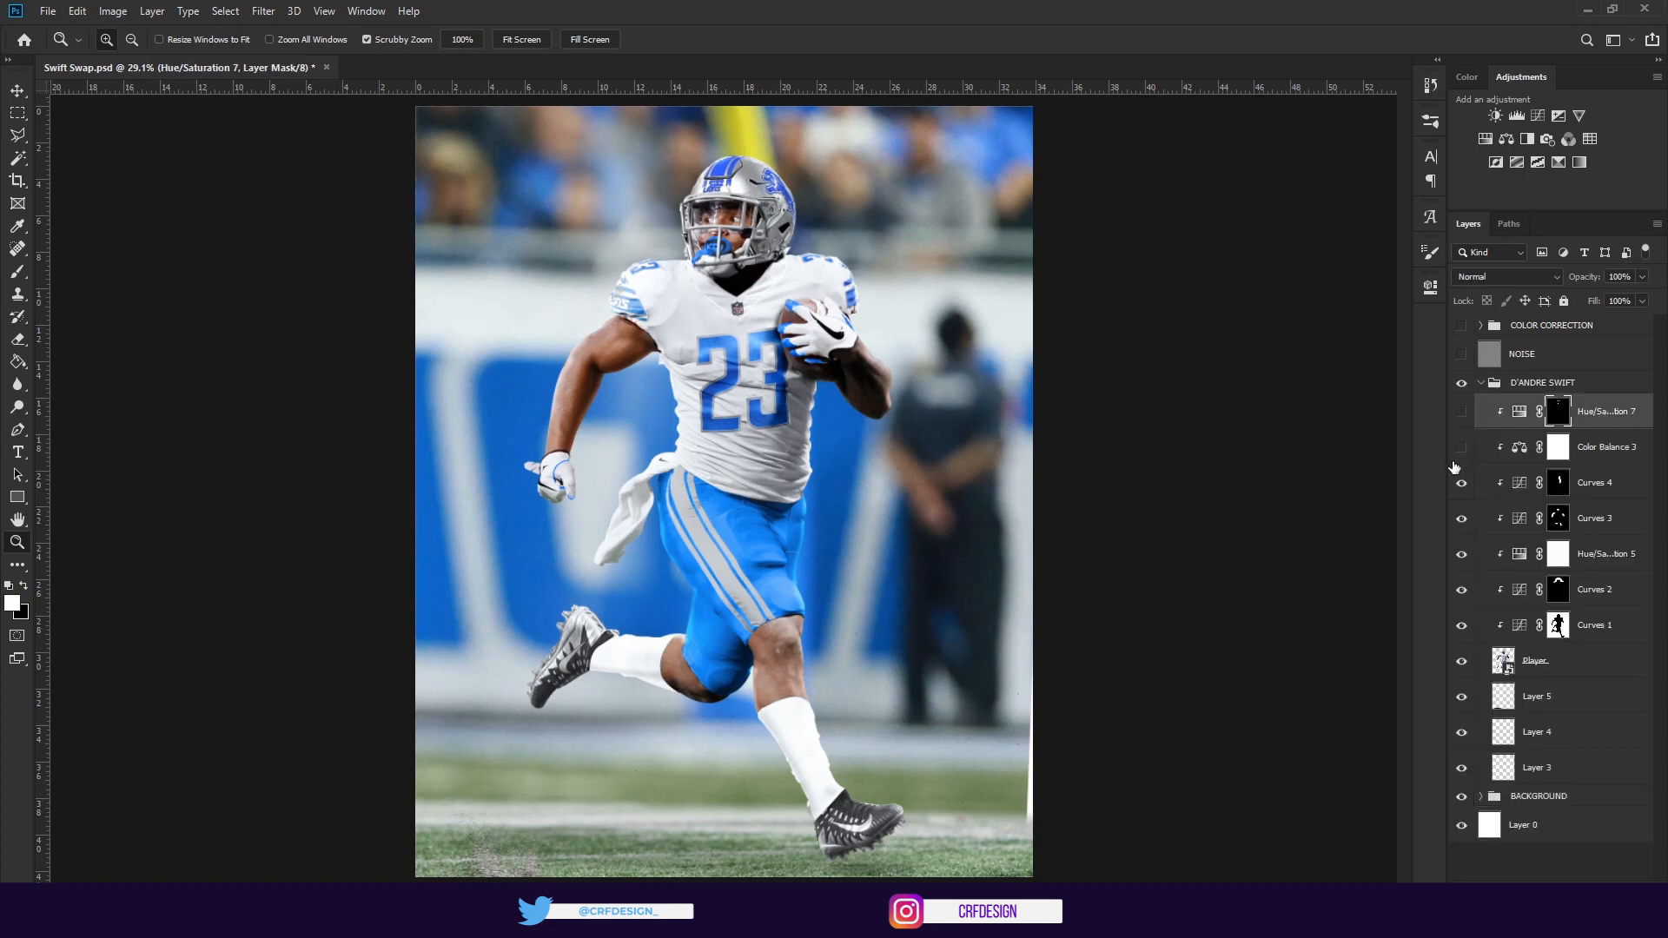
drag(1455, 469, 1460, 634)
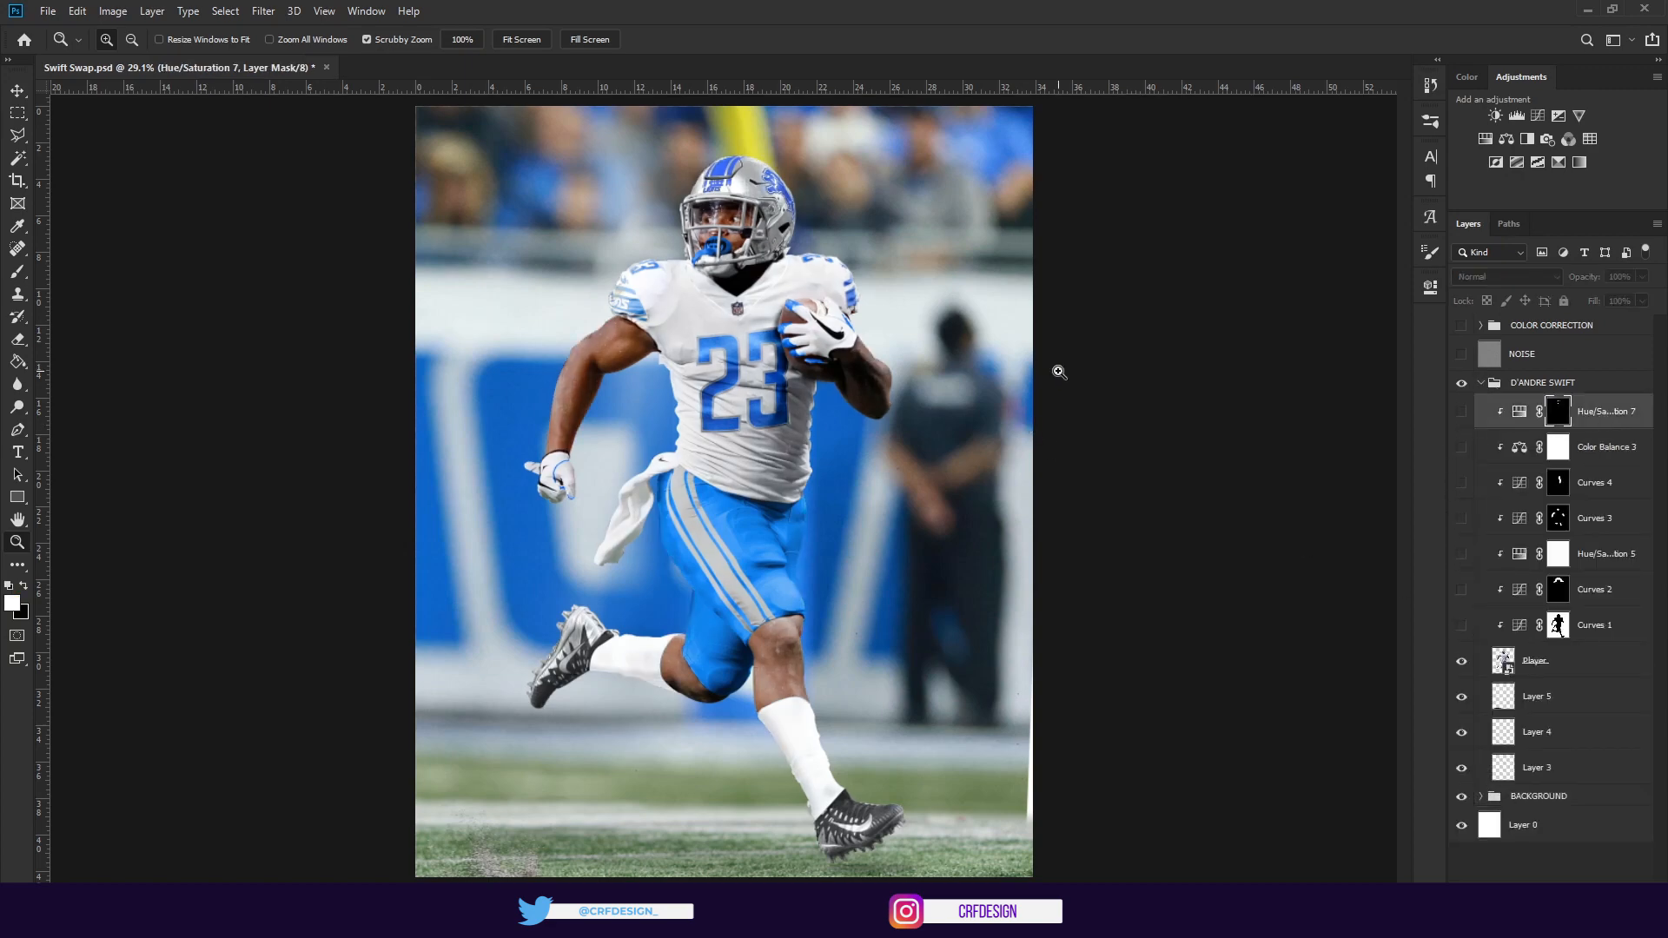
drag(742, 355, 702, 365)
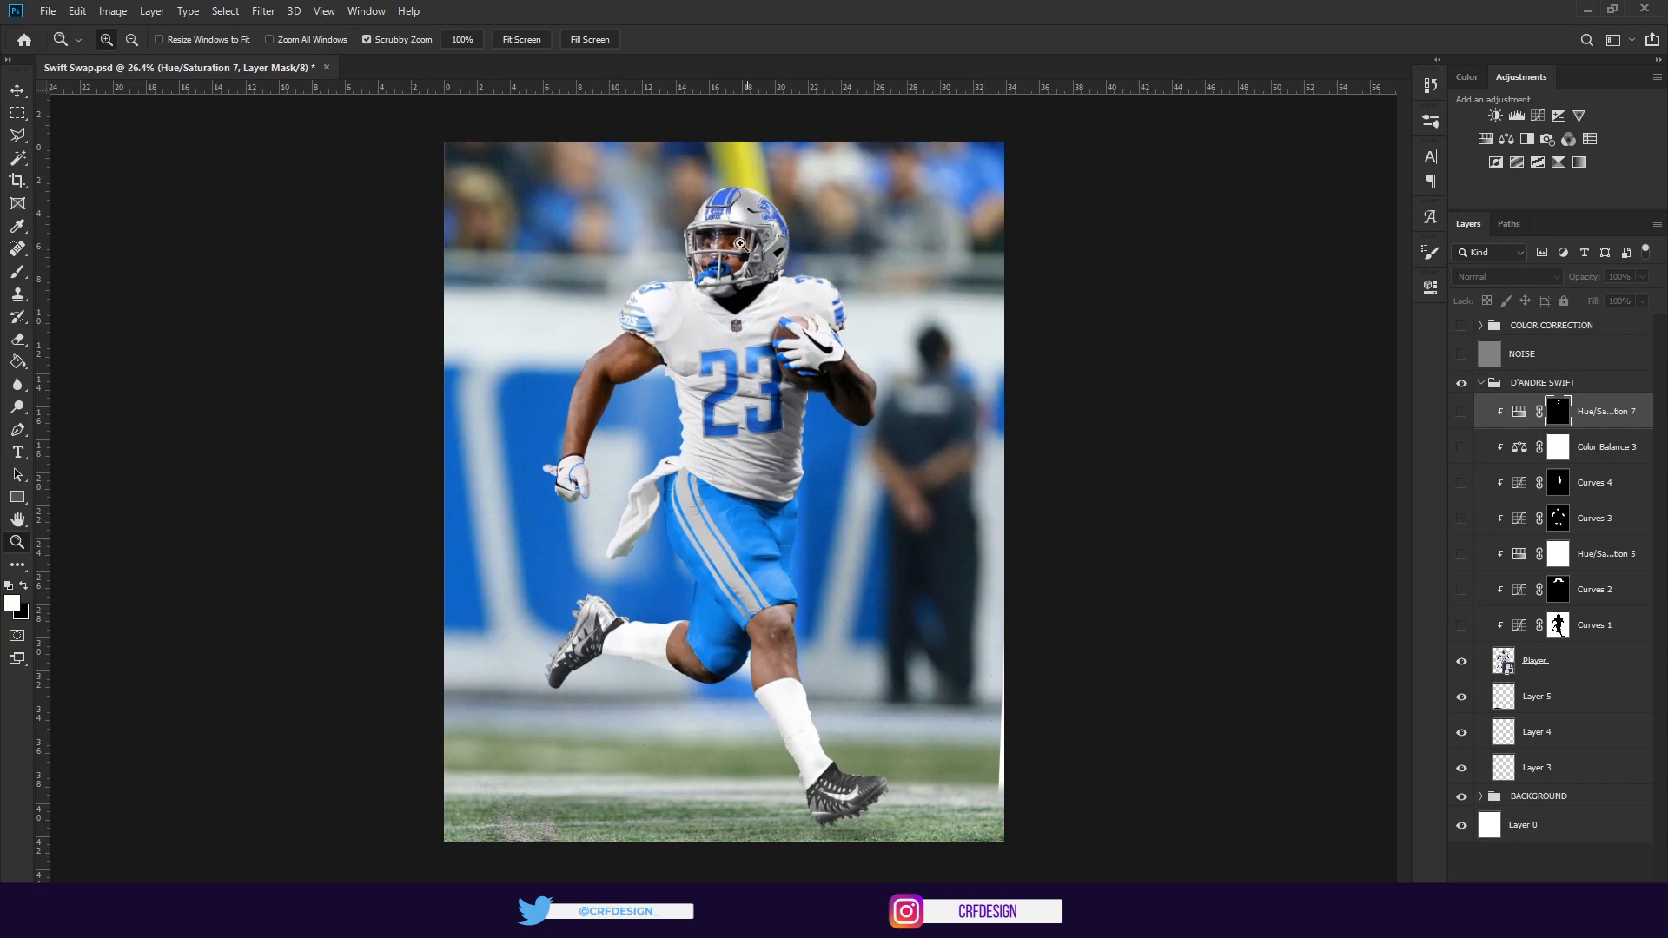
Inspect the Curves 1 settings, make the adjustment visible, and toggle it to compare the lighting on the player
double_click(1520, 626)
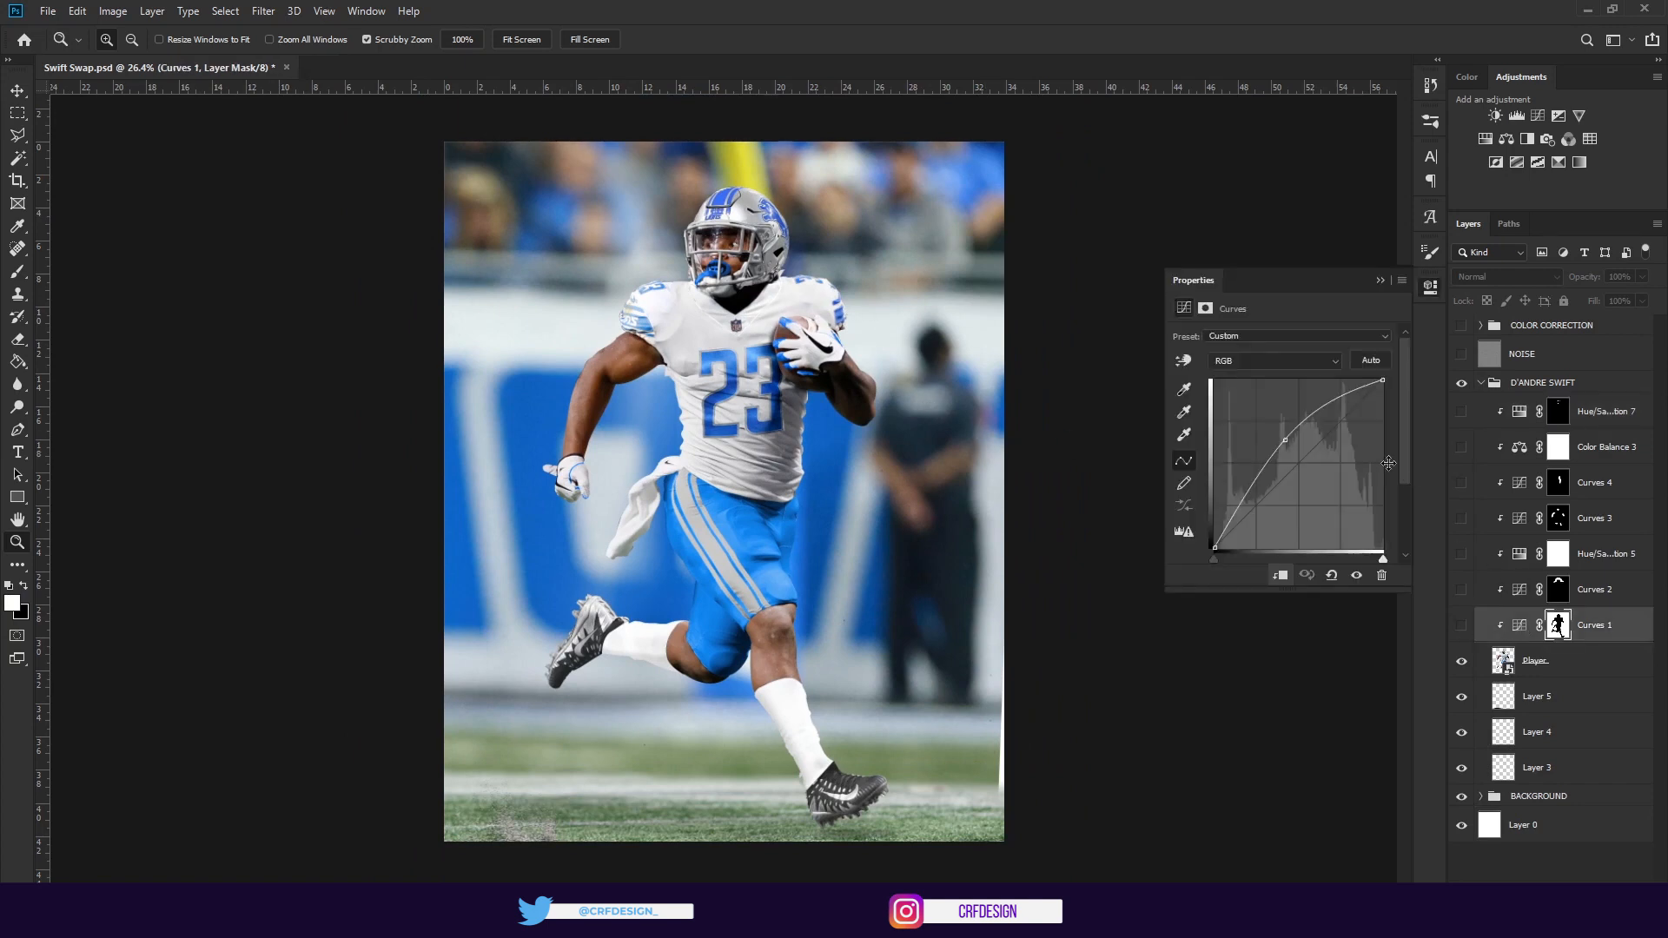
click(1380, 279)
click(1461, 626)
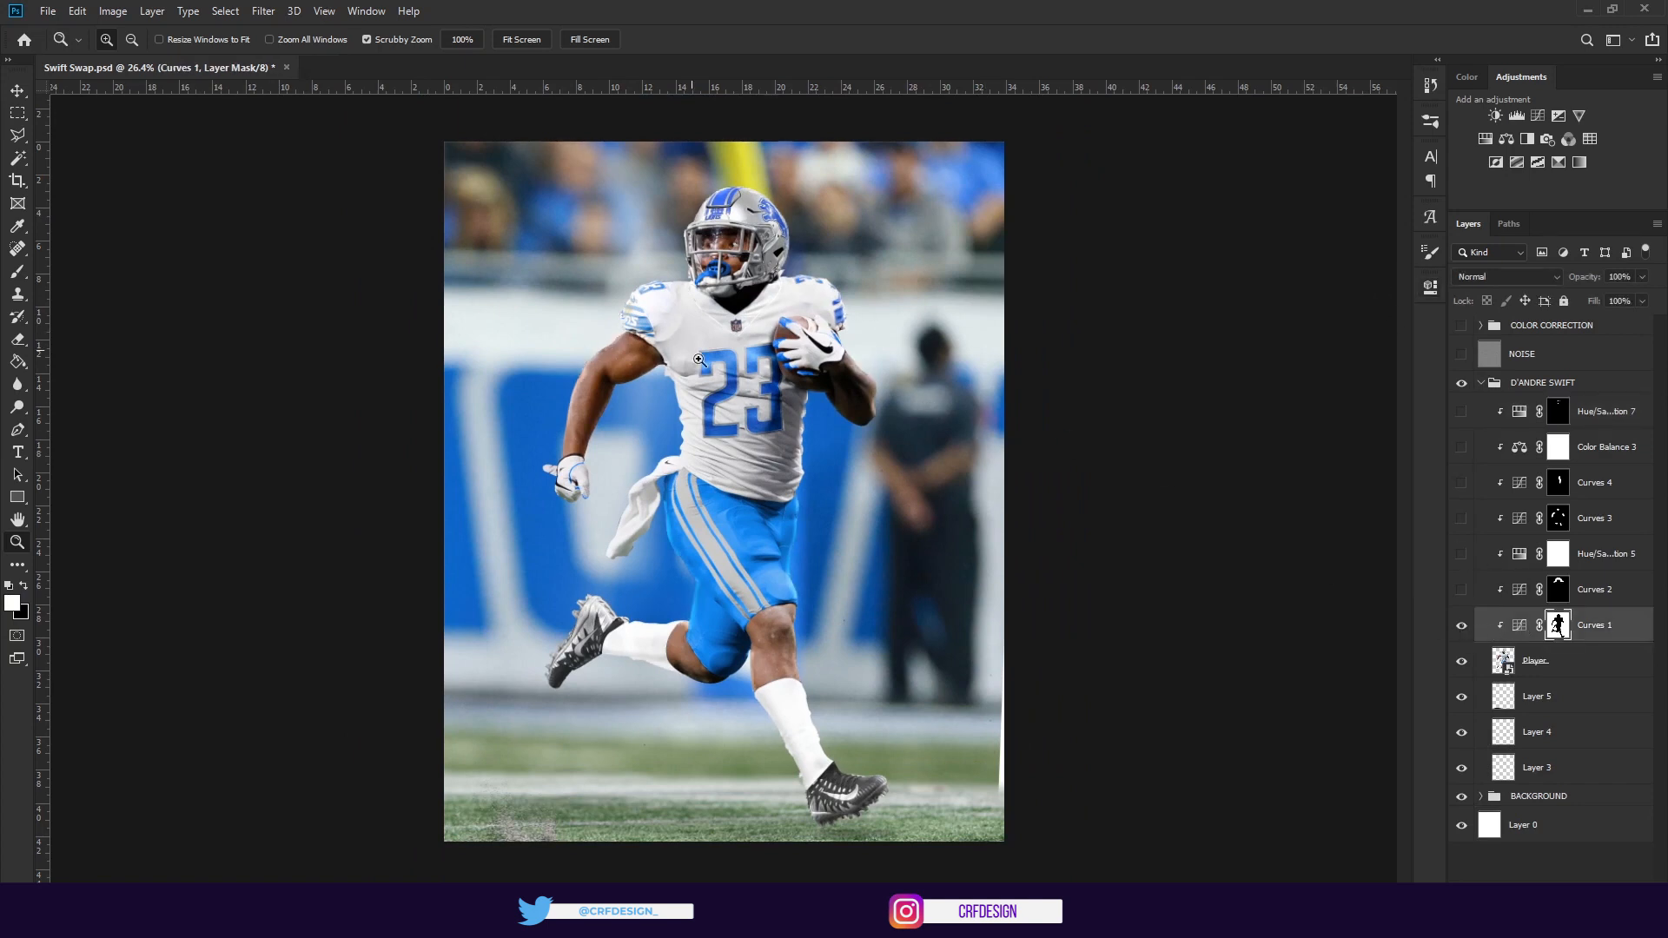
mouse_move(843, 337)
mouse_down()
mouse_move(908, 338)
mouse_move(858, 335)
mouse_up()
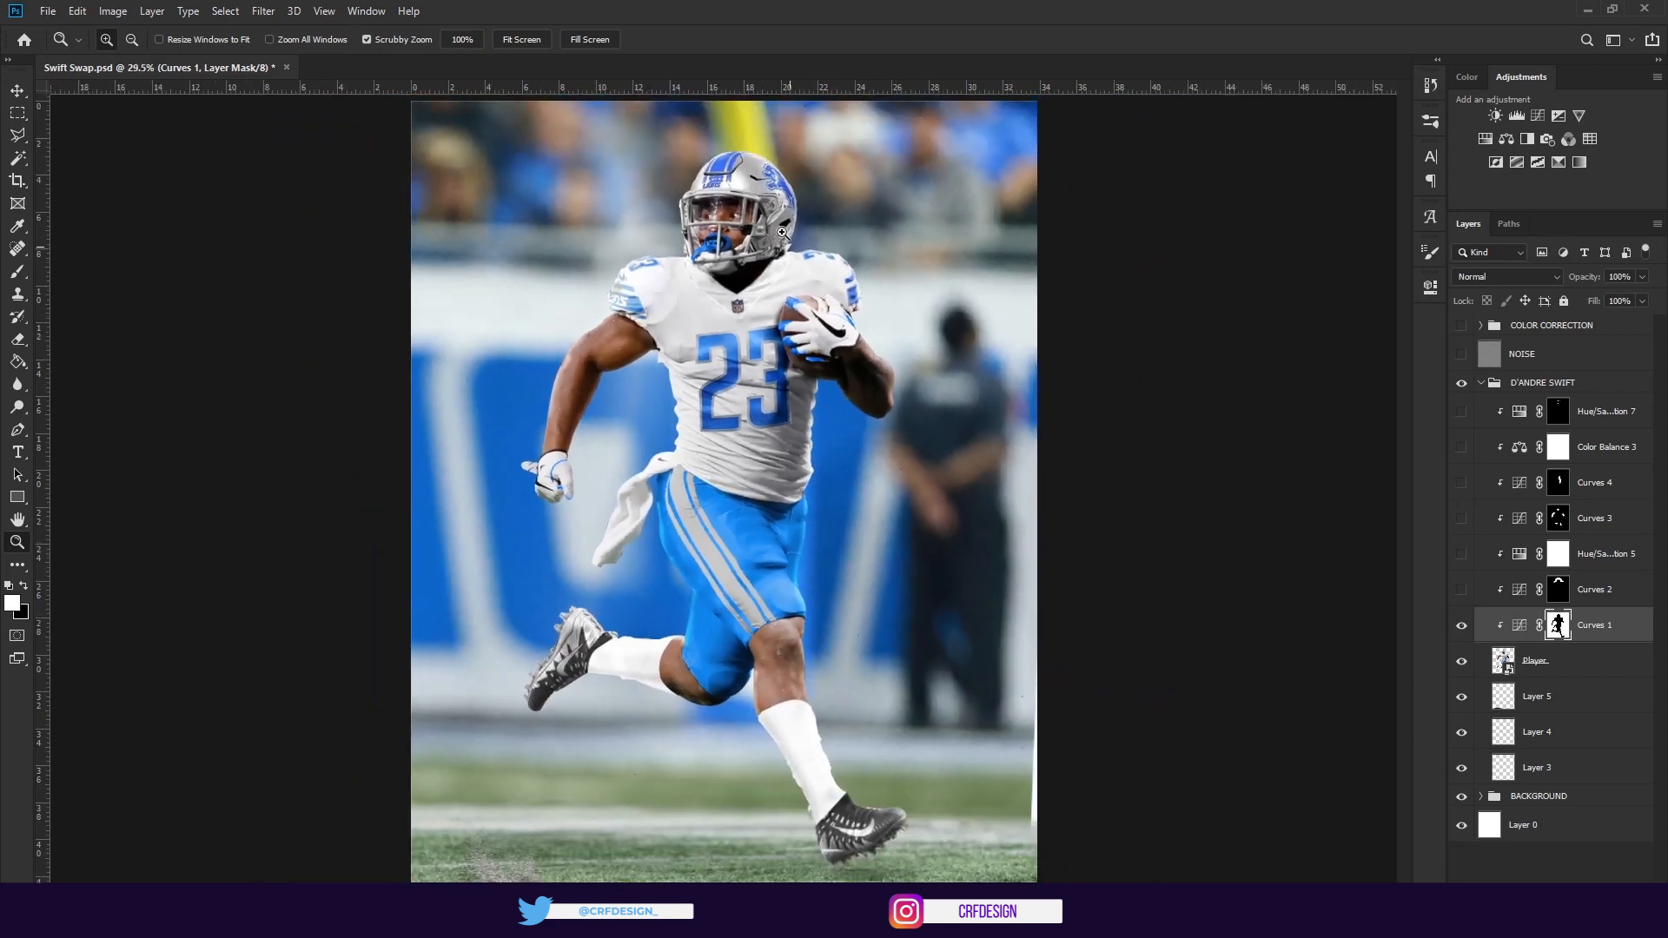
click(1459, 629)
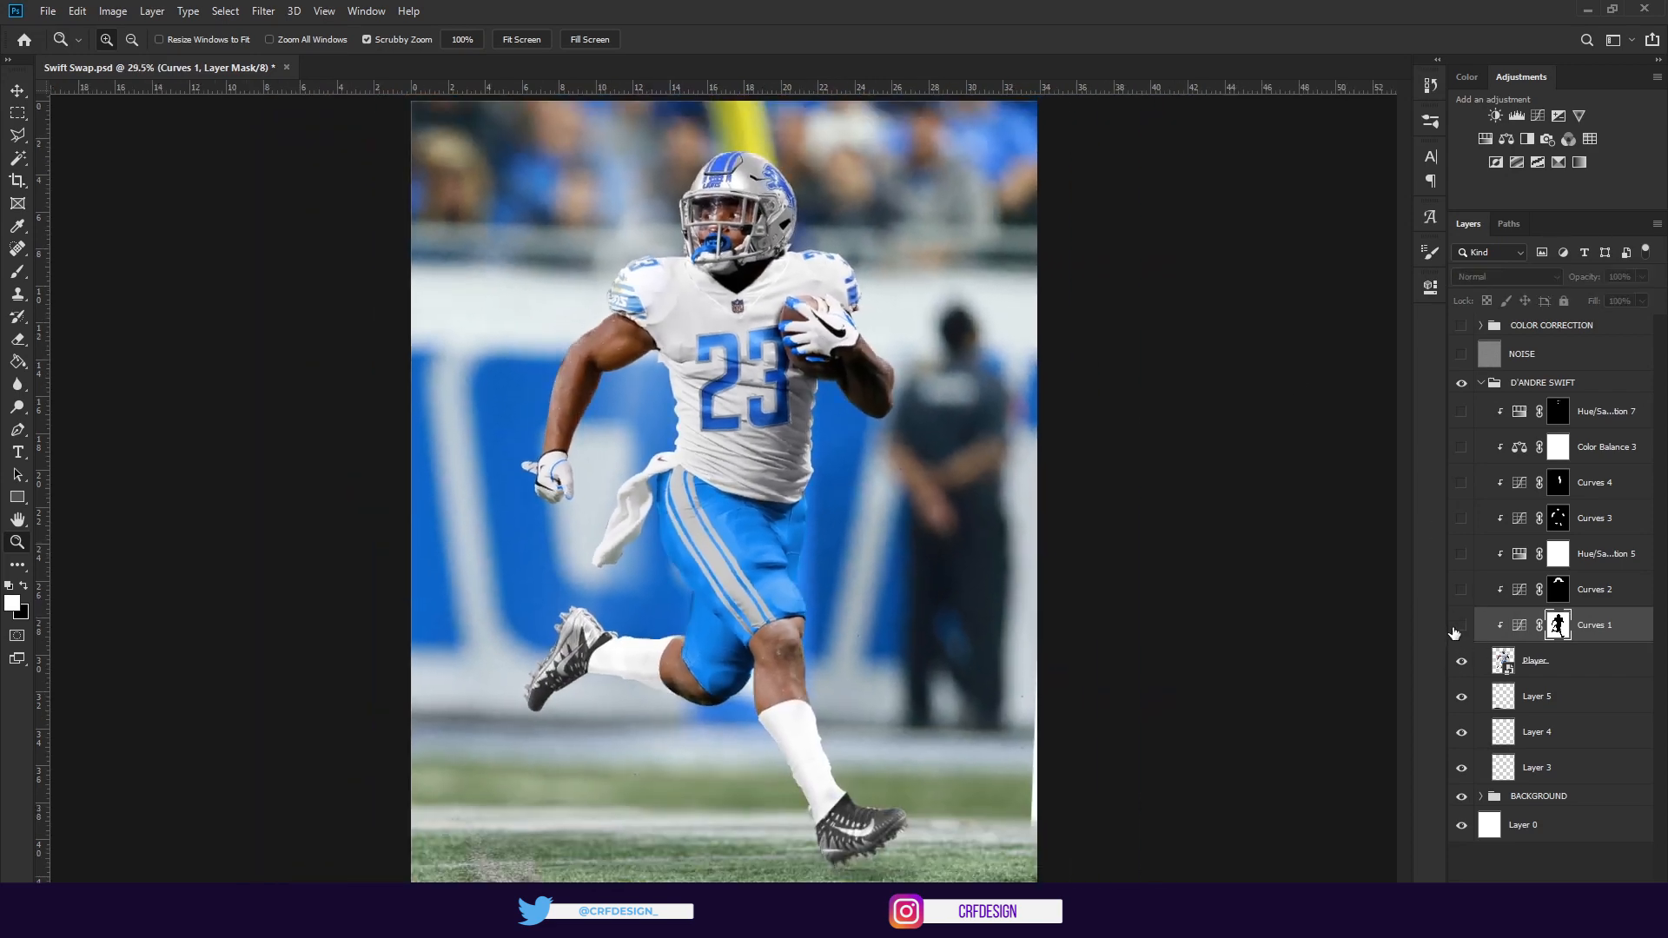
click(1458, 628)
click(1459, 628)
click(1458, 628)
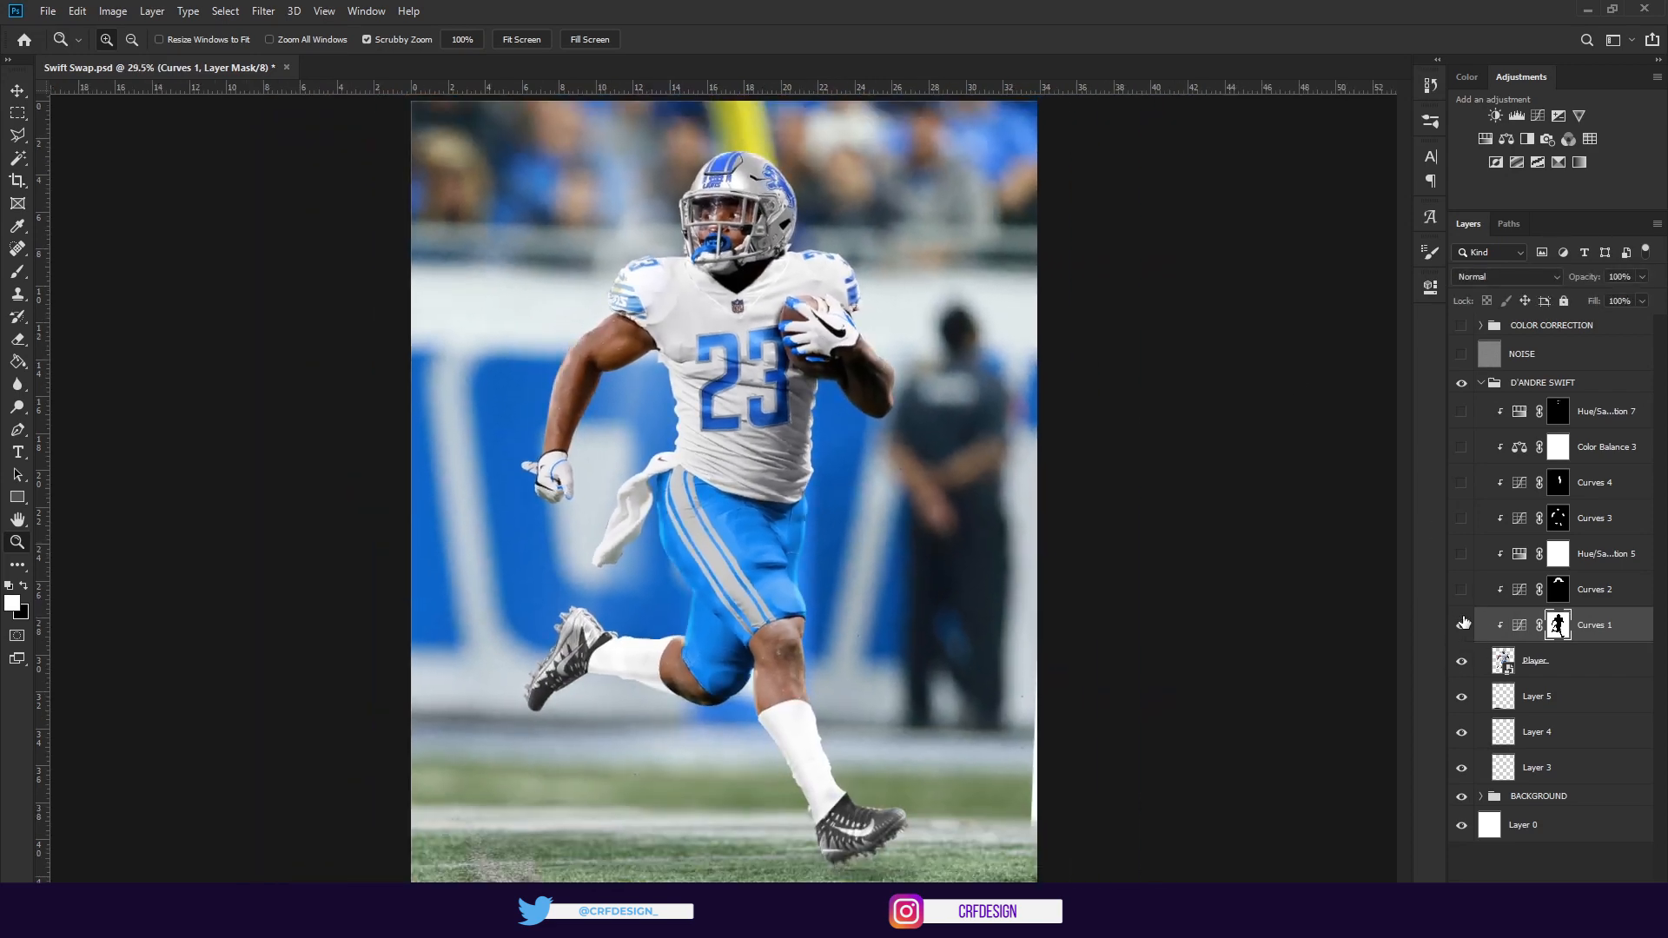
Make Curves 2 visible, toggling it to compare its effect, and turn on Hue/Saturation 5
click(1460, 603)
click(1461, 602)
click(1460, 601)
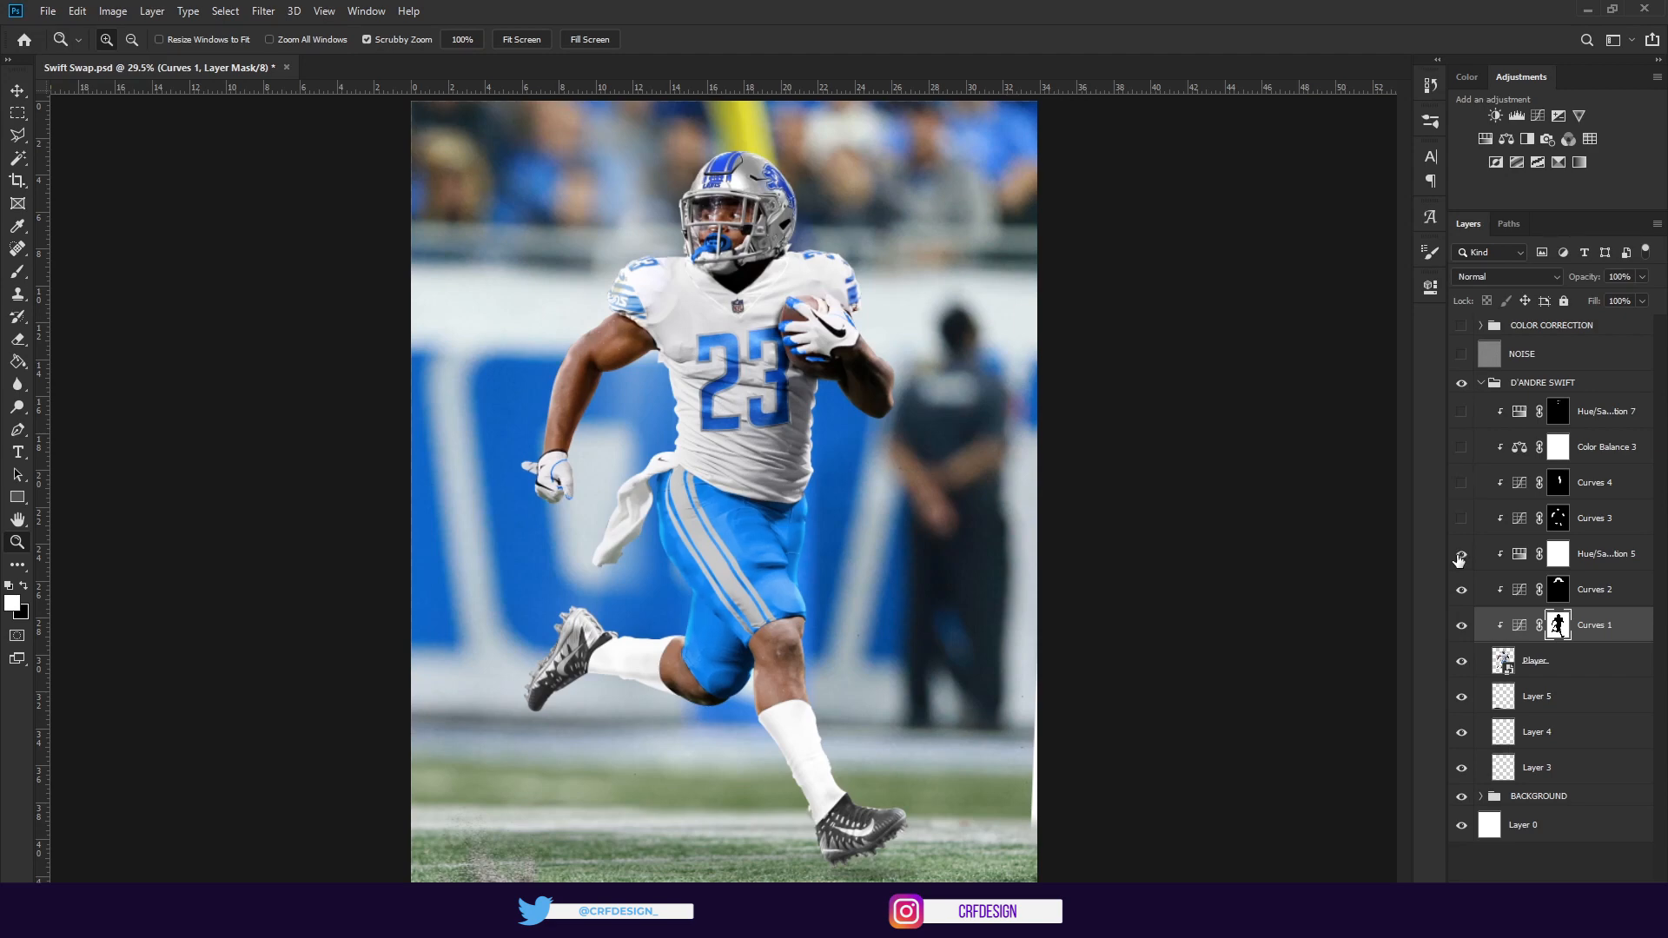
Open the Hue/Saturation 5 adjustment and inspect its settings for Reds and Yellows
double_click(1519, 554)
click(1296, 361)
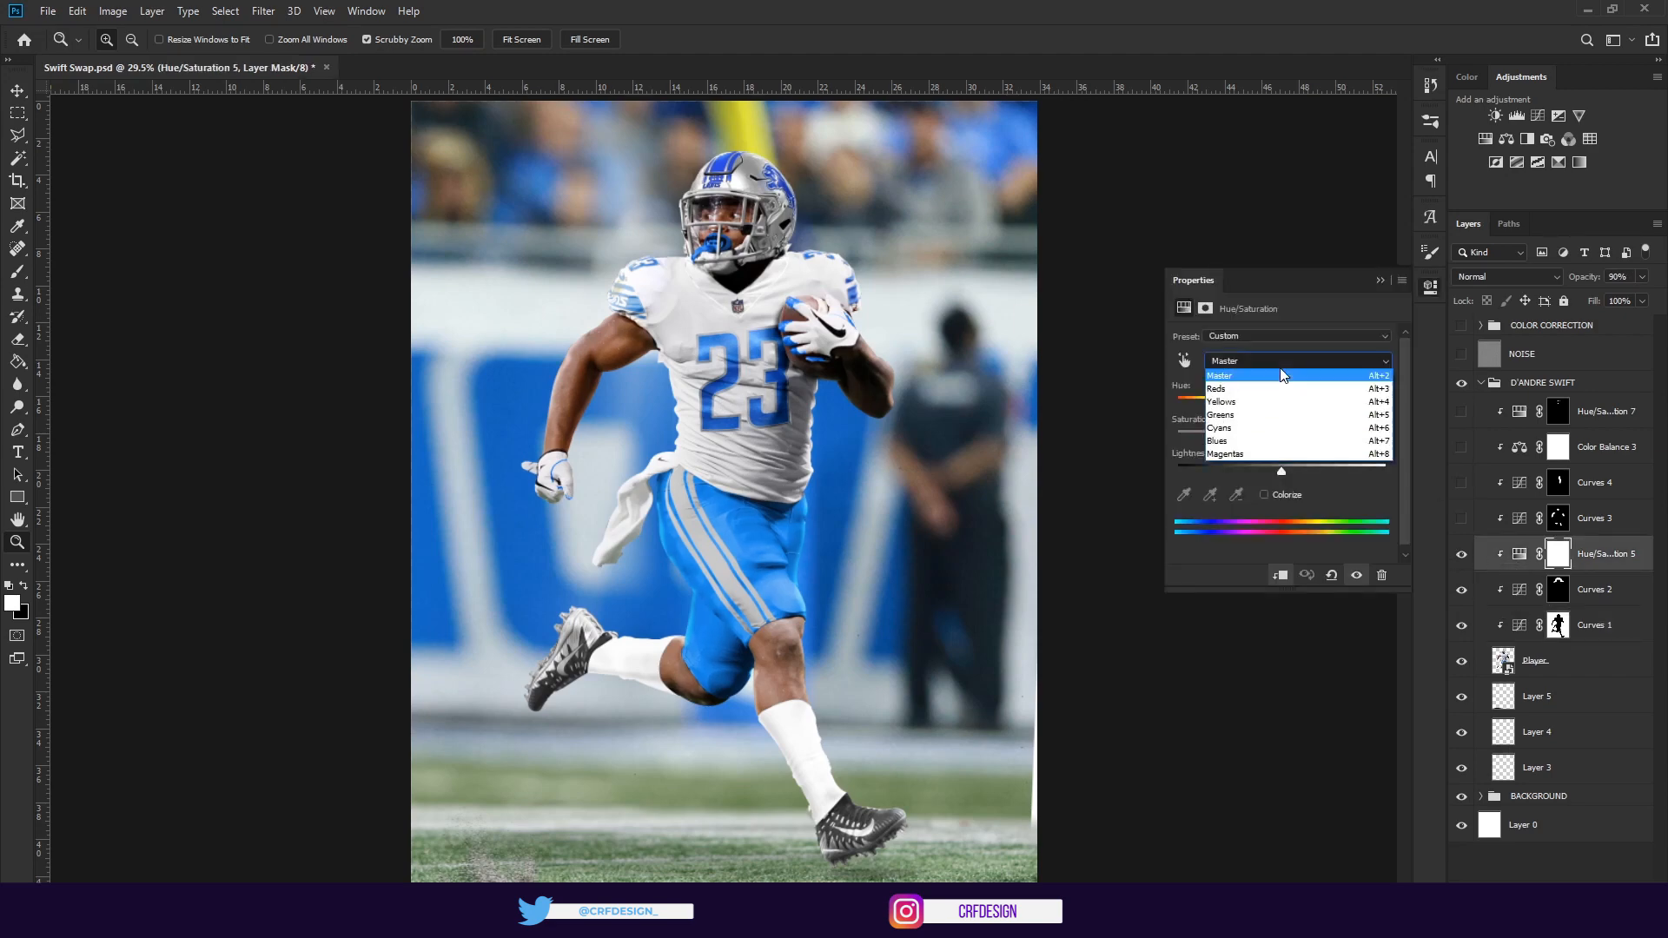
click(1250, 389)
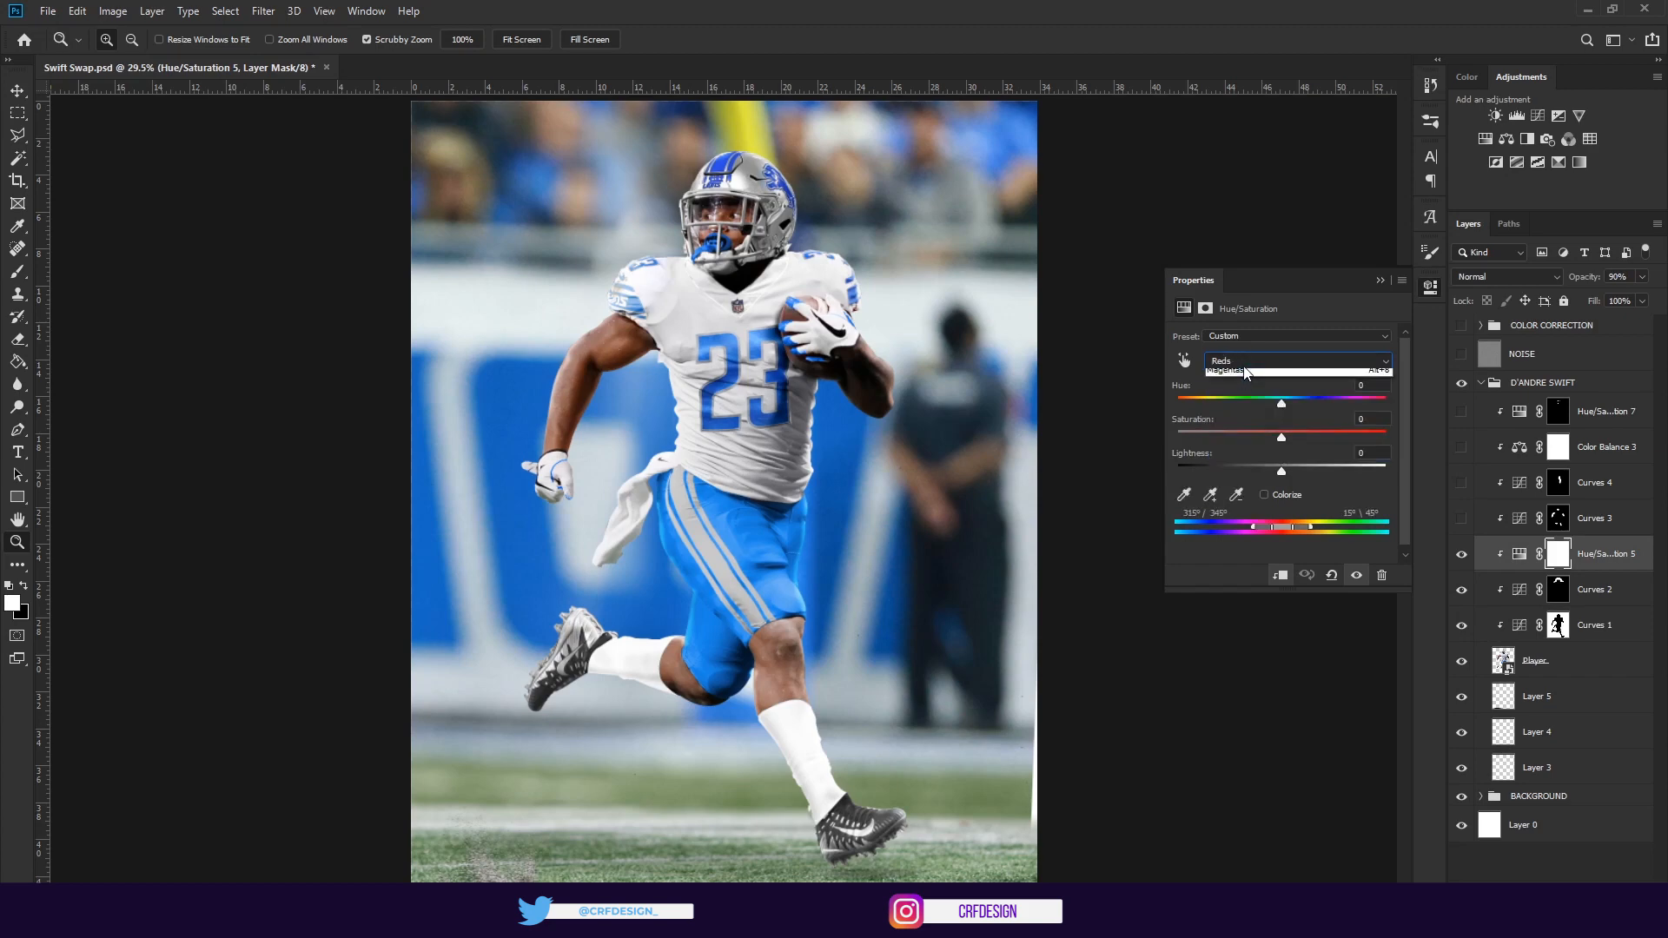
click(1248, 359)
click(1240, 403)
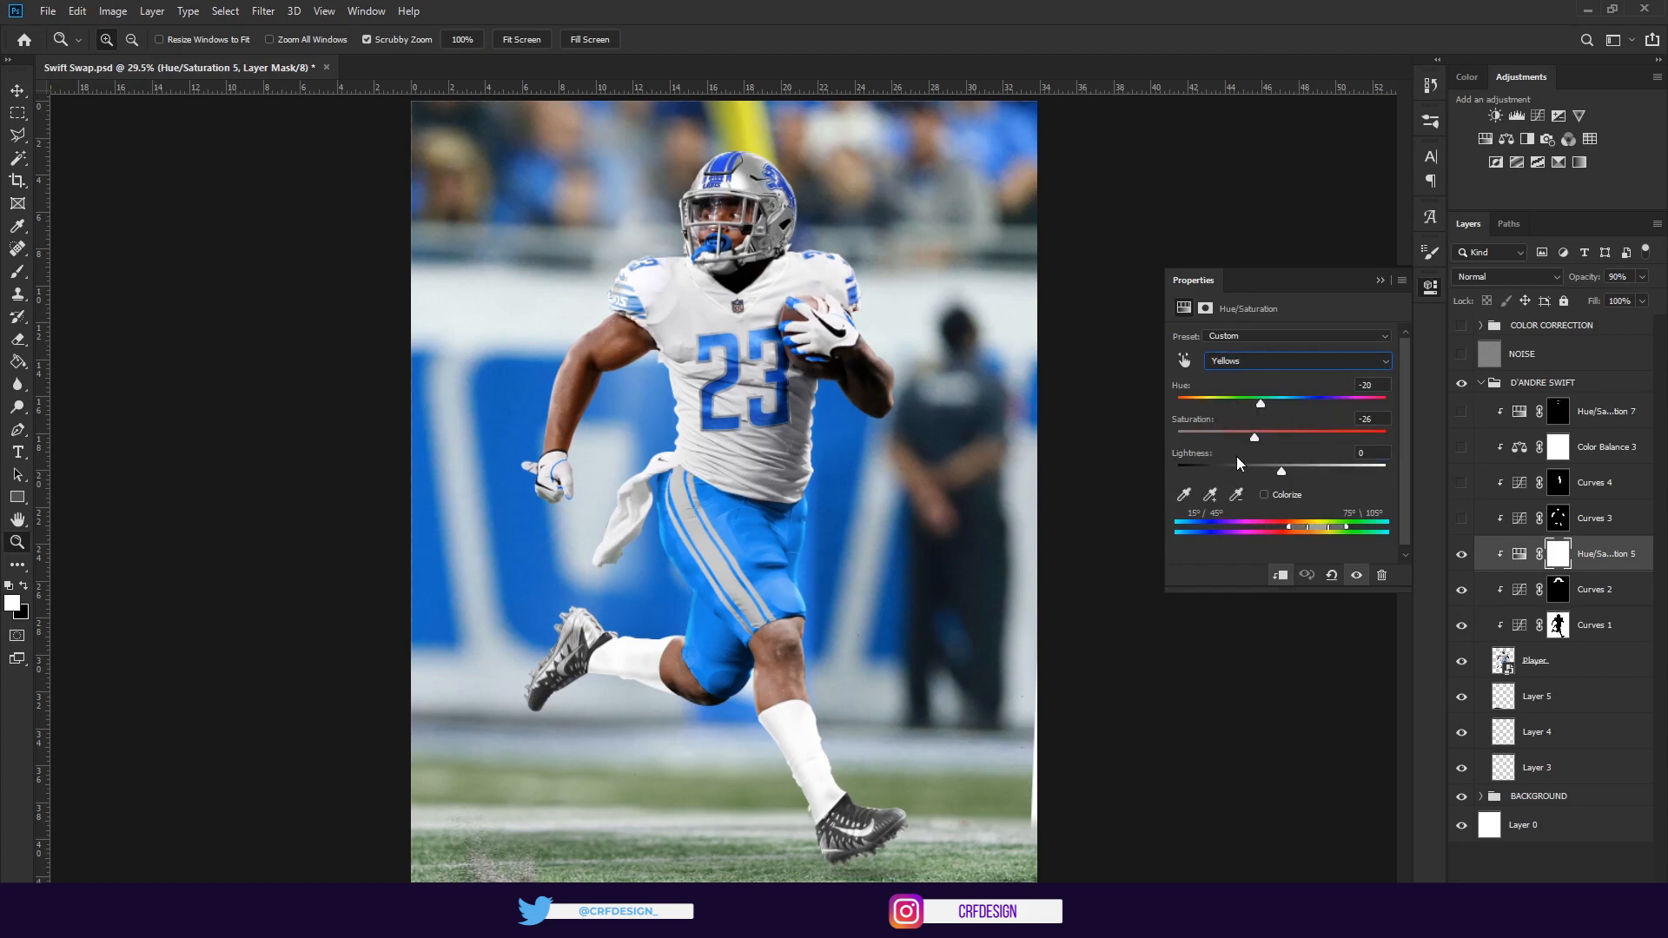
Switch Hue/Saturation 5 off and on repeatedly to compare its effect on the jersey, leaving it visible, and close its settings
click(1464, 557)
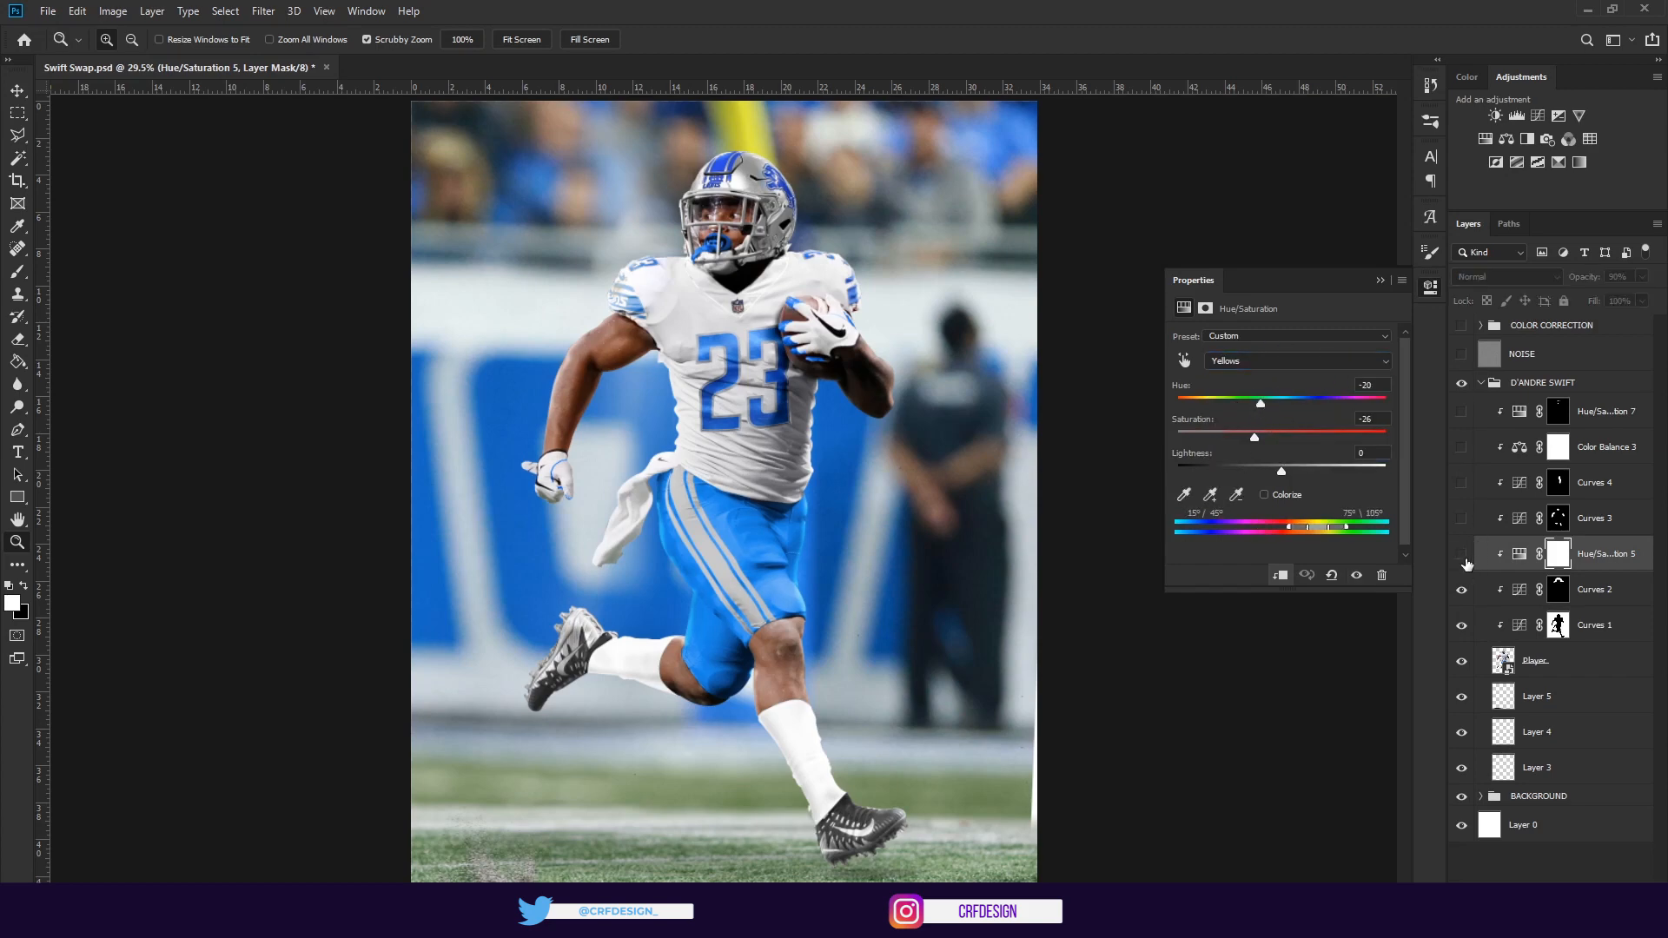
click(1464, 557)
drag(592, 332, 659, 354)
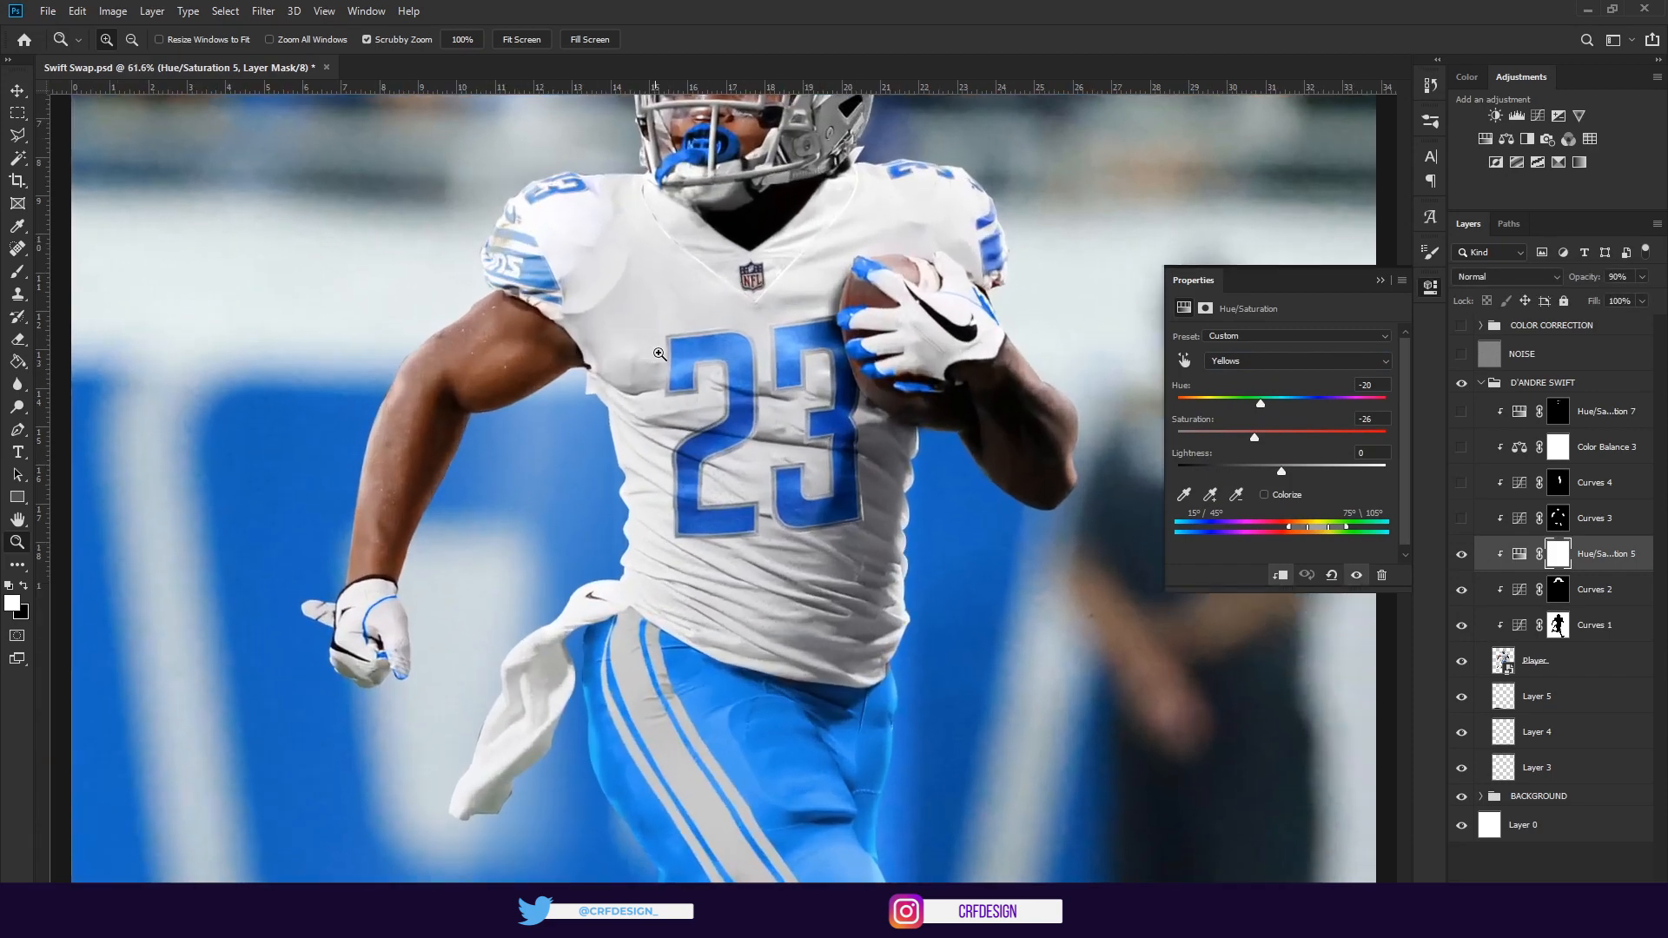
click(1462, 557)
click(1462, 557)
click(1462, 557)
click(1462, 557)
click(1380, 280)
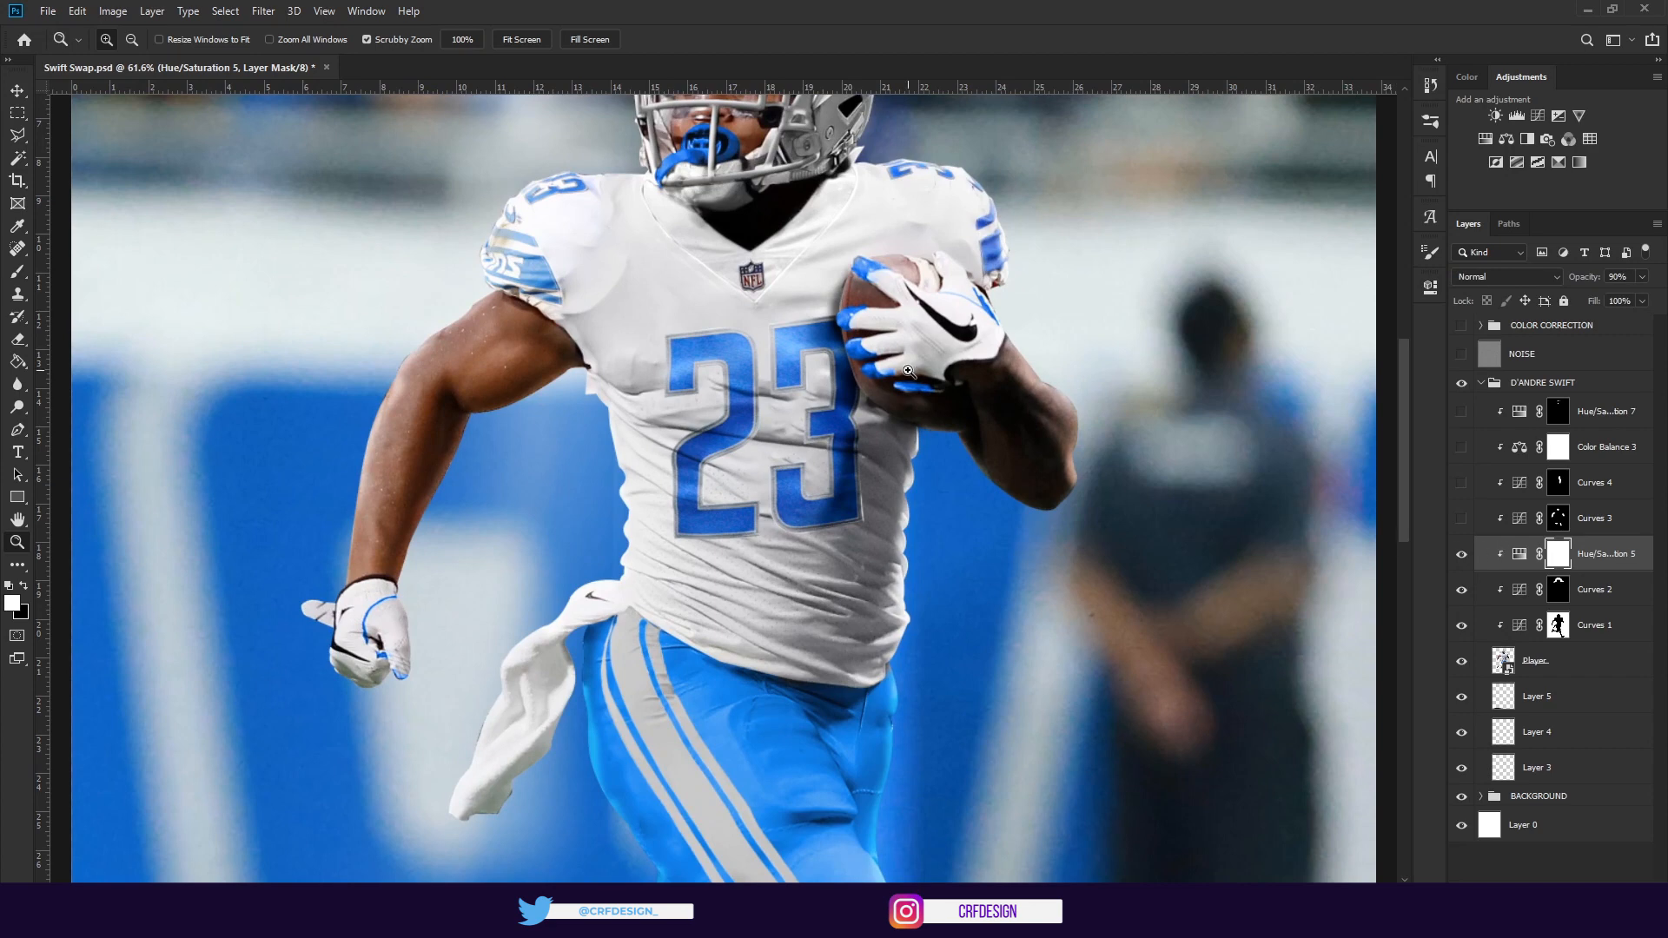
Make Curves 3 visible, check its settings, and toggle it to compare its effect on the player
drag(903, 368, 807, 441)
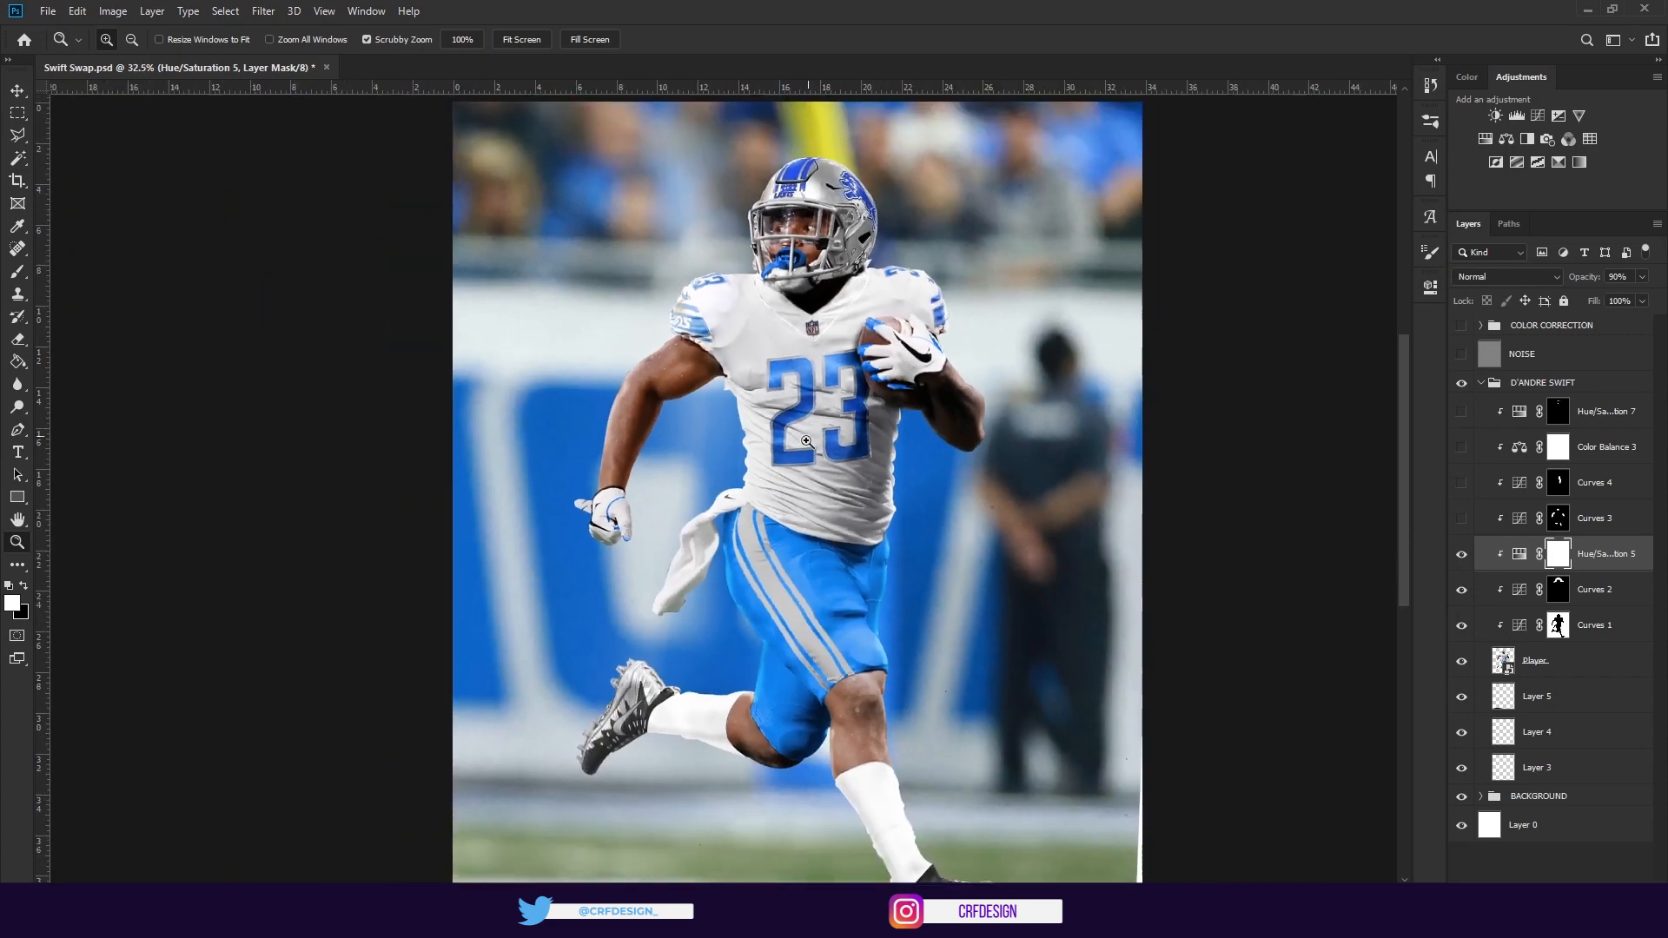
click(1459, 521)
click(1459, 522)
click(1458, 521)
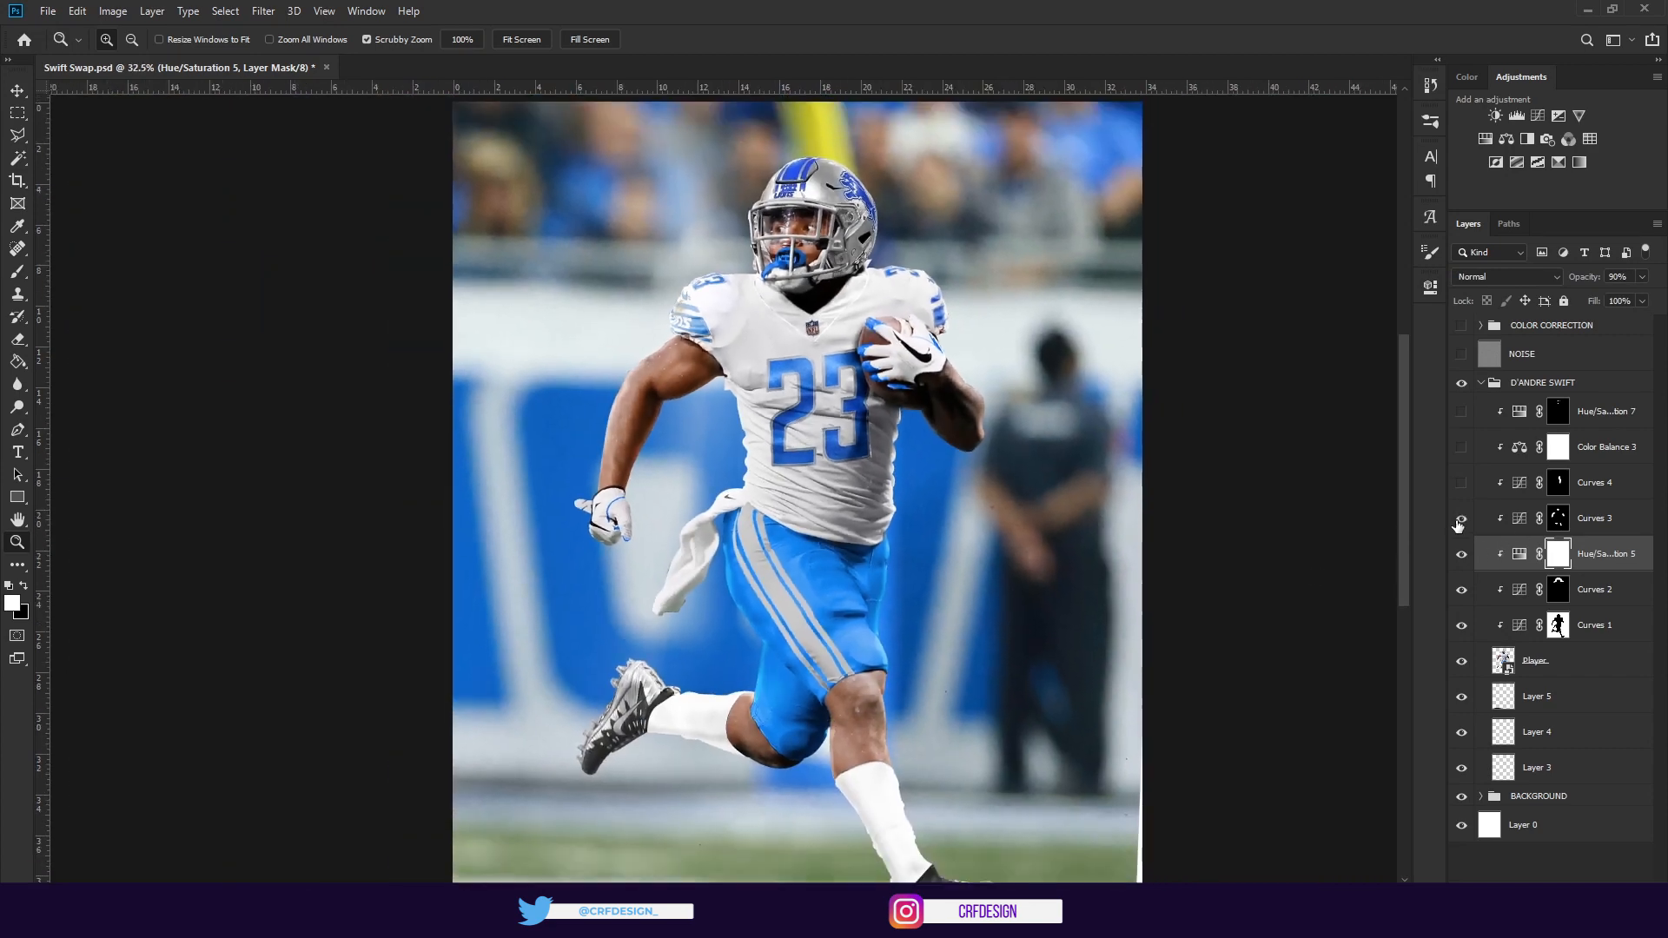
double_click(1520, 520)
click(1380, 281)
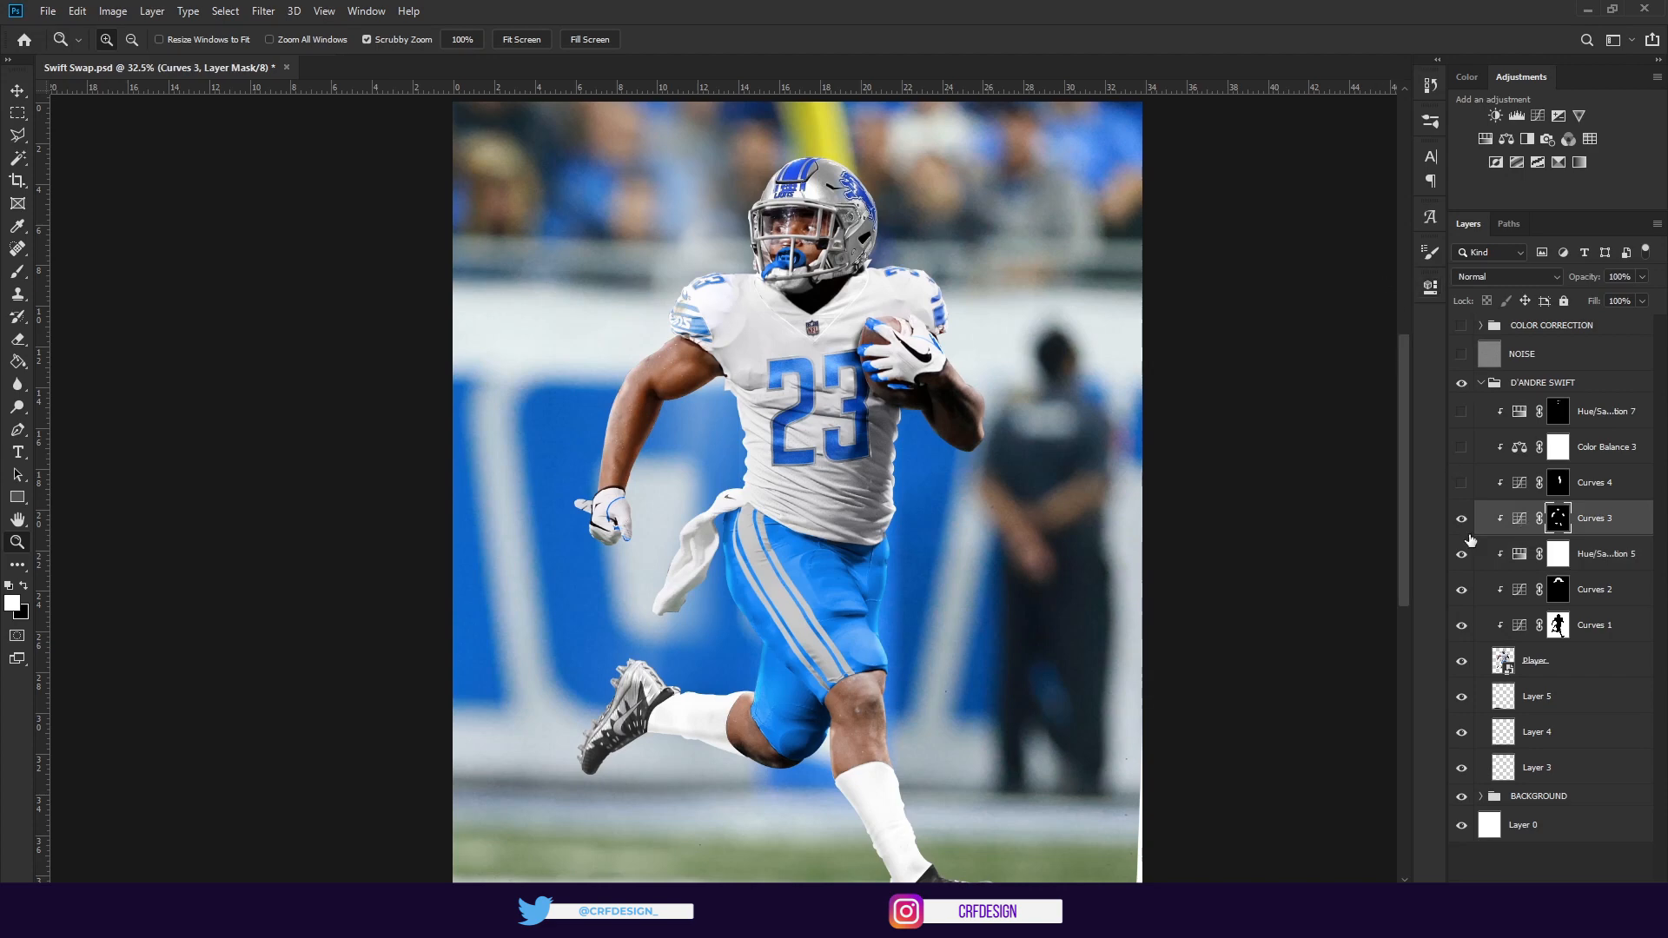
click(1459, 519)
click(1459, 518)
click(1459, 519)
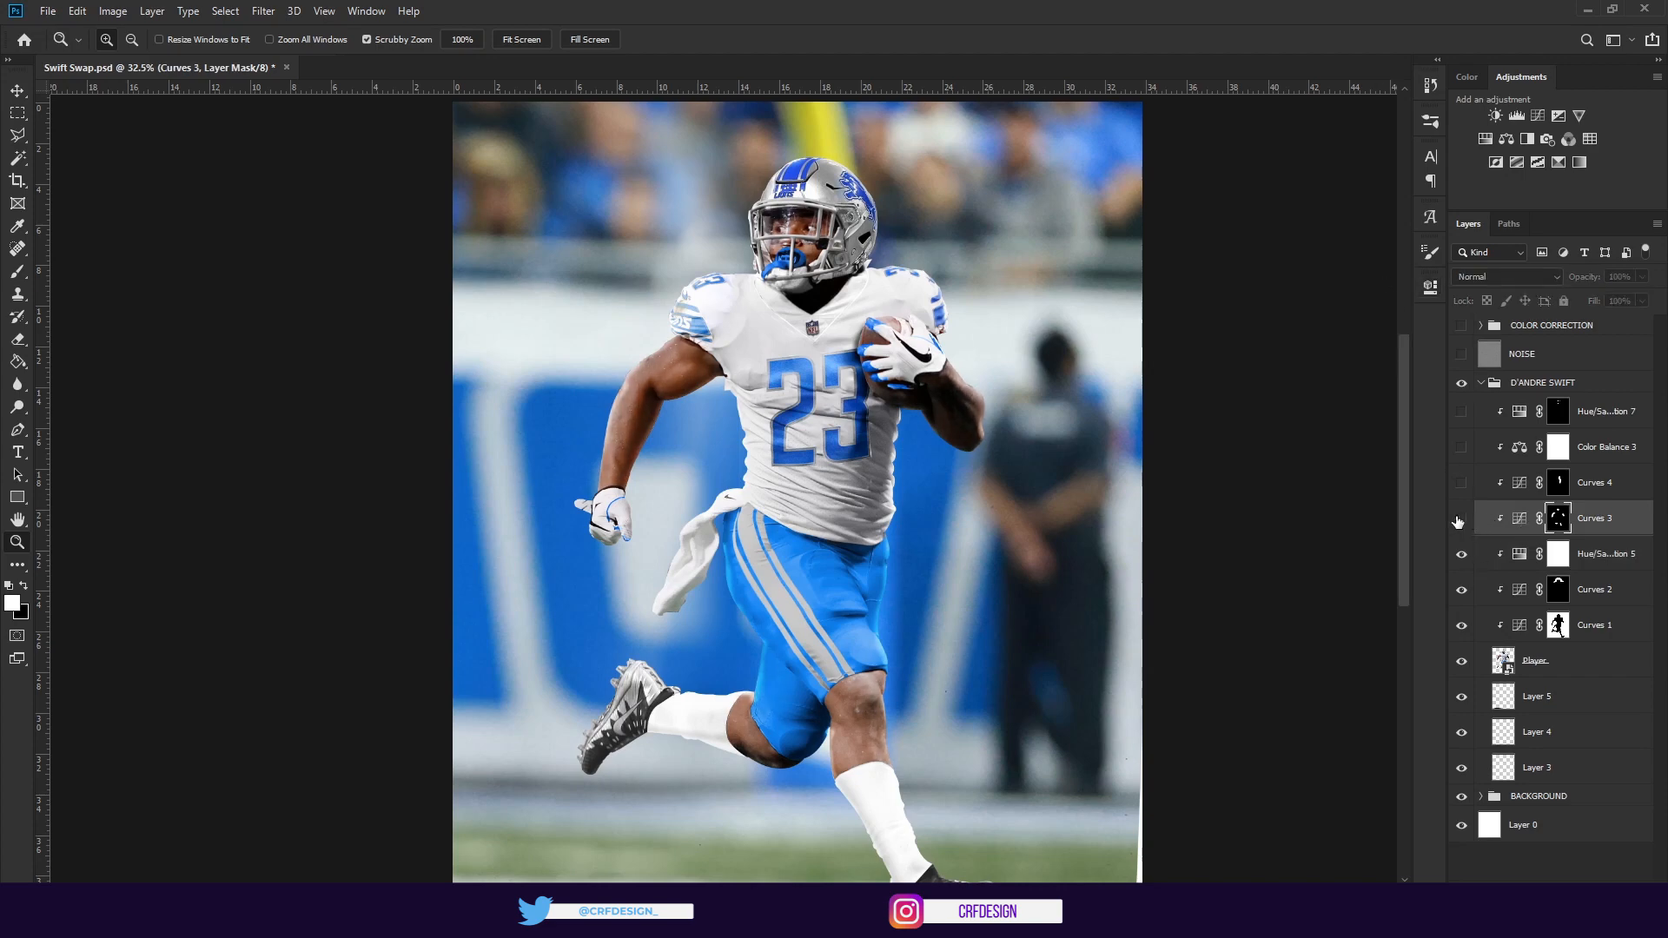
click(1459, 519)
Select the Curves 4 adjustment and make it visible, toggling it to compare its effect
click(1462, 484)
click(1463, 485)
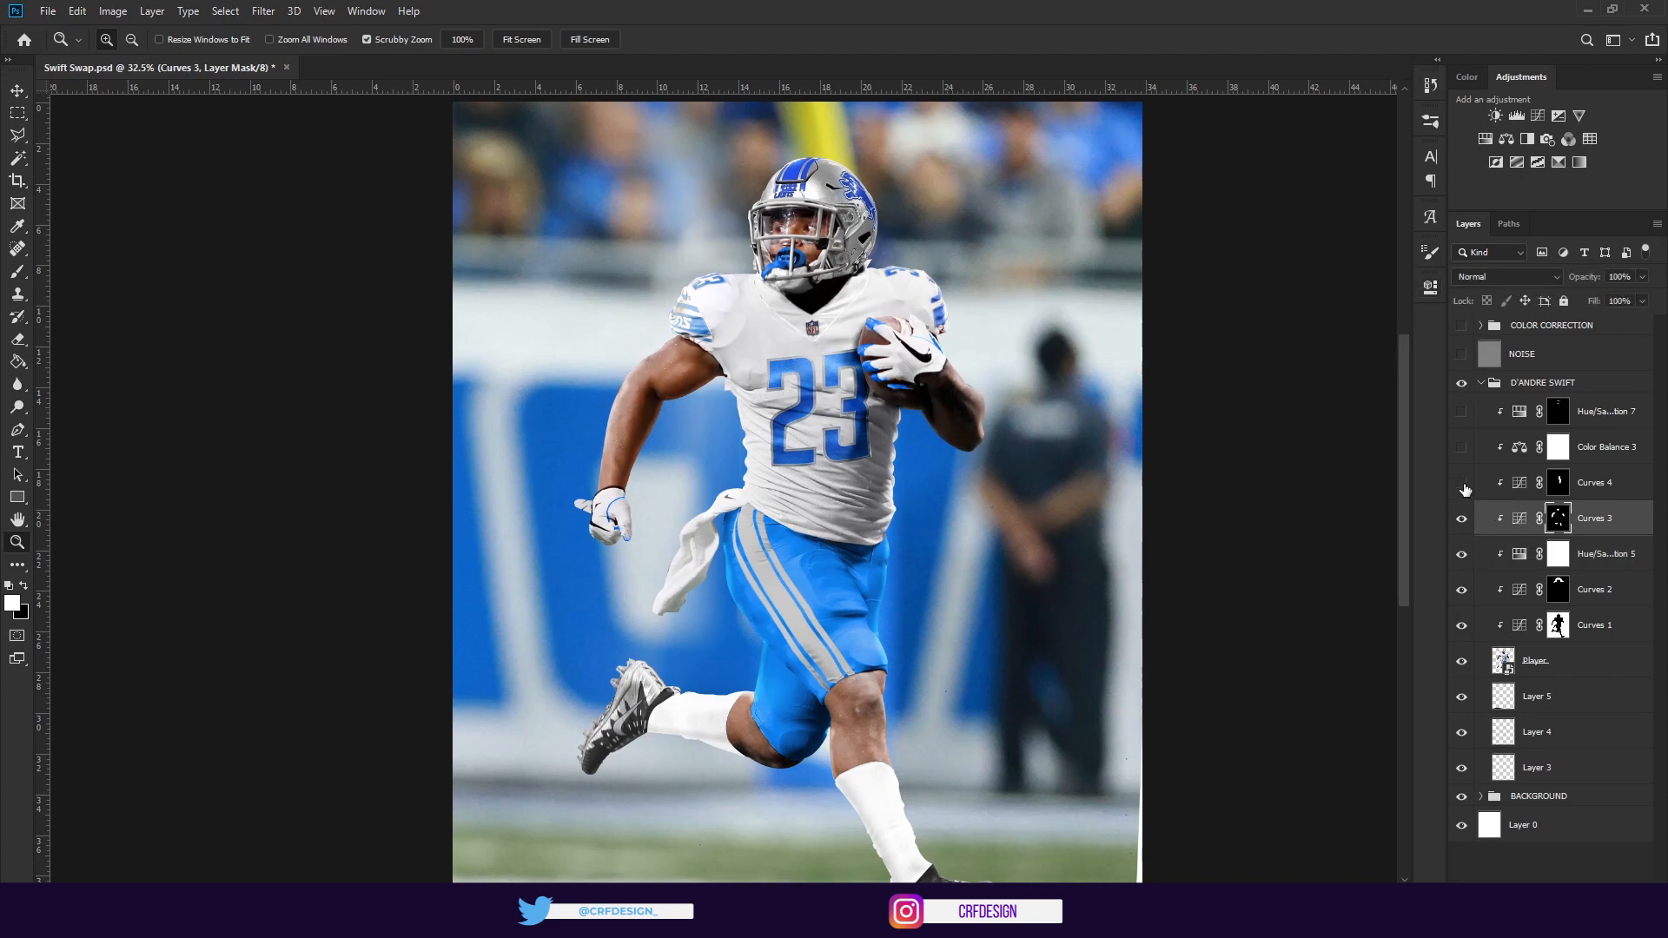
click(1512, 484)
click(1461, 483)
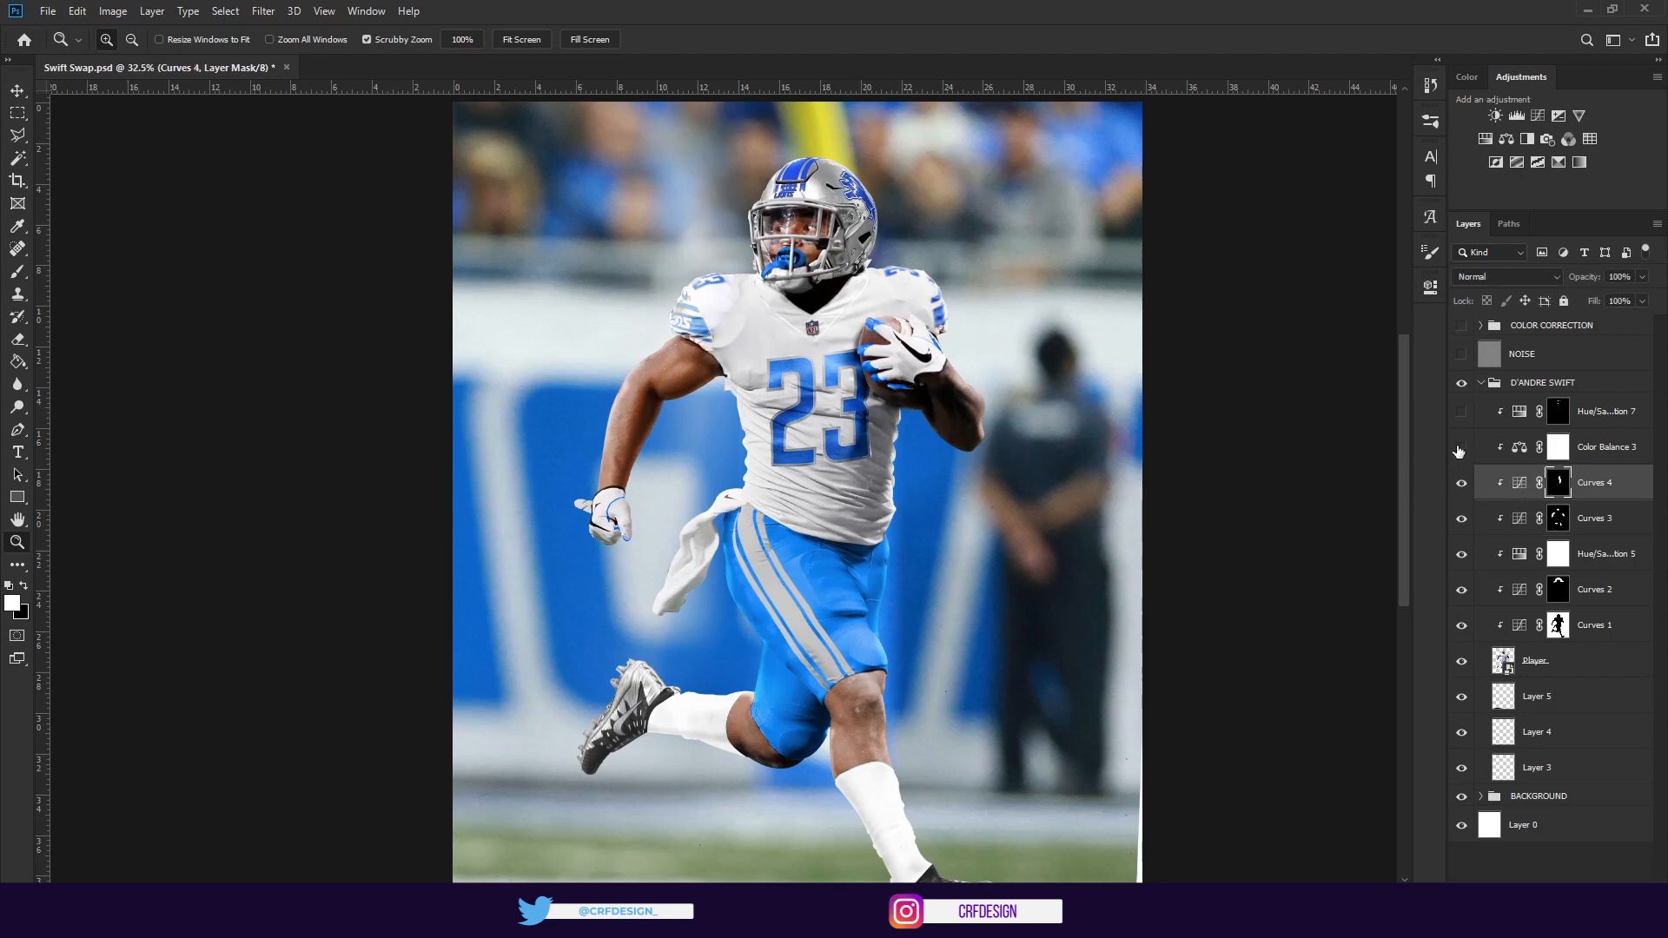
Turn on Color Balance 3 and inspect its Midtones settings
click(1512, 456)
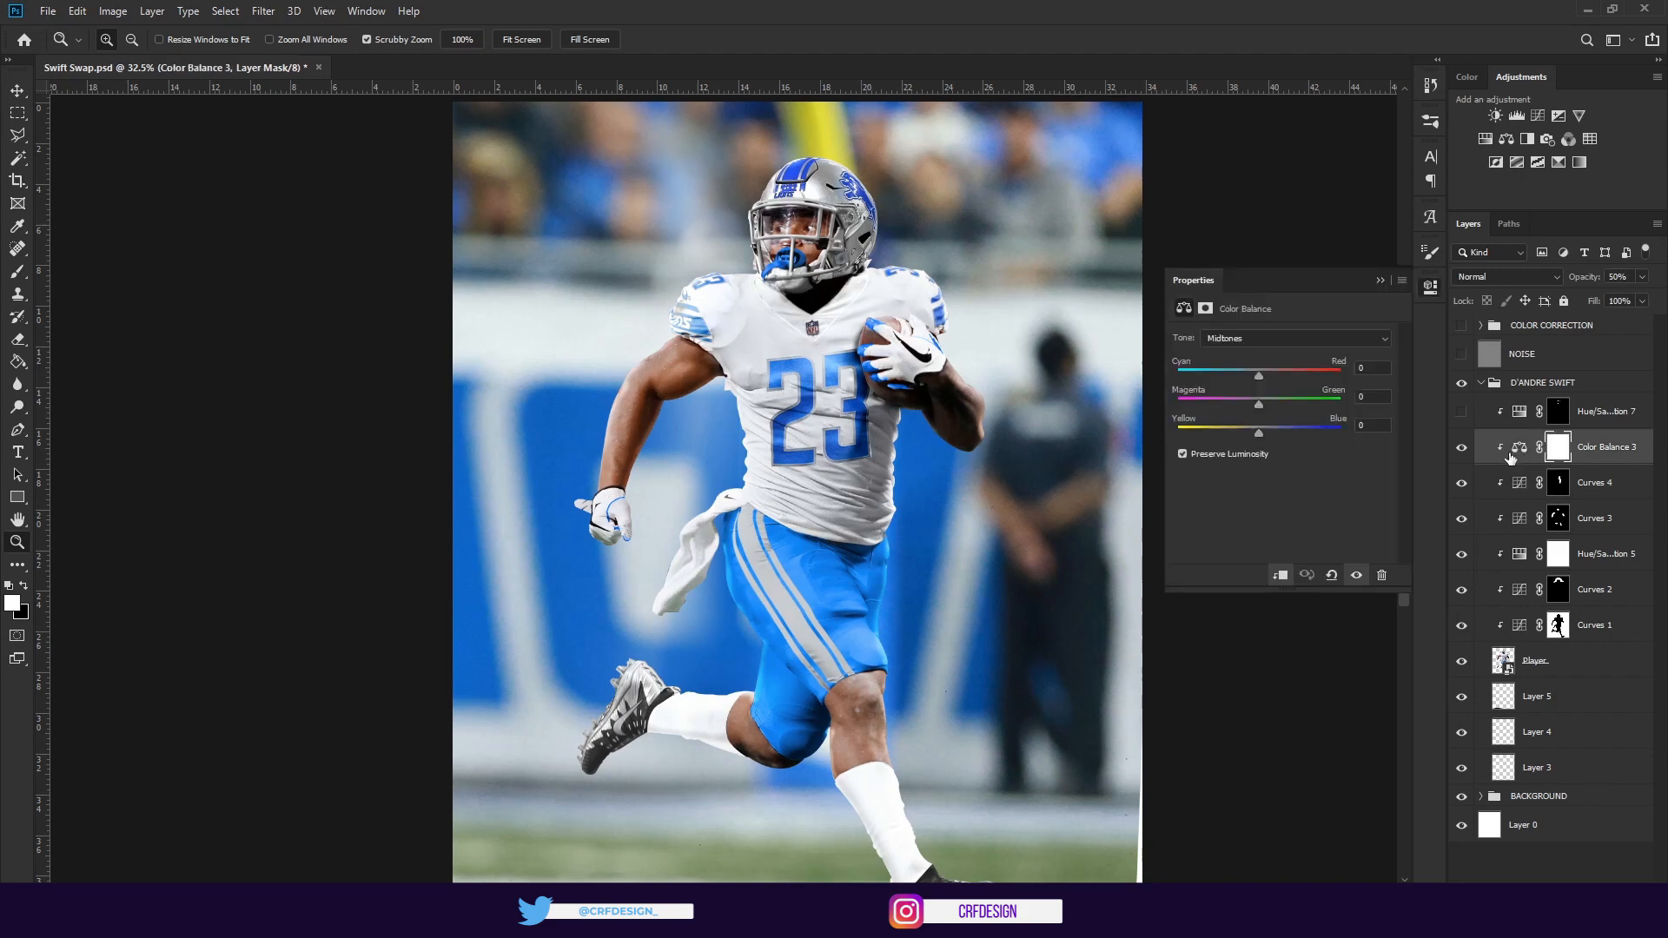
click(1275, 338)
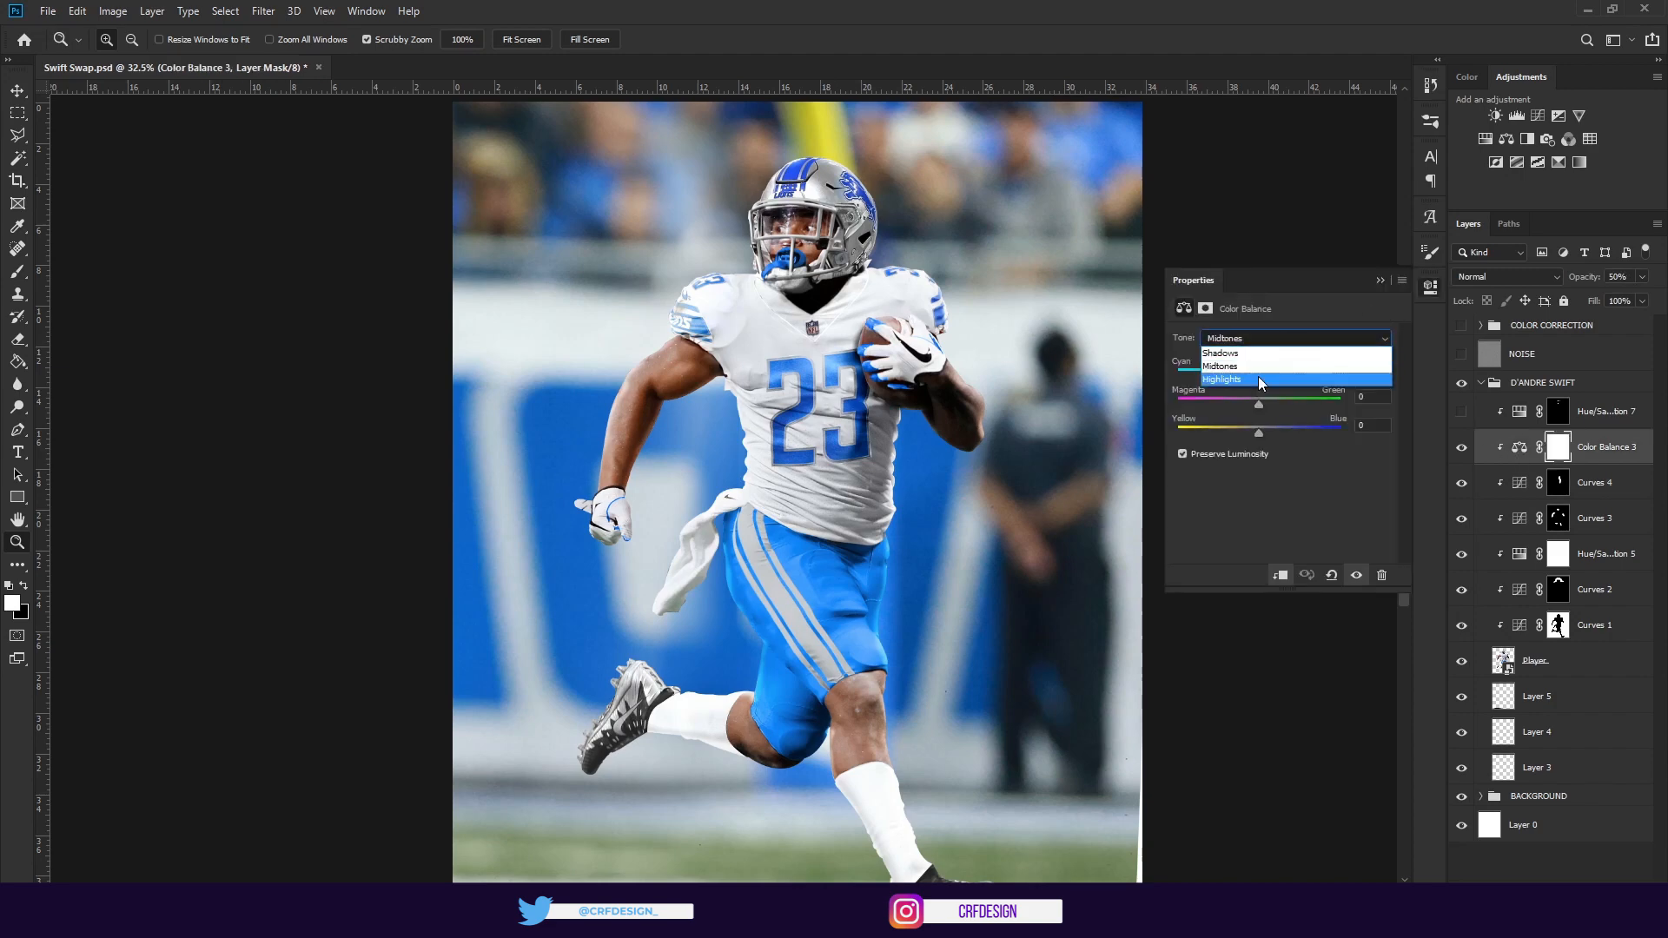
click(1262, 367)
click(1388, 282)
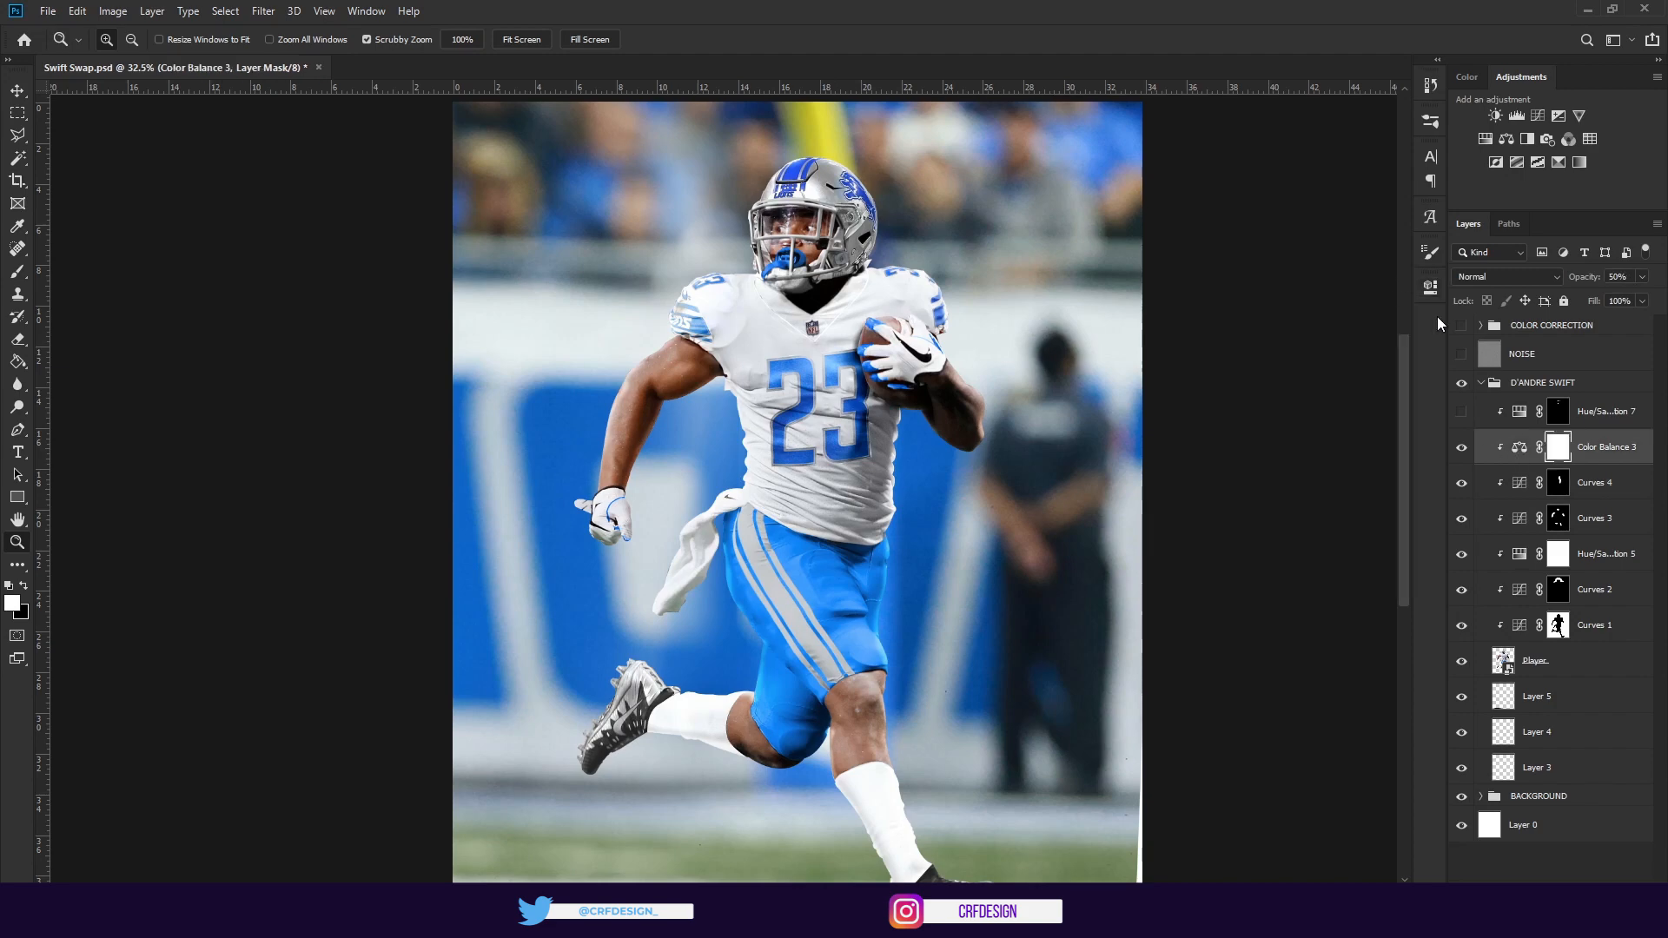
Toggle Hue/Saturation 7 to compare its effect around the player's helmet, and collapse the D'ANDRE SWIFT group
click(1461, 412)
click(1461, 411)
click(1512, 417)
drag(872, 209, 973, 209)
click(1461, 414)
click(1460, 413)
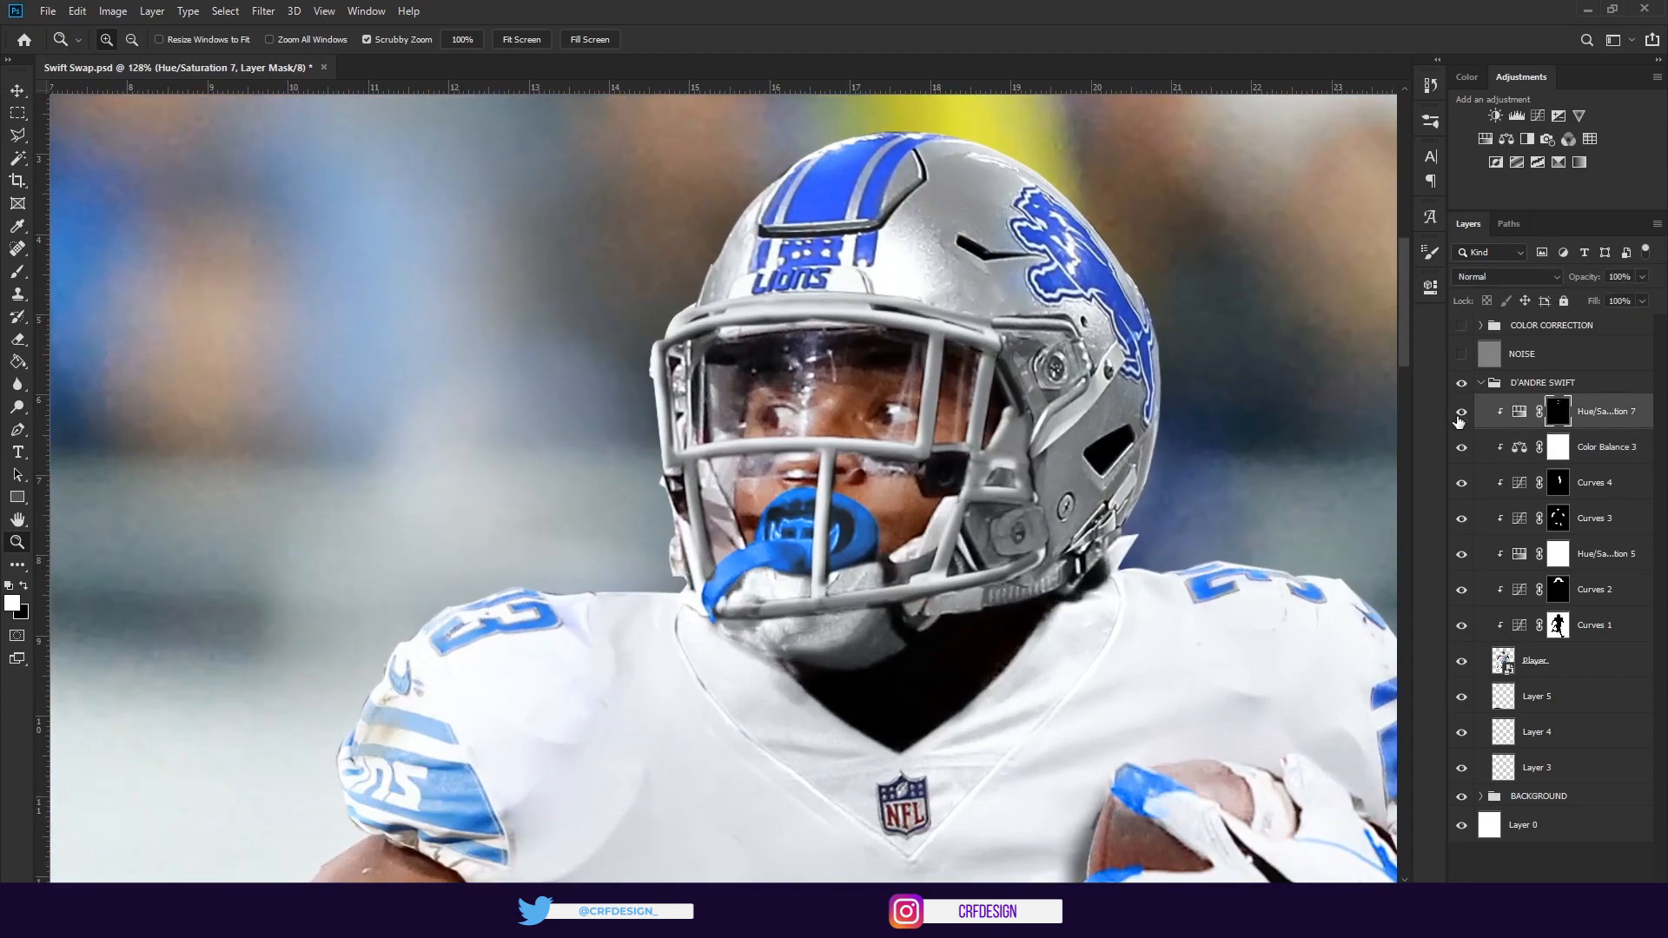
click(1460, 414)
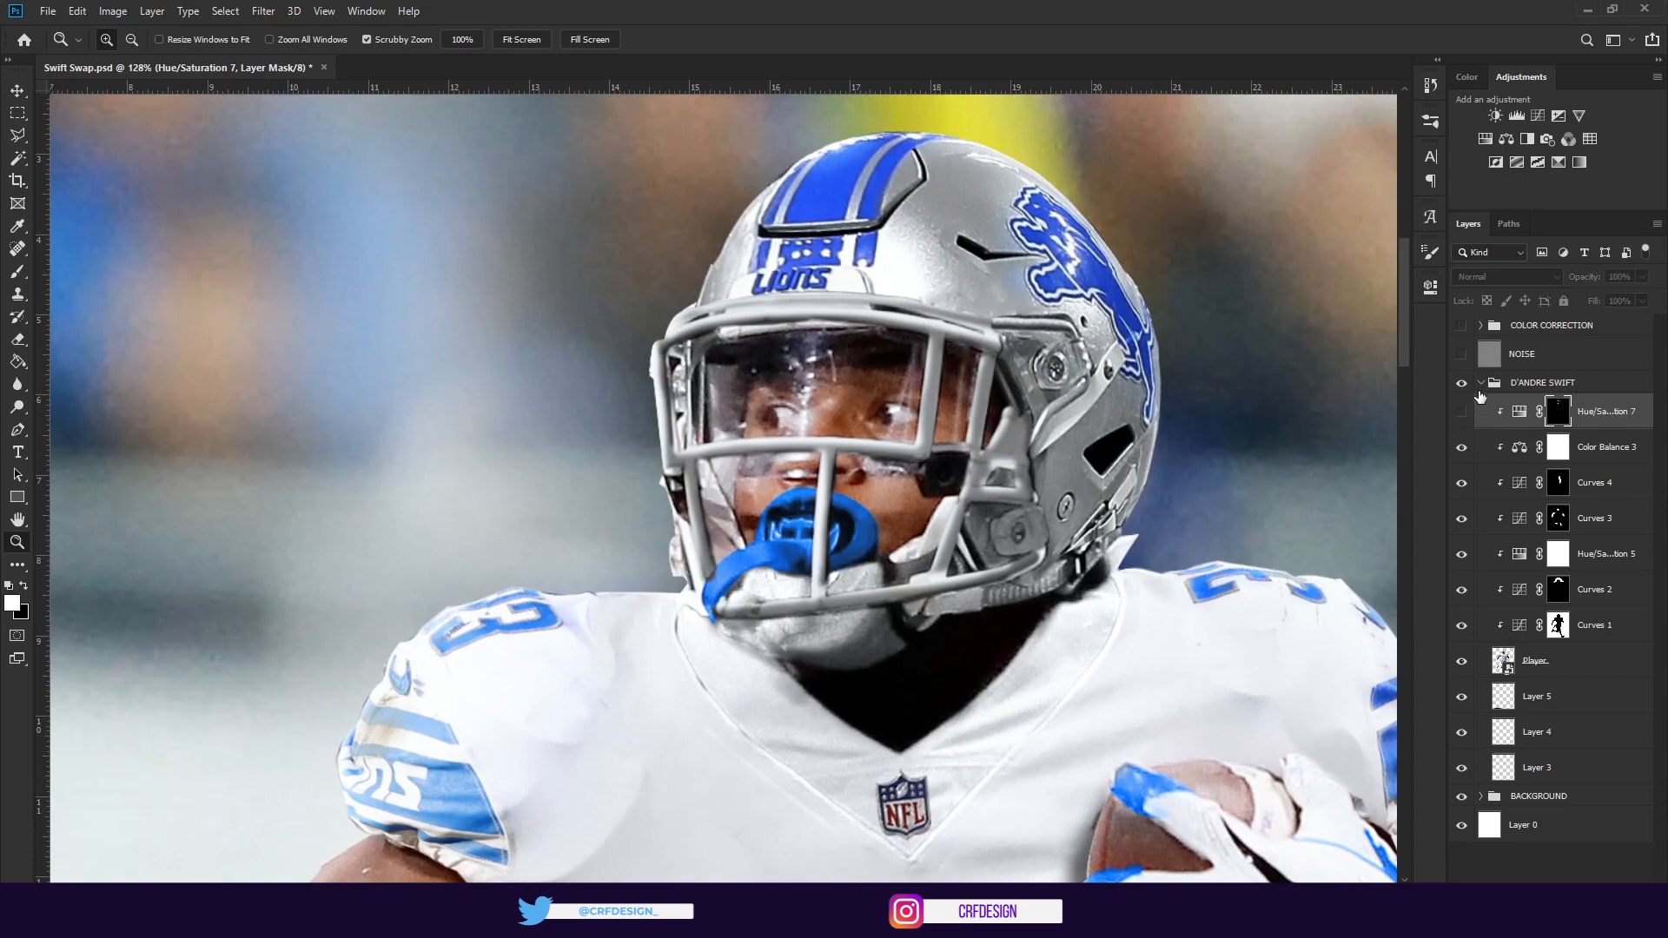
click(1481, 383)
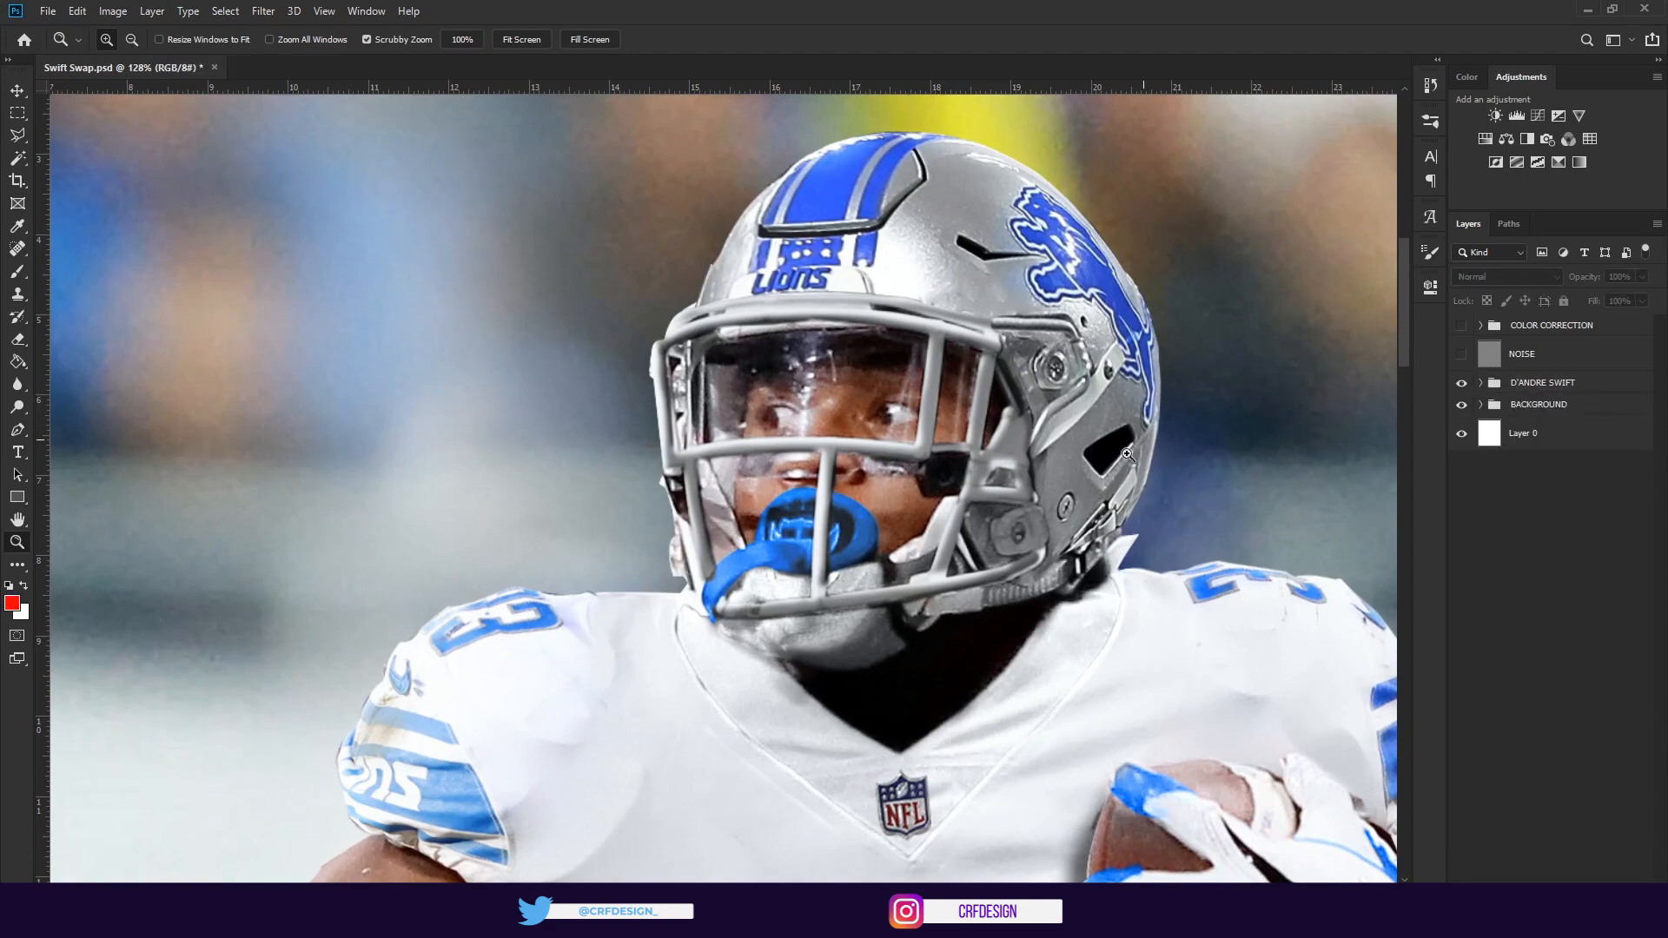
Make the NOISE layer visible over the whole image
drag(1127, 454, 1083, 453)
click(1461, 354)
drag(1199, 337, 1074, 469)
drag(495, 287, 573, 287)
Select the NOISE layer, open the Add Noise filter to view its settings, and cancel it
click(263, 11)
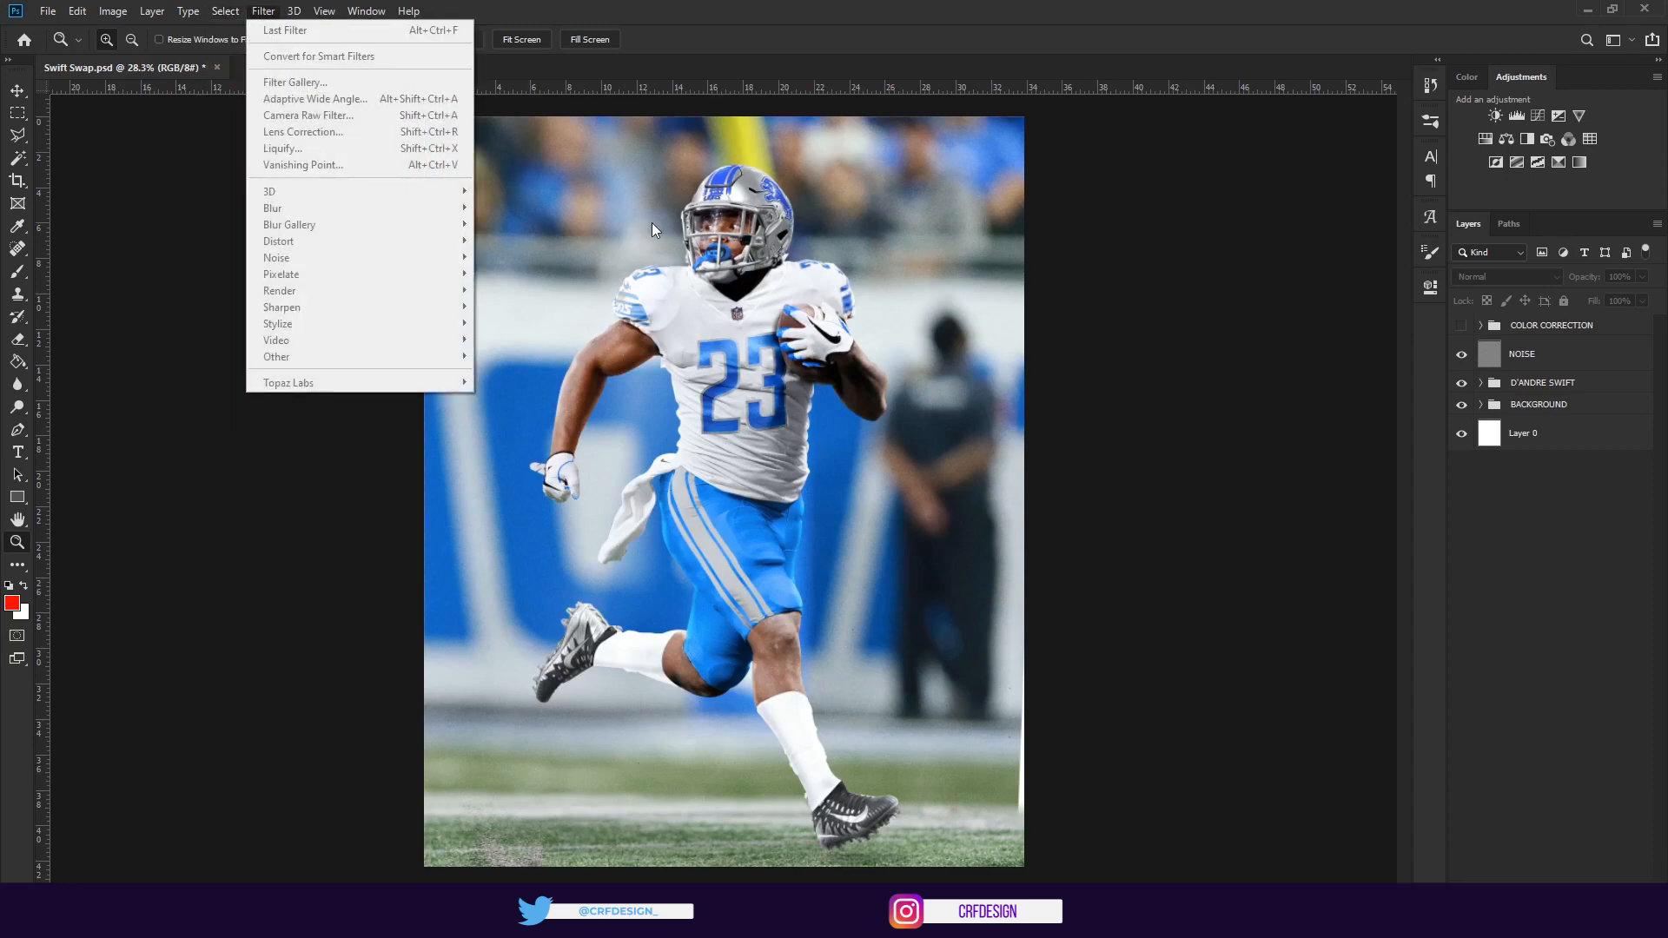
click(1526, 353)
click(263, 11)
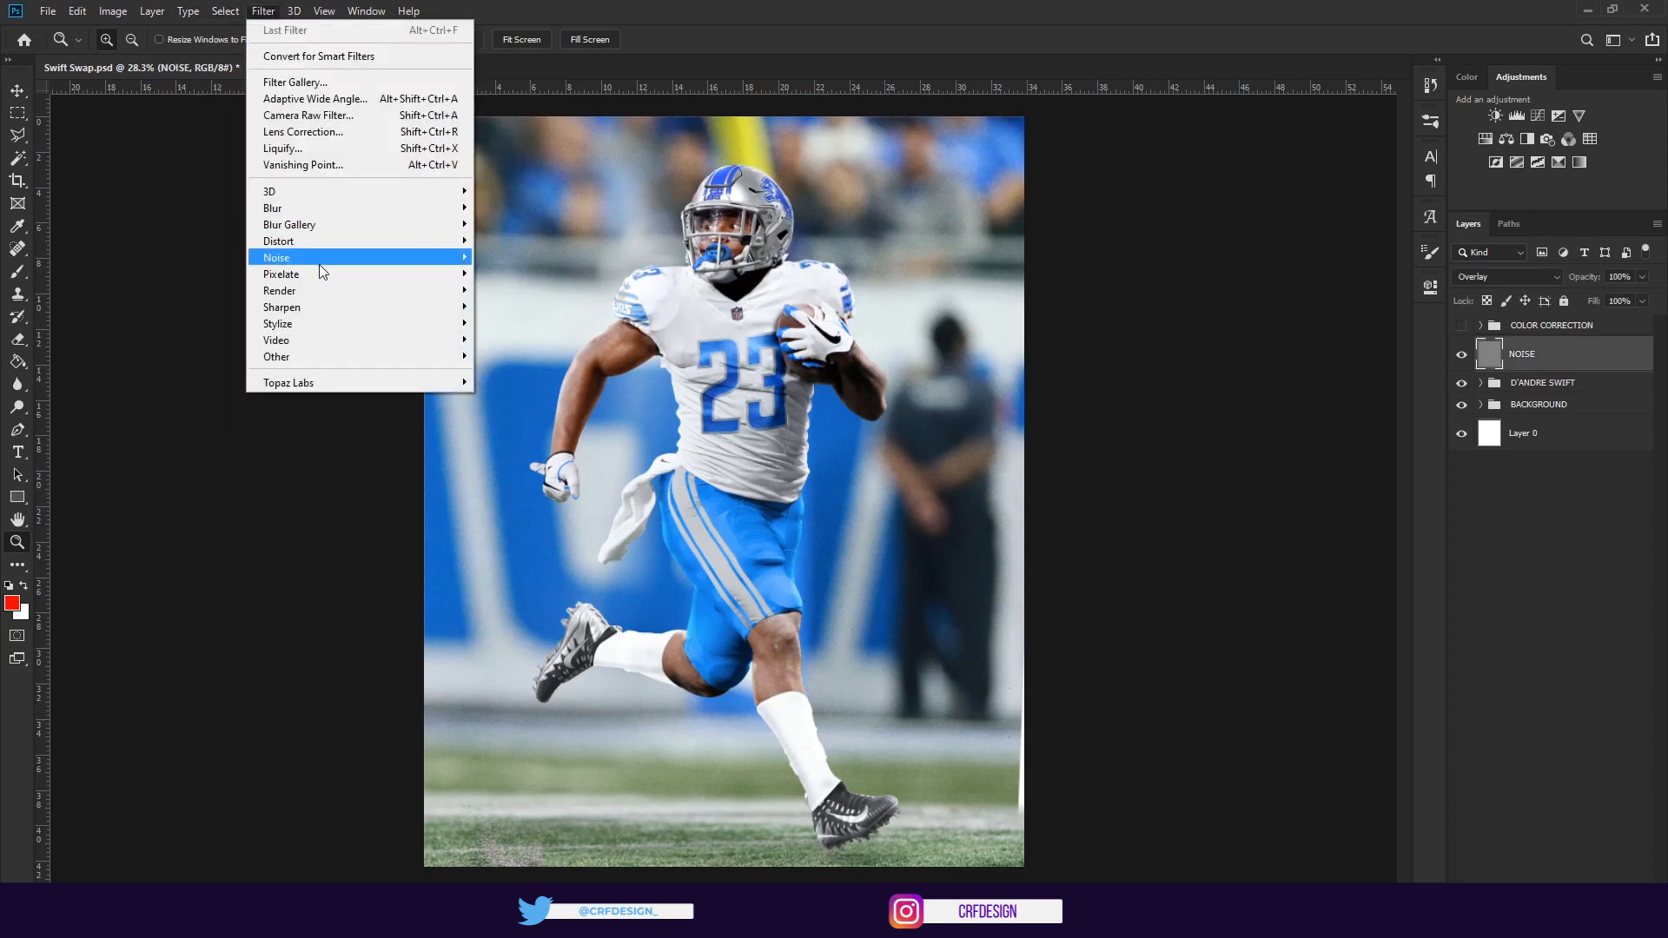
mouse_move(409, 250)
click(514, 256)
click(912, 180)
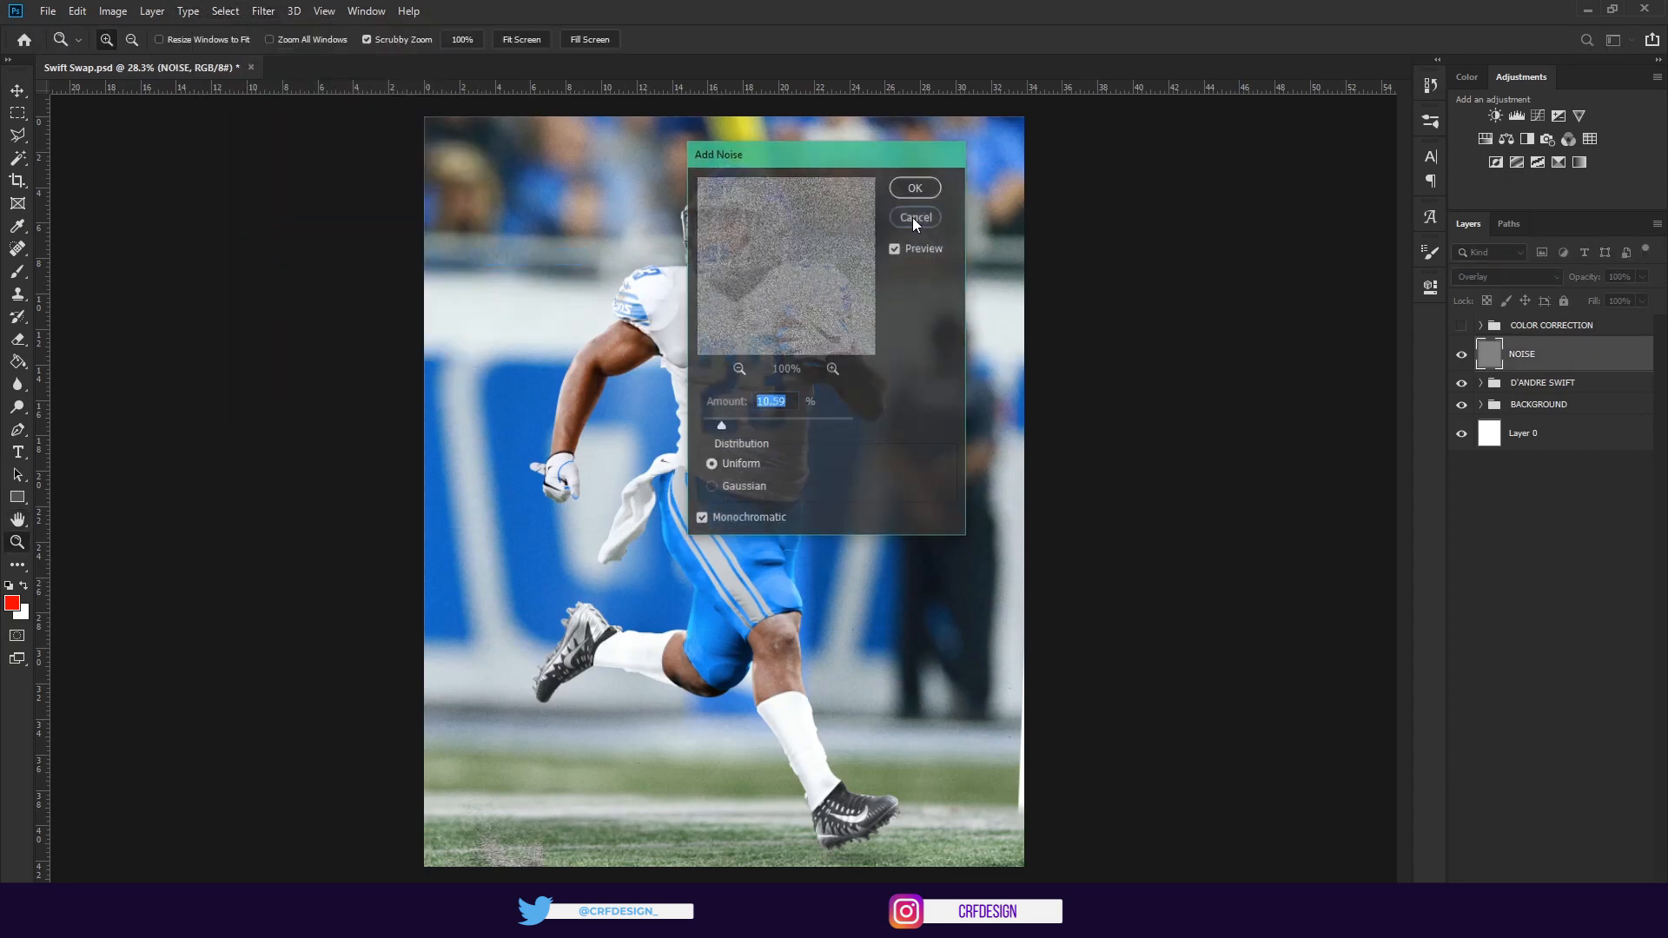
Examine the noise grain up close on the helmet and jersey, and return to the full image
drag(772, 193, 873, 402)
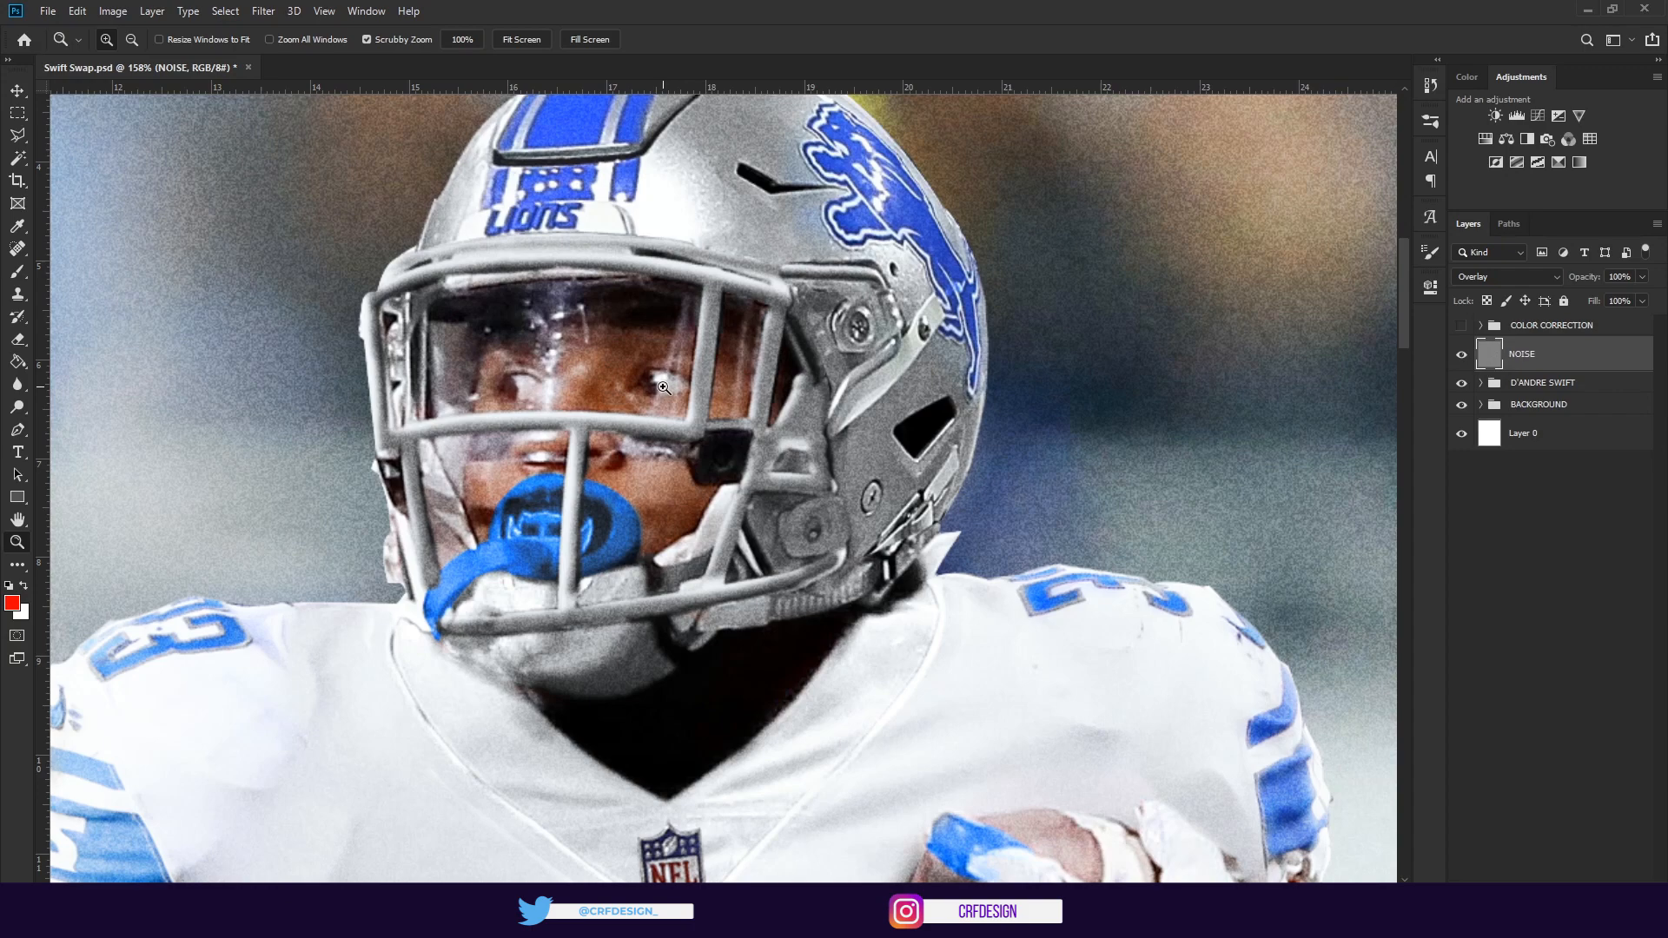
scroll(668, 388, down, 5)
scroll(1124, 436, down, 12)
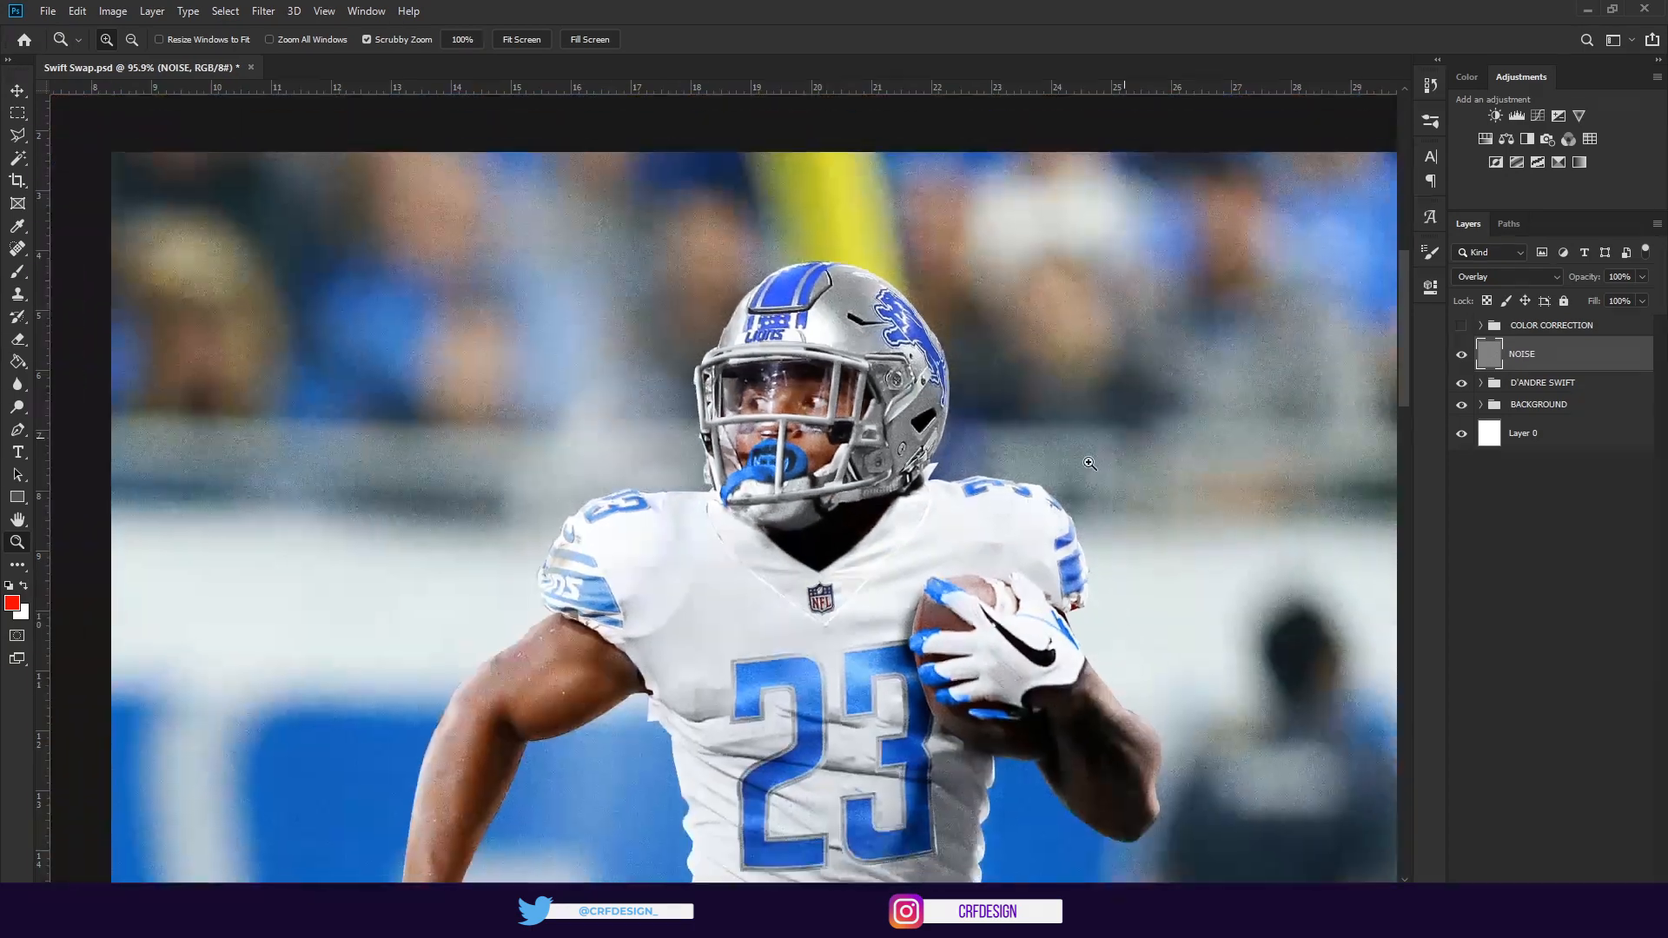
drag(1123, 422, 1060, 469)
key(ctrl+0)
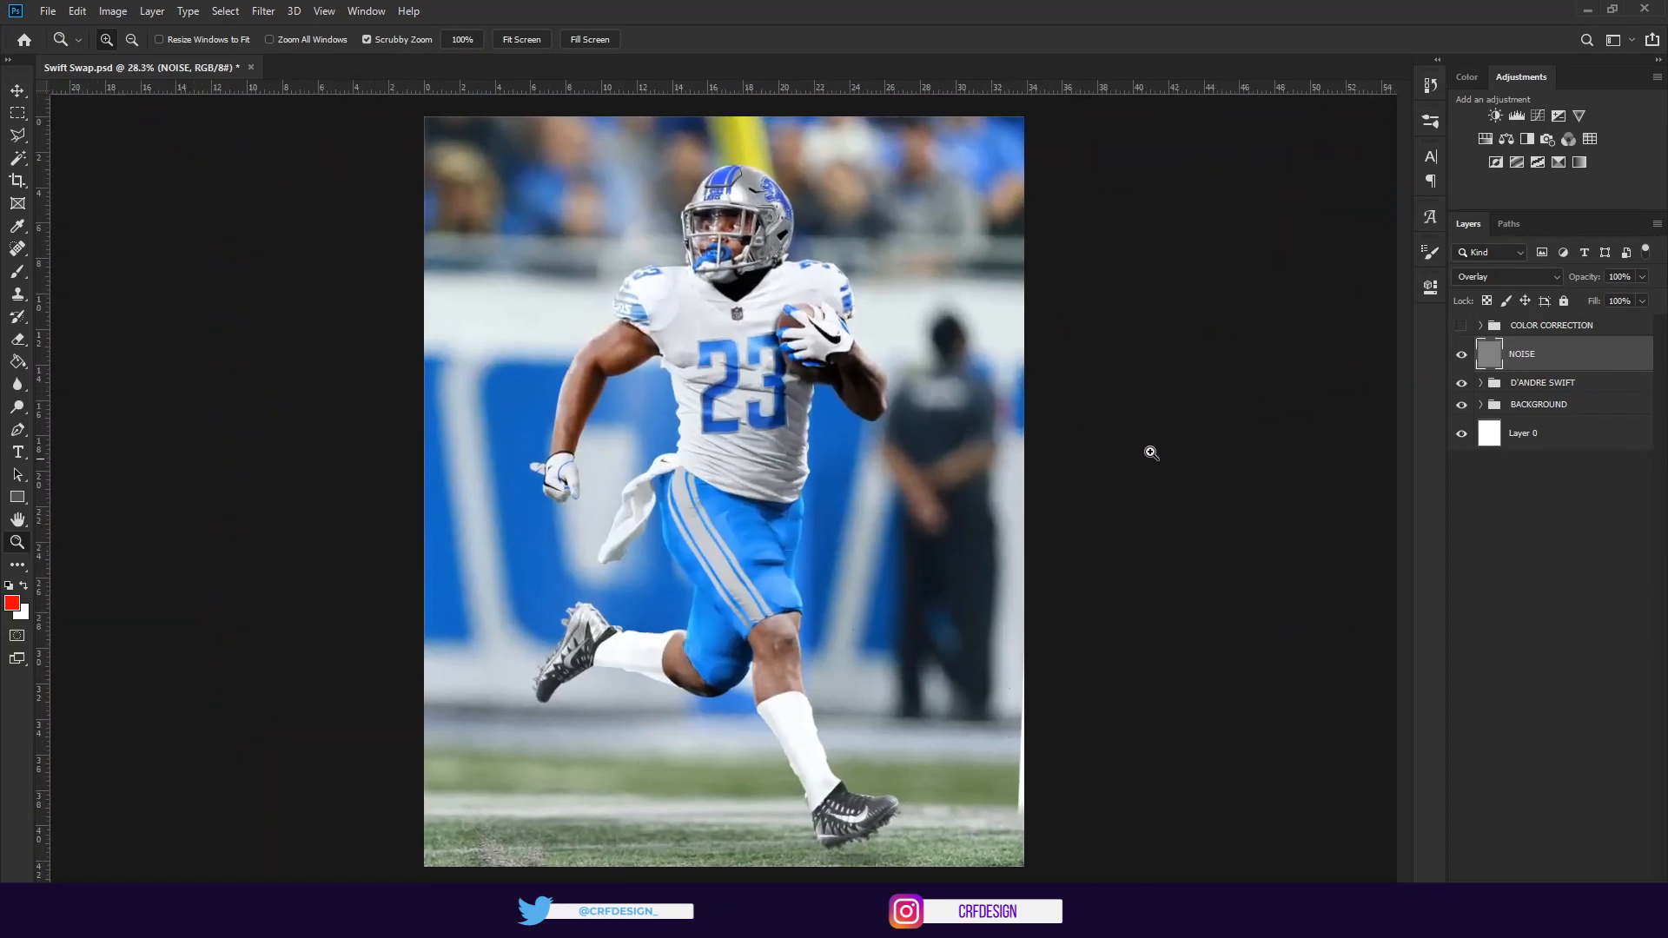
Turn on the COLOR CORRECTION group, comparing it on and off, and expand it to hide all adjustments from Hue/Saturation 4 down to Curves 9
click(1461, 326)
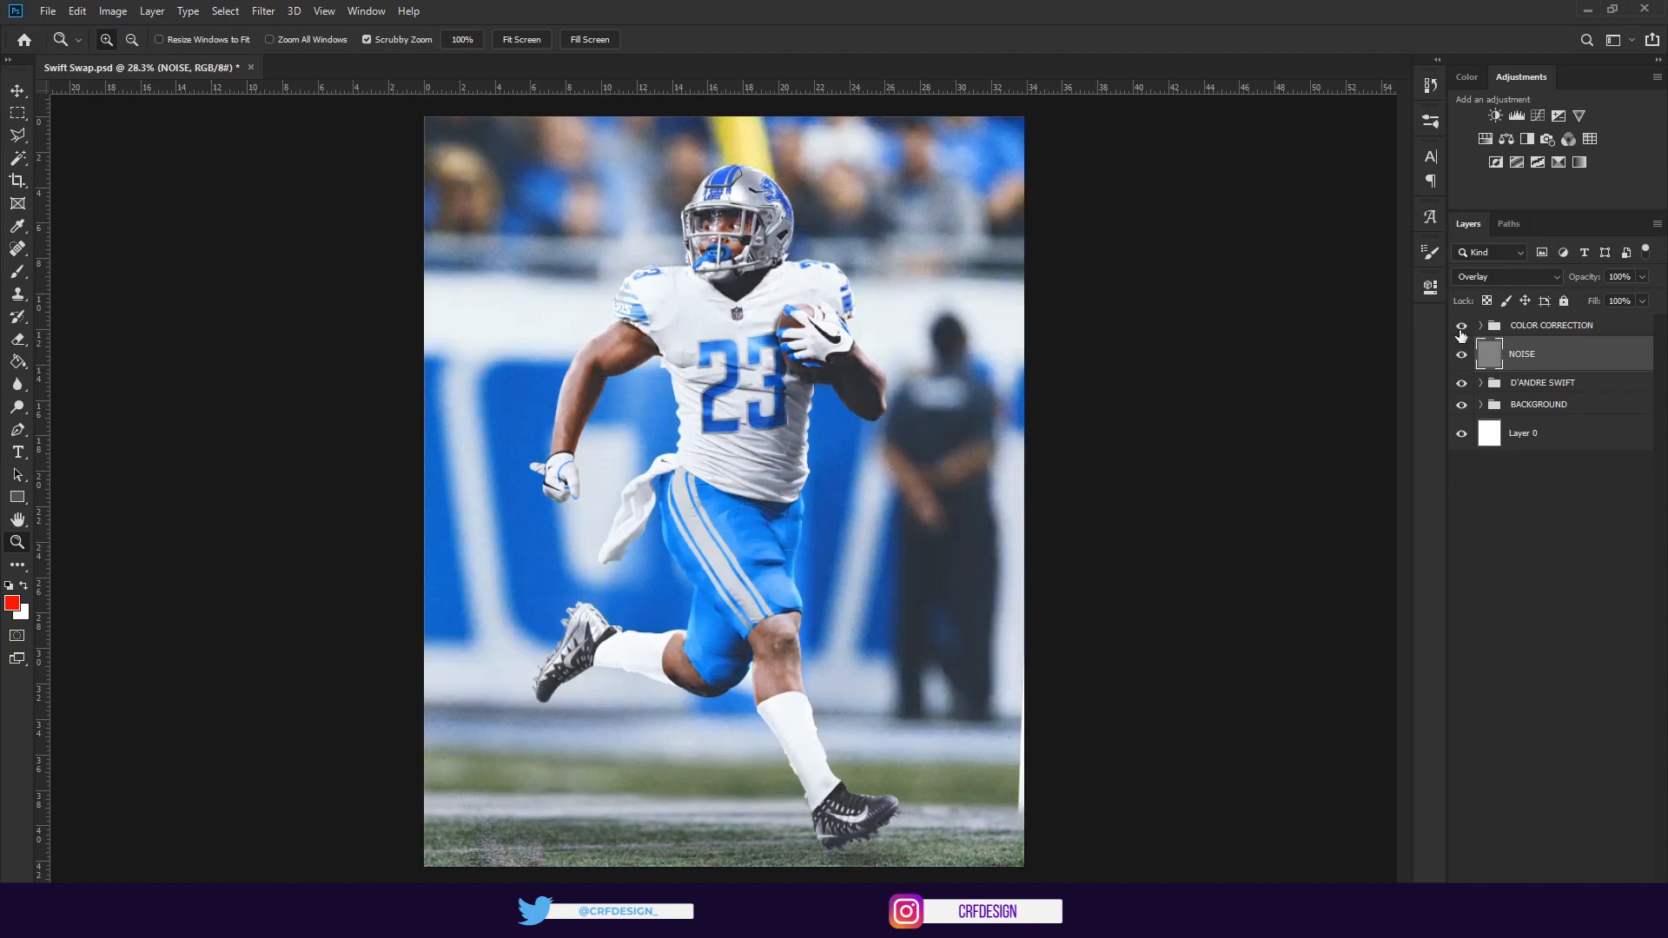
click(1461, 327)
click(1461, 326)
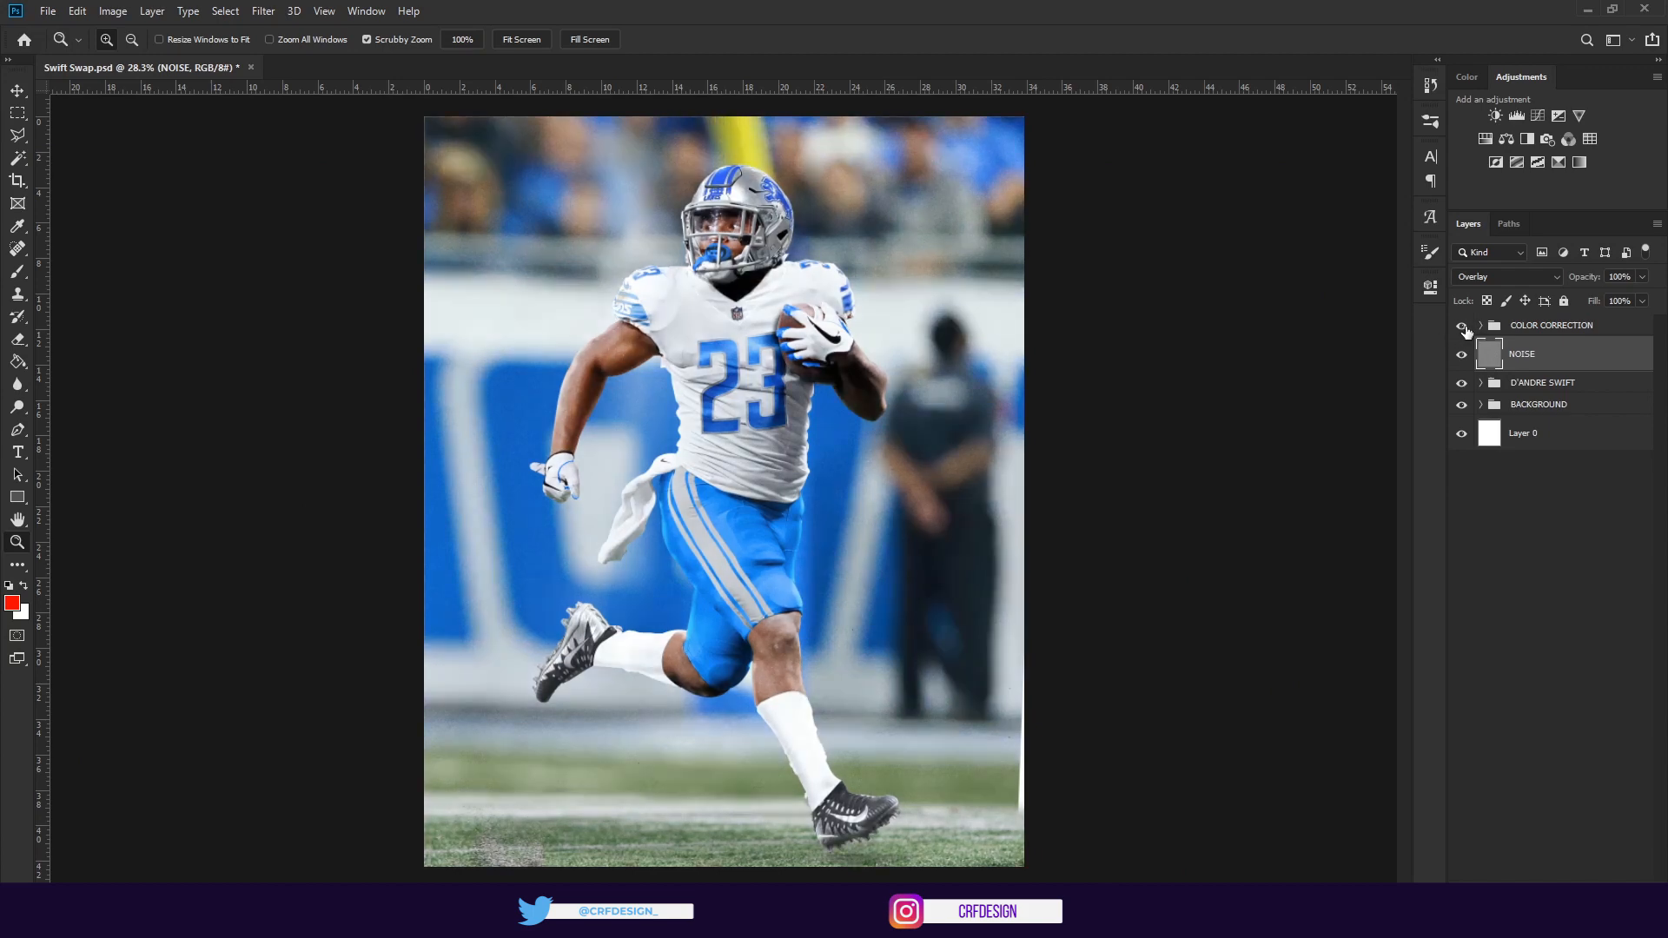
click(1481, 326)
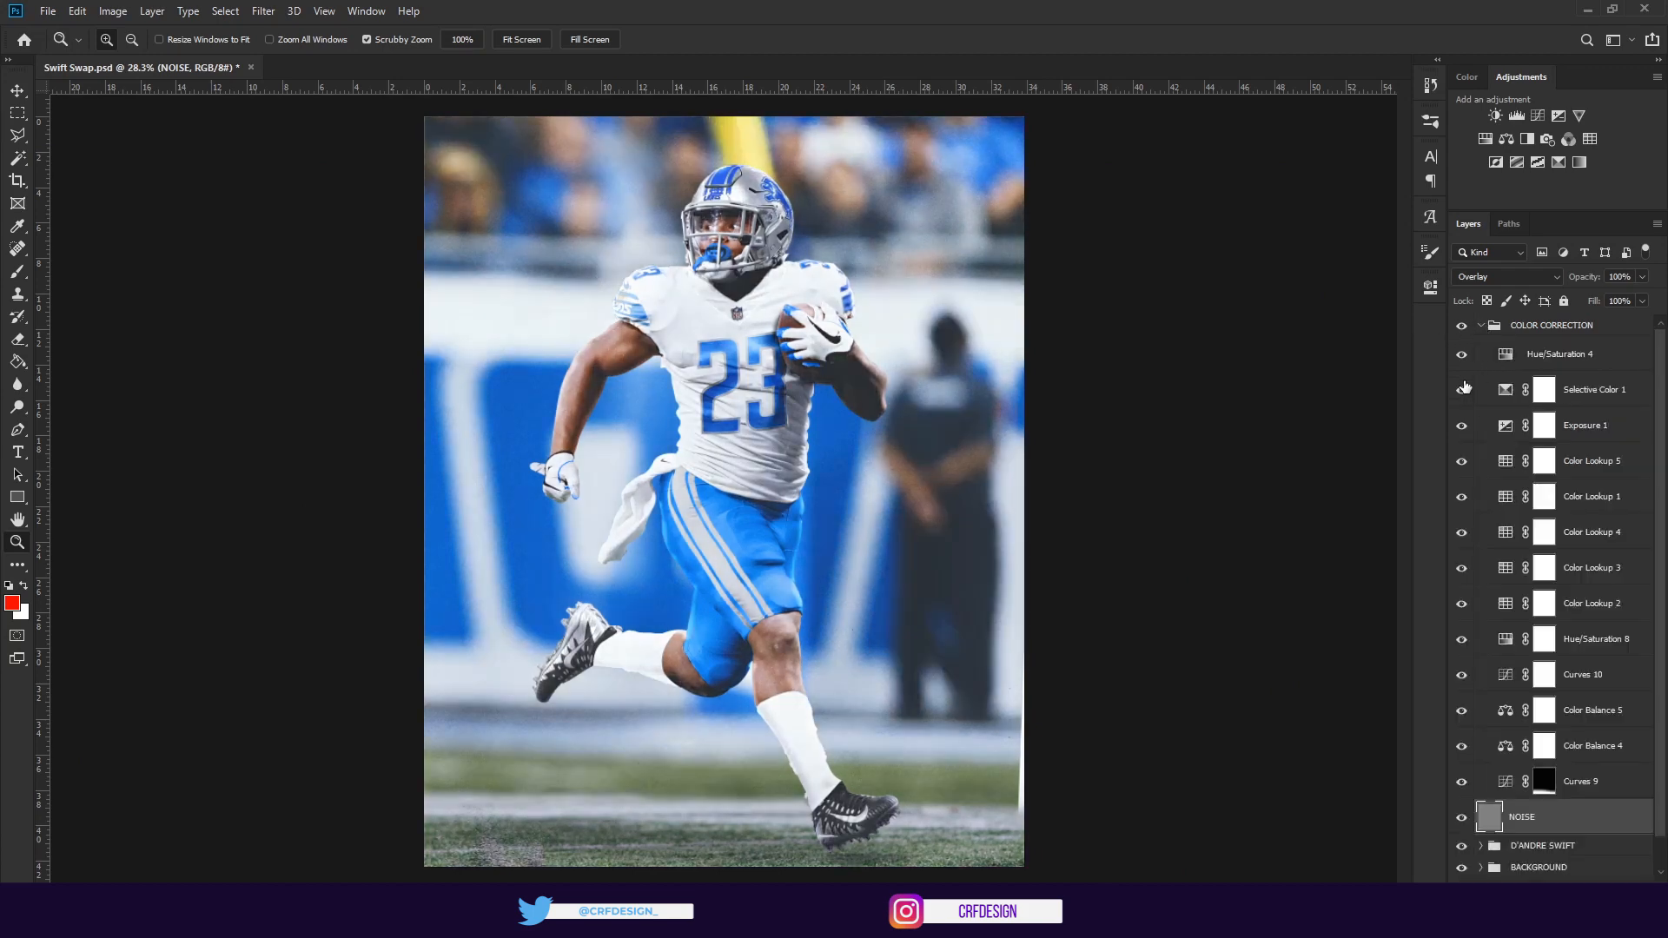
drag(1462, 357, 1464, 767)
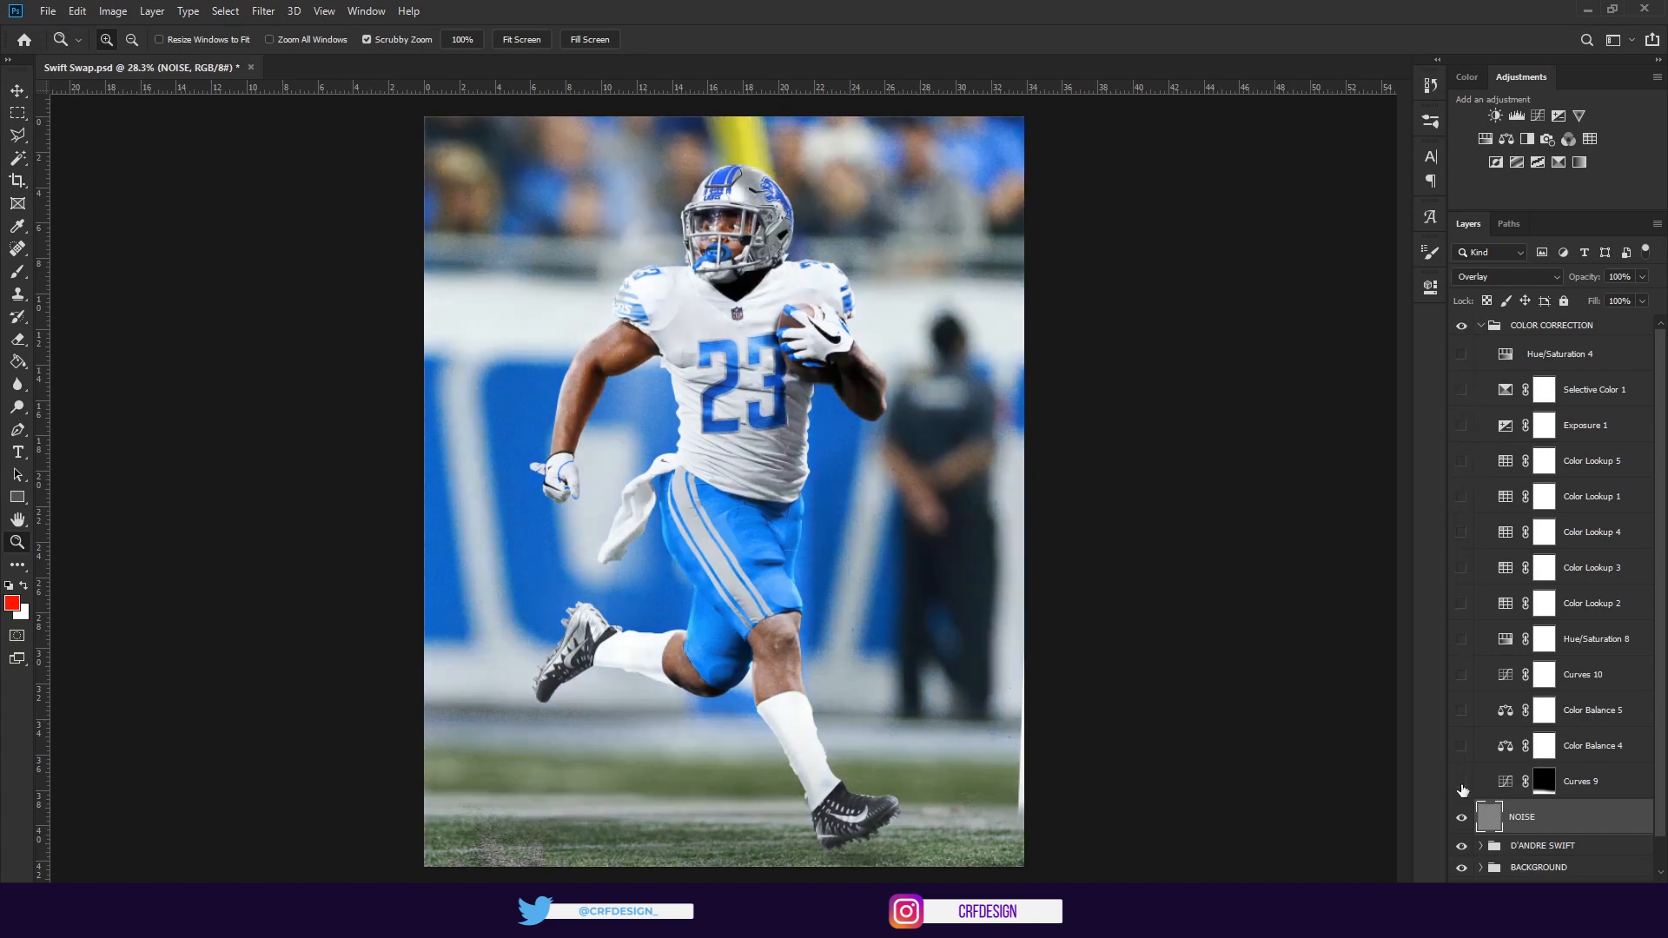
Make Curves 9 in the COLOR CORRECTION group visible, toggling it to compare its effect
click(1462, 785)
click(1462, 784)
click(1462, 785)
click(1462, 784)
Make Color Balance 4 visible, inspect its Midtones settings, and toggle it to compare the color shift
click(1461, 747)
double_click(1504, 751)
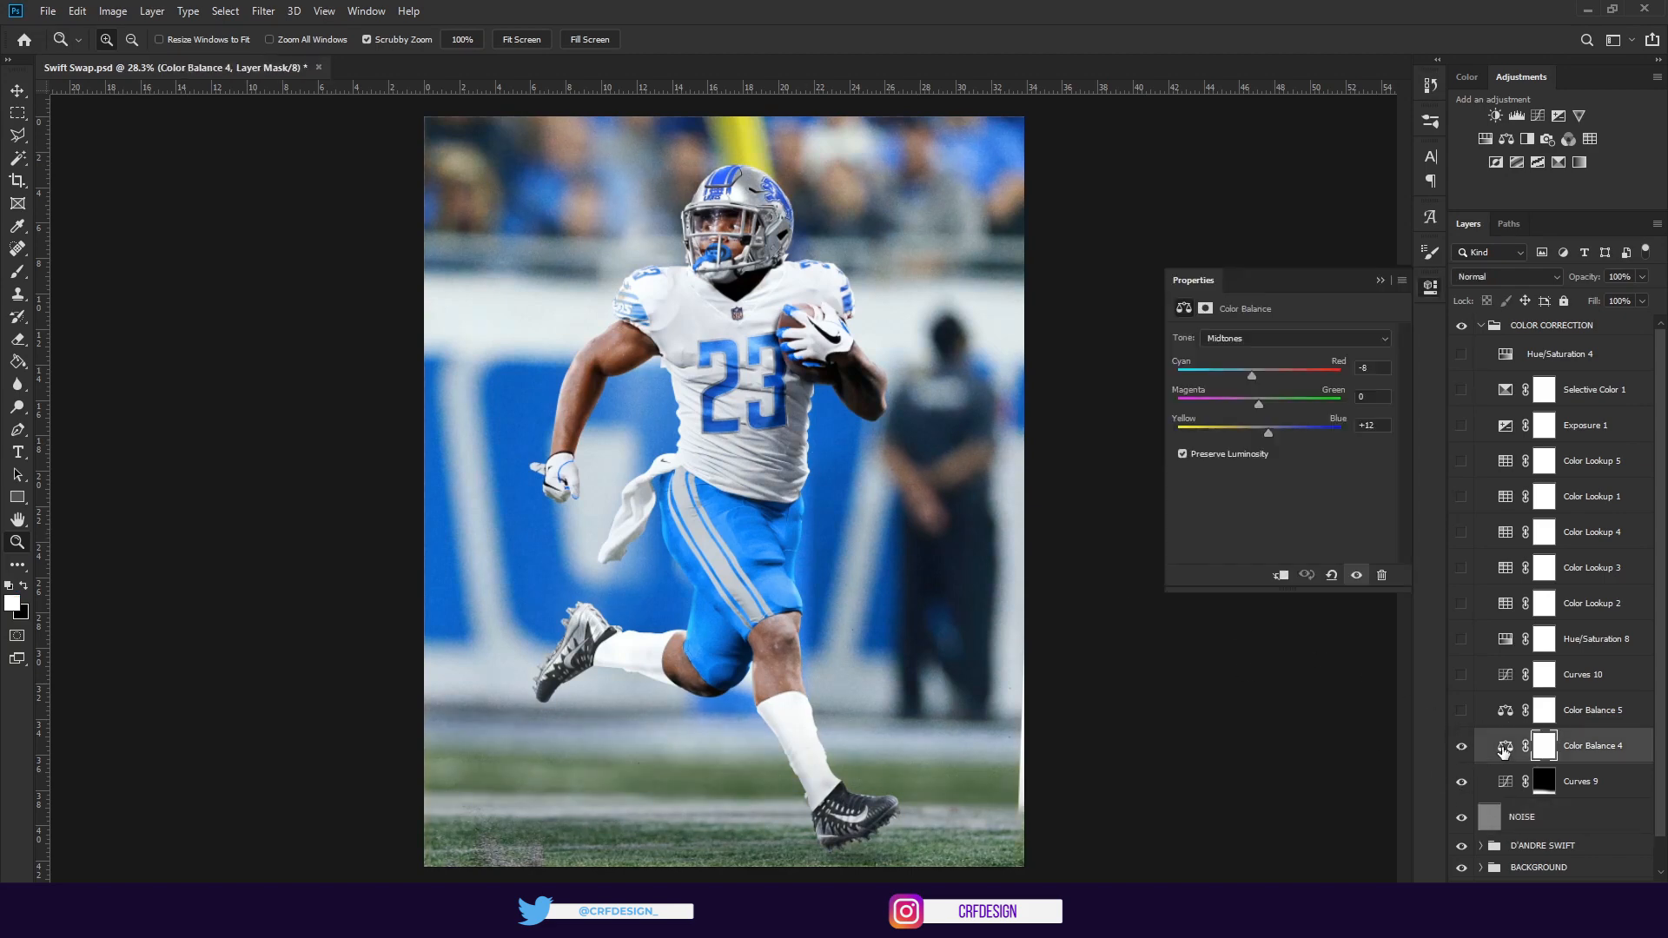
click(1379, 280)
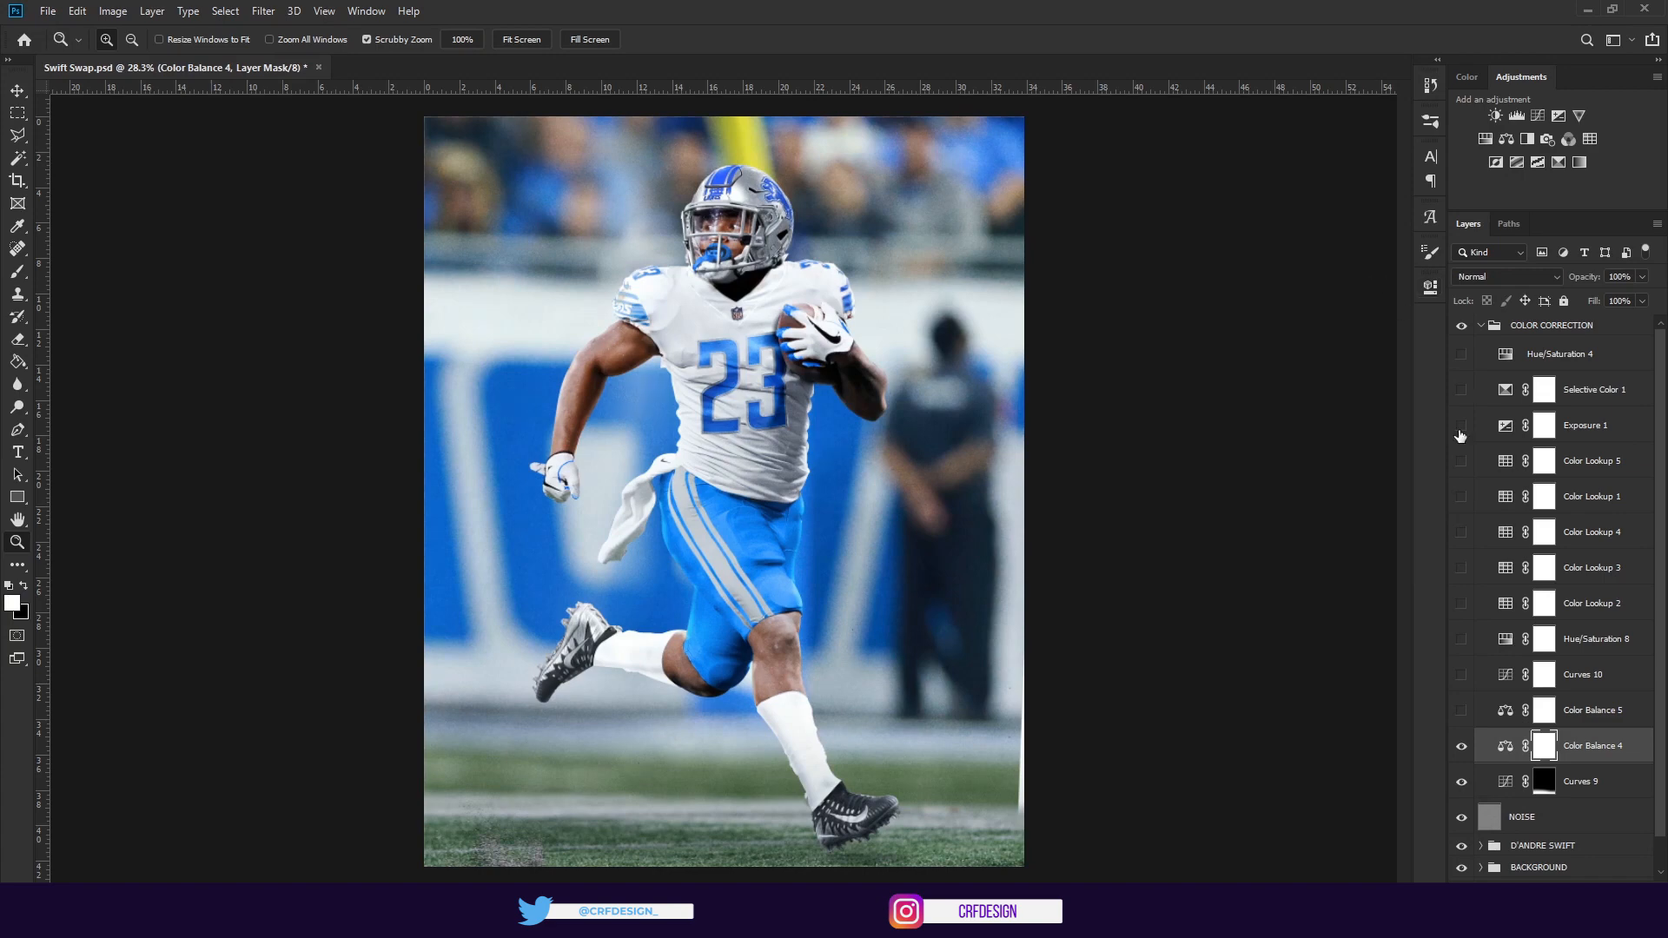
click(1461, 747)
click(1461, 747)
click(1461, 749)
click(1461, 749)
Make Color Balance 5 and Curves 10 visible, inspect the Curves 10 curve, and toggle that adjustment to compare its effect
click(1513, 680)
click(1462, 675)
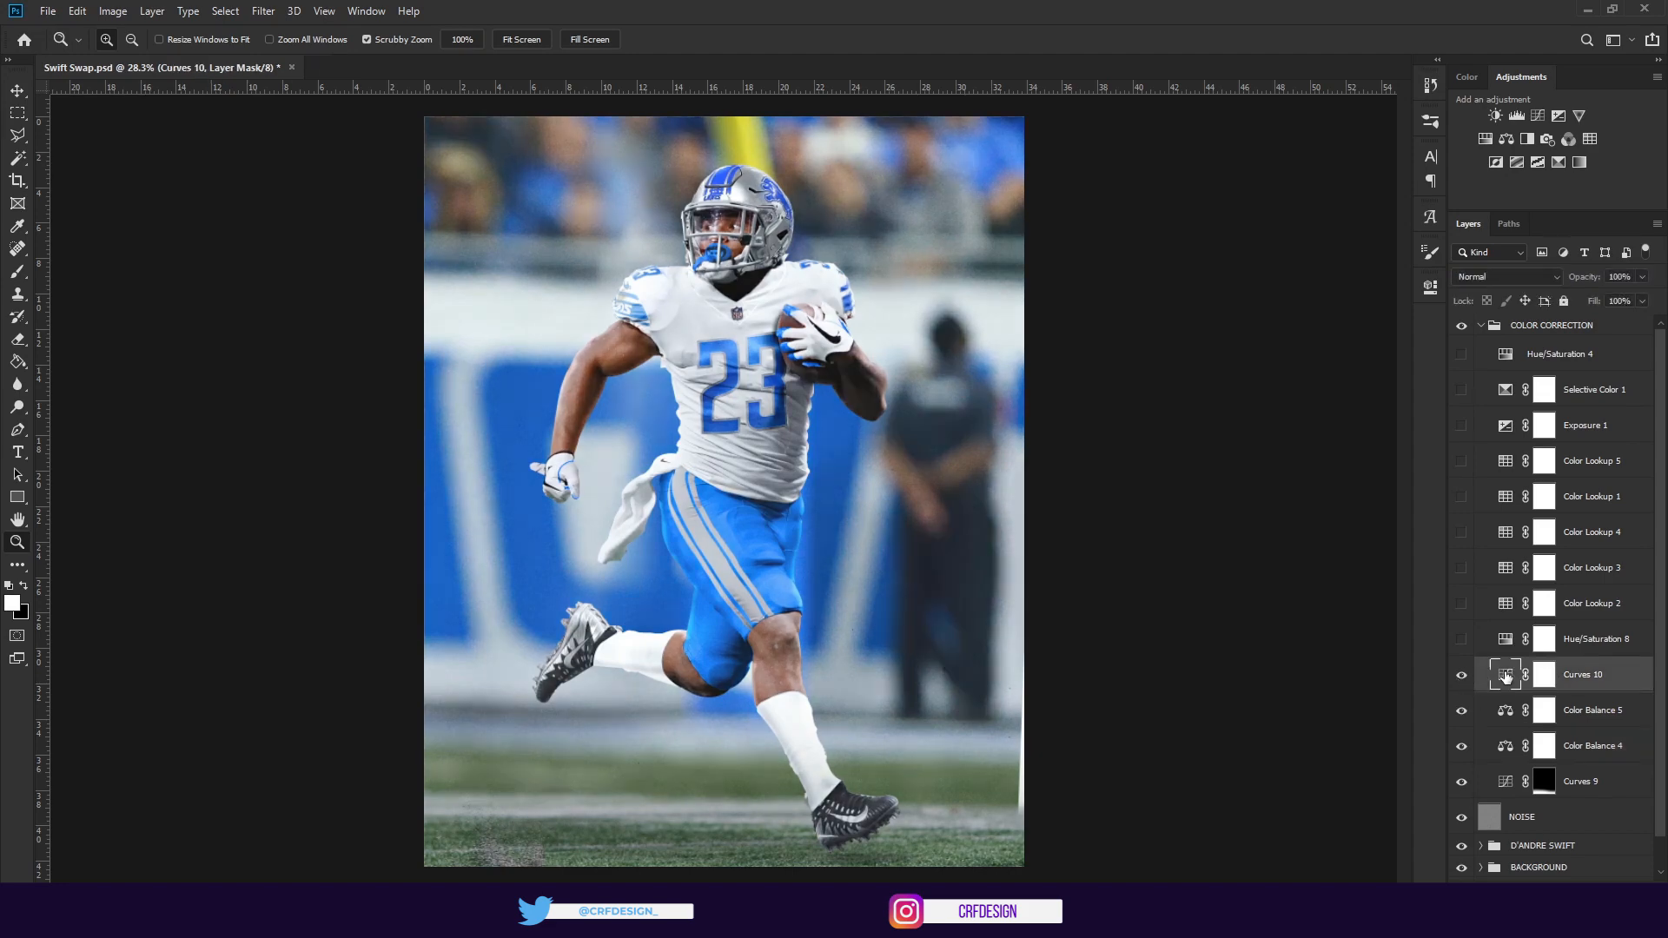
double_click(1505, 677)
click(1214, 534)
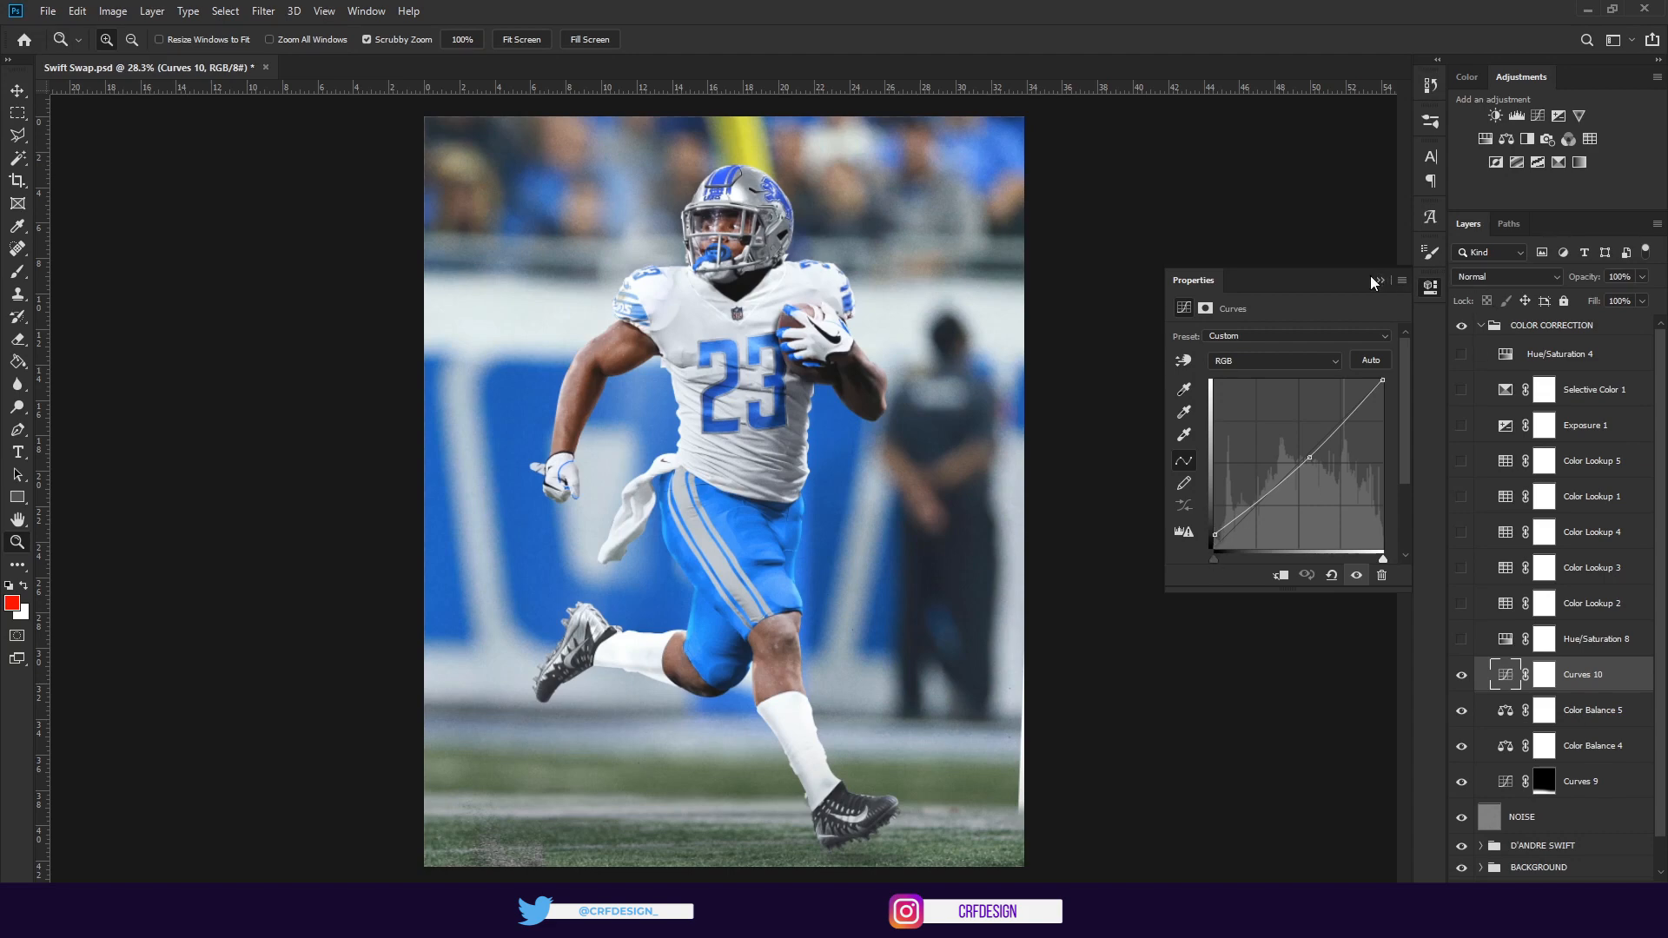
click(1461, 675)
click(1462, 675)
click(1461, 675)
click(1461, 675)
click(1379, 278)
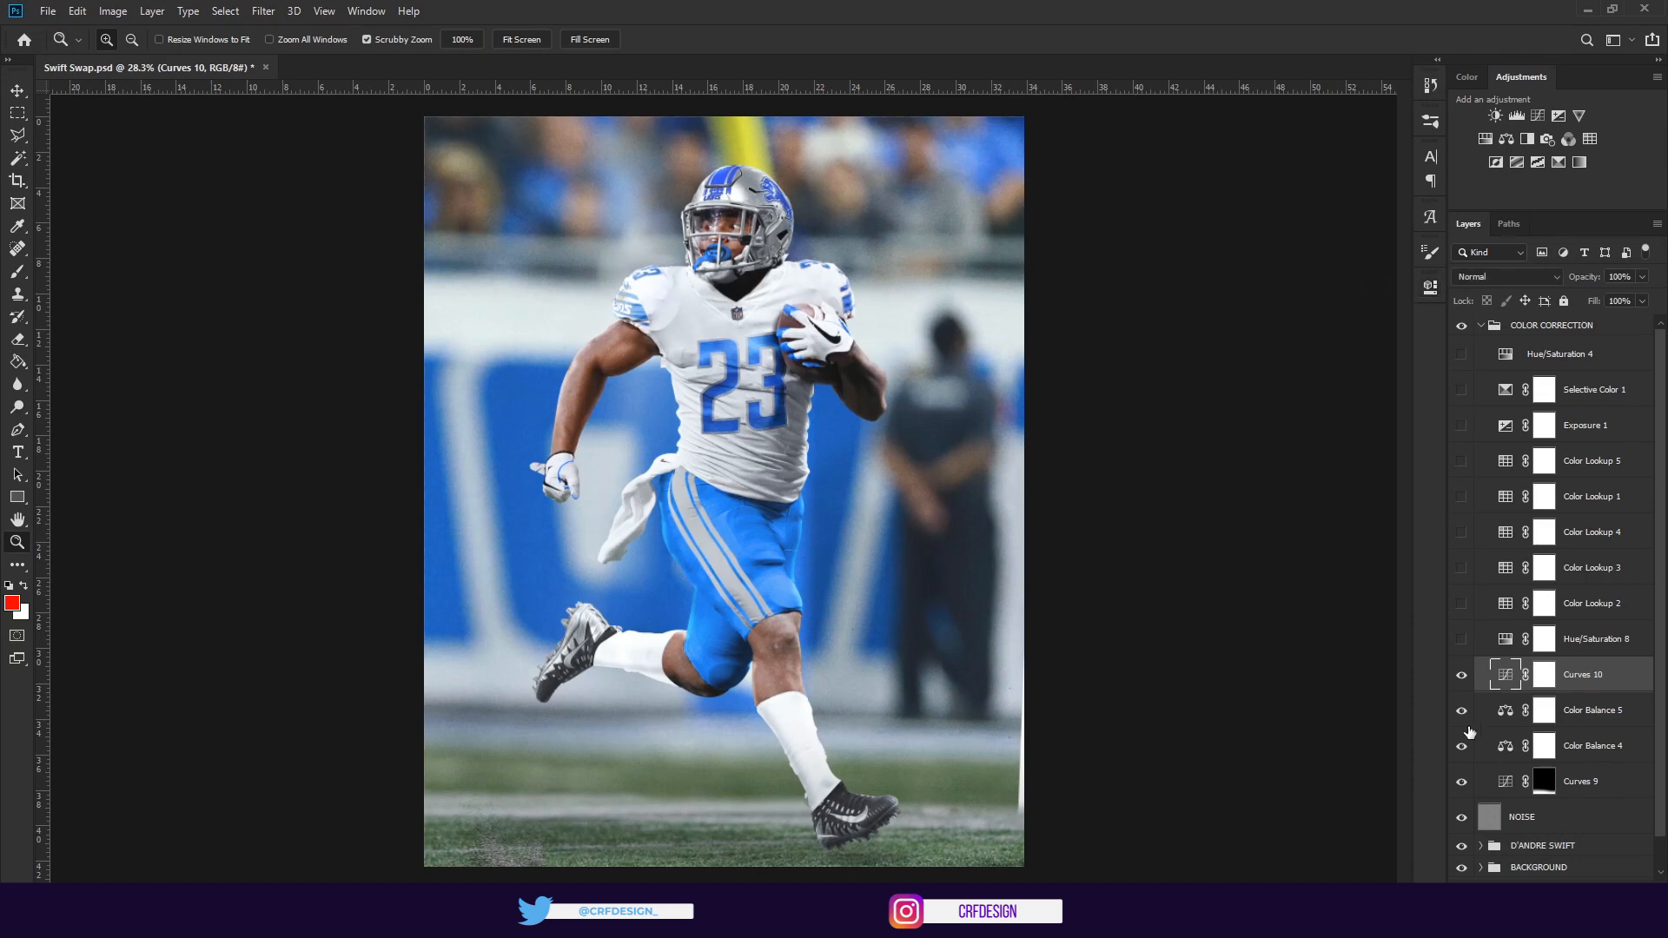
Make Hue/Saturation 8 and Color Lookup 2 visible, opening the settings of each
double_click(1503, 640)
click(1380, 279)
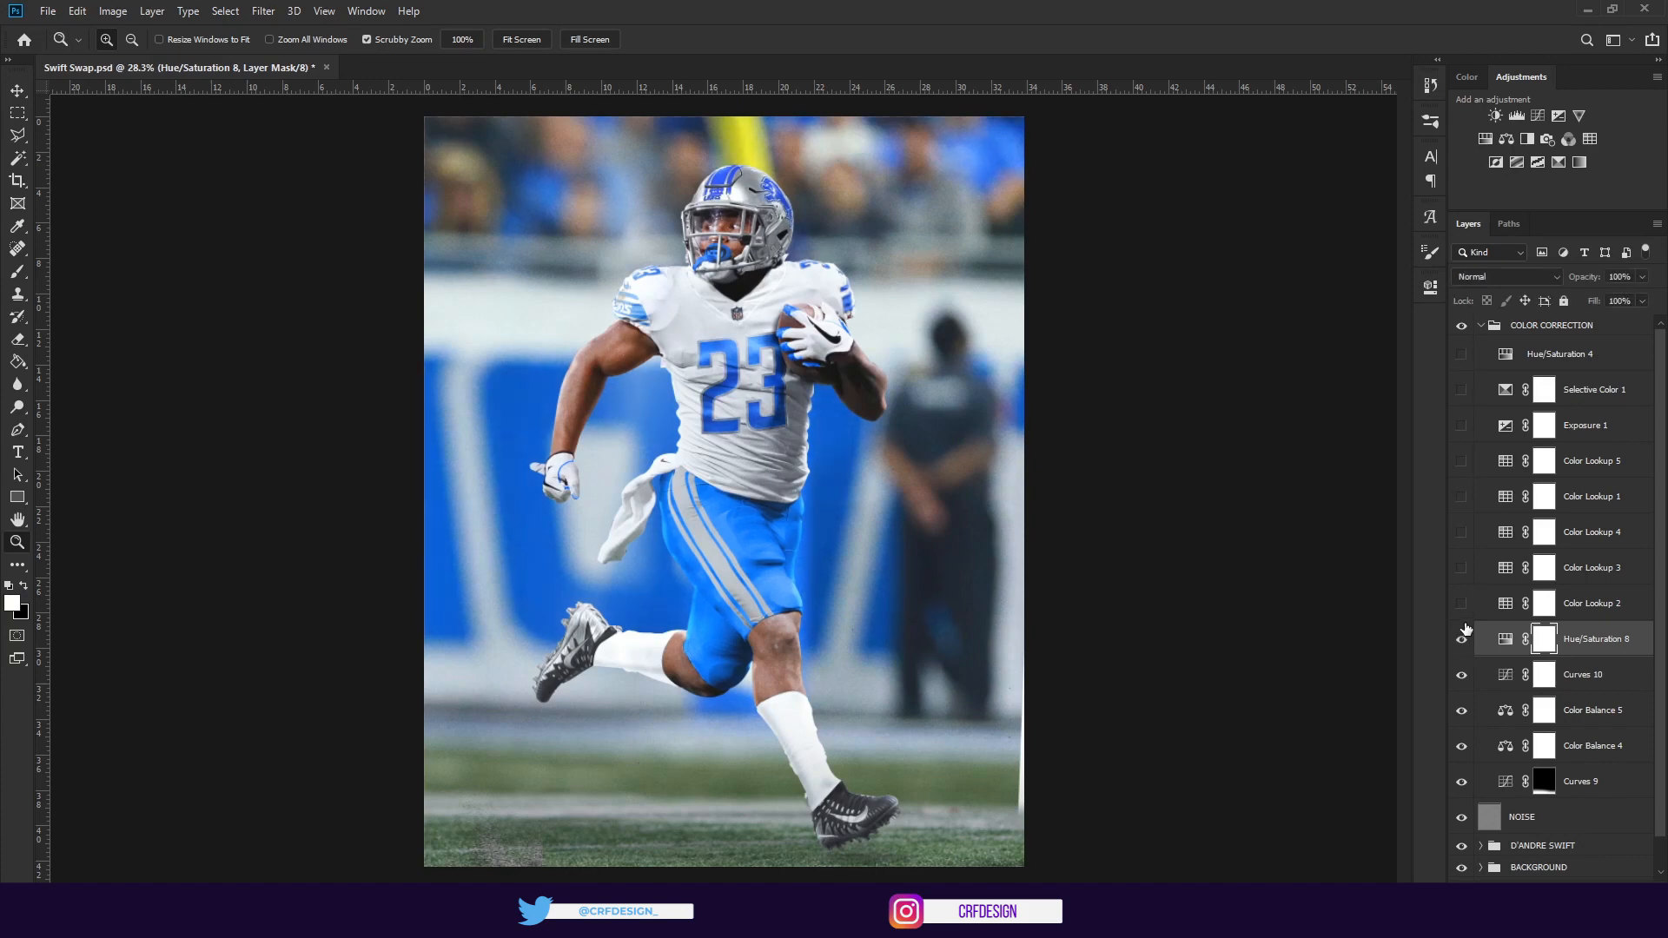
double_click(1505, 603)
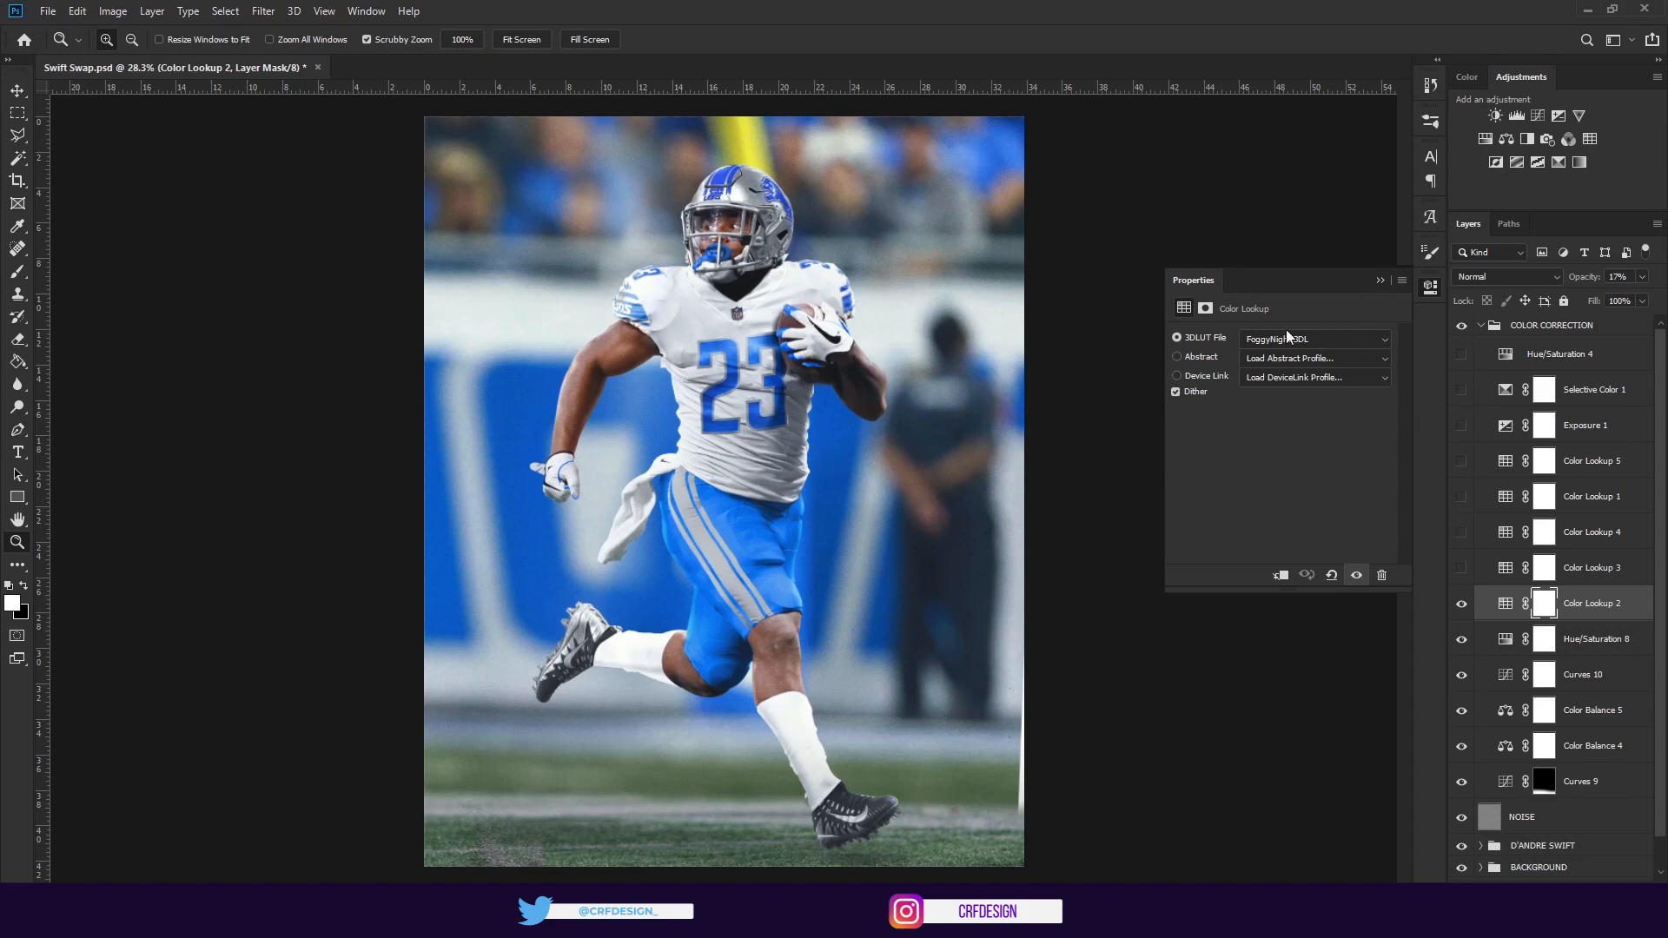
Make Color Lookup 3 visible in the COLOR CORRECTION group and open its 3DLUT settings
click(1460, 568)
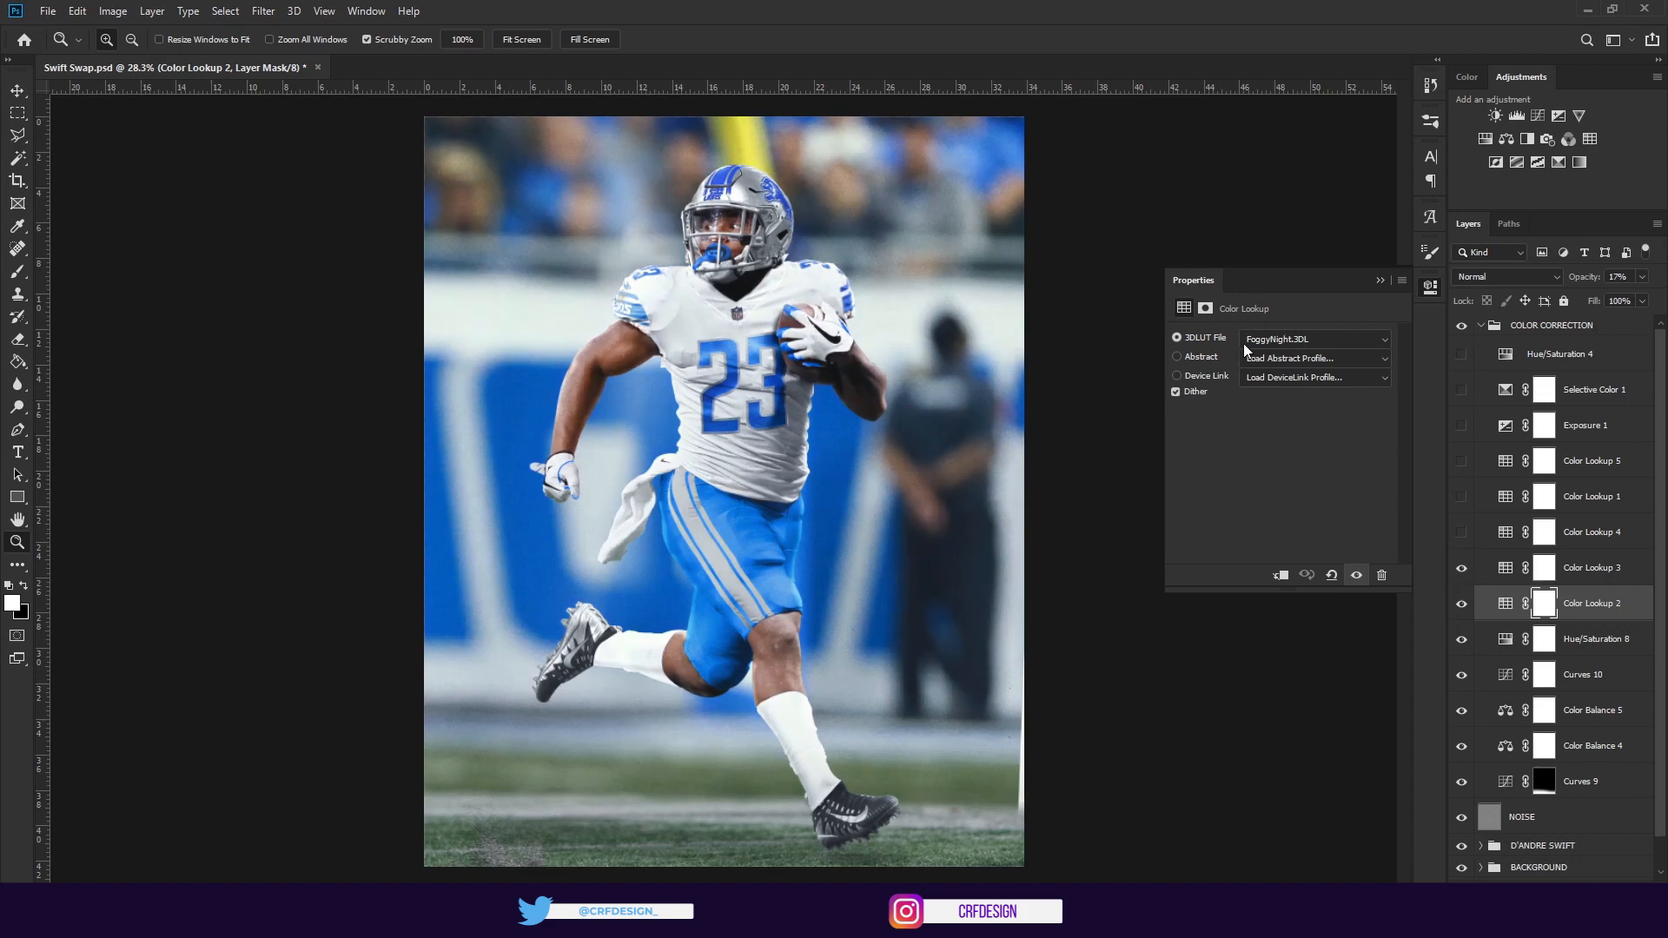
click(1505, 569)
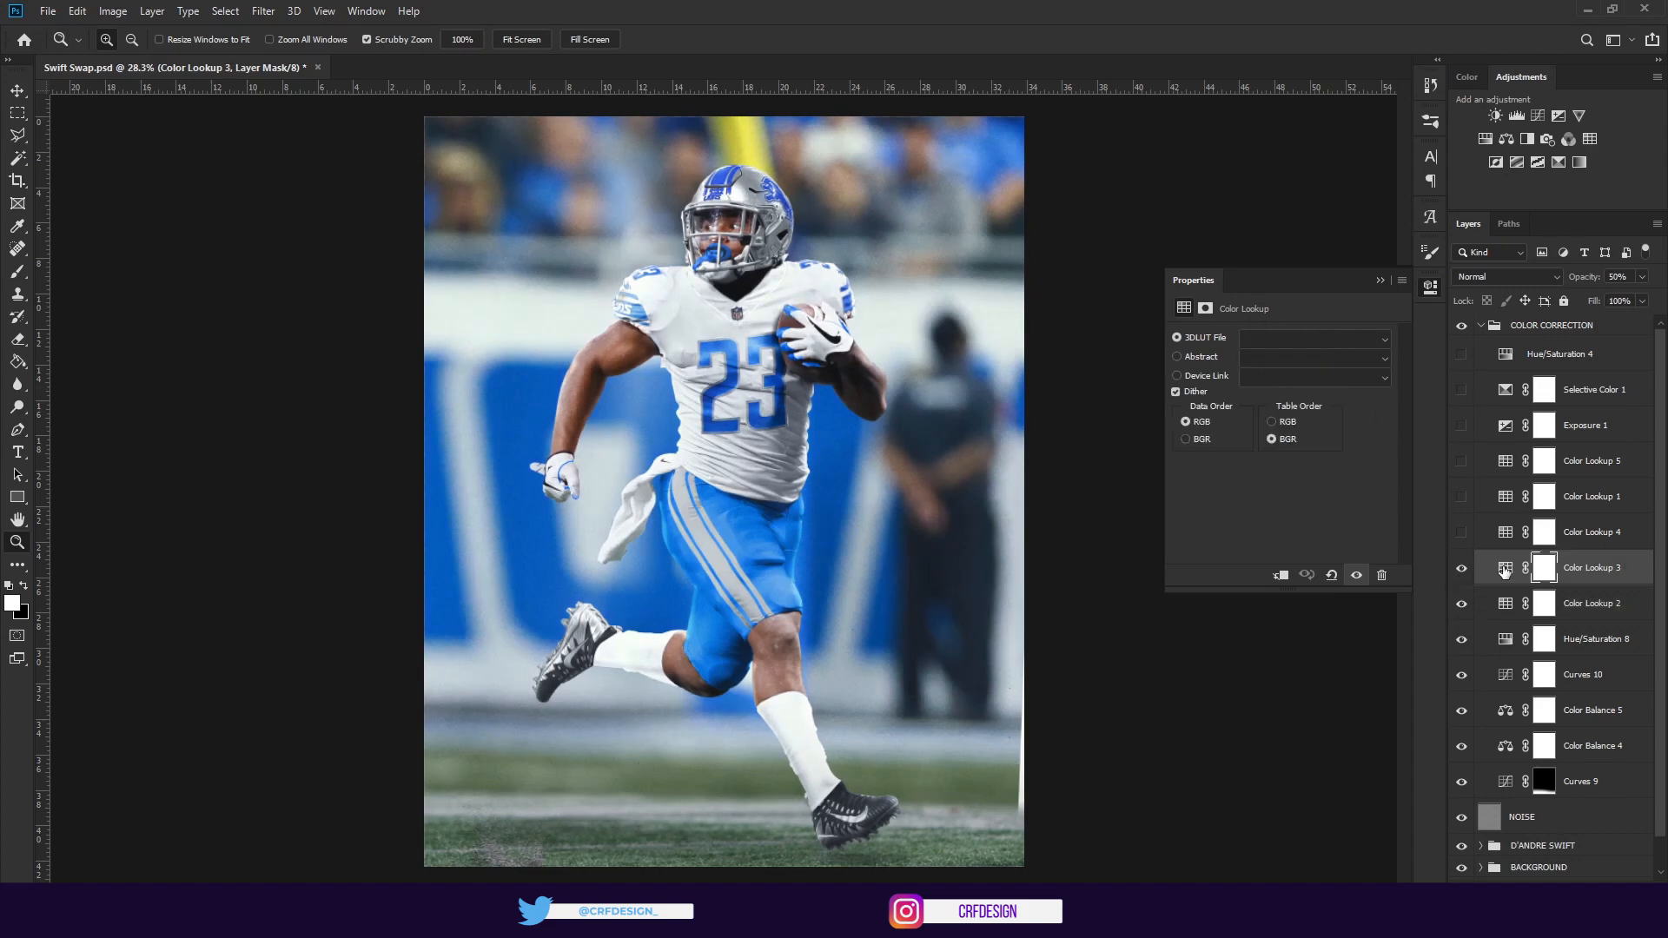
click(1502, 569)
Make Color Lookup 4, Color Lookup 1 and Color Lookup 5 visible, opening the settings of each
click(1462, 532)
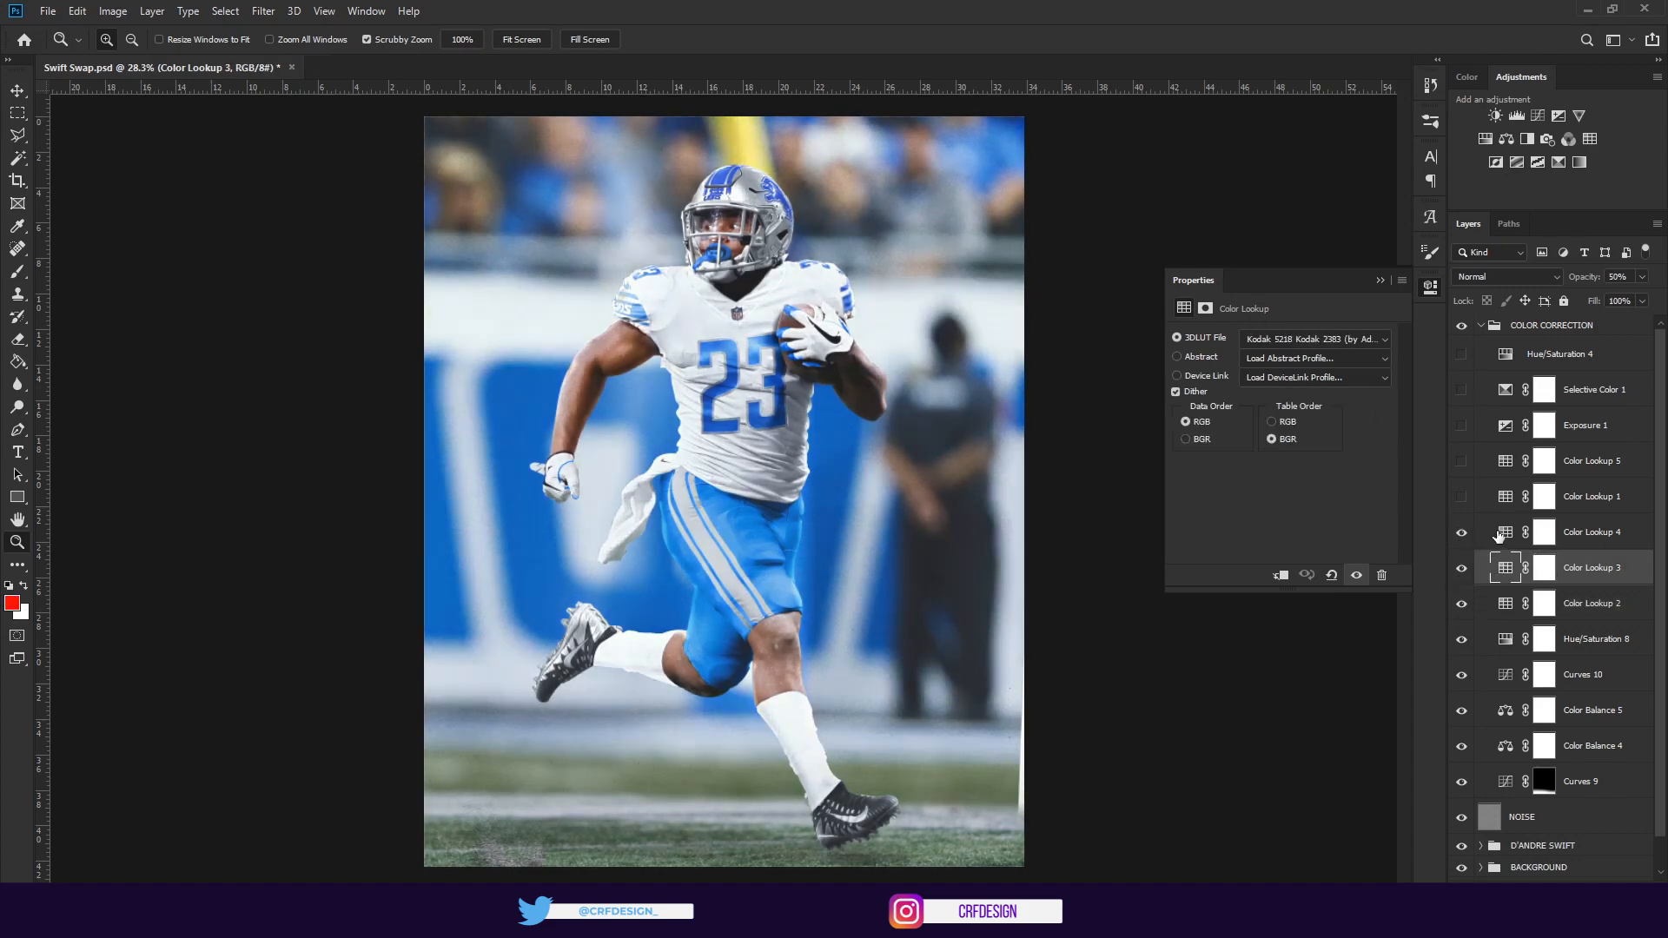
click(1498, 536)
click(1461, 496)
click(1509, 499)
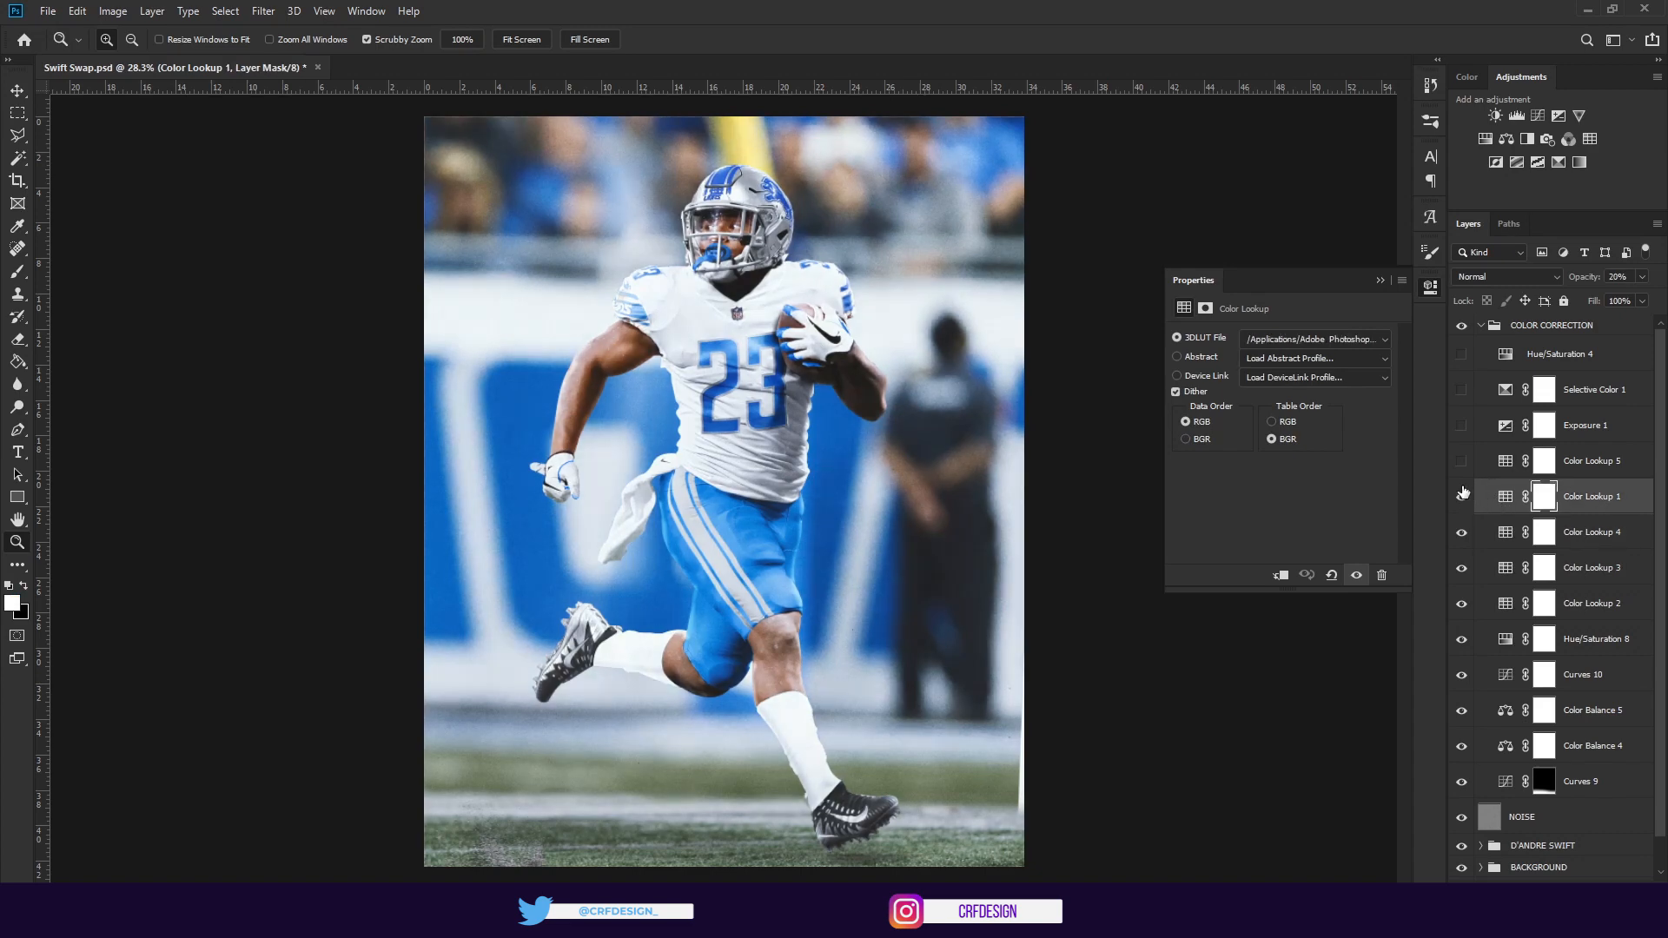
click(1503, 465)
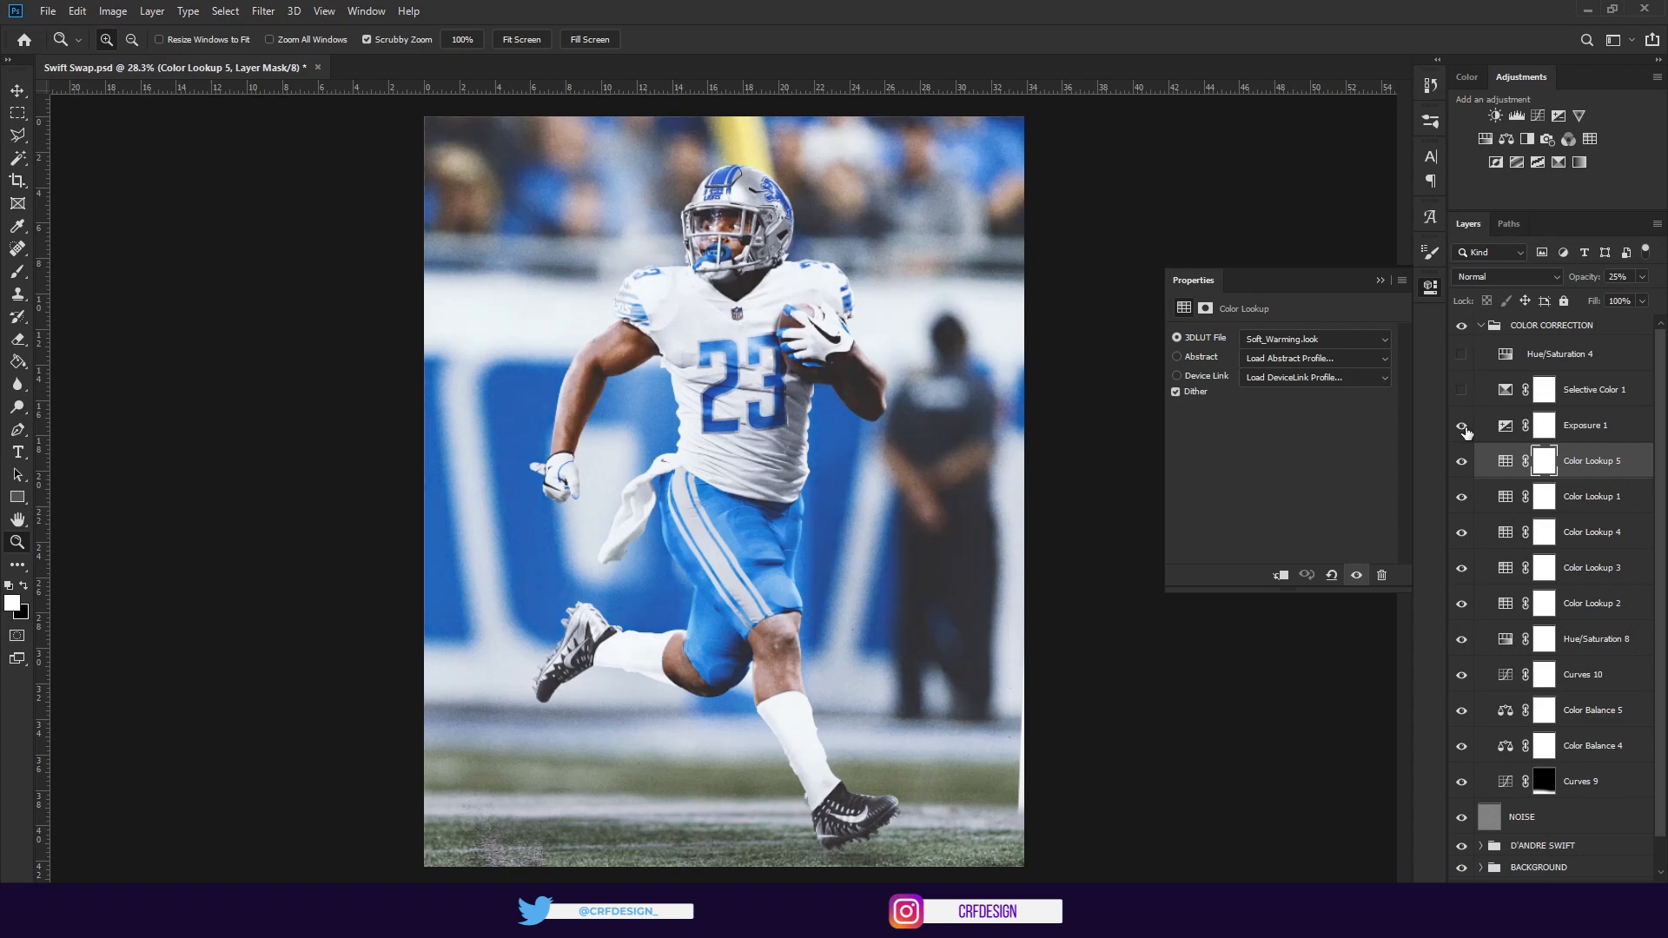
Make Exposure 1 visible, inspect its Offset and Gamma Correction settings, and toggle the layer to compare its effect
click(1502, 428)
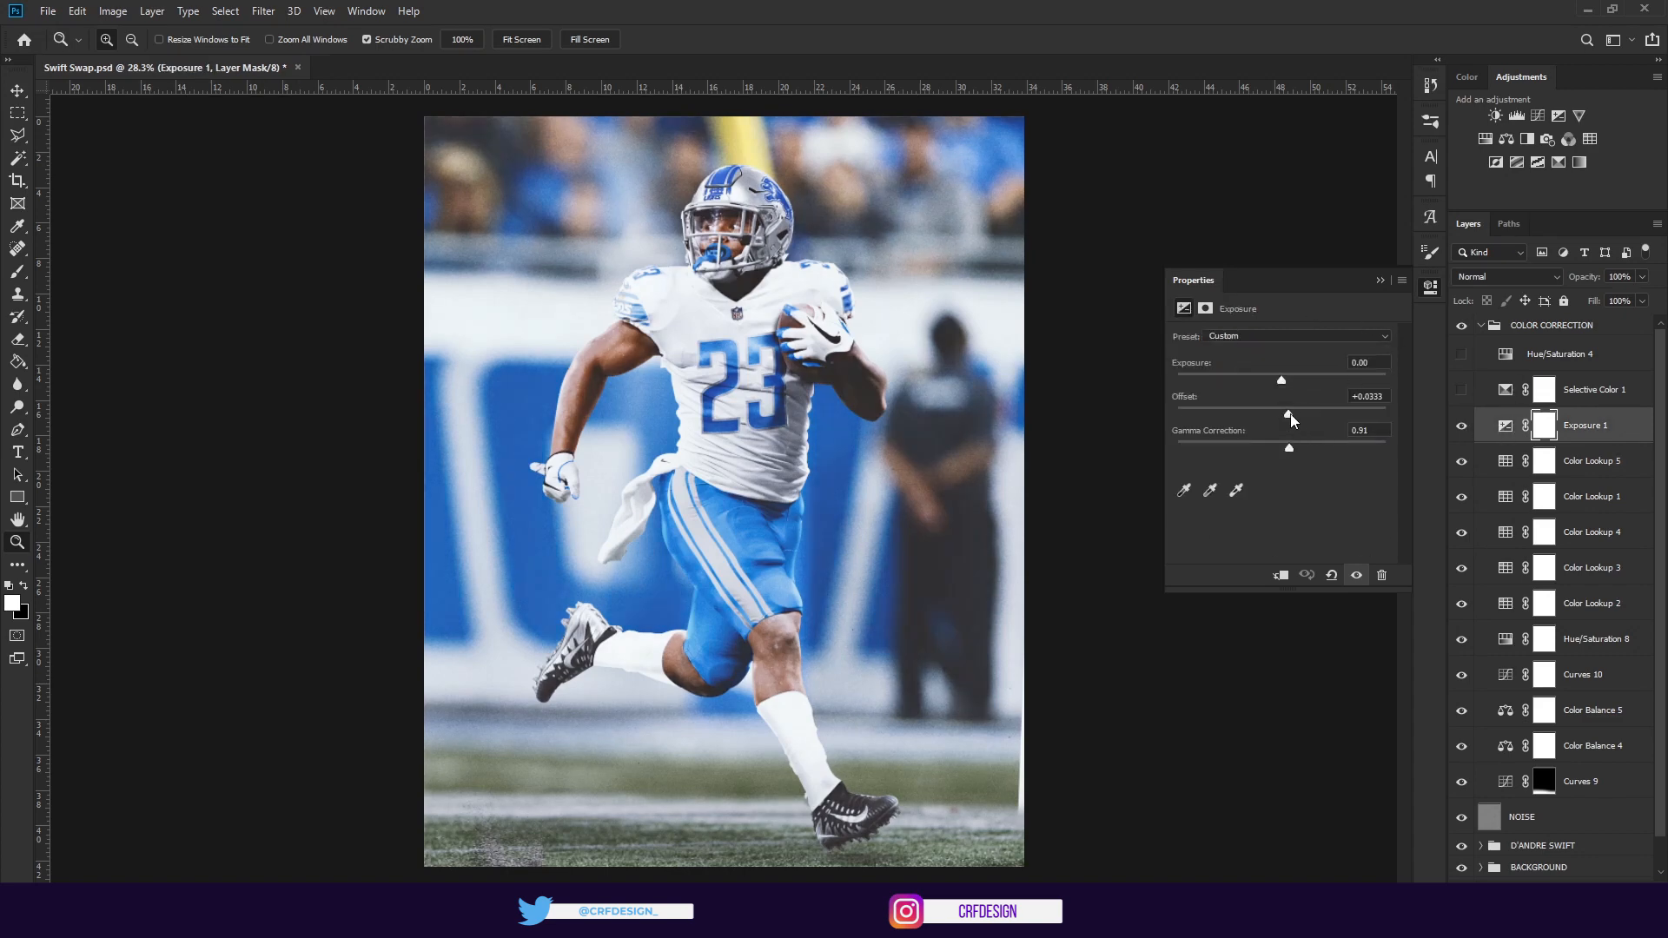
drag(1289, 415, 1288, 415)
click(1381, 280)
click(1462, 427)
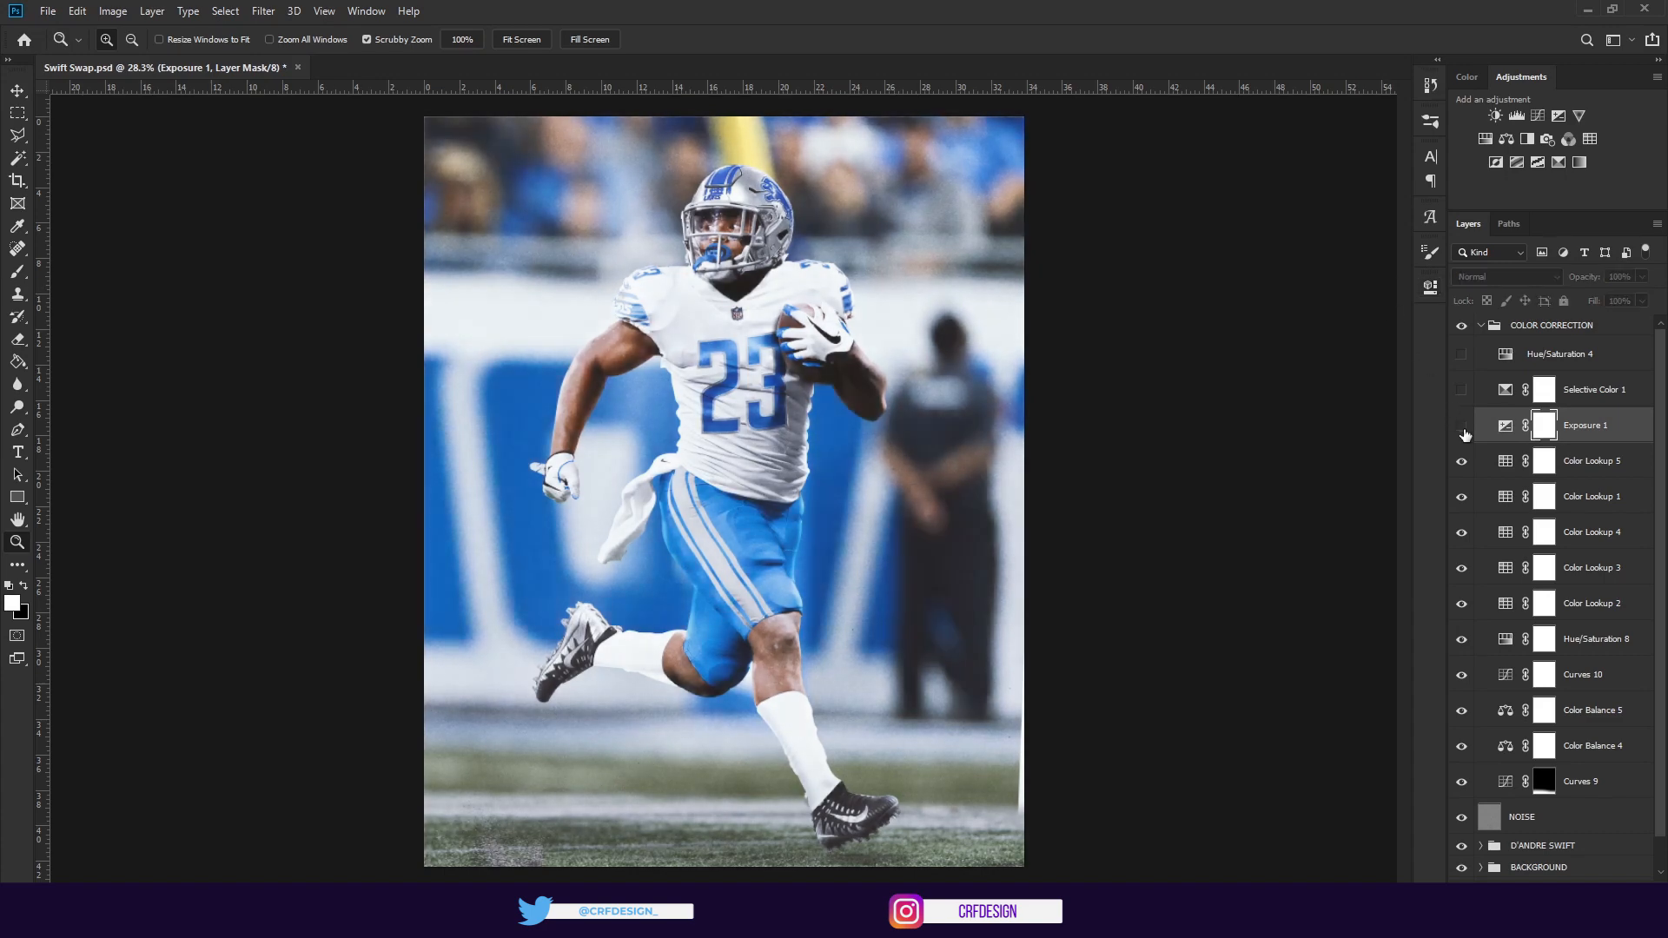
click(1462, 426)
Make Selective Color 1 visible and inspect its adjustment values for the Blacks
mouse_move(956, 486)
mouse_down()
mouse_move(1002, 504)
mouse_move(958, 506)
mouse_up()
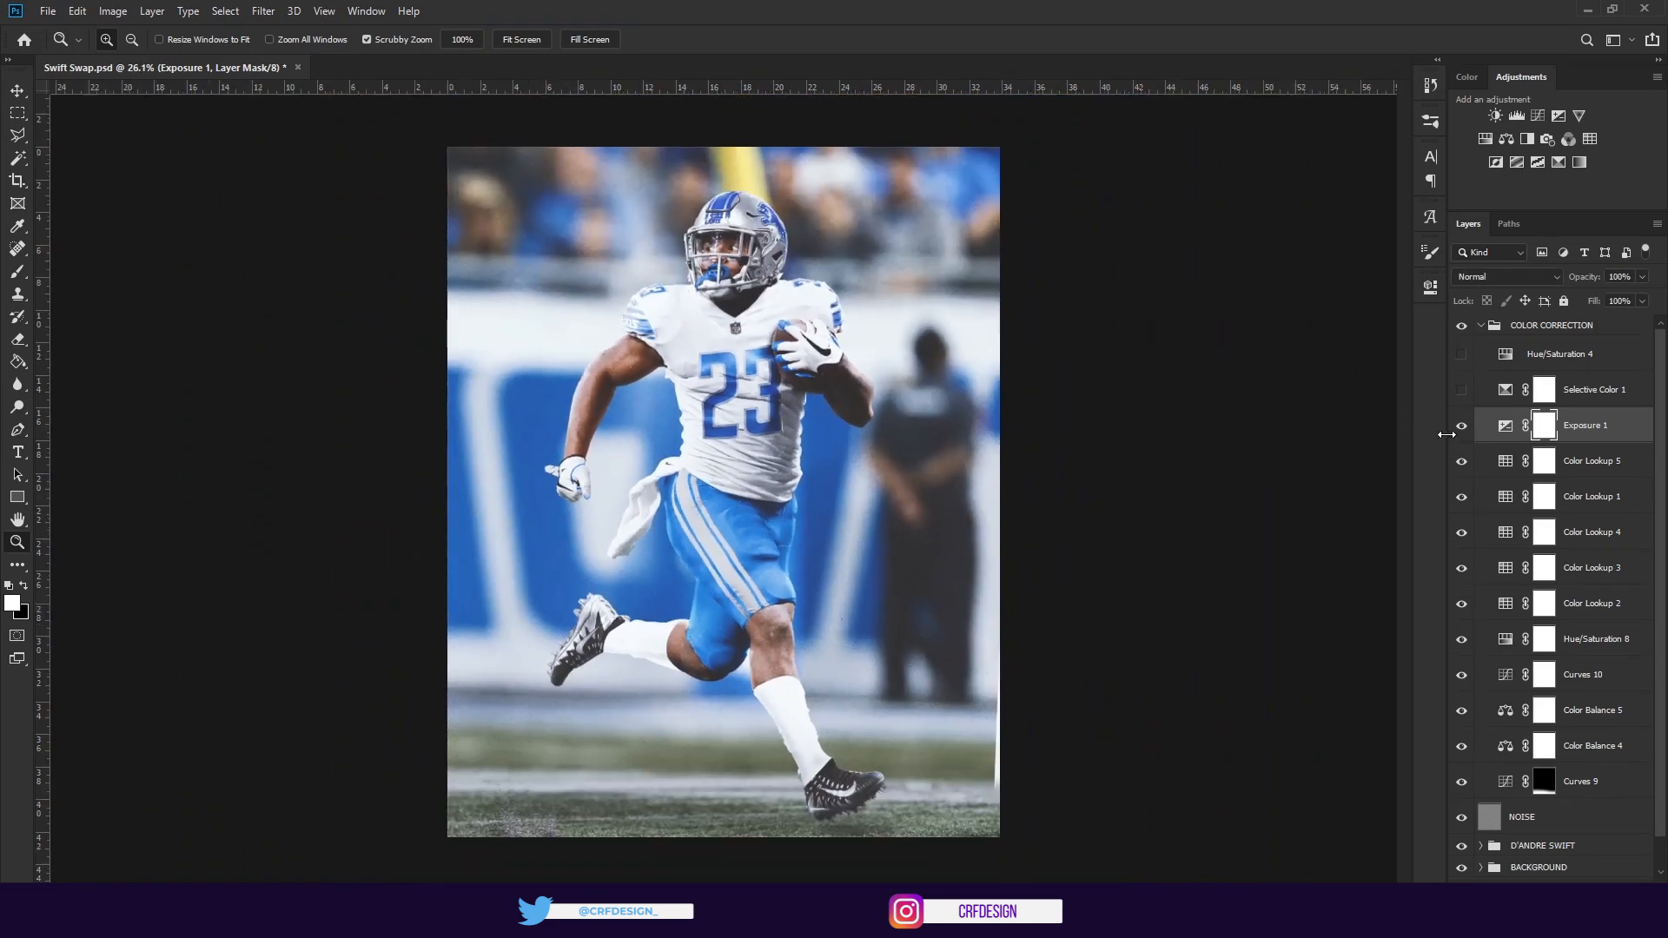
double_click(1505, 390)
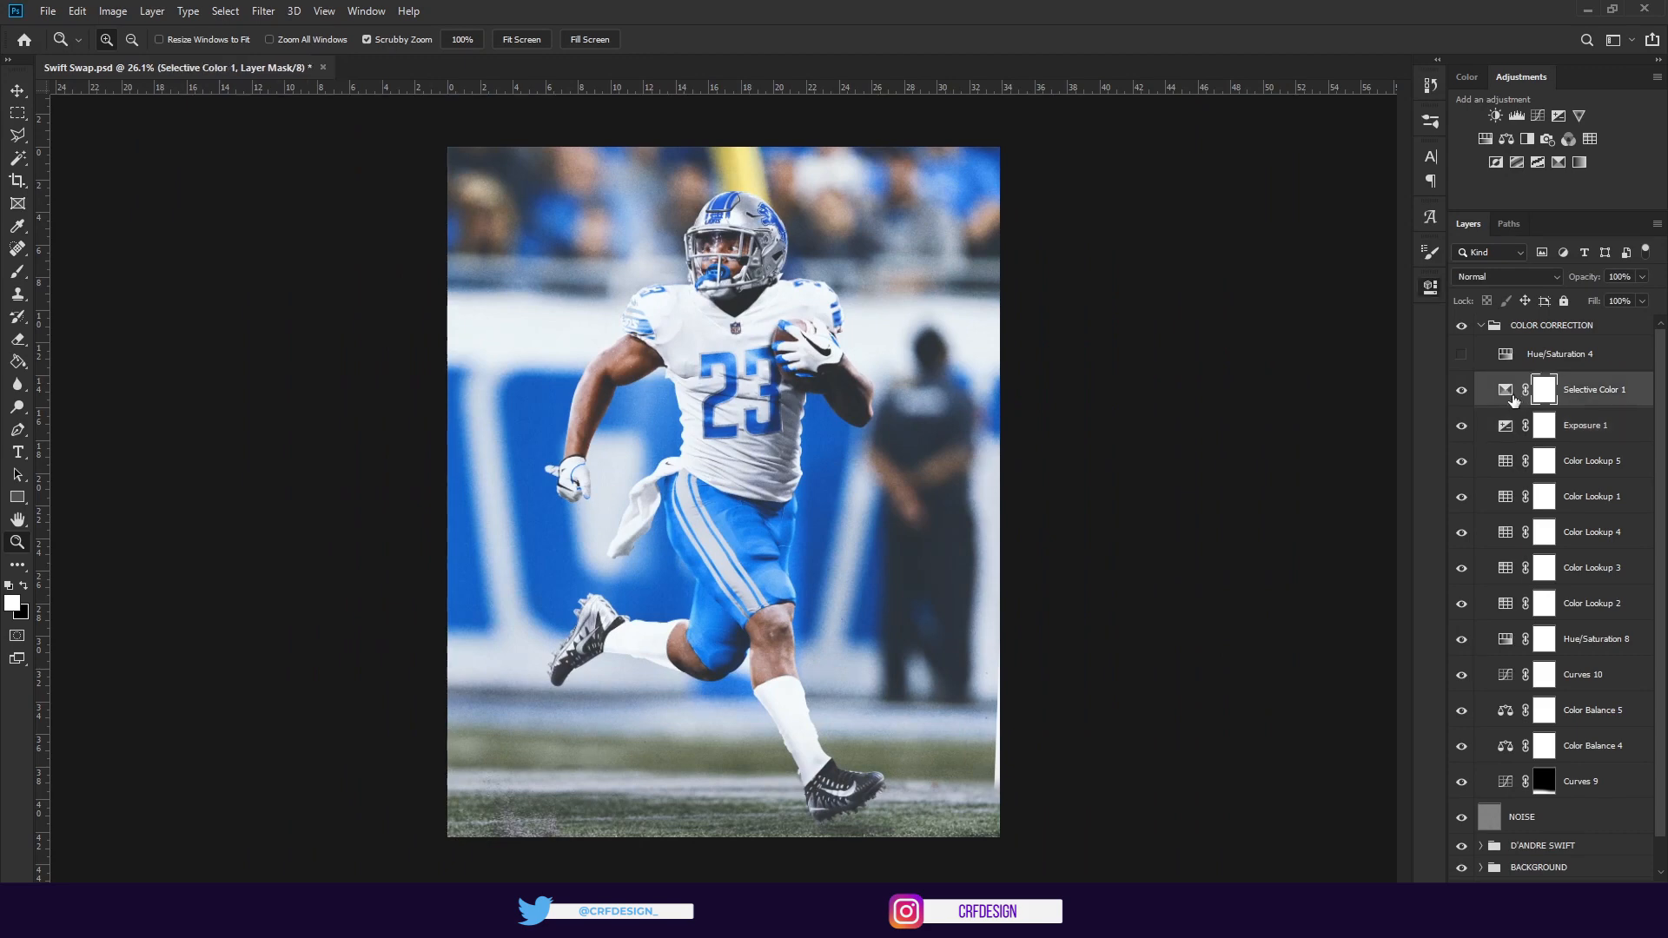
click(1264, 354)
click(1242, 482)
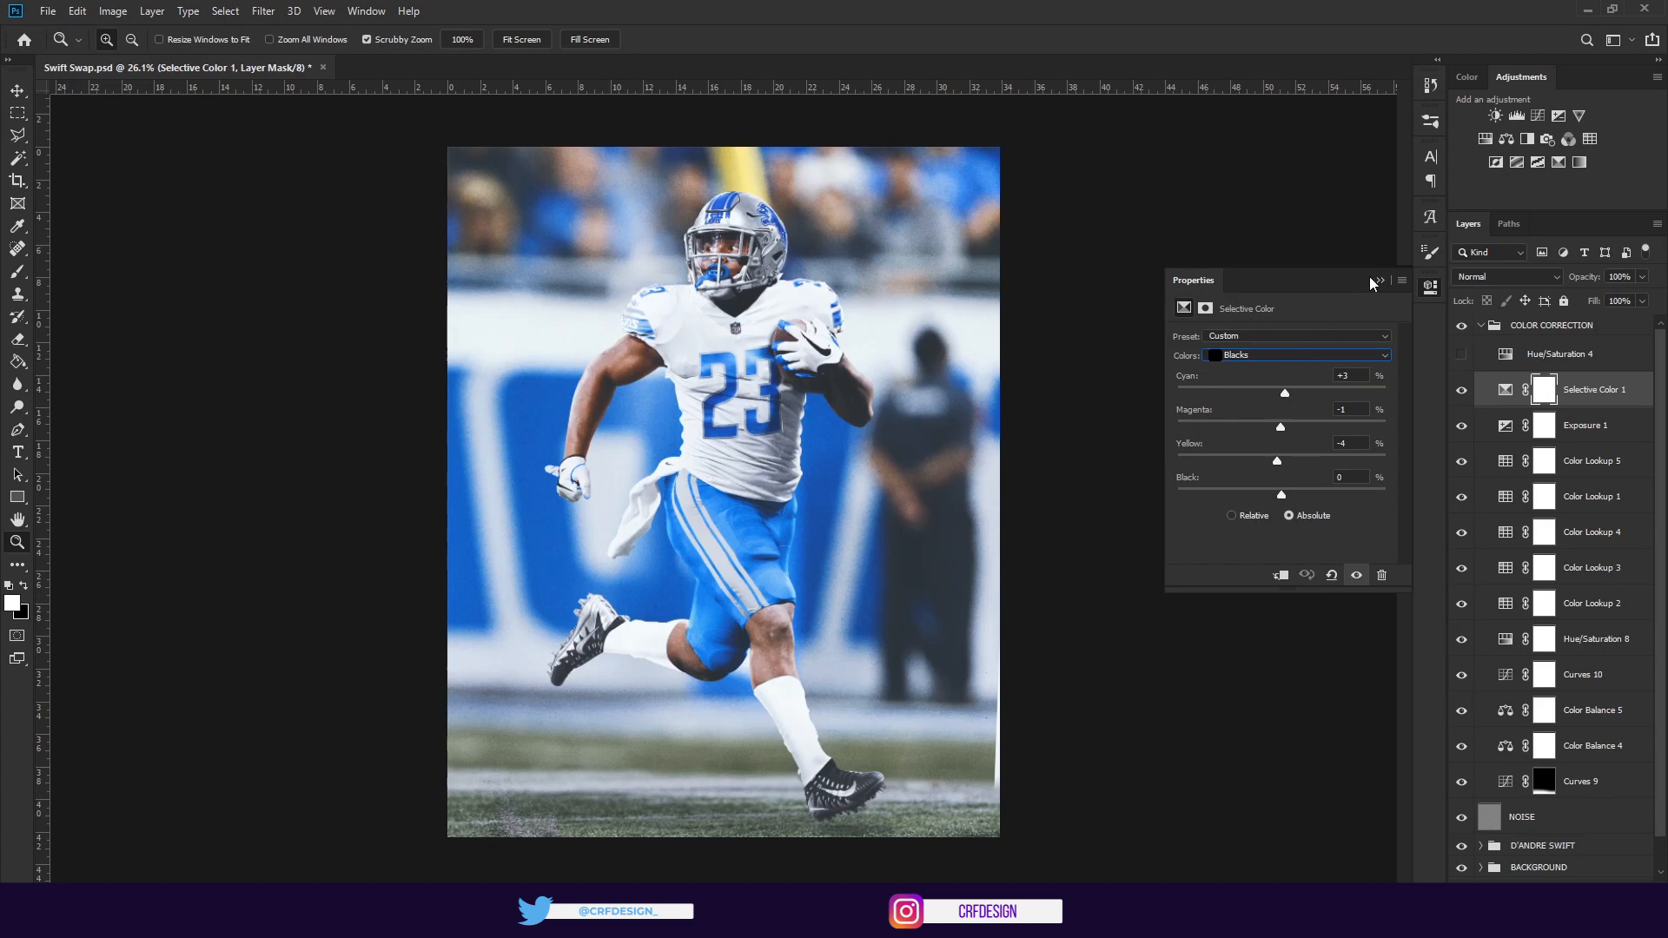
key(ctrl+0)
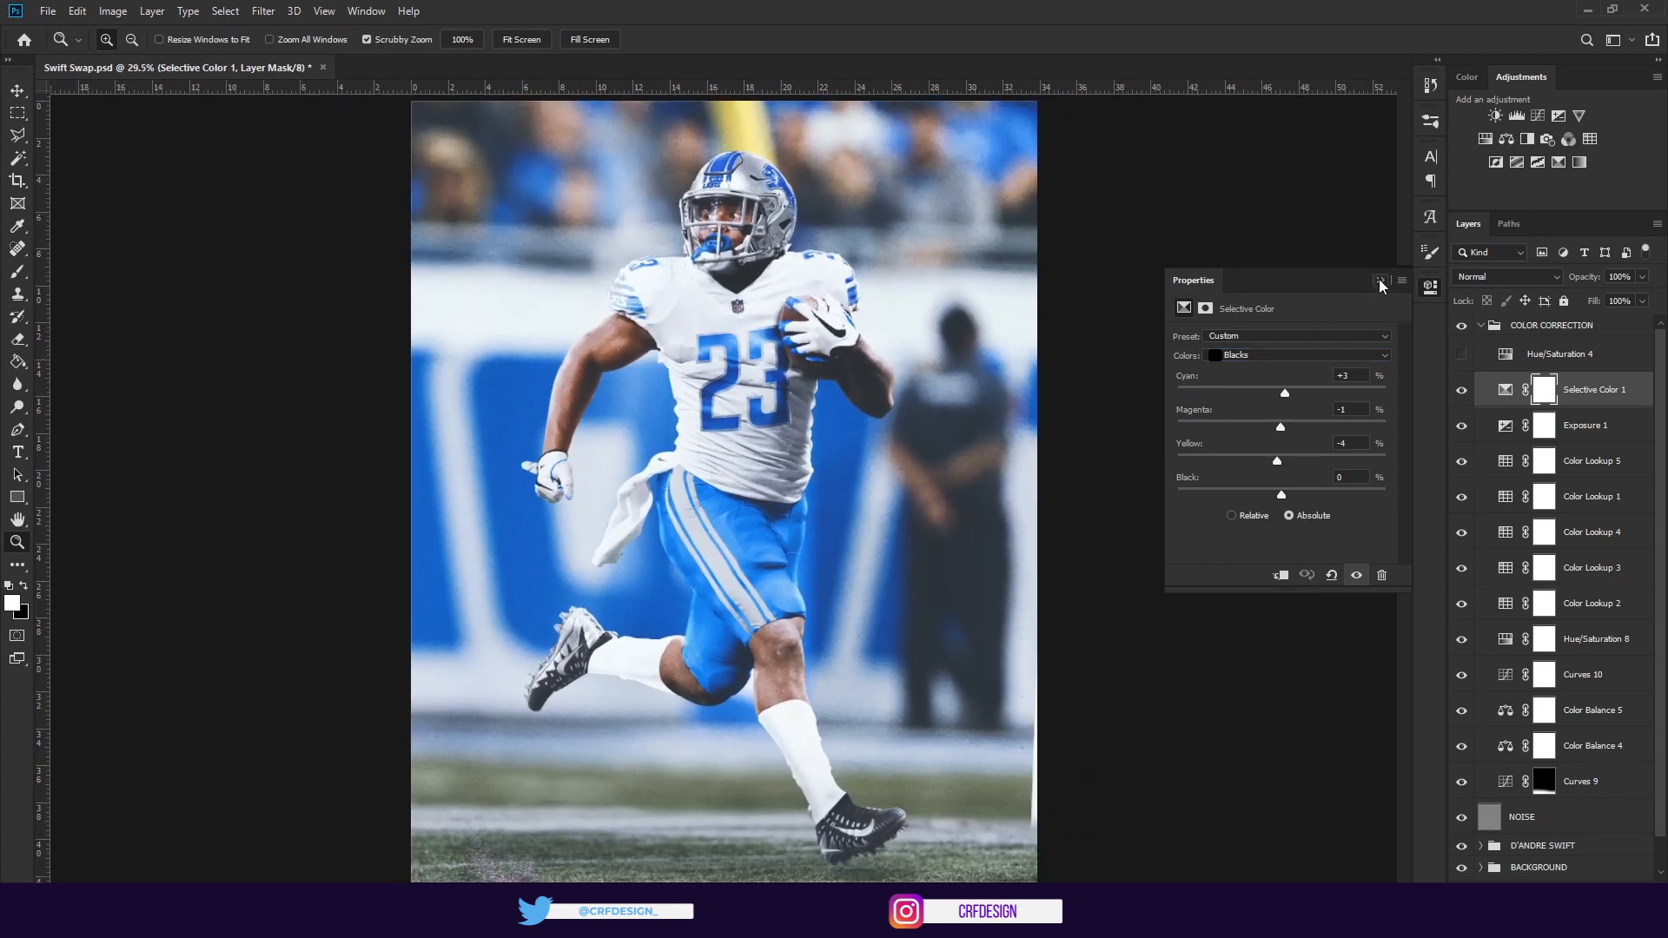
click(1380, 281)
Make Hue/Saturation 4 visible, inspect its Yellows settings, and toggle the layer to compare its effect
click(1461, 354)
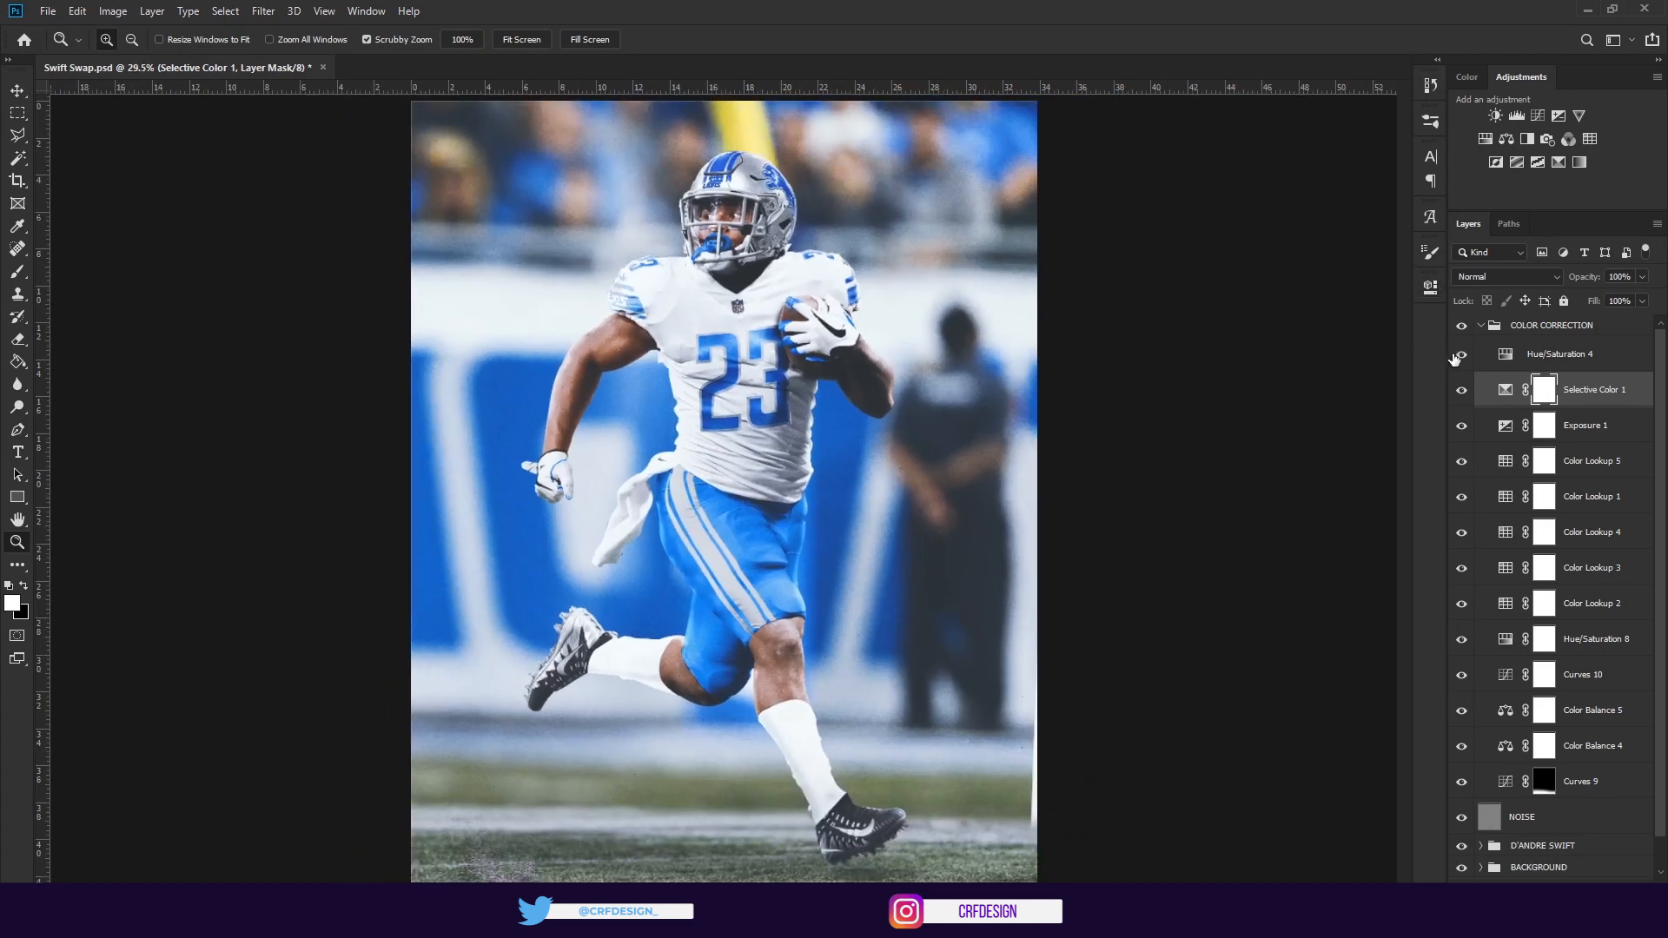
double_click(1498, 358)
click(1277, 361)
click(1264, 398)
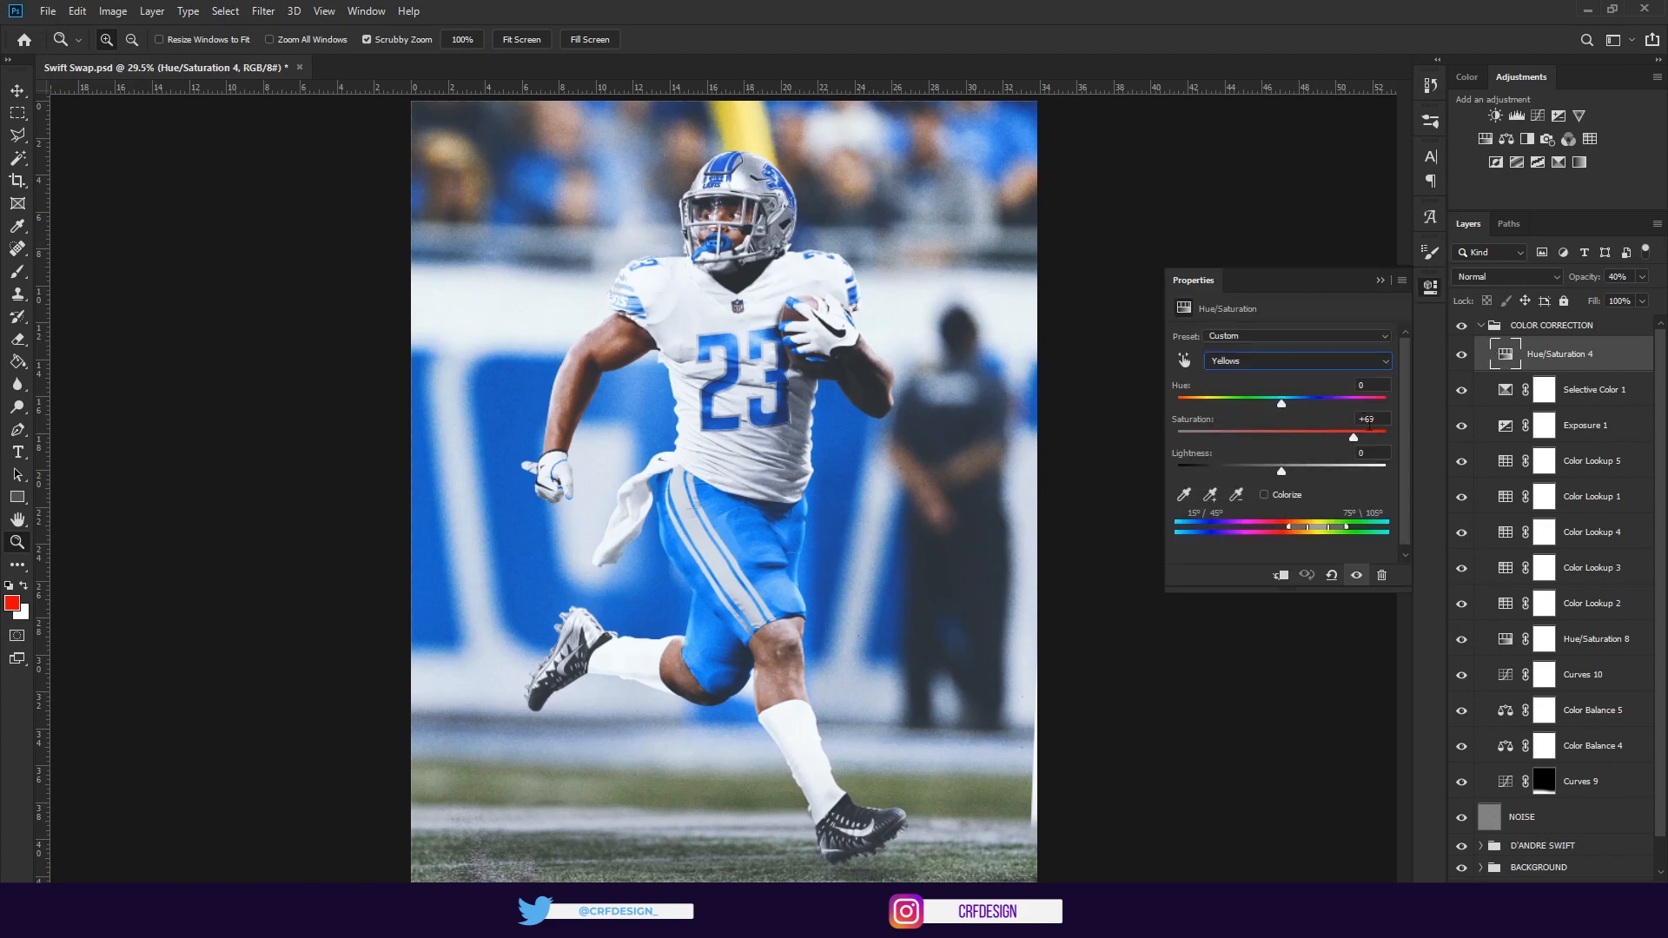
click(1380, 281)
click(1461, 356)
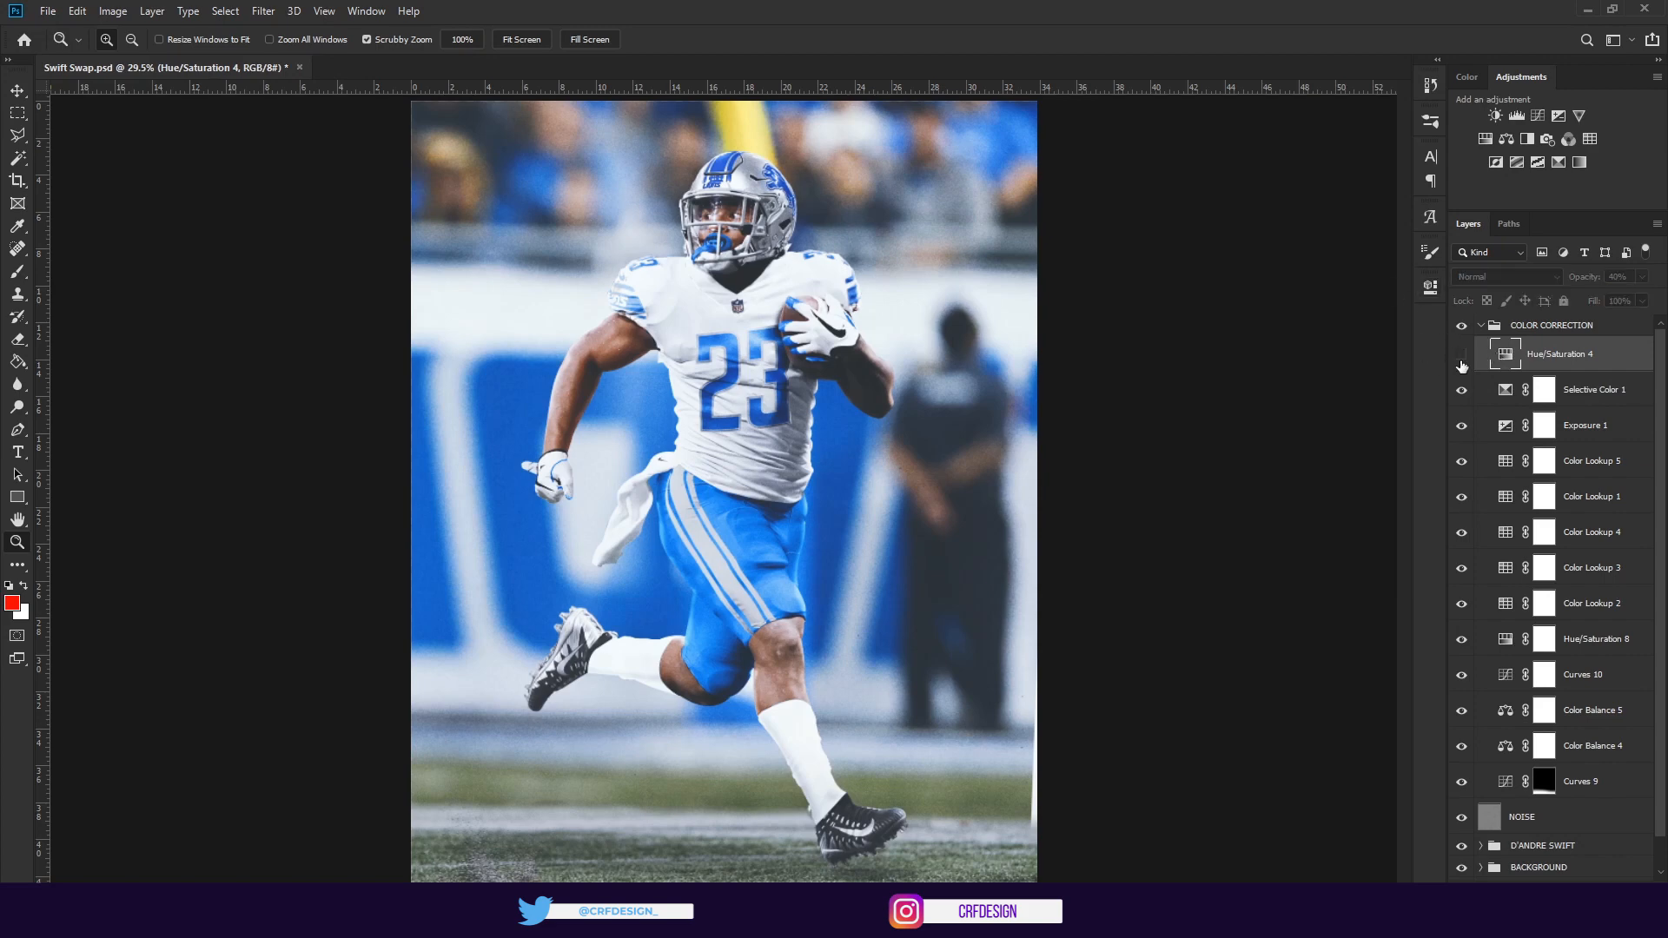
click(1461, 362)
Collapse the COLOR CORRECTION group and deselect all layers
click(1482, 331)
click(1481, 327)
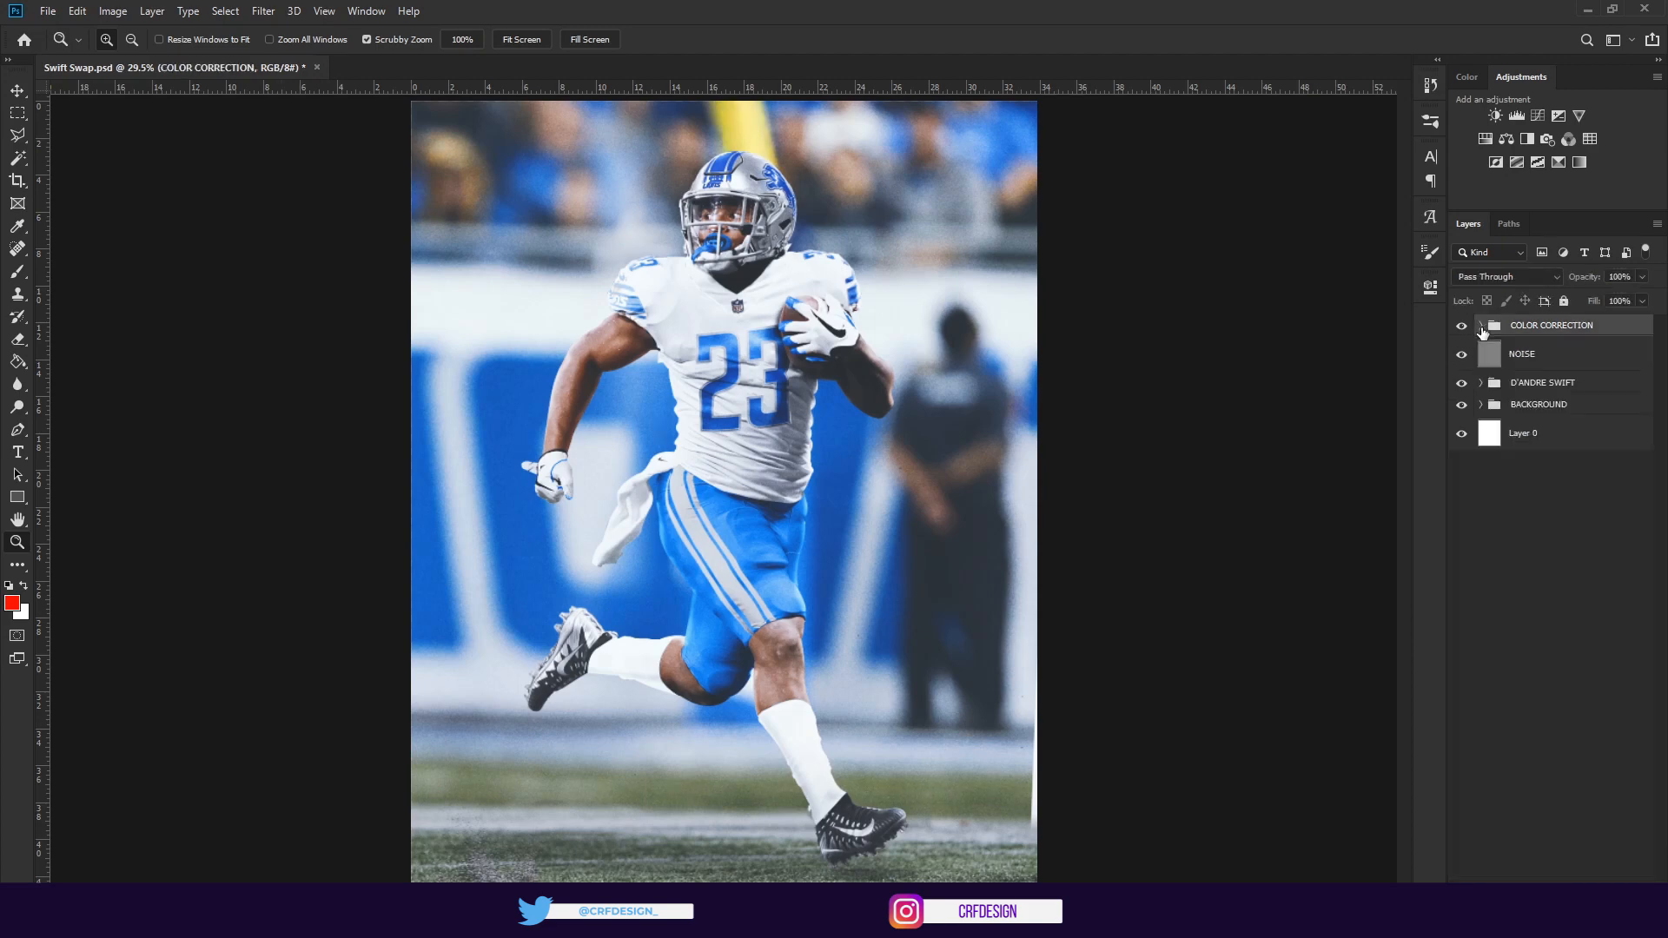
alt+click(660, 468)
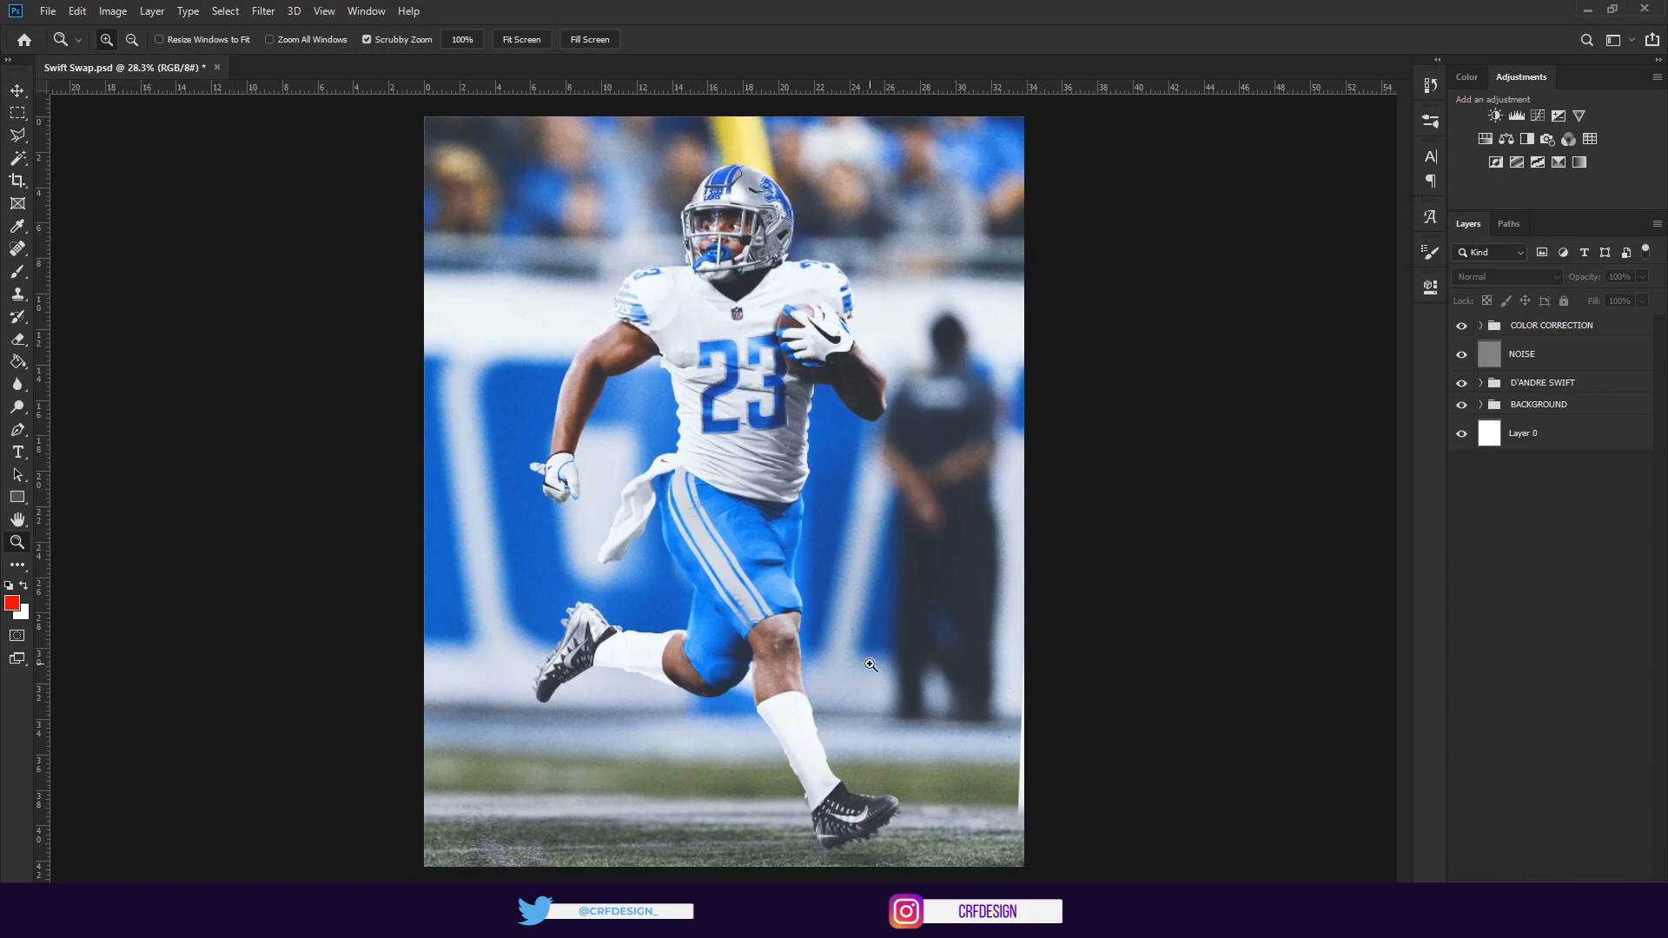
Expand the D'ANDRE SWIFT group, hide Layers 5, 4 and 3 beneath the player, and show them again one by one
click(1480, 383)
click(1536, 695)
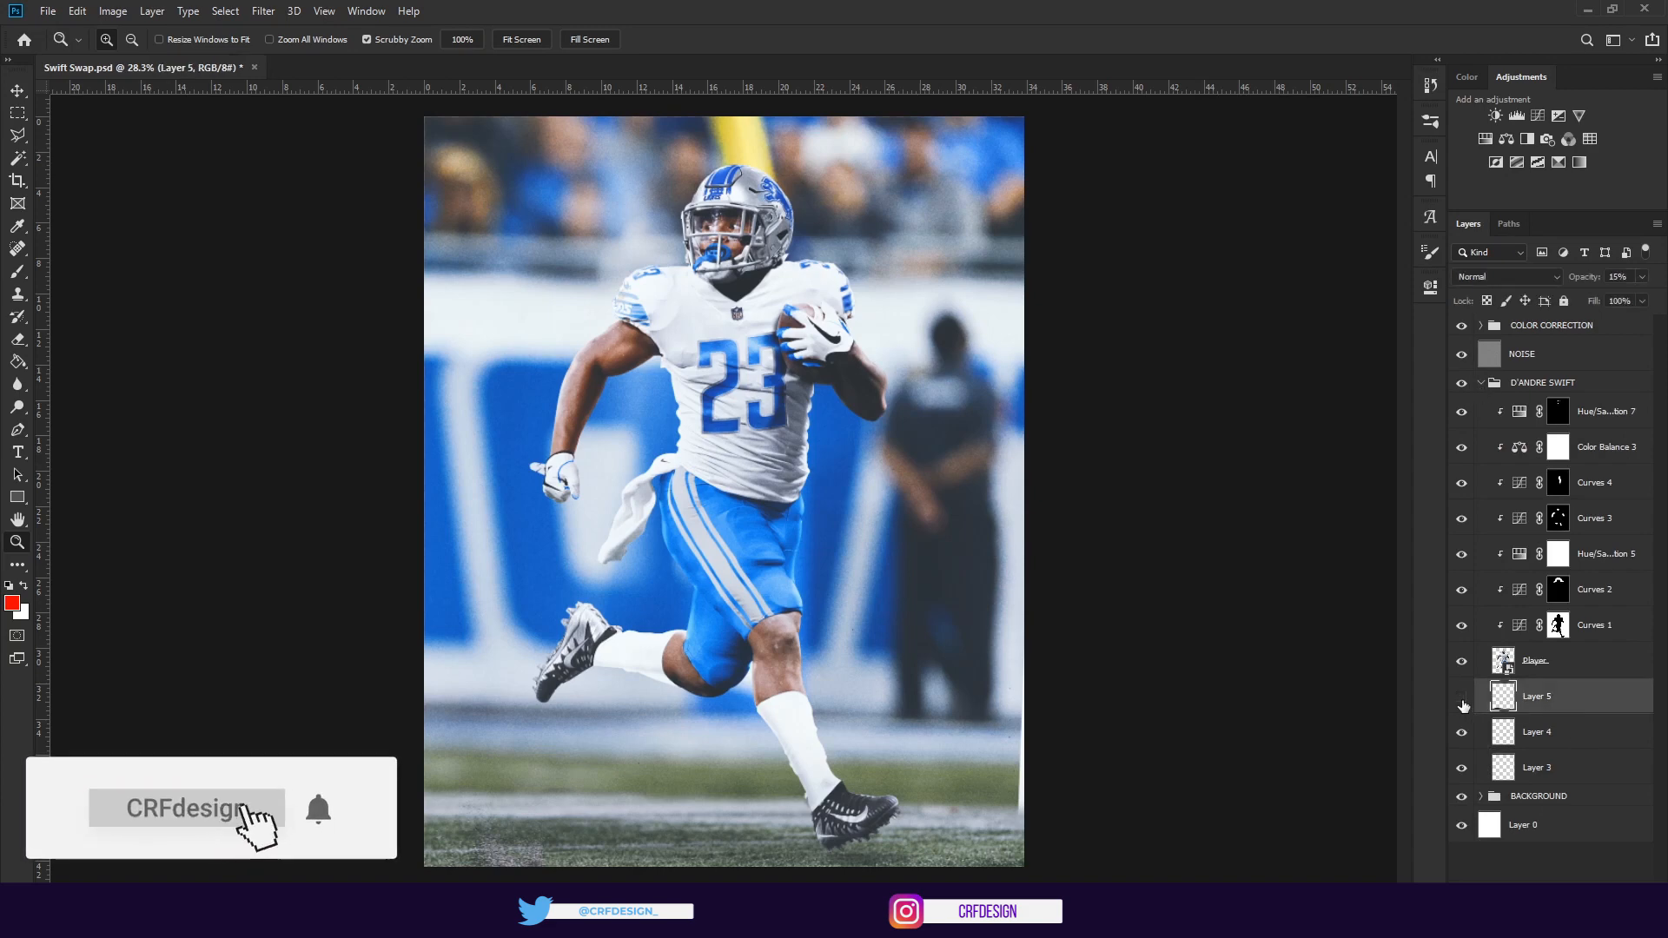
drag(1461, 695, 1462, 767)
click(1476, 767)
click(1461, 767)
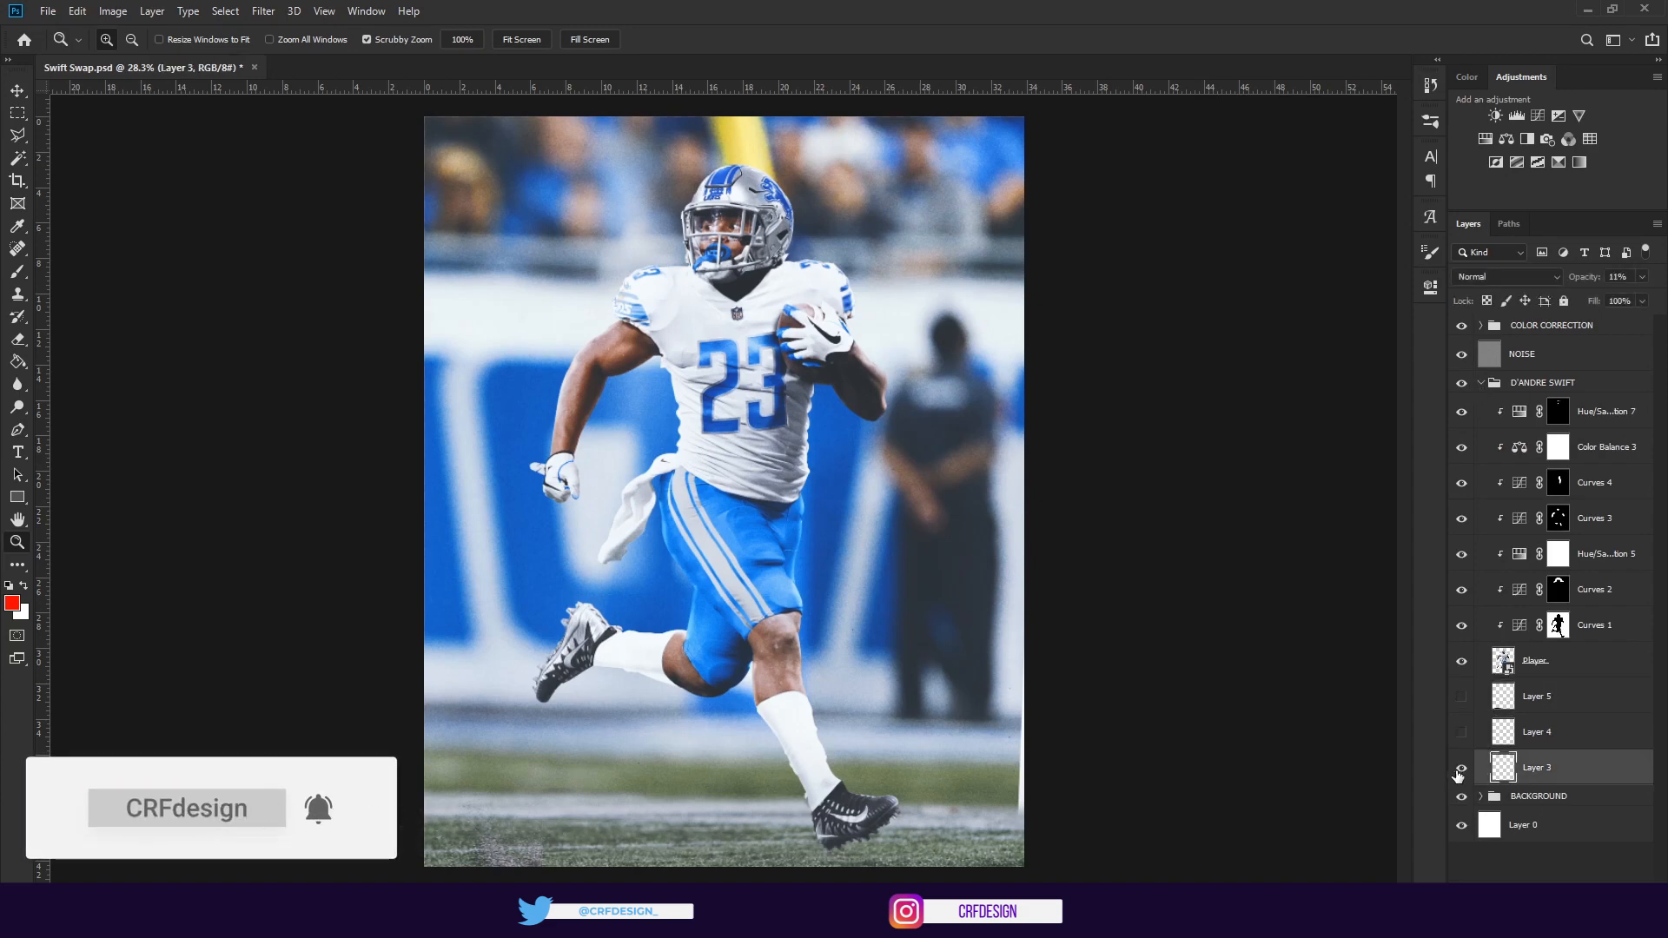
click(1461, 732)
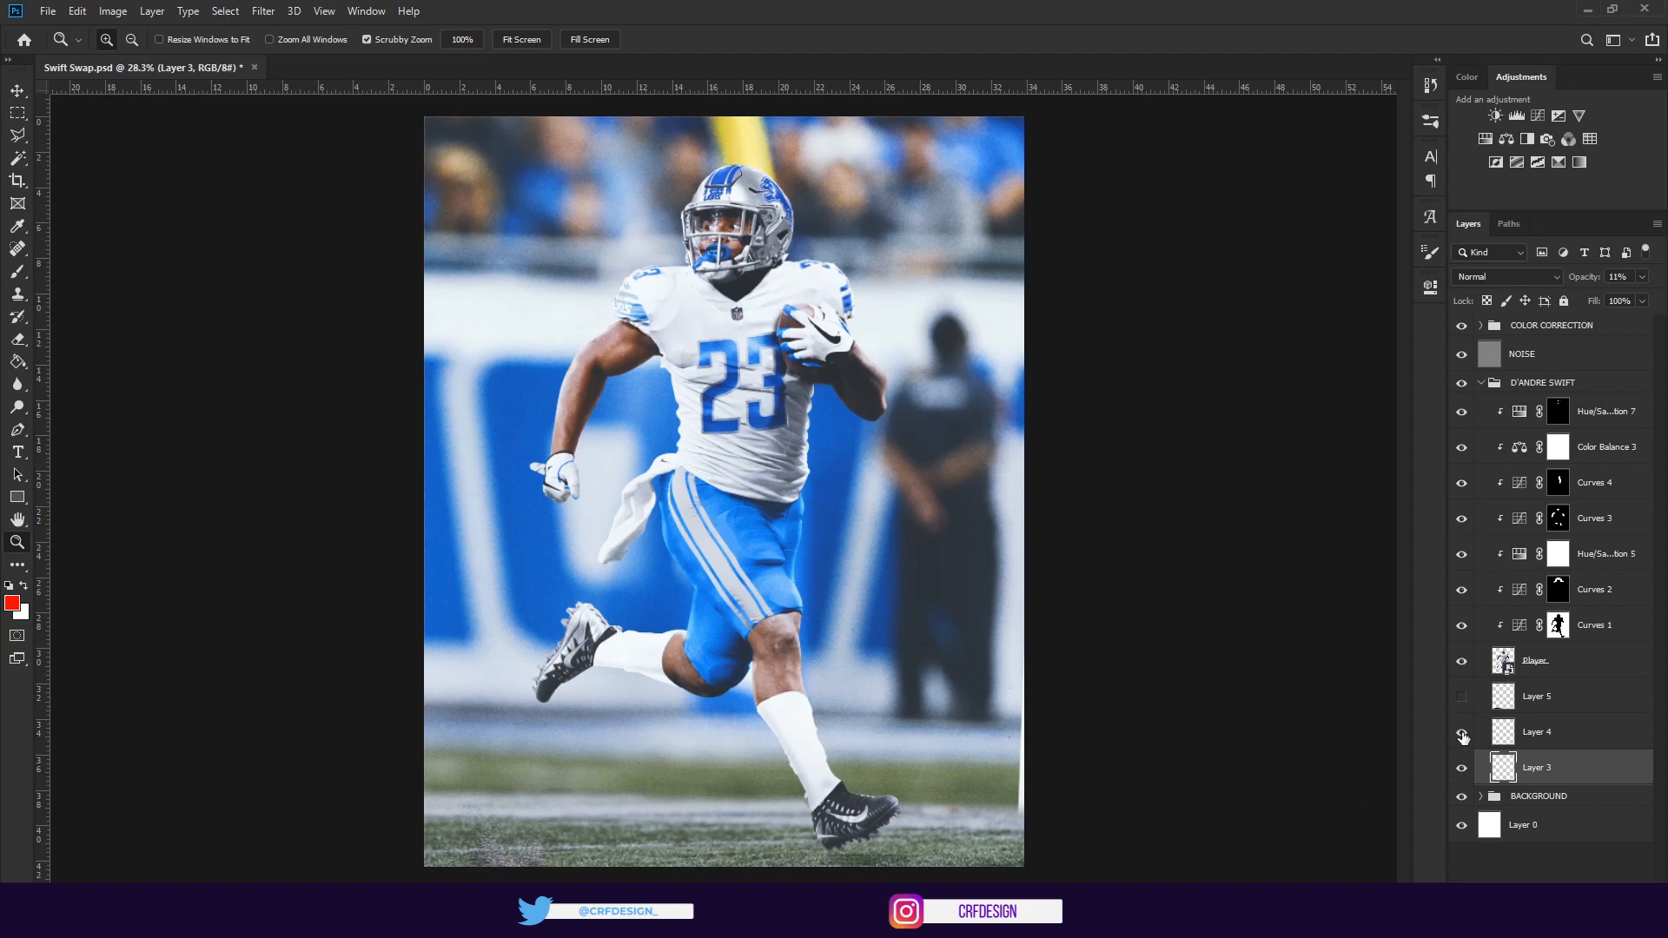
click(1461, 696)
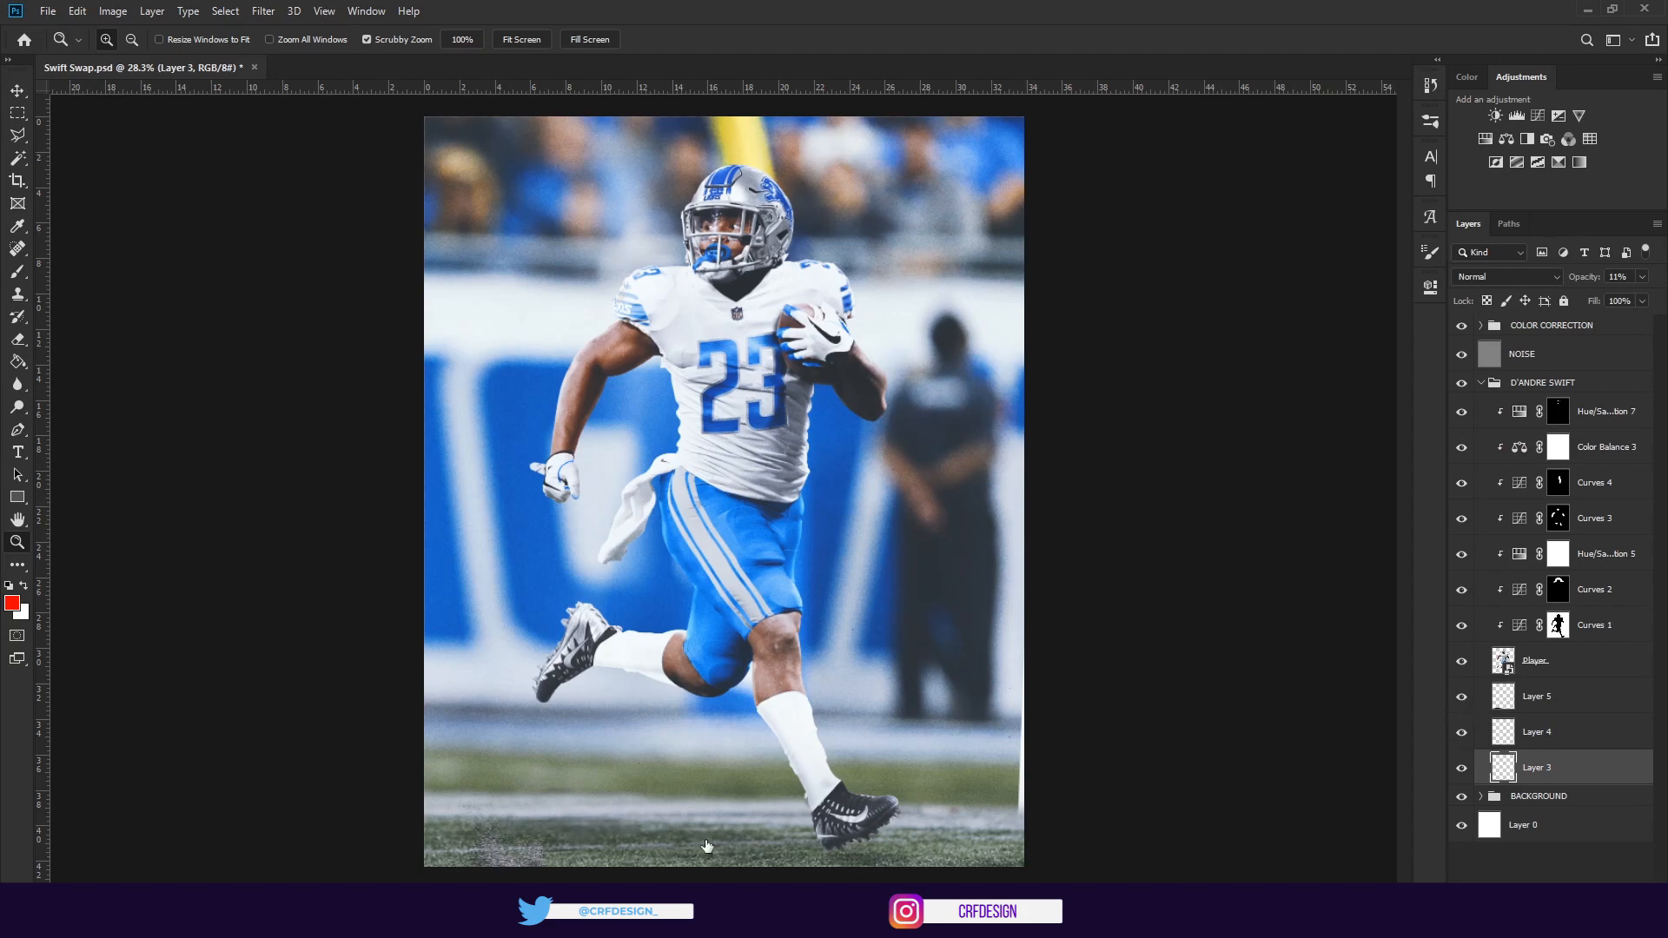
Collapse the D'ANDRE SWIFT group and clear the layer selection
click(1483, 390)
click(1482, 388)
click(1541, 519)
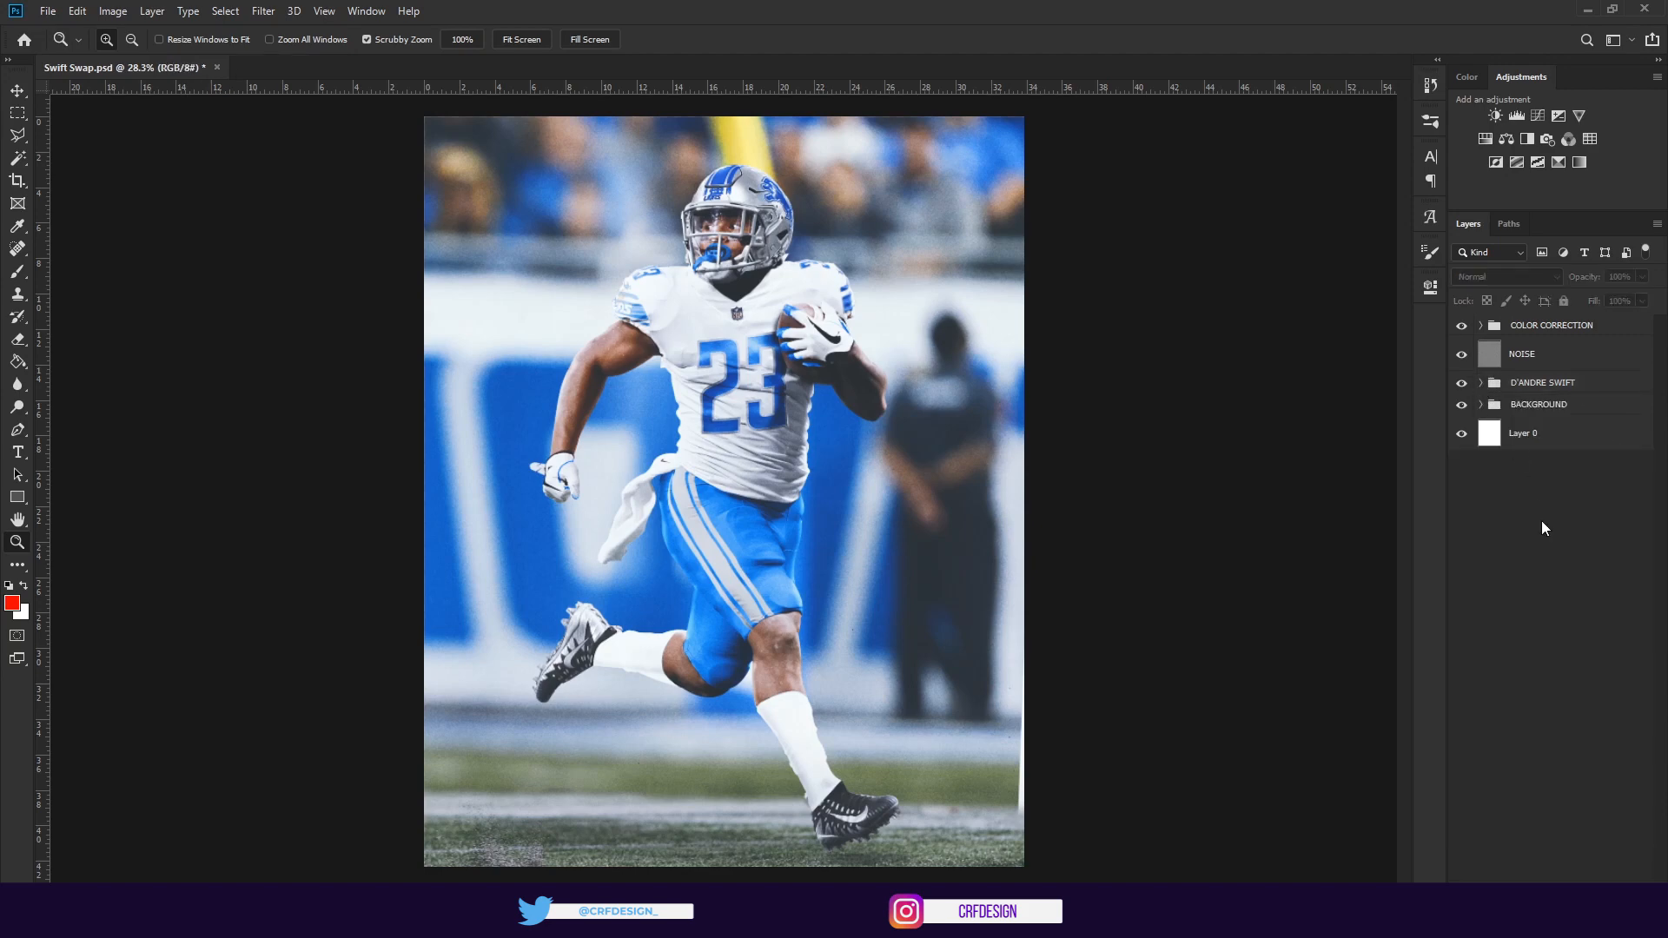